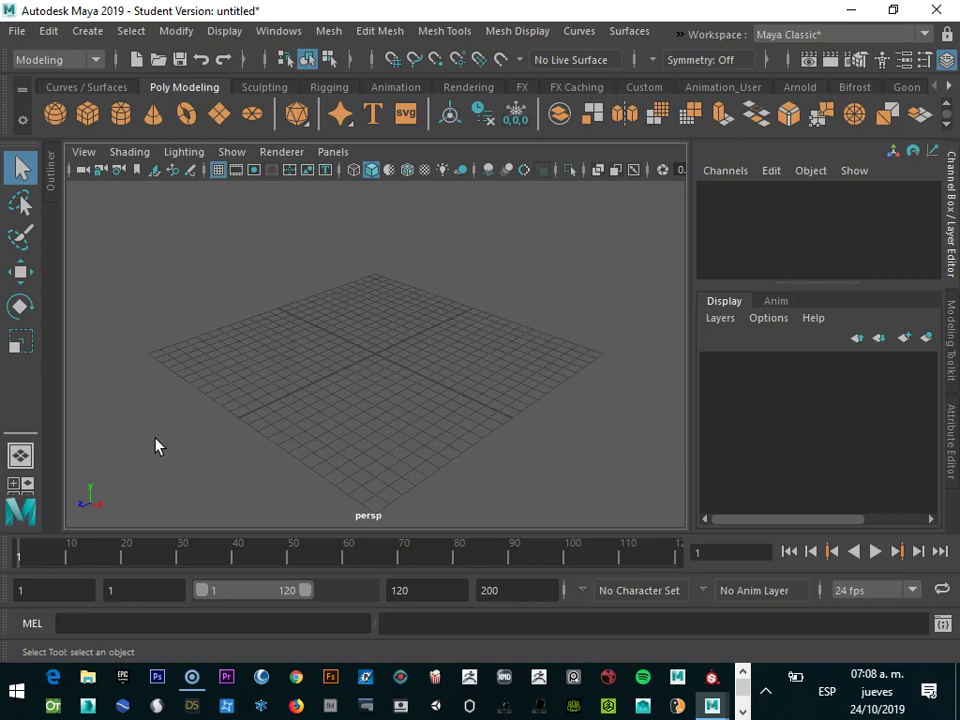
- Switch to the four-view layout, then maximize the front orthographic view to fill the viewport
{"action": "key", "text": "space"}
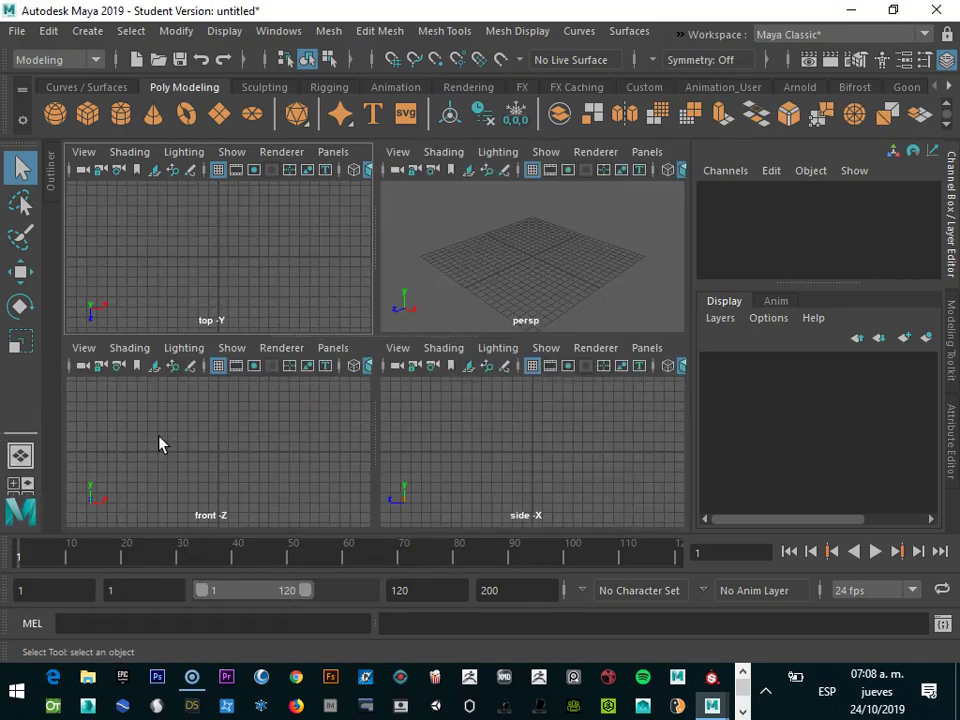
{"action": "left_click", "coordinate": [47, 456]}
{"action": "left_click_drag", "start_coordinate": [275, 298], "coordinate": [600, 222]}
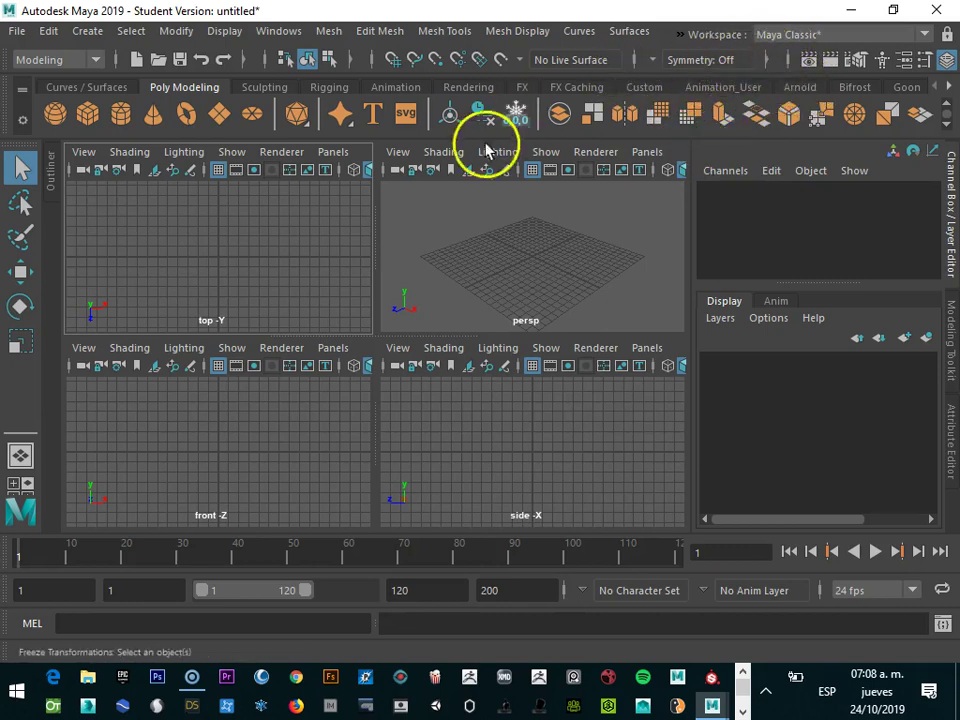
{"action": "left_click", "coordinate": [471, 244]}
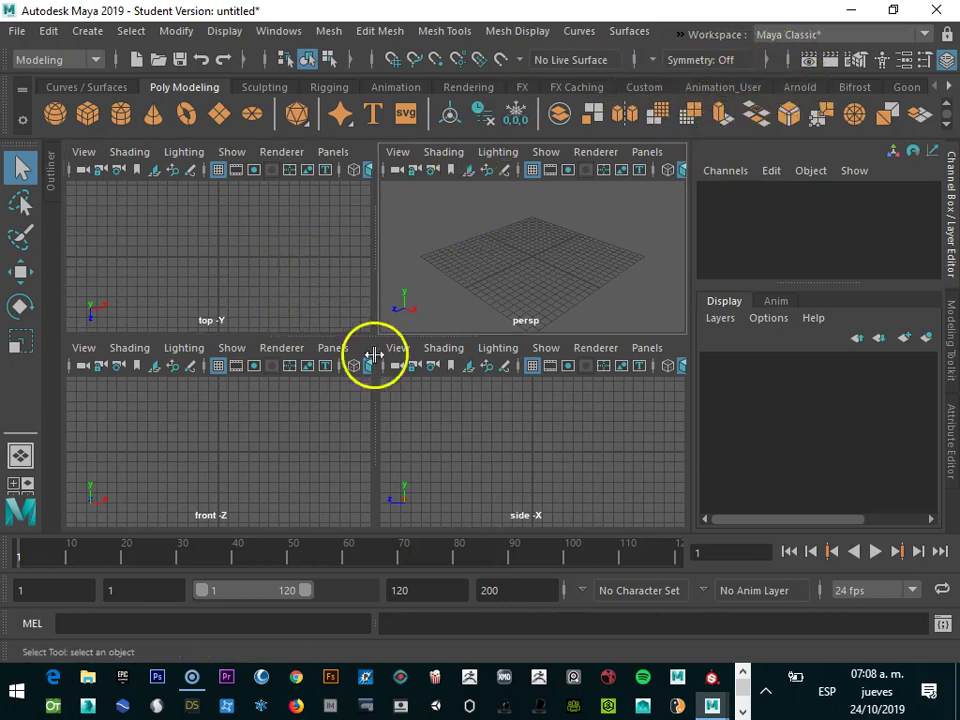
{"action": "left_click", "coordinate": [266, 455]}
{"action": "key", "text": "space"}
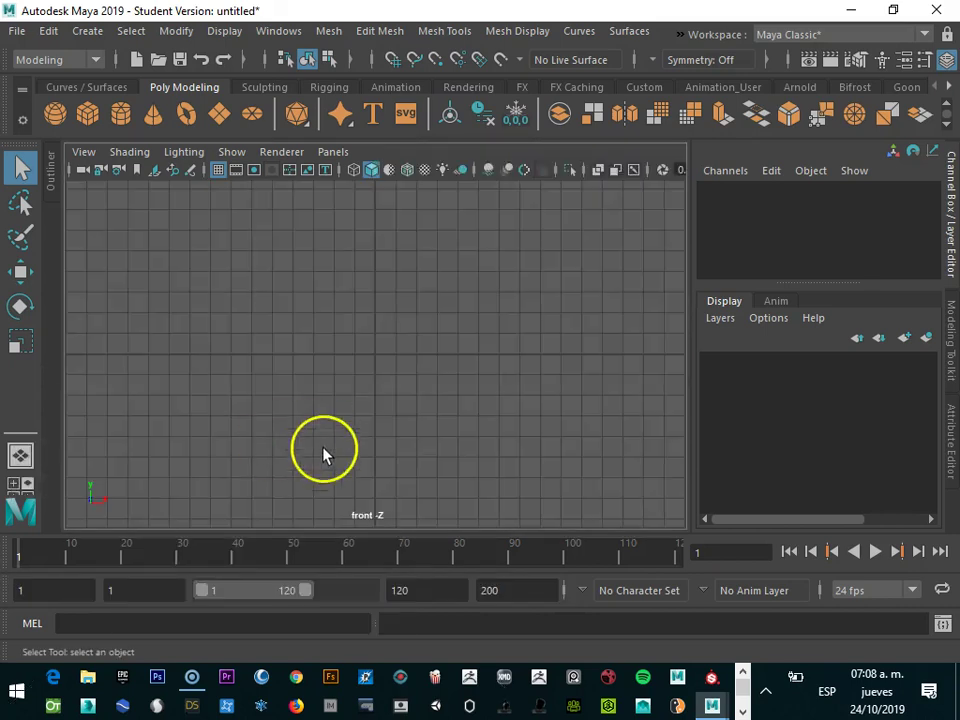
- Create a polygon plane and scale it much wider along X and taller along Y
{"action": "left_click", "coordinate": [221, 117]}
{"action": "left_click", "coordinate": [311, 255]}
{"action": "left_click", "coordinate": [390, 368]}
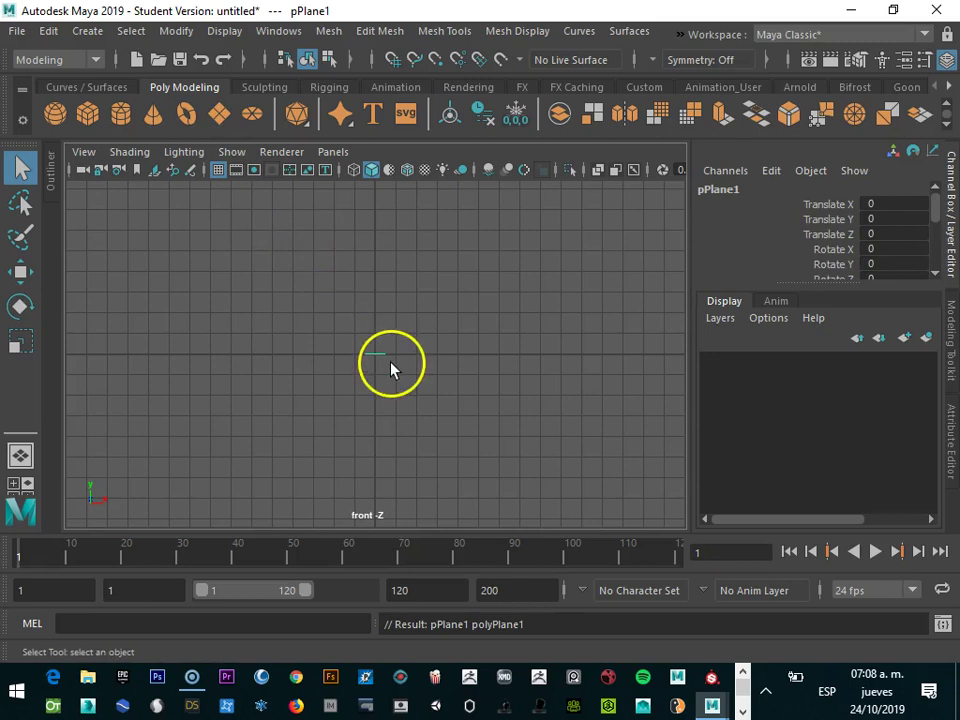
{"action": "key", "text": "r"}
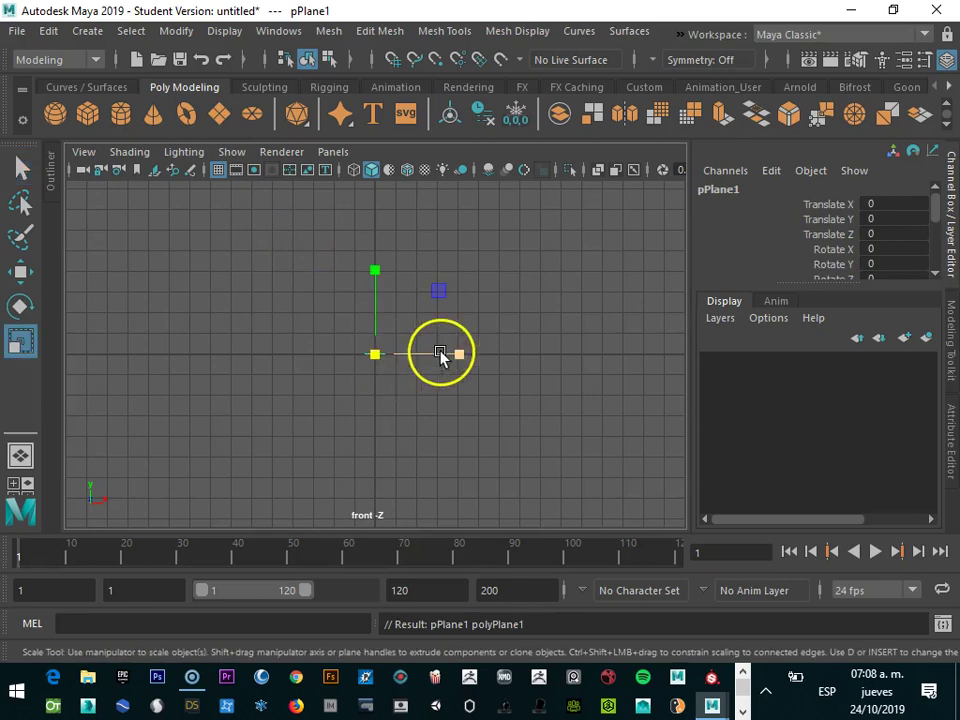
{"action": "left_click_drag", "start_coordinate": [457, 354], "coordinate": [595, 354]}
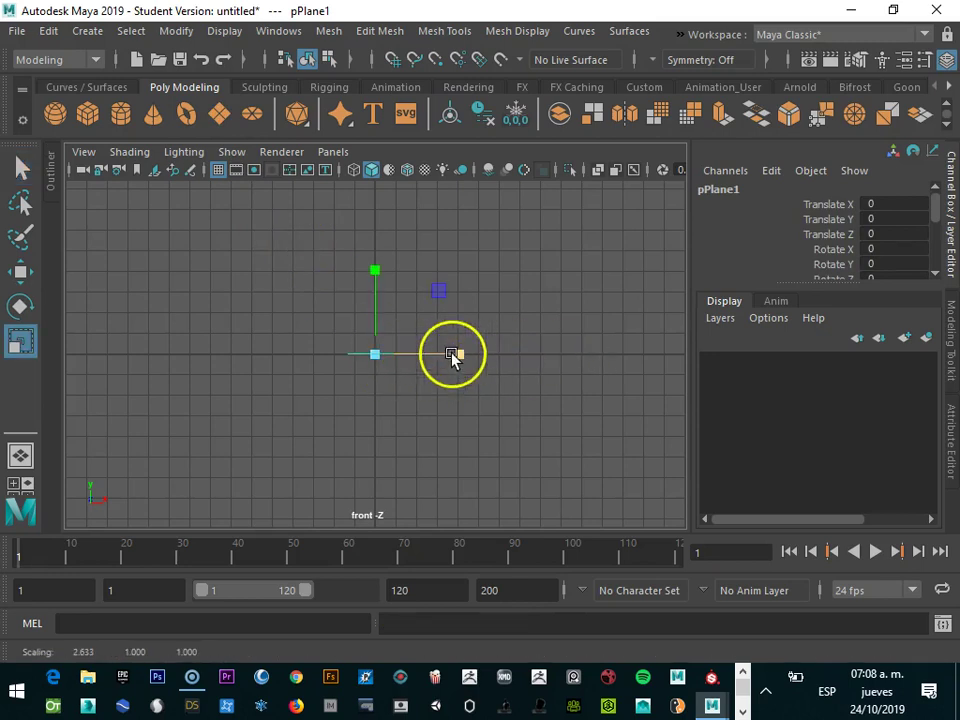
{"action": "left_click_drag", "start_coordinate": [474, 354], "coordinate": [572, 349]}
{"action": "left_click_drag", "start_coordinate": [450, 357], "coordinate": [490, 340]}
{"action": "left_click_drag", "start_coordinate": [370, 272], "coordinate": [381, 175]}
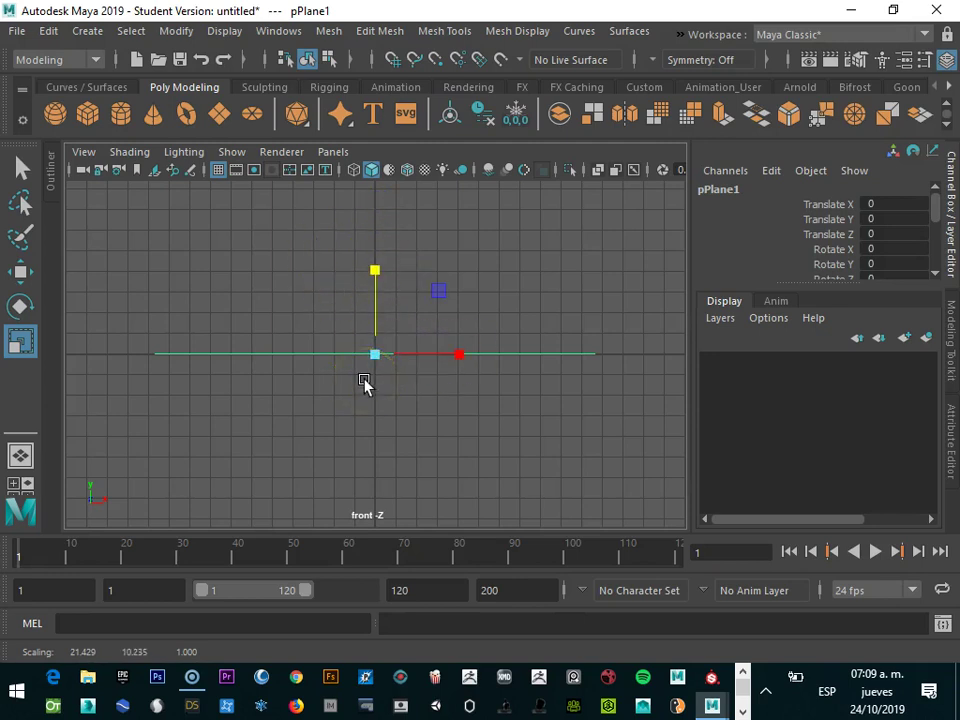
- Stand the plane upright with Rotate X at 90, then scale it thicker along its depth
{"action": "key", "text": "e"}
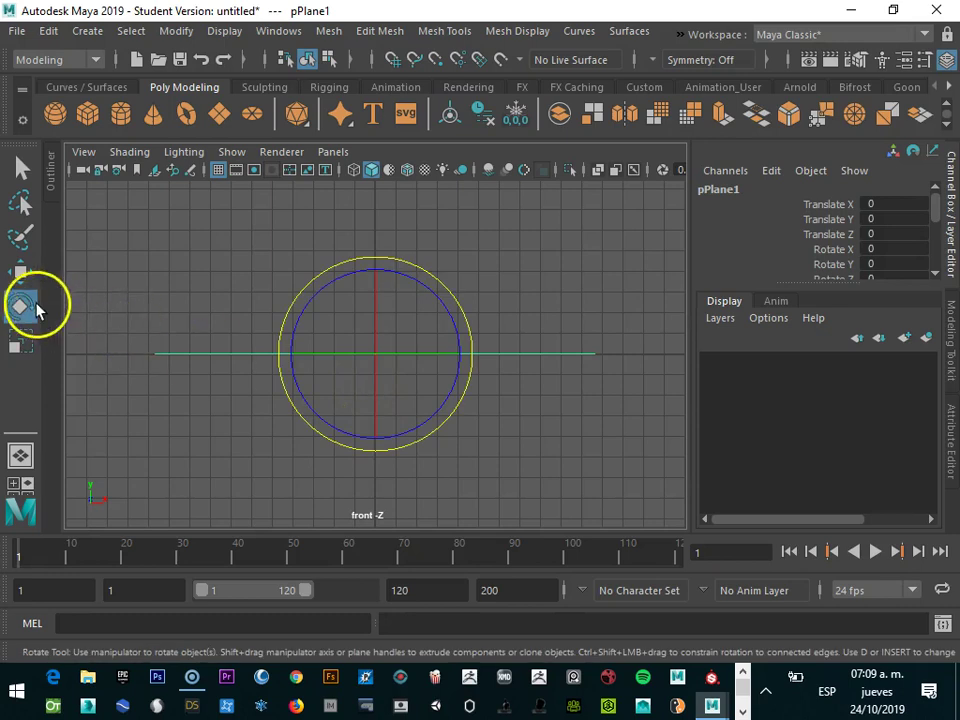
{"action": "mouse_move", "coordinate": [376, 290]}
{"action": "left_mouse_down"}
{"action": "mouse_move", "coordinate": [362, 456]}
{"action": "mouse_move", "coordinate": [369, 377]}
{"action": "mouse_move", "coordinate": [370, 399]}
{"action": "mouse_move", "coordinate": [381, 392]}
{"action": "left_mouse_up"}
{"action": "left_click", "coordinate": [890, 248]}
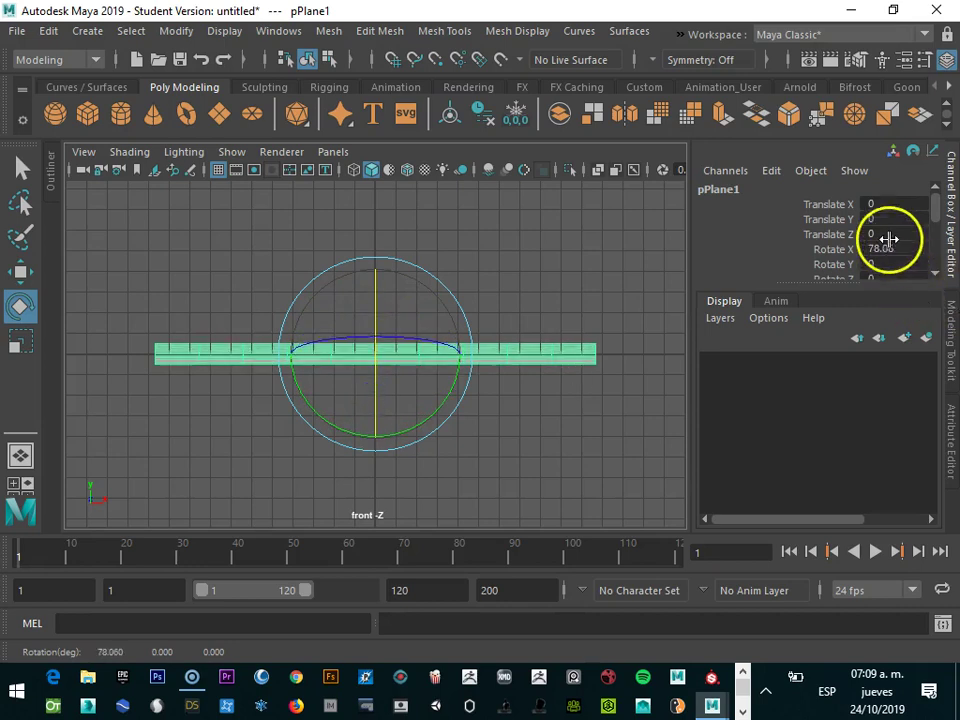
{"action": "type", "text": "90"}
{"action": "key", "text": "Return"}
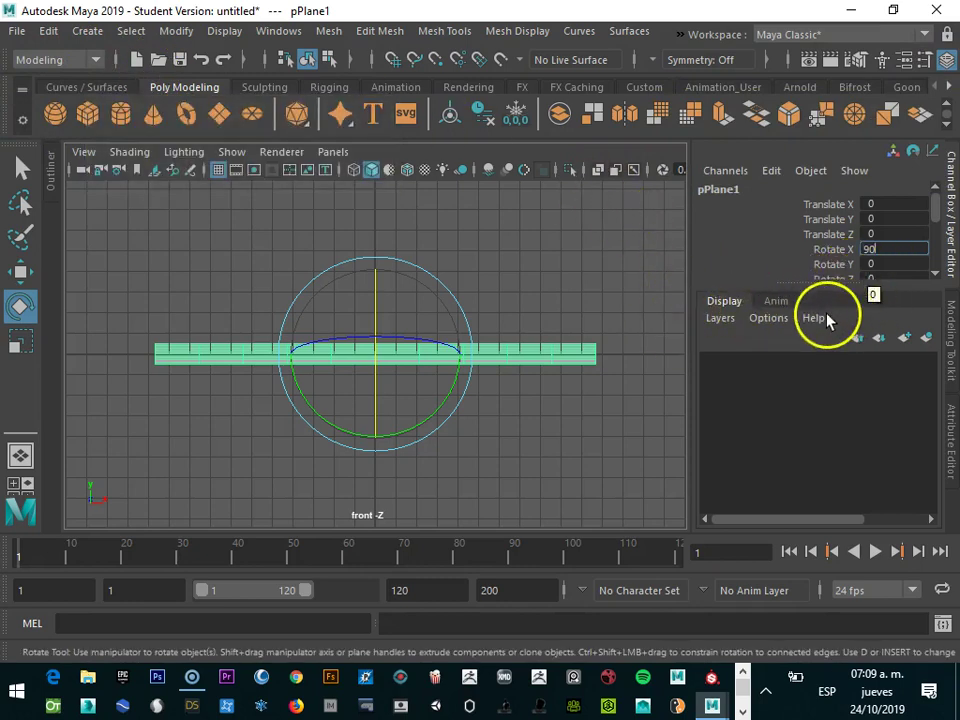
{"action": "key", "text": "Return"}
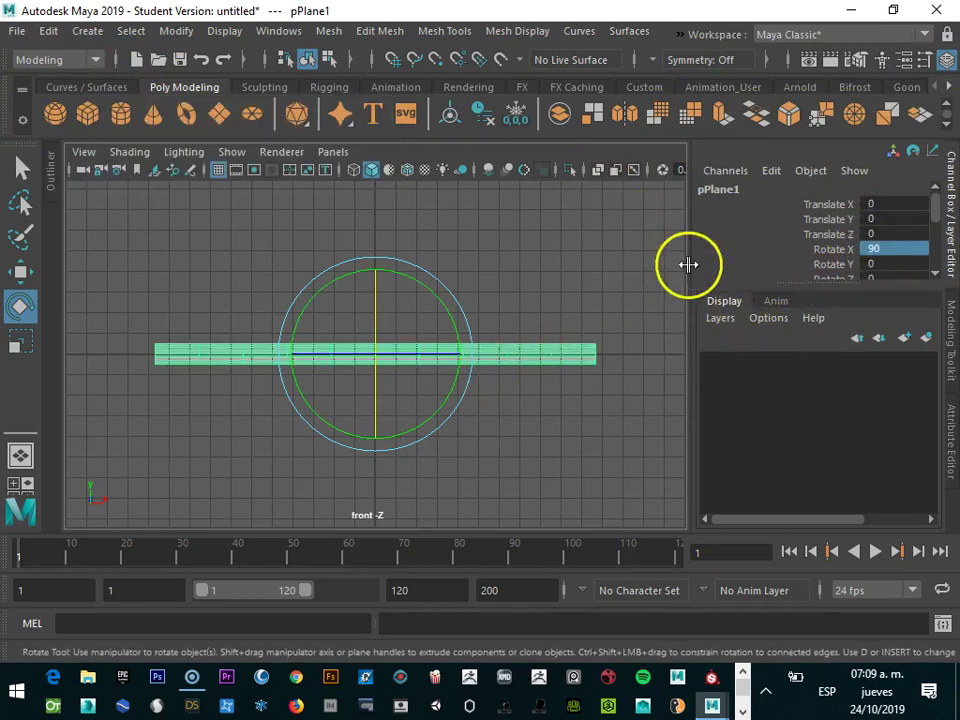
{"action": "key", "text": "r"}
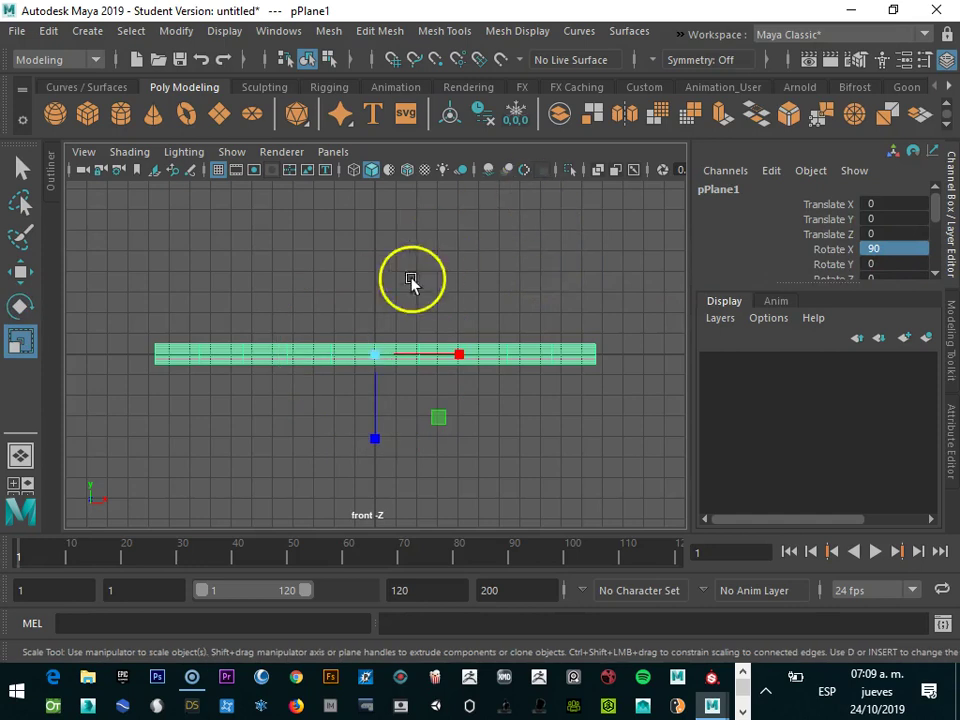
{"action": "mouse_move", "coordinate": [376, 432]}
{"action": "left_mouse_down"}
{"action": "mouse_move", "coordinate": [411, 396]}
{"action": "mouse_move", "coordinate": [373, 484]}
{"action": "left_mouse_up"}
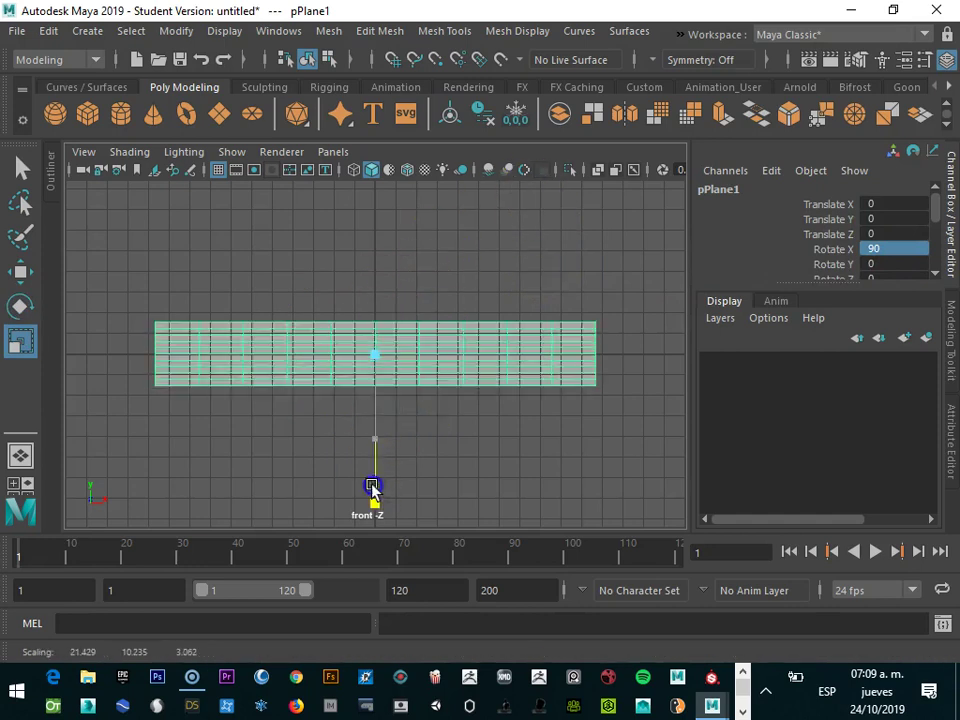
{"action": "mouse_move", "coordinate": [377, 439]}
{"action": "left_mouse_down"}
{"action": "mouse_move", "coordinate": [368, 476]}
{"action": "mouse_move", "coordinate": [375, 454]}
{"action": "mouse_move", "coordinate": [375, 465]}
{"action": "left_mouse_up"}
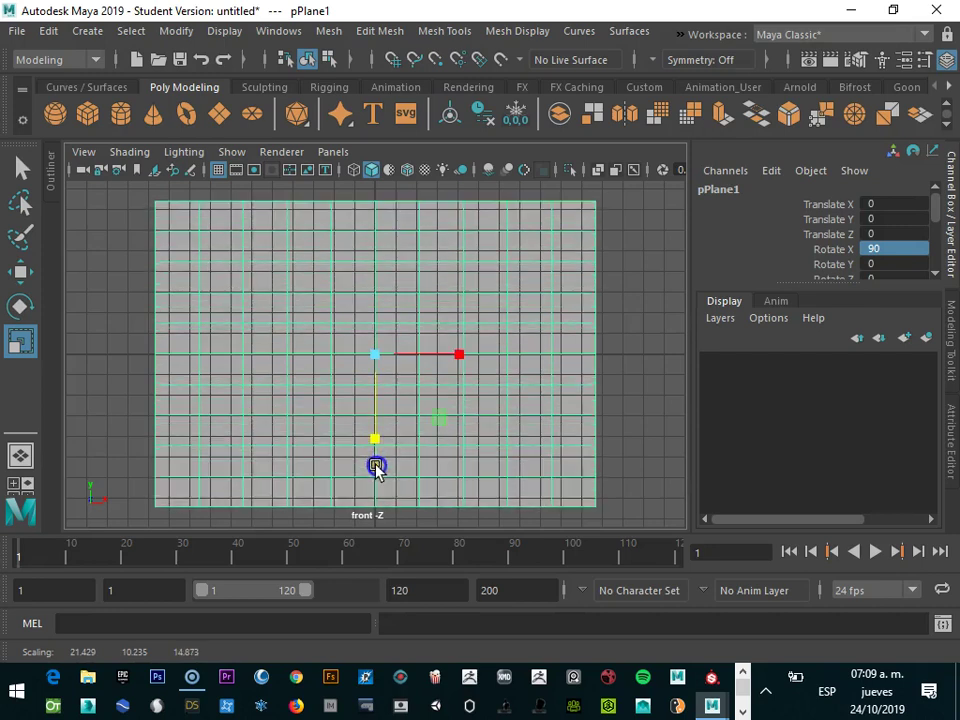
- Hide the viewport grid and bring up the plane's polyPlane1 construction settings
{"action": "left_click", "coordinate": [219, 172]}
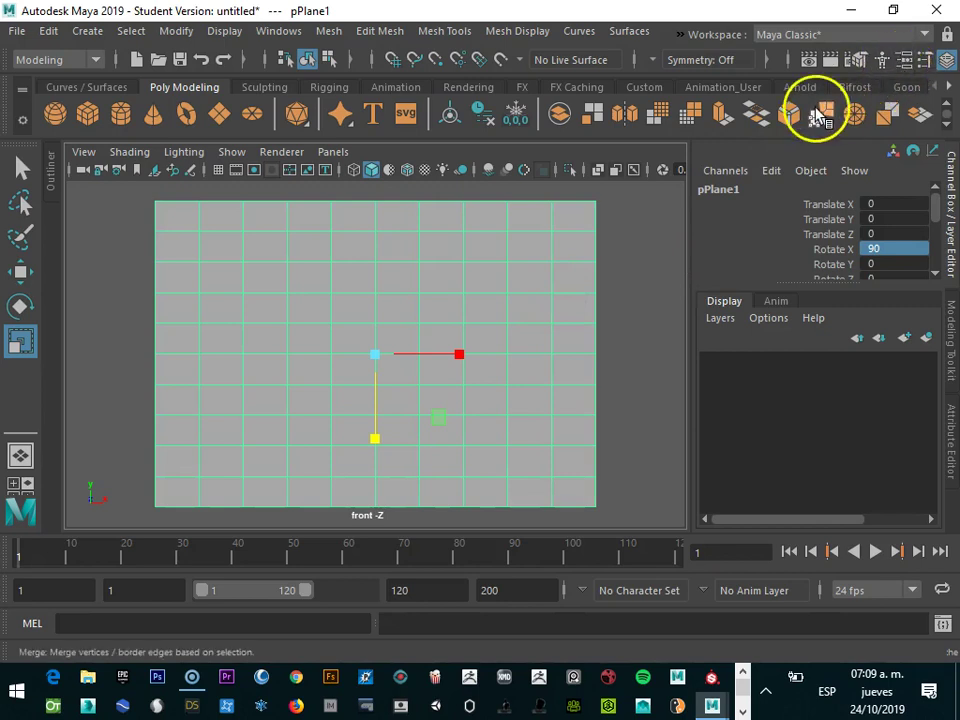
{"action": "key", "text": "ctrl+a"}
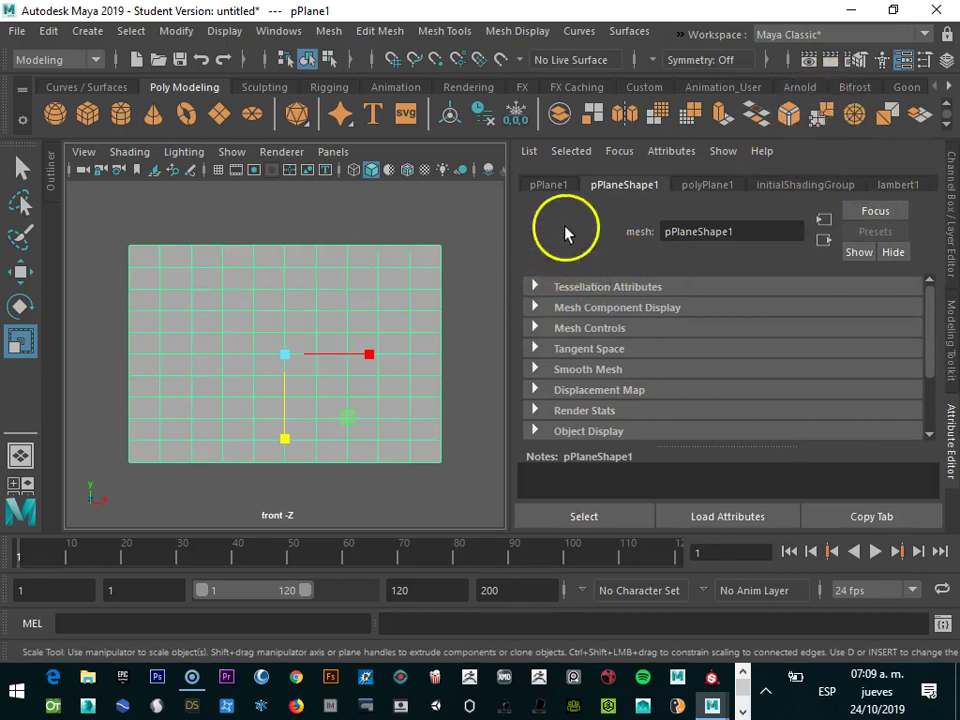
{"action": "left_click", "coordinate": [553, 189]}
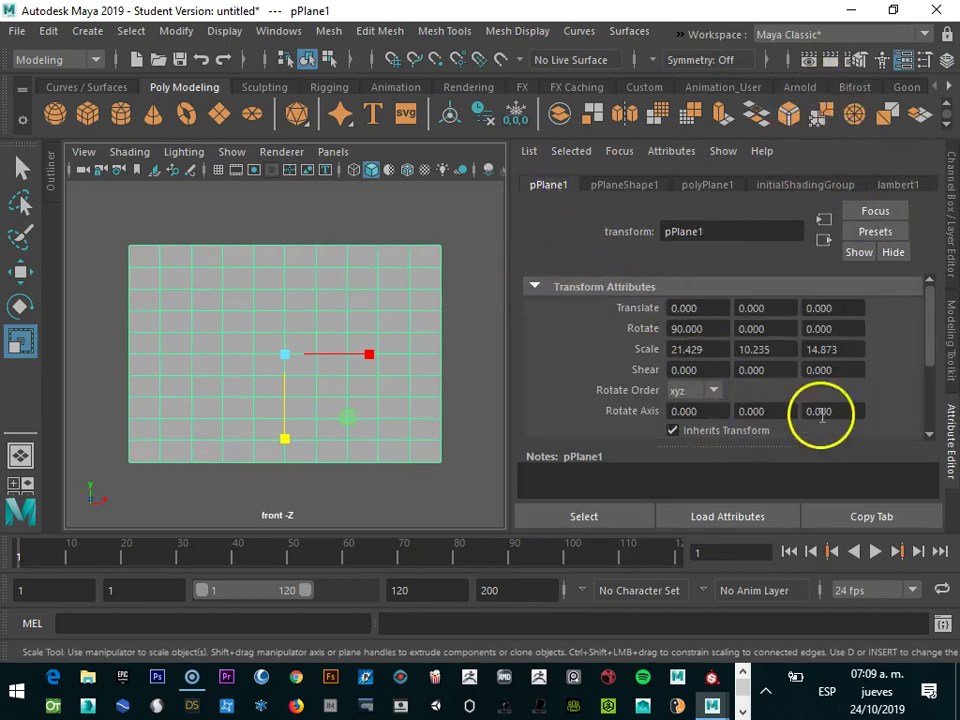
{"action": "mouse_move", "coordinate": [936, 330]}
{"action": "left_mouse_down"}
{"action": "mouse_move", "coordinate": [932, 381]}
{"action": "mouse_move", "coordinate": [930, 328]}
{"action": "left_mouse_up"}
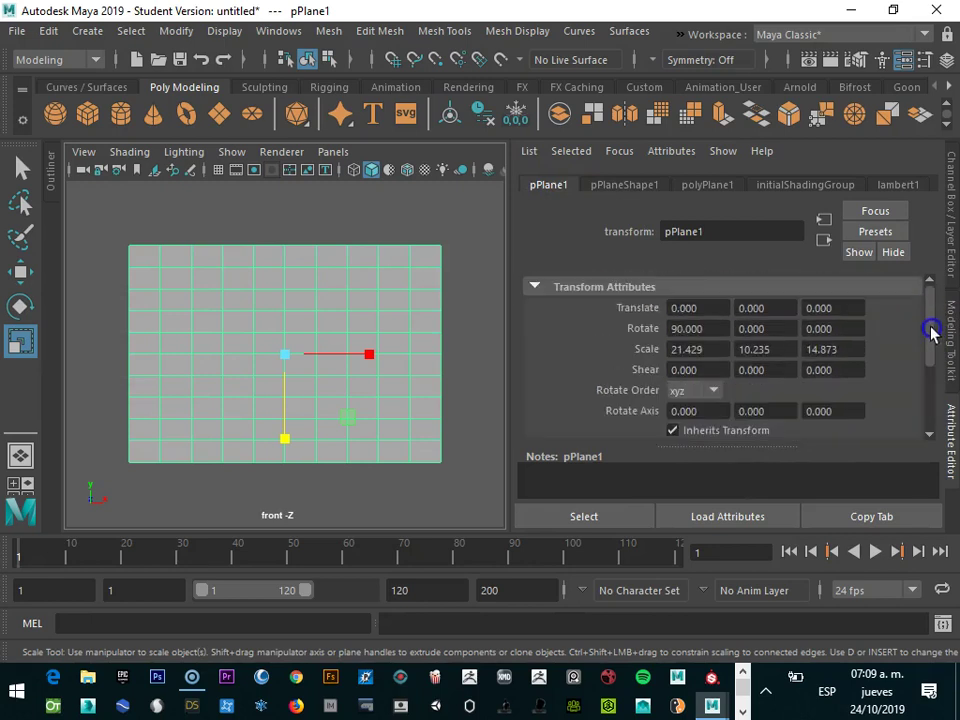
{"action": "left_click", "coordinate": [620, 187]}
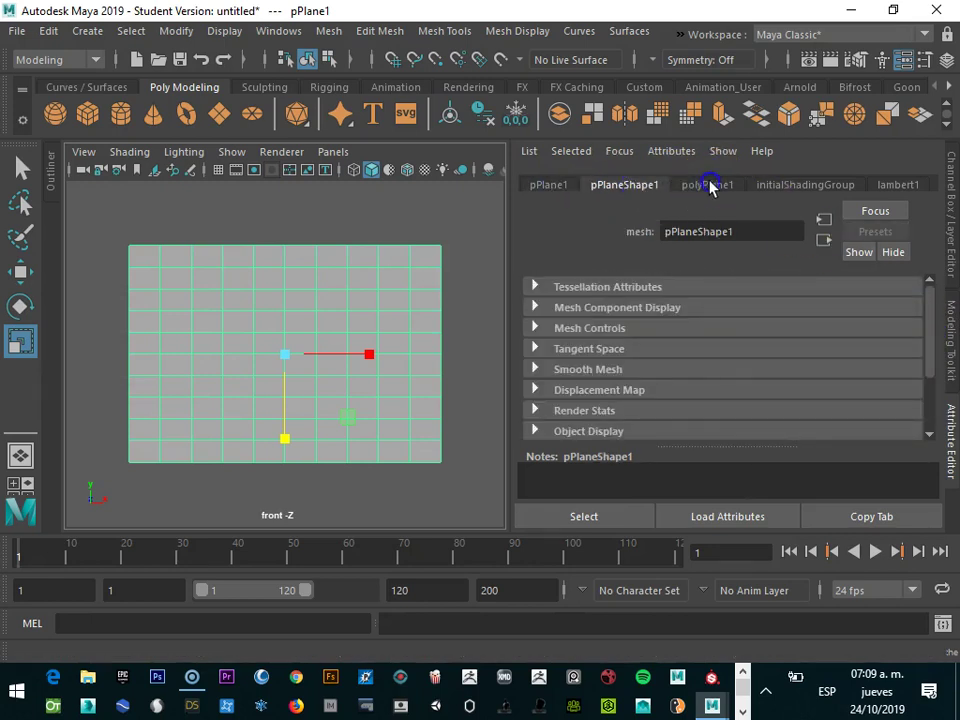
{"action": "left_click", "coordinate": [710, 189]}
{"action": "mouse_move", "coordinate": [929, 313]}
{"action": "left_mouse_down"}
{"action": "mouse_move", "coordinate": [936, 337]}
{"action": "mouse_move", "coordinate": [934, 318]}
{"action": "left_mouse_up"}
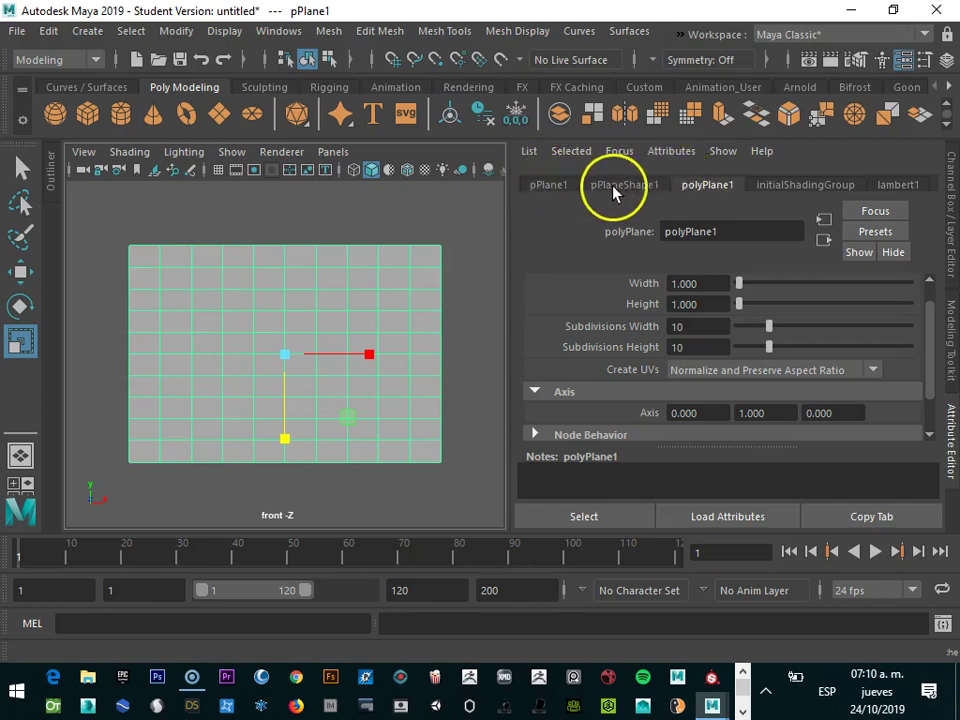
{"action": "left_click", "coordinate": [612, 185]}
{"action": "left_click", "coordinate": [572, 186]}
{"action": "left_click", "coordinate": [708, 190]}
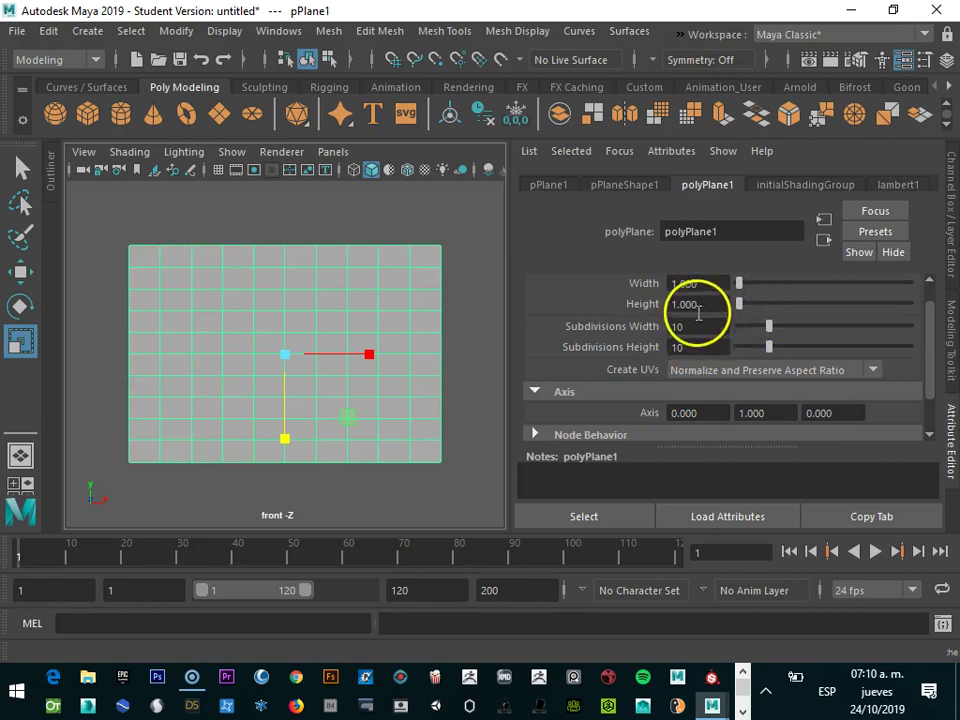
- Set polyPlane1 Subdivisions Width and Height to 1, then return to the Channel Box
{"action": "double_click", "coordinate": [690, 326]}
{"action": "type", "text": "1"}
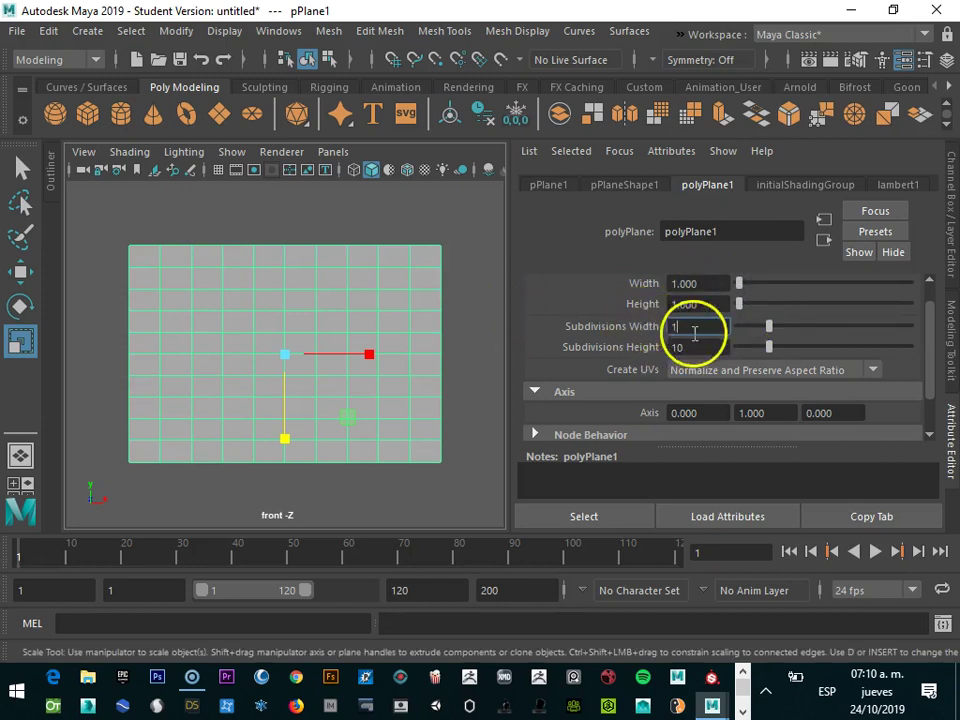
{"action": "key", "text": "Tab"}
{"action": "type", "text": "1"}
{"action": "key", "text": "Return"}
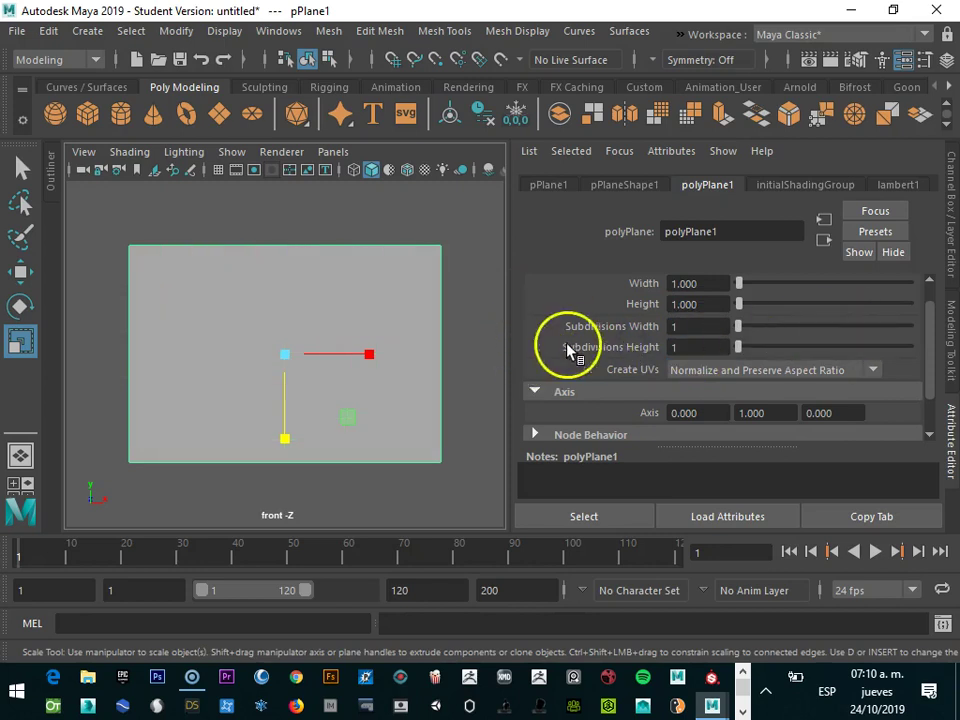
{"action": "left_click", "coordinate": [947, 62]}
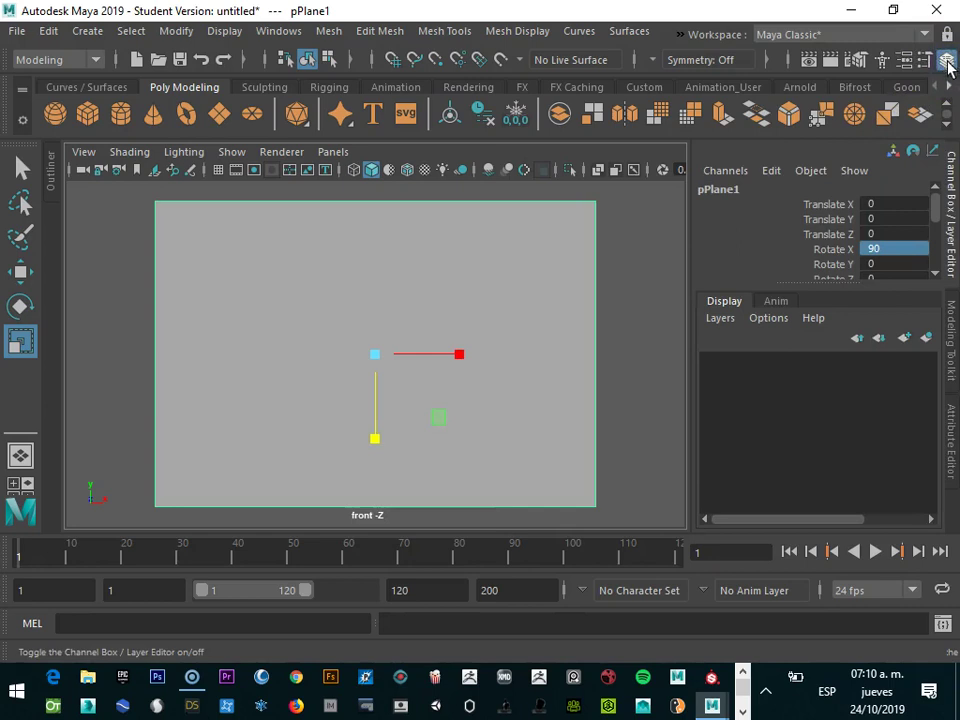
- Assign a new Blinn material, blinn1, to the plane through its right-click menu
{"action": "right_click", "coordinate": [345, 270]}
{"action": "left_click", "coordinate": [346, 273]}
{"action": "right_click", "coordinate": [346, 271]}
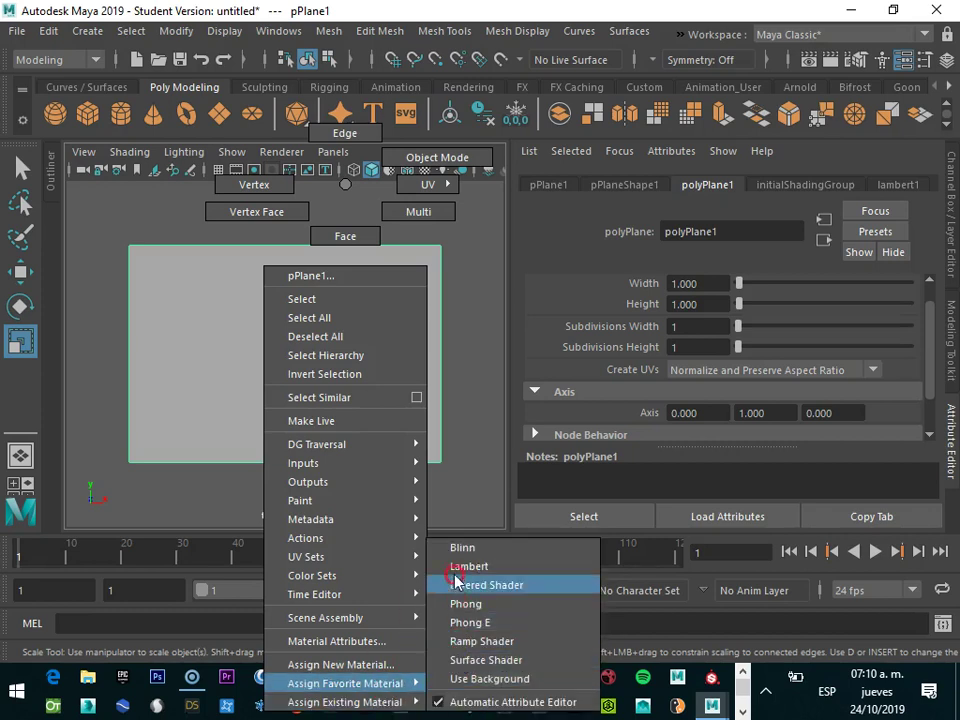
{"action": "mouse_move", "coordinate": [345, 683]}
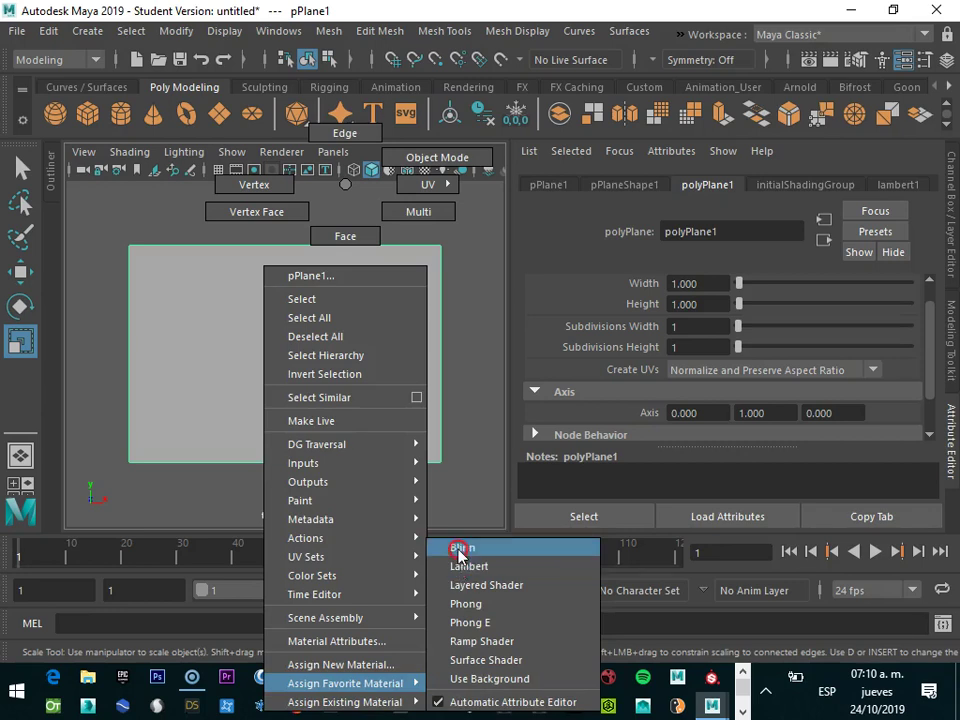
{"action": "left_click", "coordinate": [459, 551]}
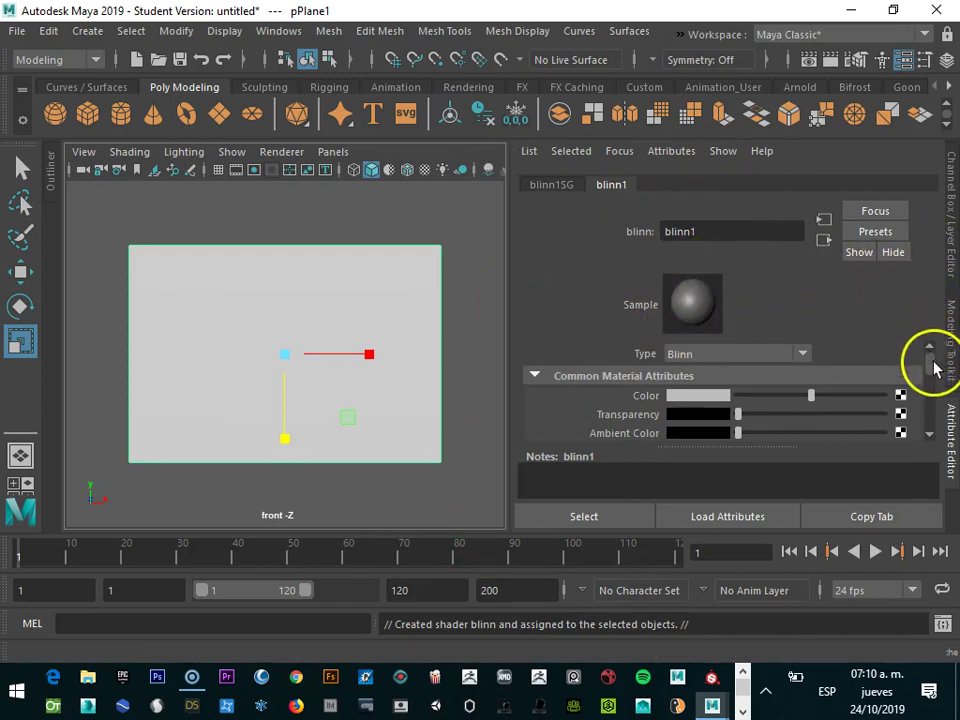
- Scroll through the blinn1 material settings in the Attribute Editor
{"action": "scroll", "coordinate": [933, 367], "scroll_direction": "down", "scroll_amount": 2}
{"action": "scroll", "coordinate": [932, 366], "scroll_direction": "up", "scroll_amount": 2}
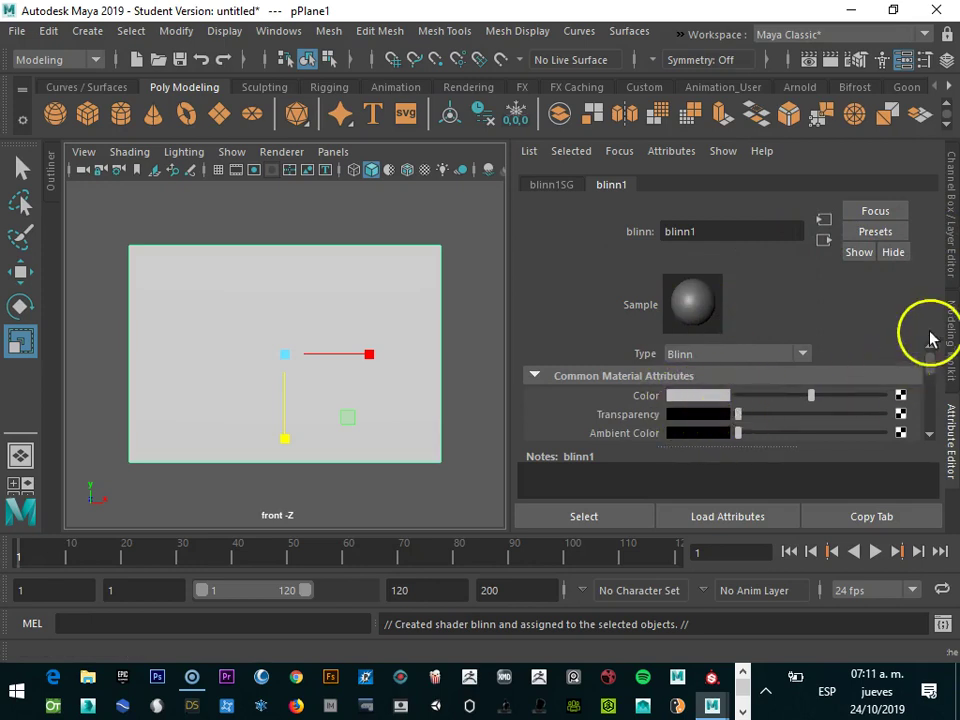
{"action": "left_click", "coordinate": [929, 437]}
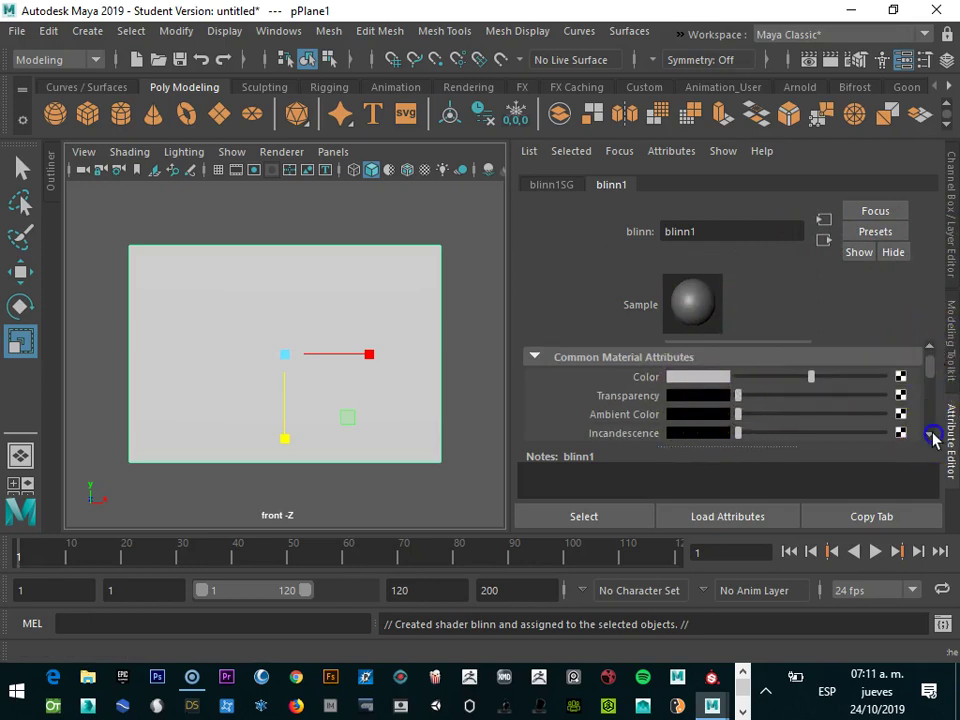
{"action": "left_click", "coordinate": [929, 437]}
{"action": "left_click", "coordinate": [929, 437]}
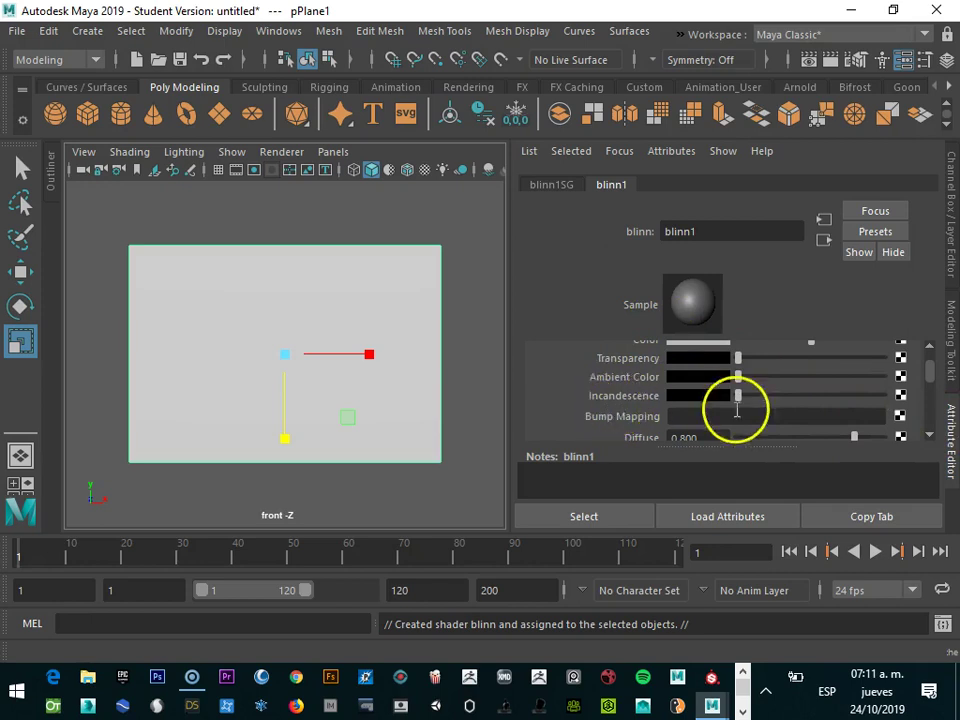
{"action": "left_click", "coordinate": [930, 437]}
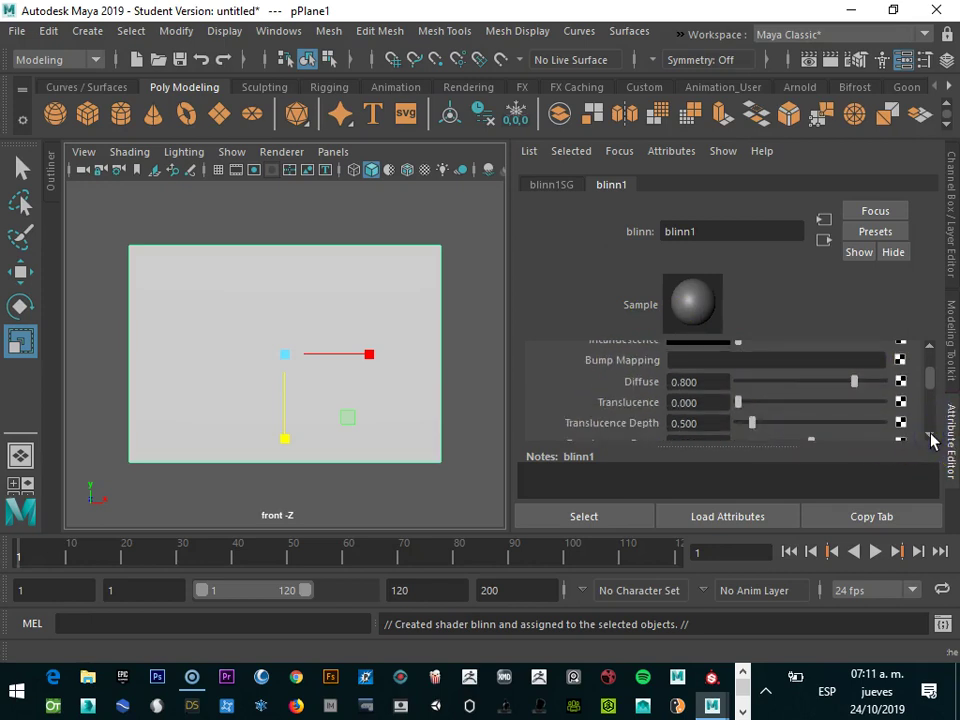
{"action": "left_click", "coordinate": [930, 437]}
{"action": "mouse_move", "coordinate": [930, 385]}
{"action": "left_mouse_down"}
{"action": "mouse_move", "coordinate": [930, 420]}
{"action": "mouse_move", "coordinate": [930, 350]}
{"action": "left_mouse_up"}
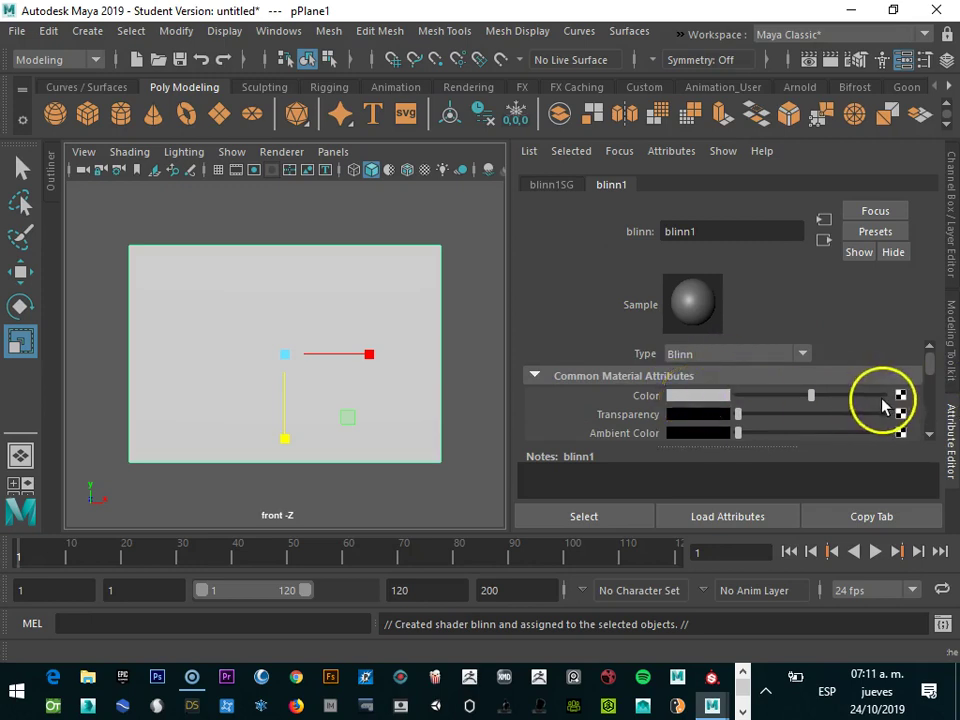
{"action": "left_click", "coordinate": [704, 395]}
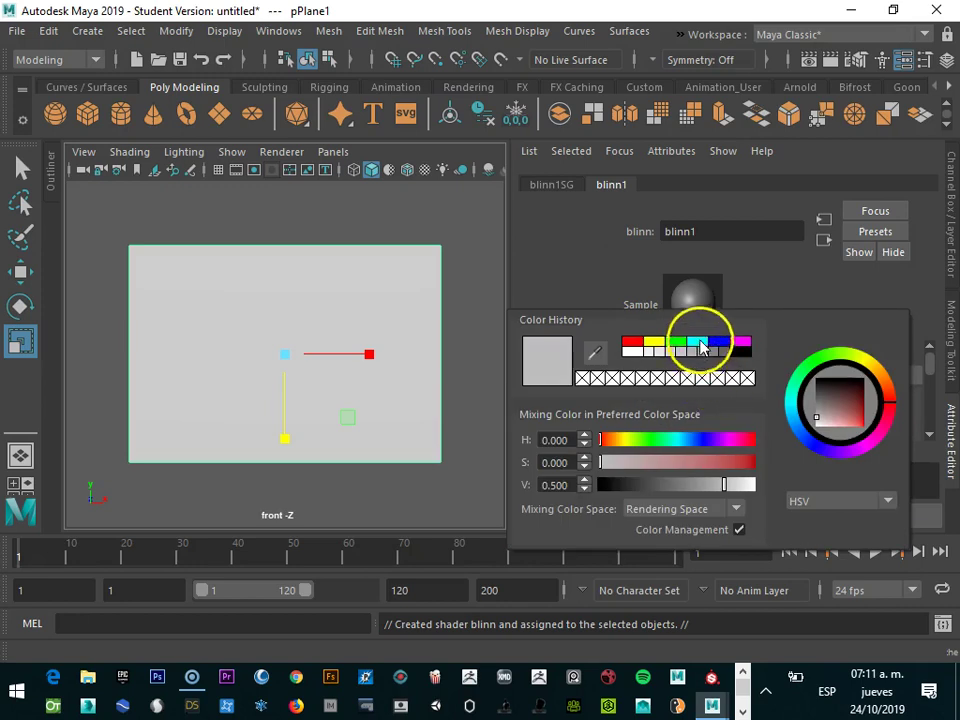
{"action": "left_click", "coordinate": [699, 342]}
{"action": "left_click", "coordinate": [720, 343]}
{"action": "left_click", "coordinate": [678, 343]}
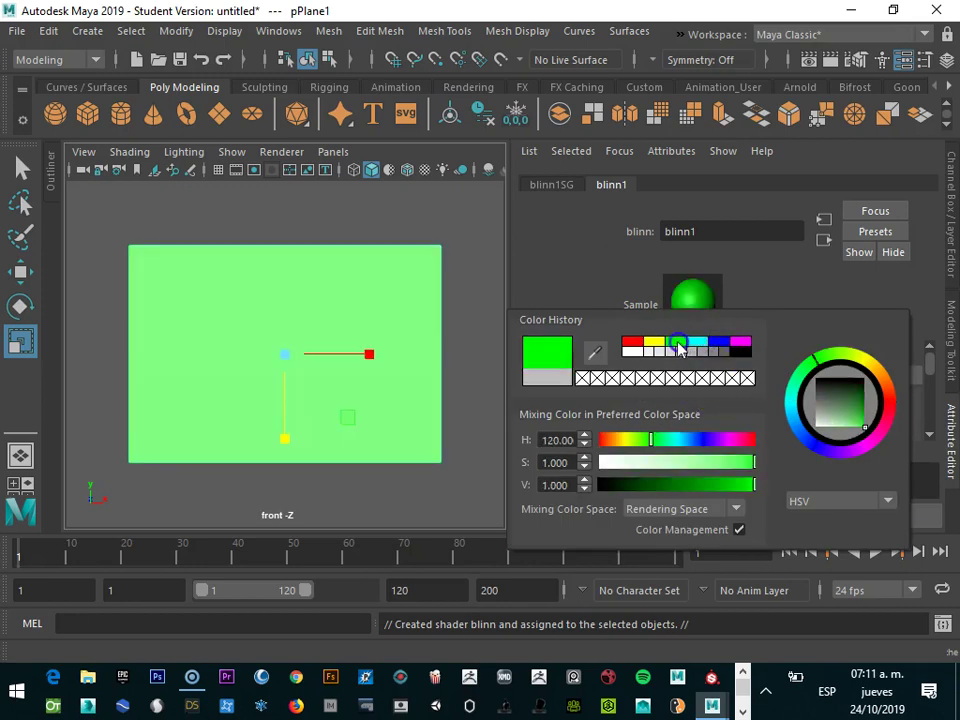
{"action": "left_click", "coordinate": [741, 343]}
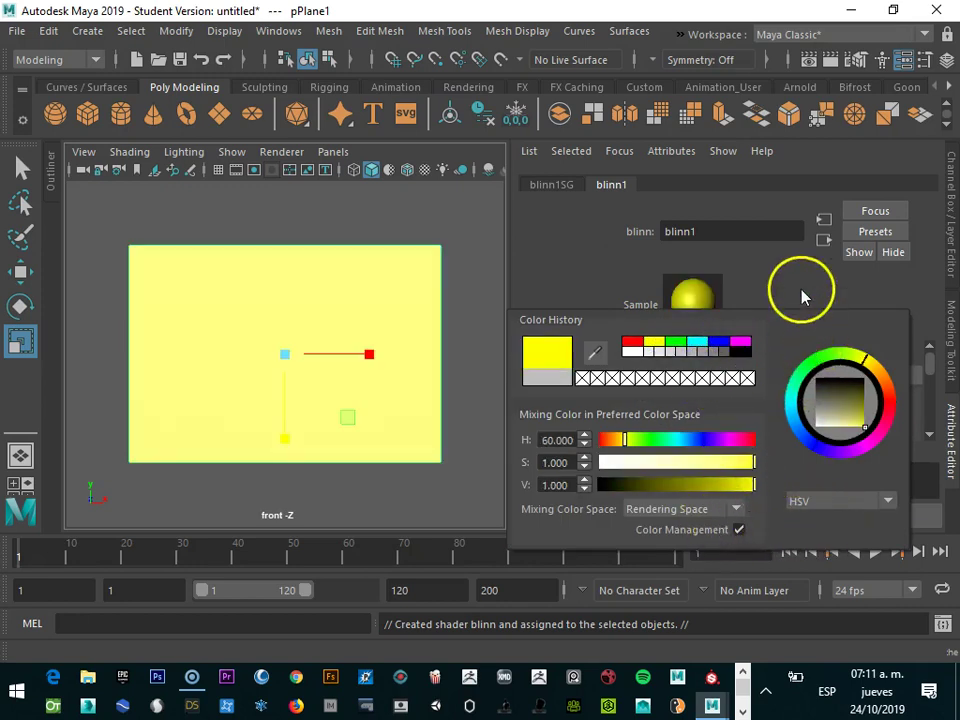
{"action": "left_click", "coordinate": [800, 288]}
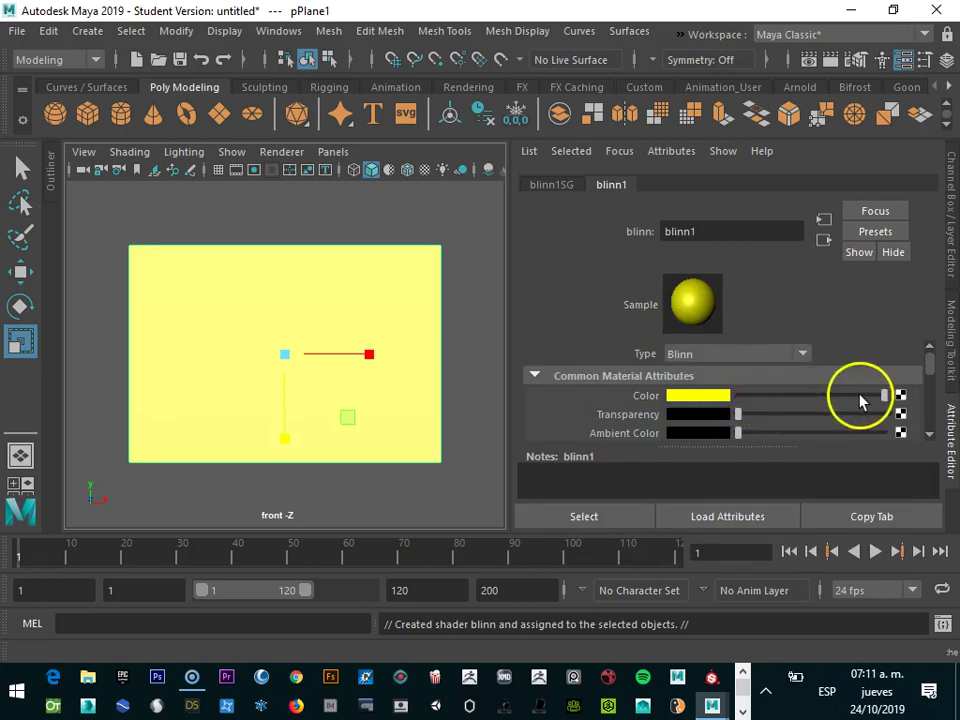
{"action": "left_click_drag", "start_coordinate": [842, 398], "coordinate": [813, 397]}
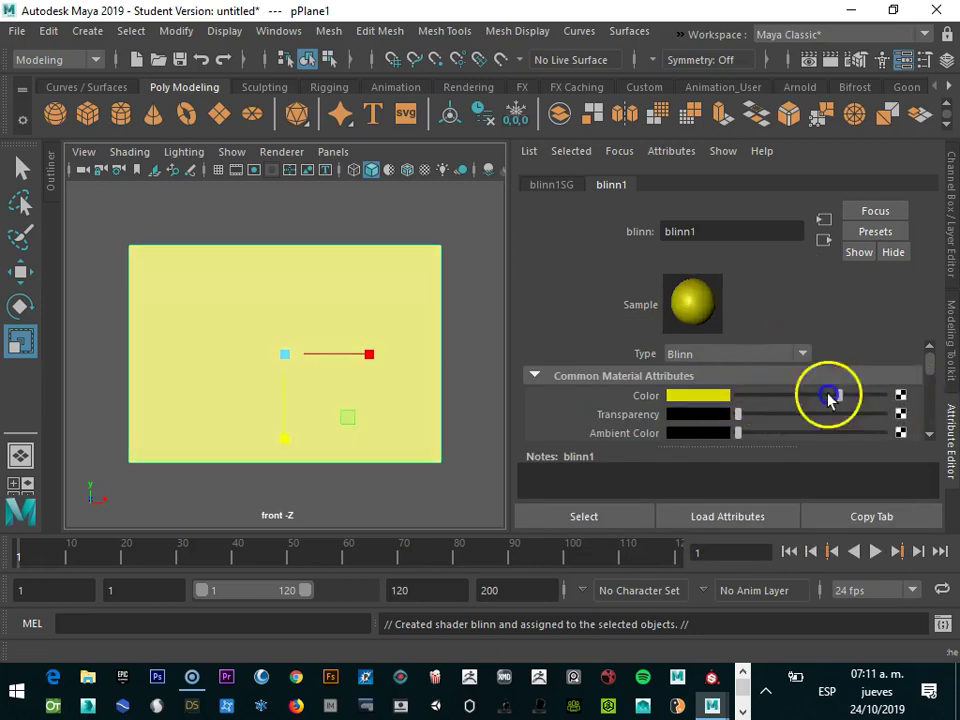
{"action": "mouse_move", "coordinate": [796, 395]}
{"action": "left_mouse_down"}
{"action": "mouse_move", "coordinate": [727, 400]}
{"action": "mouse_move", "coordinate": [899, 402]}
{"action": "mouse_move", "coordinate": [795, 392]}
{"action": "mouse_move", "coordinate": [808, 394]}
{"action": "left_mouse_up"}
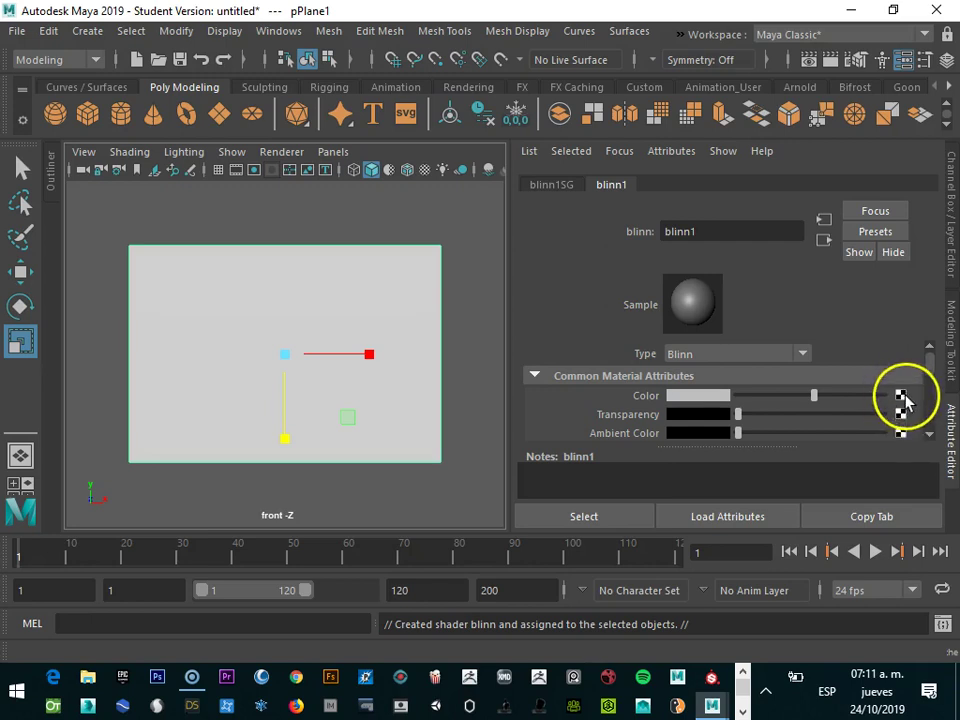
- Create a Movie texture node for the blinn1 Color attribute
{"action": "left_click", "coordinate": [900, 396]}
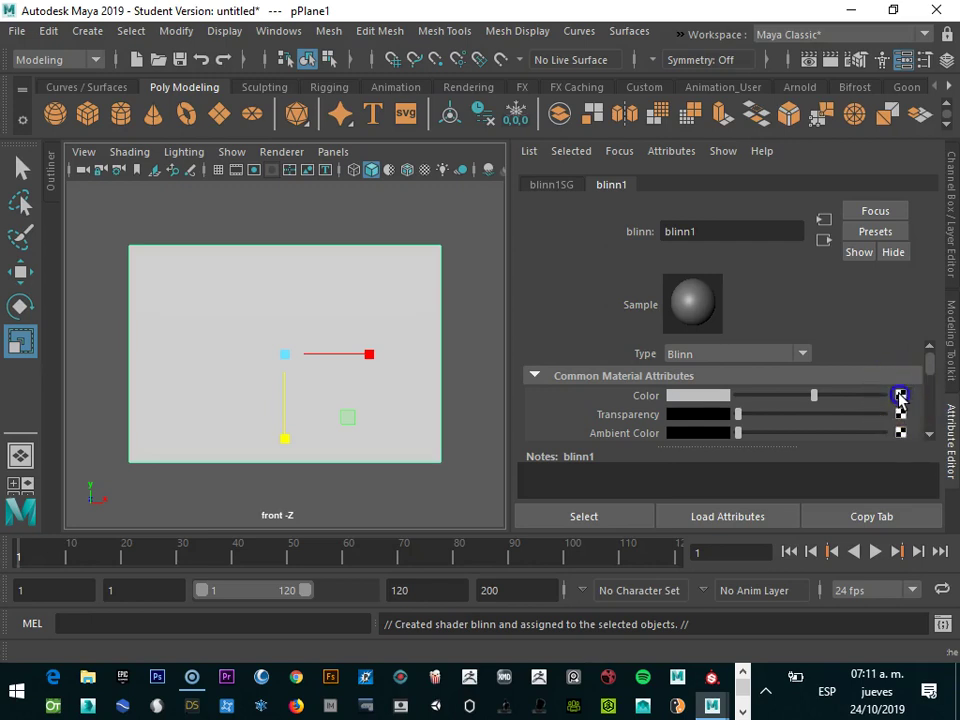
{"action": "left_click_drag", "start_coordinate": [497, 236], "coordinate": [495, 126]}
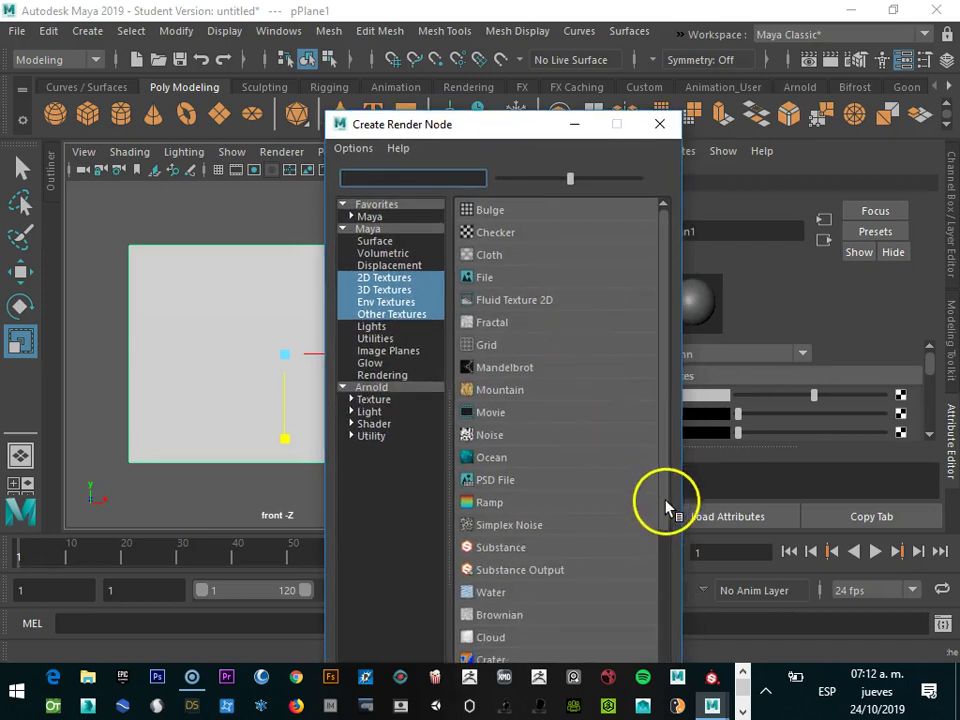
{"action": "left_click", "coordinate": [525, 412]}
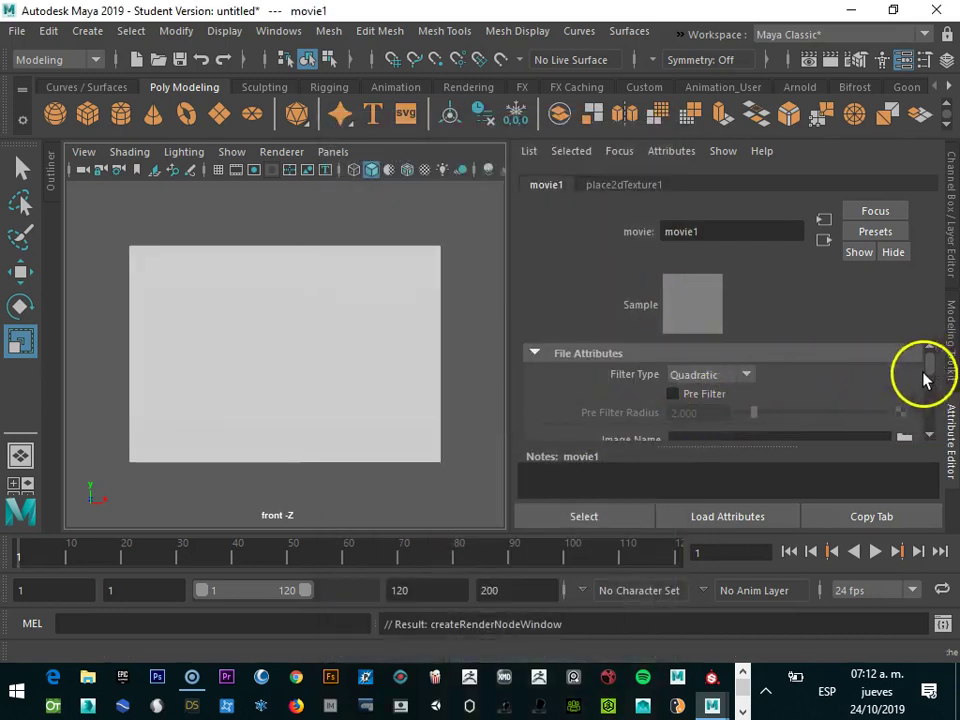
{"action": "left_click_drag", "start_coordinate": [930, 358], "coordinate": [930, 370]}
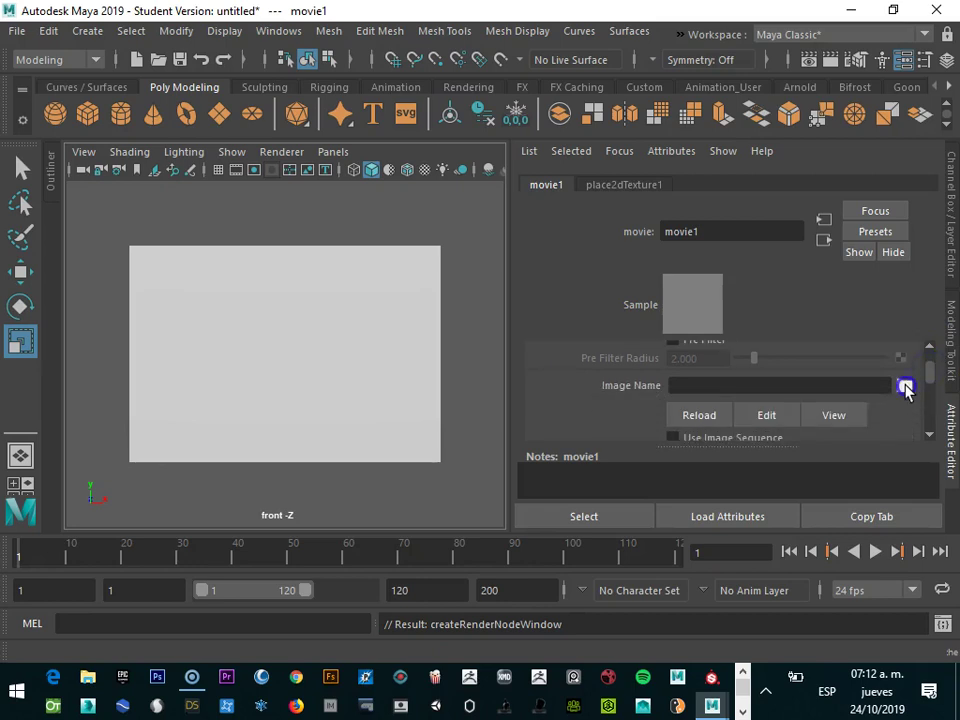
- Load the ball-bounce planning JPG from the Desktop as the texture's Image Name, using All Files
{"action": "left_click", "coordinate": [905, 388]}
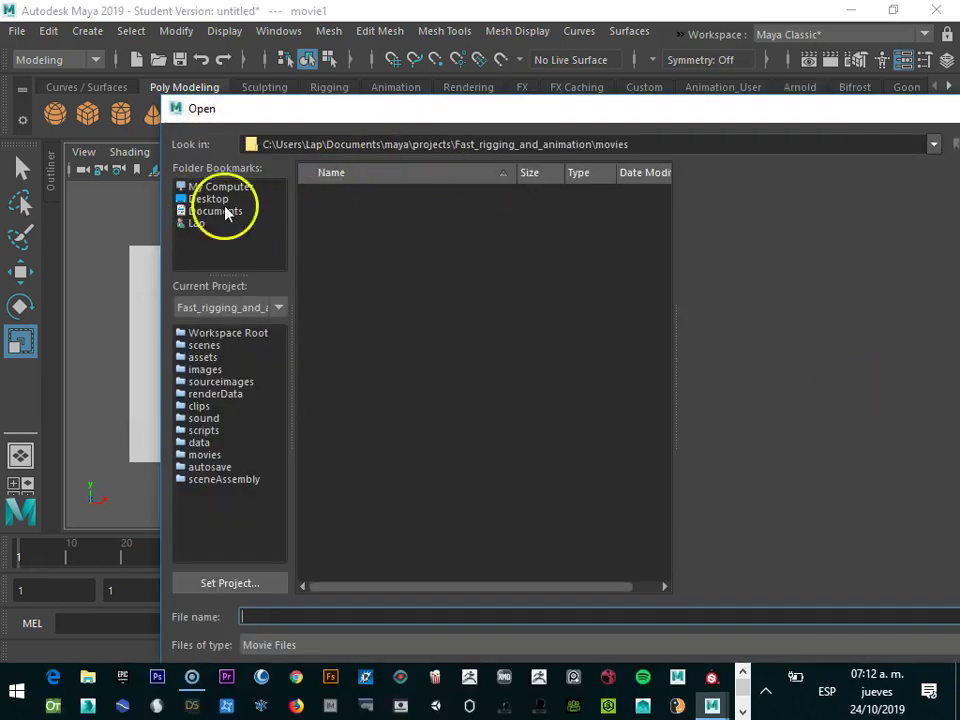
{"action": "left_click", "coordinate": [205, 199]}
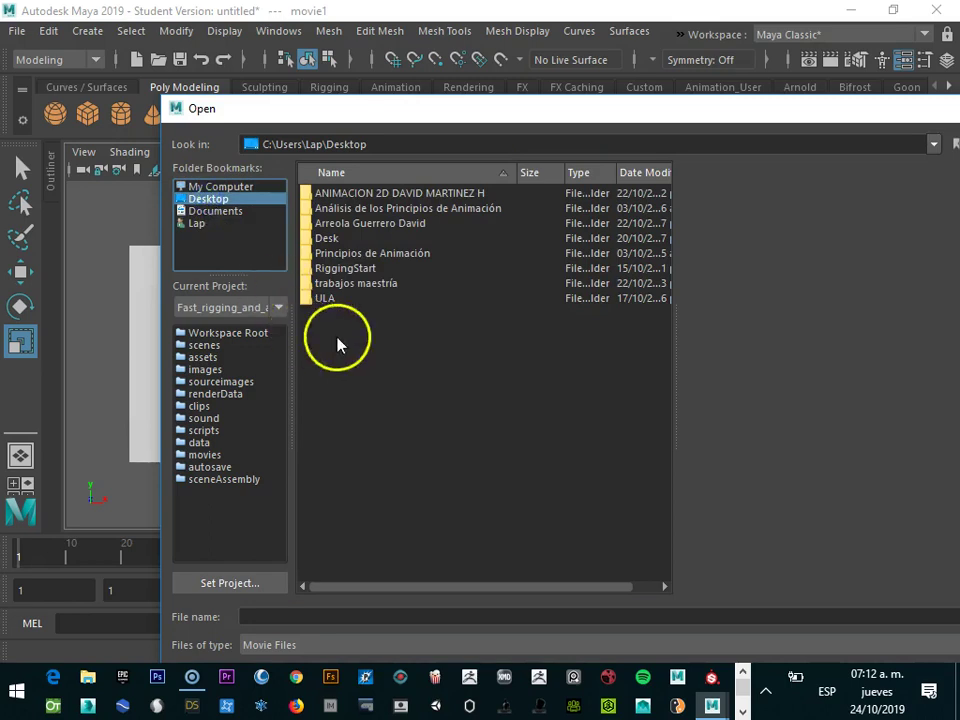
{"action": "left_click", "coordinate": [280, 646]}
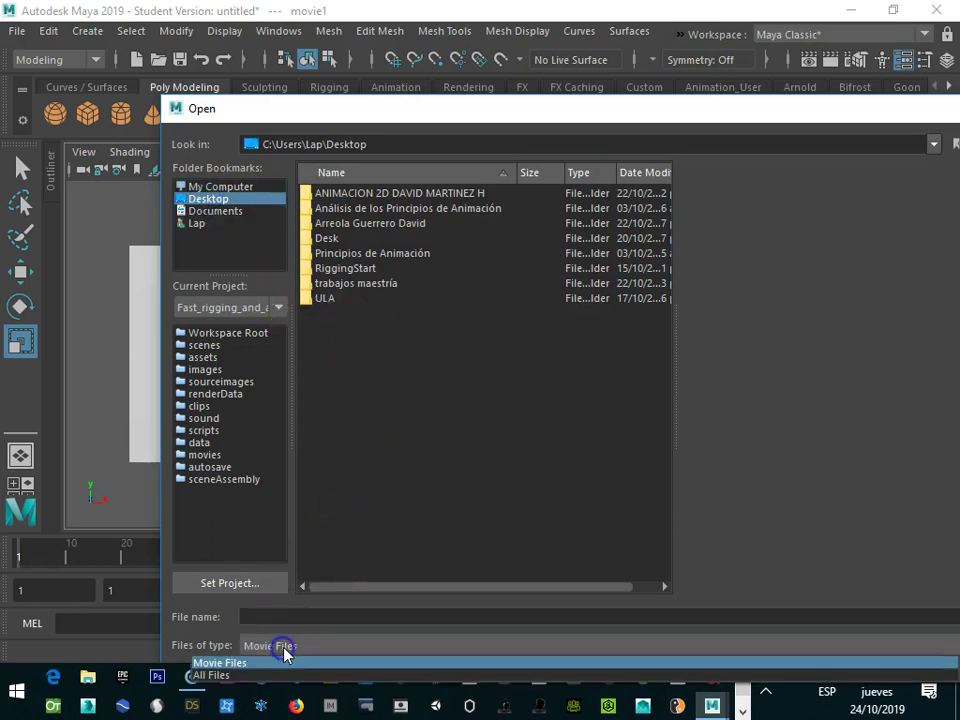
{"action": "left_click", "coordinate": [242, 676]}
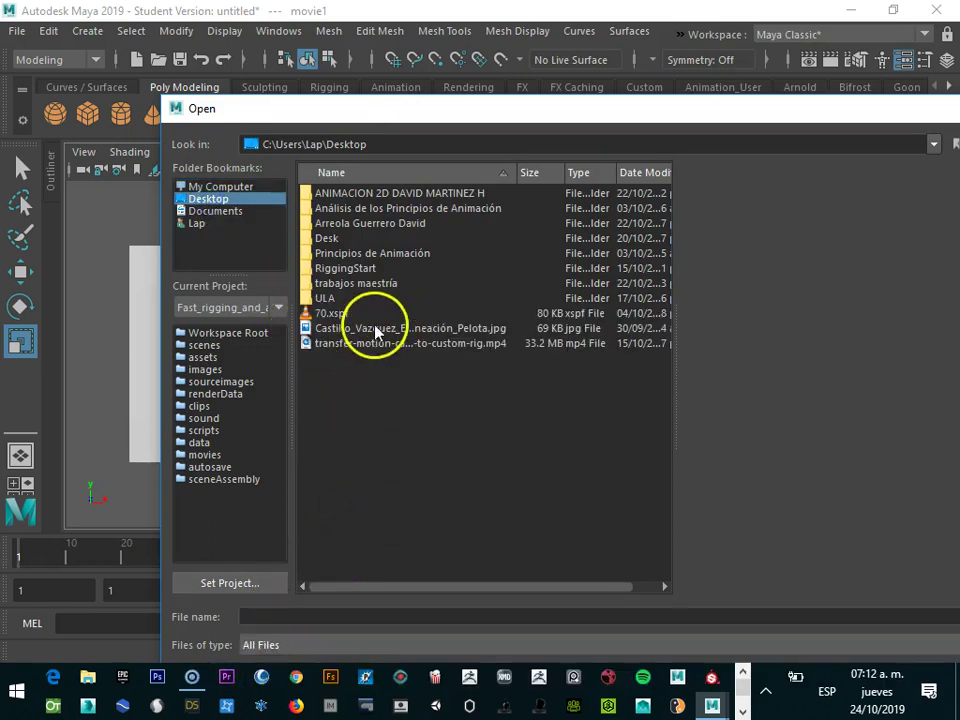
{"action": "left_click", "coordinate": [376, 330]}
{"action": "left_click_drag", "start_coordinate": [707, 104], "coordinate": [469, 81]}
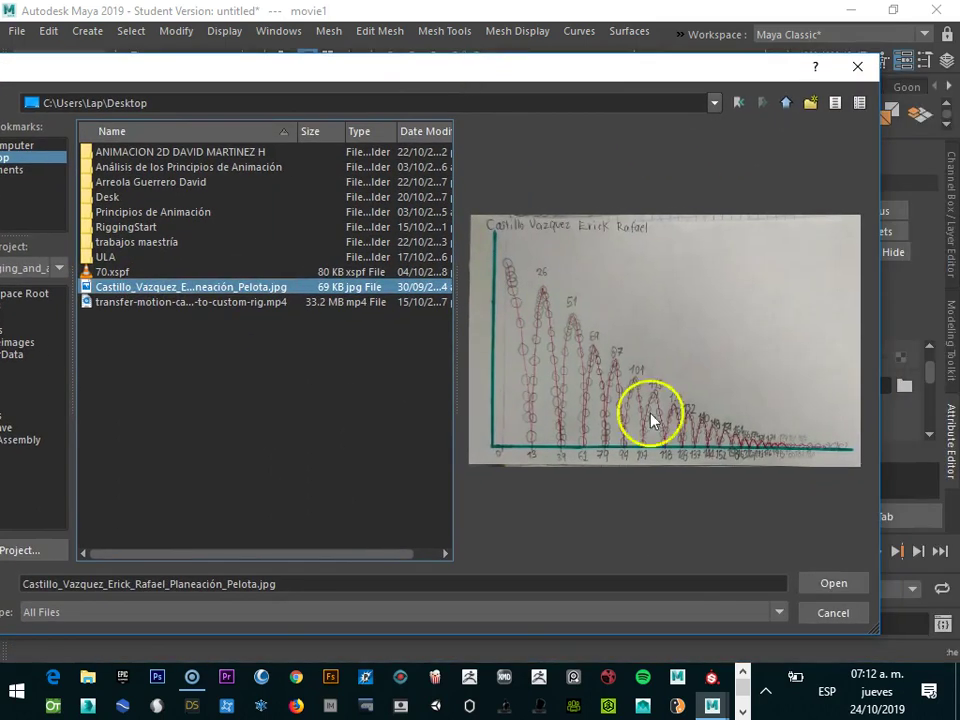
{"action": "left_click", "coordinate": [834, 585]}
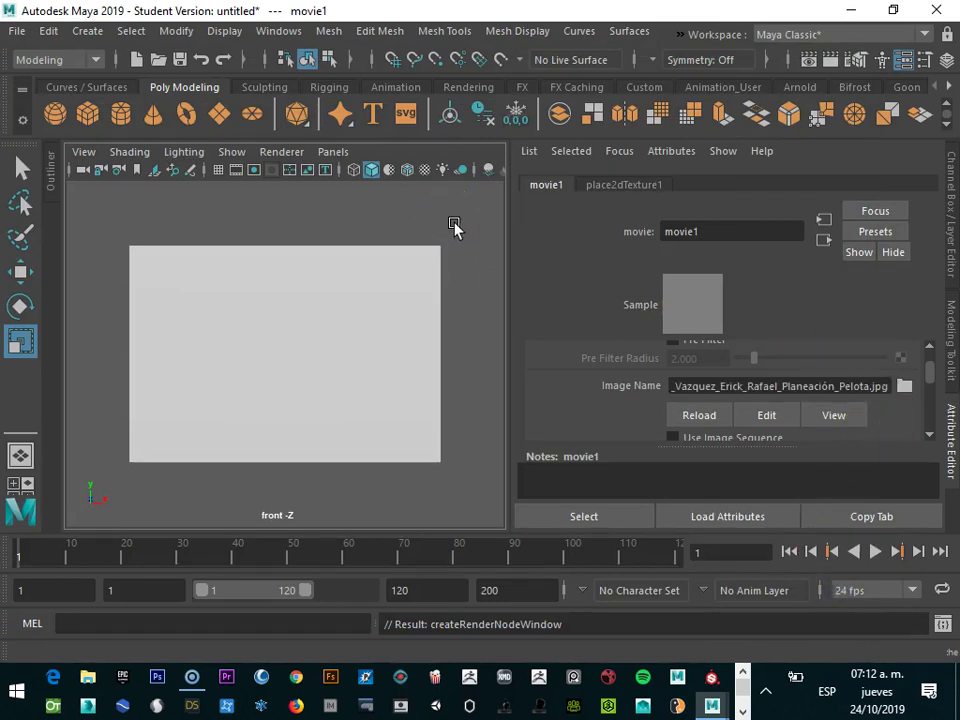
- Turn on textured display with 6 and select the plane showing the planning drawing
{"action": "key", "text": "6"}
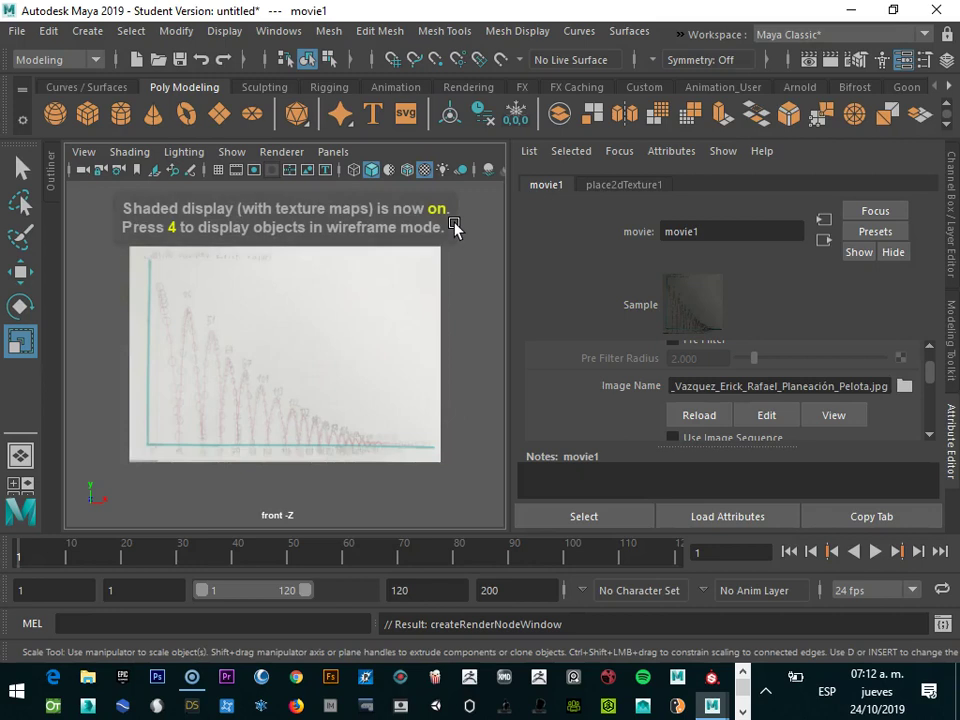
{"action": "left_click", "coordinate": [414, 249]}
{"action": "left_click", "coordinate": [278, 315]}
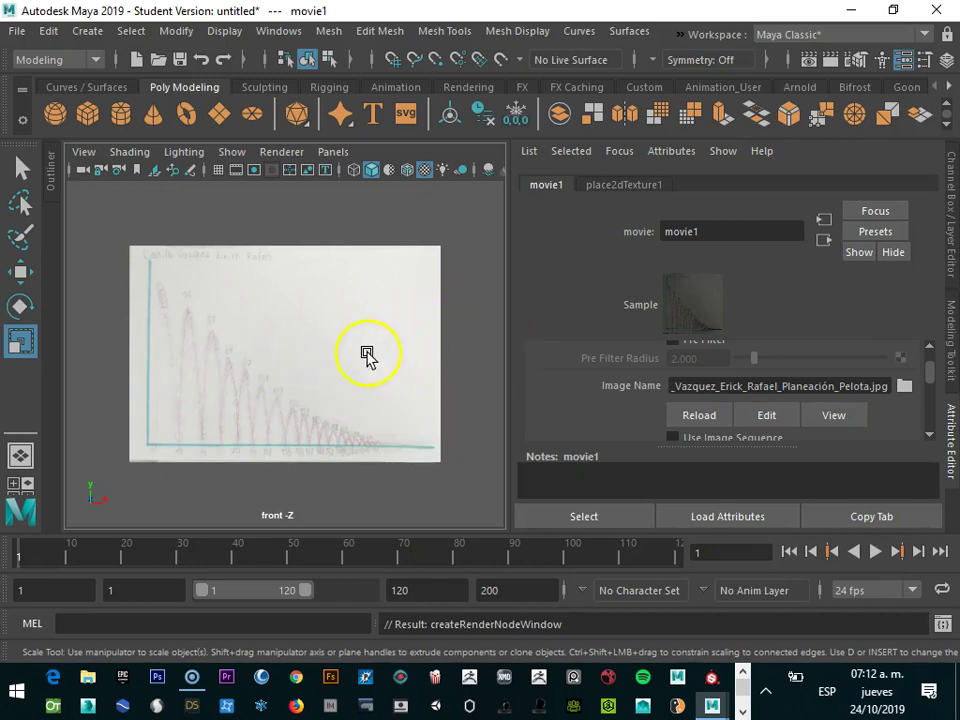
{"action": "left_click_drag", "start_coordinate": [385, 362], "coordinate": [324, 377]}
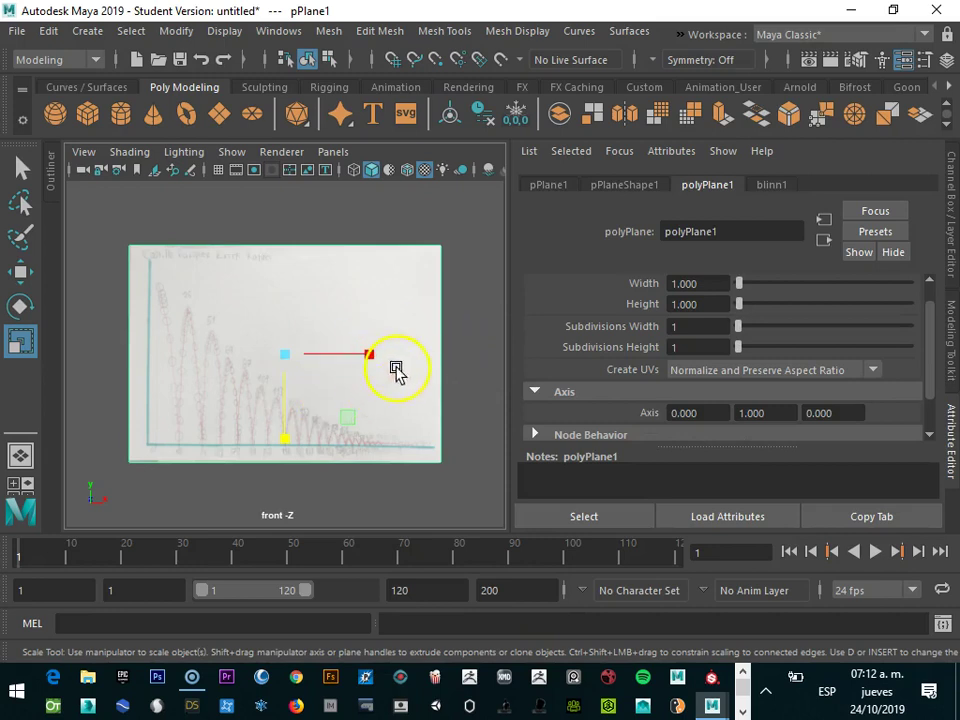
- Show the Channel Box/Layer Editor, cycle between Select and Move tools, and clear the selection
{"action": "left_click", "coordinate": [950, 63]}
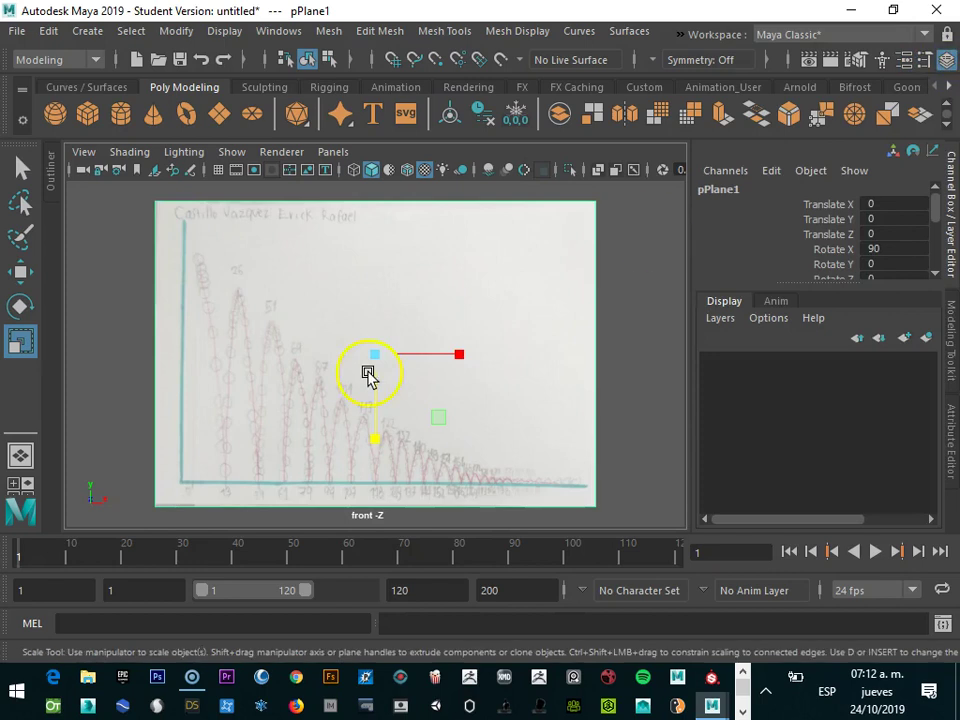
{"action": "key", "text": "q"}
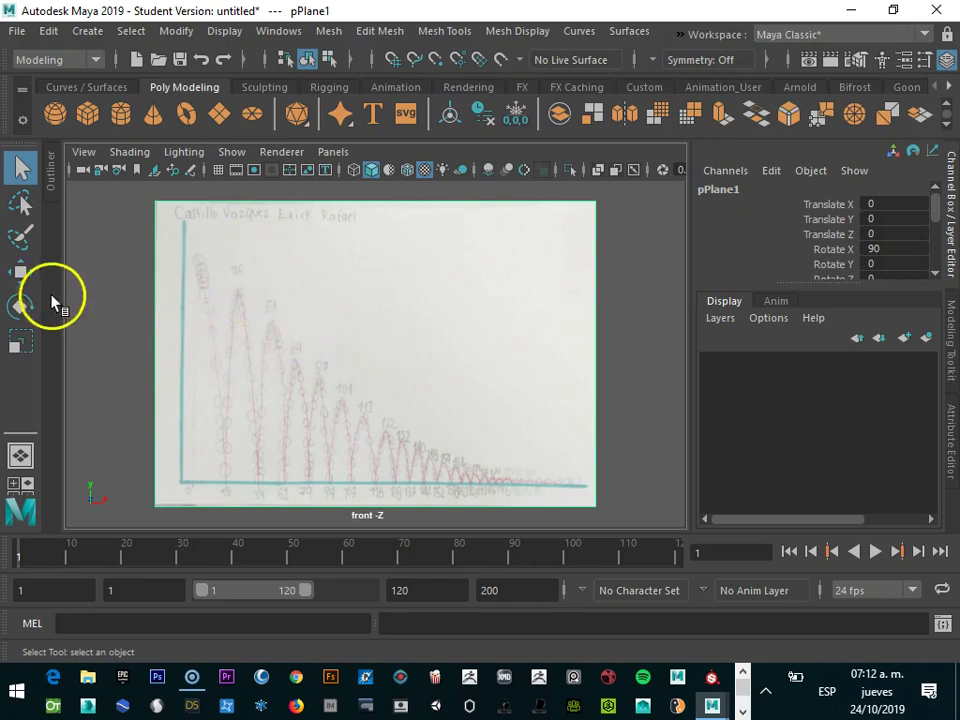
{"action": "left_click", "coordinate": [21, 271]}
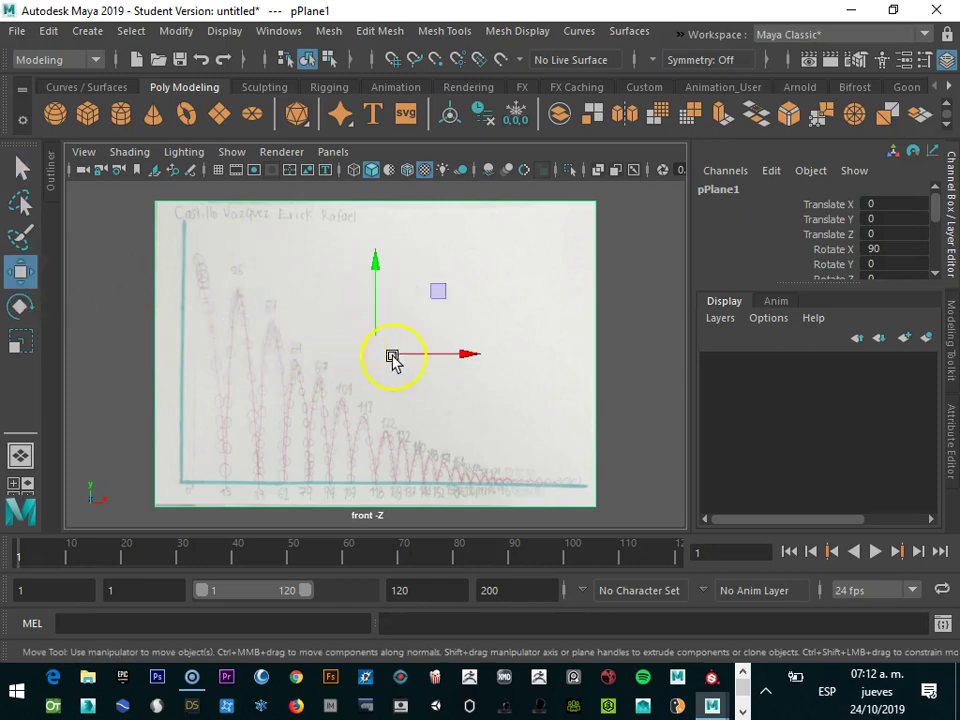
{"action": "left_click", "coordinate": [21, 168]}
{"action": "left_click", "coordinate": [90, 244]}
{"action": "left_click_drag", "start_coordinate": [130, 297], "coordinate": [170, 340]}
{"action": "left_click", "coordinate": [126, 413]}
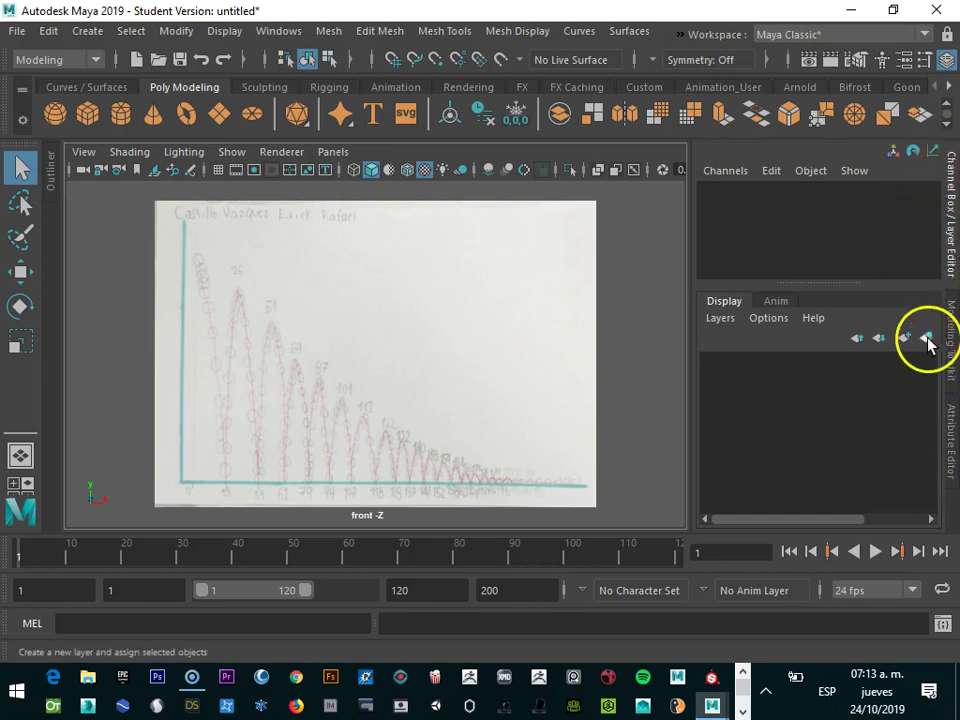
- Select the reference plane back in Object Mode and assign it to a new display layer, layer1
{"action": "left_click", "coordinate": [528, 341]}
{"action": "left_click_drag", "start_coordinate": [643, 282], "coordinate": [550, 305]}
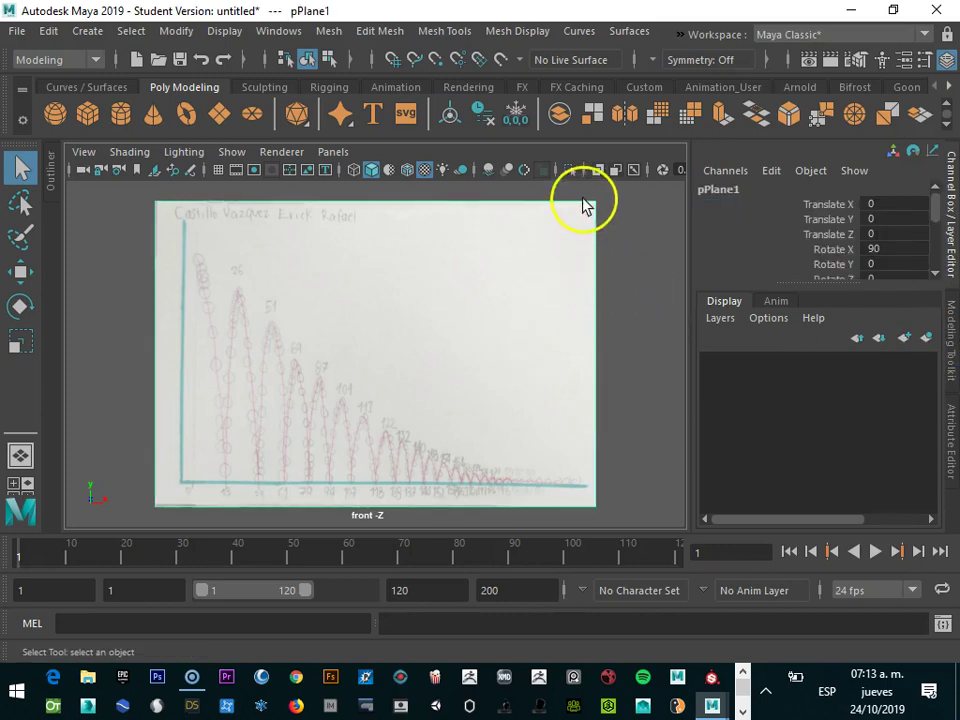
{"action": "right_click_drag", "start_coordinate": [594, 270], "coordinate": [663, 184]}
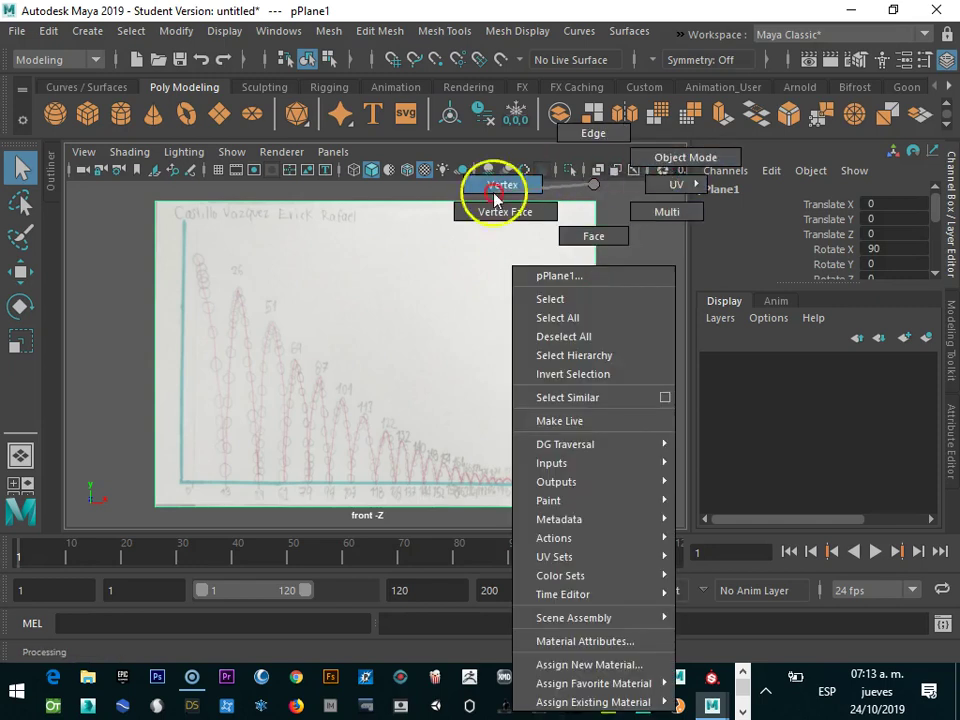
{"action": "left_click", "coordinate": [530, 240]}
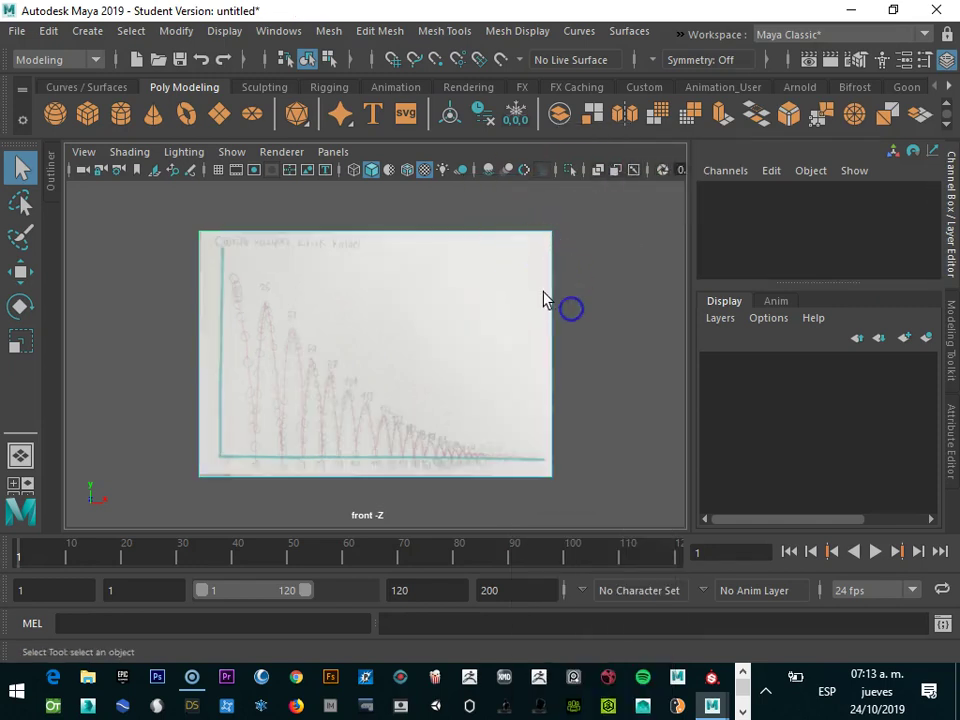
{"action": "mouse_move", "coordinate": [547, 290]}
{"action": "right_mouse_down"}
{"action": "mouse_move", "coordinate": [559, 235]}
{"action": "mouse_move", "coordinate": [561, 243]}
{"action": "right_mouse_up"}
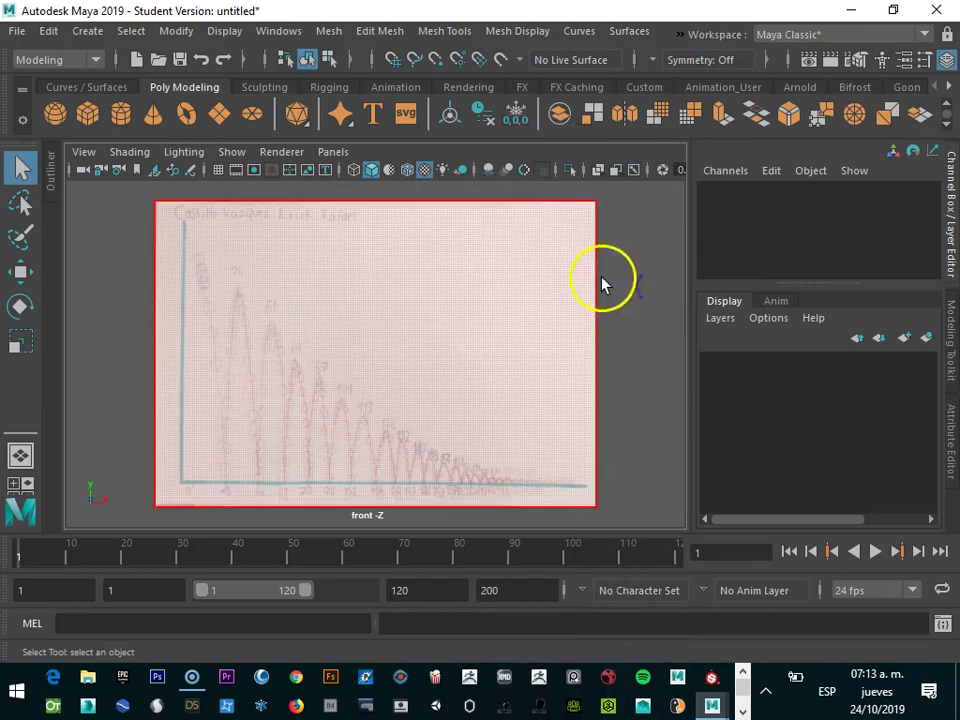
{"action": "left_click_drag", "start_coordinate": [619, 291], "coordinate": [617, 289]}
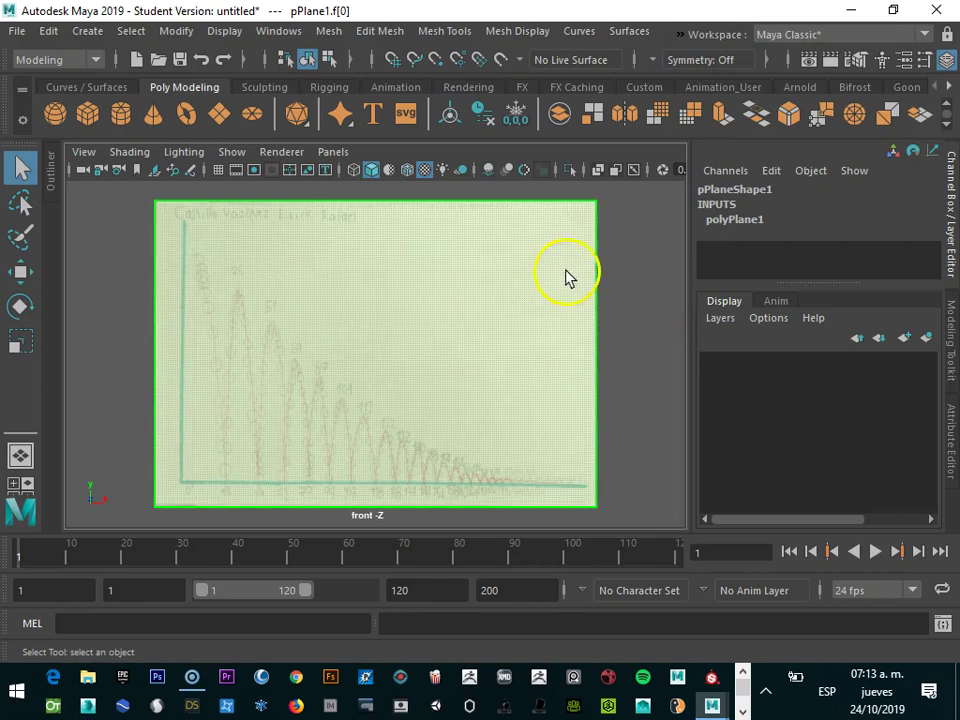
{"action": "right_click", "coordinate": [604, 292]}
{"action": "right_click_drag", "start_coordinate": [596, 284], "coordinate": [677, 160]}
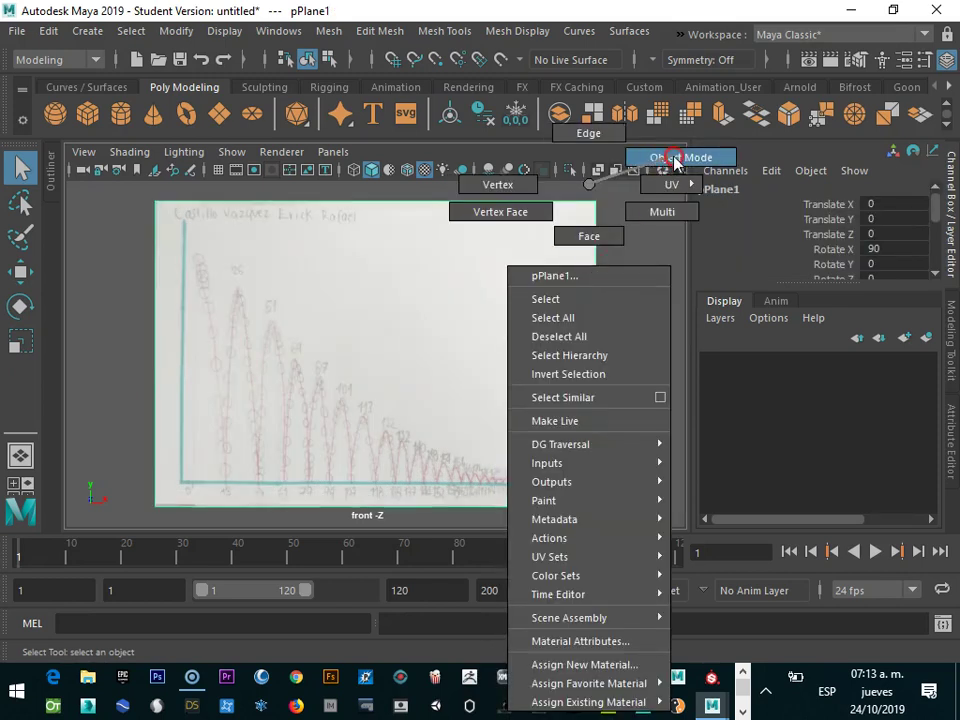
{"action": "right_click_drag", "start_coordinate": [677, 160], "coordinate": [671, 156]}
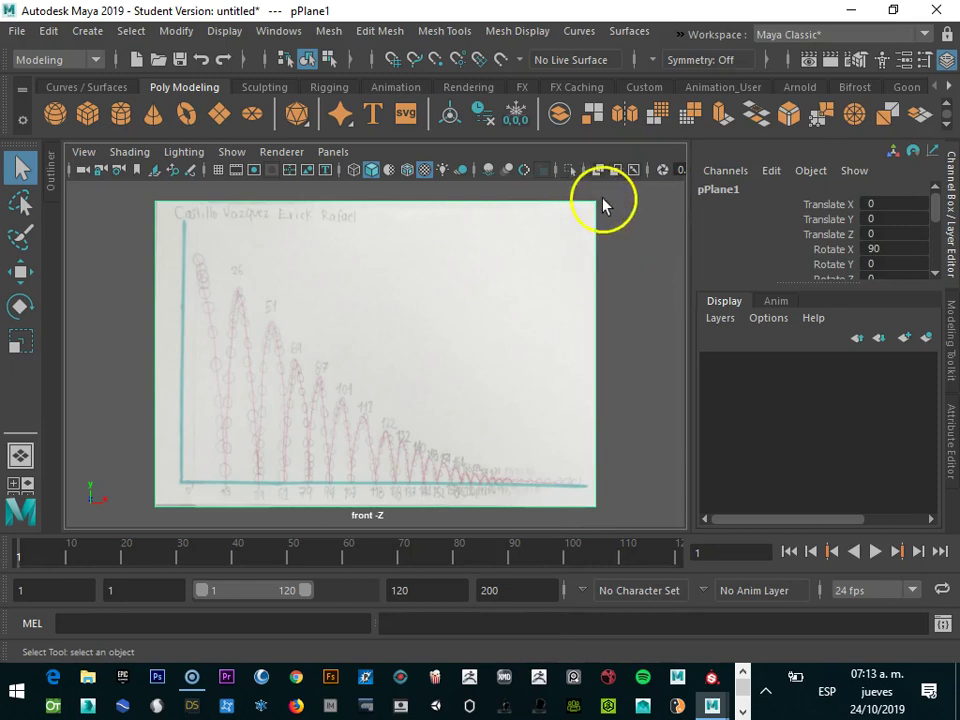
{"action": "left_click", "coordinate": [925, 338]}
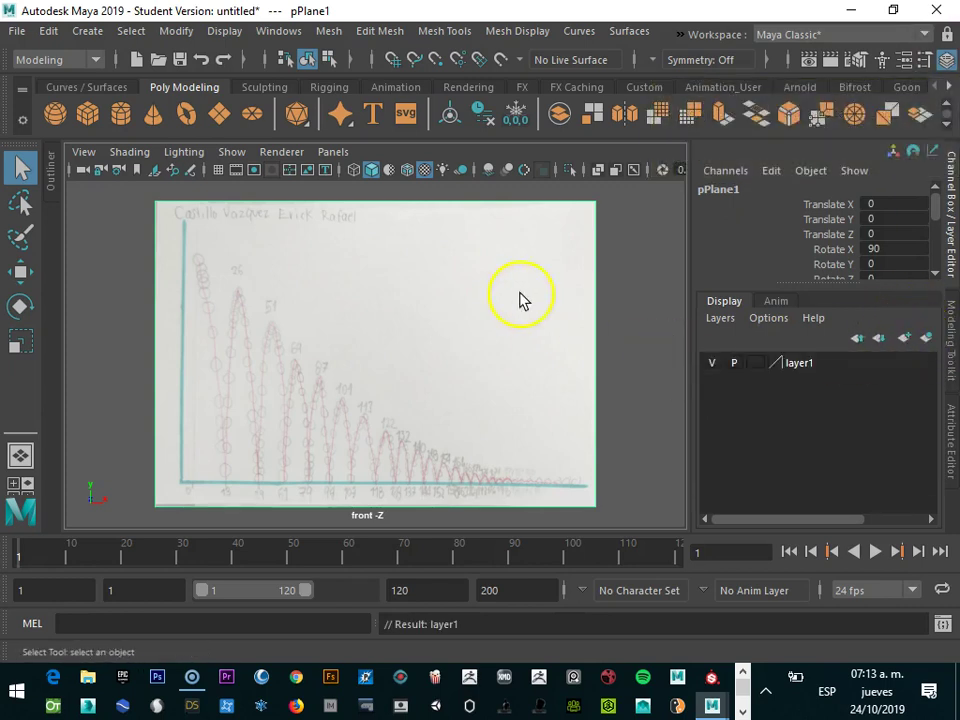
- Rename layer1 to planeacion_2 in the Edit Layer dialog, keeping the layer visible
{"action": "left_click", "coordinate": [711, 364]}
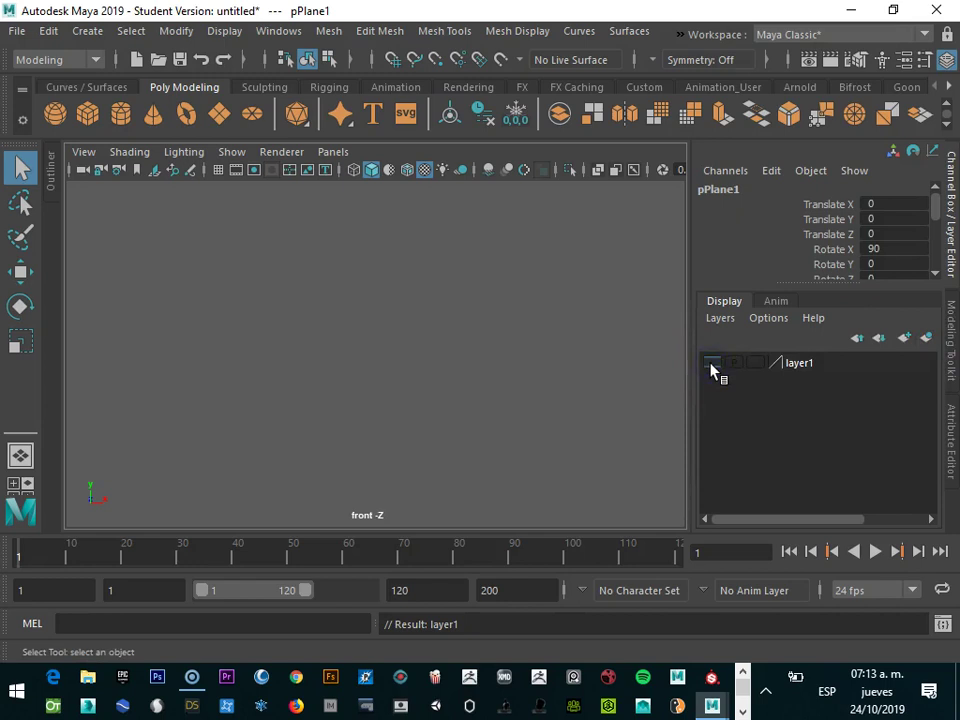
{"action": "left_click", "coordinate": [711, 364]}
{"action": "left_click", "coordinate": [711, 364]}
{"action": "left_click", "coordinate": [711, 364]}
{"action": "double_click", "coordinate": [812, 366]}
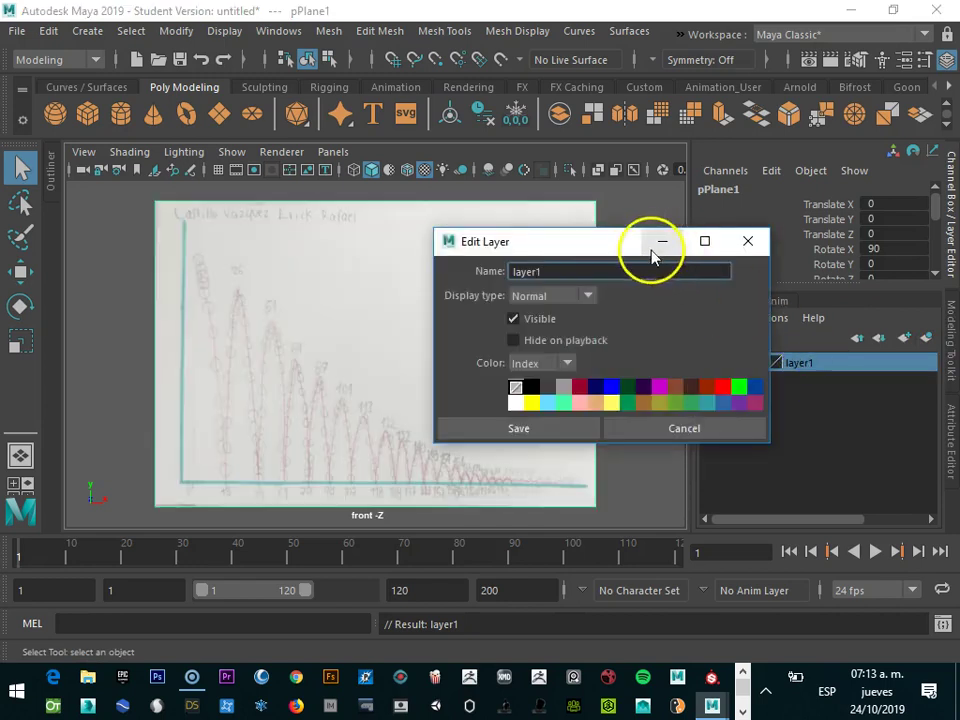
{"action": "left_click_drag", "start_coordinate": [615, 240], "coordinate": [599, 316]}
{"action": "type", "text": "planeacion_cw"}
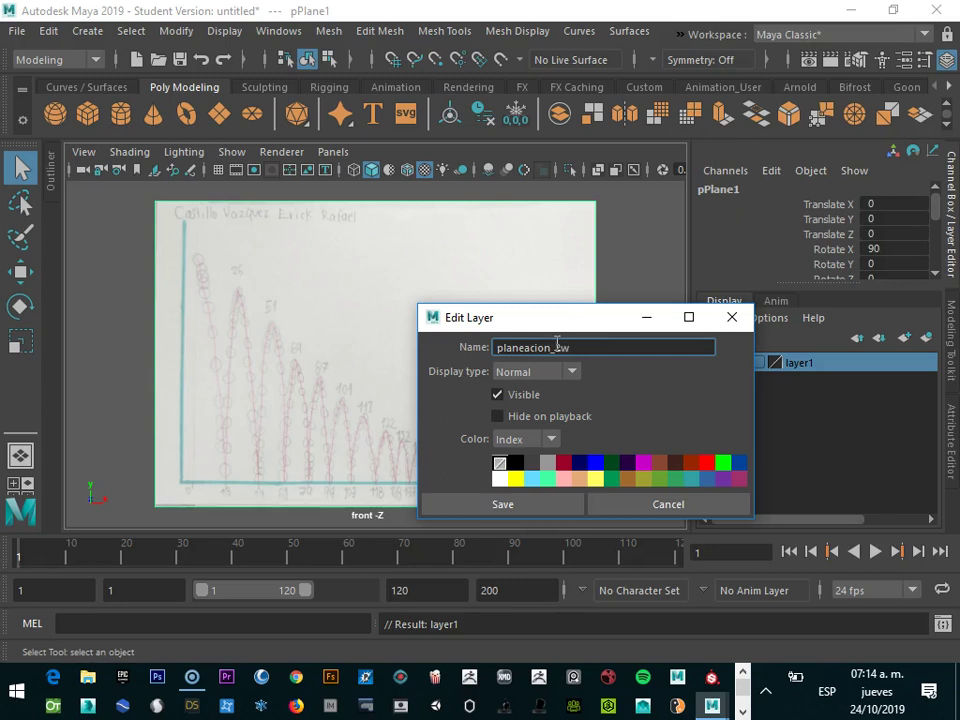
{"action": "key", "text": "BackSpace"}
{"action": "key", "text": "BackSpace"}
{"action": "type", "text": "2"}
{"action": "left_click", "coordinate": [509, 508]}
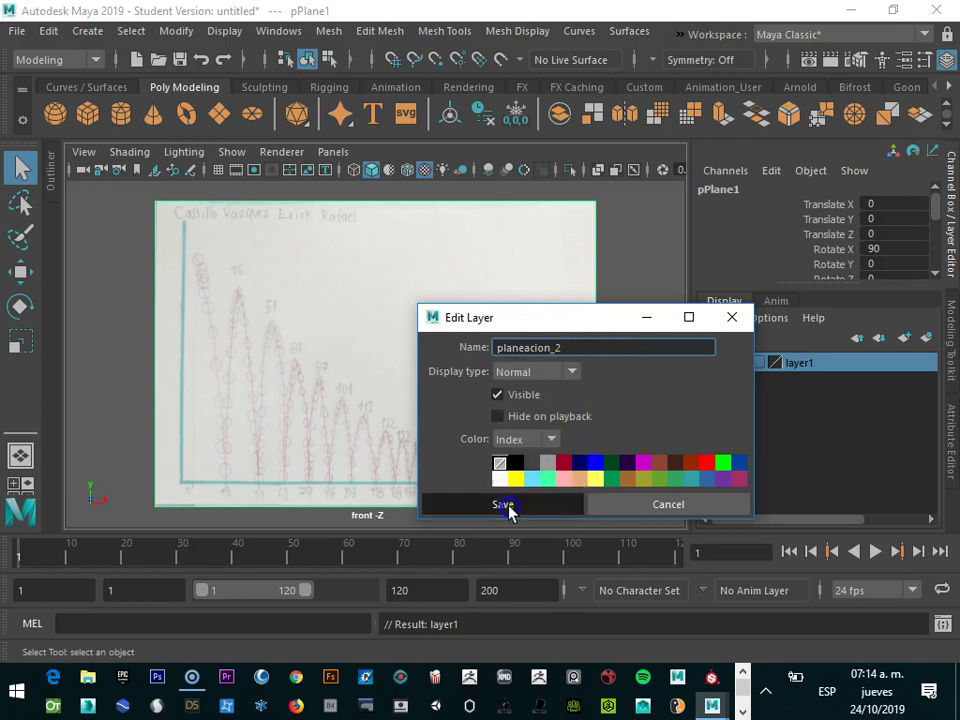
{"action": "left_click", "coordinate": [711, 362]}
{"action": "left_click", "coordinate": [711, 362]}
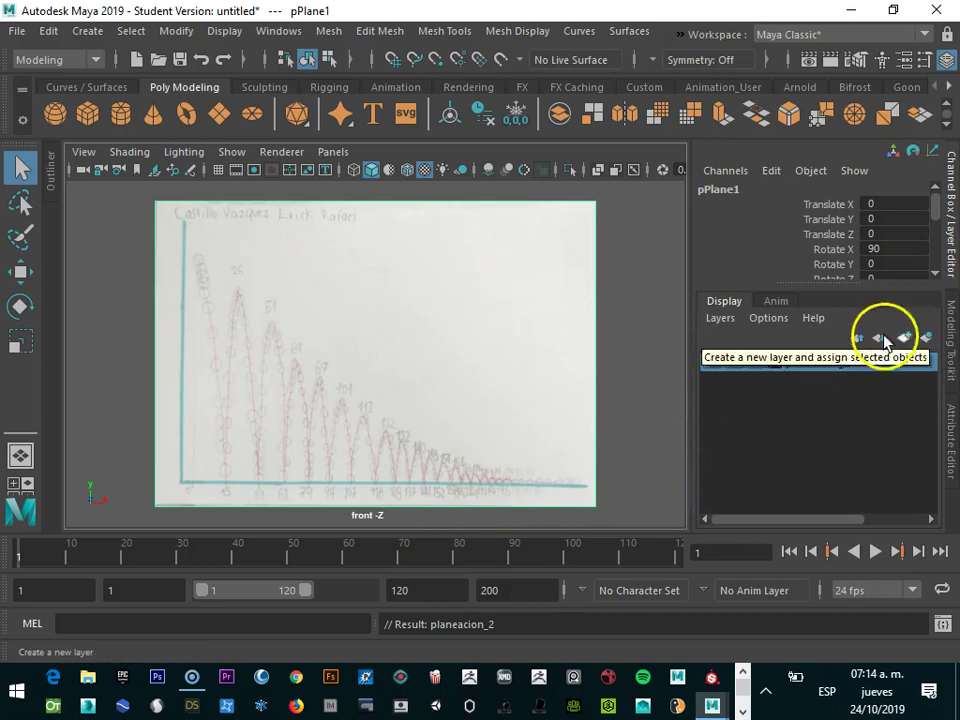
- Create a polygon sphere, move it to the first arc's peak, and shrink it to ball size
{"action": "left_click", "coordinate": [56, 113]}
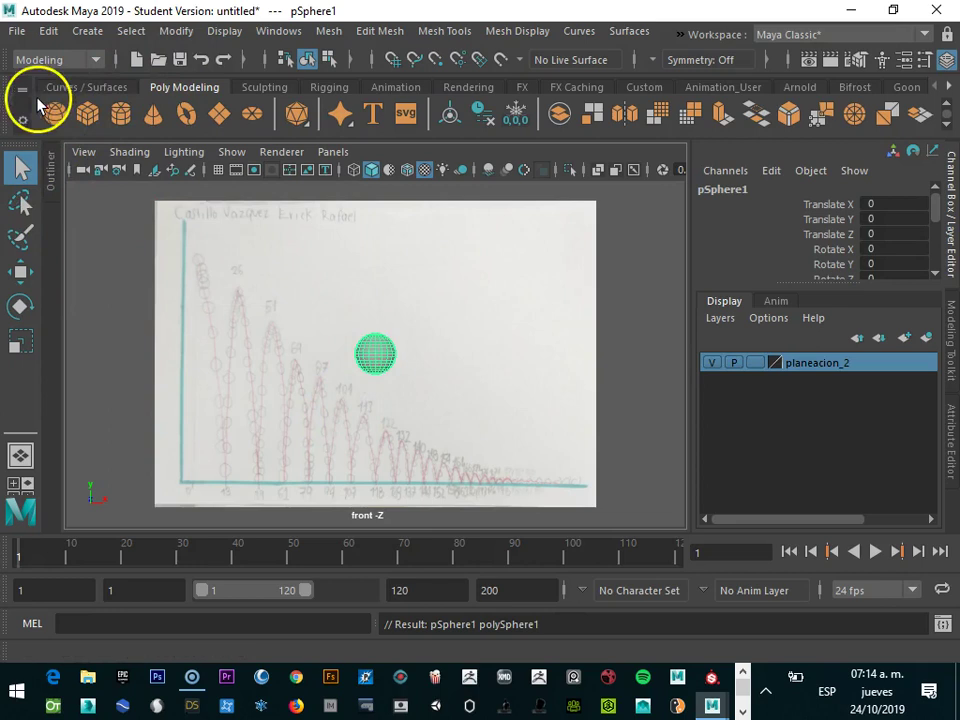
{"action": "key", "text": "w"}
{"action": "mouse_move", "coordinate": [381, 366]}
{"action": "left_mouse_down"}
{"action": "mouse_move", "coordinate": [198, 276]}
{"action": "mouse_move", "coordinate": [197, 258]}
{"action": "left_mouse_up"}
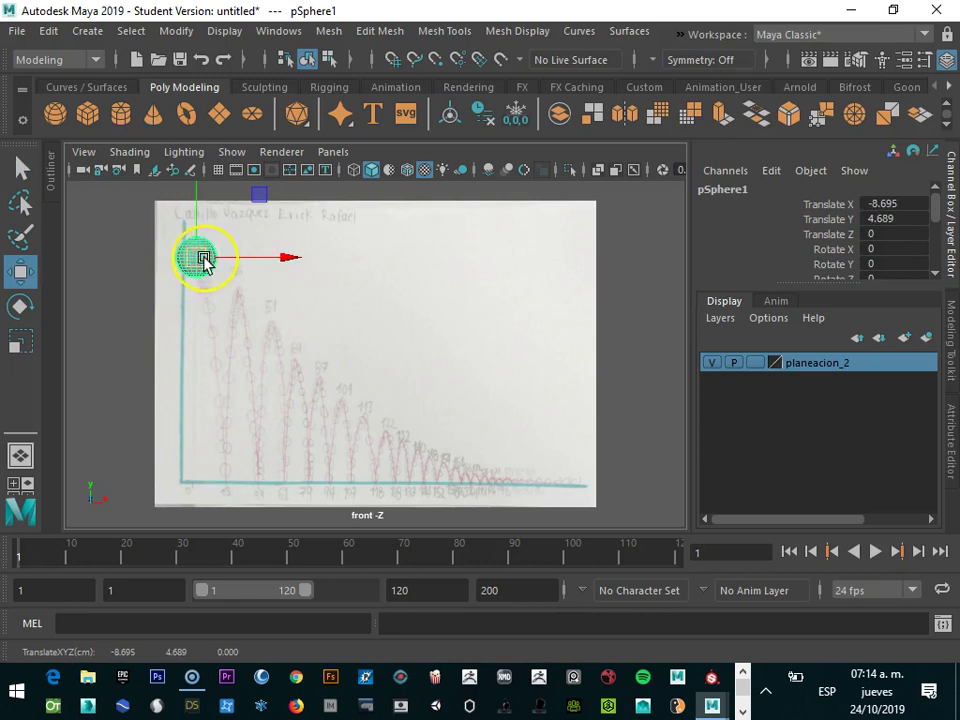
{"action": "key", "text": "r"}
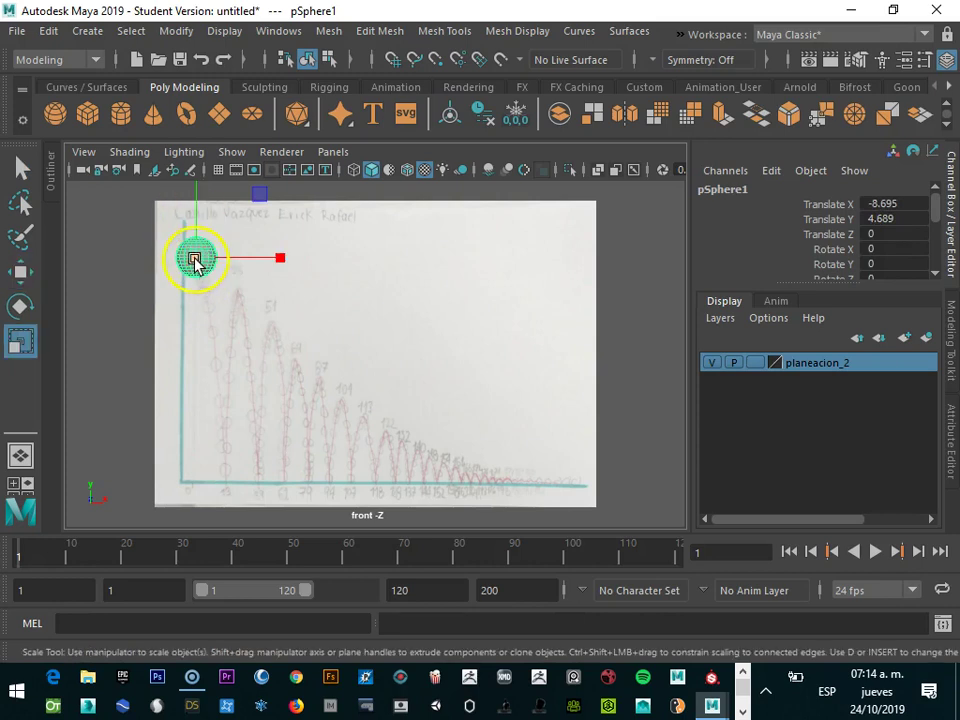
{"action": "mouse_move", "coordinate": [194, 260]}
{"action": "left_mouse_down"}
{"action": "mouse_move", "coordinate": [168, 390]}
{"action": "mouse_move", "coordinate": [179, 365]}
{"action": "left_mouse_up"}
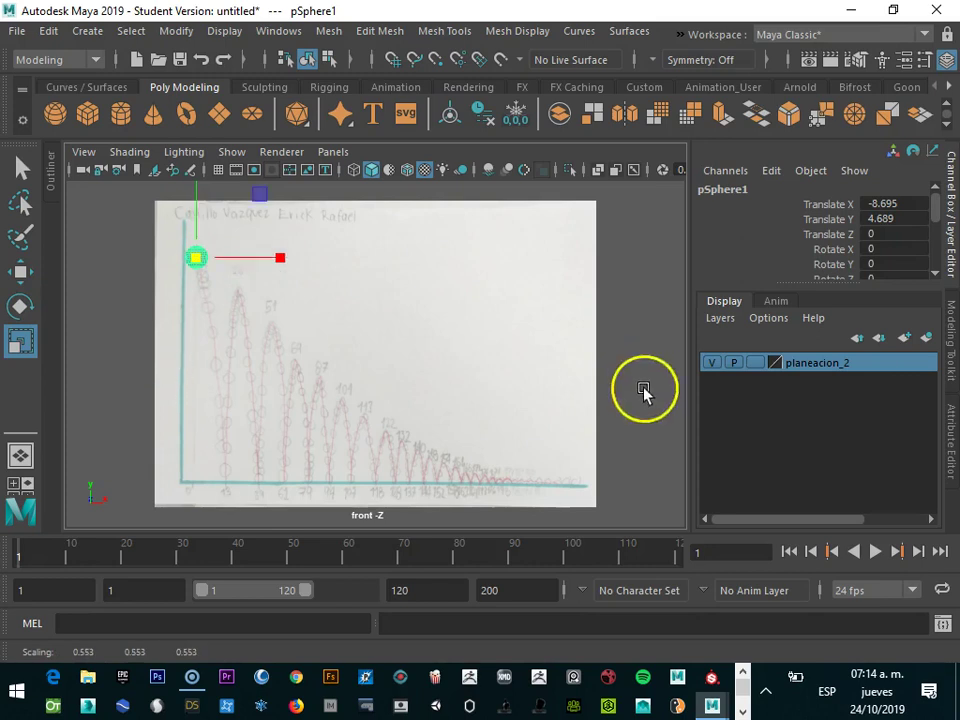
{"action": "key", "text": "q"}
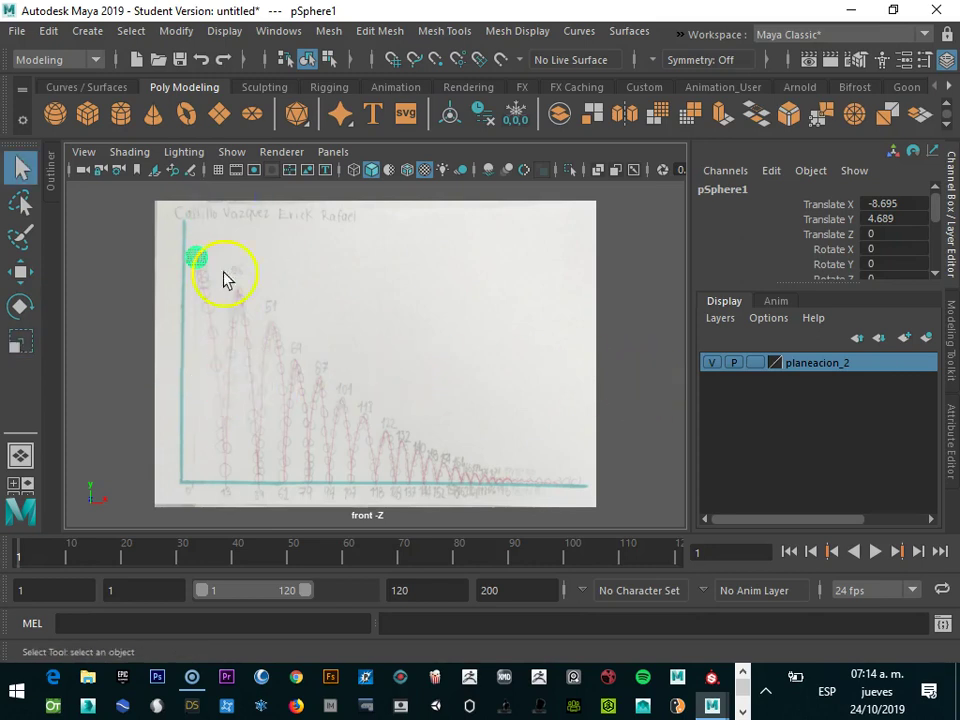
- Put the sphere on a new display layer and name it bola
{"action": "left_click", "coordinate": [928, 338]}
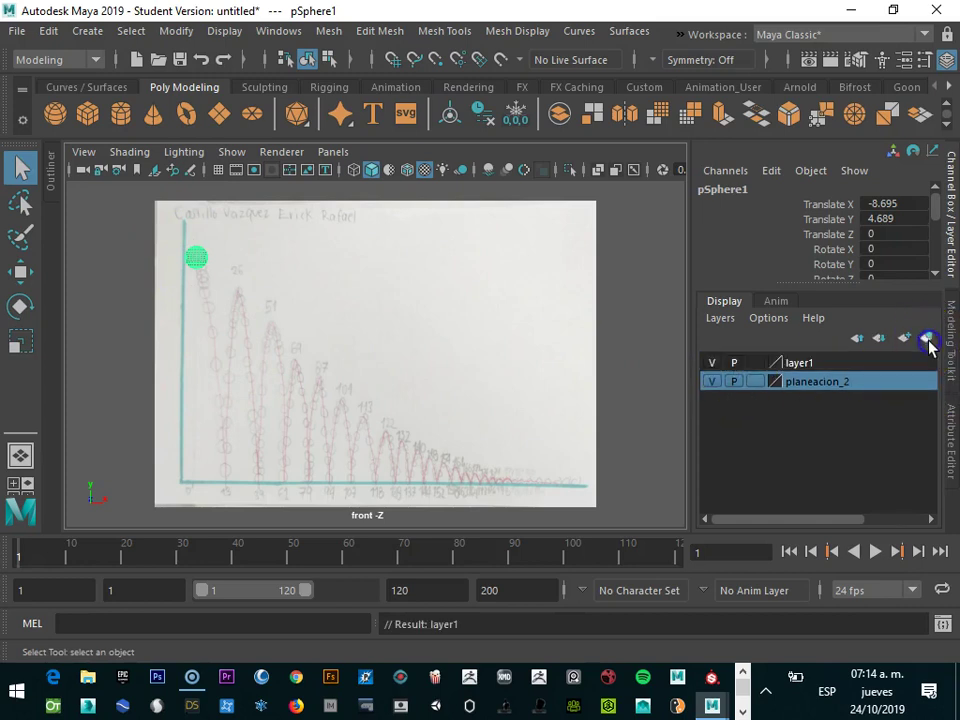
{"action": "double_click", "coordinate": [797, 366]}
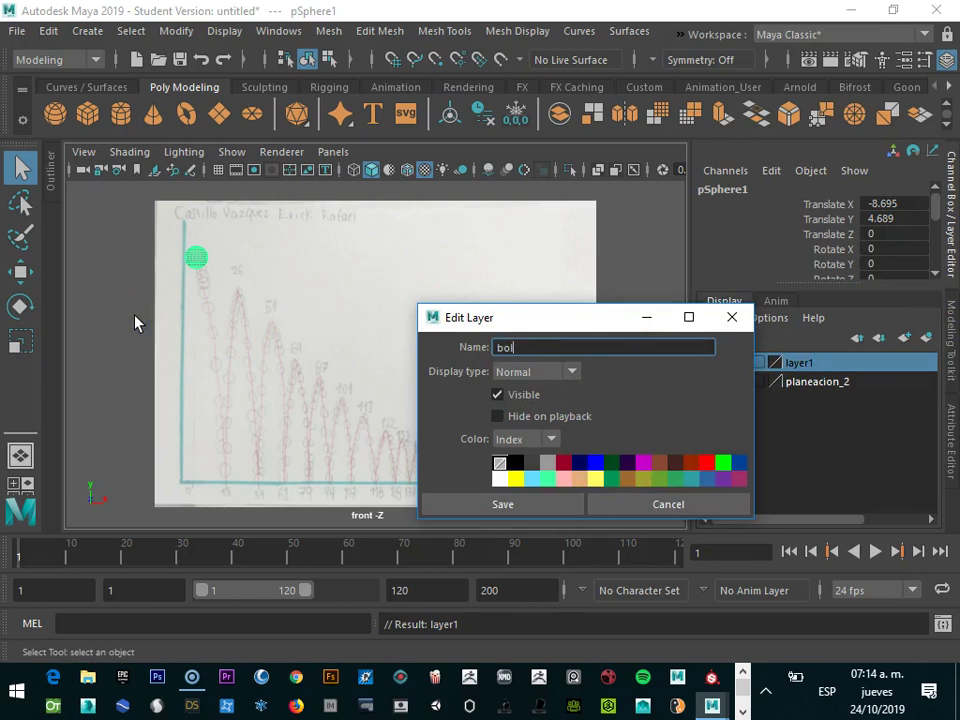
{"action": "left_click", "coordinate": [484, 504]}
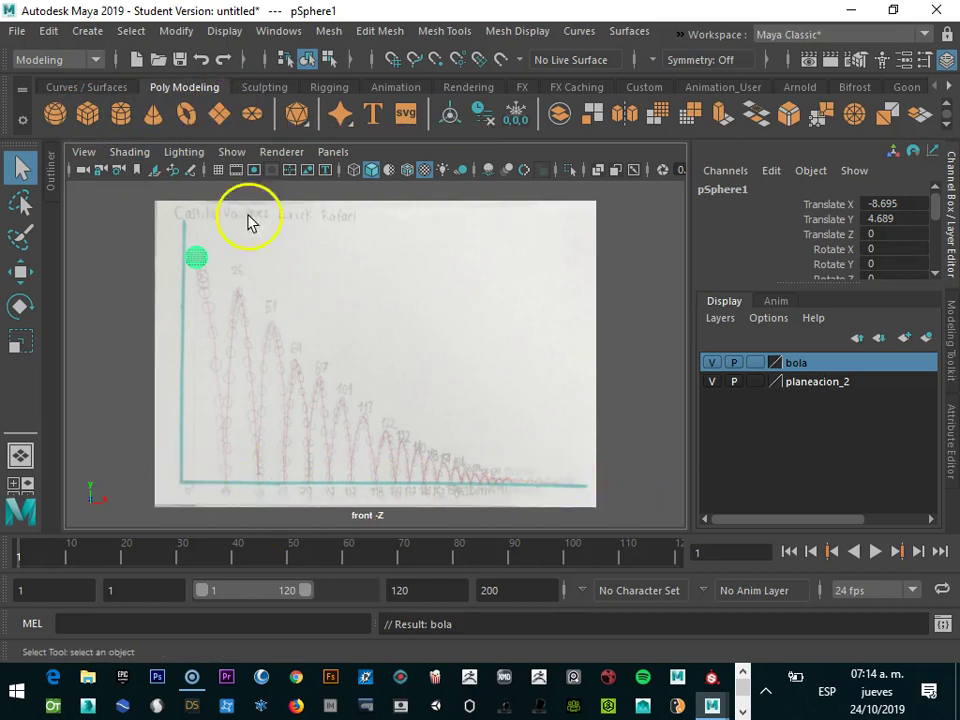
- Create pCube1, lower it to the sketch's baseline, stretch it wide on X and flatten it on Y
{"action": "left_click", "coordinate": [88, 121]}
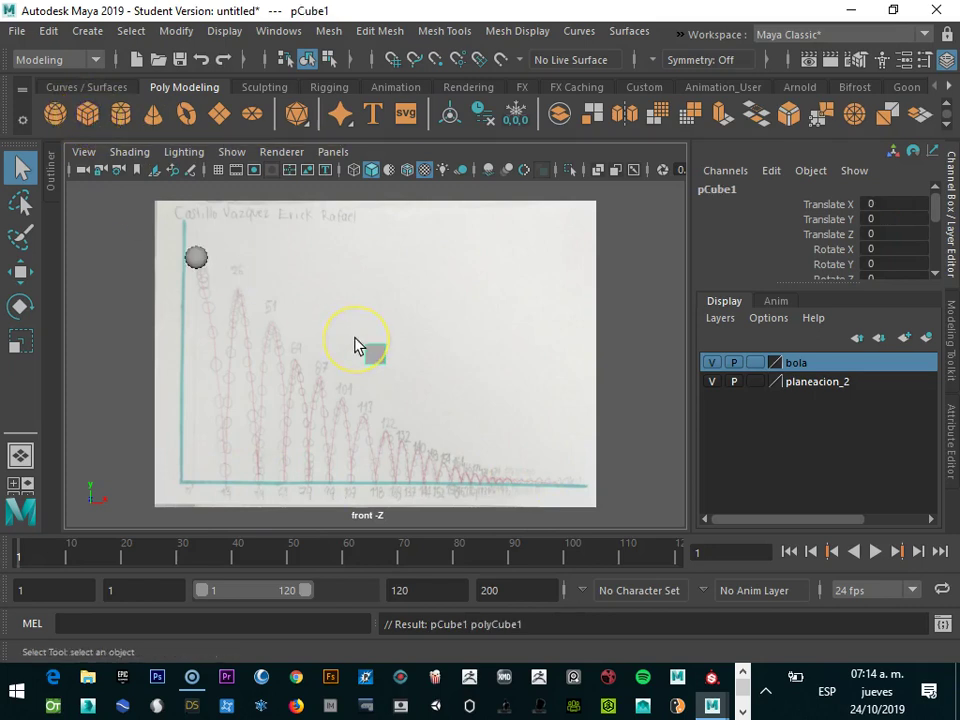
{"action": "key", "text": "w"}
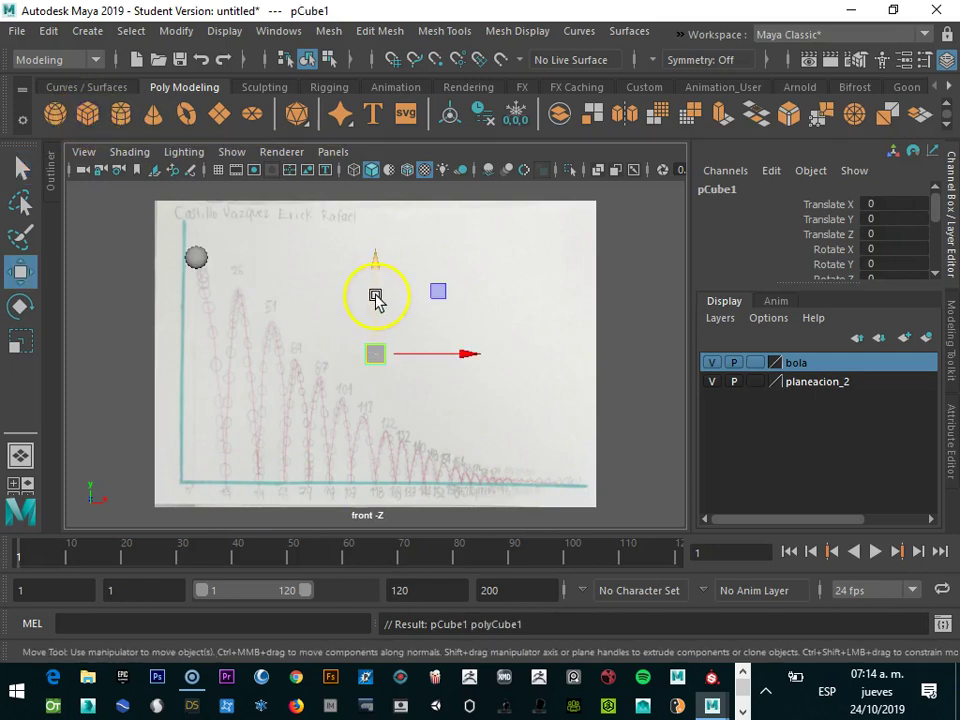
{"action": "left_click_drag", "start_coordinate": [376, 297], "coordinate": [374, 425]}
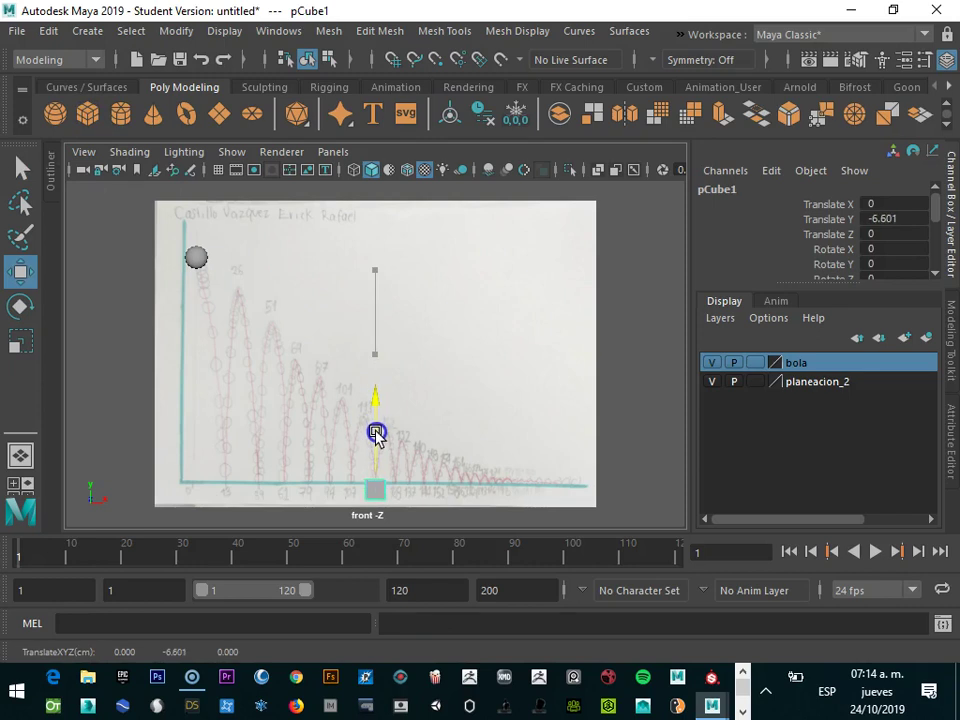
{"action": "key", "text": "r"}
{"action": "left_click_drag", "start_coordinate": [456, 487], "coordinate": [650, 487]}
{"action": "mouse_move", "coordinate": [501, 489]}
{"action": "left_mouse_down"}
{"action": "mouse_move", "coordinate": [608, 489]}
{"action": "mouse_move", "coordinate": [576, 487]}
{"action": "left_mouse_up"}
{"action": "mouse_move", "coordinate": [378, 400]}
{"action": "left_mouse_down"}
{"action": "mouse_move", "coordinate": [373, 456]}
{"action": "mouse_move", "coordinate": [369, 412]}
{"action": "left_mouse_up"}
{"action": "key", "text": "w"}
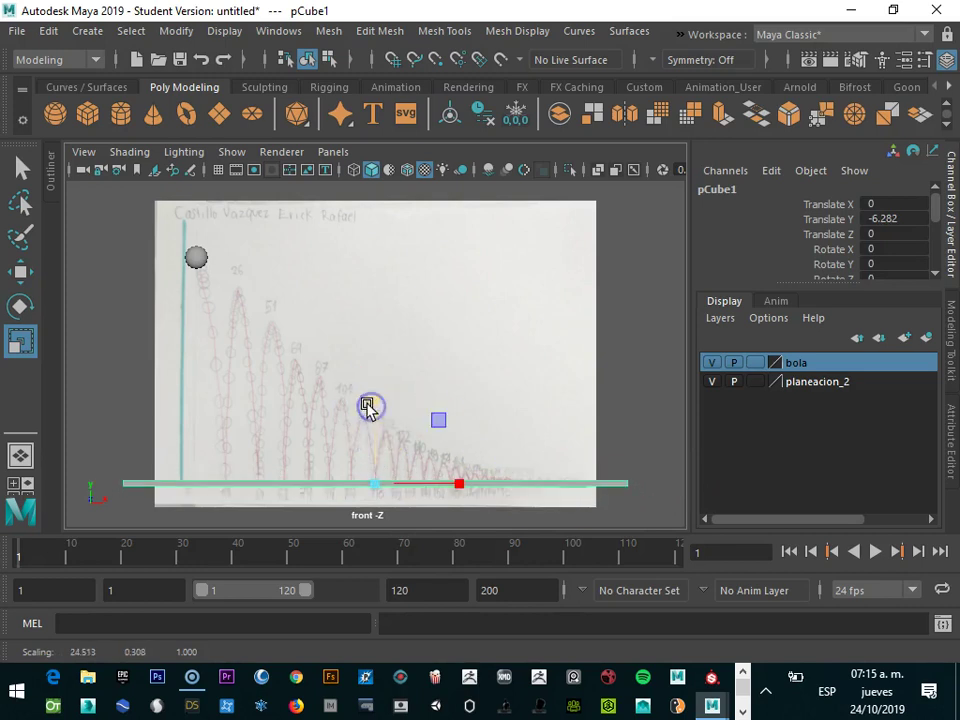
{"action": "left_click_drag", "start_coordinate": [376, 414], "coordinate": [378, 414]}
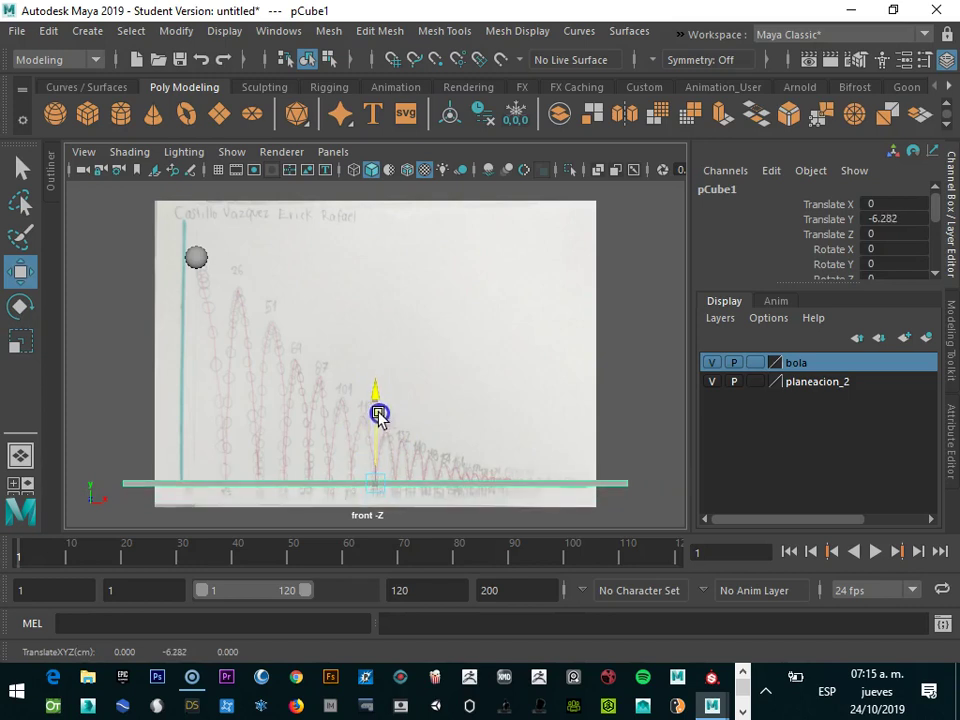
- Put the floor cube on a new layer and name it piso
{"action": "left_click", "coordinate": [928, 338]}
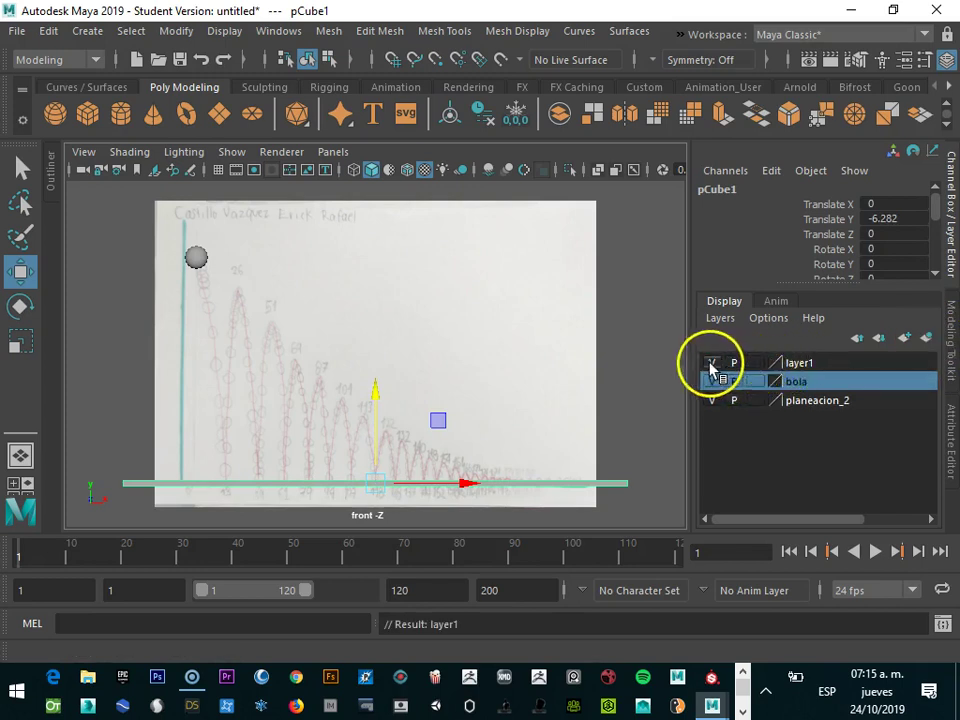
{"action": "left_click", "coordinate": [808, 366]}
{"action": "double_click", "coordinate": [808, 366]}
{"action": "type", "text": "piso"}
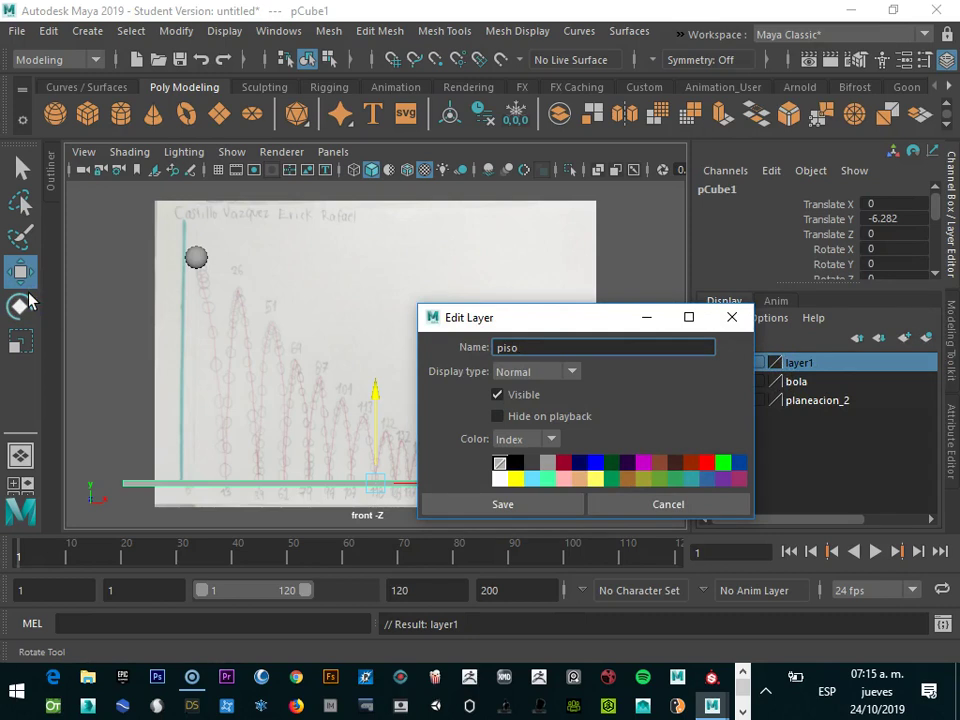
{"action": "left_click", "coordinate": [503, 504]}
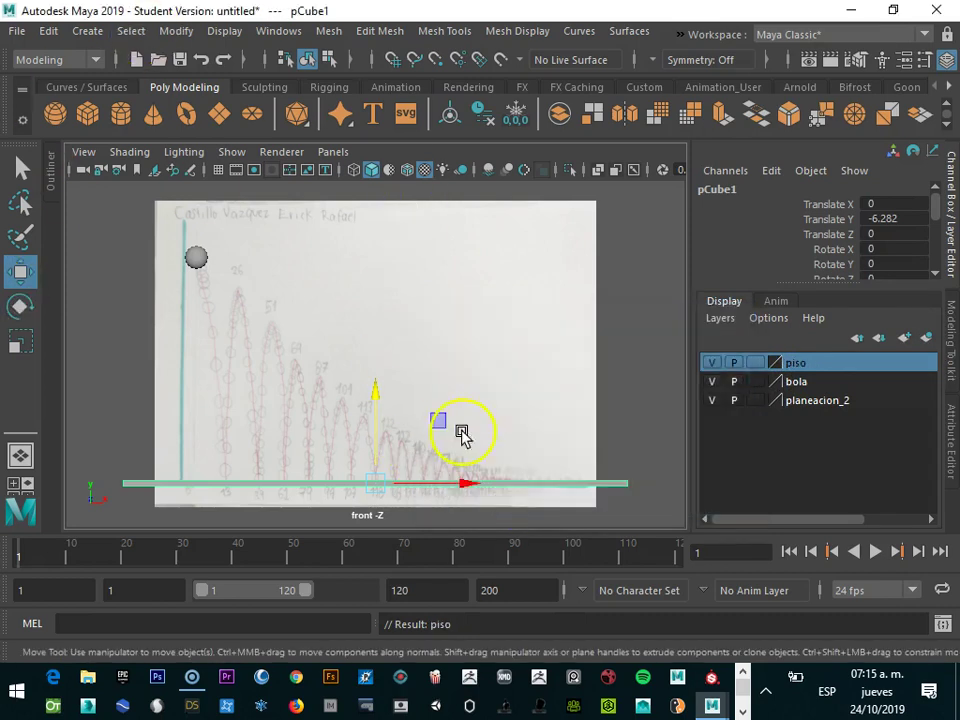
- Set the piso layer's display type to R (reference) and confirm the floor can't be picked
{"action": "left_click", "coordinate": [712, 363]}
{"action": "left_click", "coordinate": [712, 363]}
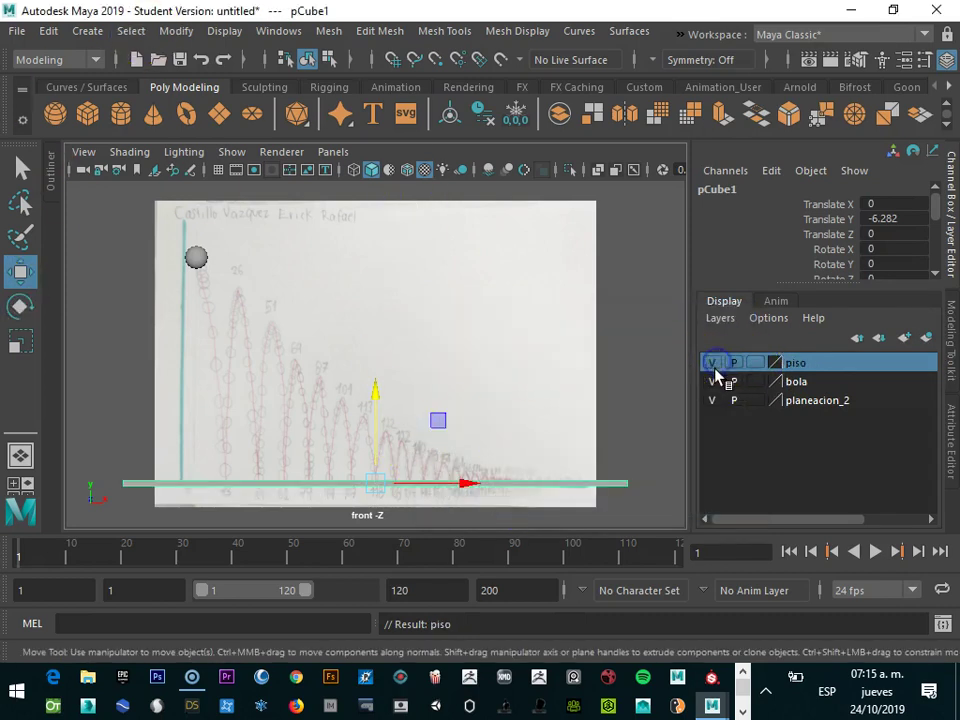
{"action": "left_click", "coordinate": [755, 363]}
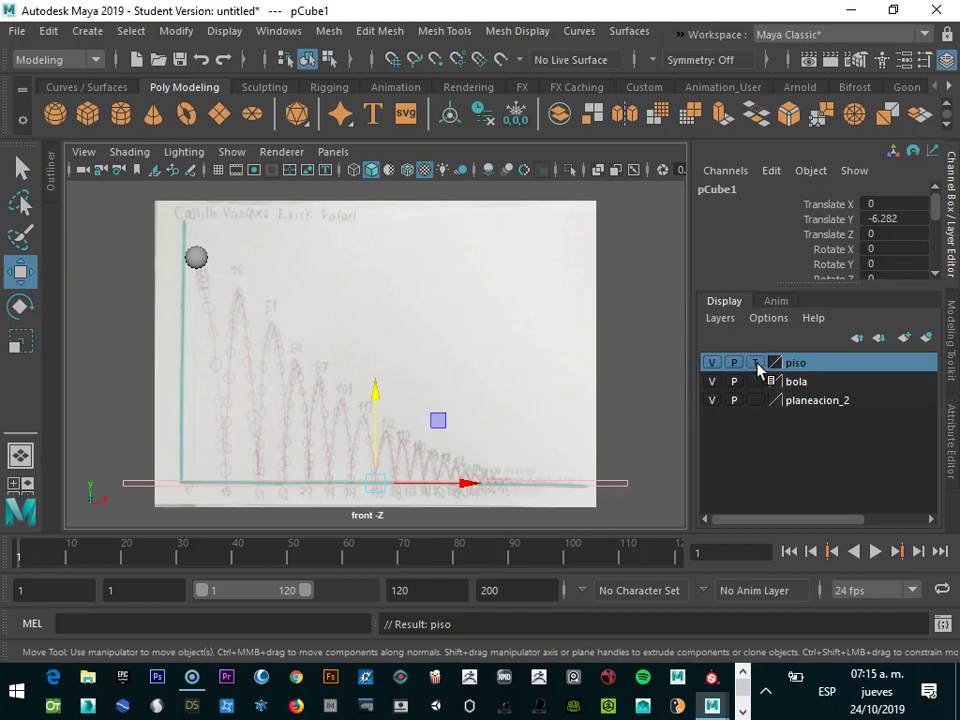
{"action": "left_click", "coordinate": [133, 505]}
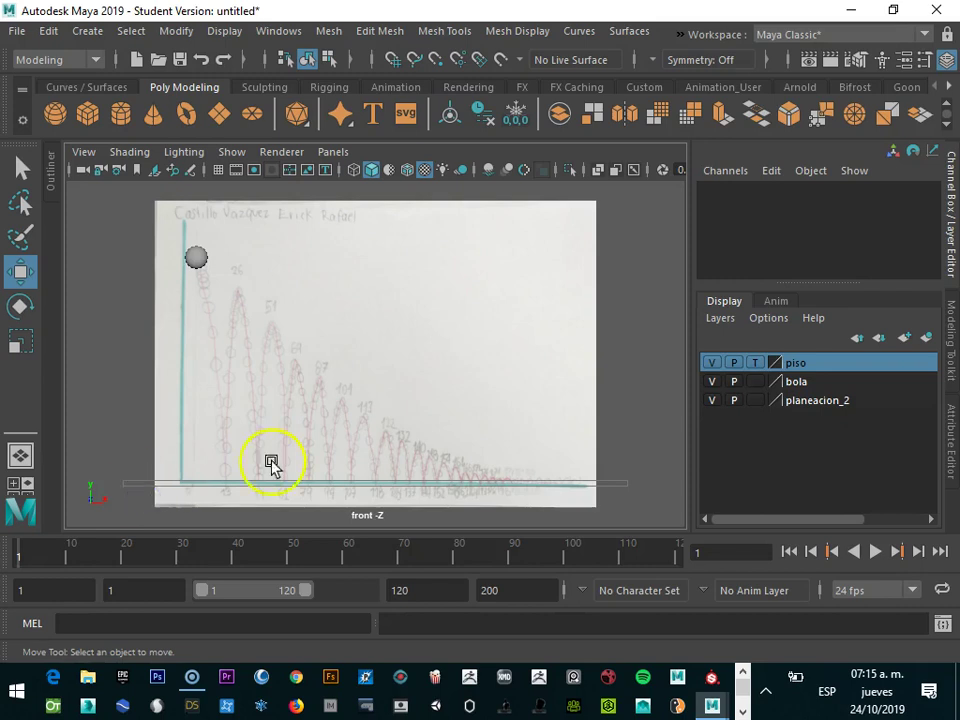
{"action": "left_click", "coordinate": [755, 363]}
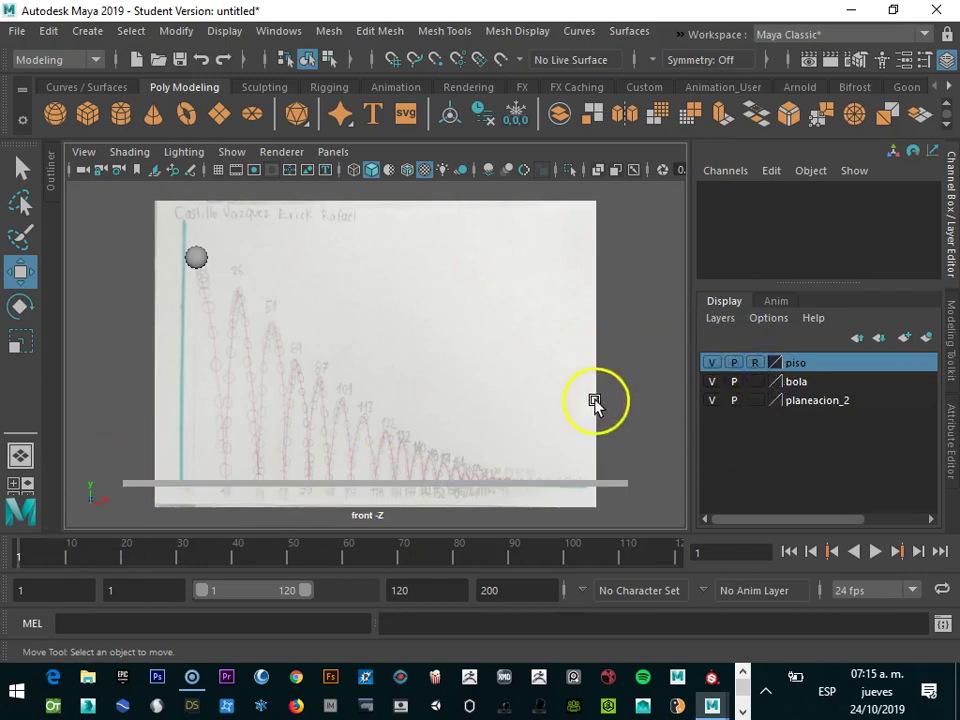
{"action": "left_click", "coordinate": [131, 505]}
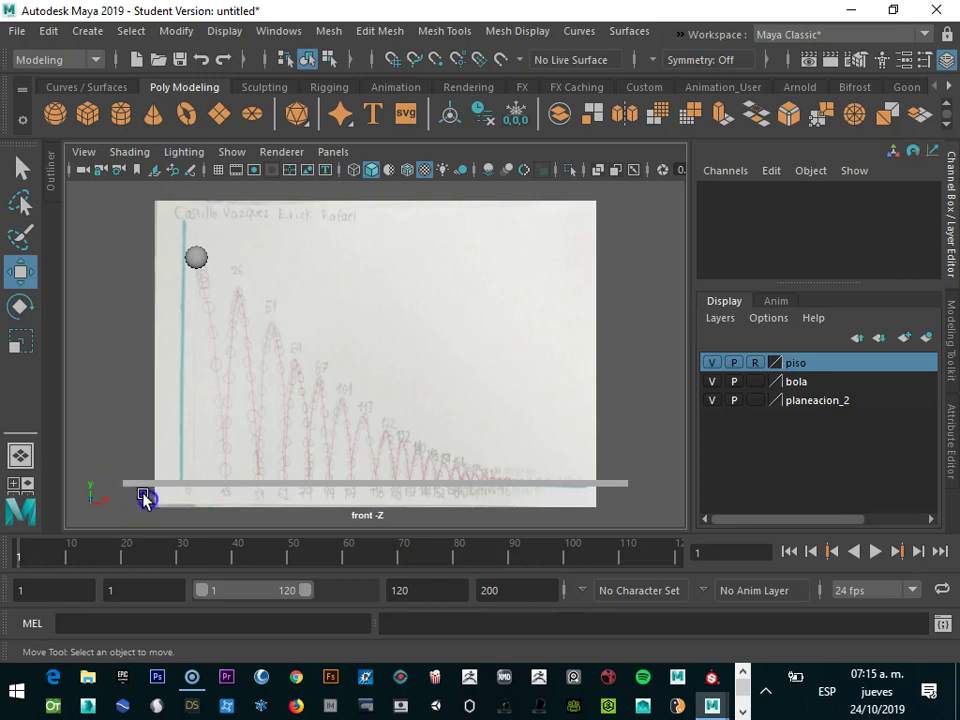
{"action": "left_click", "coordinate": [758, 365]}
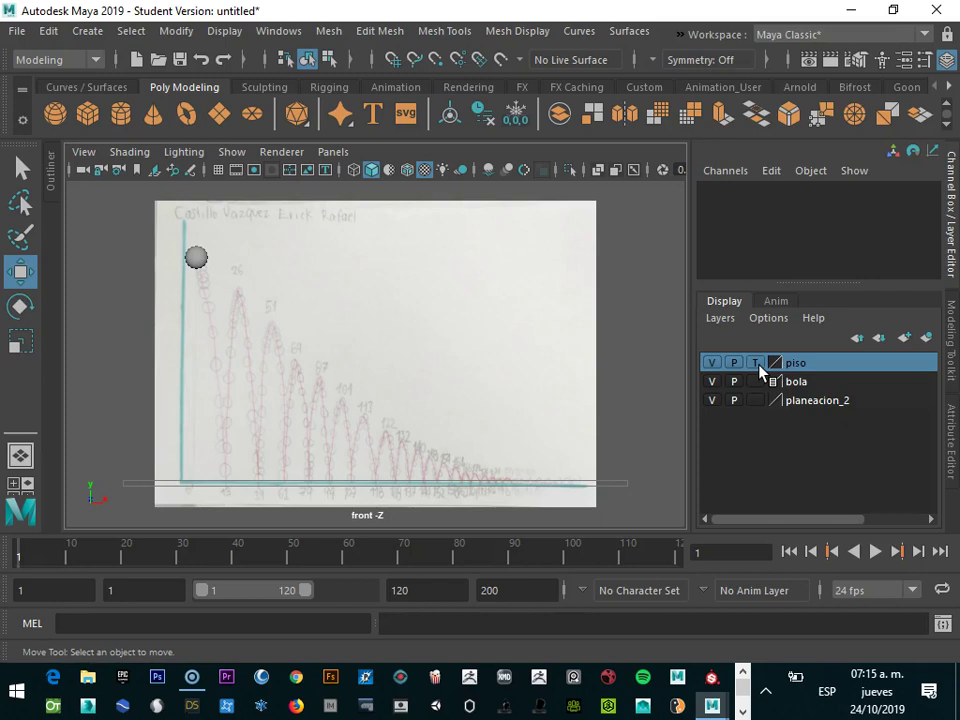
{"action": "left_click", "coordinate": [758, 364]}
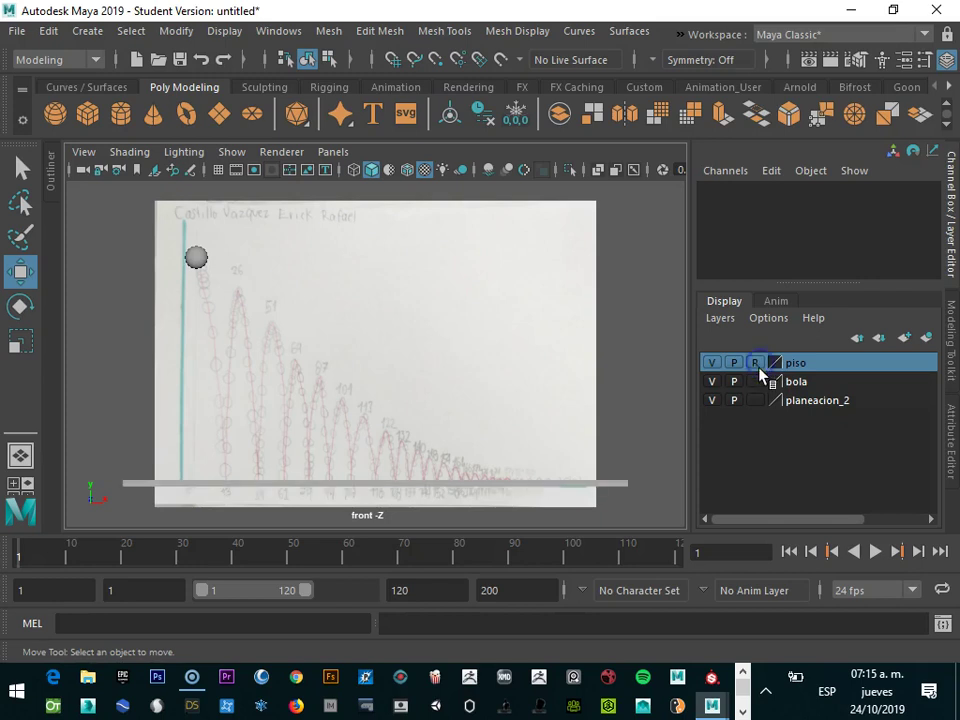
- Nudge the floor slightly lower, then set both piso and planeacion_2 layers to reference
{"action": "left_click", "coordinate": [235, 522]}
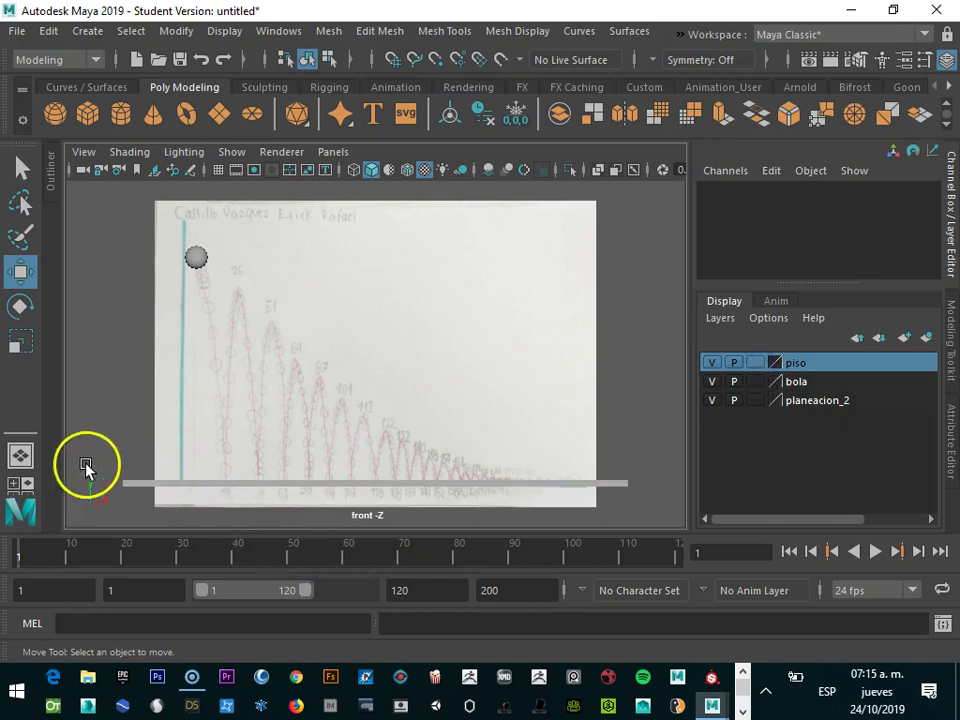
{"action": "left_click_drag", "start_coordinate": [86, 466], "coordinate": [152, 498]}
{"action": "left_click_drag", "start_coordinate": [382, 427], "coordinate": [377, 420]}
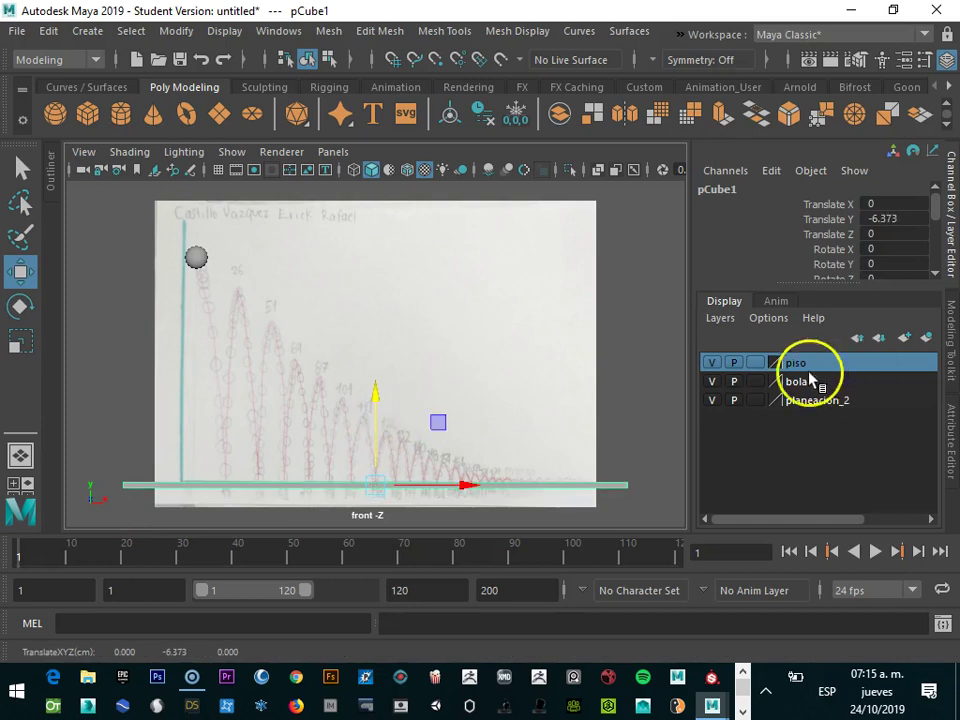
{"action": "left_click", "coordinate": [754, 362]}
{"action": "left_click", "coordinate": [756, 362]}
{"action": "left_click", "coordinate": [756, 400]}
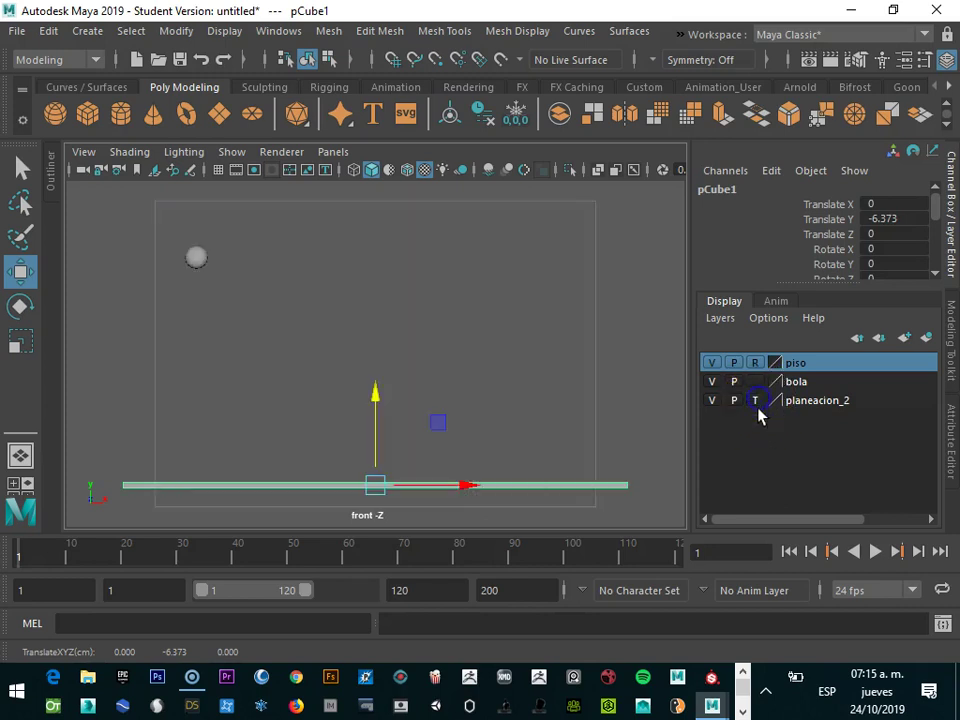
{"action": "left_click", "coordinate": [756, 400]}
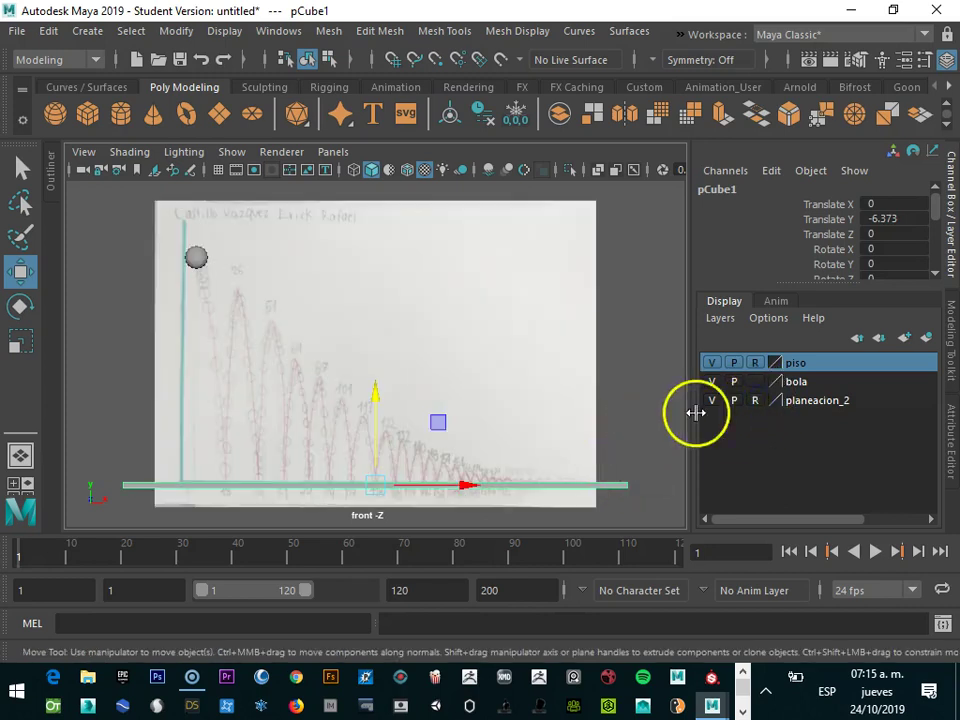
{"action": "left_click", "coordinate": [771, 384]}
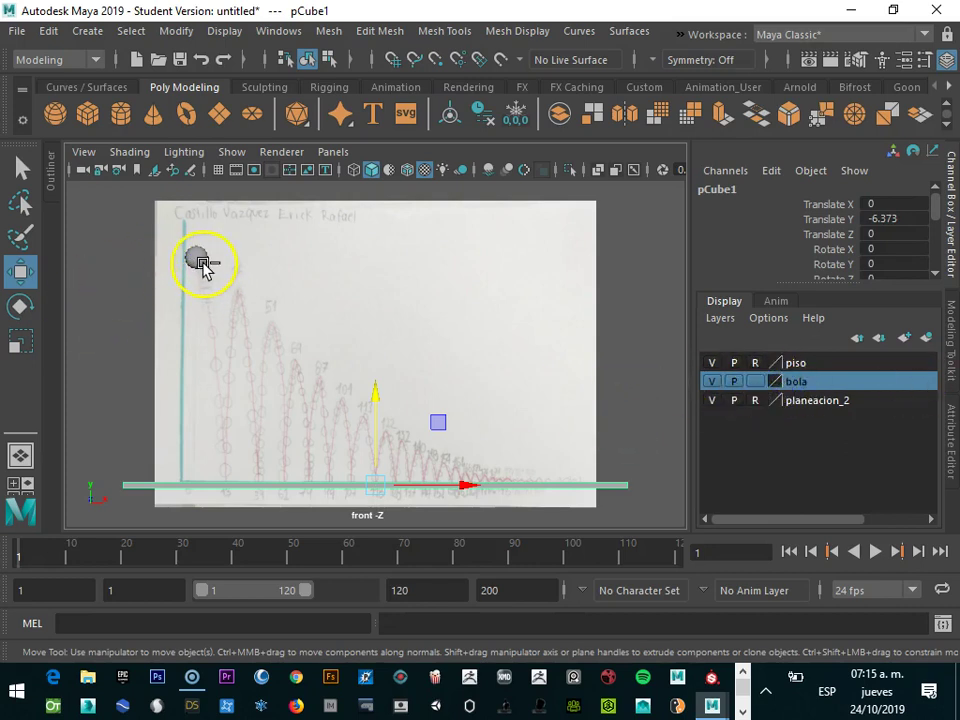
- Select pSphere1, inspect its attributes, then restore the front view framing and the Channel Box
{"action": "left_click", "coordinate": [188, 259]}
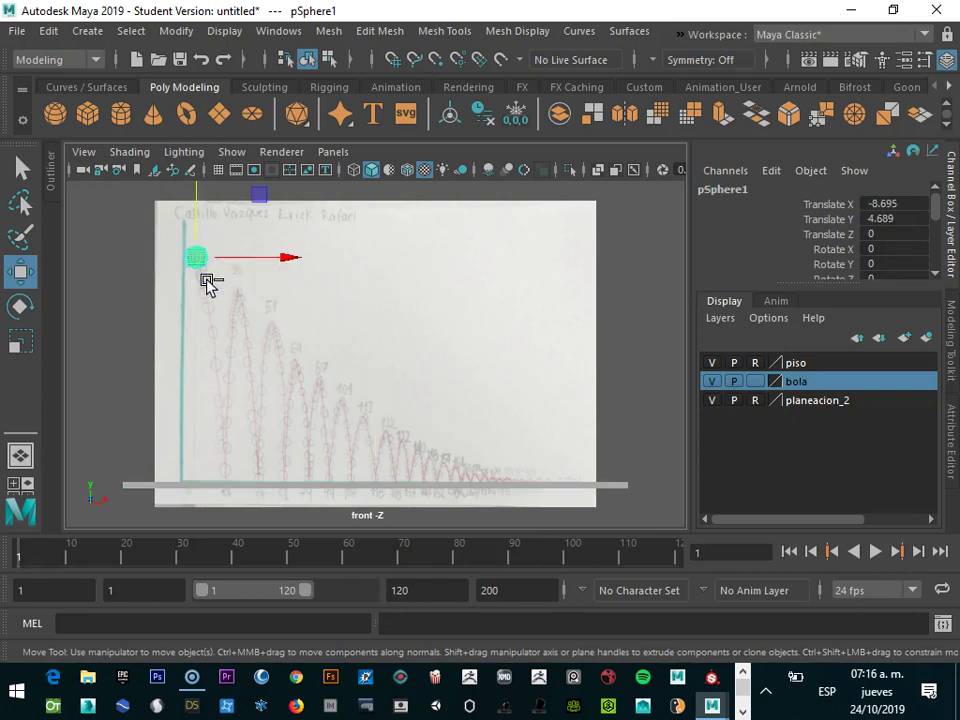
{"action": "key", "text": "ctrl+a"}
{"action": "key", "text": "f"}
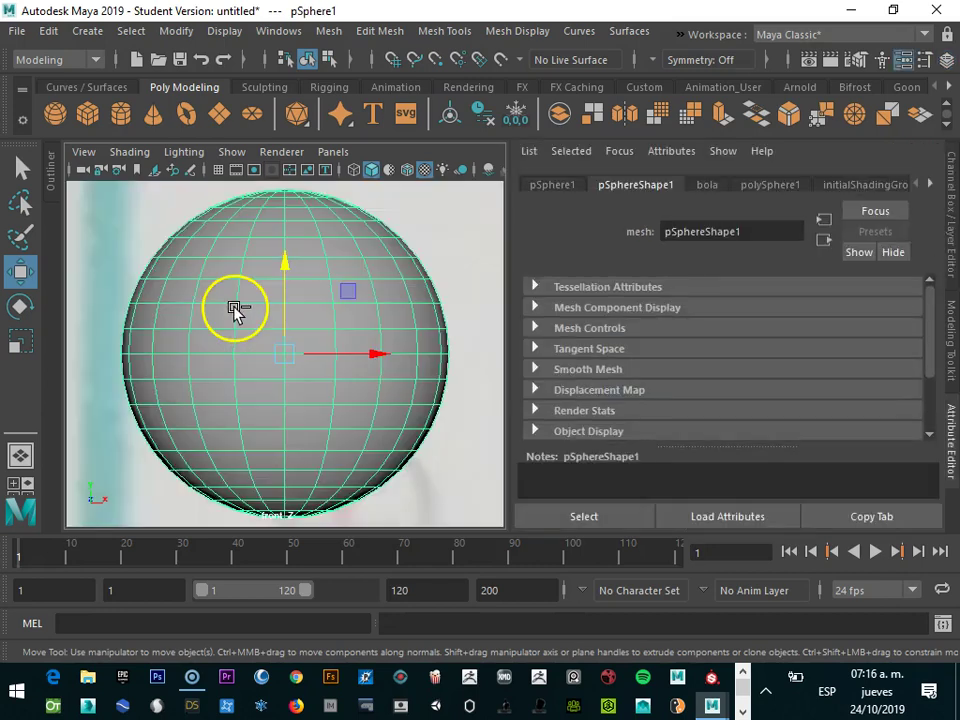
{"action": "left_click", "coordinate": [426, 232]}
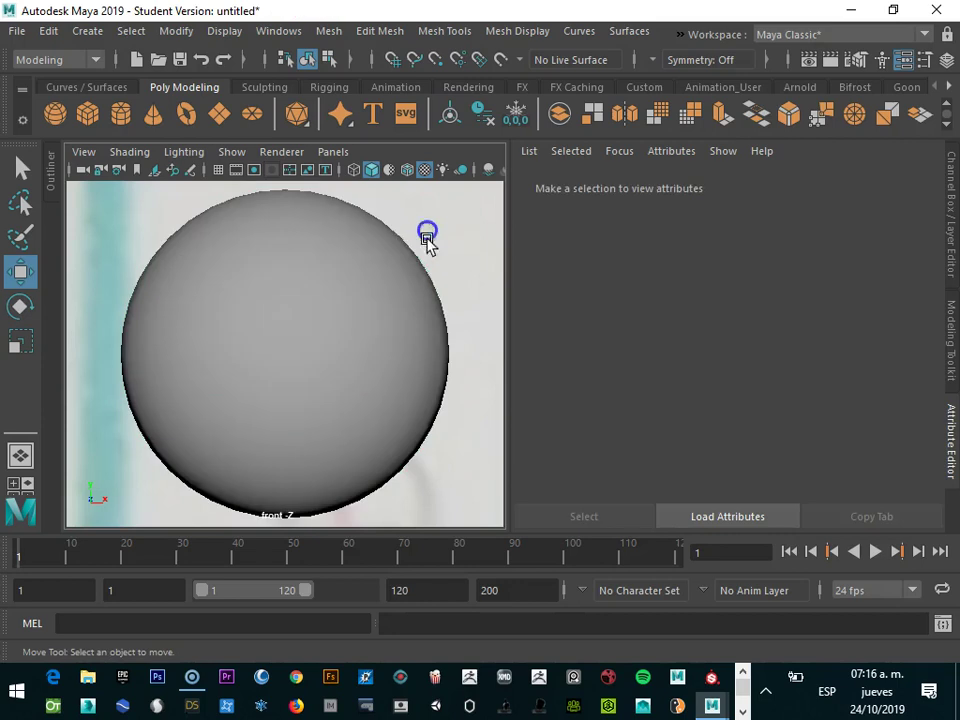
{"action": "left_click", "coordinate": [415, 293]}
{"action": "key", "text": "ctrl+z"}
{"action": "key", "text": "ctrl+z"}
{"action": "key", "text": "ctrl+z"}
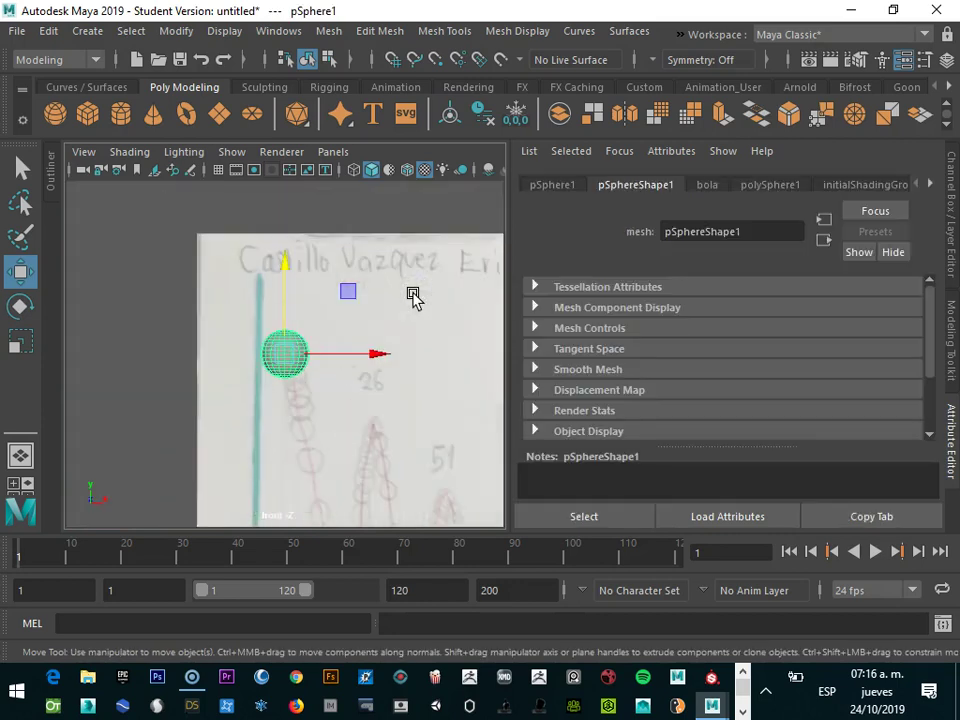
{"action": "key", "text": "ctrl+z"}
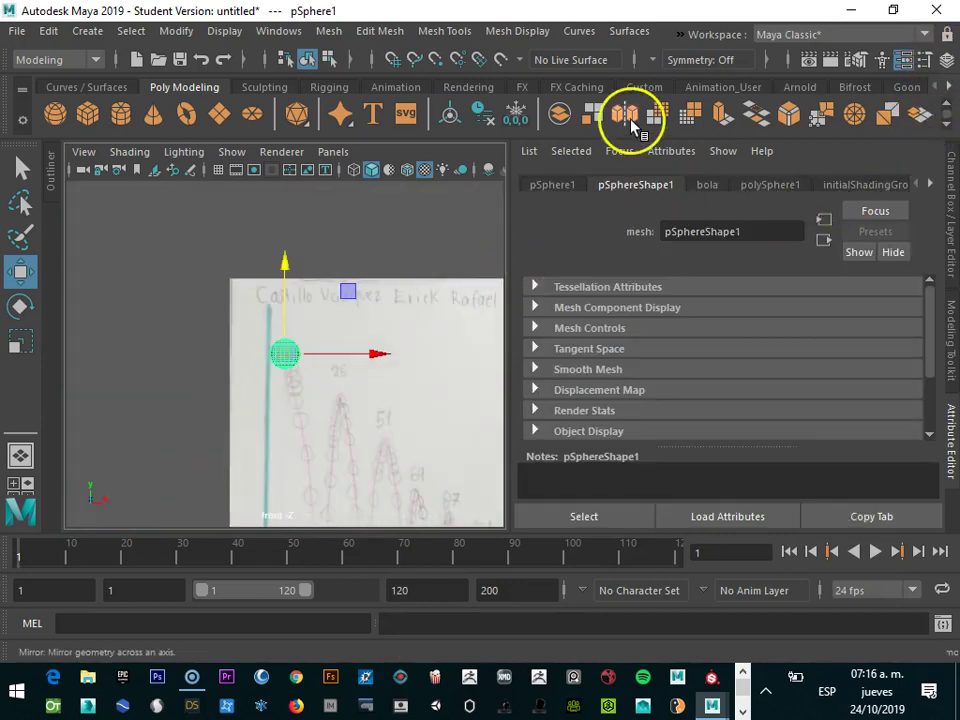
{"action": "key", "text": "ctrl+a"}
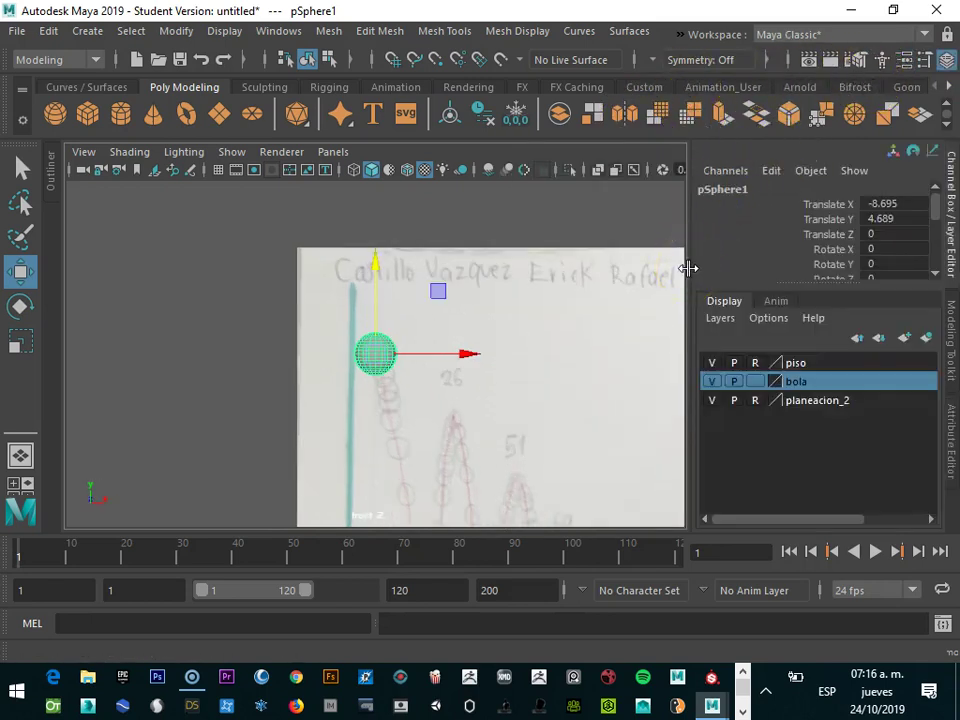
{"action": "left_click", "coordinate": [605, 282]}
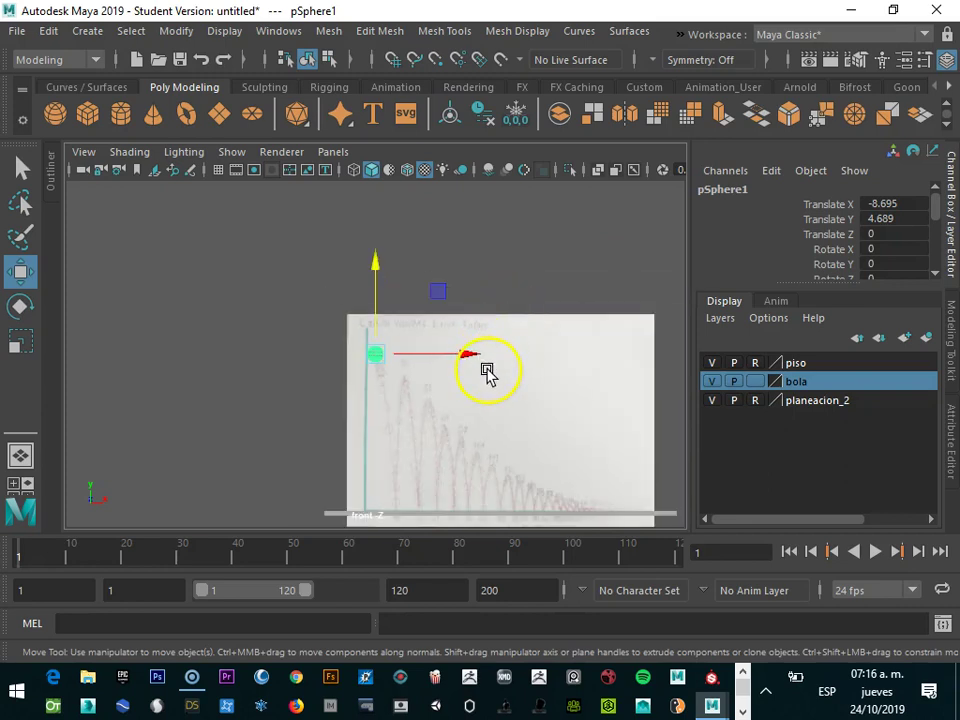
- Pan, dolly and zoom the front viewport to frame the entire image-plane sketch around the ball
{"action": "mouse_move", "coordinate": [488, 380]}
{"action": "middle_mouse_down", "text": "alt"}
{"action": "mouse_move", "coordinate": [424, 349]}
{"action": "mouse_move", "coordinate": [396, 315]}
{"action": "mouse_move", "coordinate": [448, 338]}
{"action": "mouse_move", "coordinate": [385, 318]}
{"action": "mouse_move", "coordinate": [398, 349]}
{"action": "mouse_move", "coordinate": [394, 328]}
{"action": "mouse_move", "coordinate": [356, 334]}
{"action": "mouse_move", "coordinate": [401, 324]}
{"action": "mouse_move", "coordinate": [407, 309]}
{"action": "mouse_move", "coordinate": [341, 291]}
{"action": "mouse_move", "coordinate": [396, 304]}
{"action": "middle_mouse_up", "text": "alt"}
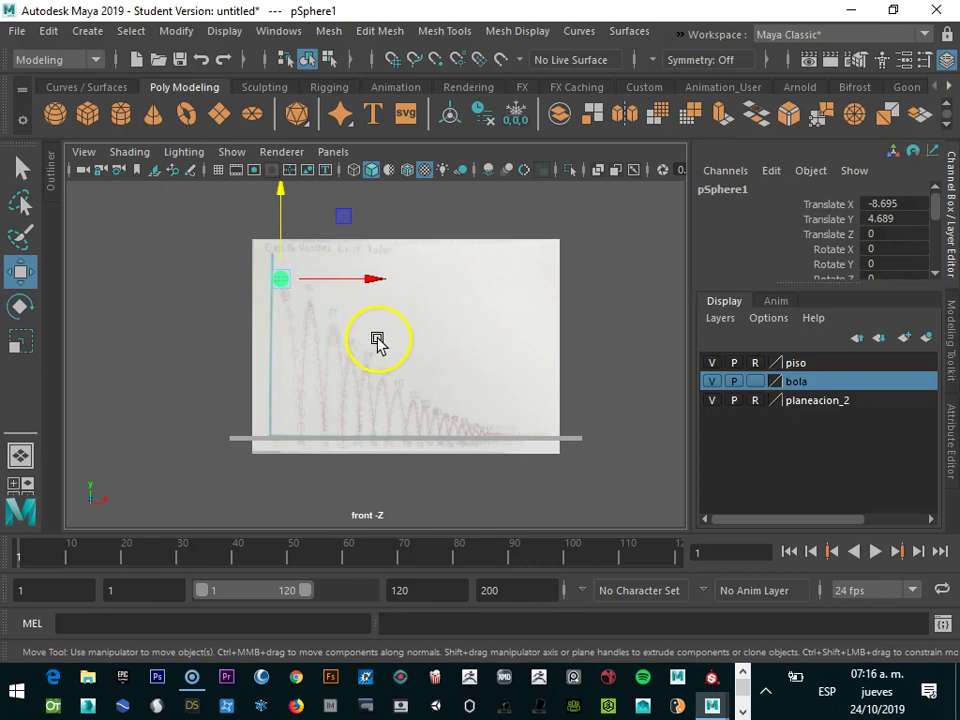
{"action": "mouse_move", "coordinate": [377, 341]}
{"action": "left_mouse_down", "text": "alt"}
{"action": "mouse_move", "coordinate": [396, 326]}
{"action": "mouse_move", "coordinate": [339, 319]}
{"action": "mouse_move", "coordinate": [437, 339]}
{"action": "left_mouse_up", "text": "alt"}
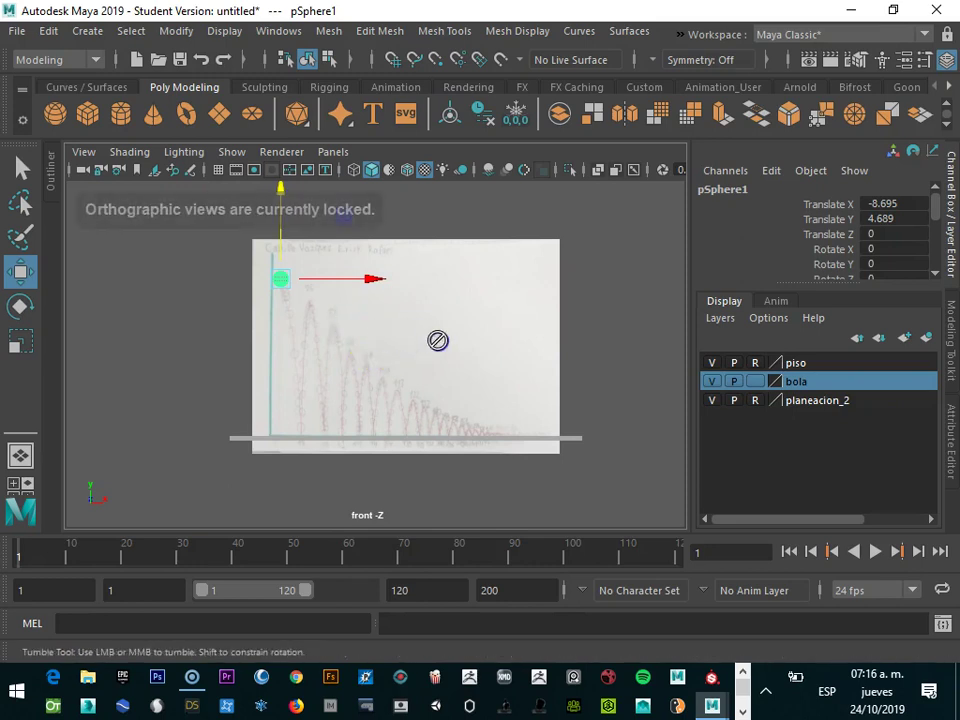
{"action": "mouse_move", "coordinate": [328, 313]}
{"action": "left_mouse_down", "text": "alt"}
{"action": "mouse_move", "coordinate": [139, 214]}
{"action": "mouse_move", "coordinate": [168, 210]}
{"action": "mouse_move", "coordinate": [276, 291]}
{"action": "left_mouse_up", "text": "alt"}
{"action": "mouse_move", "coordinate": [368, 495]}
{"action": "left_mouse_down", "text": "alt"}
{"action": "mouse_move", "coordinate": [347, 506]}
{"action": "mouse_move", "coordinate": [336, 491]}
{"action": "mouse_move", "coordinate": [364, 514]}
{"action": "mouse_move", "coordinate": [397, 510]}
{"action": "mouse_move", "coordinate": [409, 352]}
{"action": "left_mouse_up", "text": "alt"}
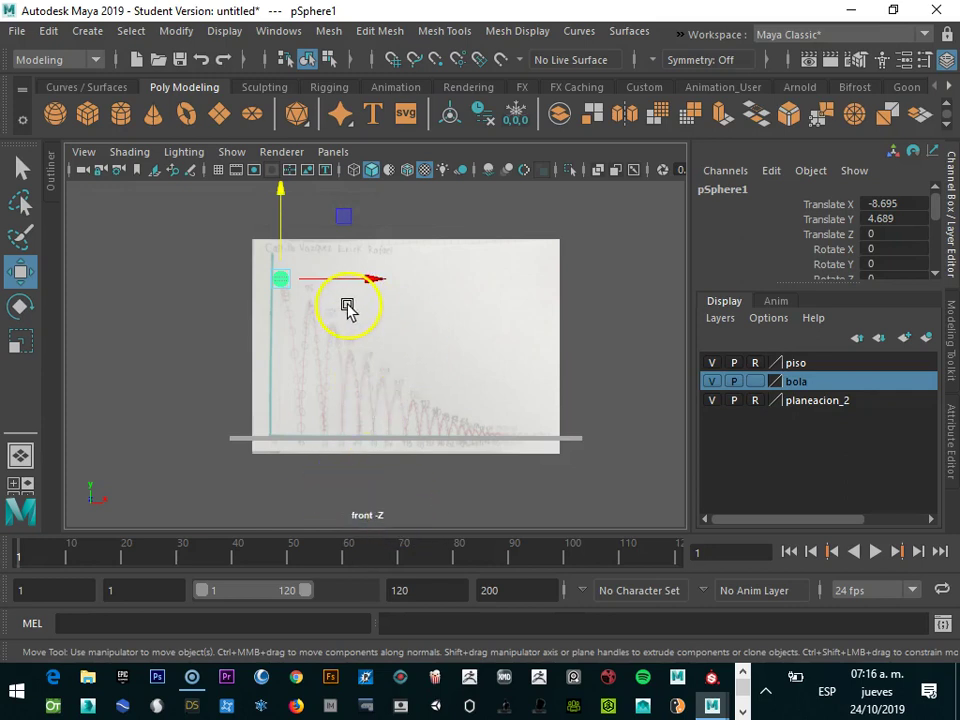
{"action": "right_click_drag", "start_coordinate": [345, 305], "coordinate": [724, 392], "text": "alt"}
{"action": "mouse_move", "coordinate": [313, 362]}
{"action": "right_mouse_down", "text": "alt"}
{"action": "mouse_move", "coordinate": [598, 392]}
{"action": "mouse_move", "coordinate": [336, 386]}
{"action": "mouse_move", "coordinate": [439, 360]}
{"action": "mouse_move", "coordinate": [393, 354]}
{"action": "right_mouse_up", "text": "alt"}
{"action": "scroll", "coordinate": [366, 364], "scroll_direction": "up", "scroll_amount": 1}
{"action": "scroll", "coordinate": [366, 364], "scroll_direction": "down", "scroll_amount": 1}
{"action": "scroll", "coordinate": [365, 357], "scroll_direction": "up", "scroll_amount": 3}
{"action": "scroll", "coordinate": [365, 357], "scroll_direction": "down", "scroll_amount": 3}
{"action": "scroll", "coordinate": [365, 357], "scroll_direction": "up", "scroll_amount": 1}
{"action": "scroll", "coordinate": [365, 357], "scroll_direction": "down", "scroll_amount": 1}
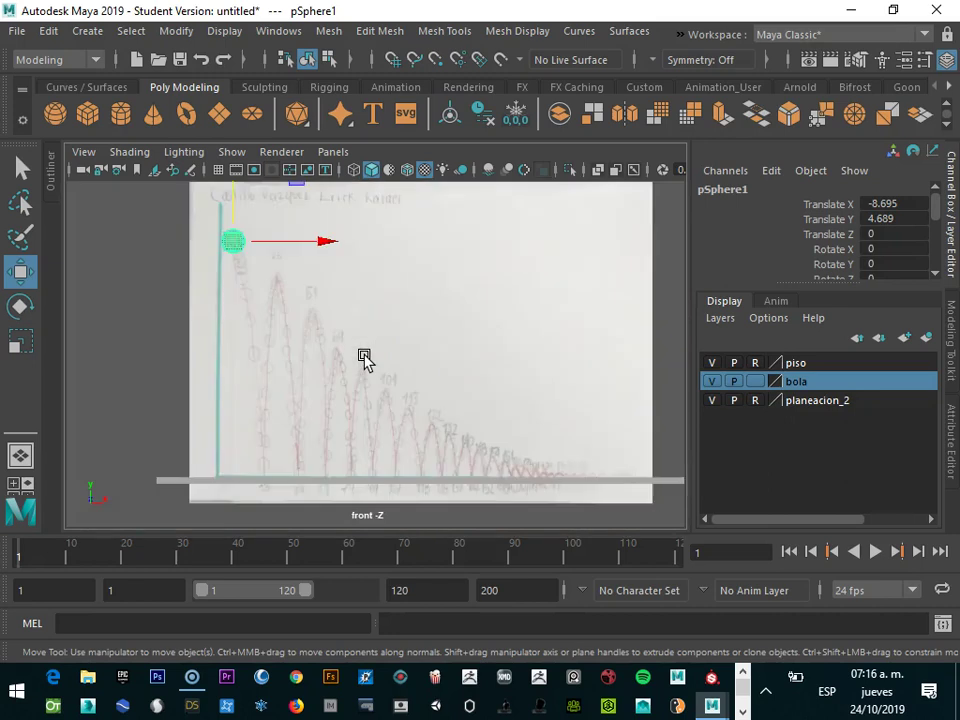
{"action": "scroll", "coordinate": [365, 357], "scroll_direction": "down", "scroll_amount": 1}
{"action": "scroll", "coordinate": [360, 360], "scroll_direction": "up", "scroll_amount": 1}
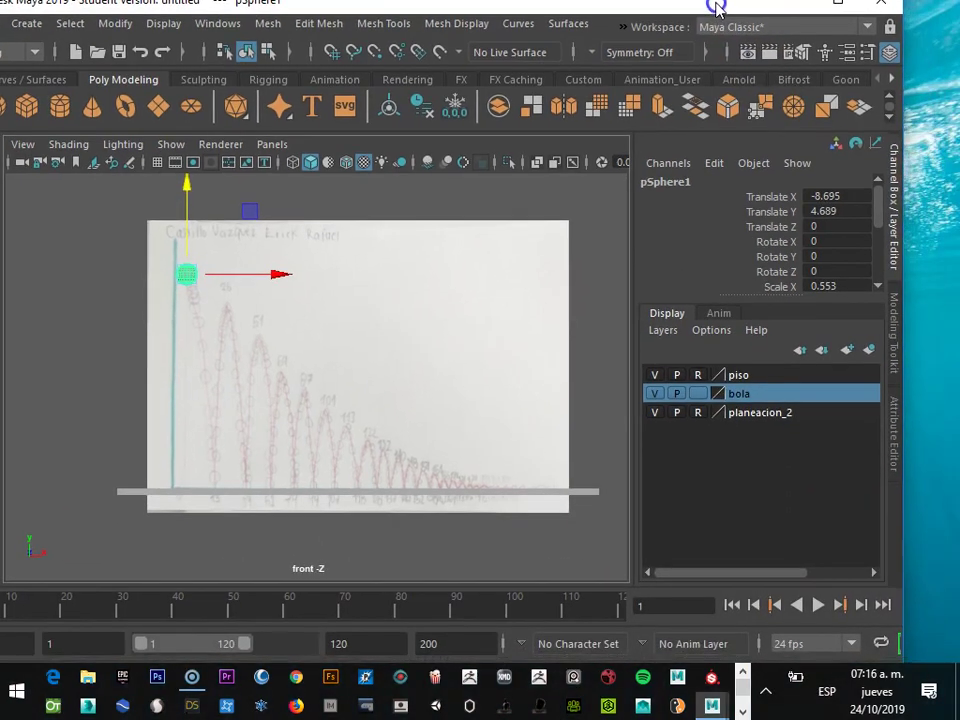
- Restore Maya from full screen, resize and reposition it, and dock it at the screen's left edge
{"action": "mouse_move", "coordinate": [779, 17]}
{"action": "left_mouse_down"}
{"action": "mouse_move", "coordinate": [720, 3]}
{"action": "mouse_move", "coordinate": [647, 17]}
{"action": "left_mouse_up"}
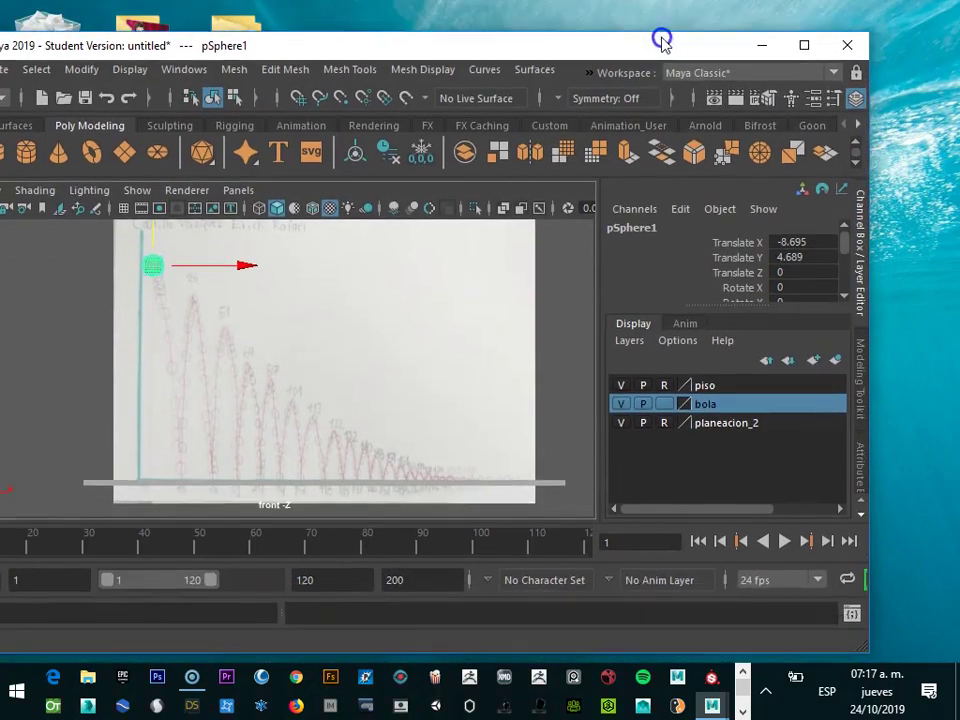
{"action": "left_click_drag", "start_coordinate": [661, 11], "coordinate": [660, 6]}
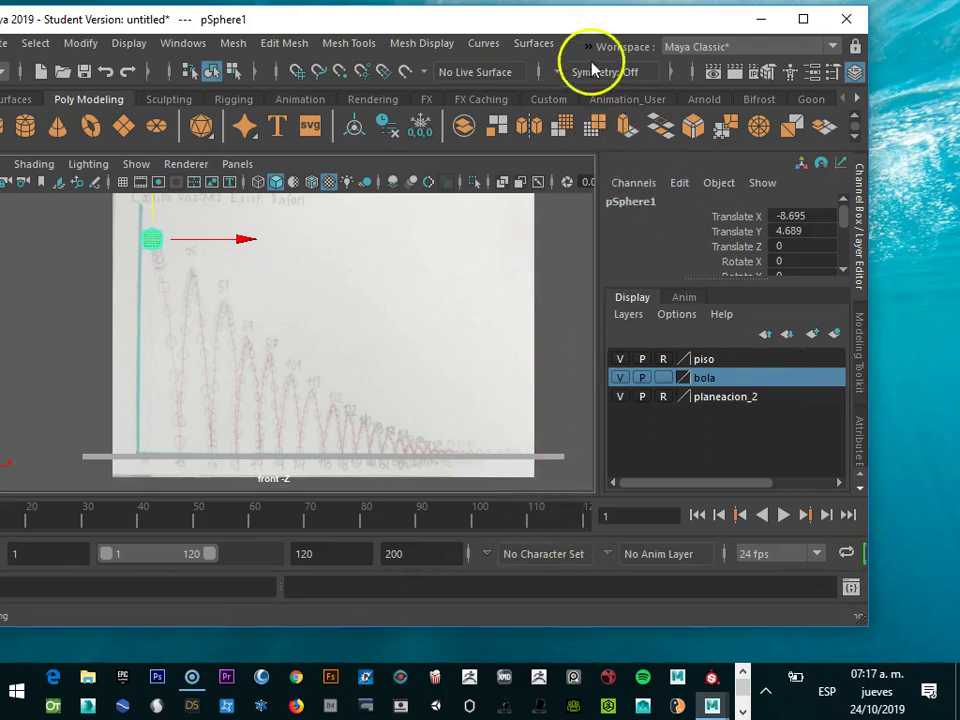
{"action": "left_click_drag", "start_coordinate": [514, 22], "coordinate": [262, 52]}
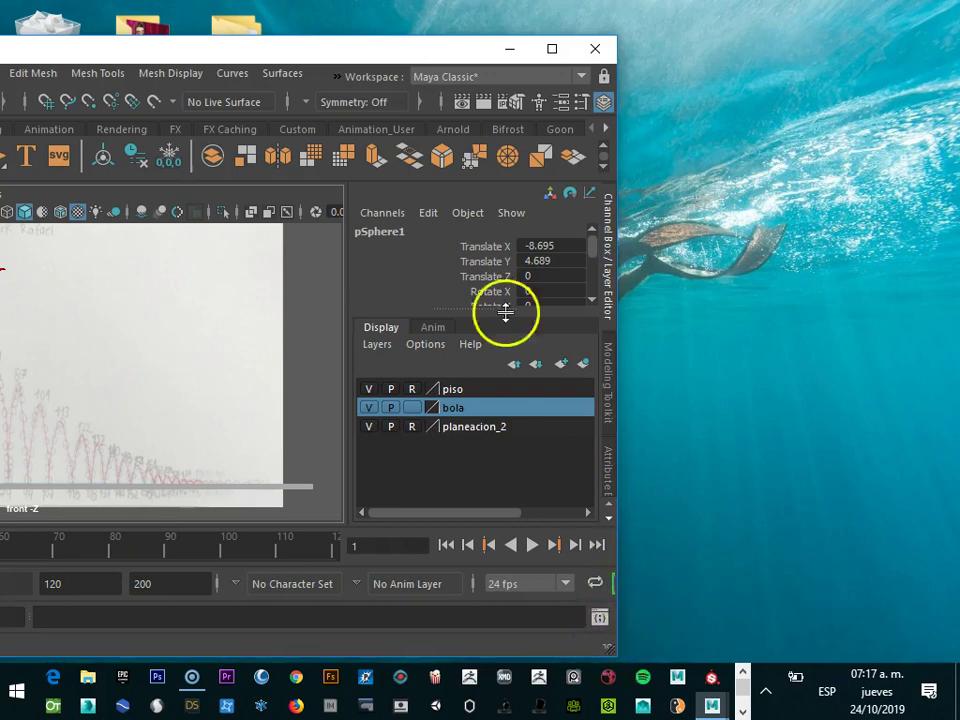
{"action": "double_click", "coordinate": [377, 47]}
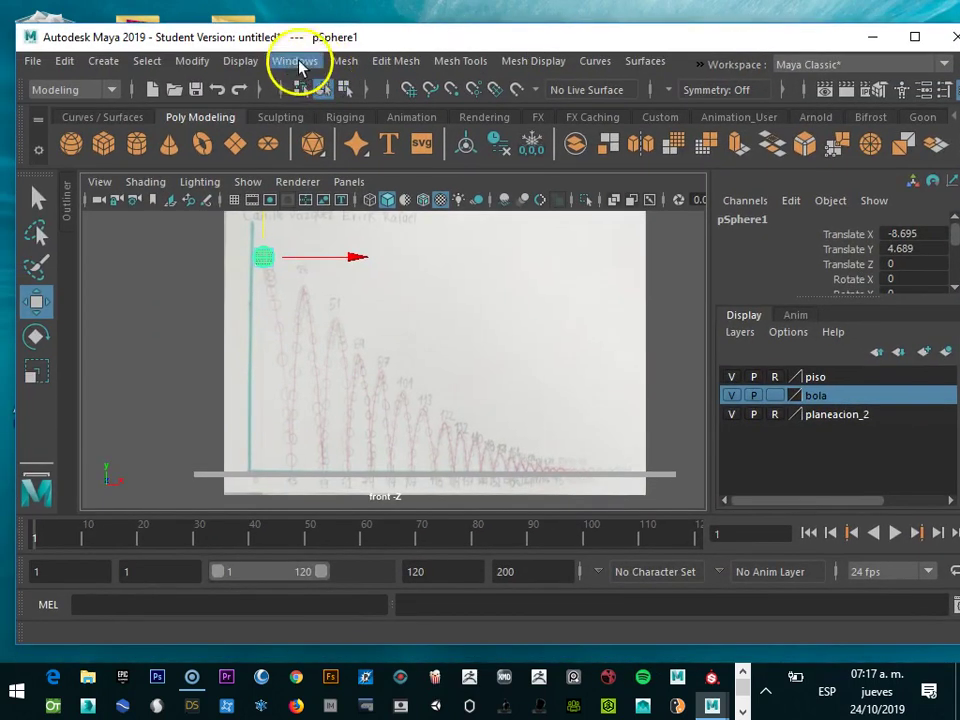
{"action": "left_click", "coordinate": [297, 66]}
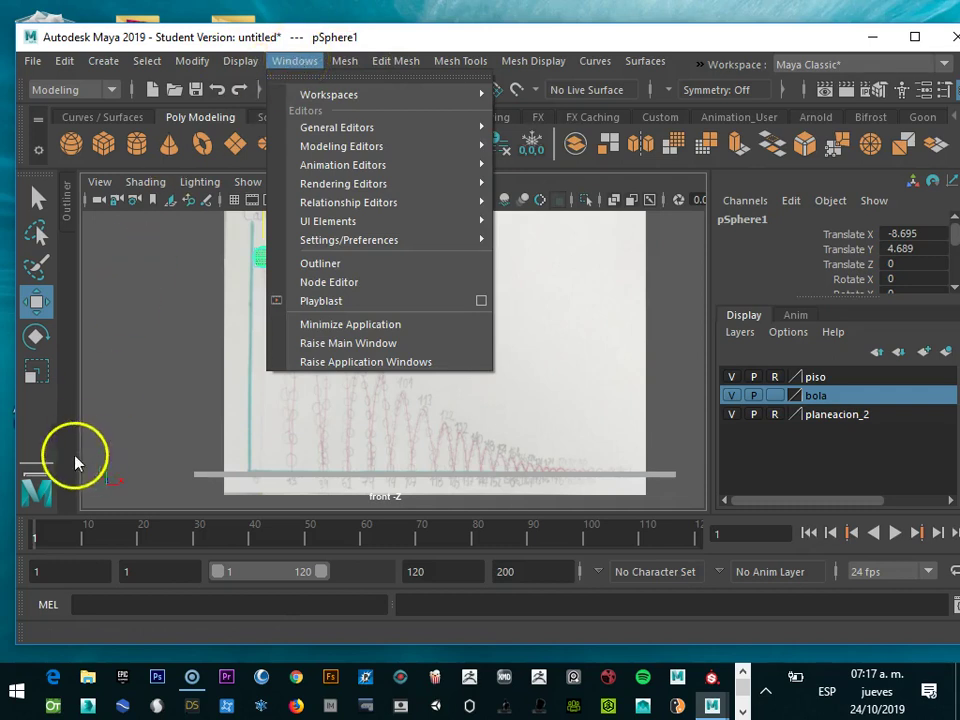
{"action": "left_click", "coordinate": [253, 37]}
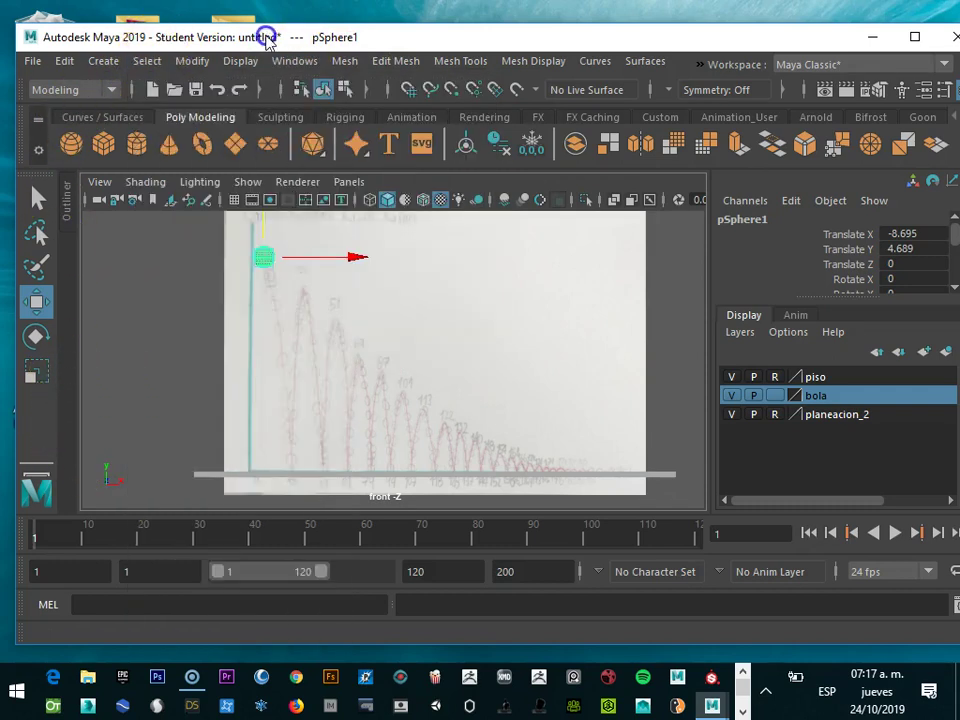
{"action": "left_click_drag", "start_coordinate": [253, 37], "coordinate": [404, 31]}
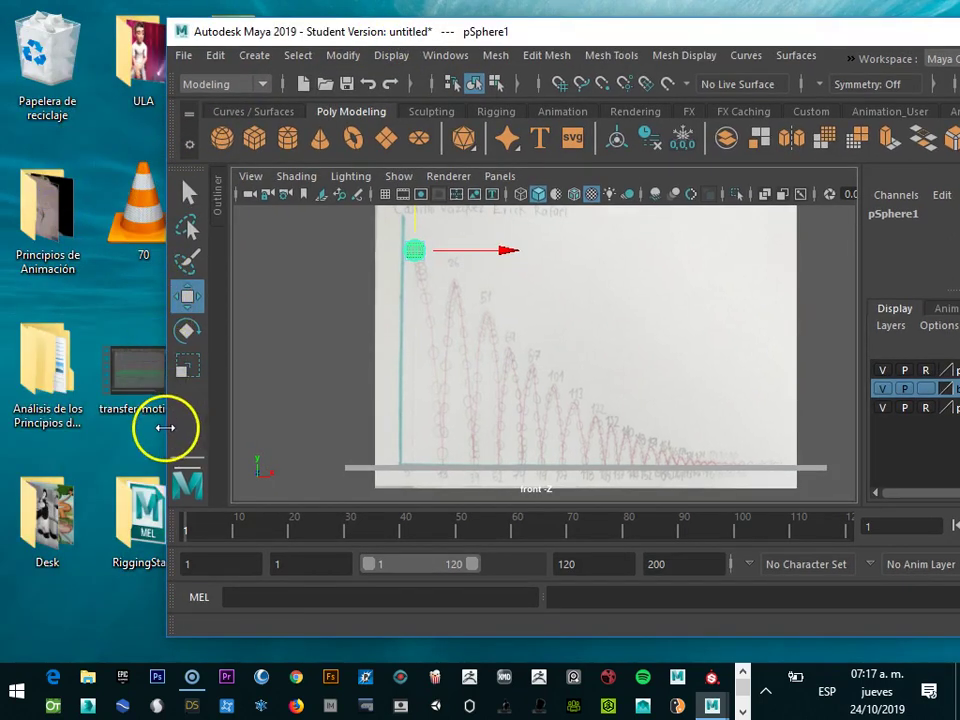
{"action": "left_click_drag", "start_coordinate": [453, 34], "coordinate": [257, 30]}
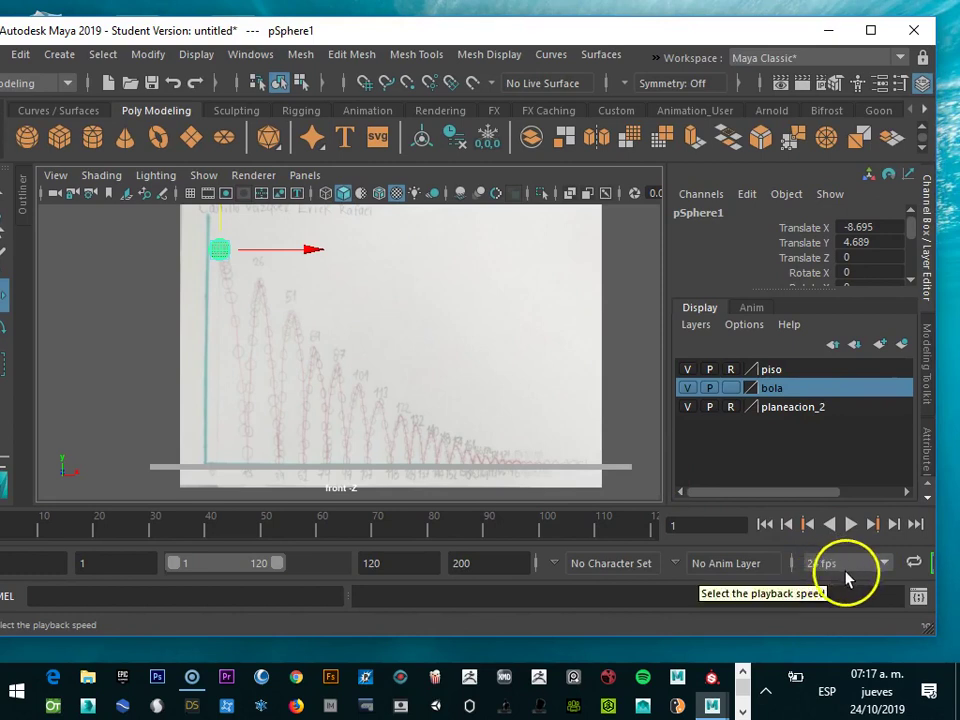
- Keep the playback speed at 24 fps and shift the Maya window right
{"action": "left_click", "coordinate": [887, 564]}
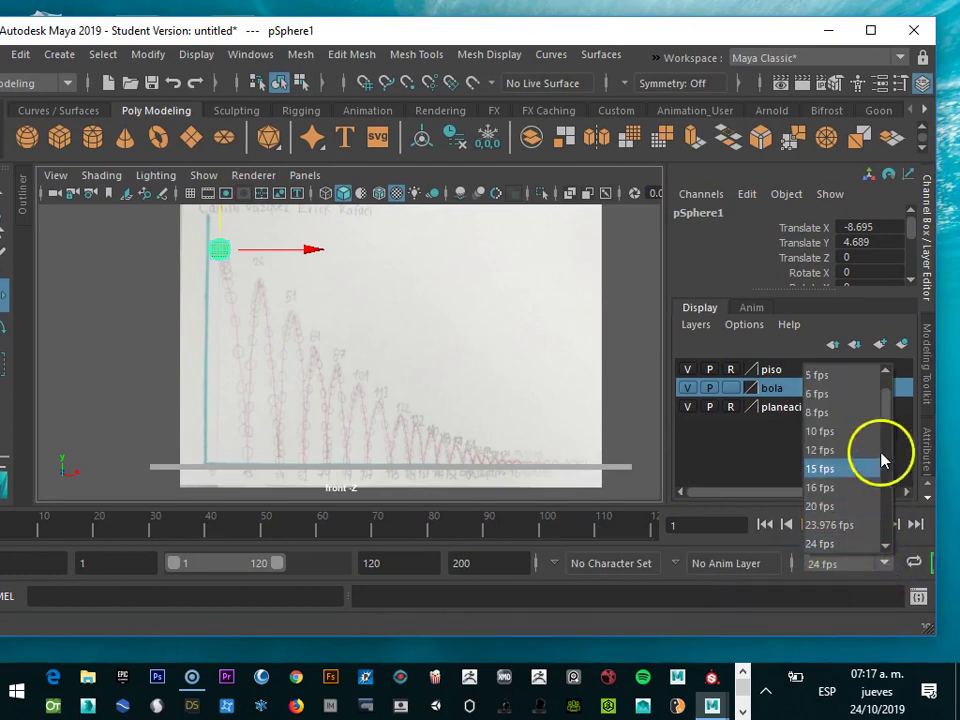
{"action": "left_click", "coordinate": [858, 545]}
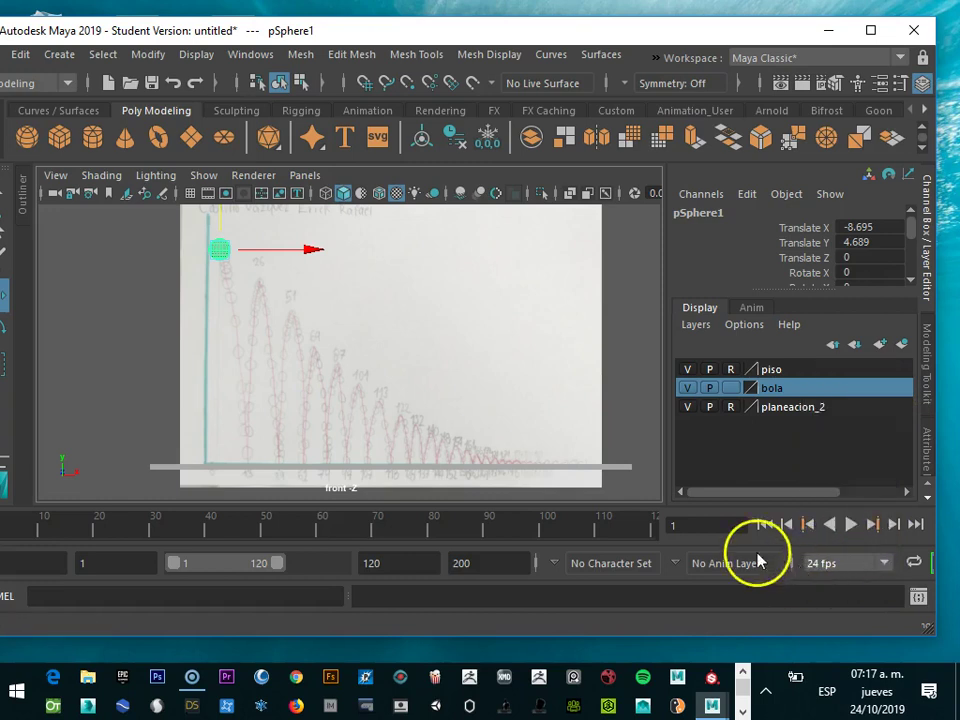
{"action": "left_click_drag", "start_coordinate": [484, 32], "coordinate": [508, 36]}
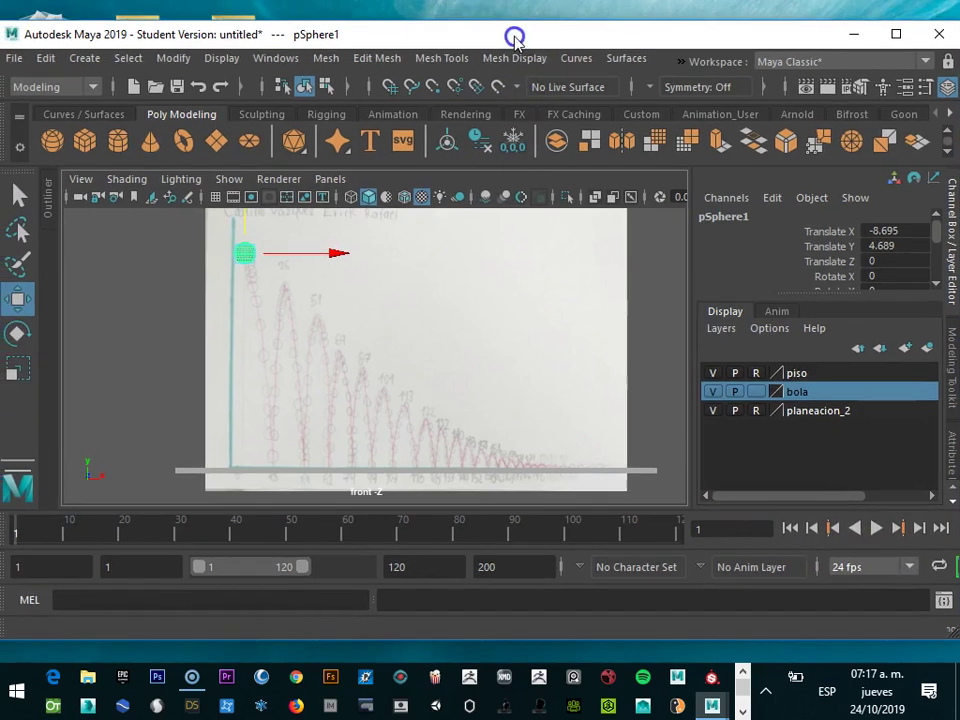
{"action": "left_click_drag", "start_coordinate": [377, 34], "coordinate": [434, 45]}
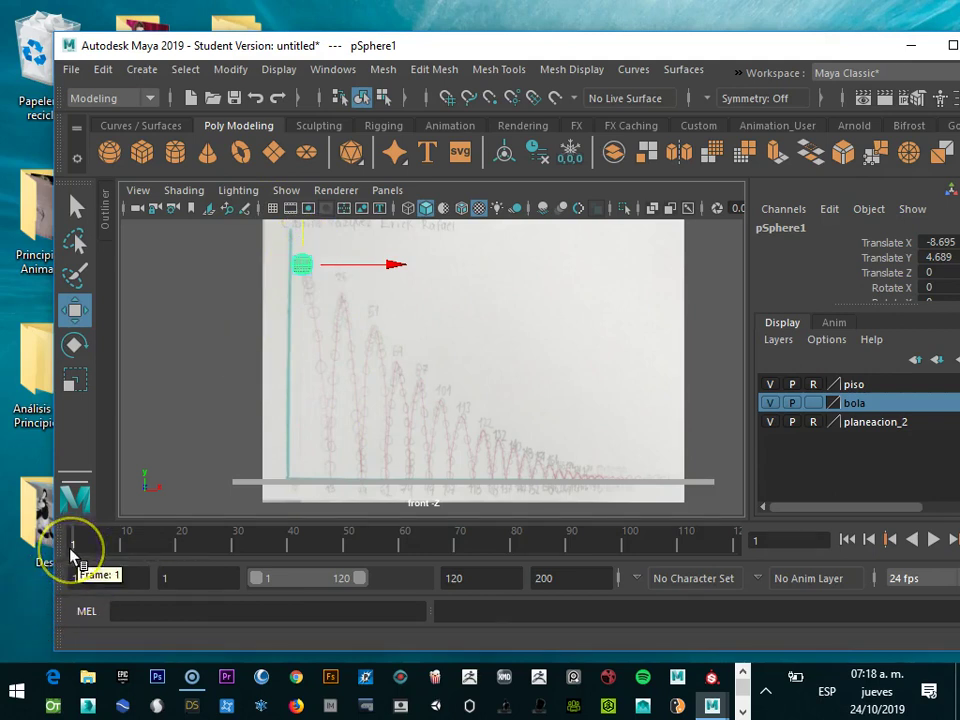
- Set the current time to frame 3 and maximize the Maya window
{"action": "left_click_drag", "start_coordinate": [73, 550], "coordinate": [84, 546]}
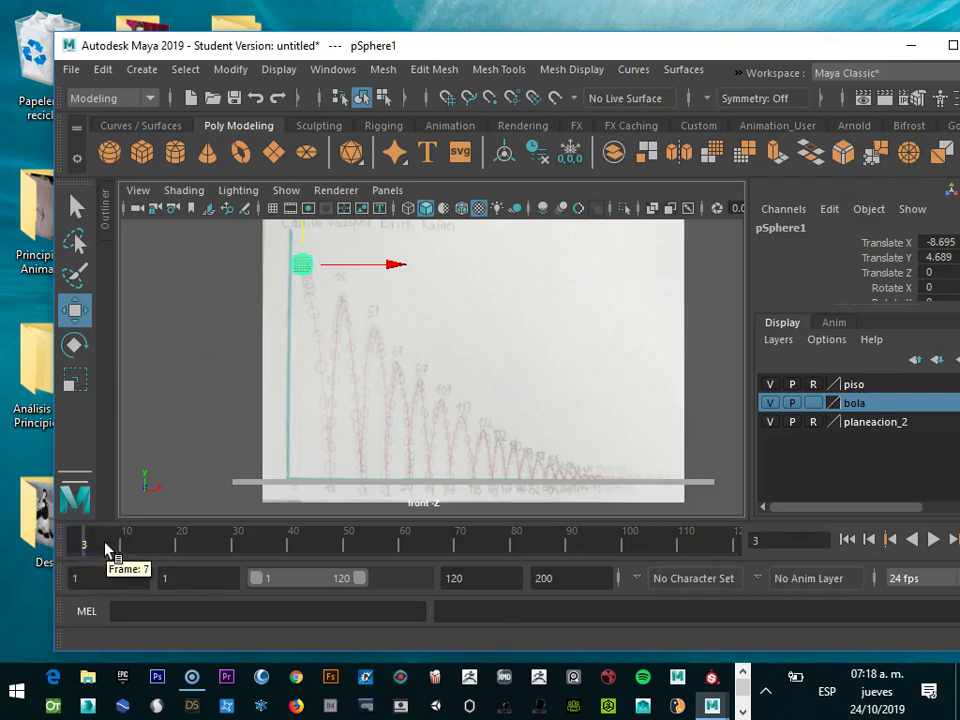
{"action": "left_click_drag", "start_coordinate": [771, 47], "coordinate": [627, 57]}
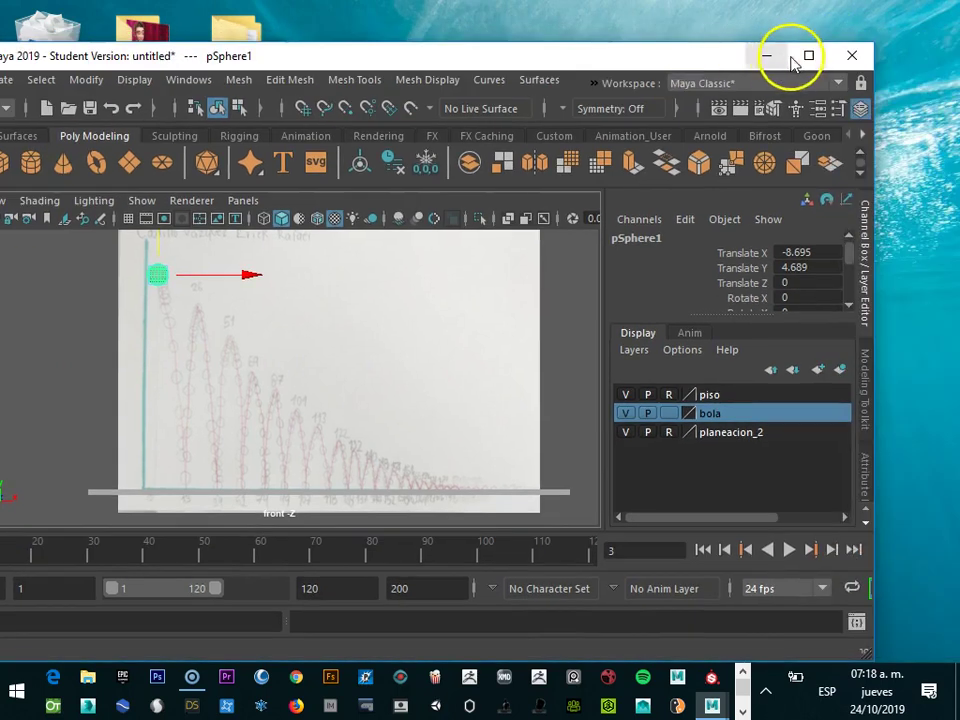
{"action": "left_click", "coordinate": [808, 56]}
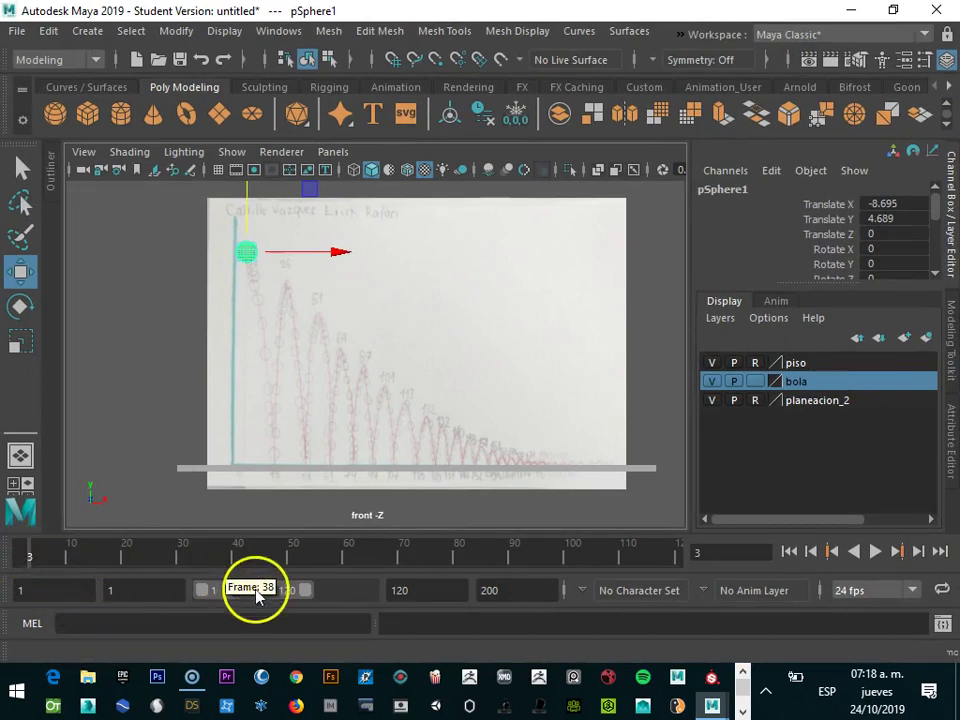
- Set the playback end time to 50, then drag the range end handle back to frame 21
{"action": "left_click", "coordinate": [439, 590]}
{"action": "double_click", "coordinate": [400, 590]}
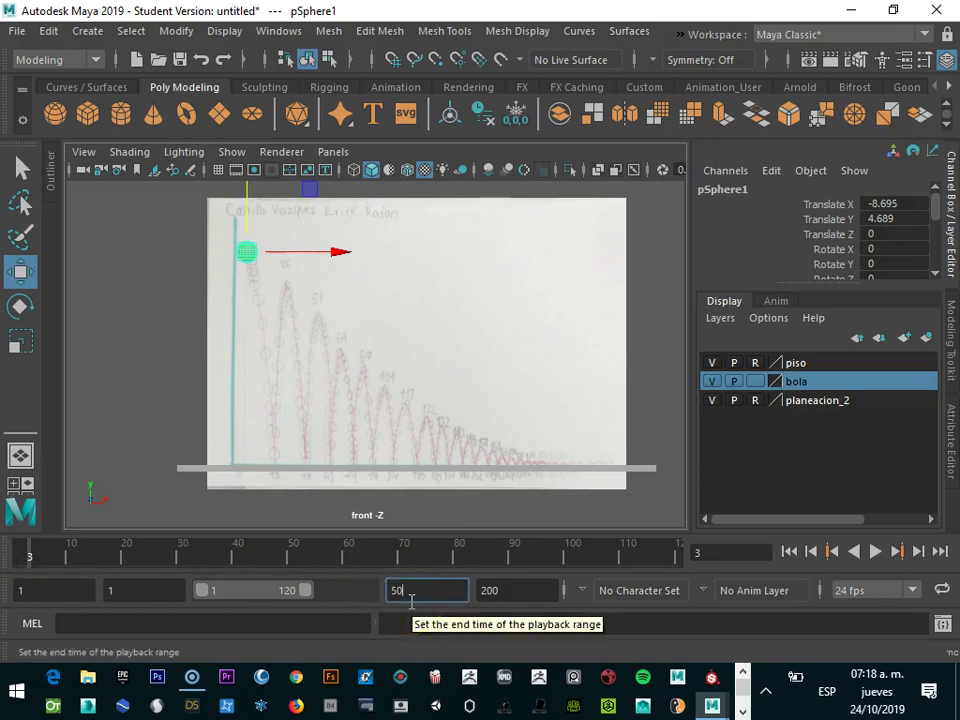
{"action": "key", "text": "Return"}
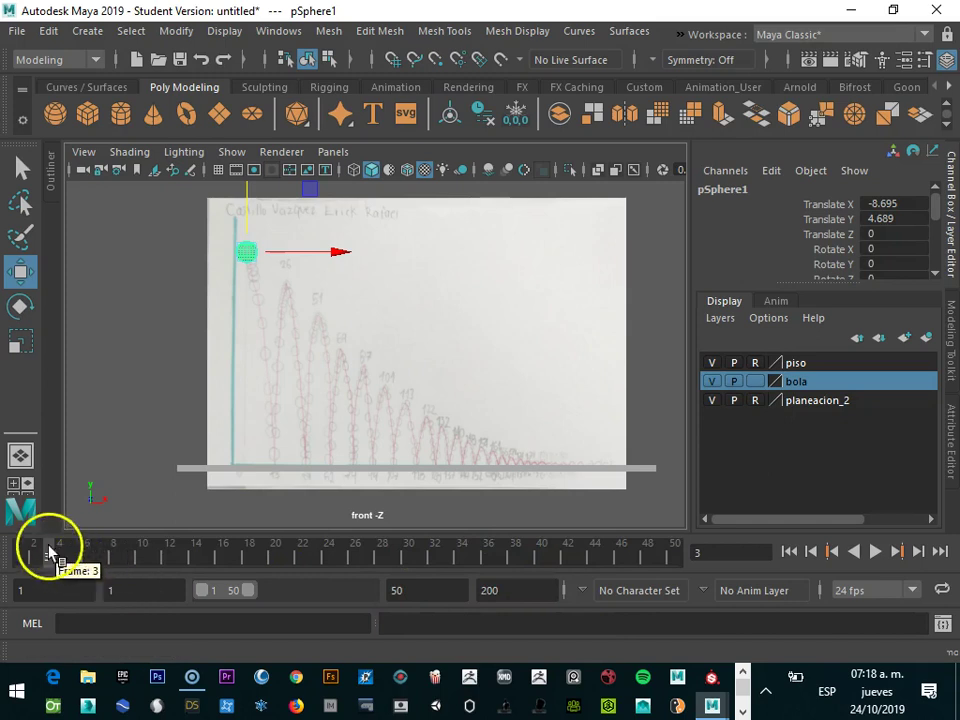
{"action": "mouse_move", "coordinate": [247, 590]}
{"action": "left_mouse_down"}
{"action": "mouse_move", "coordinate": [337, 598]}
{"action": "mouse_move", "coordinate": [199, 600]}
{"action": "mouse_move", "coordinate": [218, 600]}
{"action": "left_mouse_up"}
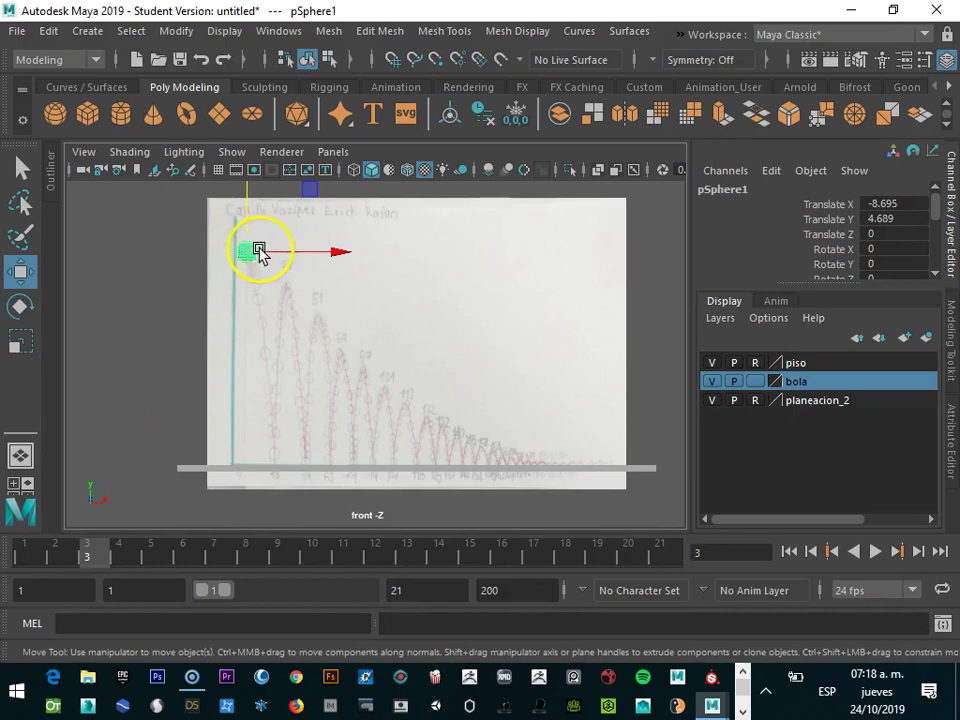
- Key the ball at frame 1 on the peak and at frame 8 resting on the floor
{"action": "left_click", "coordinate": [23, 553]}
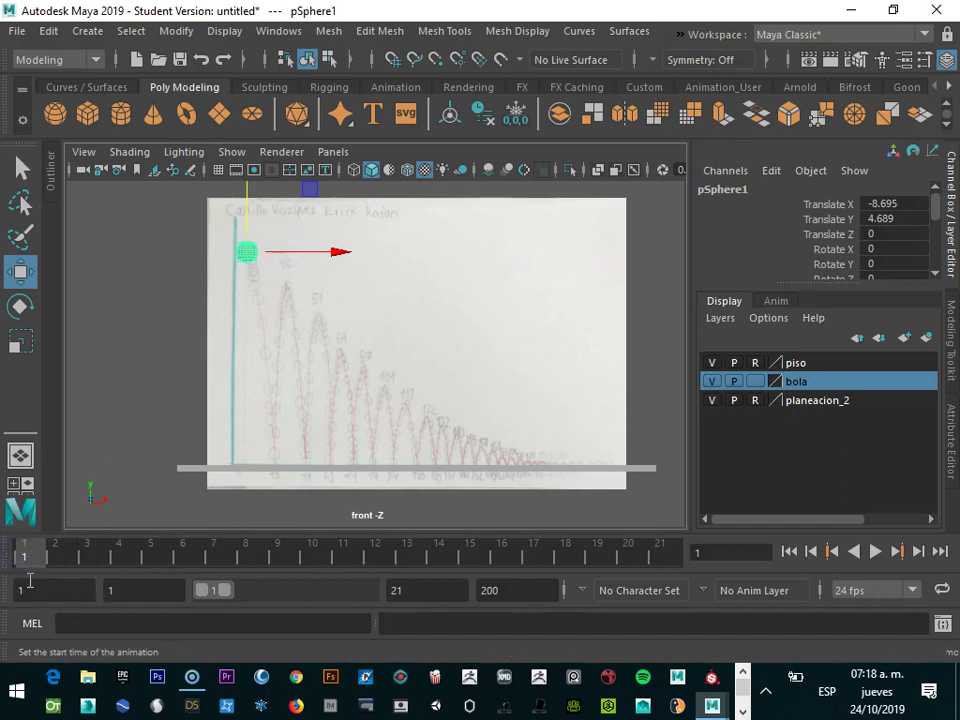
{"action": "key", "text": "s"}
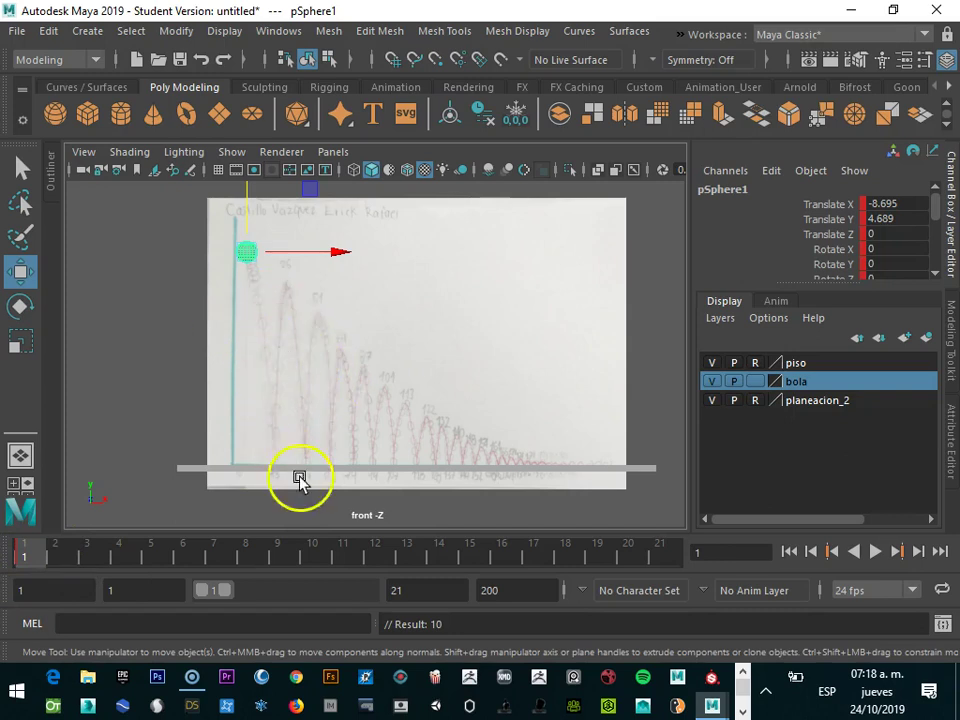
{"action": "left_click_drag", "start_coordinate": [32, 553], "coordinate": [245, 558]}
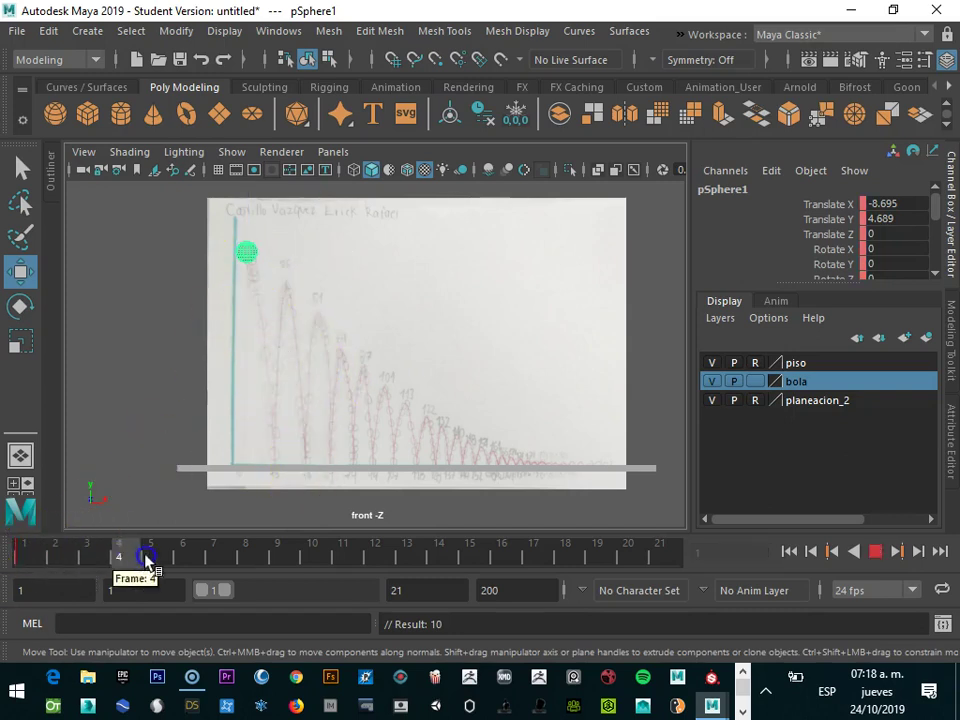
{"action": "left_click_drag", "start_coordinate": [248, 254], "coordinate": [274, 462]}
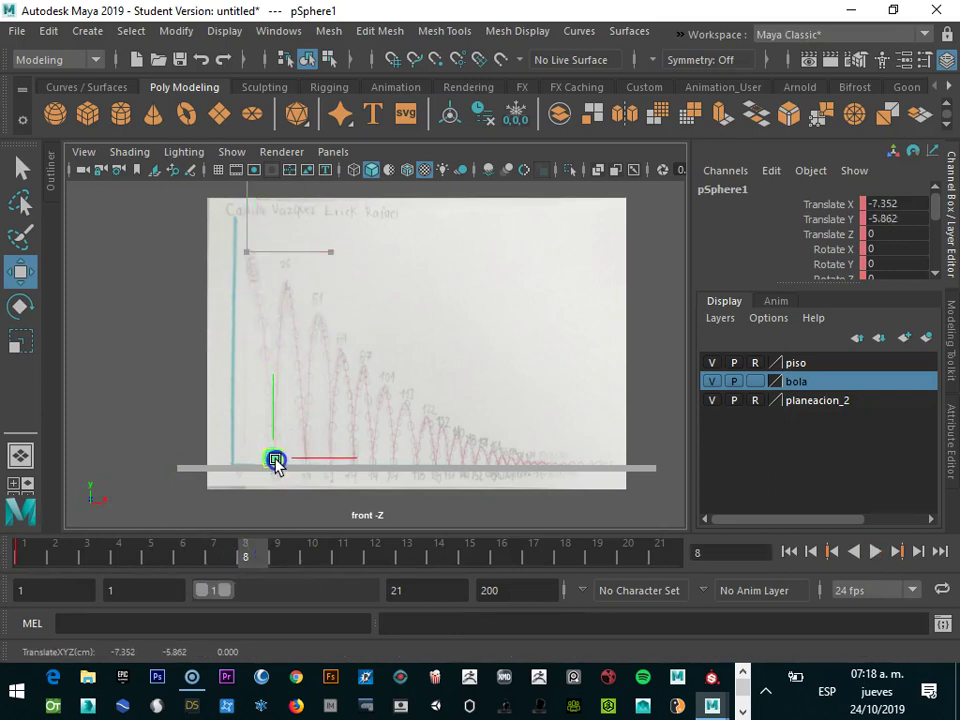
{"action": "key", "text": "s"}
{"action": "left_click", "coordinate": [252, 556]}
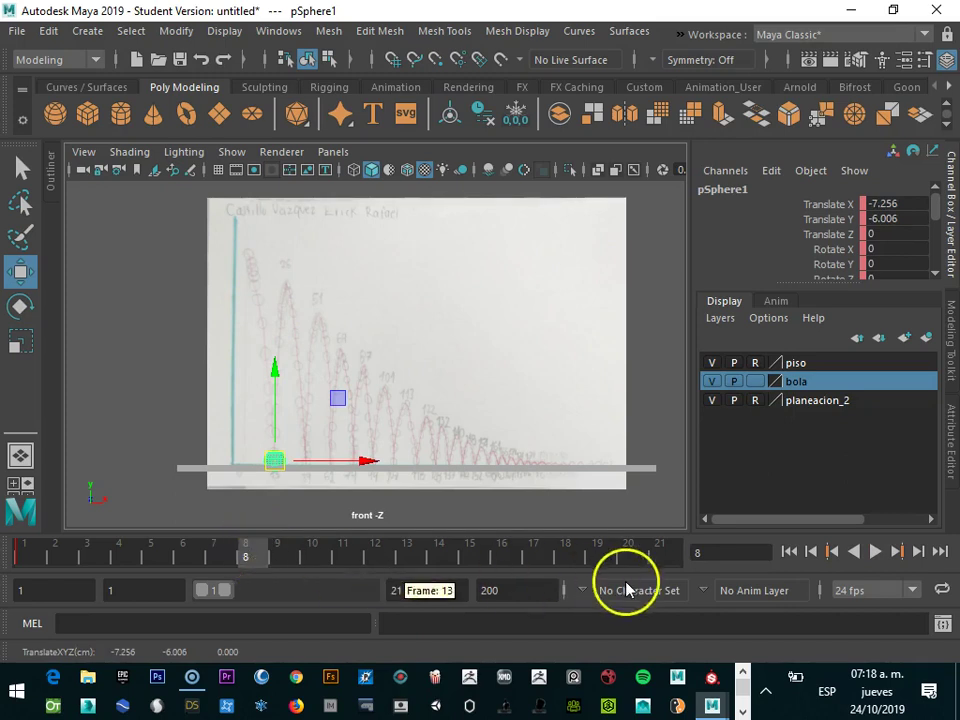
{"action": "key", "text": "s"}
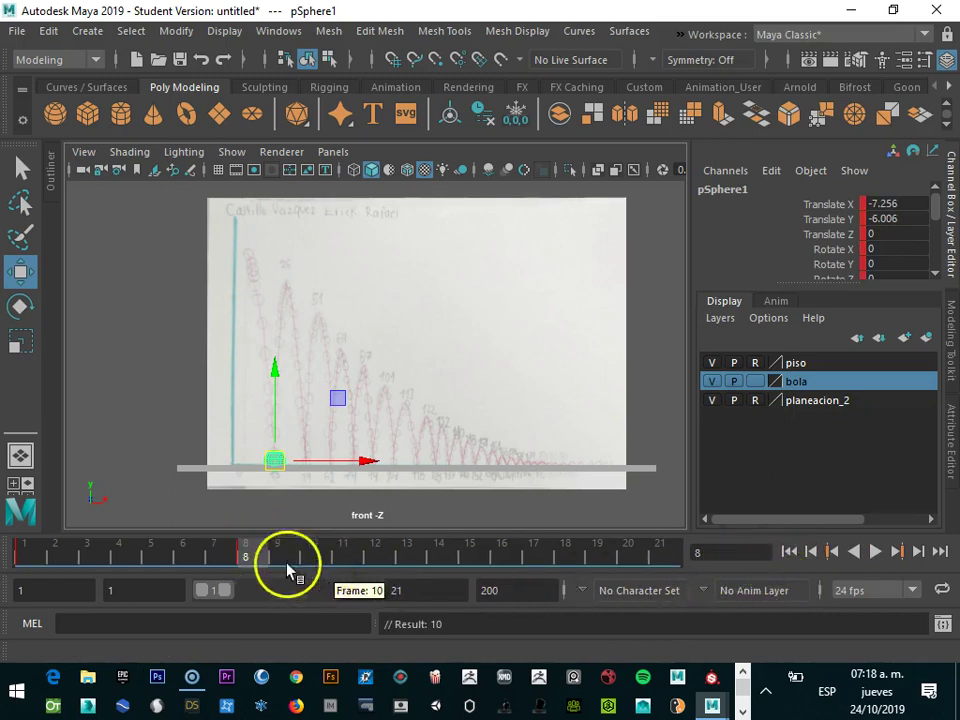
- Play back the bounce, return to frame 8, and step ahead to frame 14
{"action": "key", "text": "alt+v"}
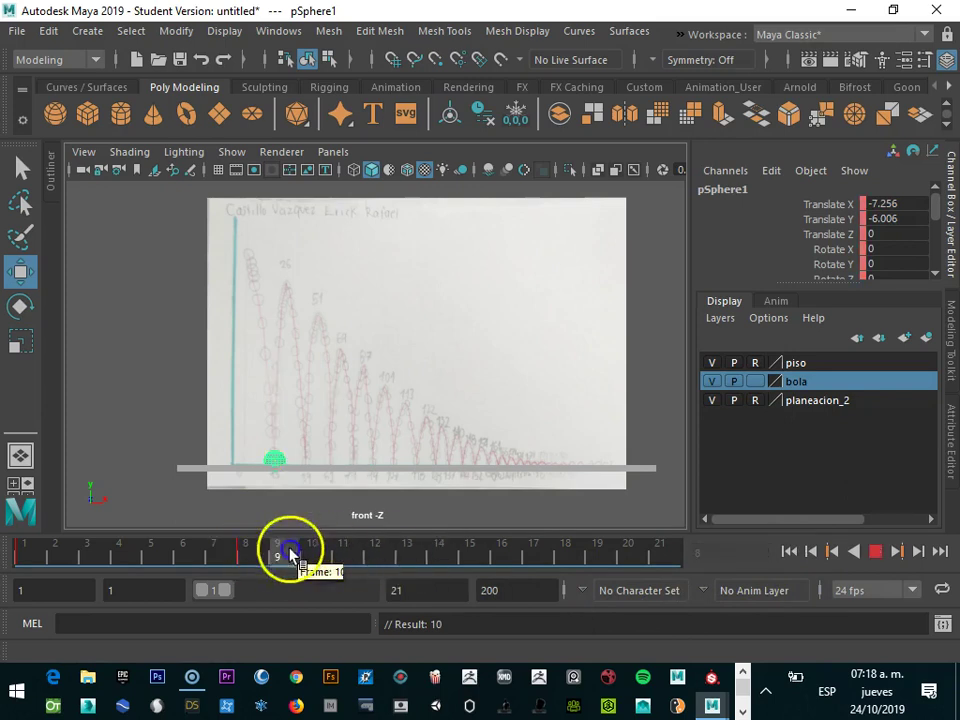
{"action": "left_click_drag", "start_coordinate": [293, 553], "coordinate": [249, 553]}
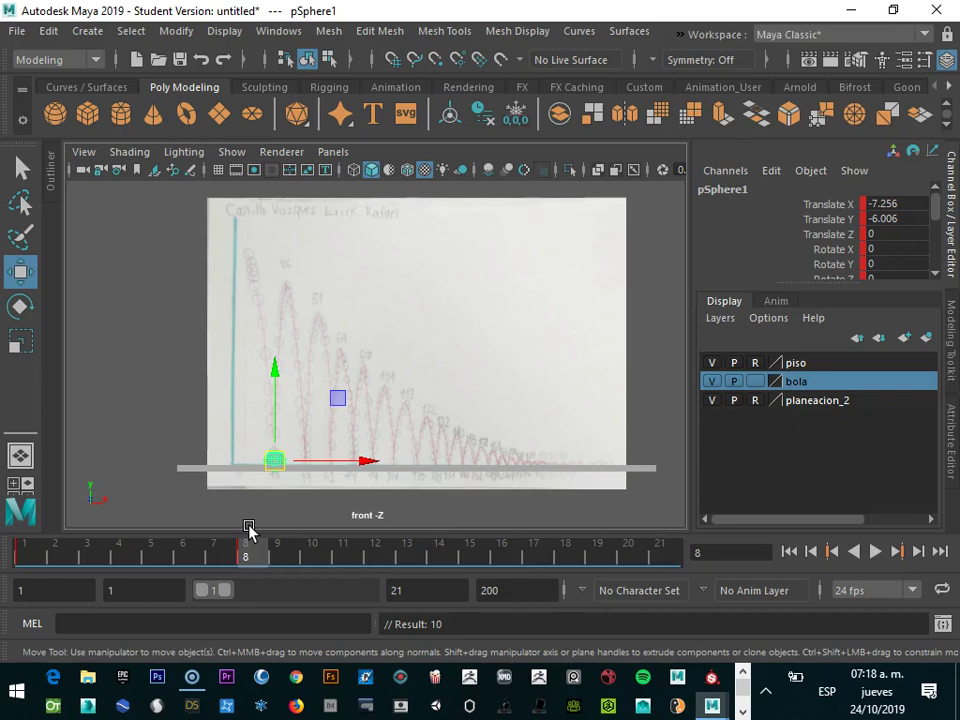
{"action": "key", "text": "alt+period"}
{"action": "key", "text": "alt+period"}
{"action": "key", "text": "alt+period"}
{"action": "key", "text": "alt+period"}
{"action": "key", "text": "alt+period"}
{"action": "key", "text": "alt+period"}
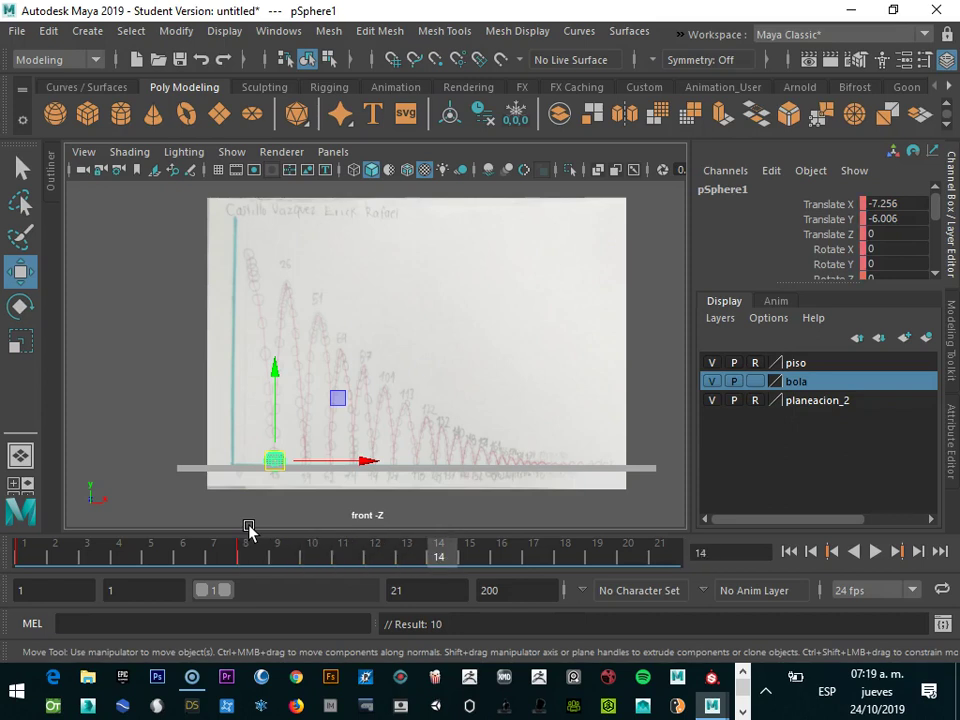
- Key the ball's floor landing at frame 20 and raise it to the second peak at frame 14
{"action": "left_click_drag", "start_coordinate": [275, 458], "coordinate": [287, 286]}
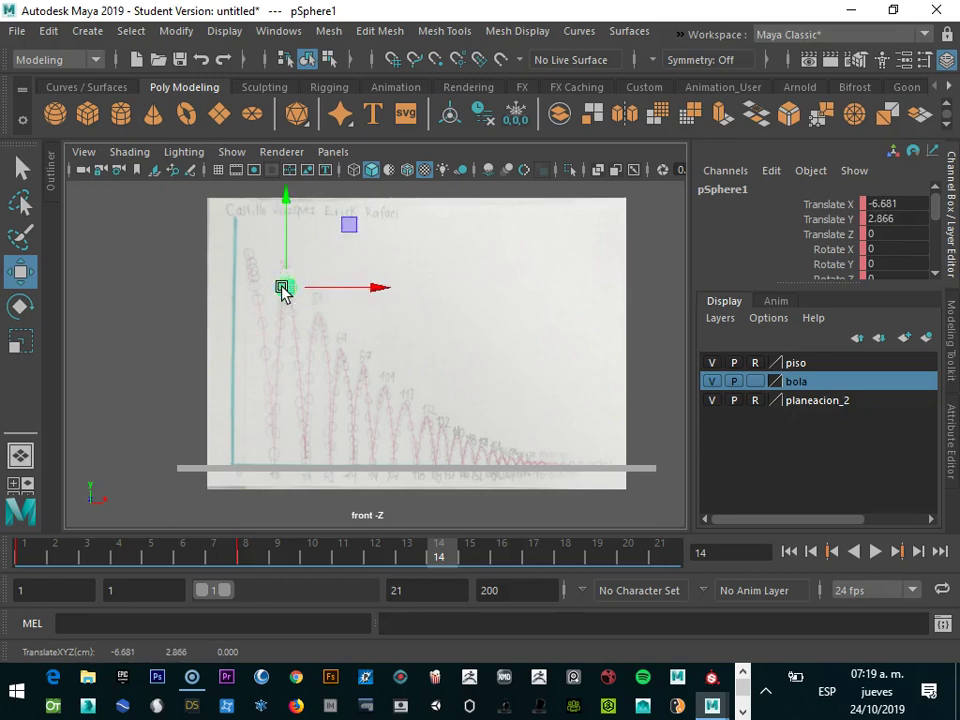
{"action": "key", "text": "alt+period"}
{"action": "key", "text": "alt+period"}
{"action": "key", "text": "alt+period"}
{"action": "key", "text": "alt+period"}
{"action": "key", "text": "alt+period"}
{"action": "key", "text": "alt+period"}
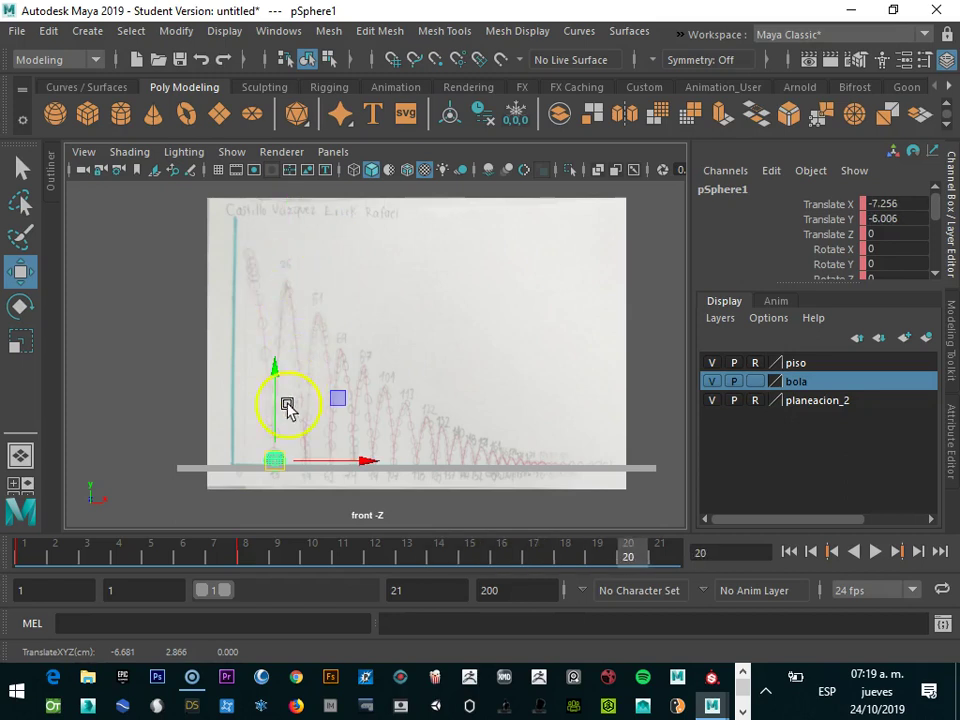
{"action": "left_click_drag", "start_coordinate": [306, 467], "coordinate": [309, 399]}
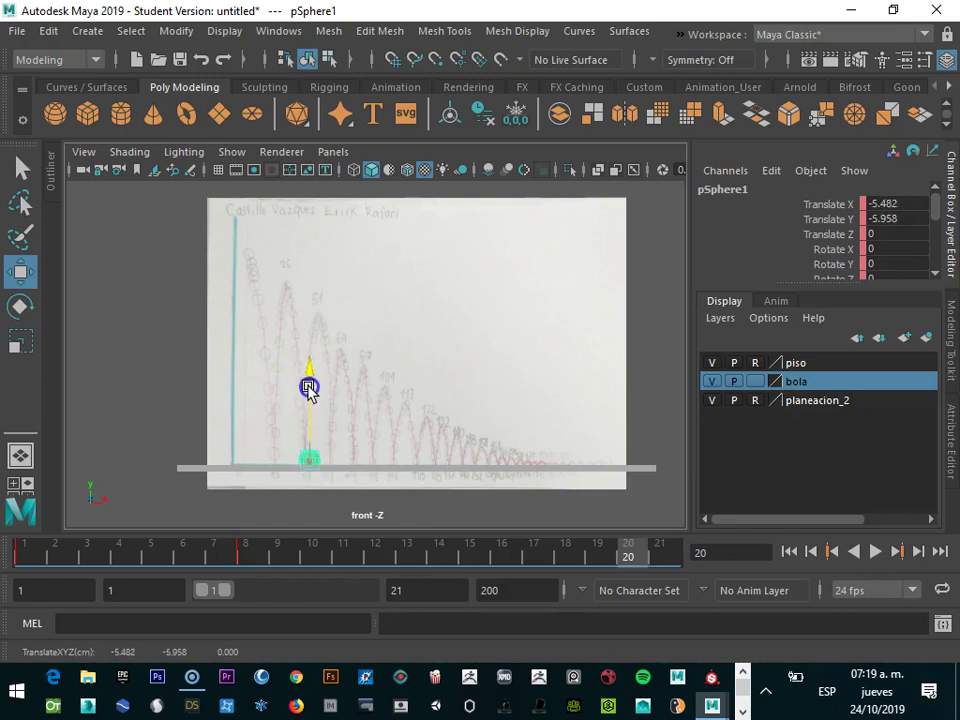
{"action": "key", "text": "s"}
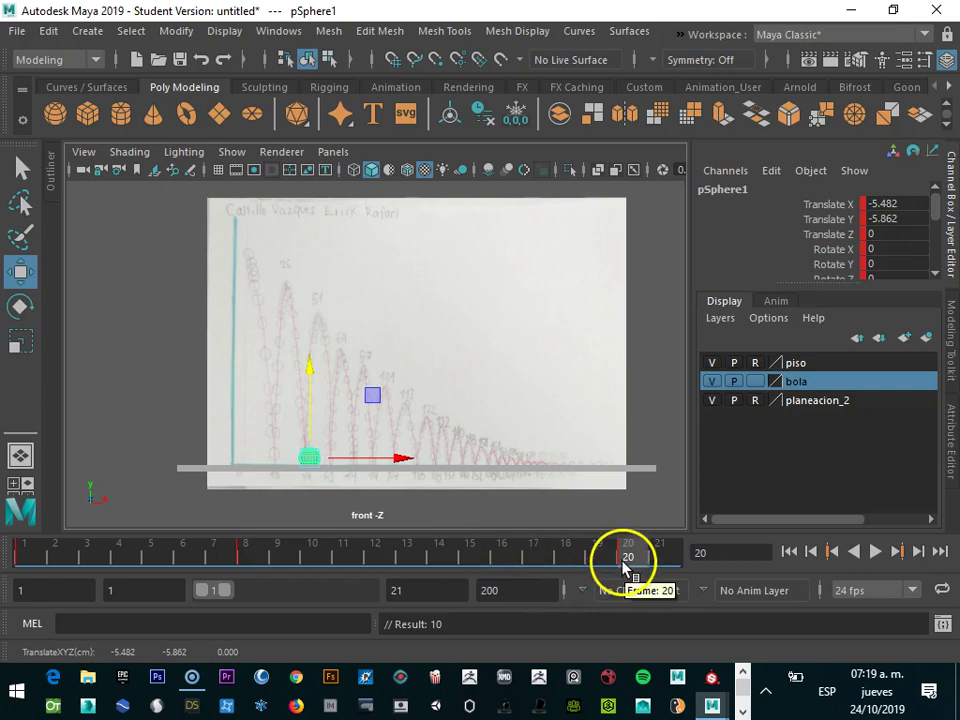
{"action": "left_click", "coordinate": [453, 555]}
{"action": "mouse_move", "coordinate": [302, 401]}
{"action": "left_mouse_down"}
{"action": "mouse_move", "coordinate": [281, 293]}
{"action": "mouse_move", "coordinate": [290, 289]}
{"action": "left_mouse_up"}
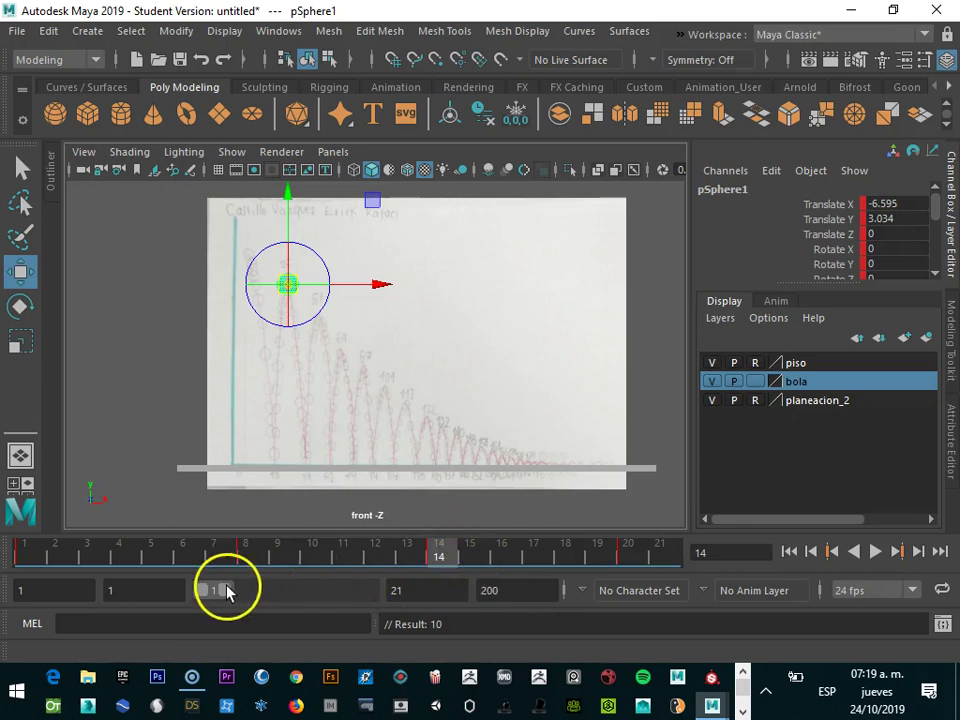
- Extend the playback range to frame 54 and lift the ball toward the next peak at frame 24
{"action": "left_click_drag", "start_coordinate": [227, 590], "coordinate": [257, 591]}
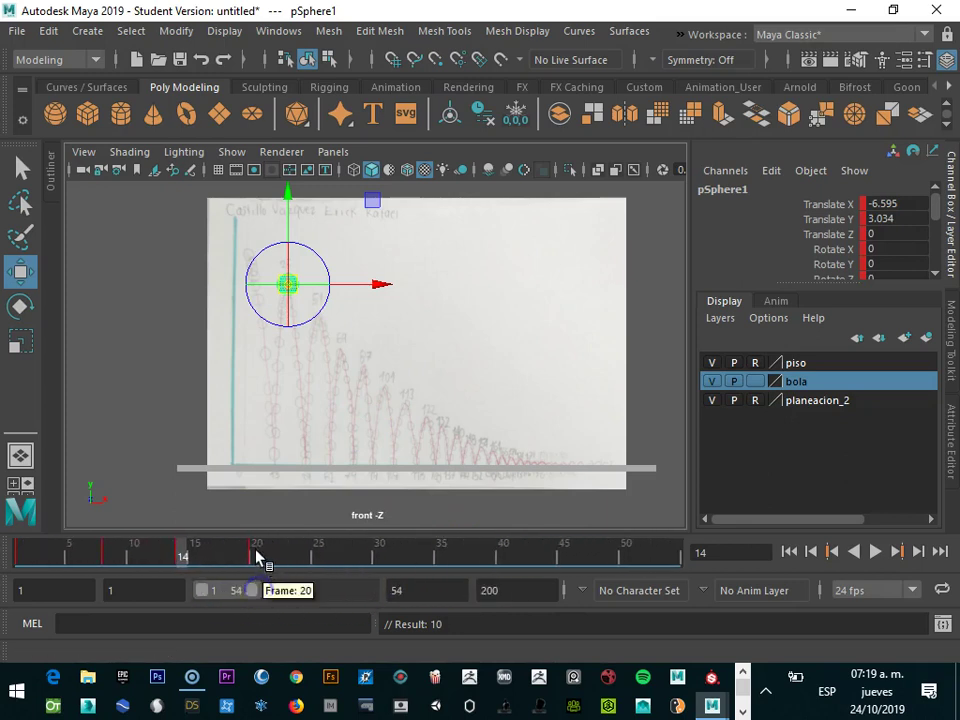
{"action": "left_click", "coordinate": [257, 556]}
{"action": "left_click", "coordinate": [272, 570]}
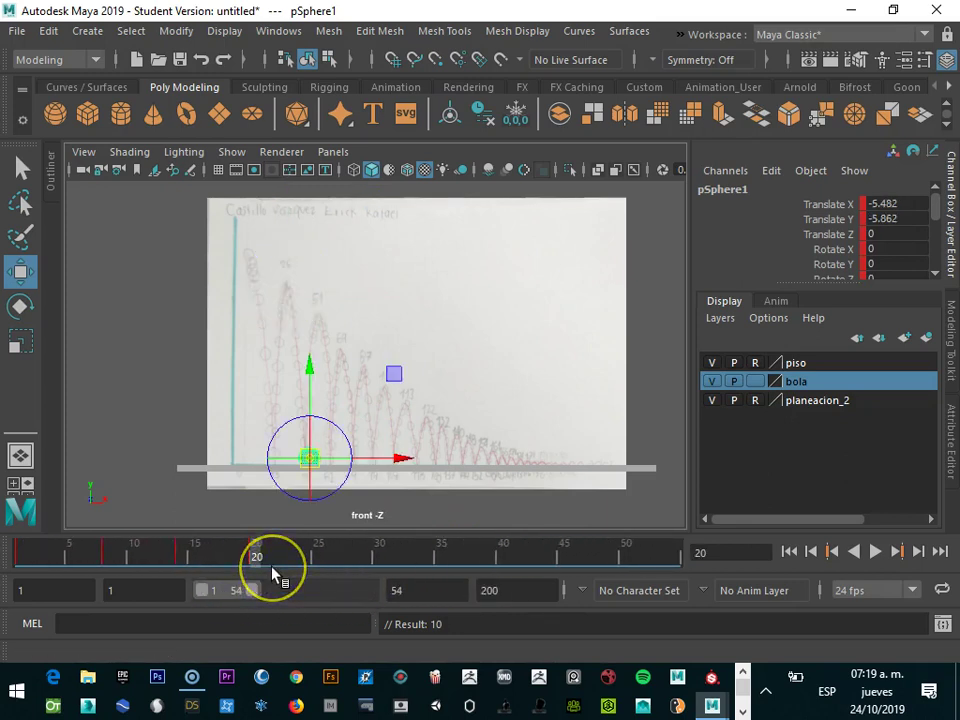
{"action": "key", "text": "alt+period"}
{"action": "key", "text": "alt+period"}
{"action": "key", "text": "alt+period"}
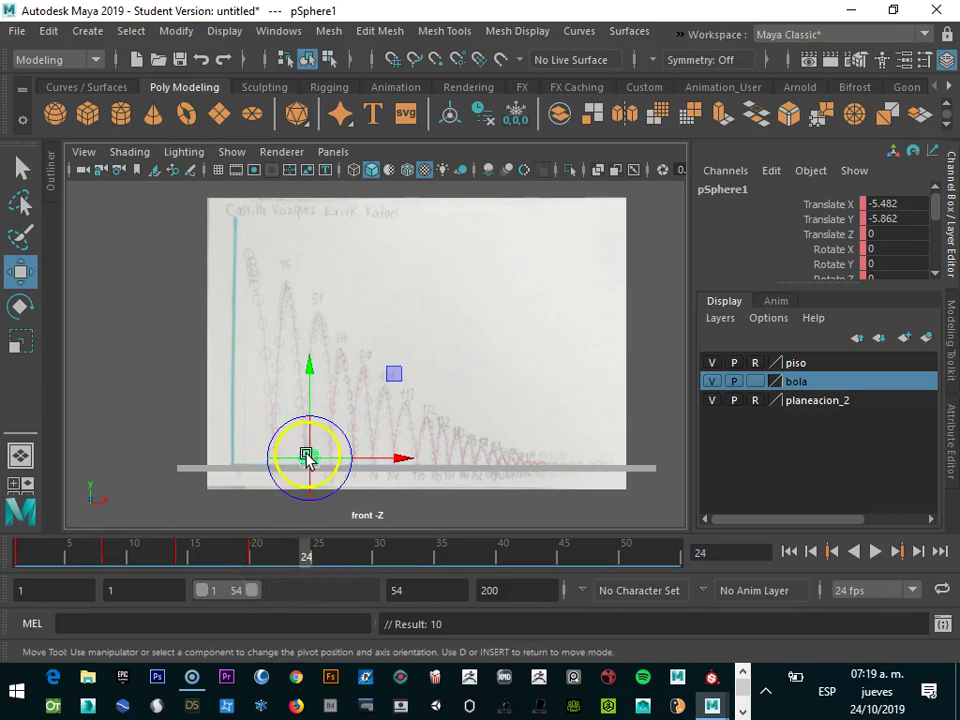
{"action": "left_click_drag", "start_coordinate": [310, 460], "coordinate": [321, 314]}
- Key the ball at frame 24, then undo a trial floor move at frame 29
{"action": "left_click", "coordinate": [386, 485]}
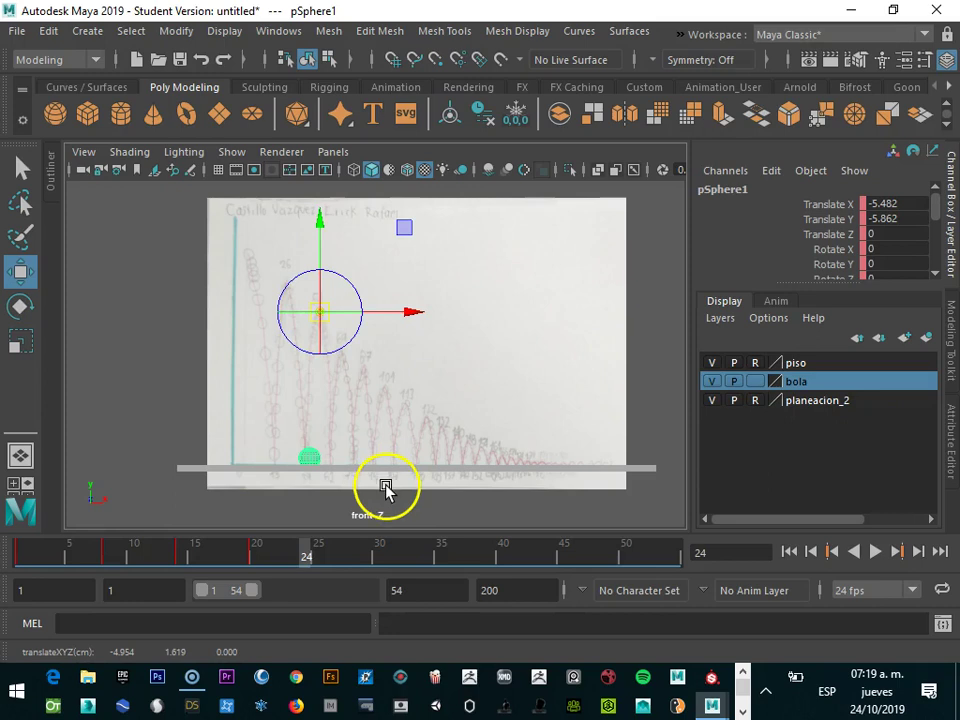
{"action": "key", "text": "s"}
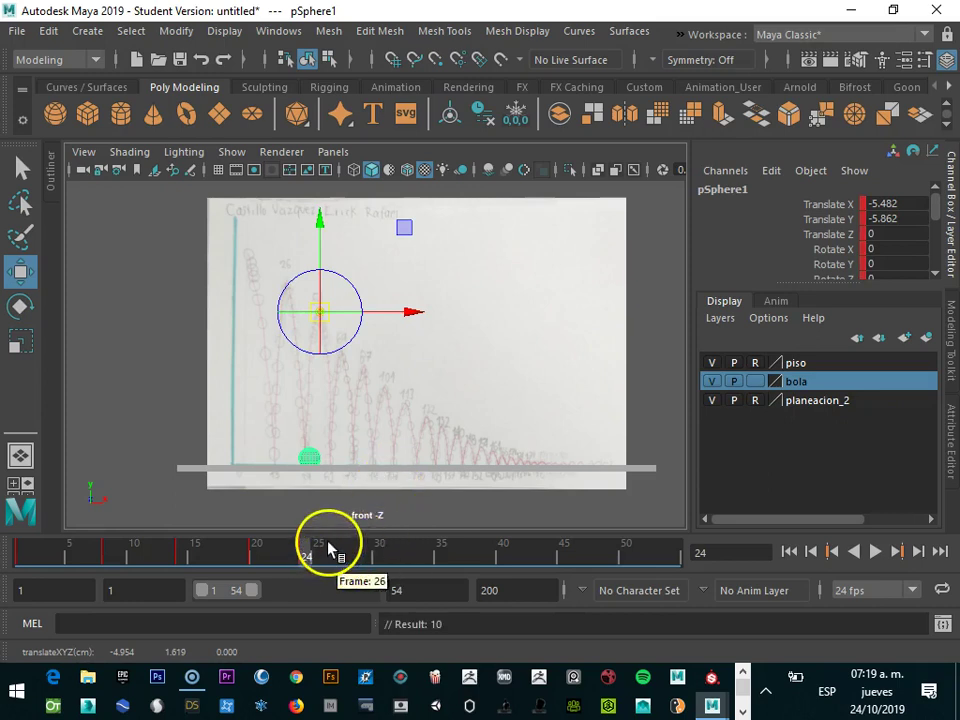
{"action": "left_click_drag", "start_coordinate": [330, 548], "coordinate": [367, 548]}
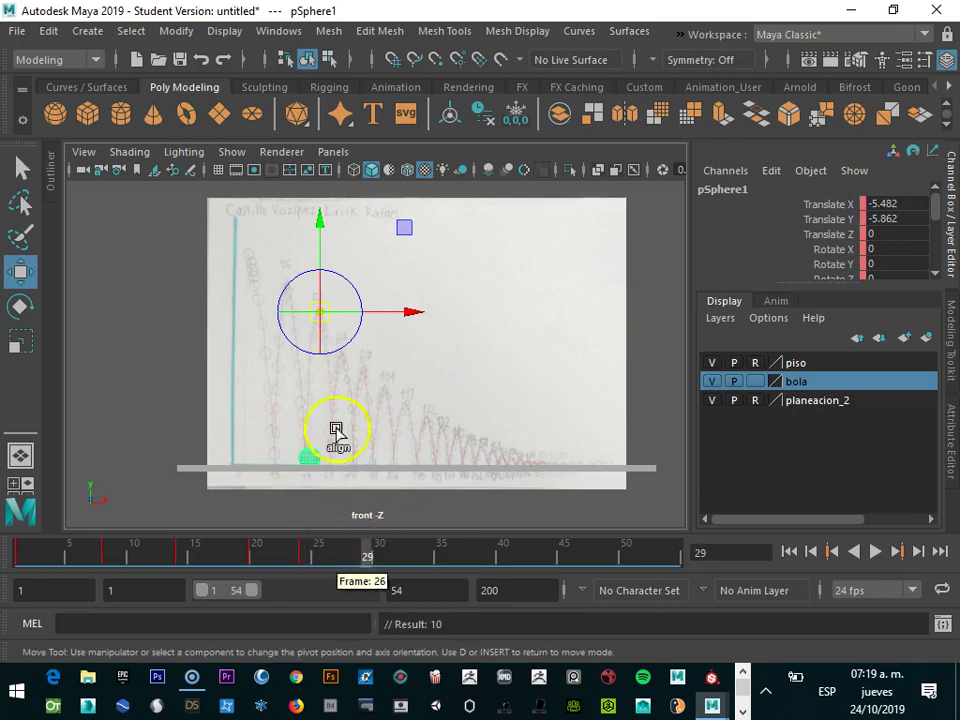
{"action": "left_click_drag", "start_coordinate": [321, 316], "coordinate": [333, 463]}
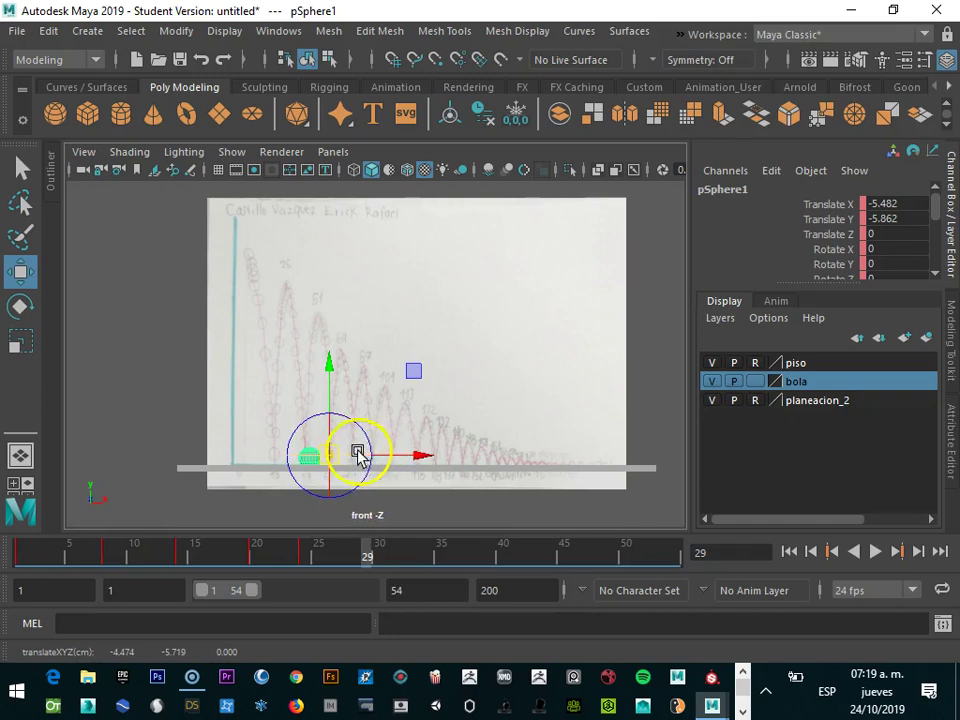
{"action": "key", "text": "ctrl+z"}
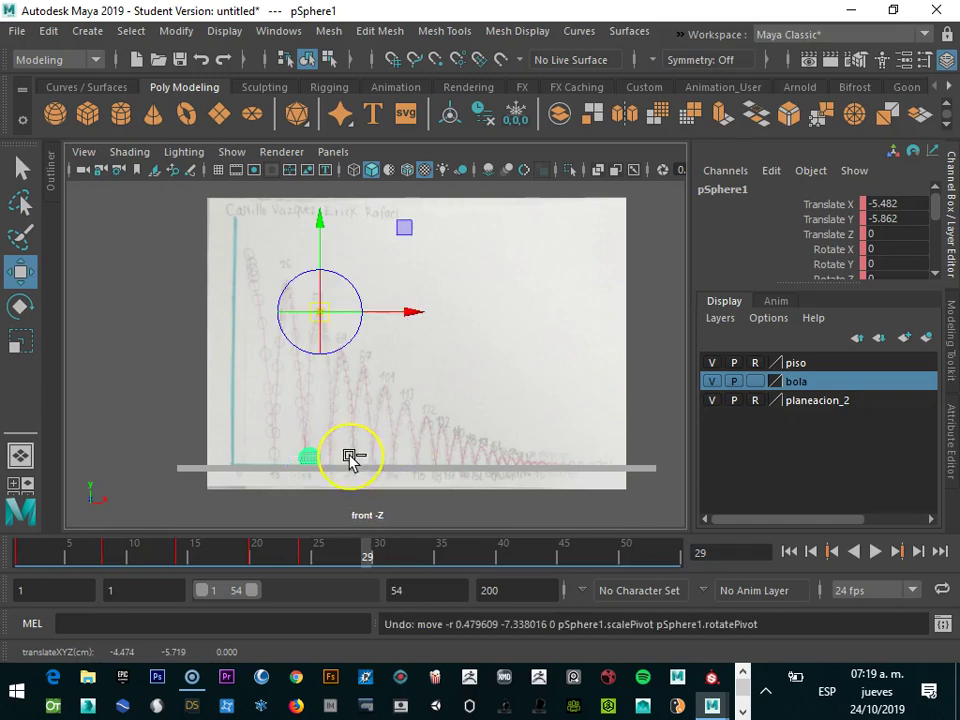
{"action": "key", "text": "ctrl+z"}
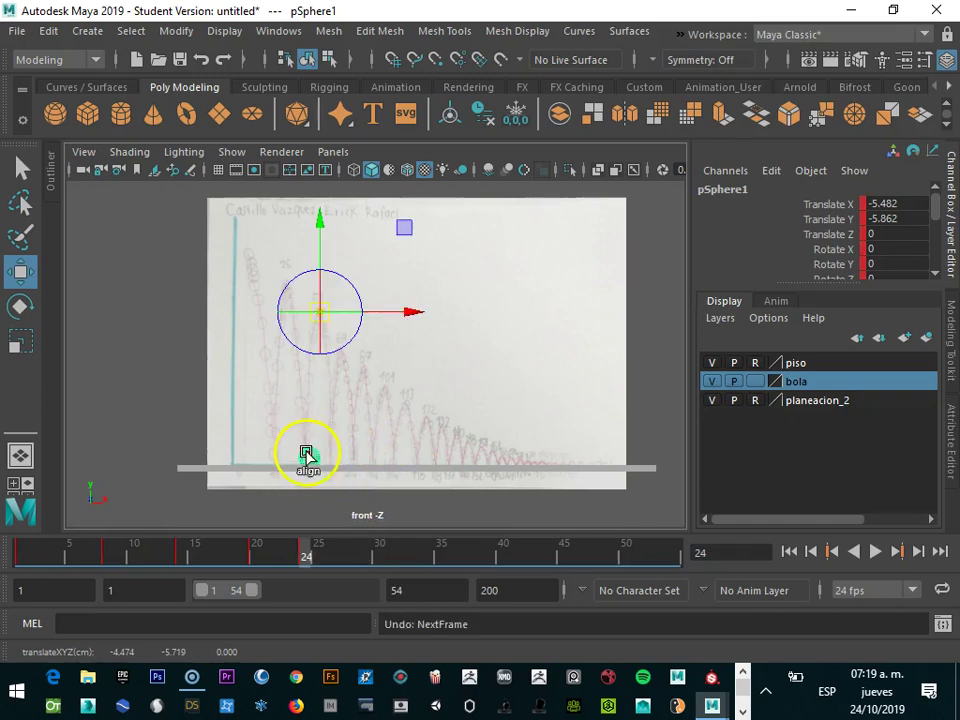
- Deselect and reselect the ball, then open the Edit menu
{"action": "left_click", "coordinate": [306, 455]}
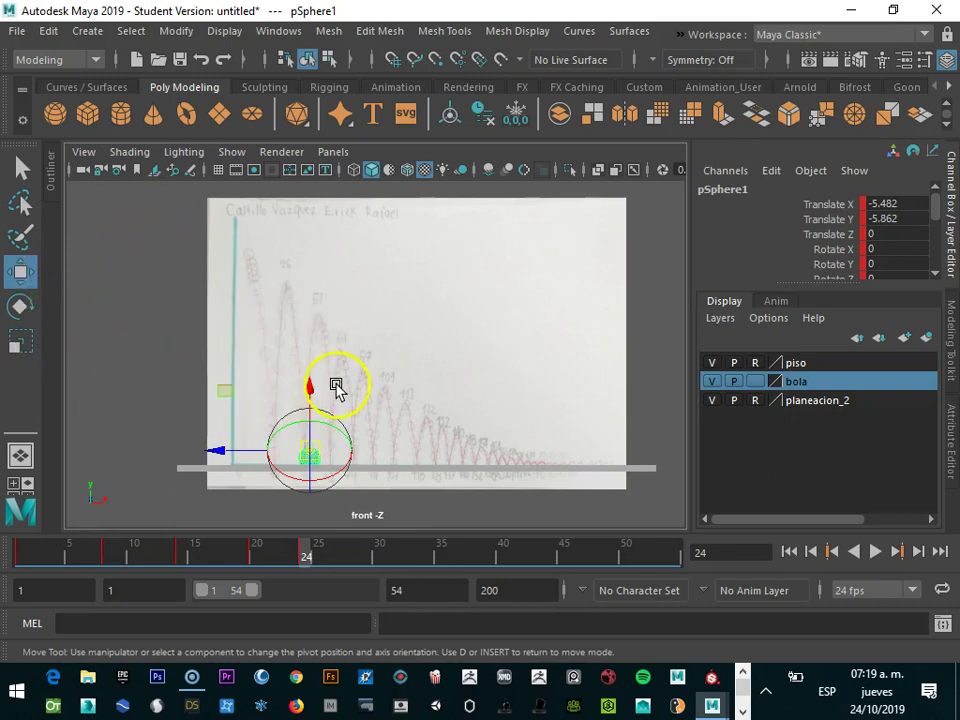
{"action": "left_click", "coordinate": [154, 386]}
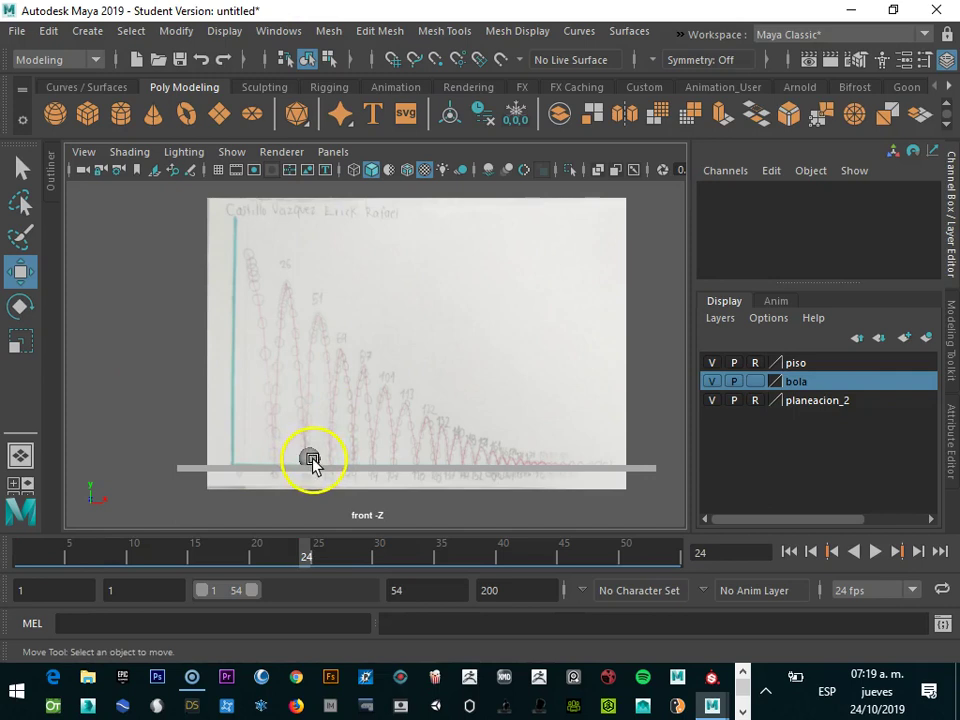
{"action": "left_click", "coordinate": [312, 460]}
{"action": "left_click", "coordinate": [52, 33]}
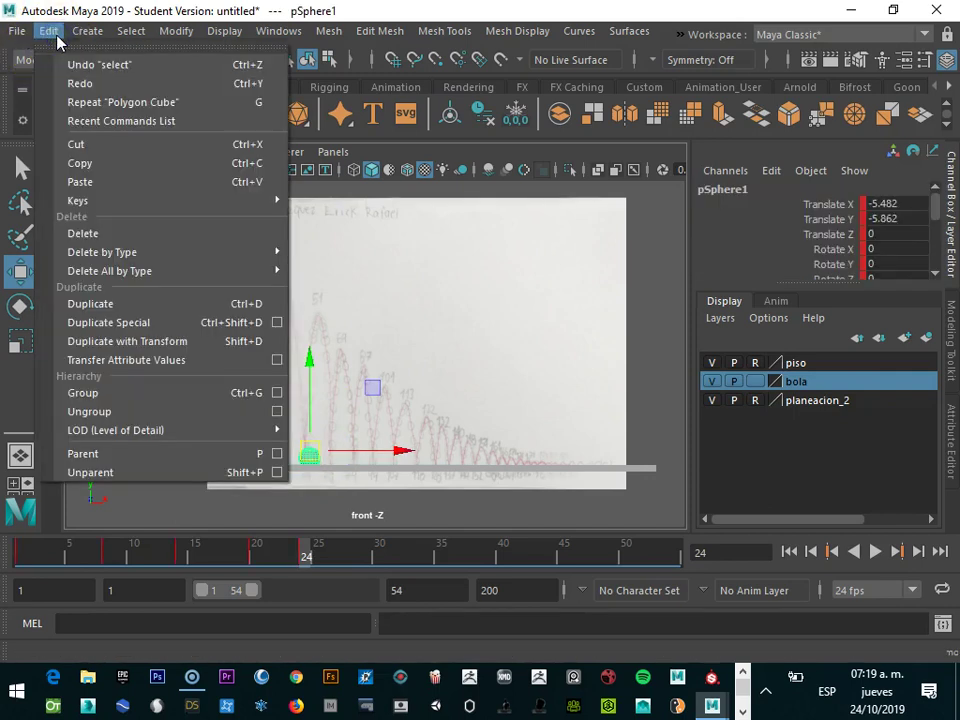
{"action": "left_click", "coordinate": [16, 20]}
{"action": "left_click", "coordinate": [88, 33]}
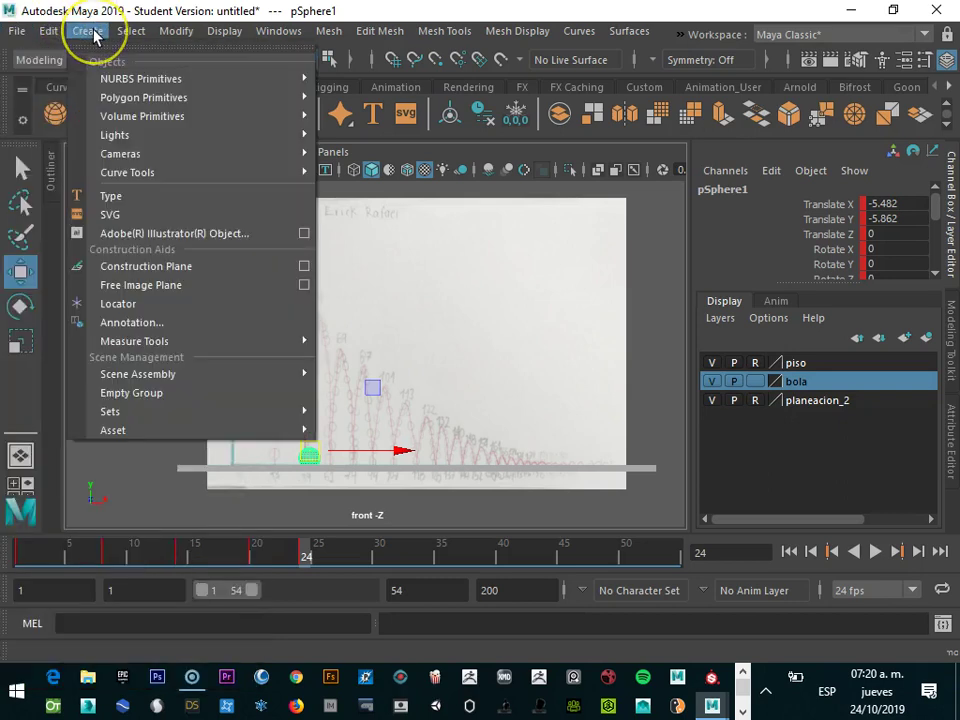
{"action": "left_click", "coordinate": [114, 36]}
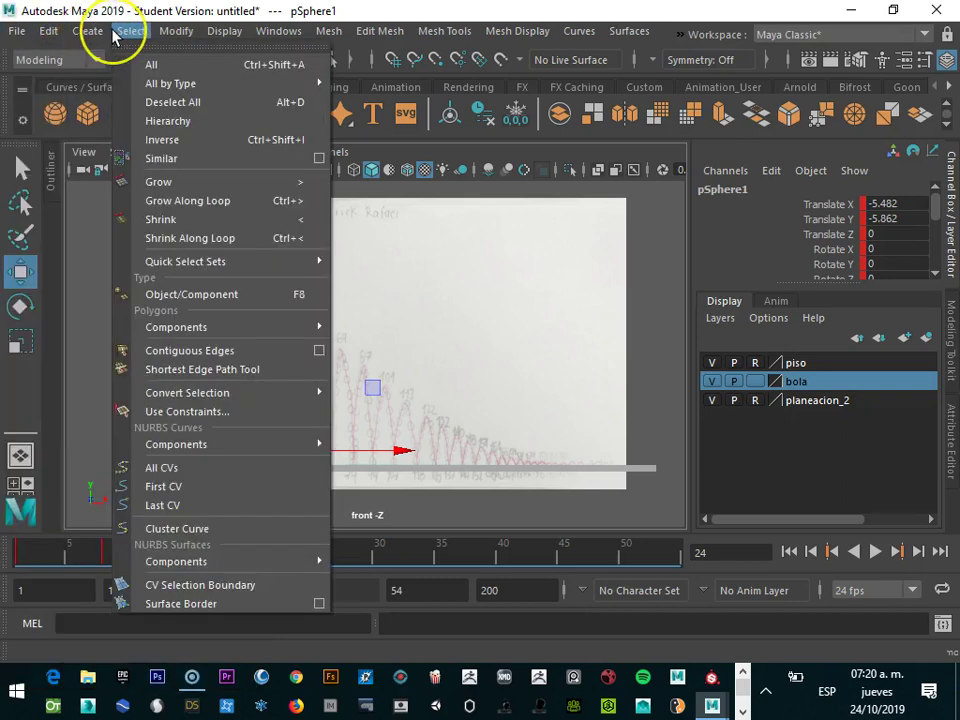
{"action": "left_click", "coordinate": [88, 36]}
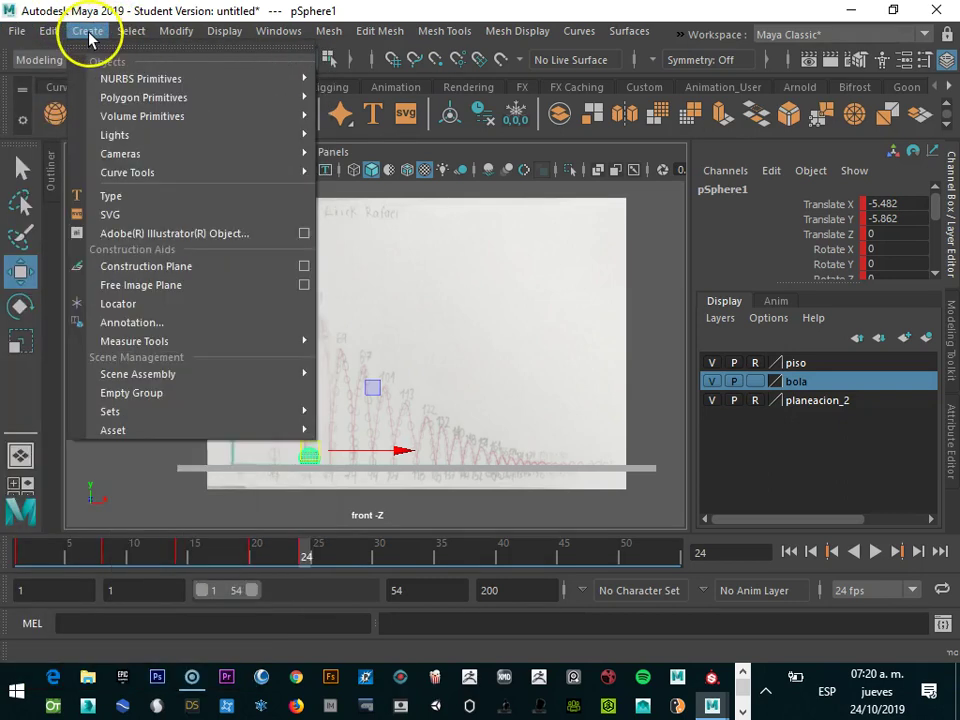
{"action": "left_click", "coordinate": [88, 383]}
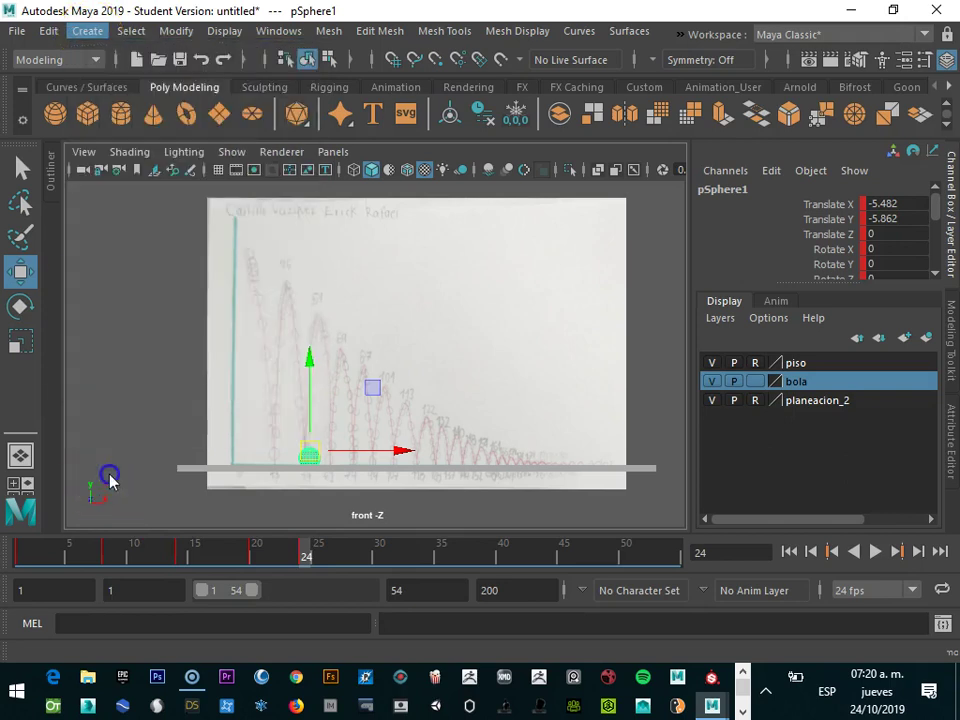
{"action": "left_click", "coordinate": [107, 476]}
{"action": "left_click", "coordinate": [311, 450]}
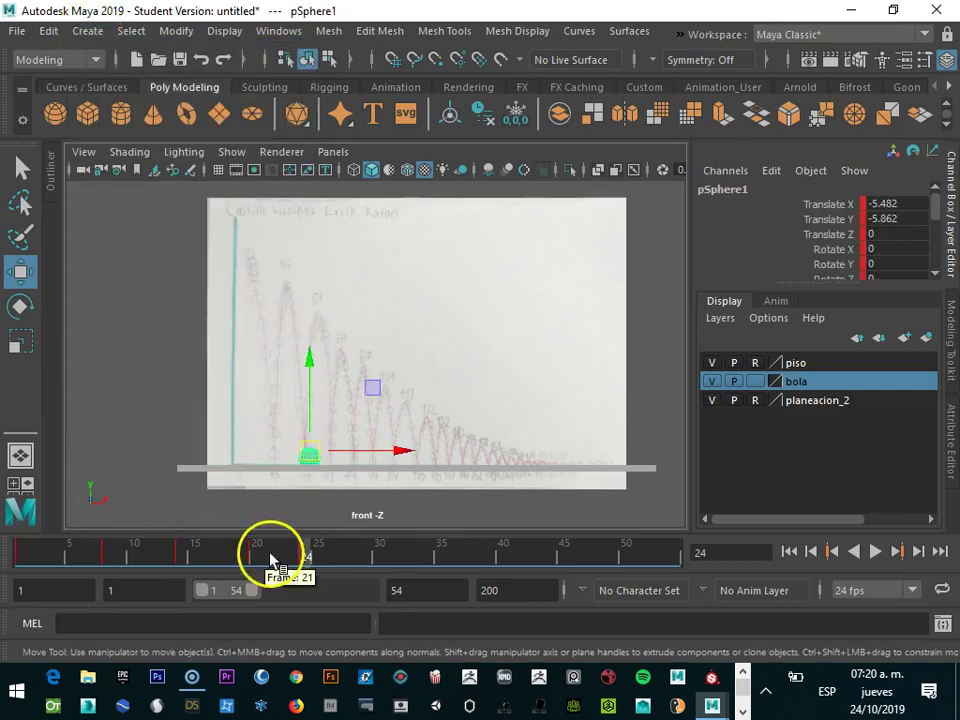
- Play the bounce, then raise the ball toward the next arc and key it at frame 28
{"action": "key", "text": "alt+v"}
{"action": "left_click_drag", "start_coordinate": [290, 555], "coordinate": [311, 558]}
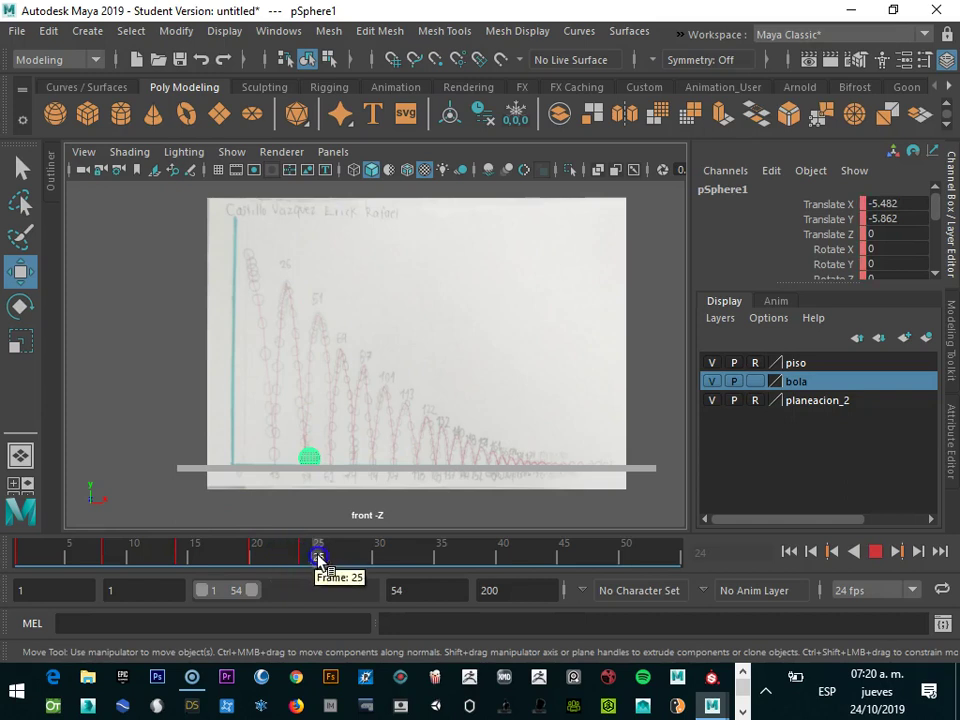
{"action": "left_click", "coordinate": [313, 556]}
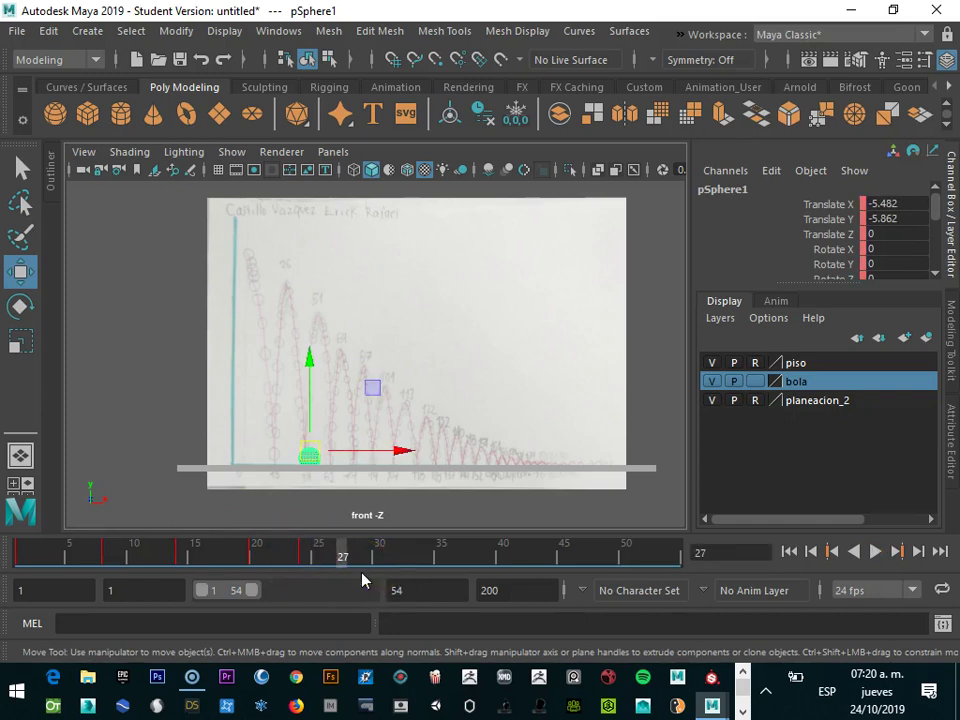
{"action": "left_click", "coordinate": [355, 556]}
{"action": "left_click_drag", "start_coordinate": [309, 446], "coordinate": [330, 240]}
{"action": "left_click", "coordinate": [341, 312]}
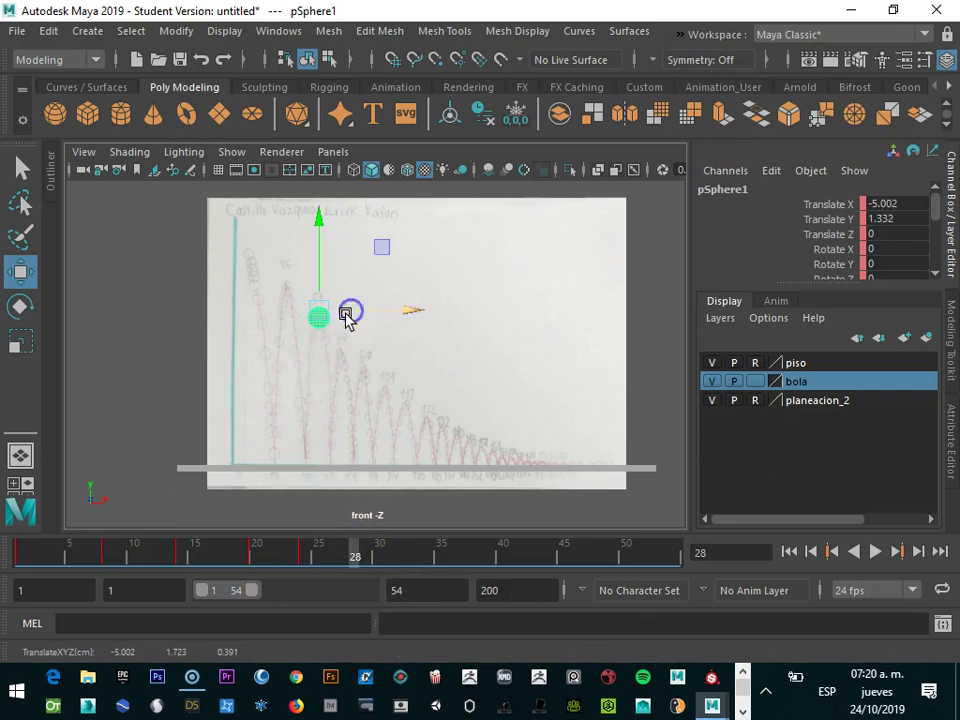
{"action": "key", "text": "s"}
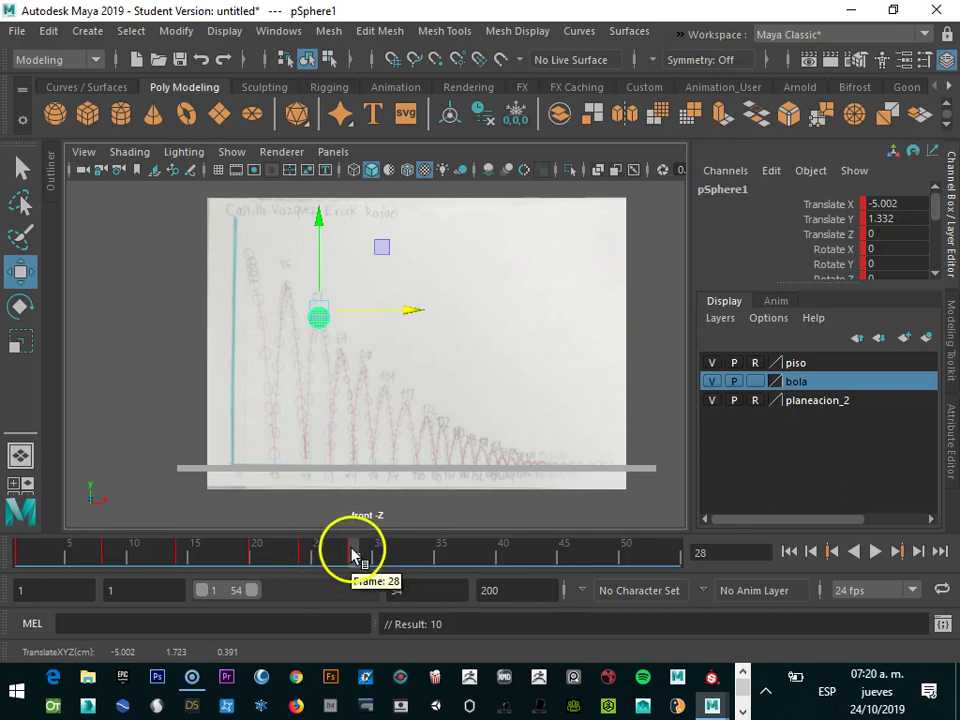
- Key a floor contact at frame 31 and a mid-air arc pose at frame 33
{"action": "left_click_drag", "start_coordinate": [357, 560], "coordinate": [392, 562]}
{"action": "left_click", "coordinate": [327, 315]}
{"action": "left_click_drag", "start_coordinate": [323, 310], "coordinate": [335, 447]}
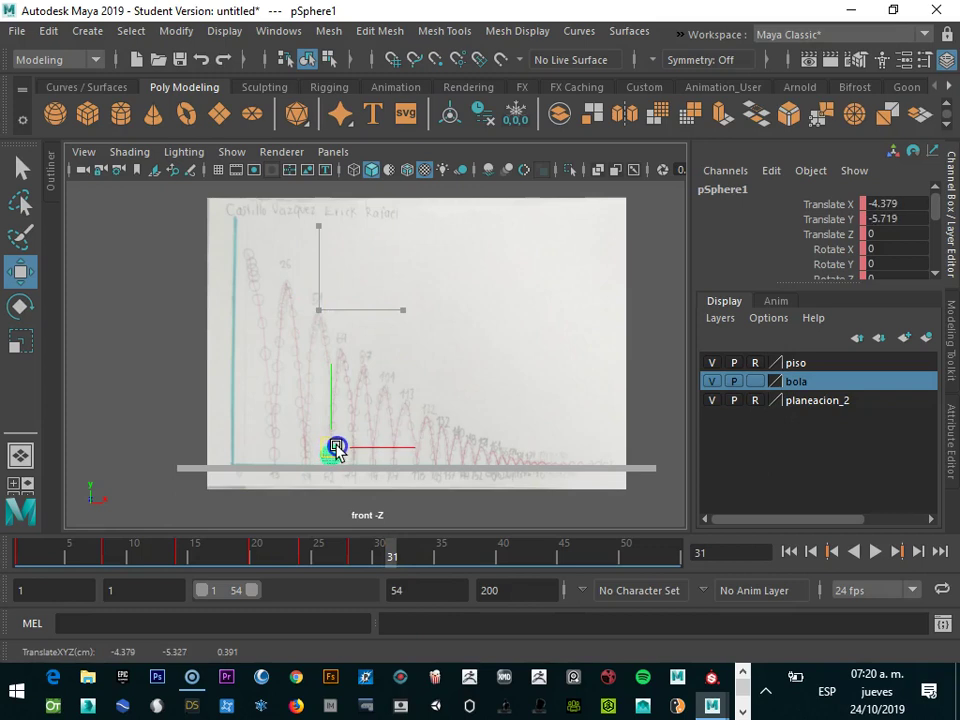
{"action": "key", "text": "s"}
{"action": "left_click_drag", "start_coordinate": [392, 553], "coordinate": [415, 552]}
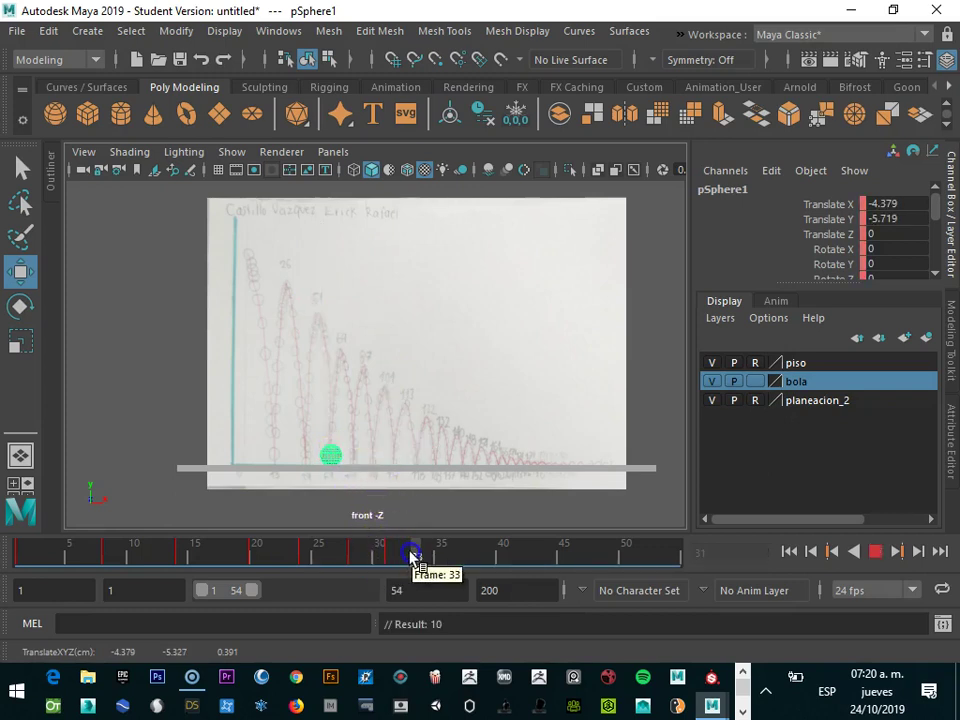
{"action": "left_click_drag", "start_coordinate": [331, 455], "coordinate": [343, 357]}
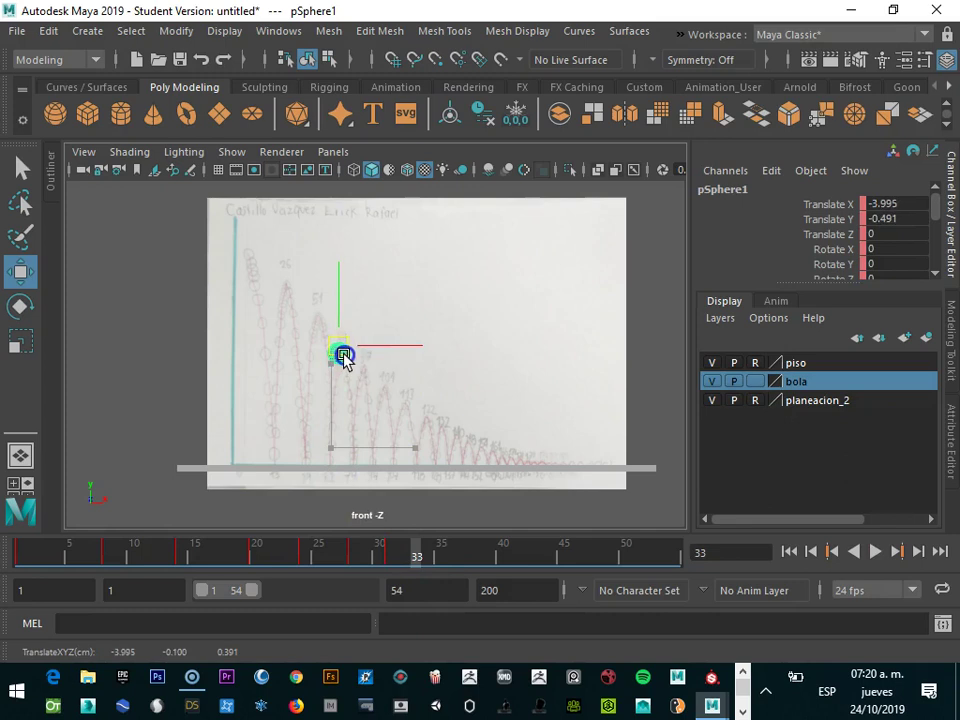
{"action": "key", "text": "s"}
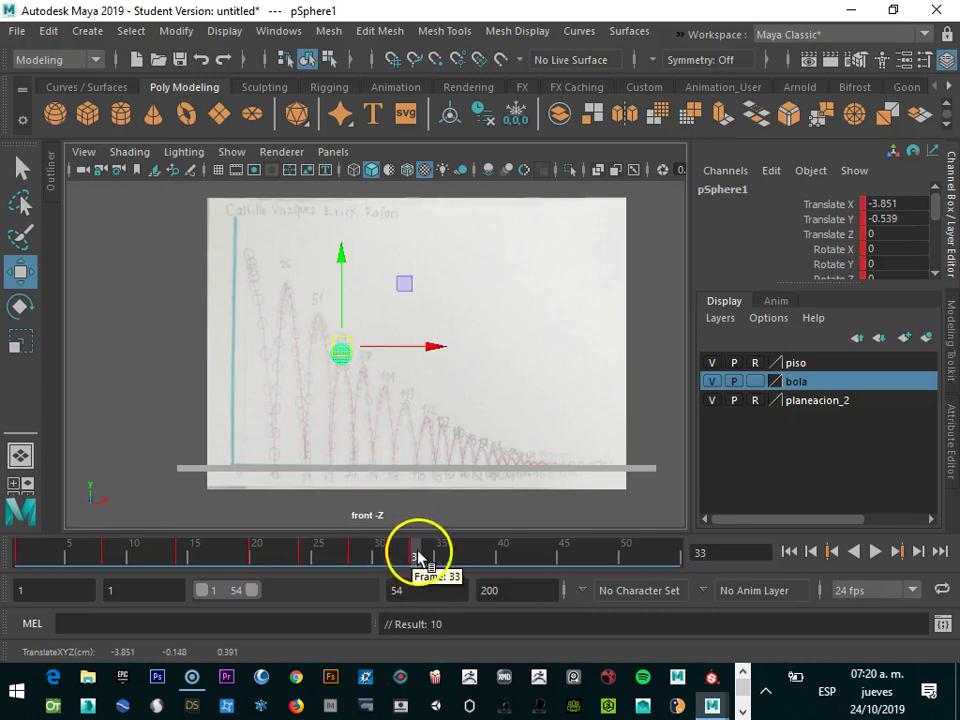
- Key a floor contact at frame 35 and an arc peak at frame 37, then lower the ball to the floor at frame 39
{"action": "left_click_drag", "start_coordinate": [416, 553], "coordinate": [438, 553]}
{"action": "left_click_drag", "start_coordinate": [341, 353], "coordinate": [363, 455]}
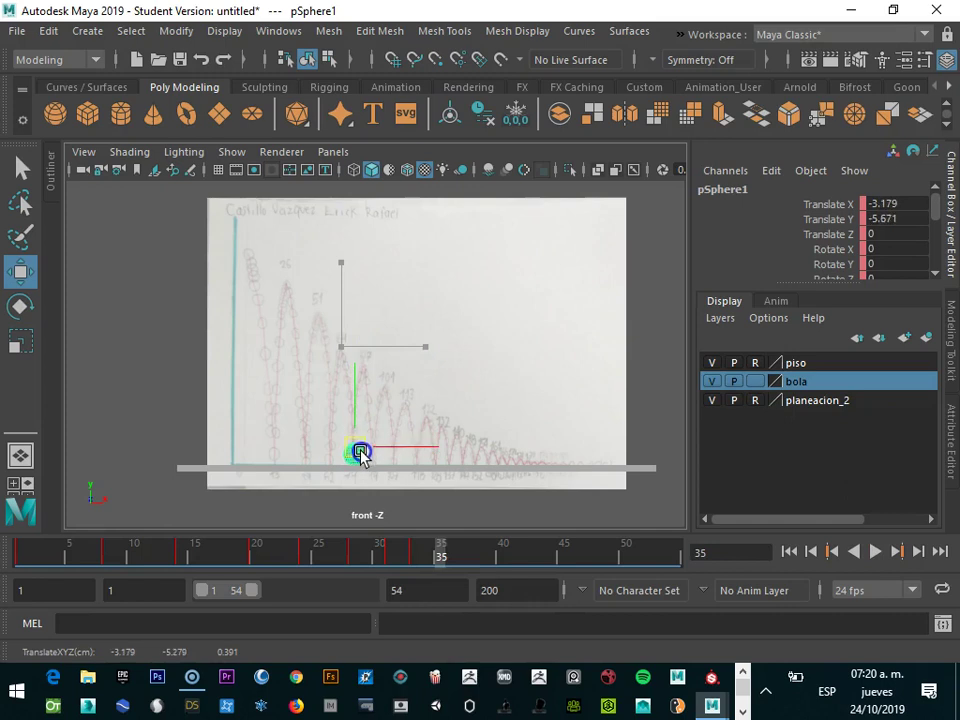
{"action": "key", "text": "s"}
{"action": "left_click_drag", "start_coordinate": [433, 553], "coordinate": [455, 558]}
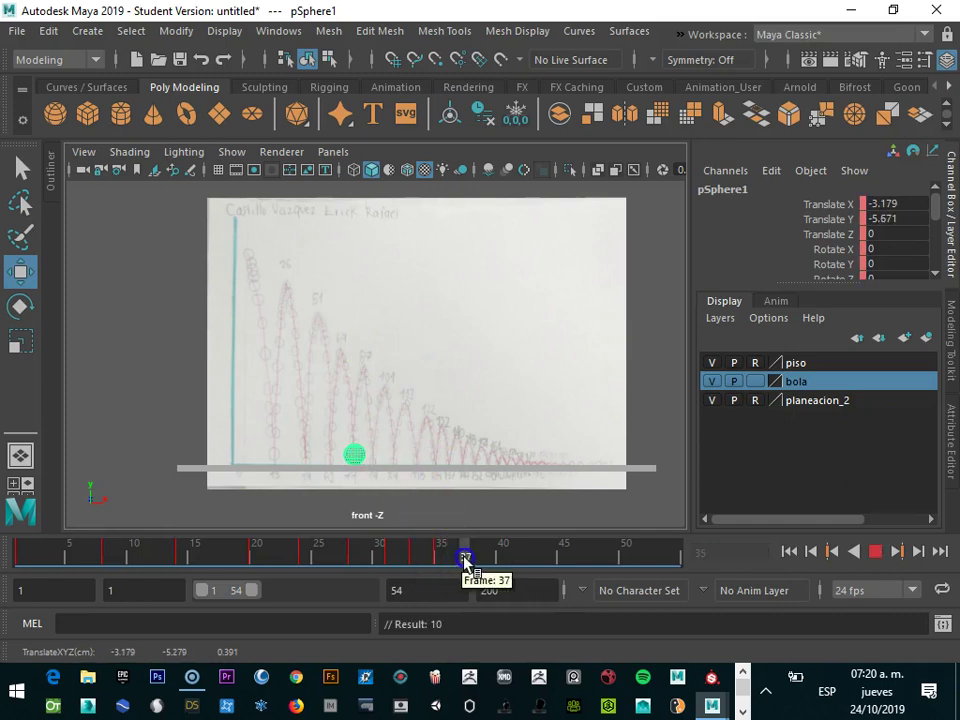
{"action": "left_click_drag", "start_coordinate": [356, 456], "coordinate": [366, 367]}
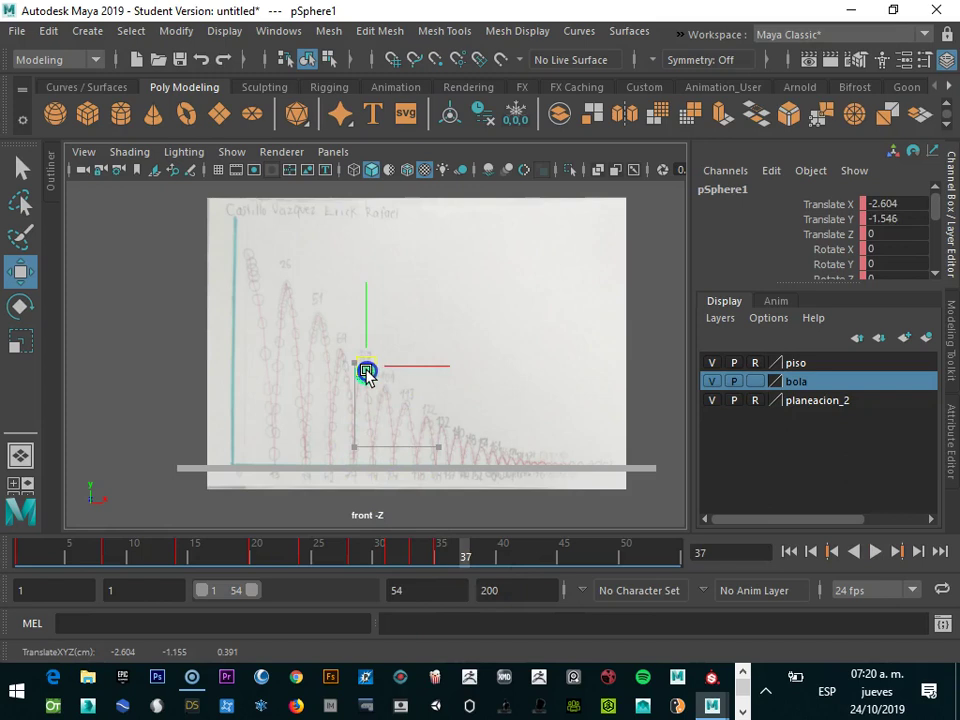
{"action": "key", "text": "s"}
{"action": "left_click_drag", "start_coordinate": [469, 553], "coordinate": [491, 558]}
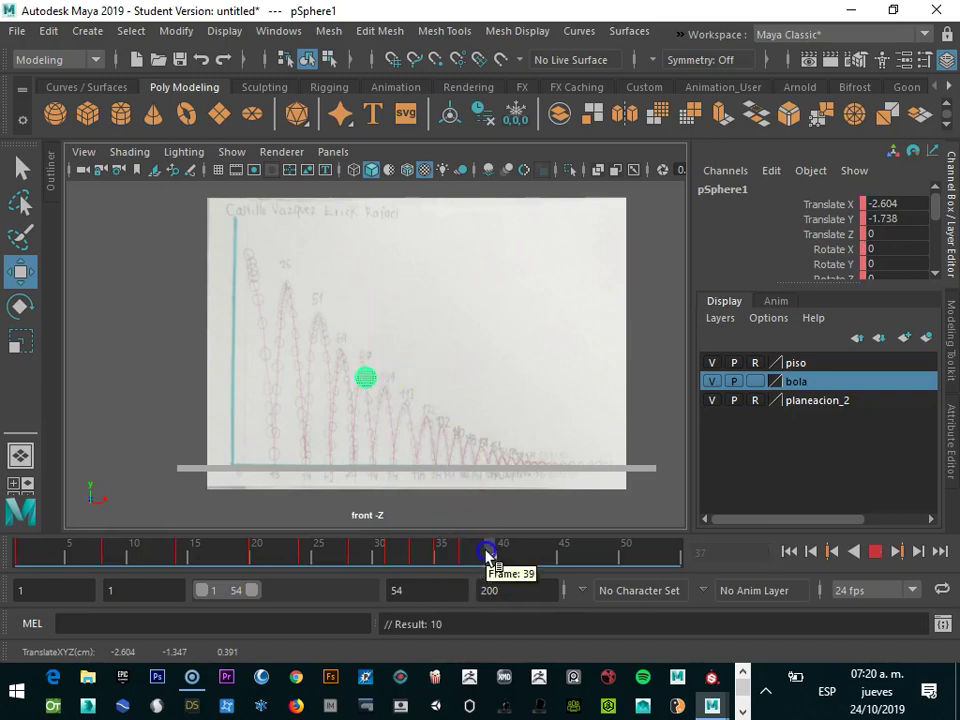
{"action": "left_click_drag", "start_coordinate": [366, 378], "coordinate": [379, 455]}
- Key the floor contacts at frames 39 and 41
{"action": "key", "text": "s"}
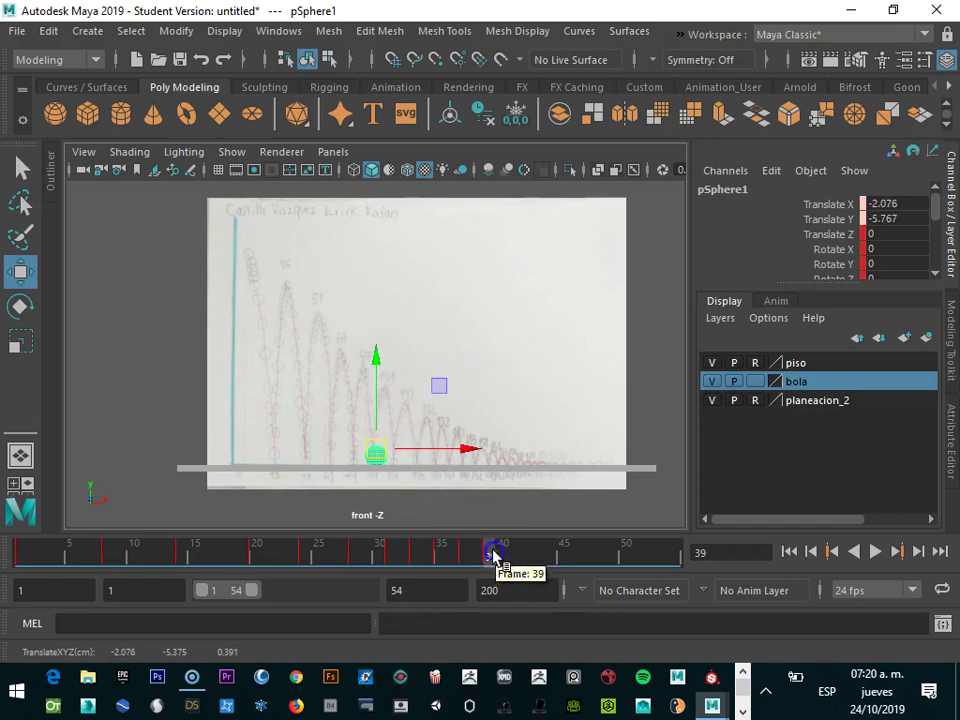
{"action": "left_click_drag", "start_coordinate": [495, 553], "coordinate": [504, 553]}
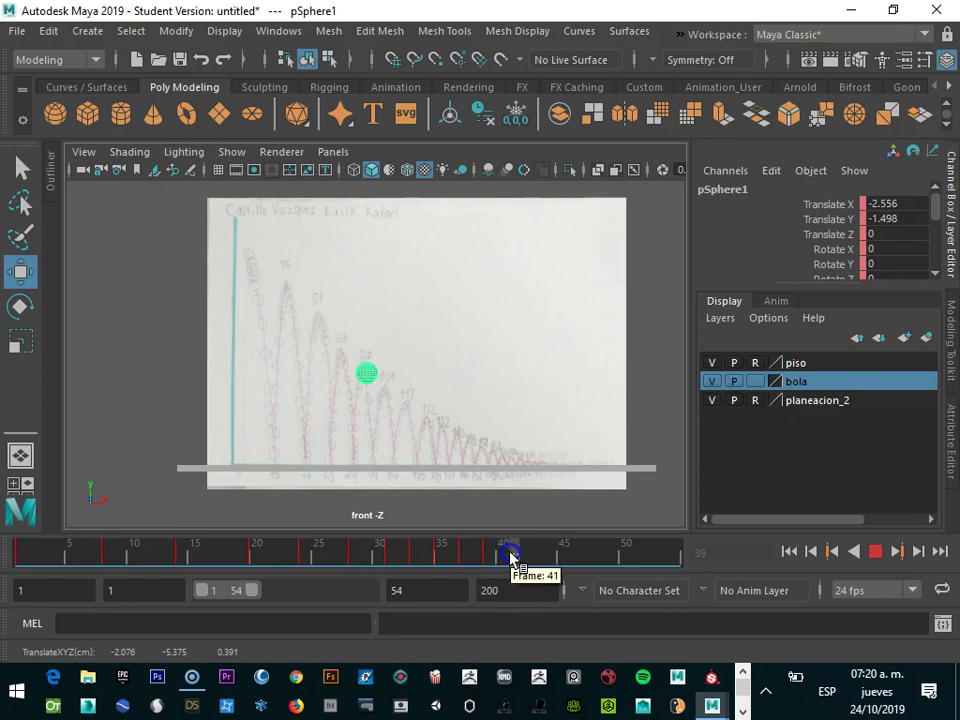
{"action": "left_click_drag", "start_coordinate": [507, 558], "coordinate": [512, 562]}
{"action": "left_click_drag", "start_coordinate": [365, 380], "coordinate": [375, 454]}
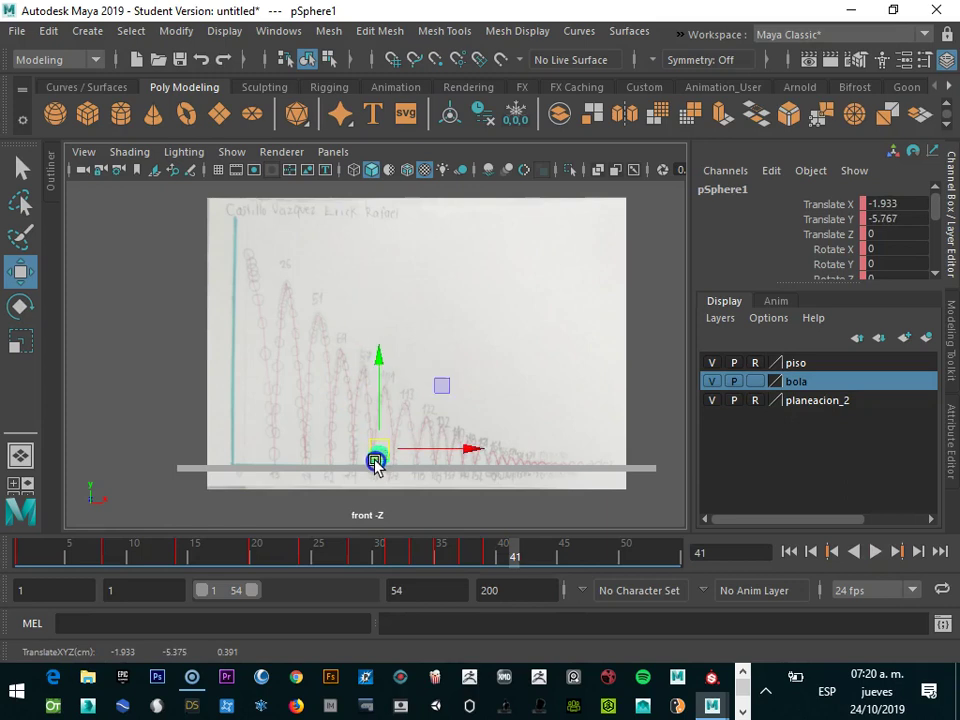
{"action": "key", "text": "s"}
- Lift the ball onto the next arc at frame 42 and key a floor contact at frame 43
{"action": "left_click_drag", "start_coordinate": [510, 553], "coordinate": [530, 555]}
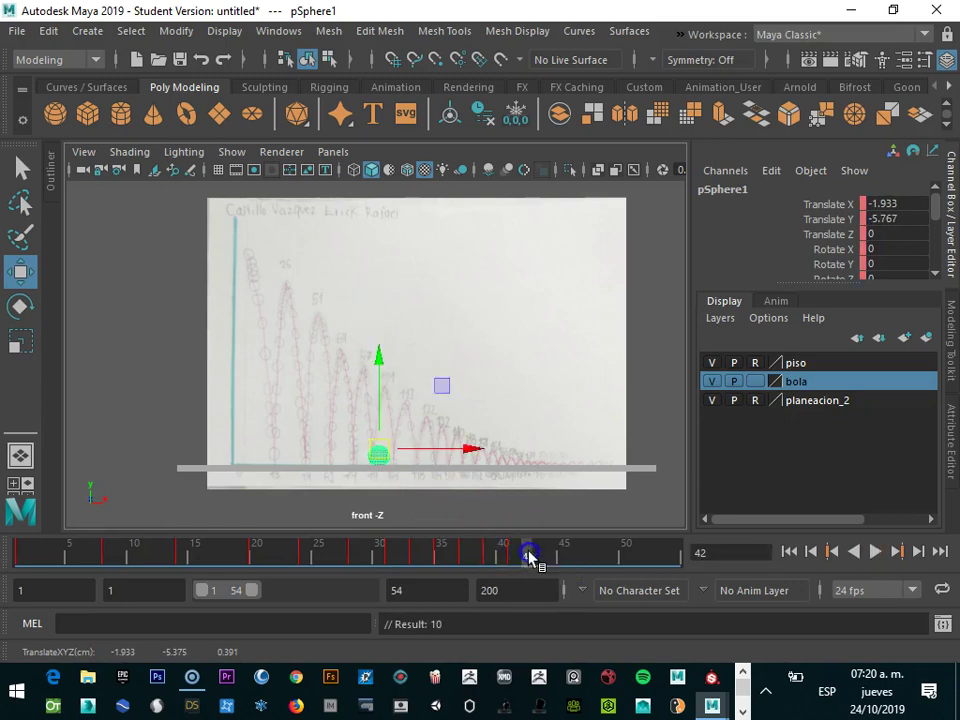
{"action": "left_click", "coordinate": [385, 456]}
{"action": "left_click_drag", "start_coordinate": [385, 456], "coordinate": [390, 393]}
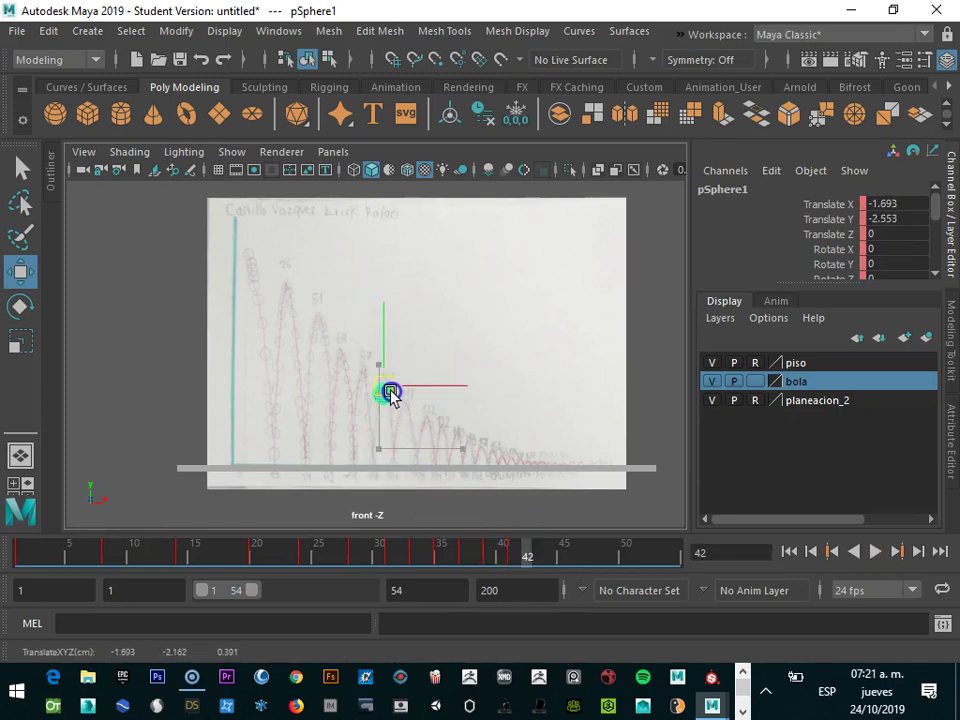
{"action": "left_click", "coordinate": [540, 553]}
{"action": "left_click", "coordinate": [385, 400]}
{"action": "left_click_drag", "start_coordinate": [385, 400], "coordinate": [397, 457]}
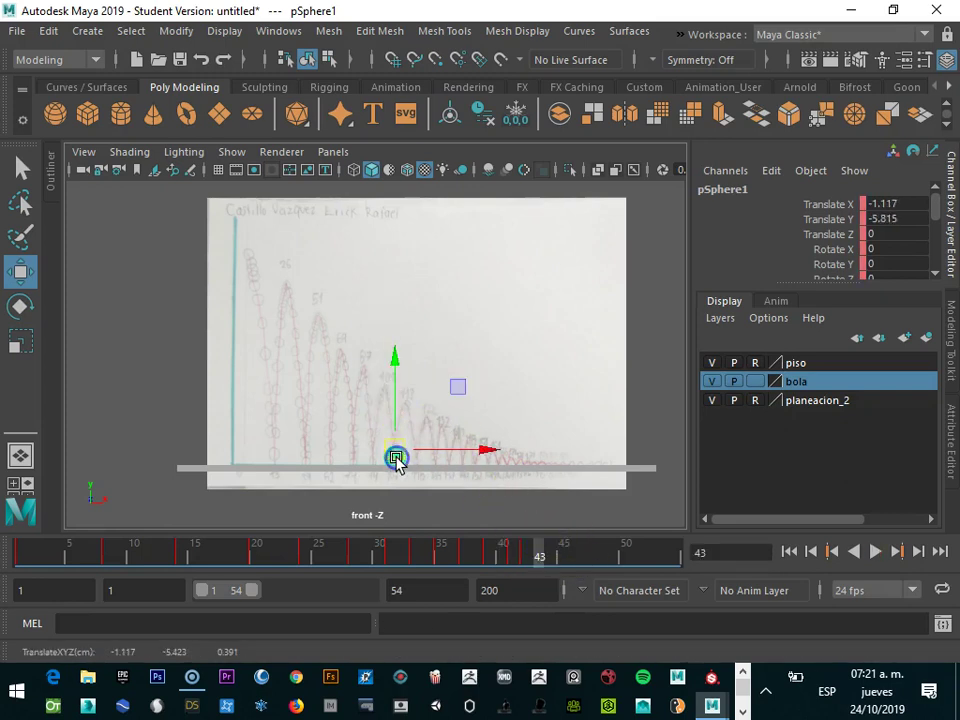
{"action": "key", "text": "s"}
- Raise the ball at frame 44, key a floor contact at frame 45 and a small-arc pose at frame 46
{"action": "left_click", "coordinate": [550, 557]}
{"action": "mouse_move", "coordinate": [422, 467]}
{"action": "left_mouse_down"}
{"action": "mouse_move", "coordinate": [403, 446]}
{"action": "mouse_move", "coordinate": [411, 410]}
{"action": "left_mouse_up"}
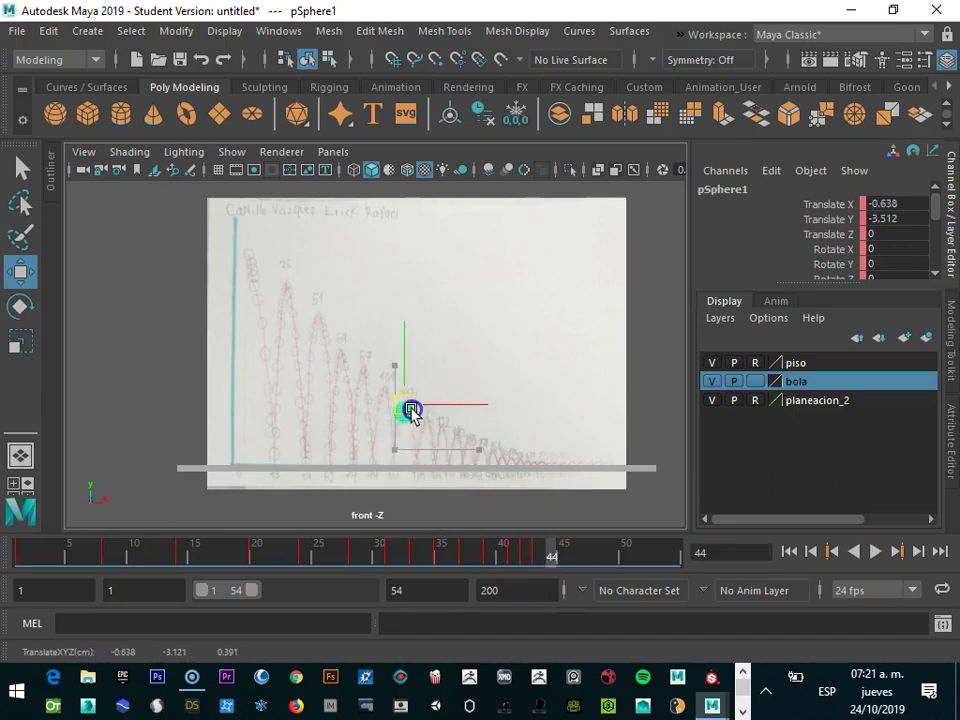
{"action": "left_click_drag", "start_coordinate": [553, 557], "coordinate": [562, 558]}
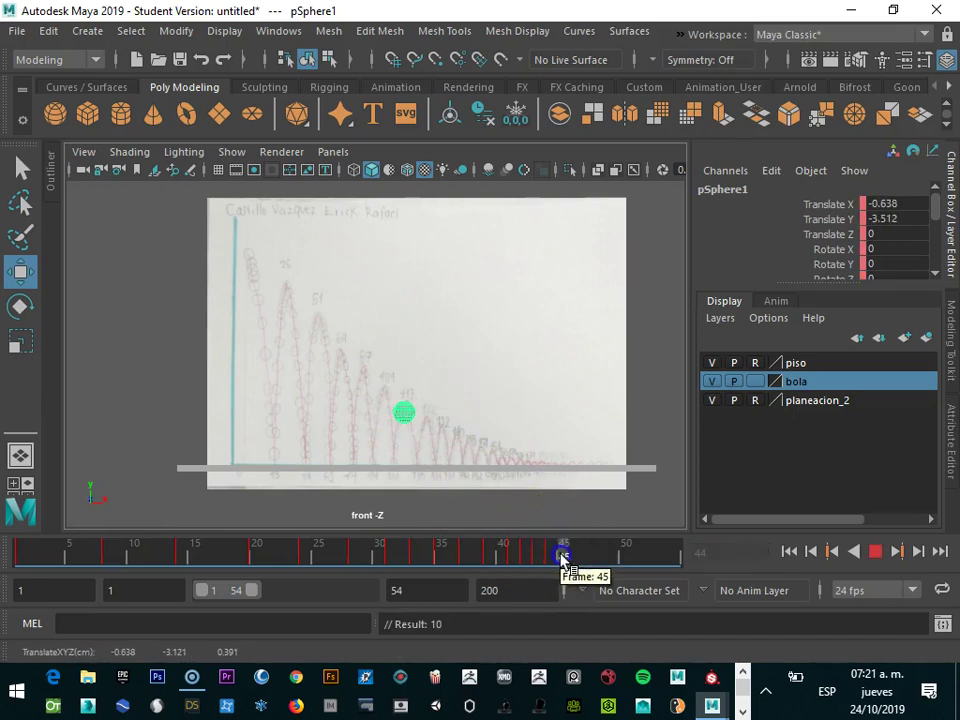
{"action": "left_click_drag", "start_coordinate": [418, 437], "coordinate": [424, 459]}
{"action": "key", "text": "s"}
{"action": "left_click_drag", "start_coordinate": [561, 557], "coordinate": [573, 556]}
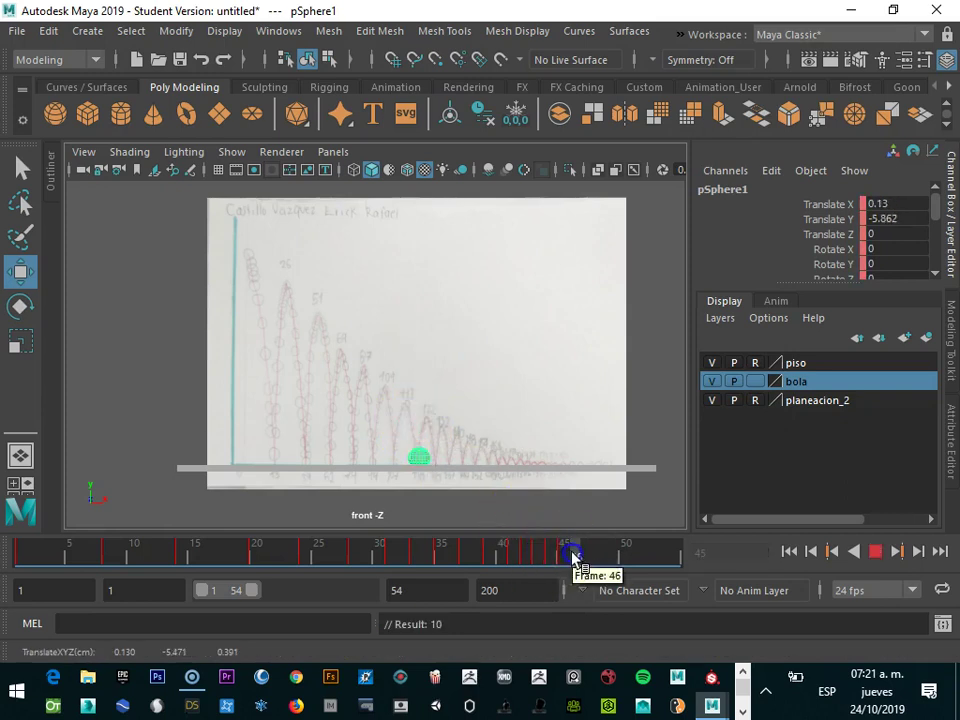
{"action": "left_click_drag", "start_coordinate": [420, 460], "coordinate": [428, 422]}
{"action": "key", "text": "s"}
- Bring the ball down to the floor line at frames 47 and 48, then play back the bounce
{"action": "left_click_drag", "start_coordinate": [574, 561], "coordinate": [589, 557]}
{"action": "left_click", "coordinate": [431, 421]}
{"action": "mouse_move", "coordinate": [431, 421]}
{"action": "left_mouse_down"}
{"action": "mouse_move", "coordinate": [441, 455]}
{"action": "mouse_move", "coordinate": [433, 418]}
{"action": "left_mouse_up"}
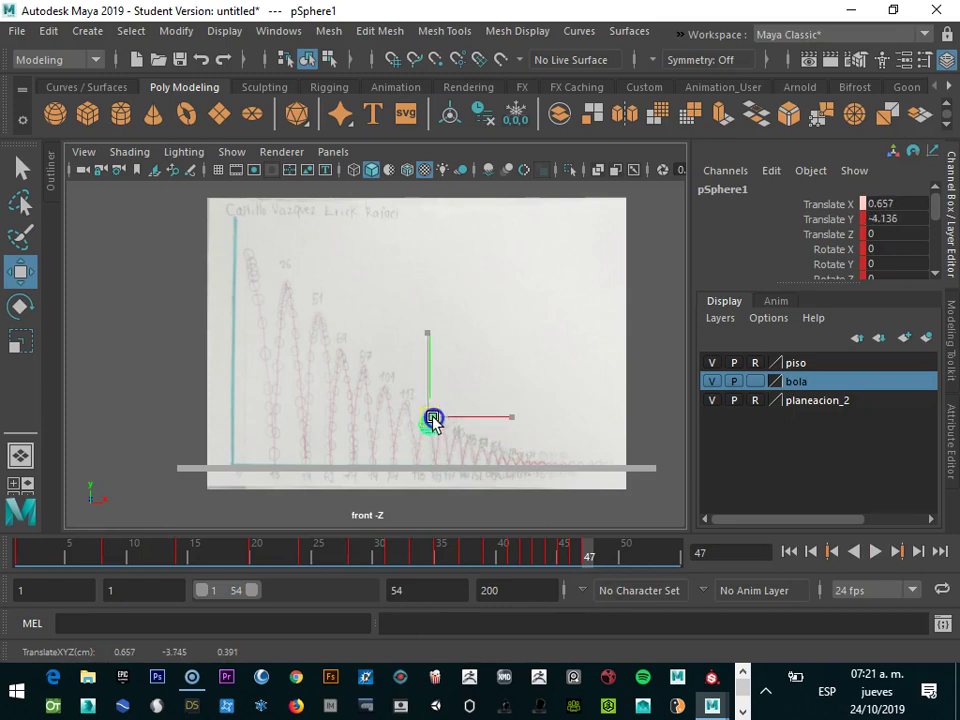
{"action": "left_click_drag", "start_coordinate": [580, 560], "coordinate": [600, 560]}
{"action": "left_click_drag", "start_coordinate": [431, 428], "coordinate": [433, 455]}
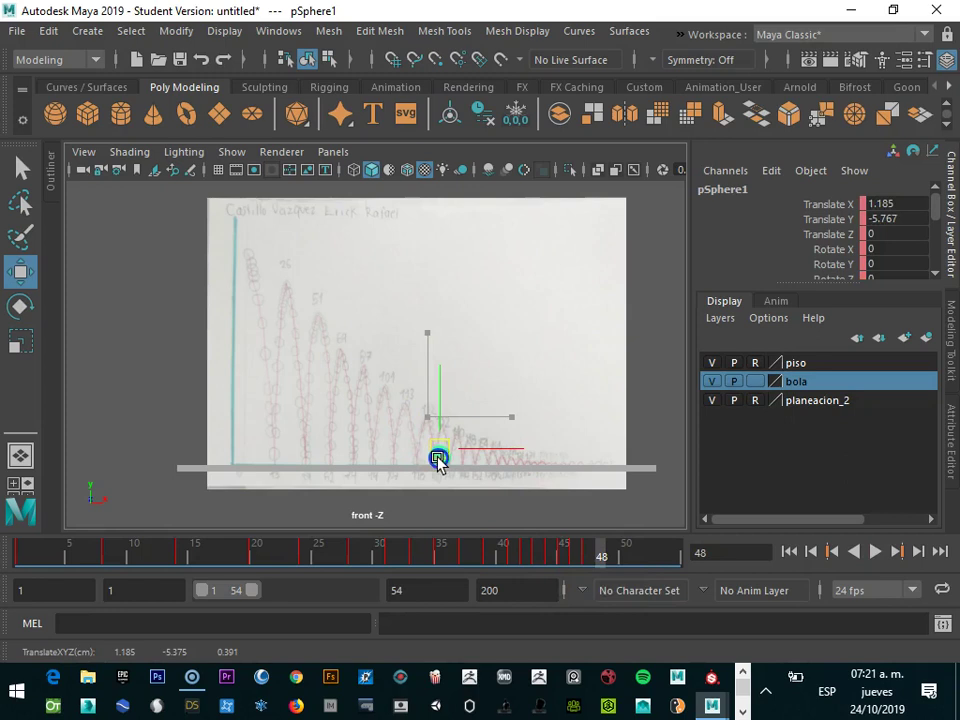
{"action": "mouse_move", "coordinate": [579, 540]}
{"action": "left_mouse_down"}
{"action": "mouse_move", "coordinate": [430, 550]}
{"action": "mouse_move", "coordinate": [247, 503]}
{"action": "mouse_move", "coordinate": [418, 514]}
{"action": "mouse_move", "coordinate": [597, 553]}
{"action": "mouse_move", "coordinate": [536, 553]}
{"action": "mouse_move", "coordinate": [600, 549]}
{"action": "mouse_move", "coordinate": [577, 551]}
{"action": "left_mouse_up"}
- Key a floor contact at frame 47 and a lifted, forward pose at frame 48
{"action": "left_click_drag", "start_coordinate": [561, 551], "coordinate": [587, 551]}
{"action": "left_click", "coordinate": [588, 551]}
{"action": "left_click_drag", "start_coordinate": [437, 434], "coordinate": [444, 465]}
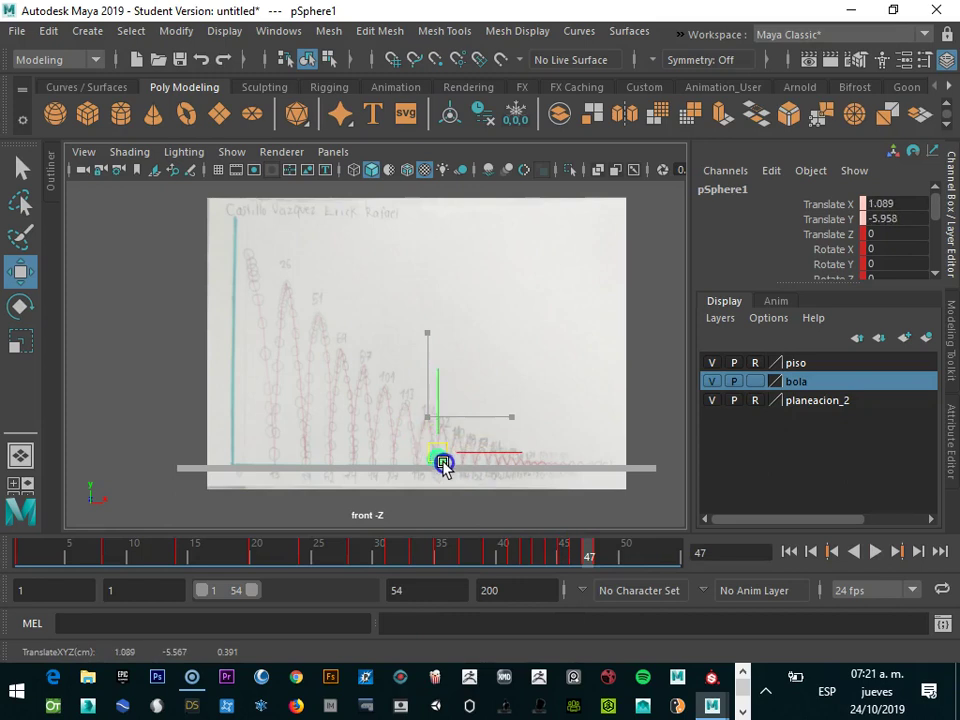
{"action": "key", "text": "s"}
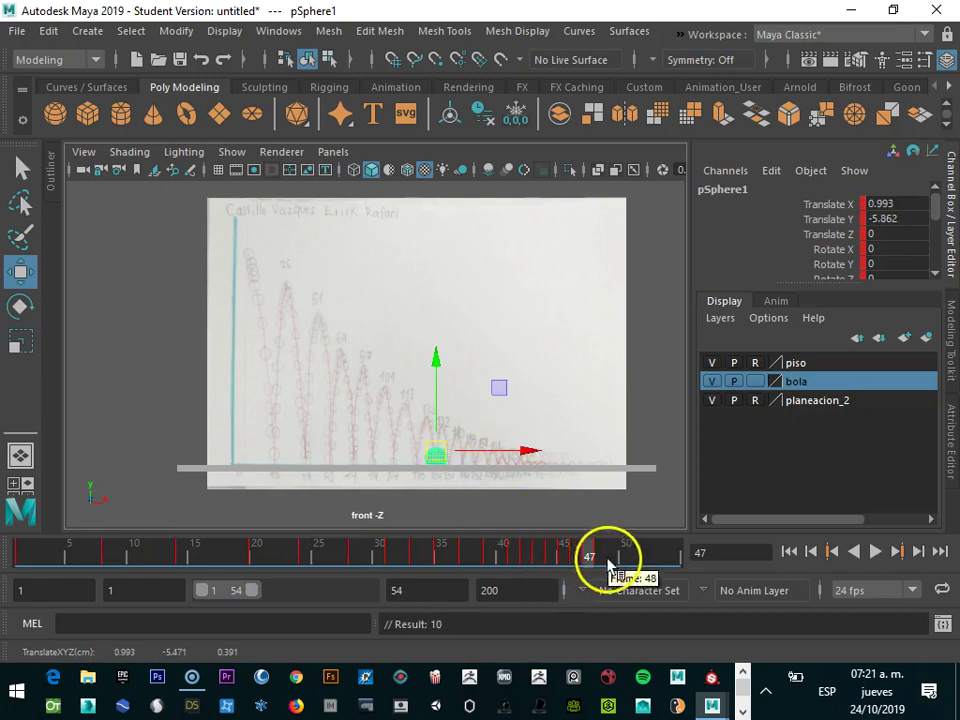
{"action": "left_click_drag", "start_coordinate": [593, 551], "coordinate": [598, 553]}
{"action": "left_click", "coordinate": [437, 458]}
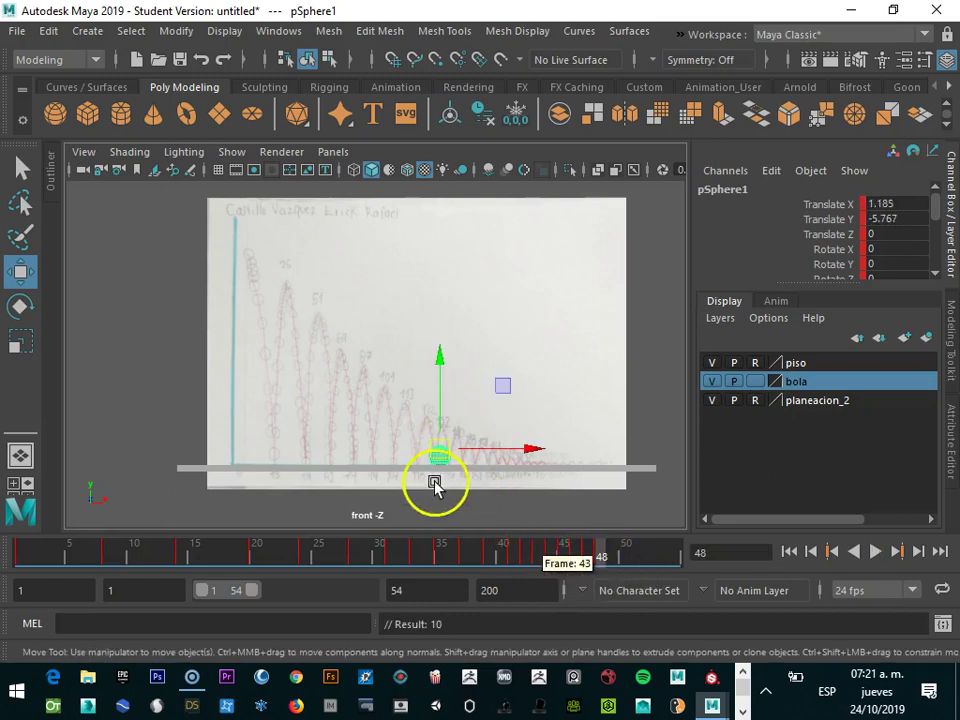
{"action": "left_click_drag", "start_coordinate": [437, 461], "coordinate": [446, 447]}
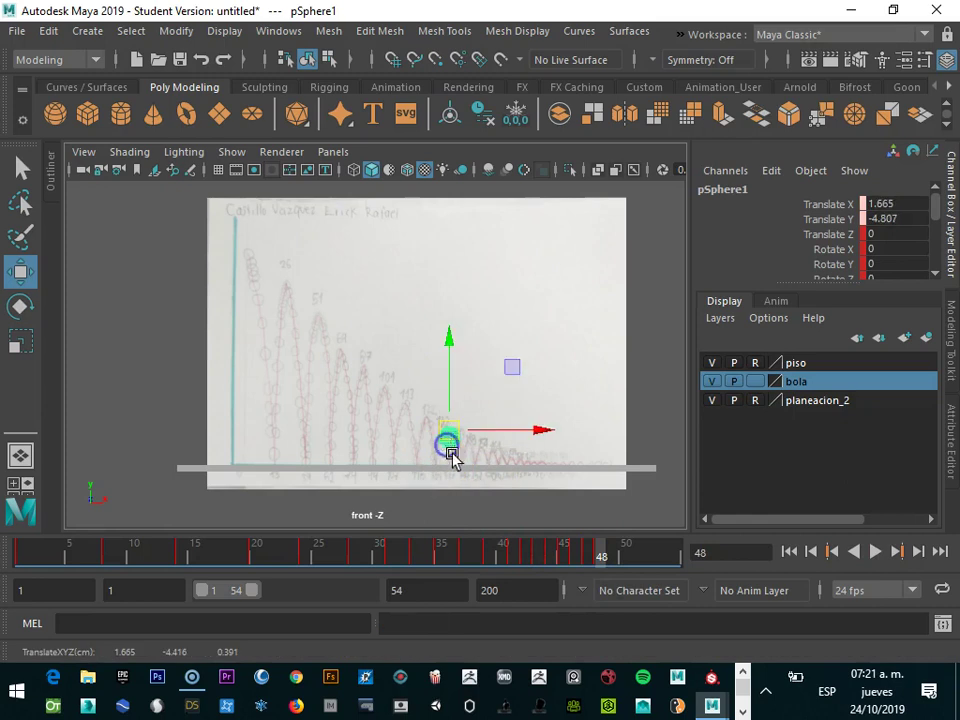
{"action": "key", "text": "s"}
- Key tiny settling bounces for the ball from frame 49 through frame 53
{"action": "left_click", "coordinate": [613, 552]}
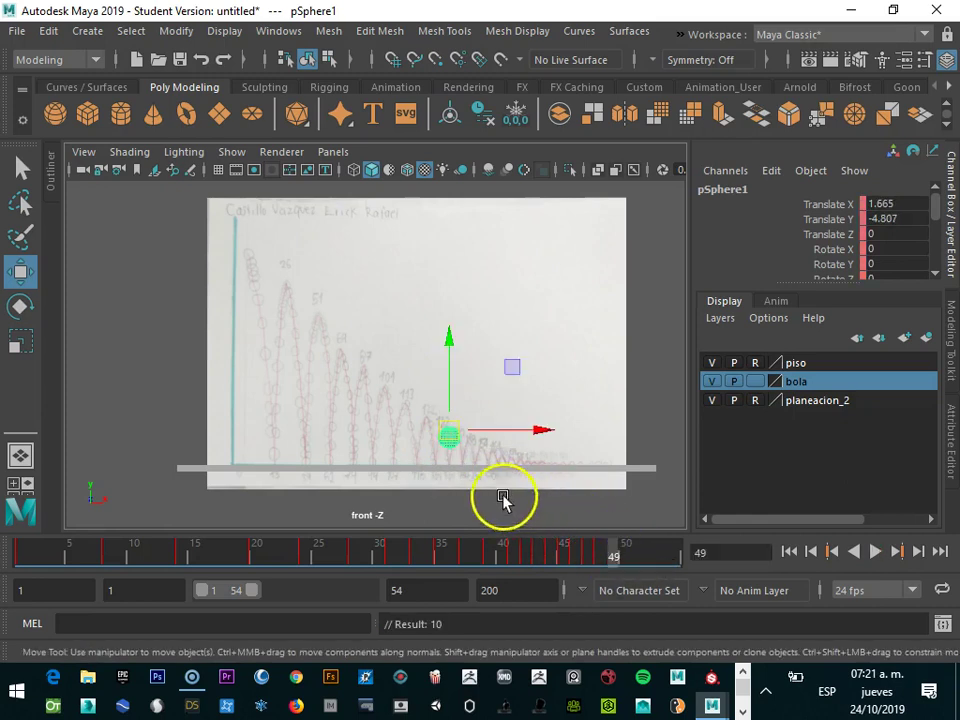
{"action": "left_click_drag", "start_coordinate": [449, 441], "coordinate": [458, 461]}
{"action": "left_click", "coordinate": [624, 556]}
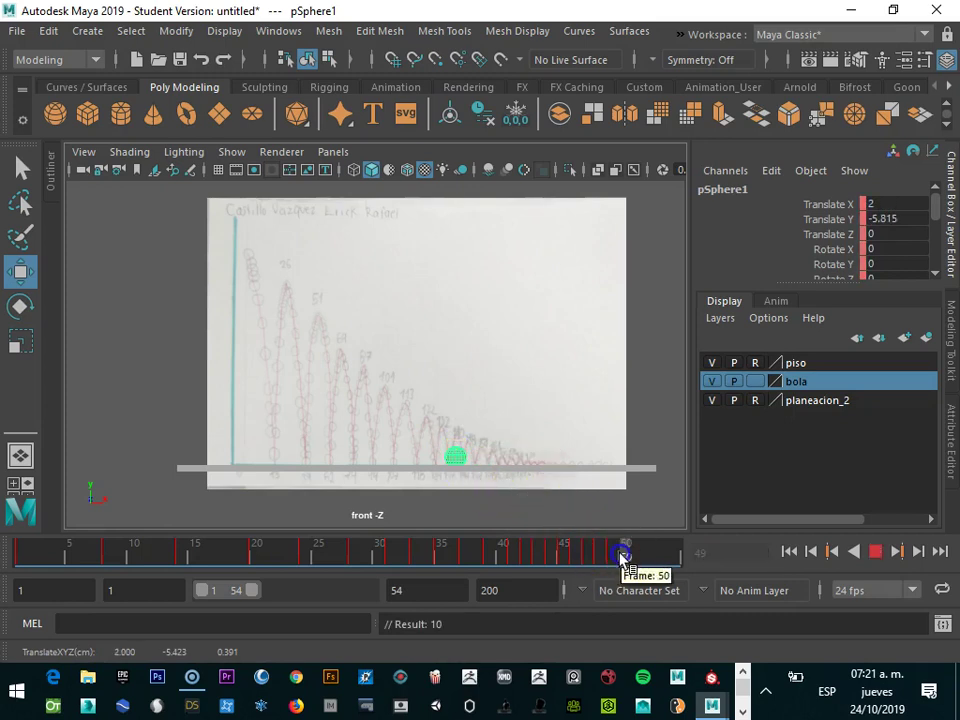
{"action": "left_click_drag", "start_coordinate": [456, 456], "coordinate": [460, 446]}
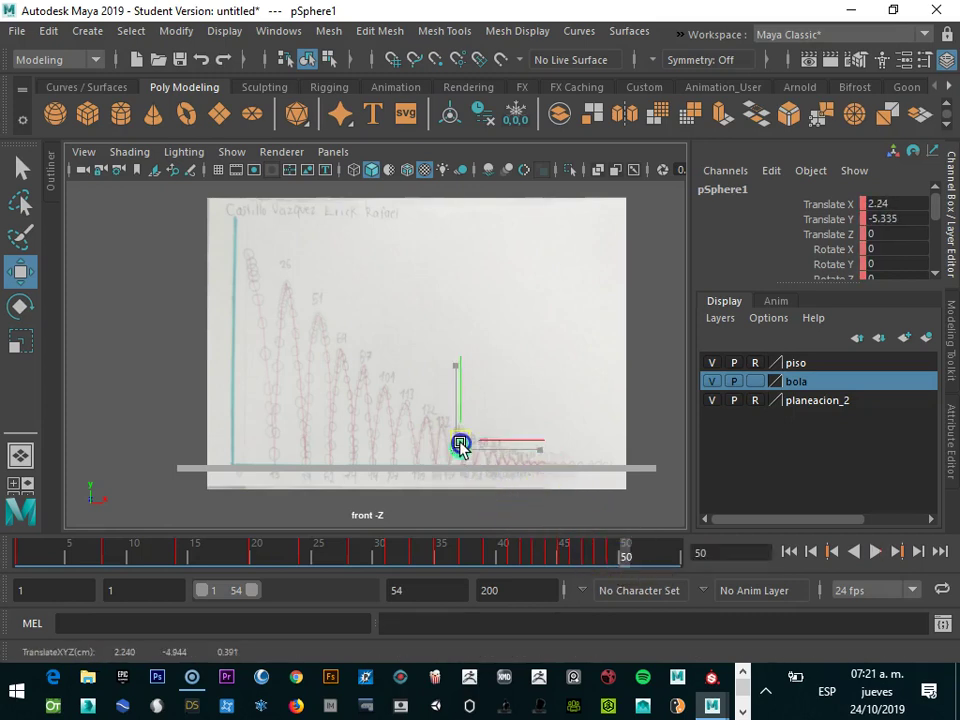
{"action": "key", "text": "s"}
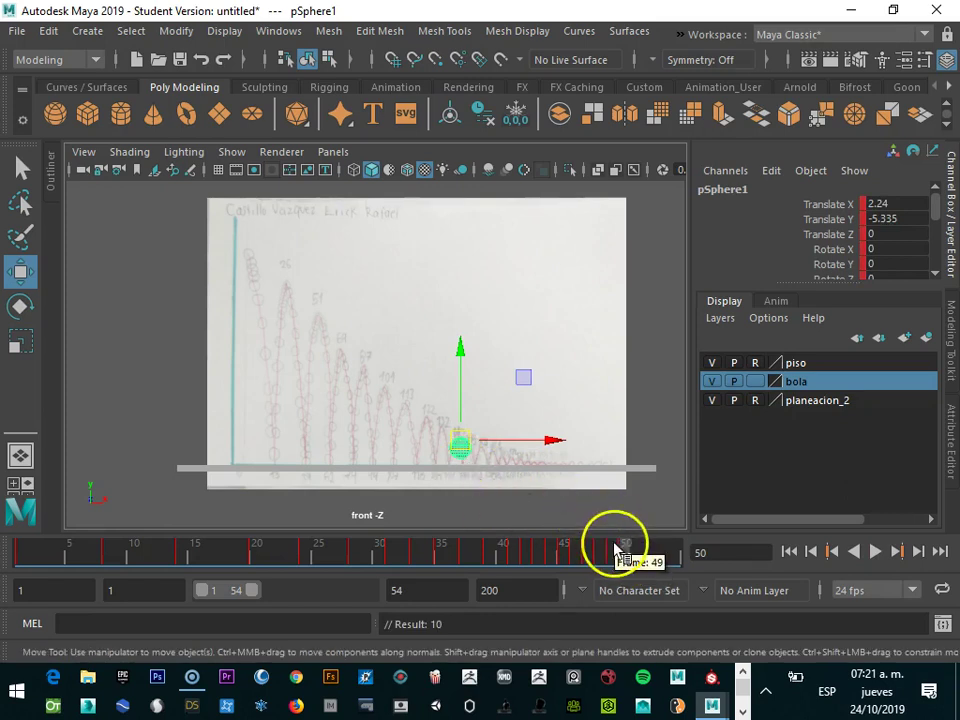
{"action": "left_click", "coordinate": [634, 557]}
{"action": "left_click_drag", "start_coordinate": [461, 451], "coordinate": [469, 457]}
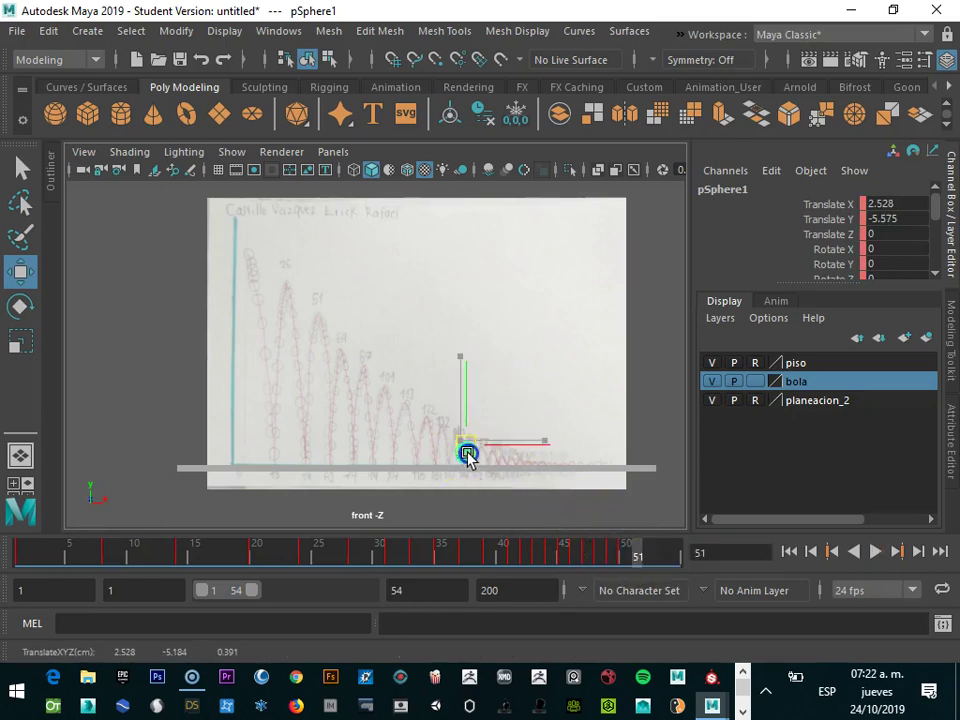
{"action": "left_click", "coordinate": [646, 555]}
{"action": "left_click_drag", "start_coordinate": [470, 457], "coordinate": [475, 449]}
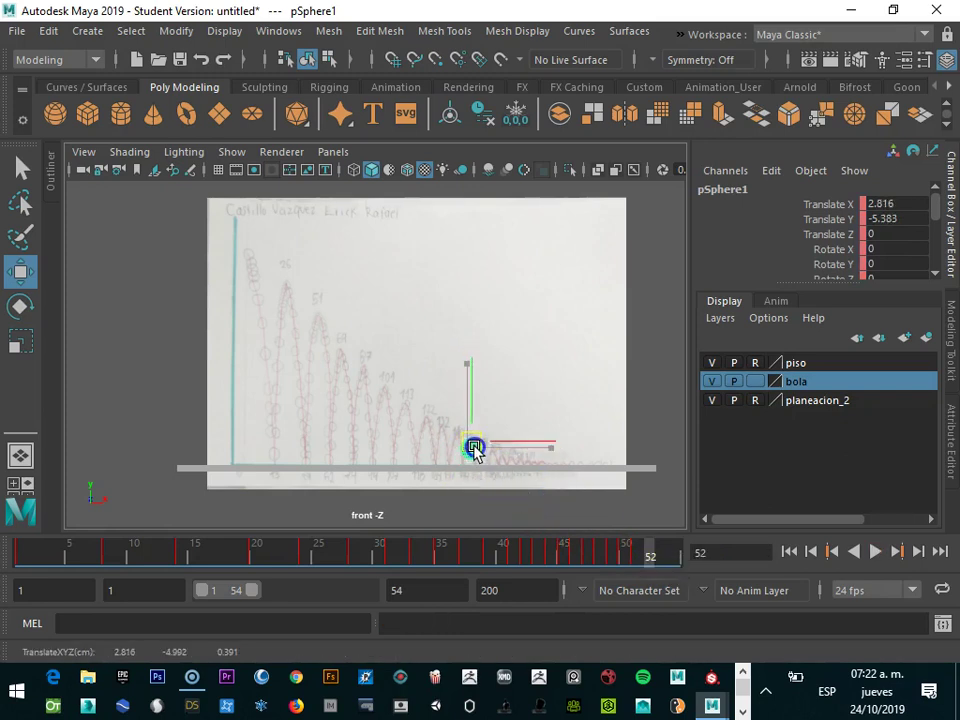
{"action": "left_click", "coordinate": [657, 555]}
{"action": "left_click_drag", "start_coordinate": [472, 450], "coordinate": [475, 457]}
{"action": "key", "text": "s"}
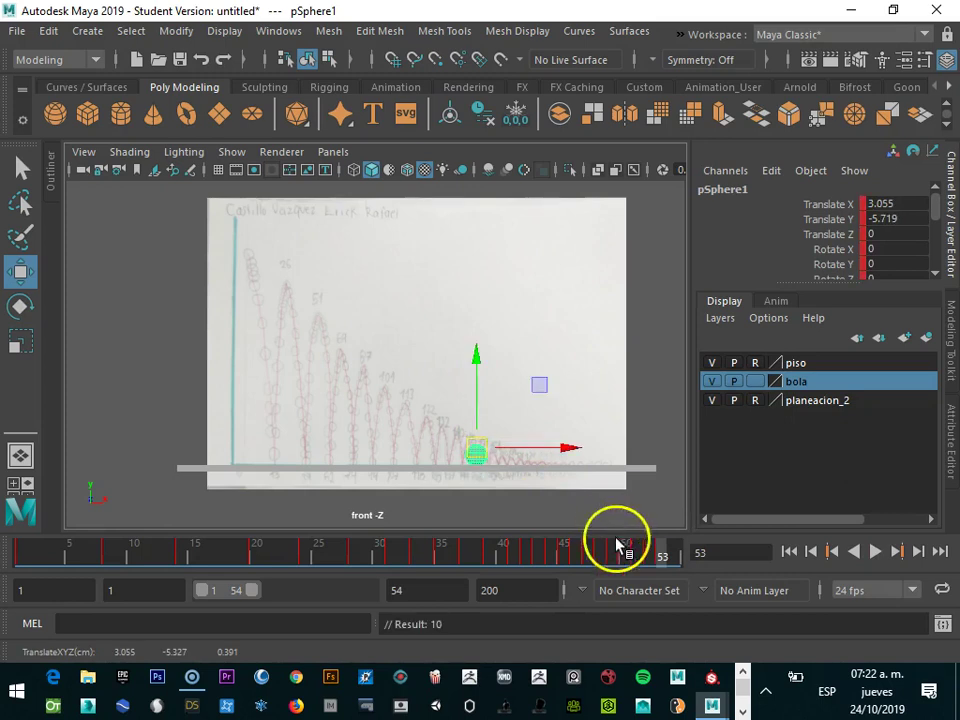
- Extend the timeline and slide the ball to the floor's right end at frame 80
{"action": "left_click_drag", "start_coordinate": [247, 590], "coordinate": [290, 591]}
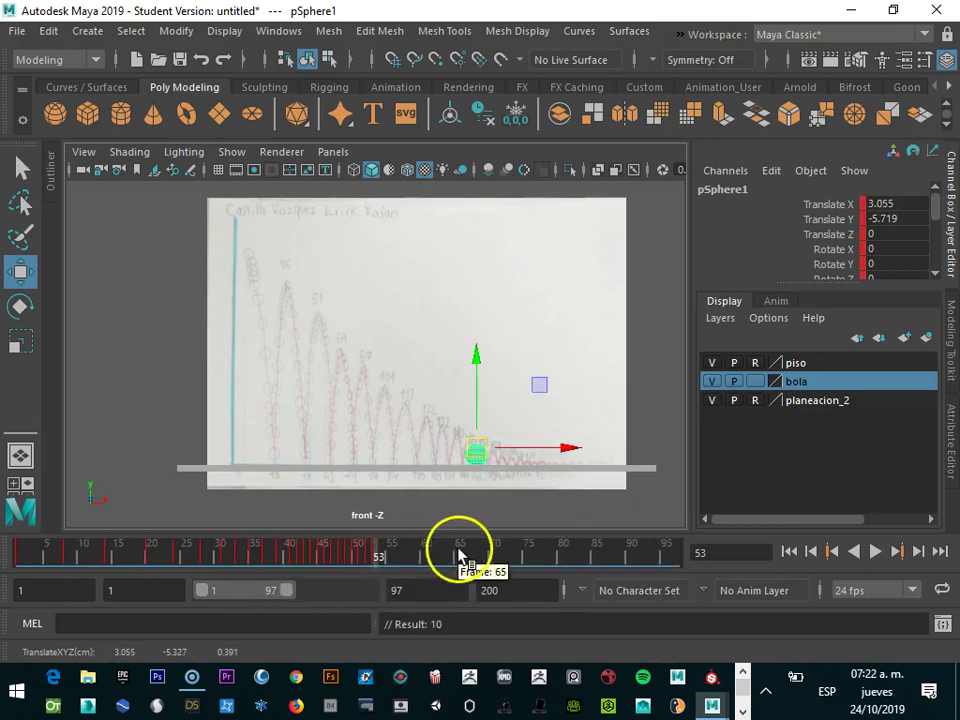
{"action": "left_click", "coordinate": [560, 557]}
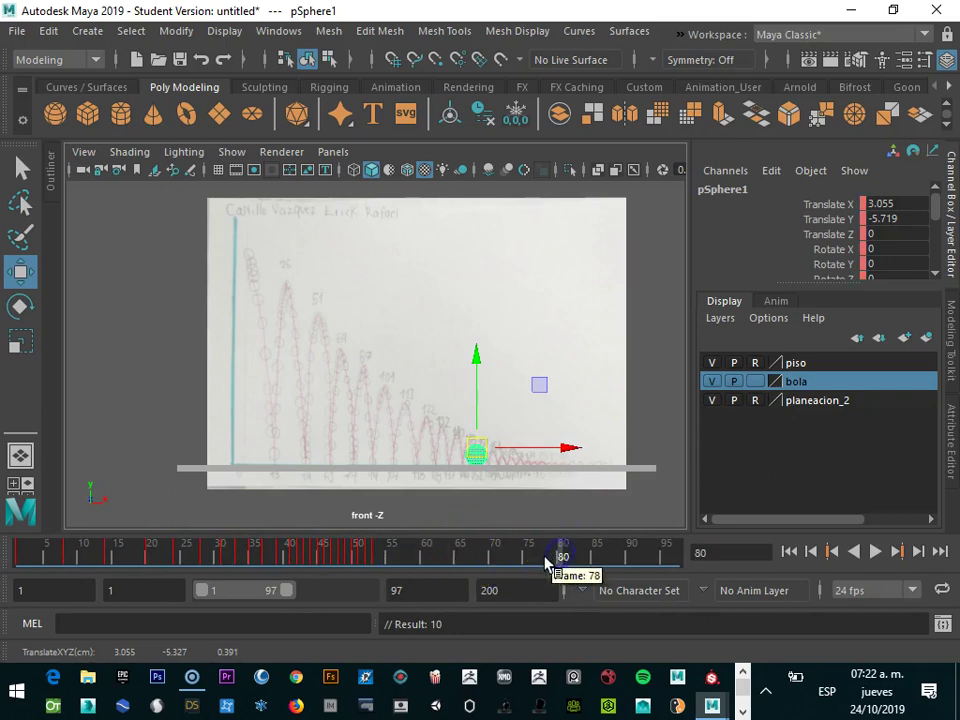
{"action": "left_click_drag", "start_coordinate": [529, 448], "coordinate": [628, 458]}
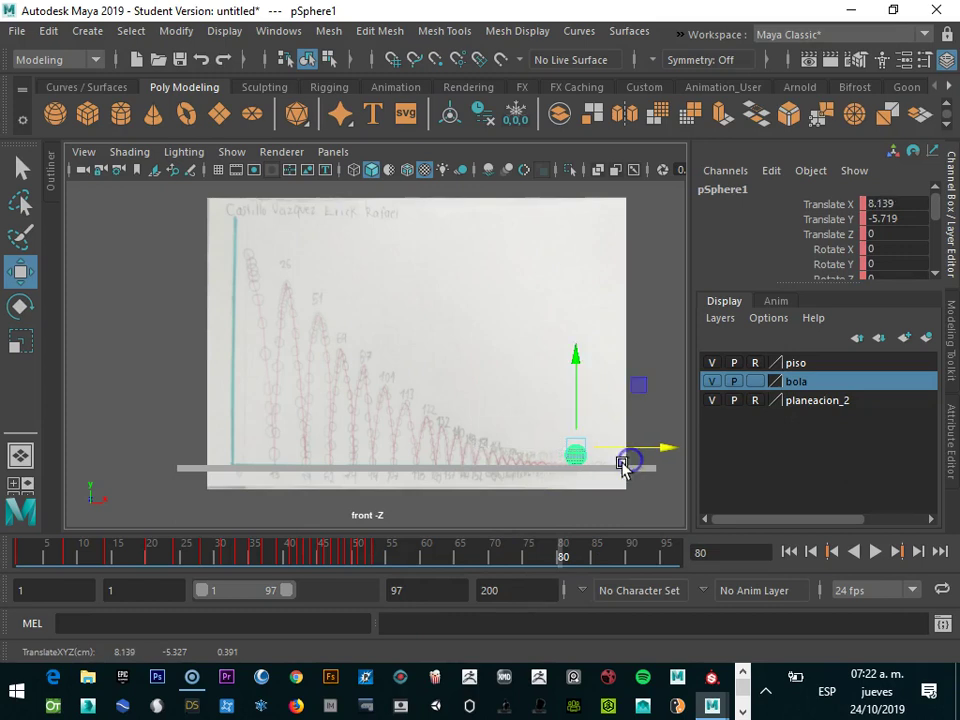
{"action": "mouse_move", "coordinate": [557, 553]}
{"action": "left_mouse_down"}
{"action": "mouse_move", "coordinate": [28, 510]}
{"action": "mouse_move", "coordinate": [399, 531]}
{"action": "mouse_move", "coordinate": [21, 519]}
{"action": "mouse_move", "coordinate": [345, 522]}
{"action": "mouse_move", "coordinate": [204, 521]}
{"action": "mouse_move", "coordinate": [306, 523]}
{"action": "mouse_move", "coordinate": [240, 540]}
{"action": "left_mouse_up"}
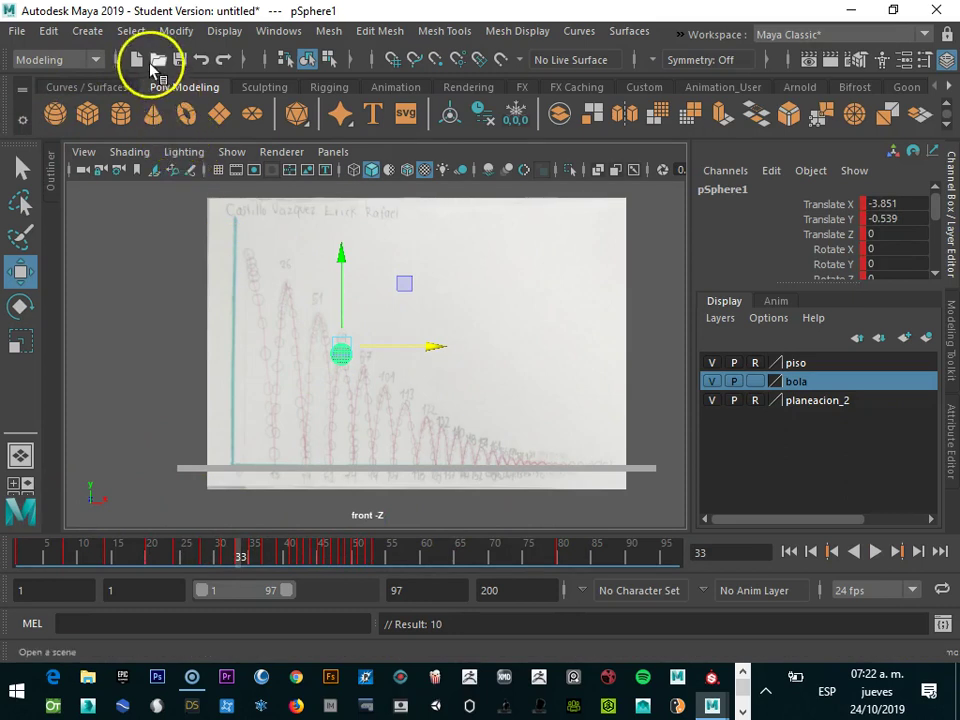
- Switch to the Animation menu set and create motionTrail1 for pSphere1's bounce path
{"action": "left_click", "coordinate": [397, 88]}
{"action": "left_click", "coordinate": [94, 62]}
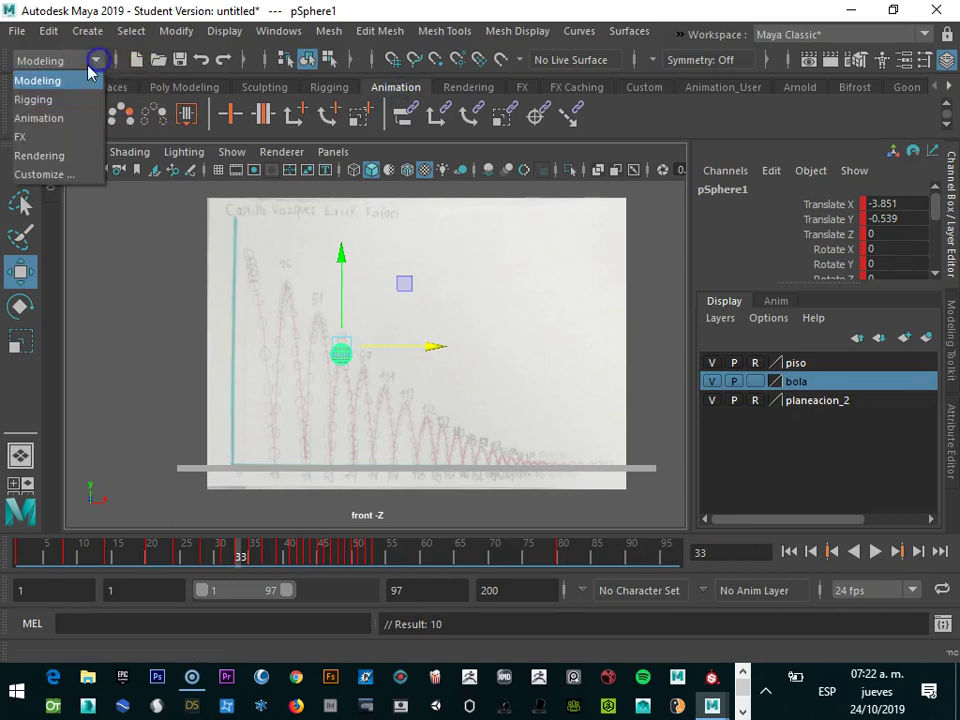
{"action": "left_click", "coordinate": [38, 118]}
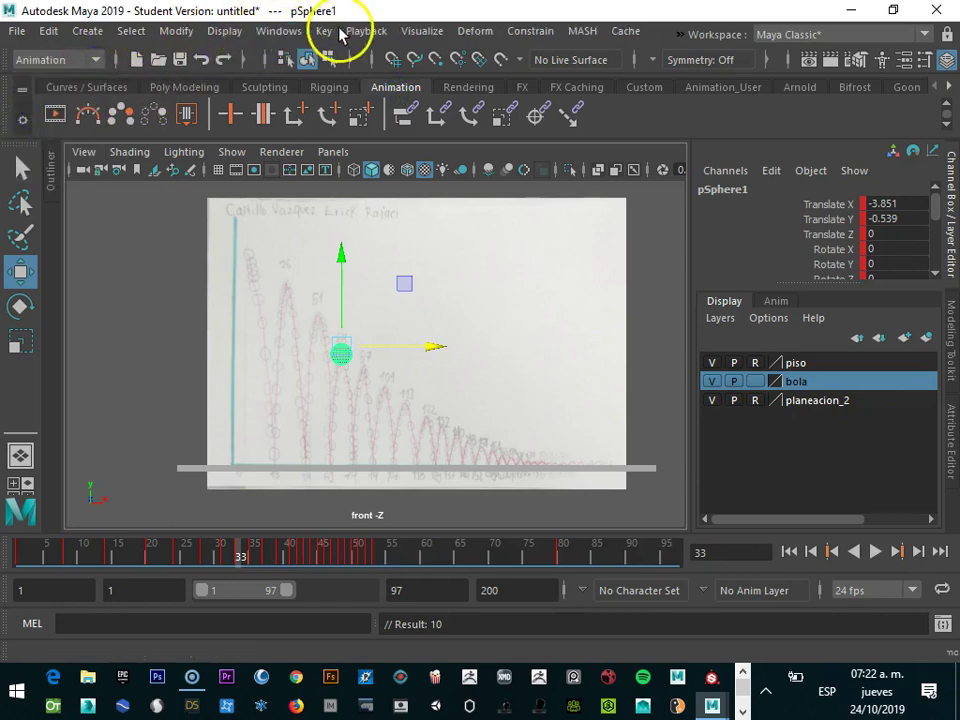
{"action": "left_click", "coordinate": [323, 32]}
{"action": "left_click", "coordinate": [355, 36]}
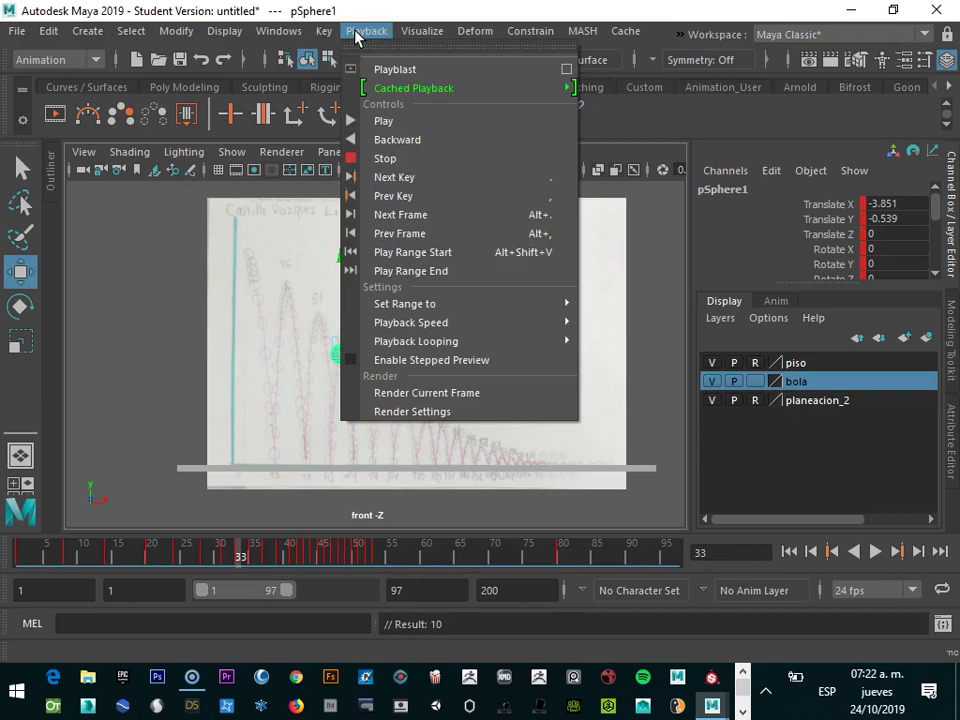
{"action": "left_click", "coordinate": [400, 33]}
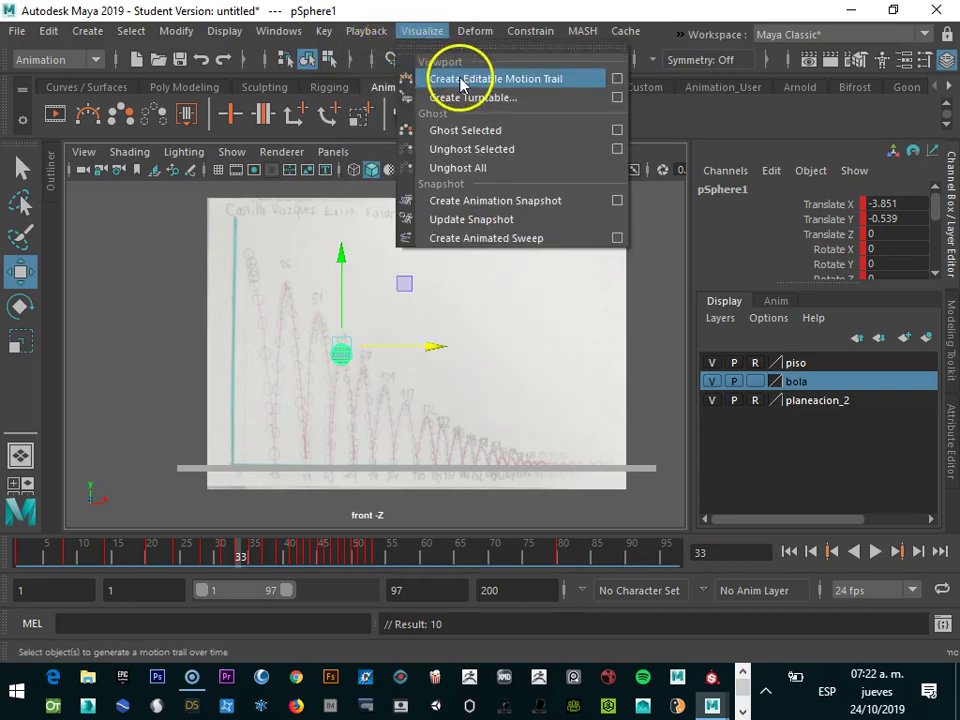
{"action": "left_click", "coordinate": [88, 117]}
{"action": "left_click", "coordinate": [88, 117]}
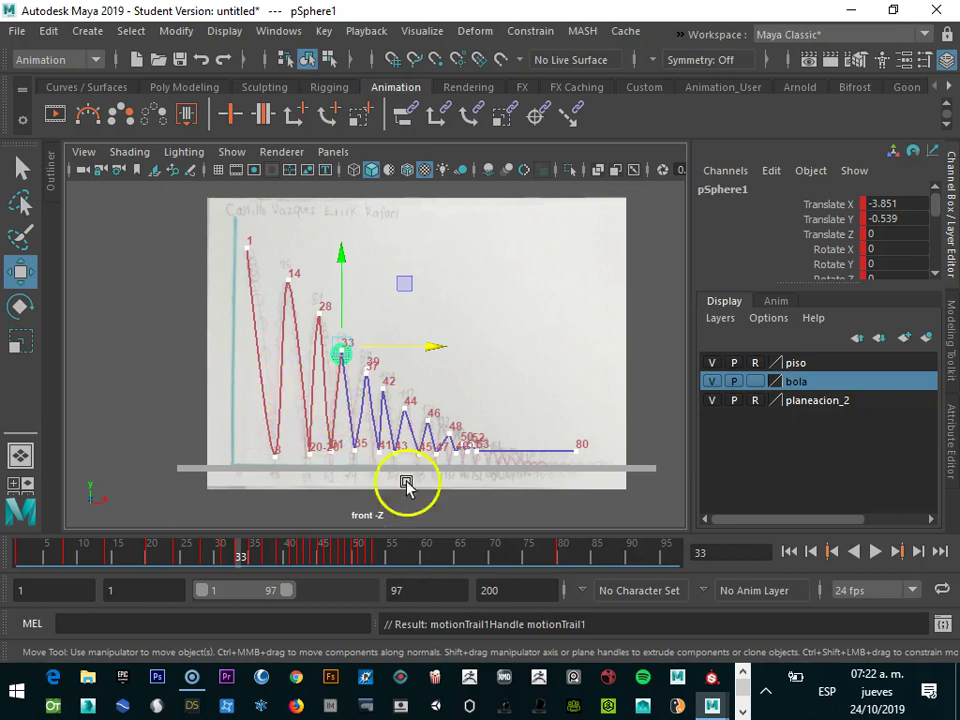
- Nudge the ball slightly left at frame 8, then step through the keys at frames 14 and 20
{"action": "mouse_move", "coordinate": [482, 542]}
{"action": "left_mouse_down"}
{"action": "mouse_move", "coordinate": [21, 525]}
{"action": "mouse_move", "coordinate": [21, 510]}
{"action": "mouse_move", "coordinate": [79, 518]}
{"action": "mouse_move", "coordinate": [68, 520]}
{"action": "left_mouse_up"}
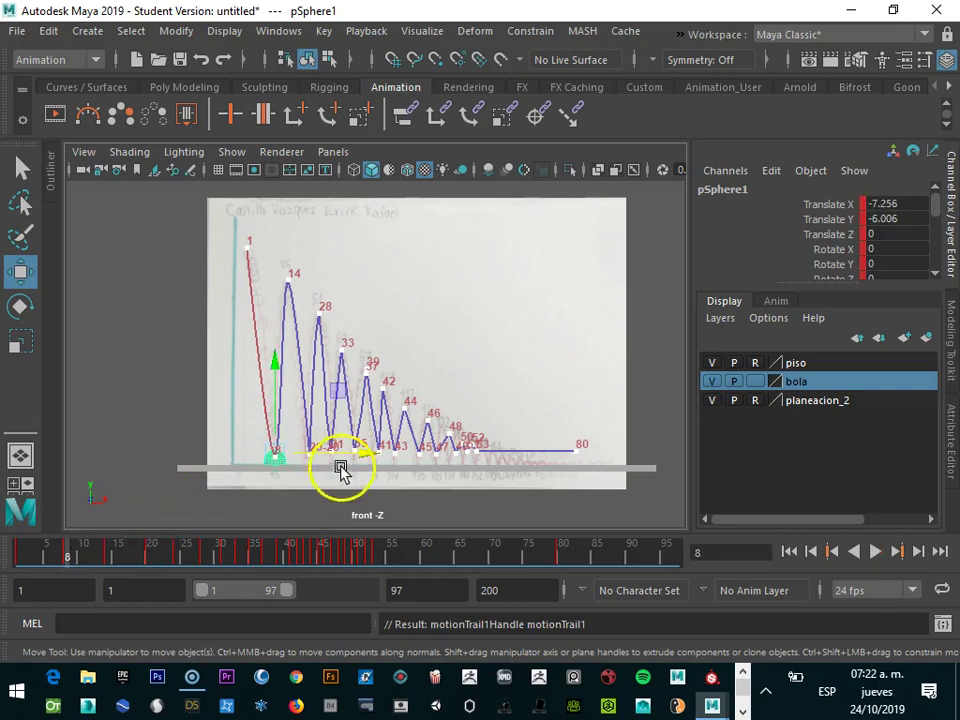
{"action": "left_click_drag", "start_coordinate": [358, 455], "coordinate": [352, 455]}
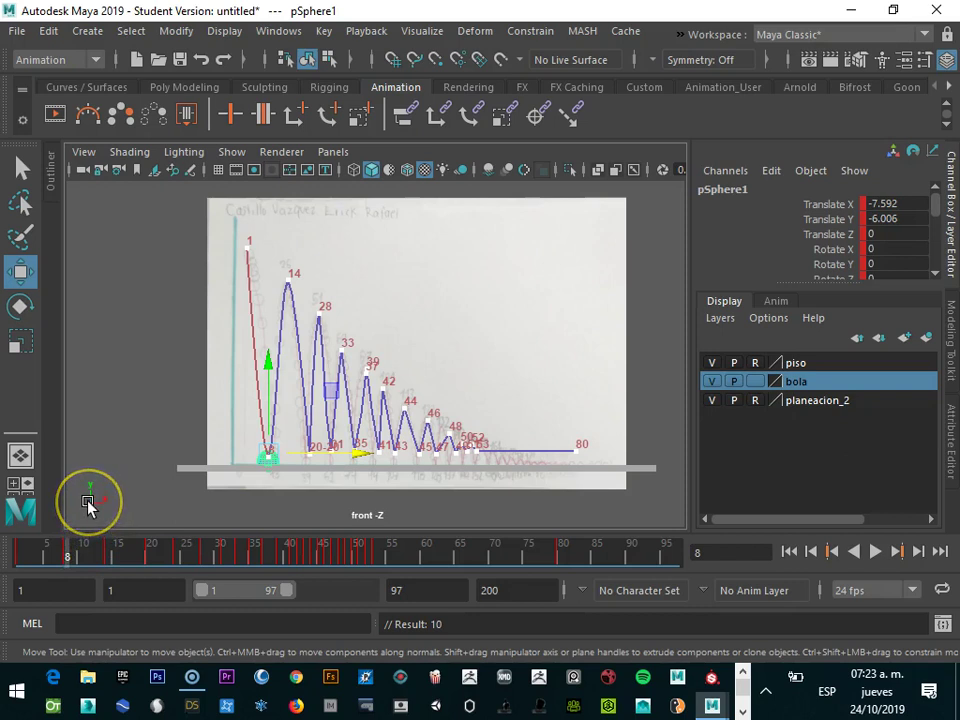
{"action": "key", "text": "period"}
{"action": "key", "text": "period"}
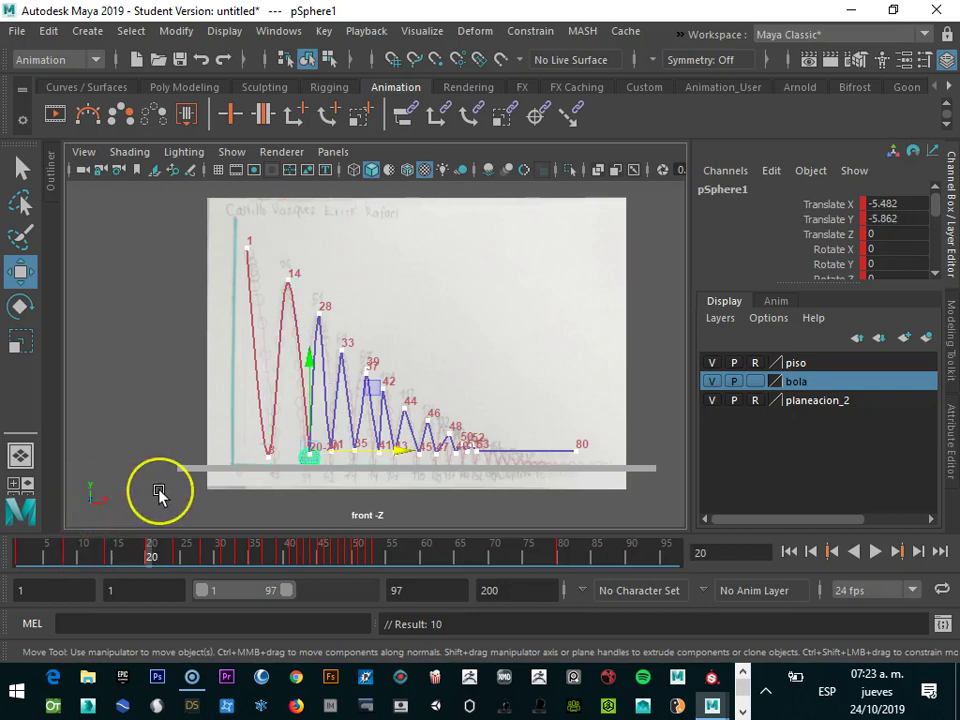
{"action": "key", "text": "period"}
{"action": "key", "text": "period"}
{"action": "key", "text": "period"}
{"action": "key", "text": "period"}
{"action": "key", "text": "period"}
{"action": "key", "text": "period"}
{"action": "key", "text": "period"}
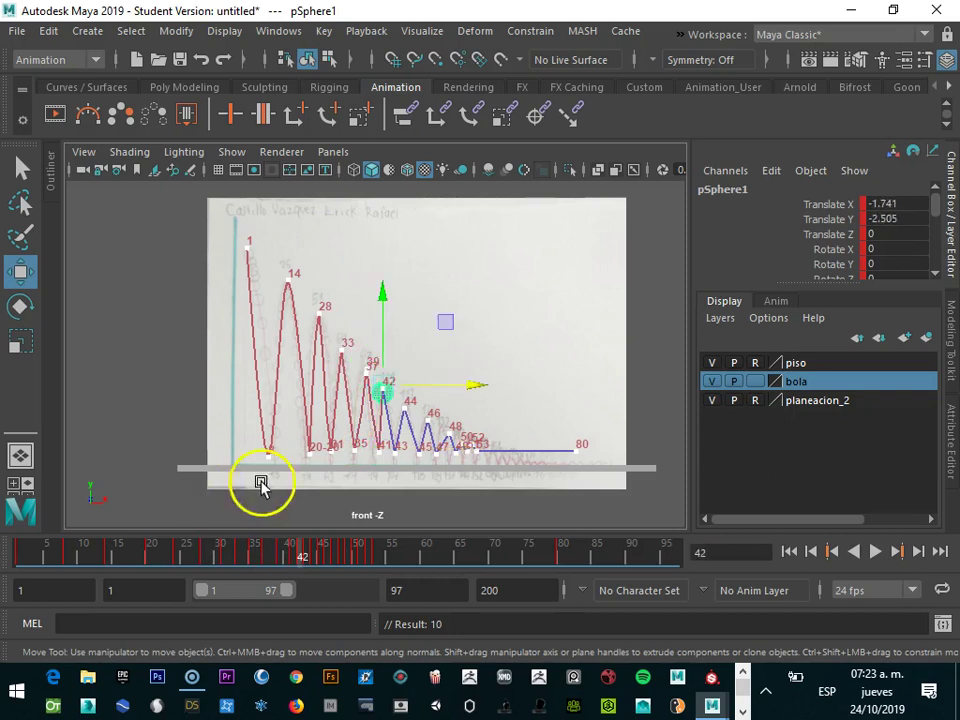
- Re-key the ball at frames 42 and 44, moving the frame-44 peak to X -0.254, Y -3.512
{"action": "left_click_drag", "start_coordinate": [460, 388], "coordinate": [463, 390]}
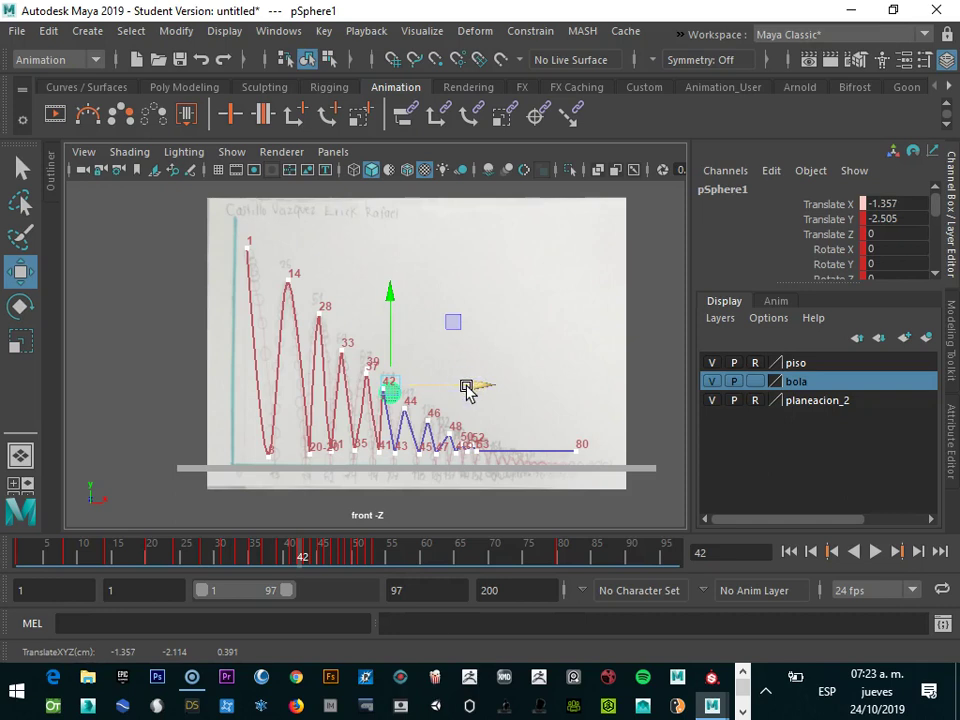
{"action": "key", "text": "s"}
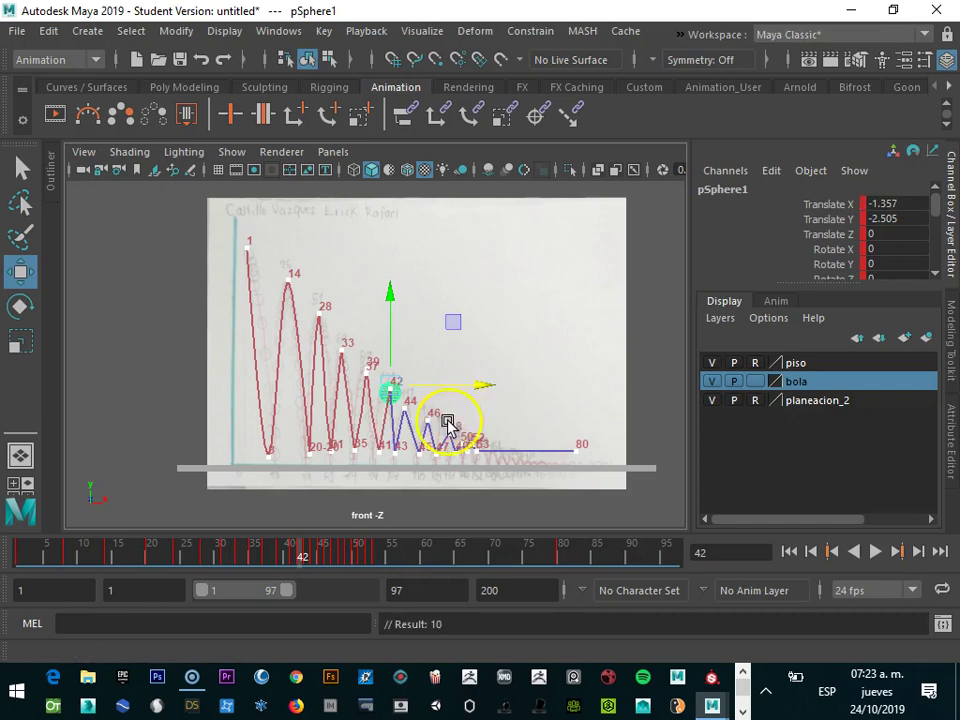
{"action": "key", "text": "period"}
{"action": "key", "text": "period"}
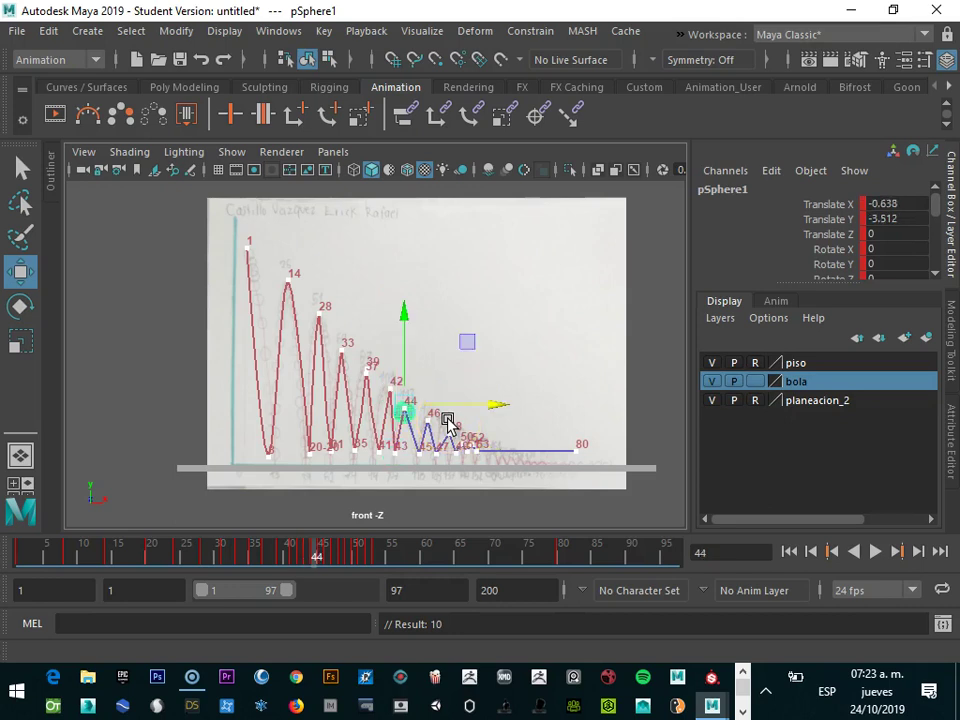
{"action": "left_click_drag", "start_coordinate": [467, 405], "coordinate": [483, 407]}
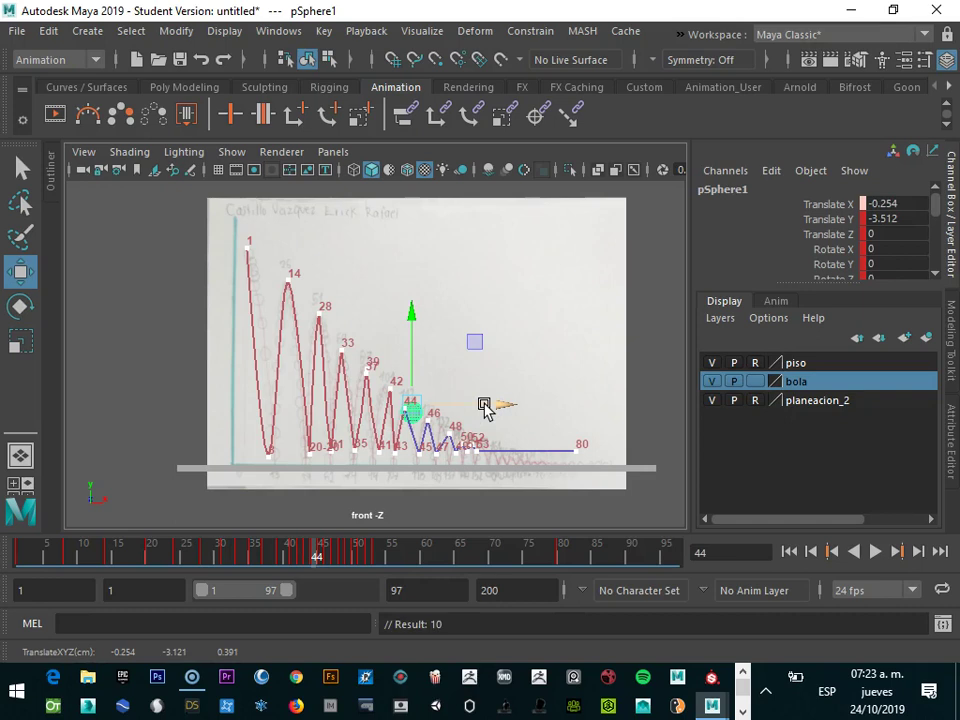
{"action": "key", "text": "s"}
{"action": "left_click", "coordinate": [426, 495]}
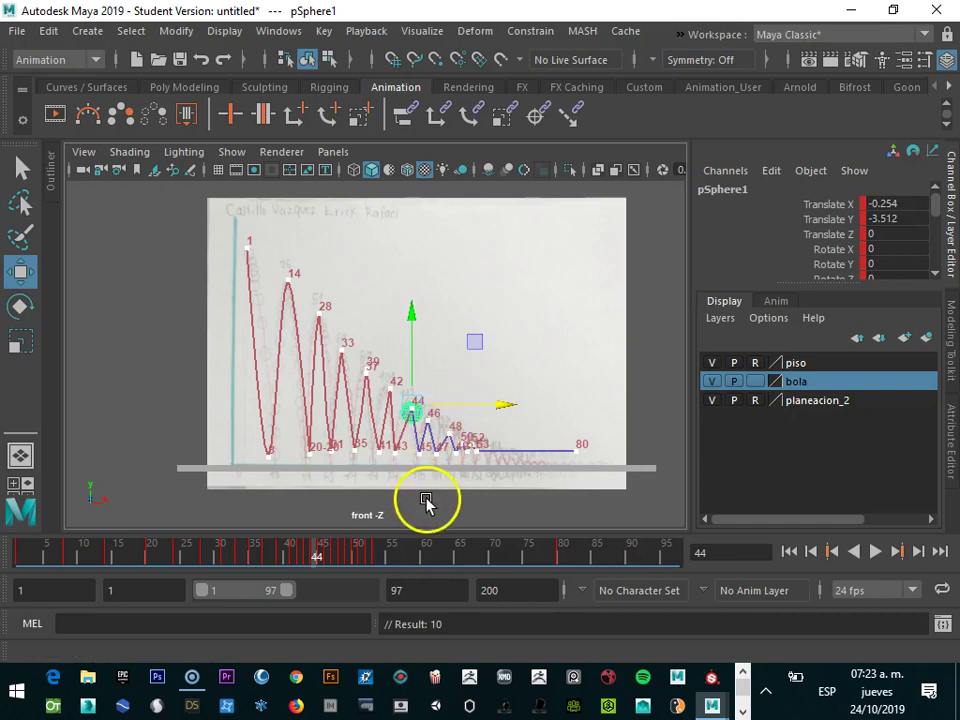
{"action": "key", "text": "alt+comma"}
{"action": "left_click", "coordinate": [396, 456]}
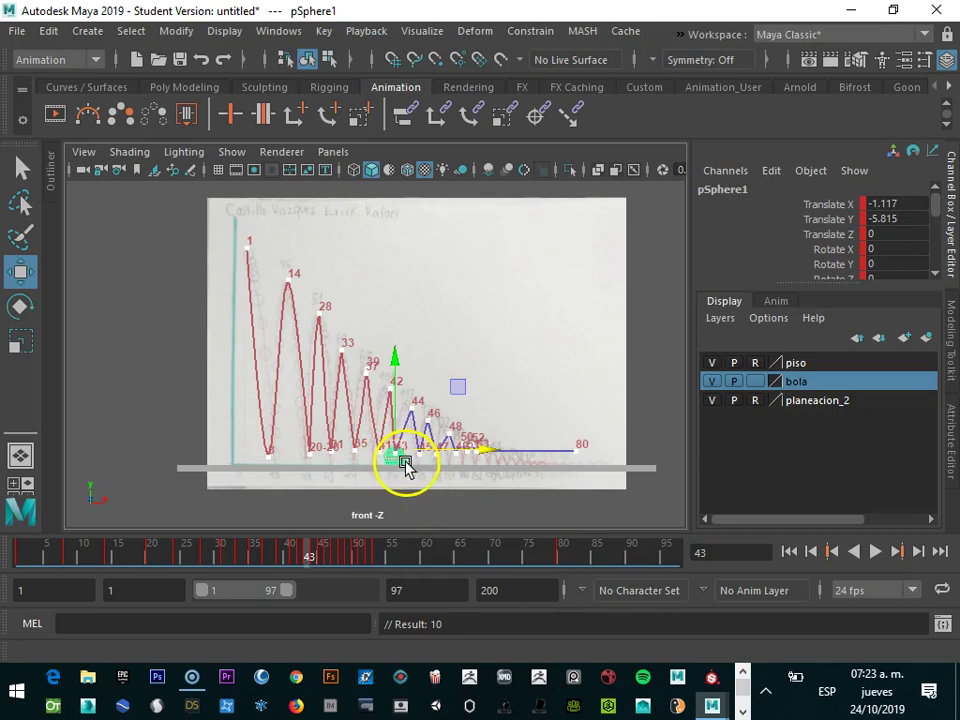
- Shift the ball slightly right and up at frame 43, keying each adjustment
{"action": "key", "text": "f"}
{"action": "right_click_drag", "start_coordinate": [401, 466], "coordinate": [388, 410], "text": "alt"}
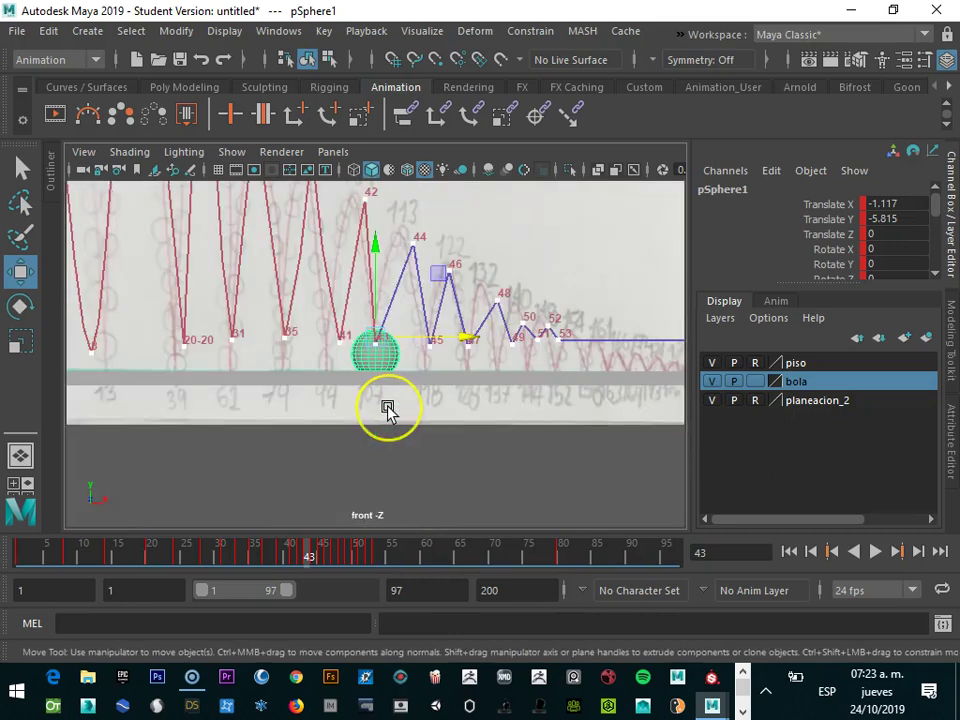
{"action": "scroll", "coordinate": [388, 410], "scroll_direction": "down", "scroll_amount": 2}
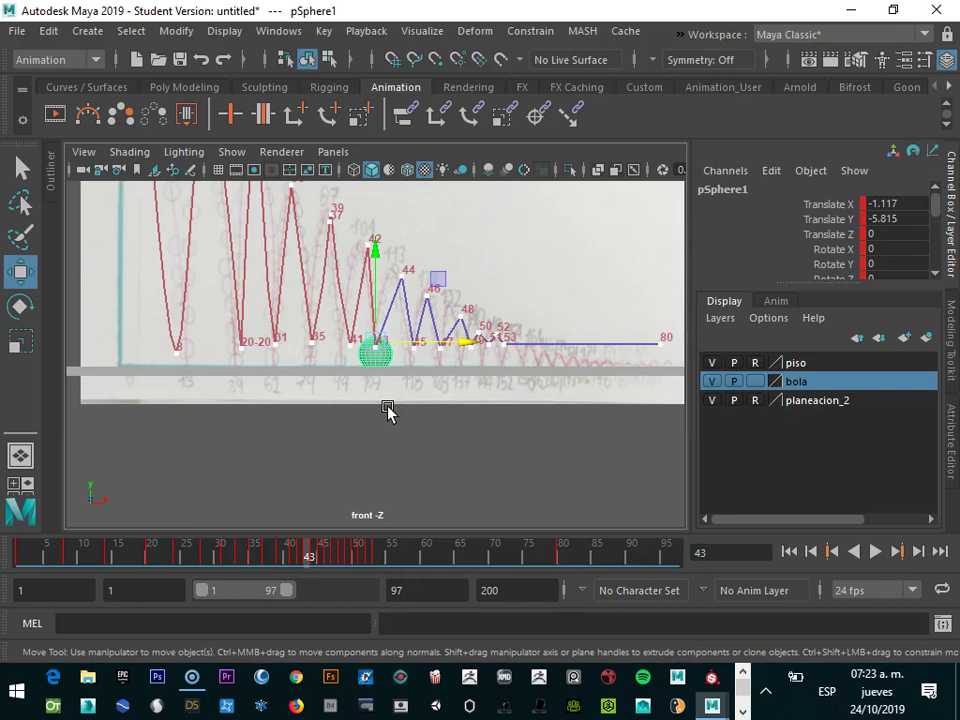
{"action": "left_click_drag", "start_coordinate": [433, 345], "coordinate": [445, 343]}
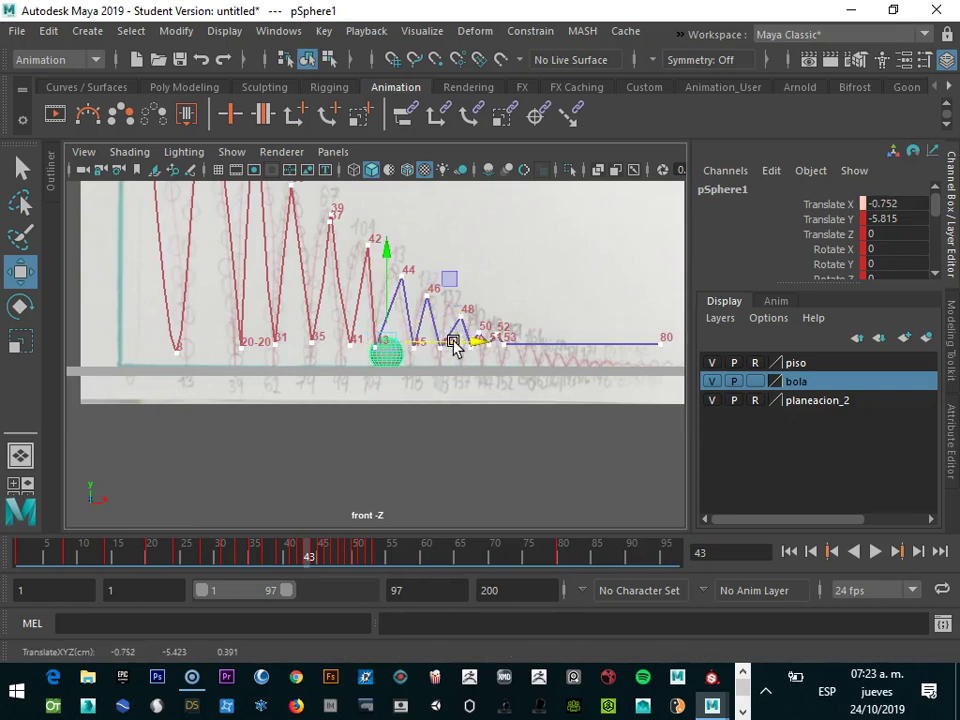
{"action": "key", "text": "s"}
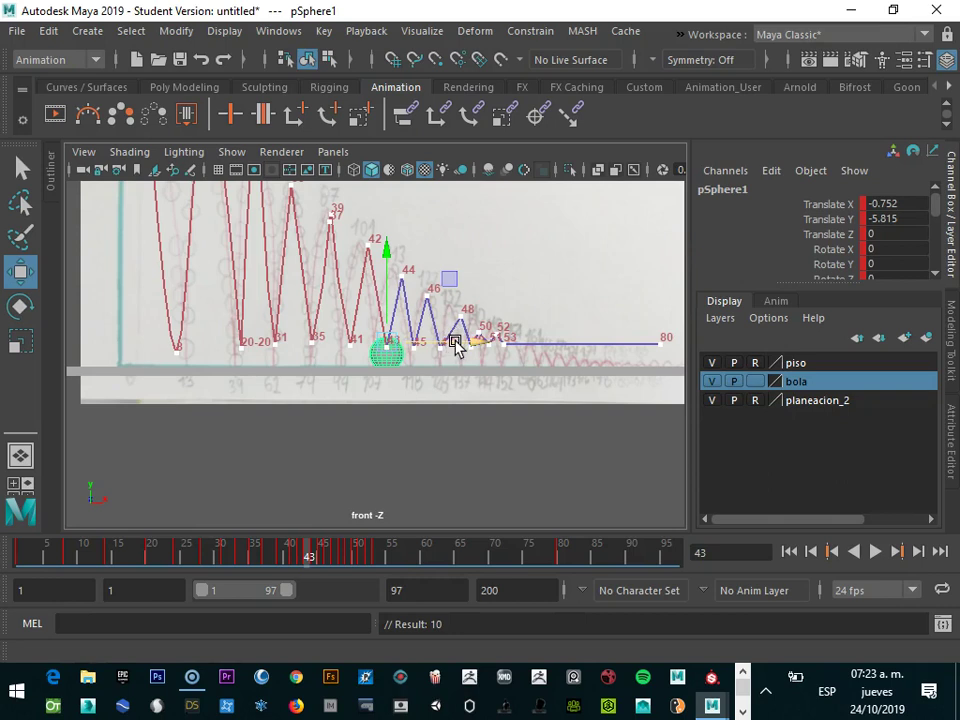
{"action": "scroll", "coordinate": [381, 386], "scroll_direction": "up", "scroll_amount": 2}
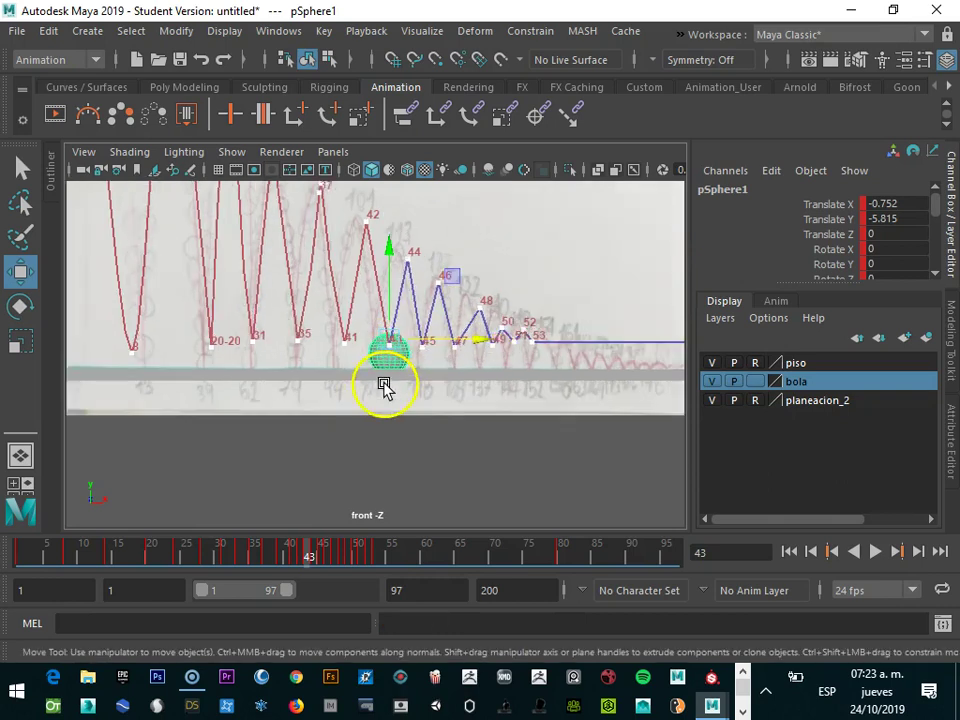
{"action": "scroll", "coordinate": [386, 385], "scroll_direction": "up", "scroll_amount": 4}
{"action": "scroll", "coordinate": [386, 385], "scroll_direction": "down", "scroll_amount": 3}
{"action": "left_click_drag", "start_coordinate": [396, 330], "coordinate": [401, 290]}
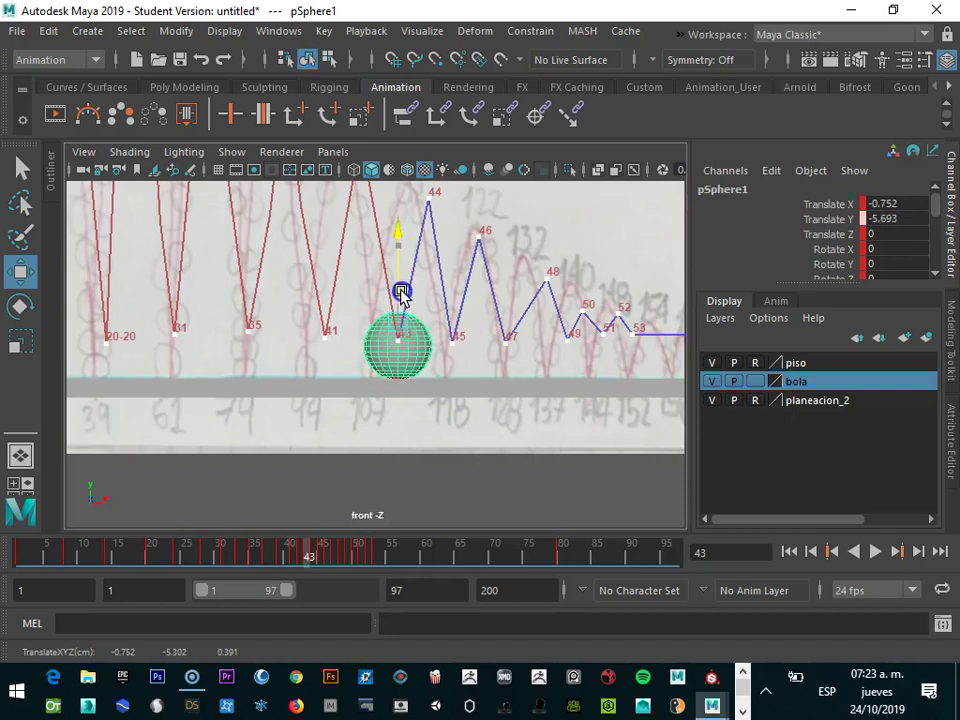
{"action": "key", "text": "s"}
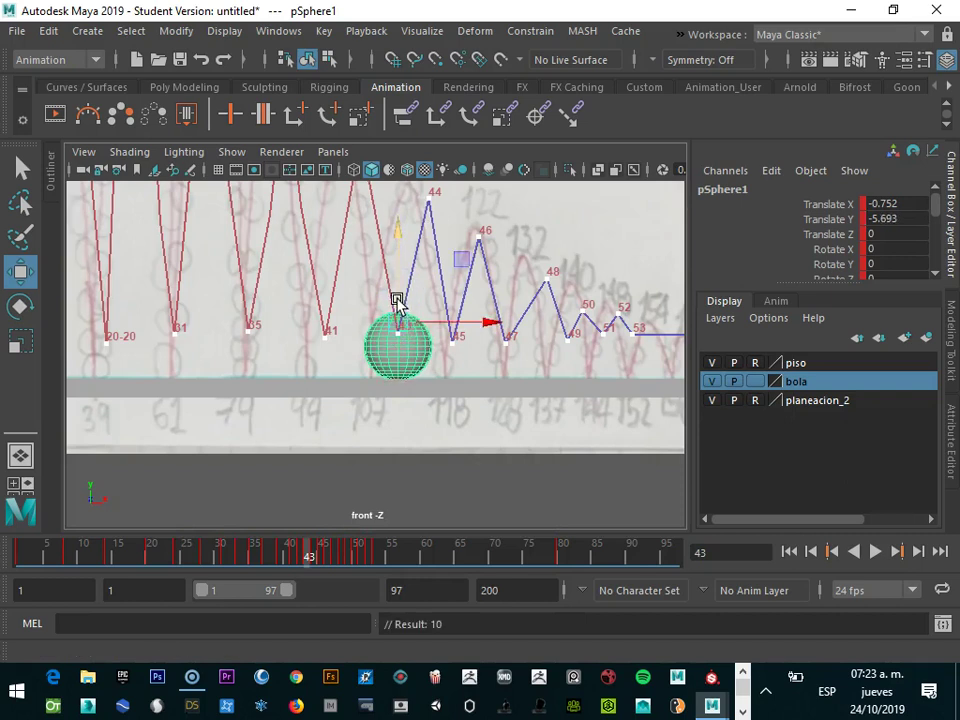
- Raise the ball slightly and key it at frames 41, 35 and 31
{"action": "key", "text": "alt+comma"}
{"action": "key", "text": "alt+comma"}
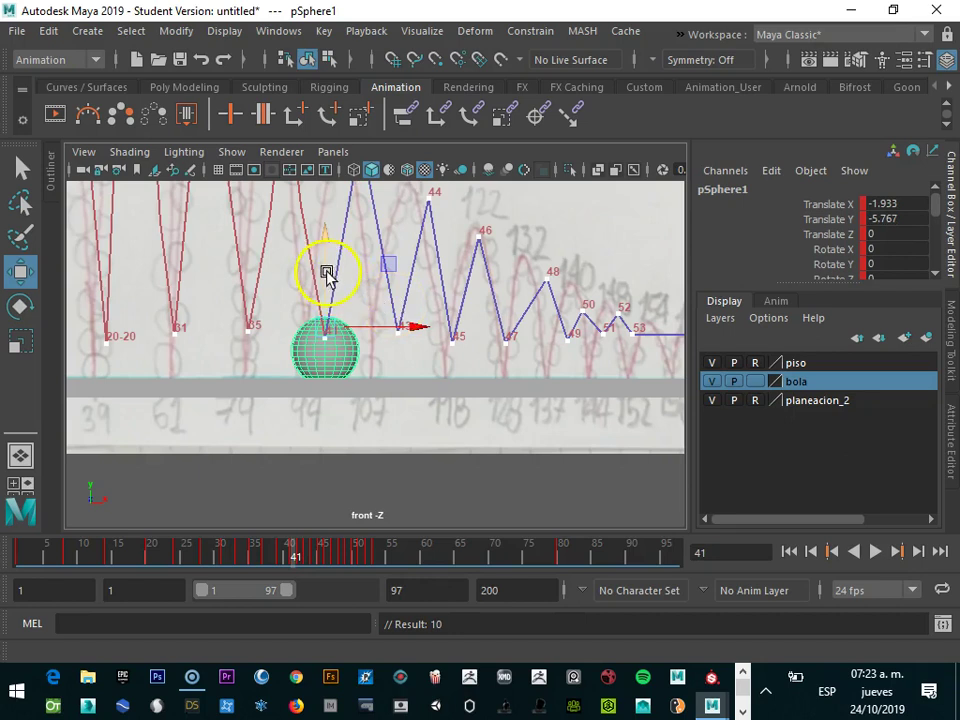
{"action": "left_click_drag", "start_coordinate": [327, 273], "coordinate": [327, 270]}
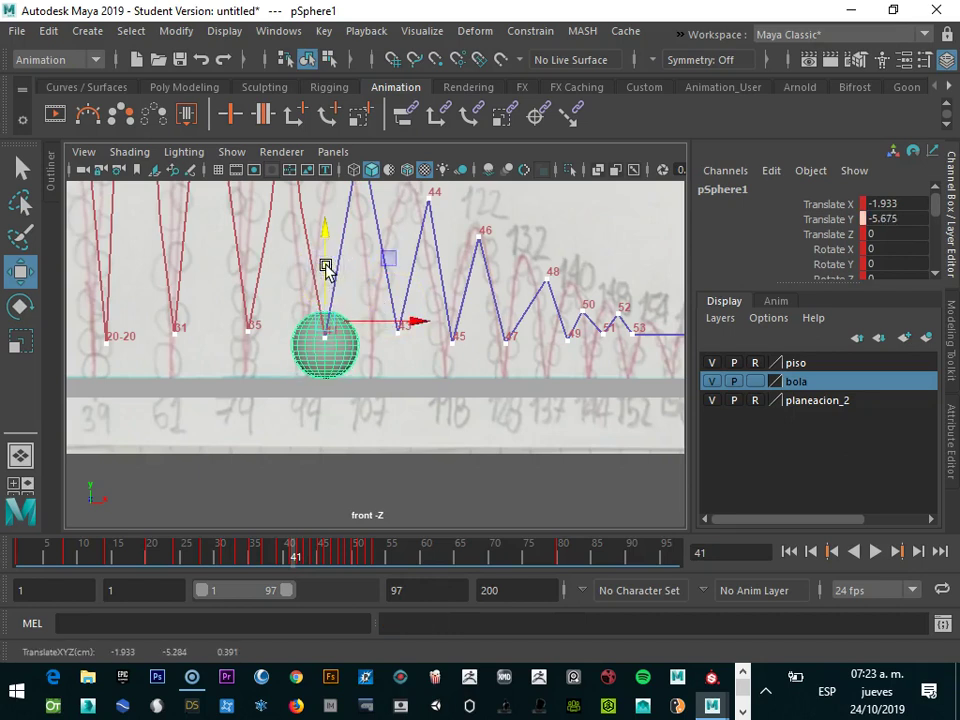
{"action": "key", "text": "s"}
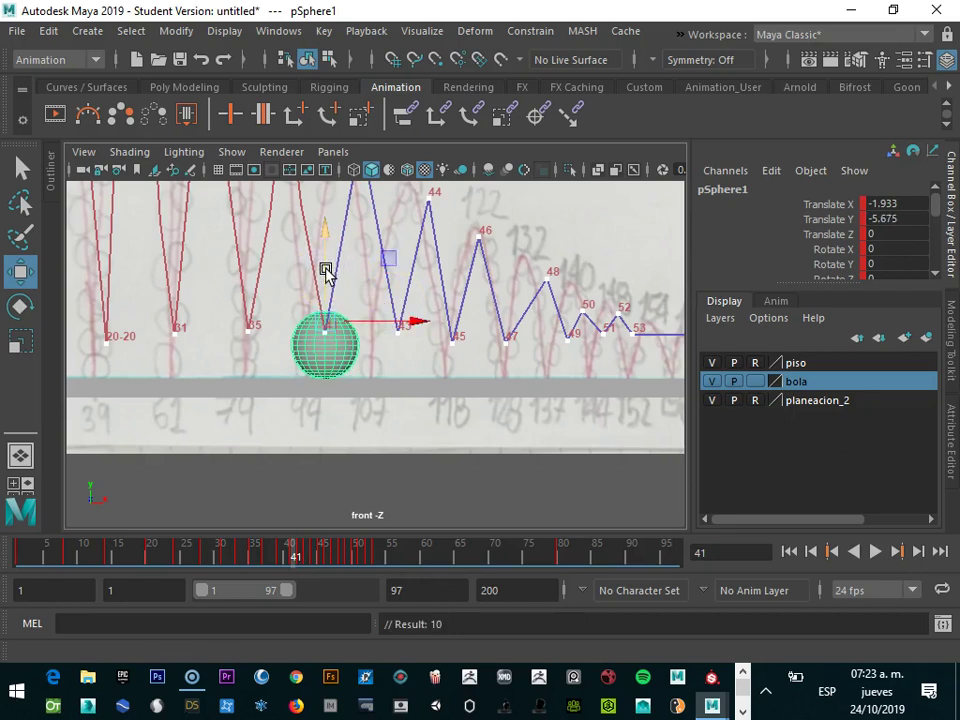
{"action": "key", "text": "alt+comma"}
{"action": "key", "text": "alt+comma"}
{"action": "key", "text": "alt+comma"}
{"action": "key", "text": "alt+comma"}
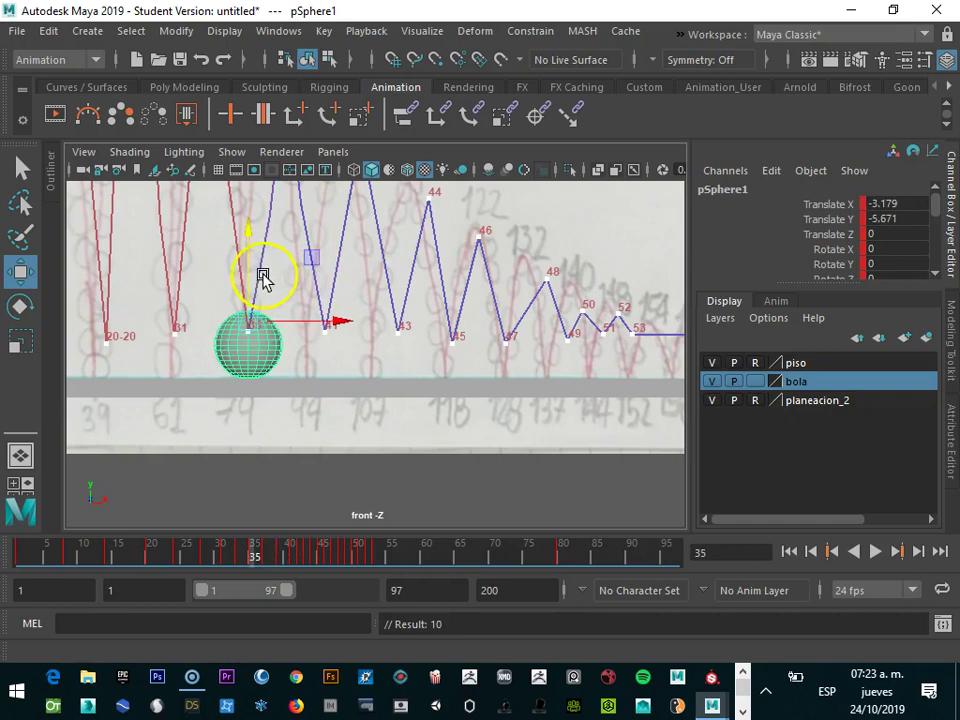
{"action": "left_click_drag", "start_coordinate": [263, 277], "coordinate": [250, 262]}
{"action": "key", "text": "s"}
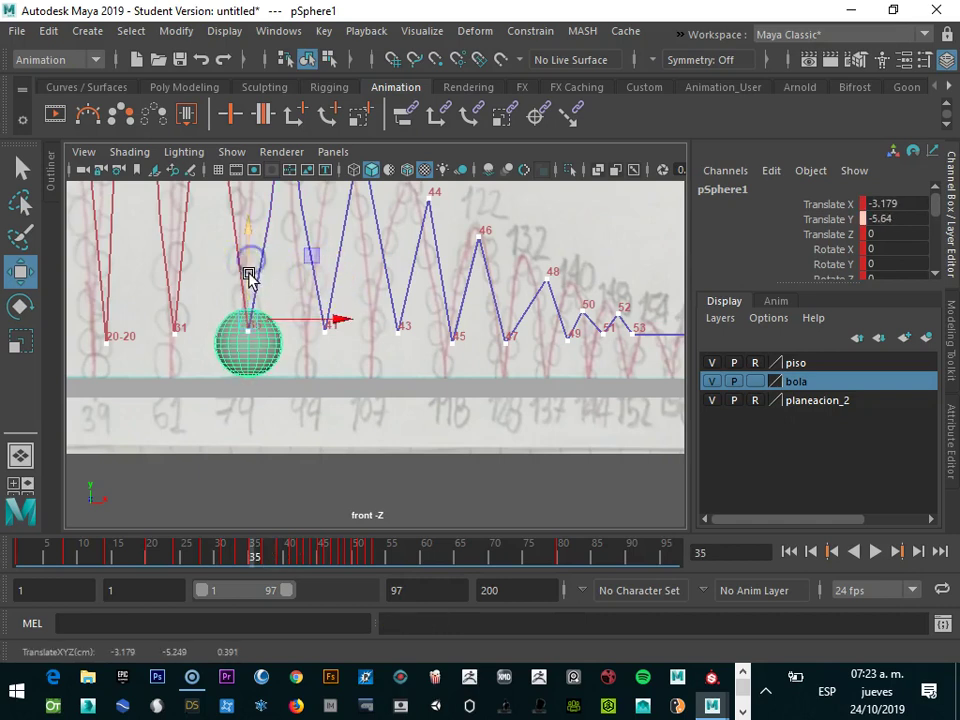
{"action": "key", "text": "comma"}
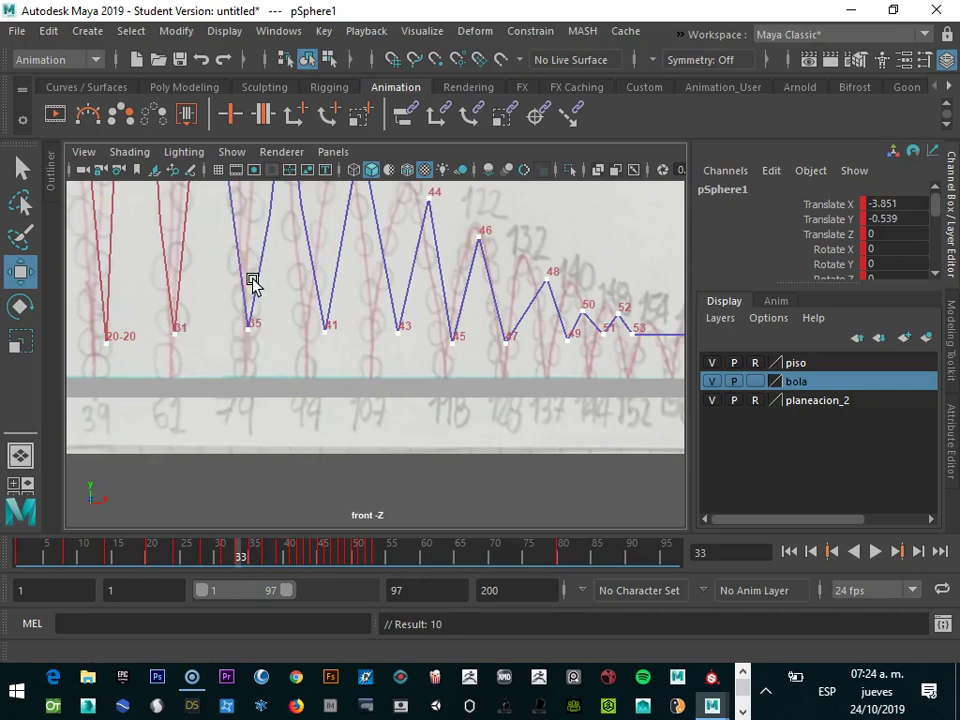
{"action": "key", "text": "comma"}
{"action": "left_click_drag", "start_coordinate": [182, 266], "coordinate": [178, 254]}
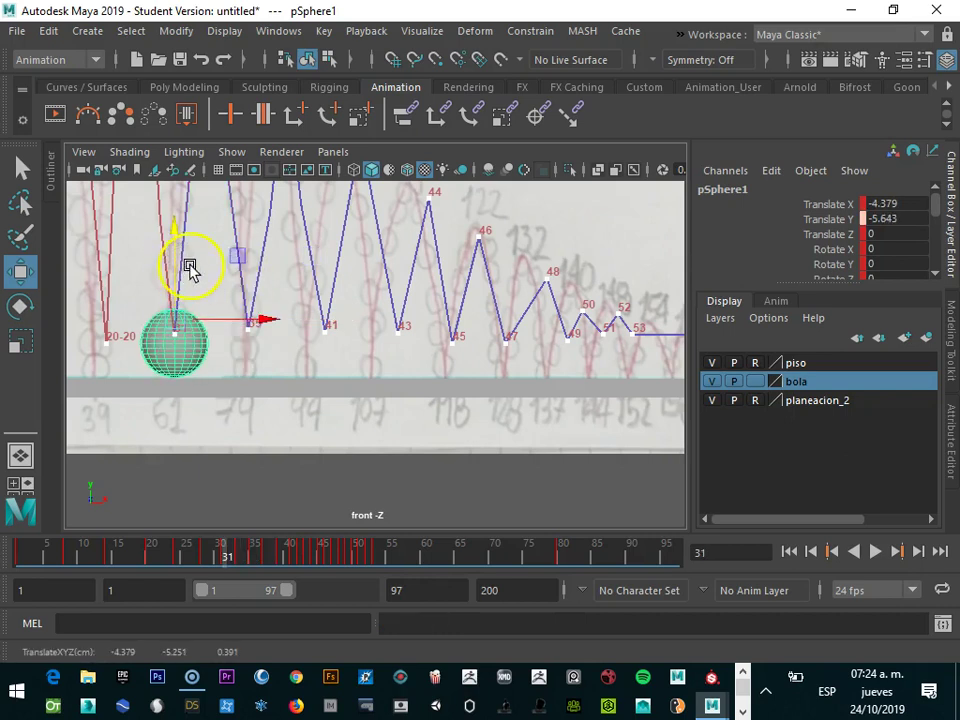
{"action": "key", "text": "s"}
- Lift the frame-24 ground contact to Y -5.665 and key it
{"action": "key", "text": "comma"}
{"action": "key", "text": "comma"}
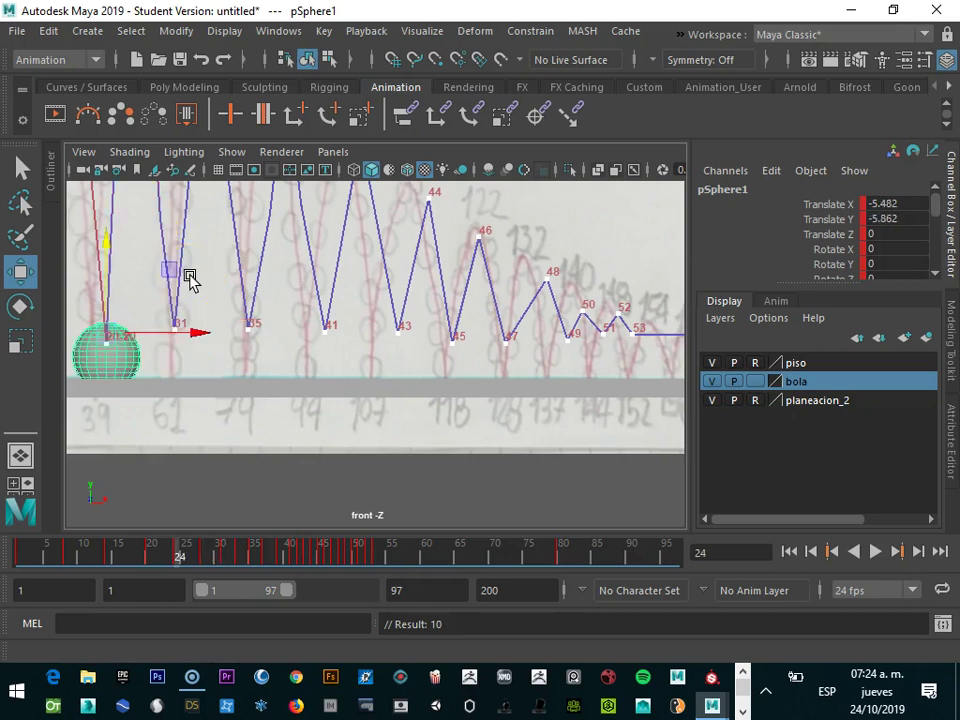
{"action": "left_click_drag", "start_coordinate": [126, 277], "coordinate": [110, 245]}
{"action": "key", "text": "s"}
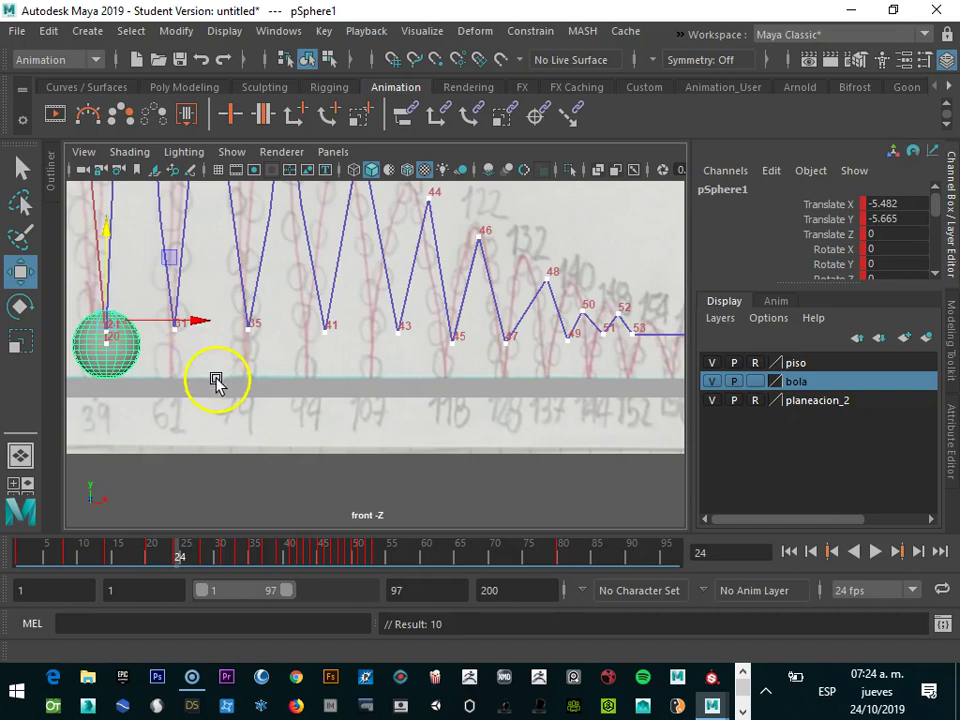
{"action": "key", "text": "space"}
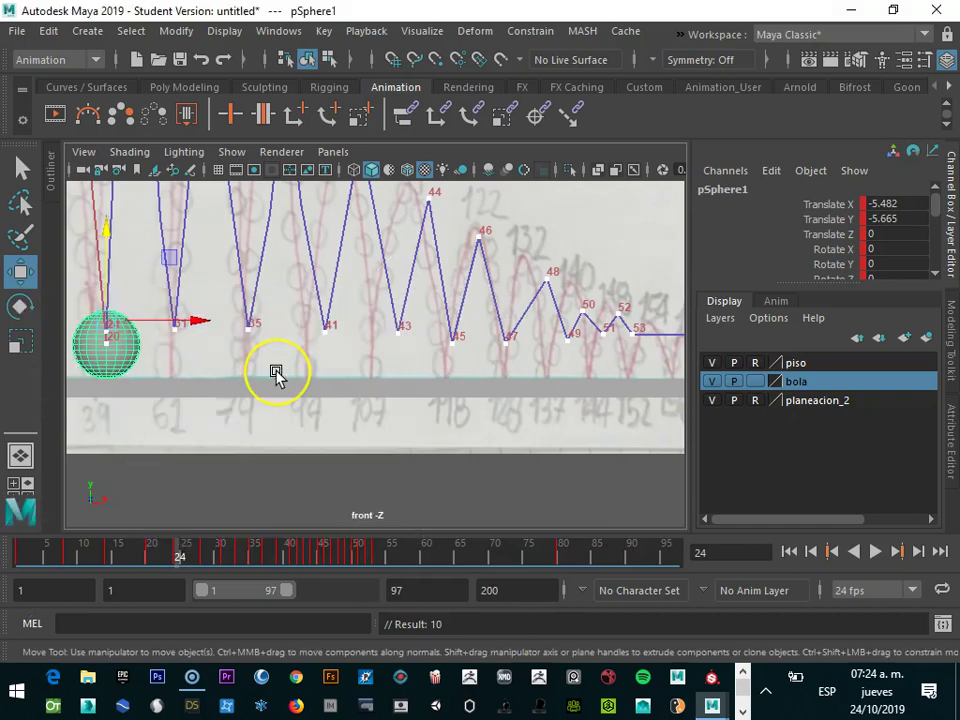
{"action": "middle_click_drag", "start_coordinate": [276, 373], "coordinate": [424, 364], "text": "alt"}
{"action": "middle_click_drag", "start_coordinate": [320, 368], "coordinate": [583, 372], "text": "alt"}
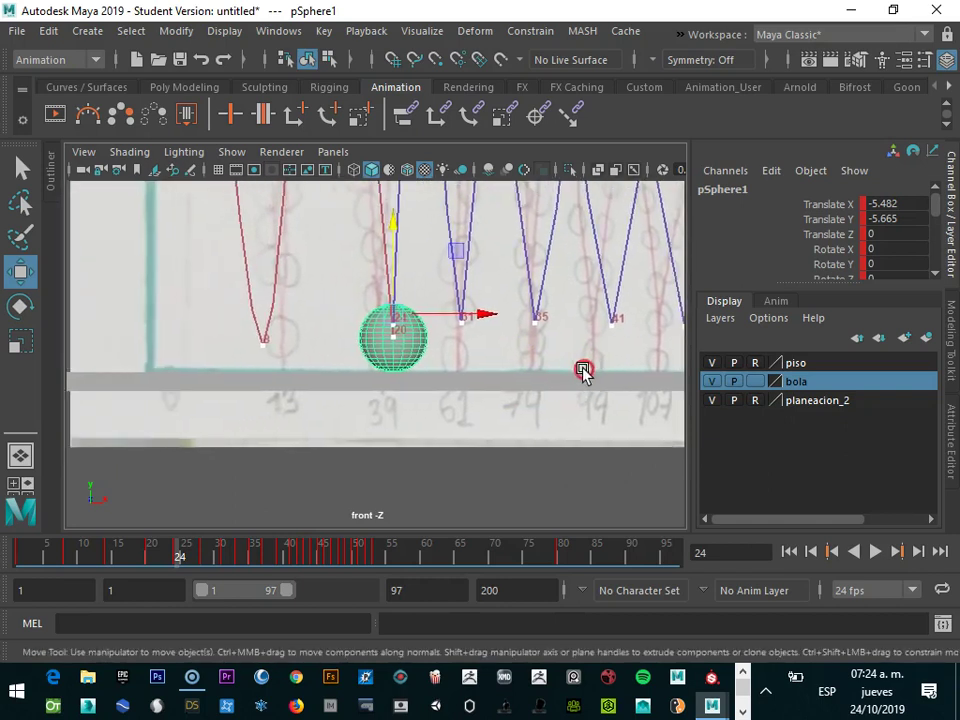
- Lift the ball slightly at frames 20 and 8, keying the frame-8 contact at Y -5.641
{"action": "middle_click_drag", "start_coordinate": [390, 385], "coordinate": [481, 385], "text": "alt"}
{"action": "left_click_drag", "start_coordinate": [489, 349], "coordinate": [497, 403]}
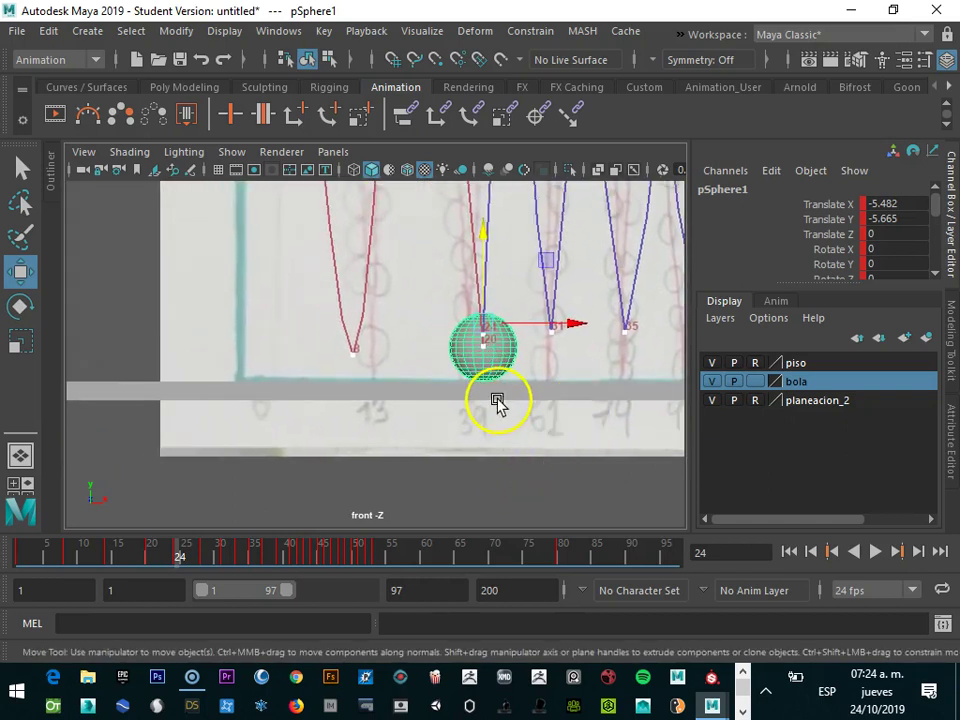
{"action": "key", "text": "comma"}
{"action": "key", "text": "comma"}
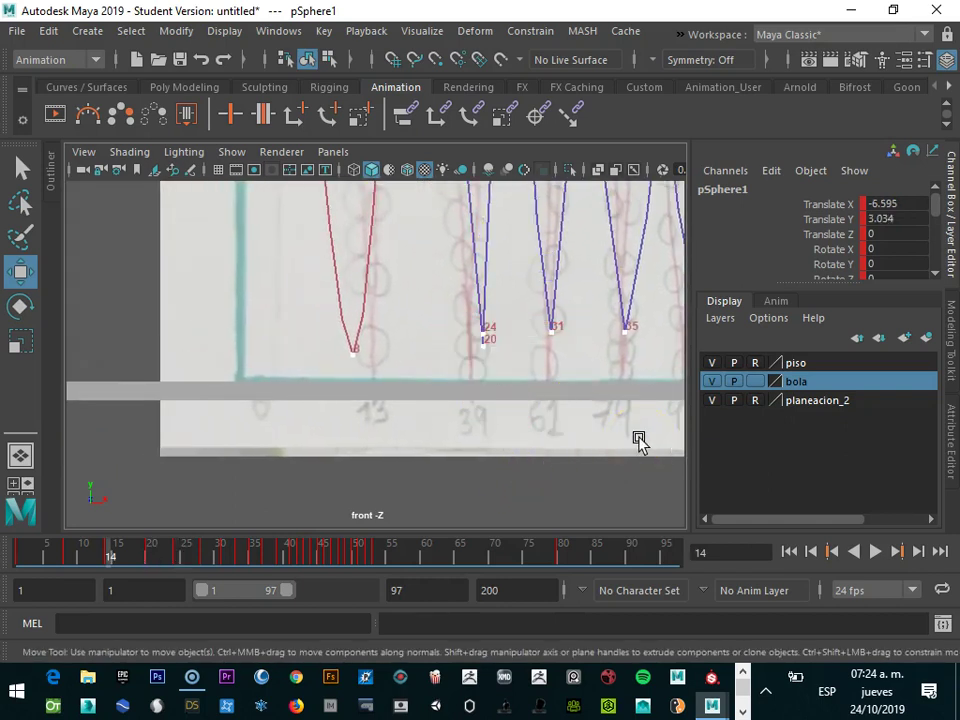
{"action": "key", "text": "period"}
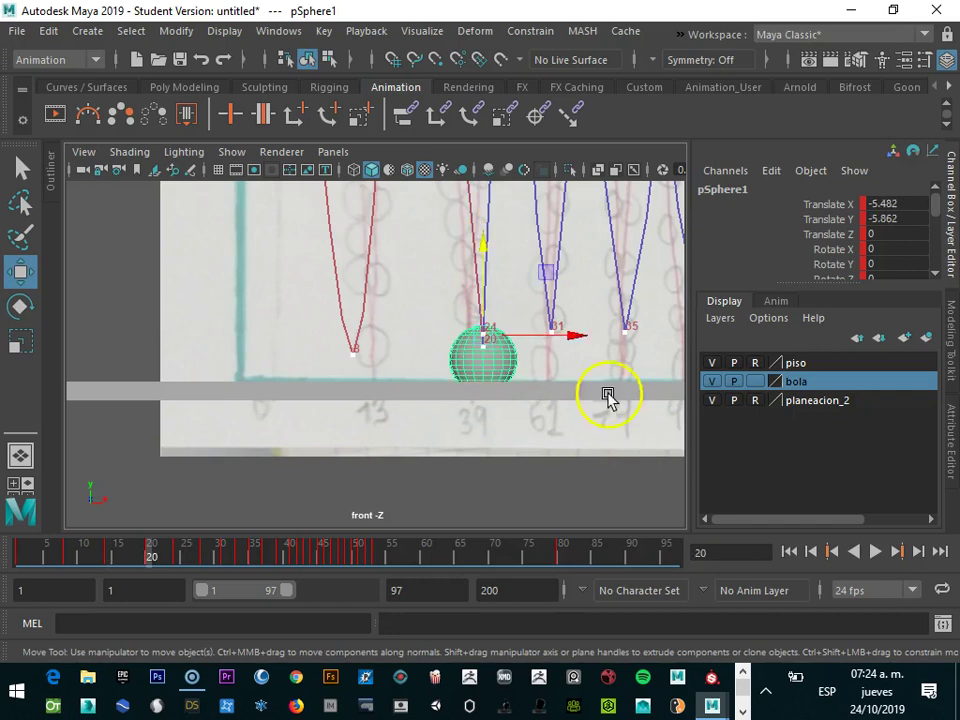
{"action": "left_click_drag", "start_coordinate": [486, 269], "coordinate": [484, 256]}
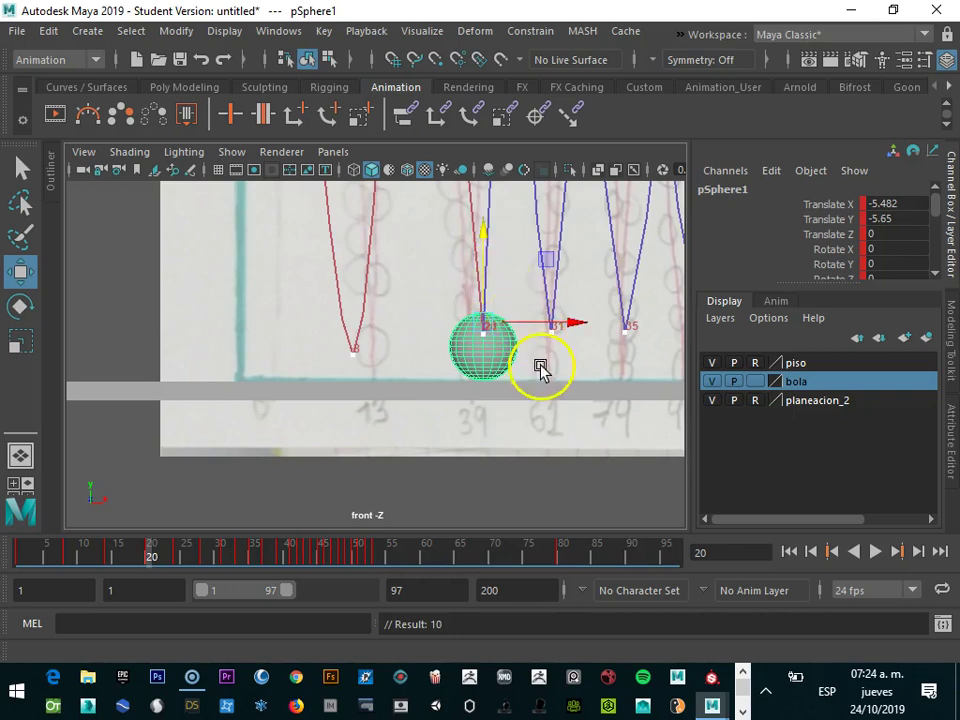
{"action": "key", "text": "comma"}
{"action": "key", "text": "comma"}
{"action": "left_click_drag", "start_coordinate": [351, 288], "coordinate": [354, 265]}
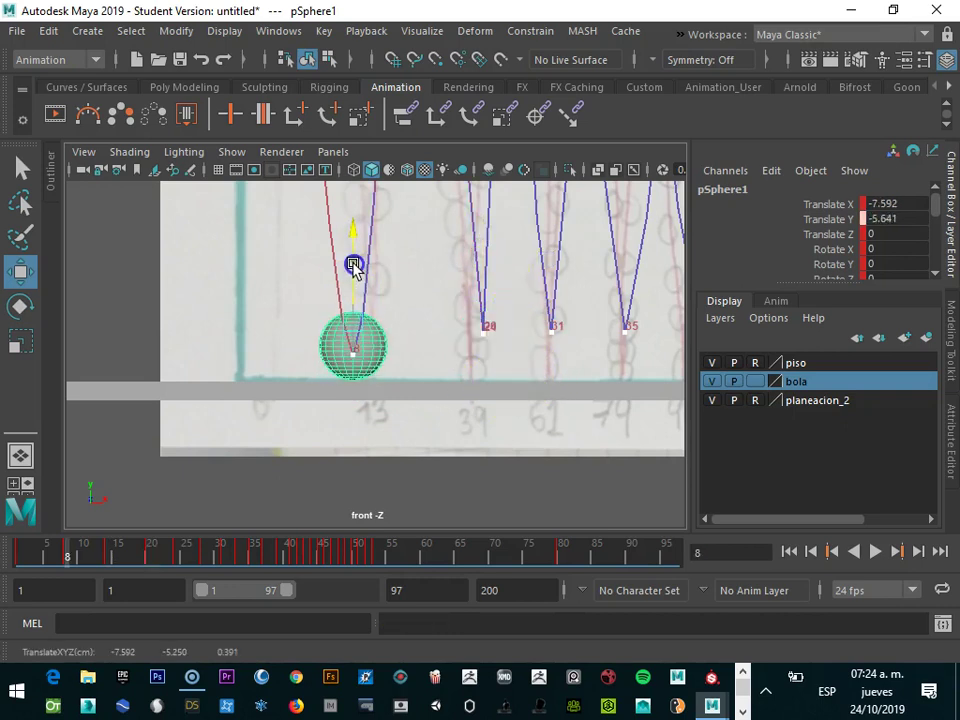
{"action": "key", "text": "s"}
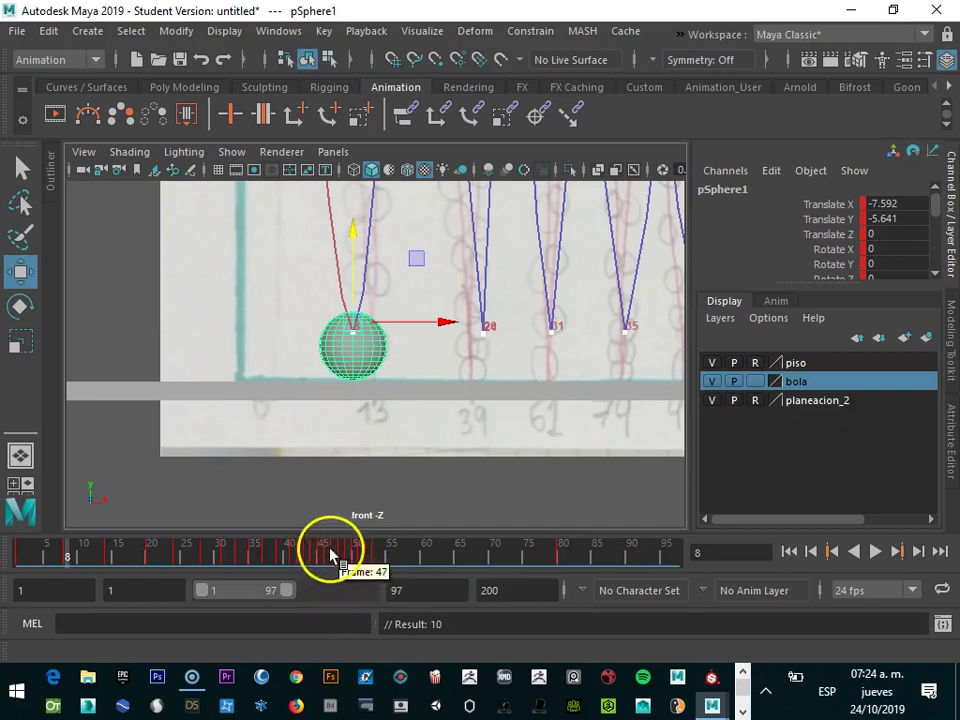
- Play back the bounce and extend the playback range end from 97 to 168
{"action": "key", "text": "alt+v"}
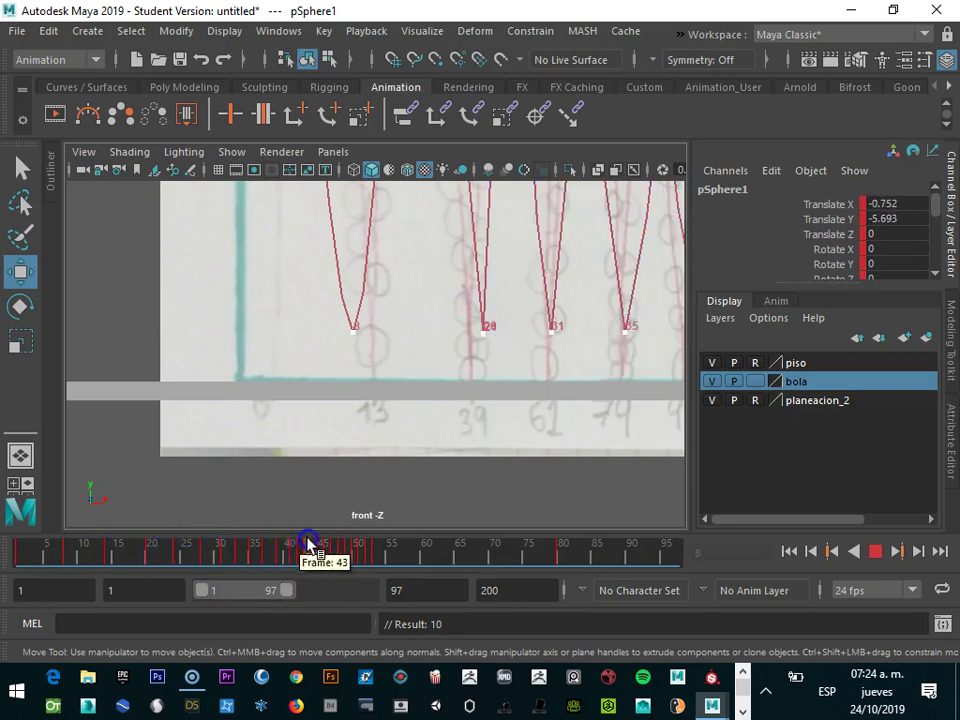
{"action": "key", "text": "alt+v"}
{"action": "left_click_drag", "start_coordinate": [287, 590], "coordinate": [343, 590]}
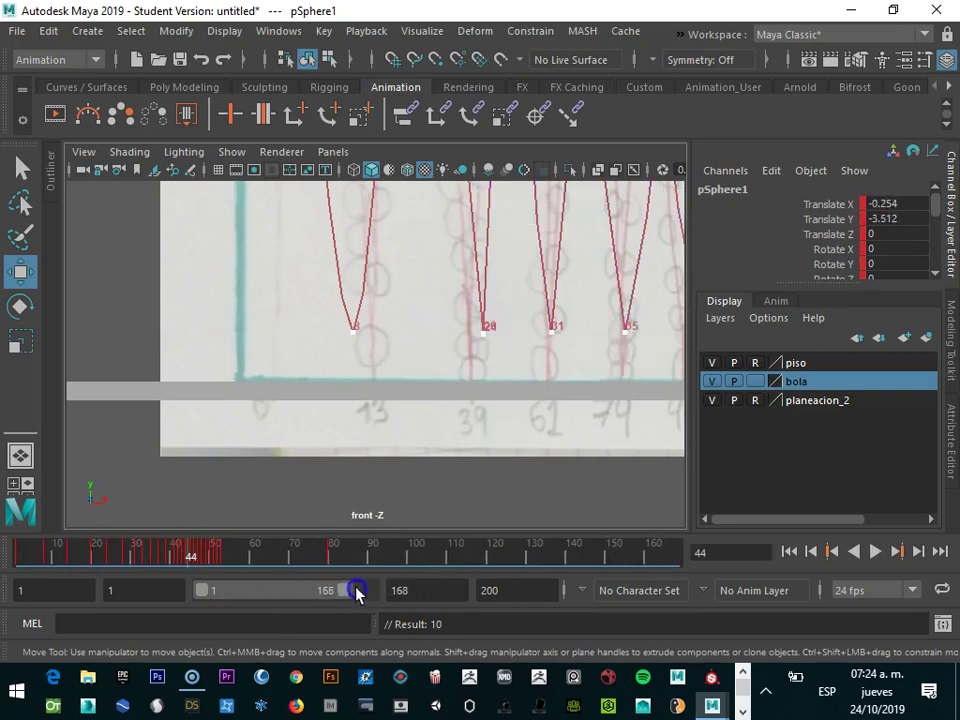
- Frame the later bounce keys 41–53, play the animation, and return to about frame 42
{"action": "left_click", "coordinate": [266, 551]}
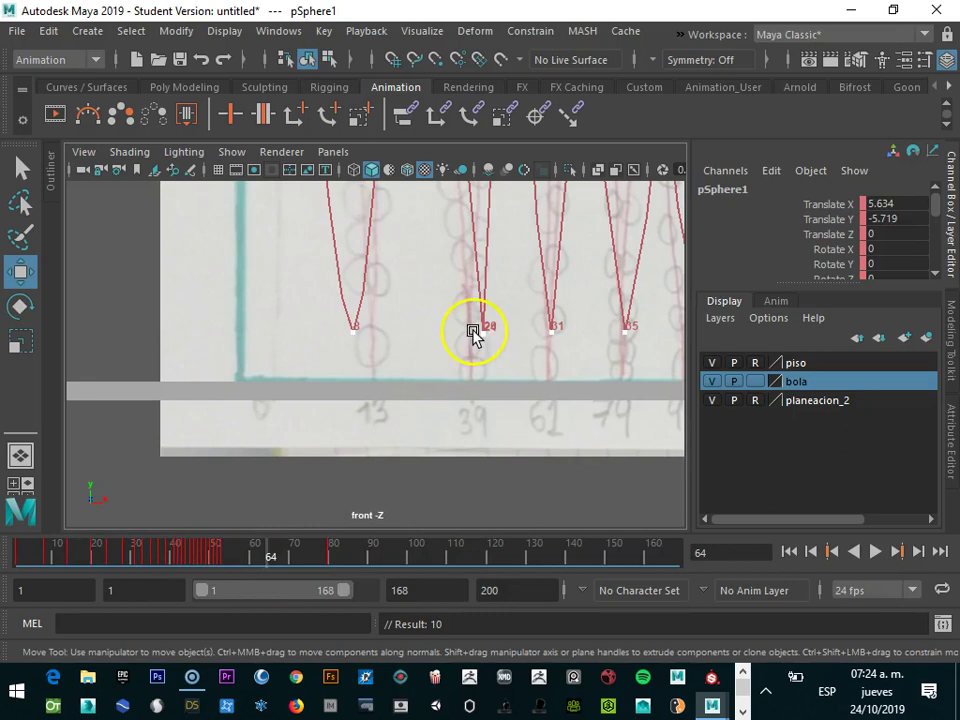
{"action": "scroll", "coordinate": [473, 331], "scroll_direction": "down", "scroll_amount": 3}
{"action": "middle_click_drag", "start_coordinate": [349, 336], "coordinate": [365, 322], "text": "alt"}
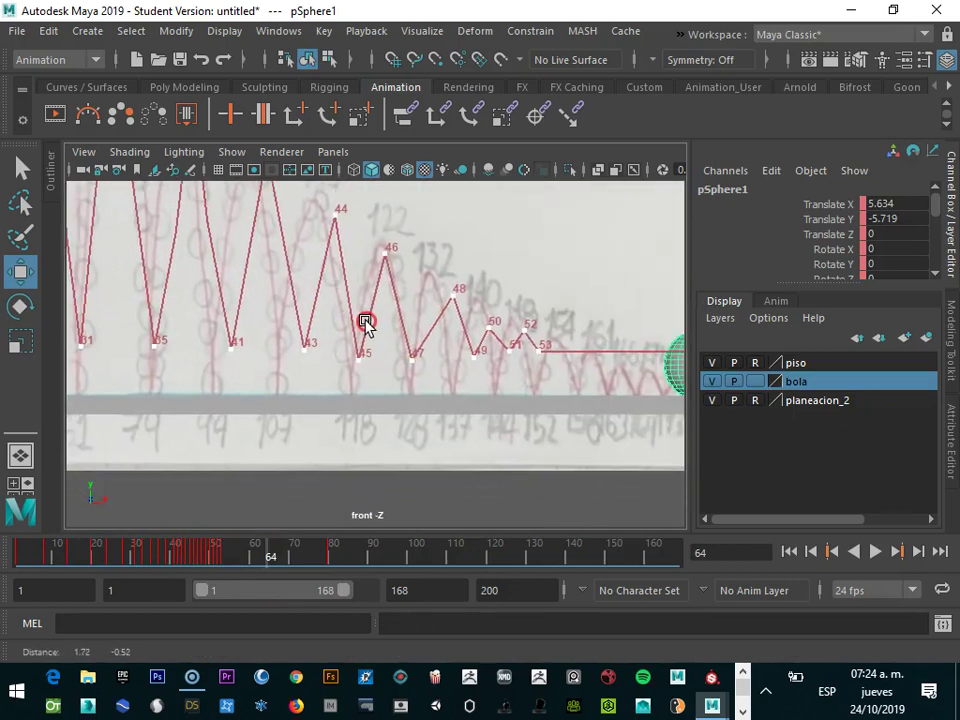
{"action": "key", "text": "alt+v"}
{"action": "mouse_move", "coordinate": [266, 551]}
{"action": "left_mouse_down"}
{"action": "mouse_move", "coordinate": [176, 553]}
{"action": "mouse_move", "coordinate": [196, 557]}
{"action": "left_mouse_up"}
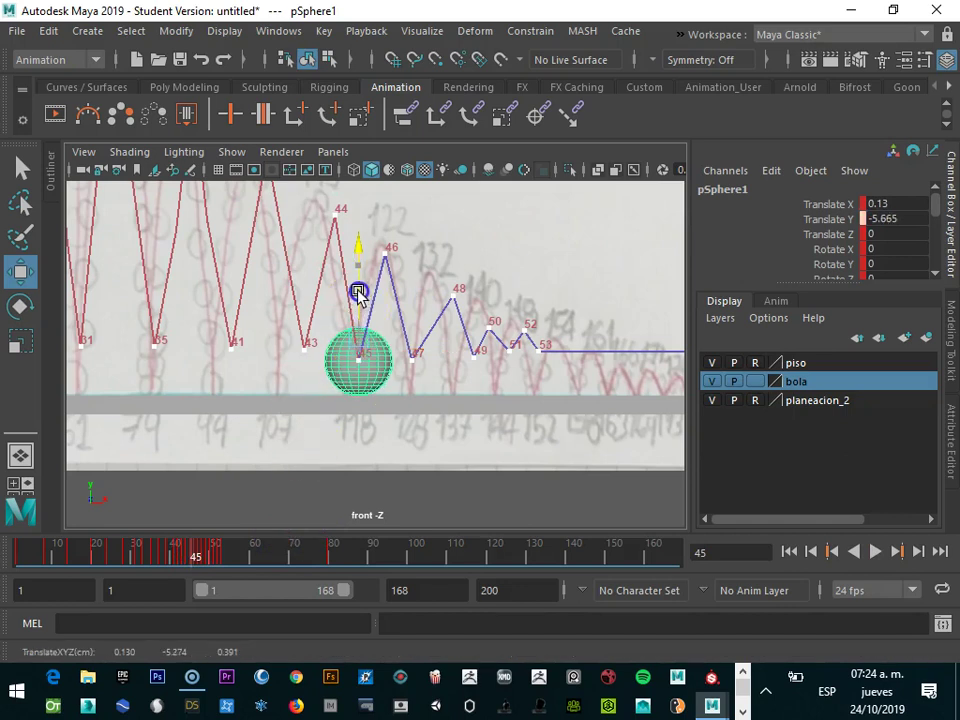
- Key the ball at frame 45, then lift and key it at frames 47 and 48
{"action": "key", "text": "s"}
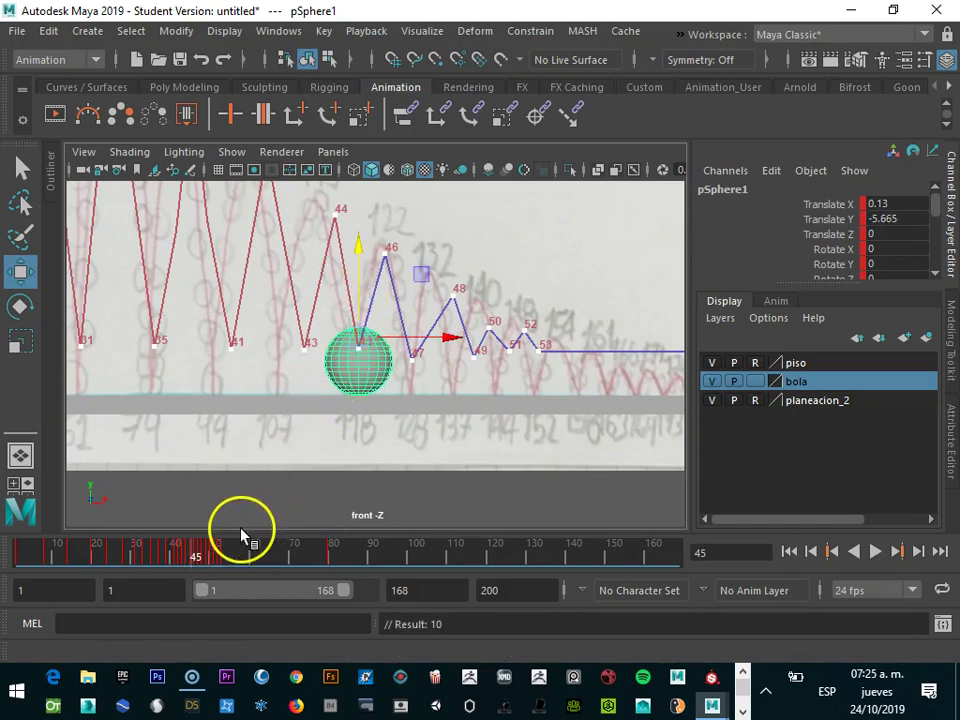
{"action": "key", "text": "alt+period"}
{"action": "key", "text": "alt+period"}
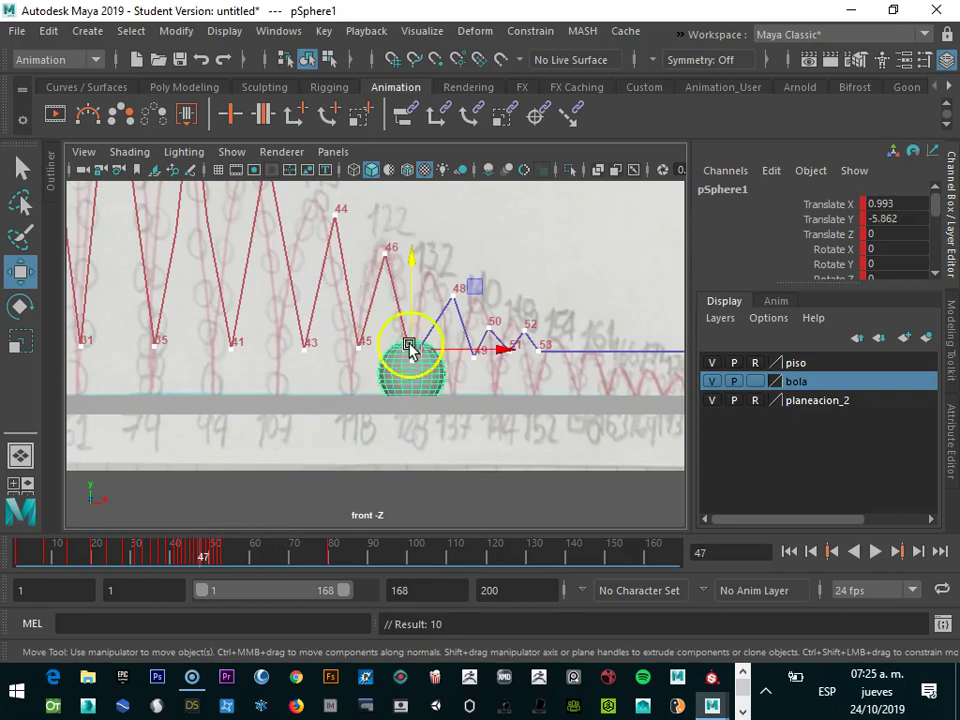
{"action": "left_click_drag", "start_coordinate": [409, 297], "coordinate": [410, 288]}
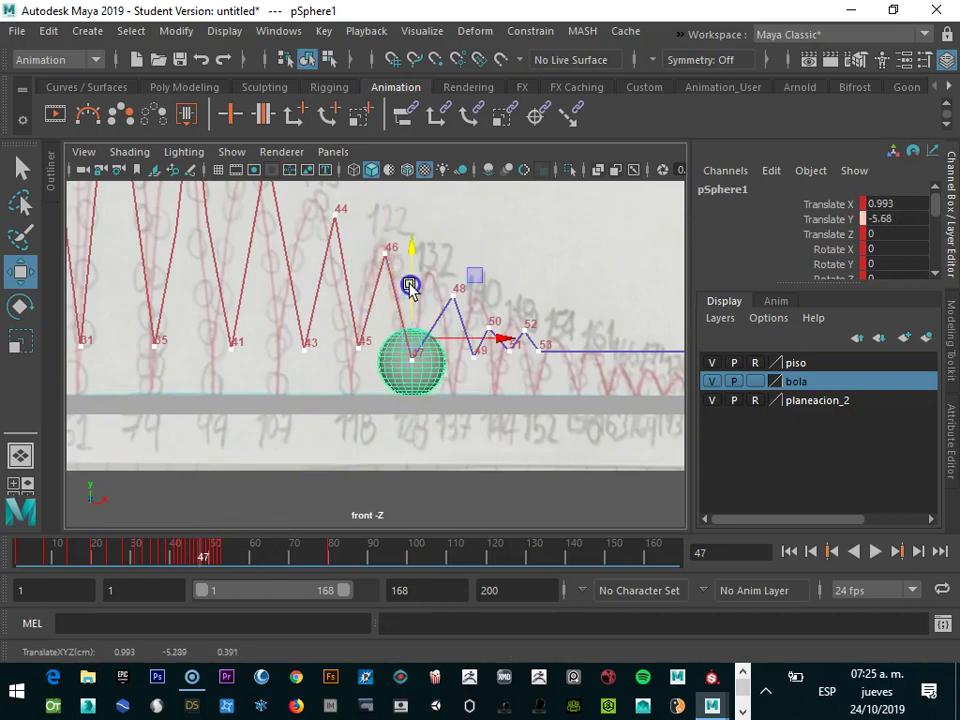
{"action": "key", "text": "s"}
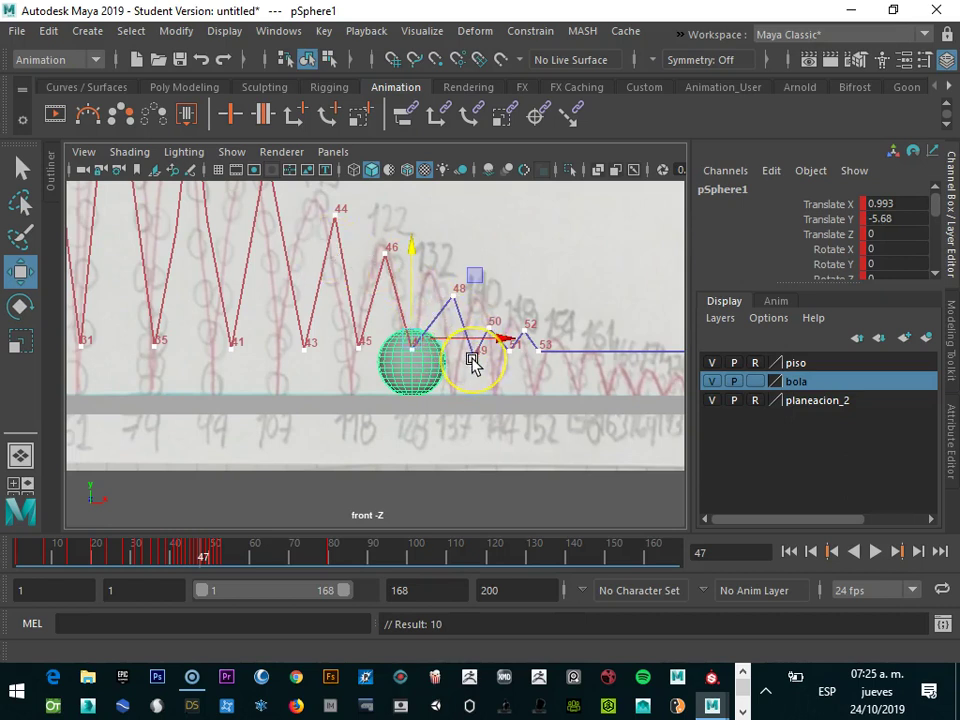
{"action": "key", "text": "alt+period"}
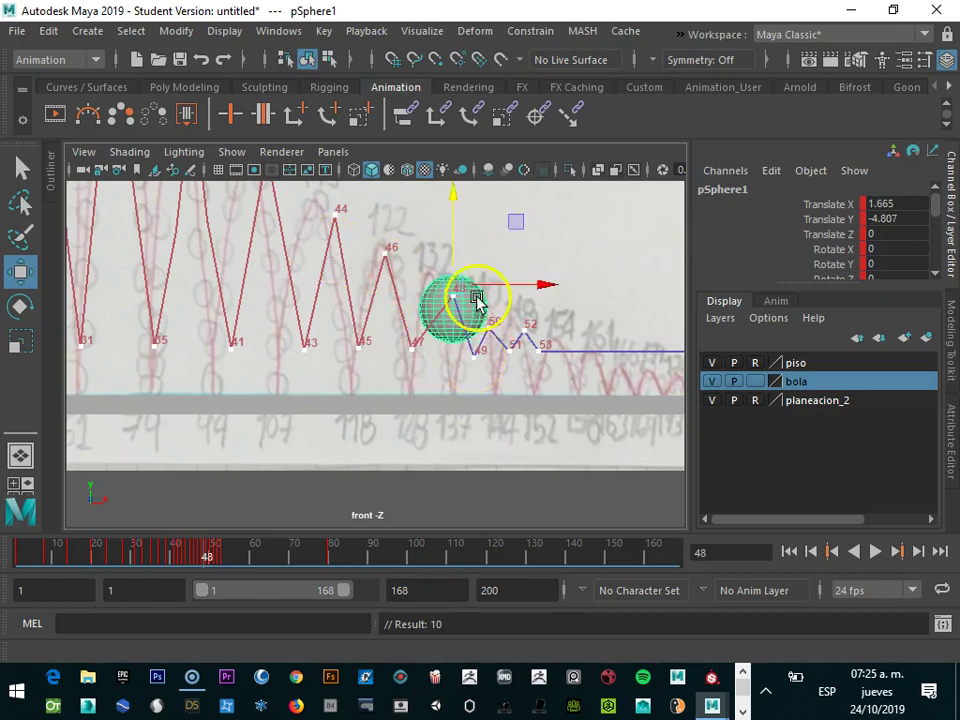
{"action": "left_click_drag", "start_coordinate": [476, 289], "coordinate": [464, 280]}
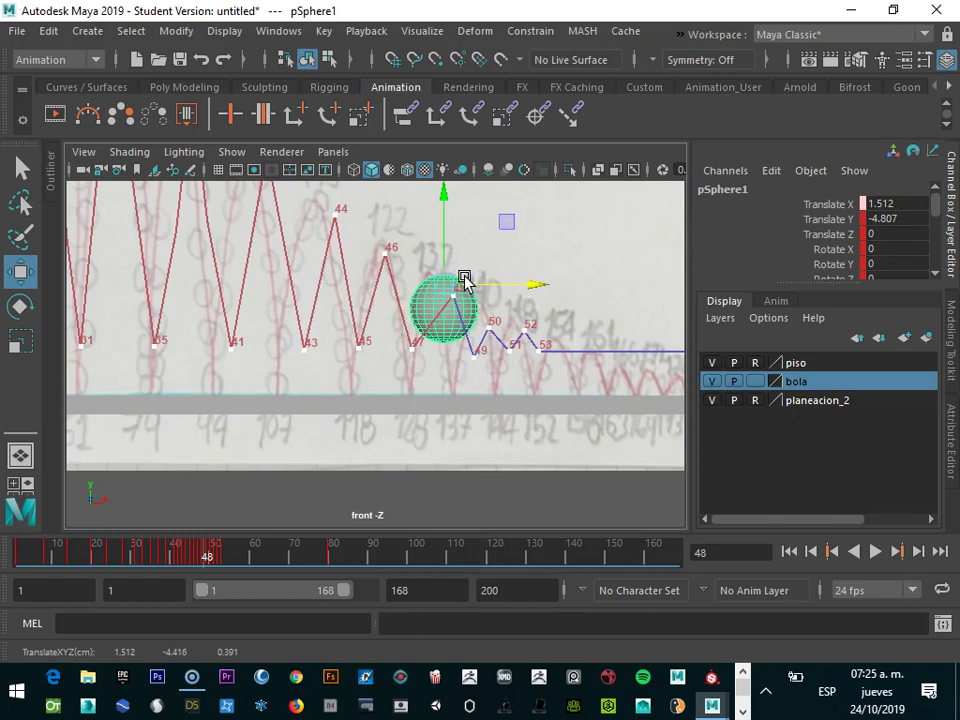
{"action": "key", "text": "s"}
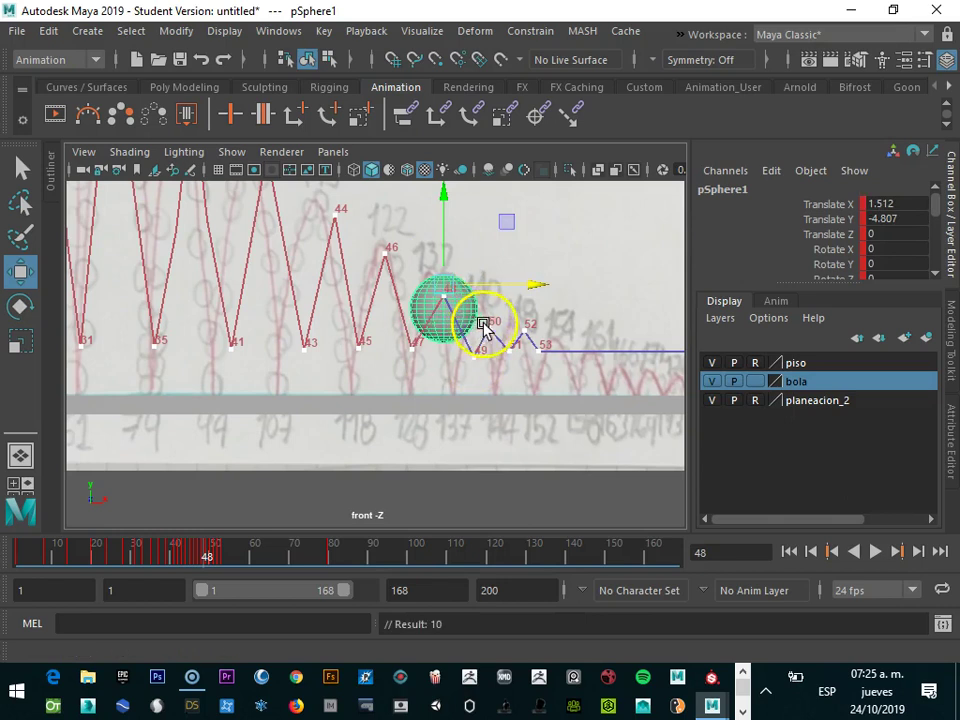
- Raise and key the ball at frames 49 and 50, shifting it slightly right at 50
{"action": "key", "text": "alt+period"}
{"action": "left_click_drag", "start_coordinate": [488, 306], "coordinate": [471, 284]}
{"action": "key", "text": "s"}
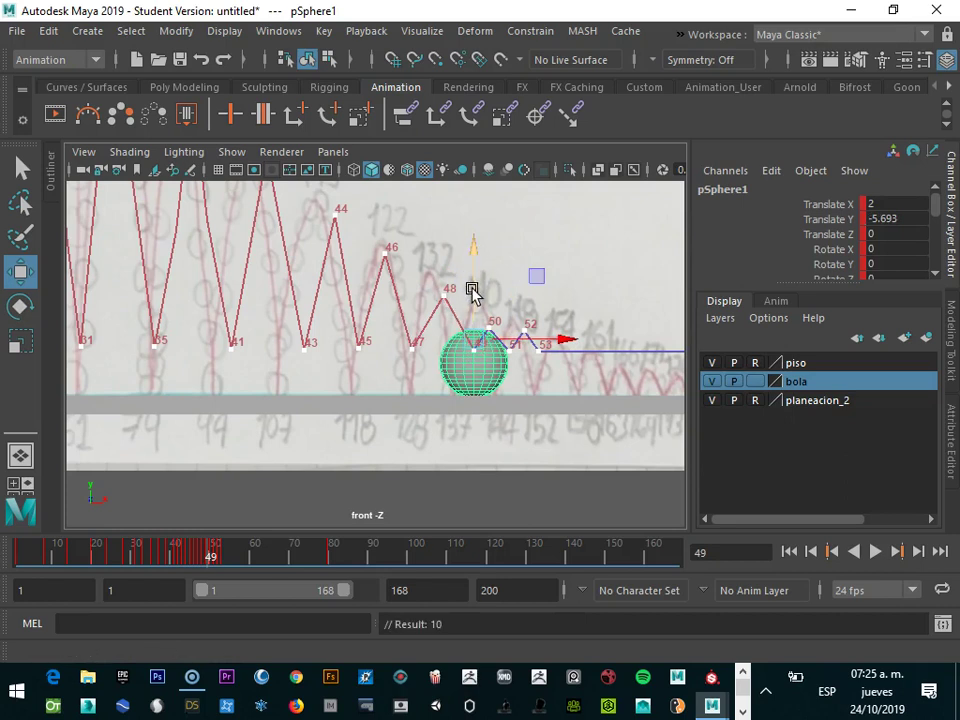
{"action": "key", "text": "alt+period"}
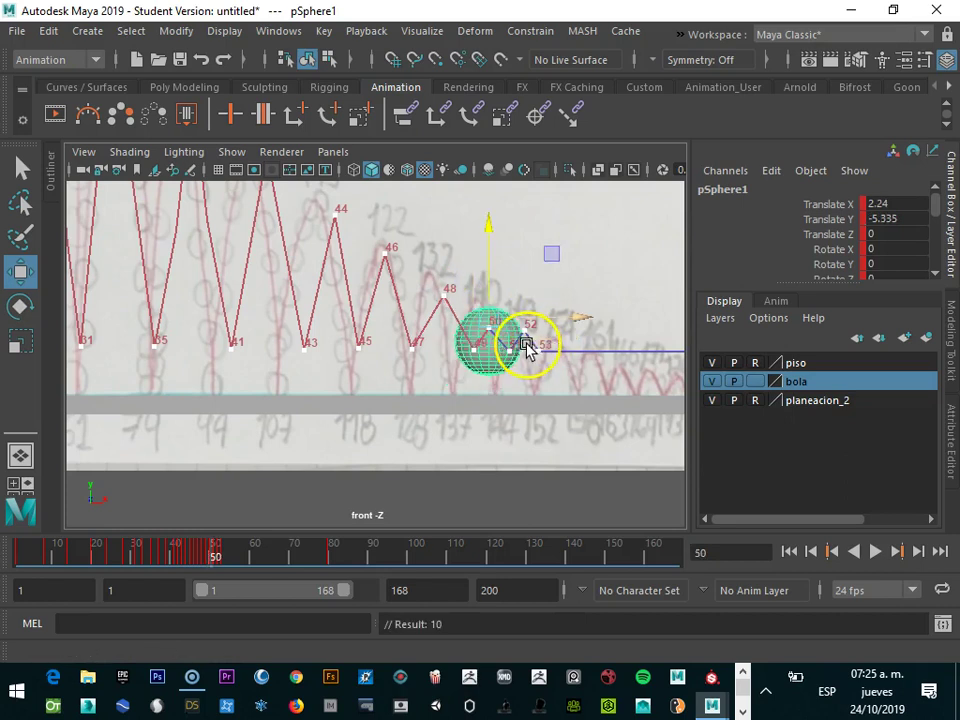
{"action": "left_click_drag", "start_coordinate": [493, 272], "coordinate": [487, 252]}
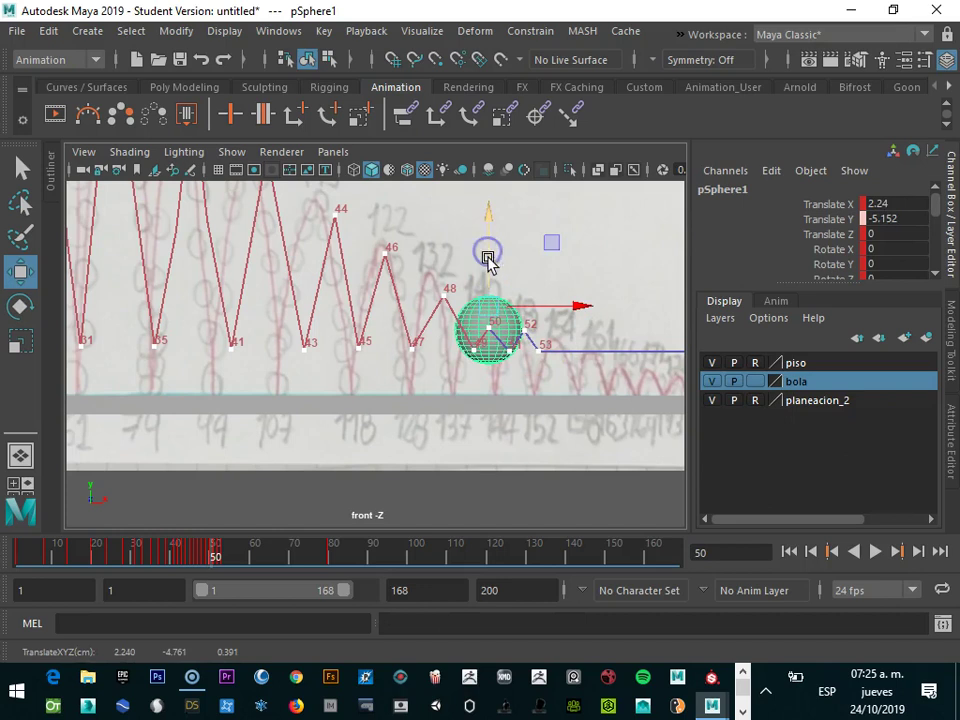
{"action": "key", "text": "s"}
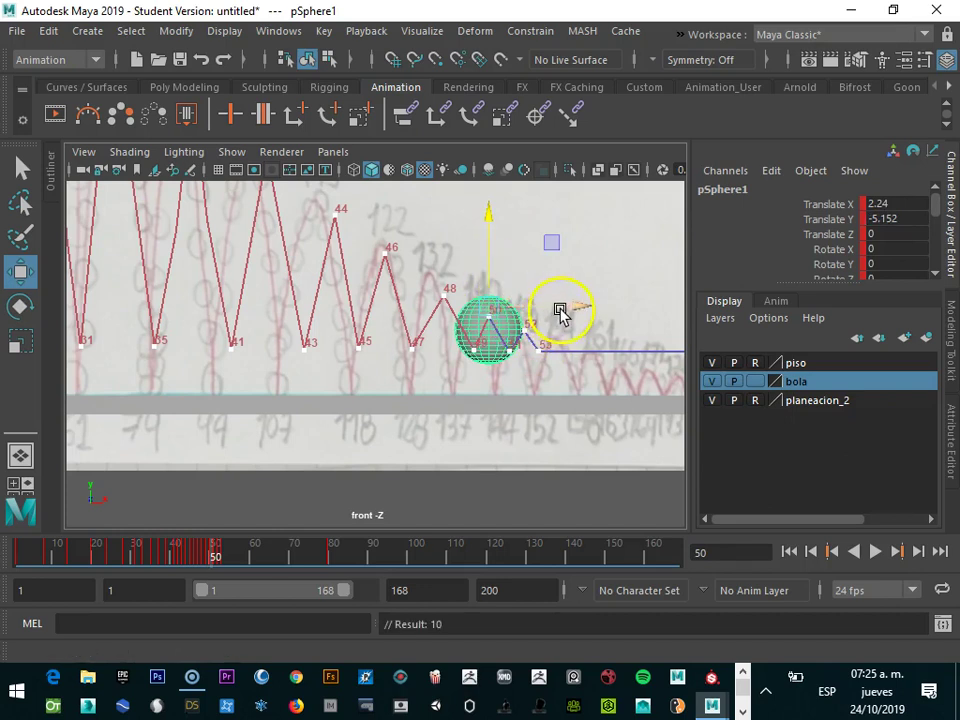
{"action": "left_click_drag", "start_coordinate": [560, 313], "coordinate": [564, 309]}
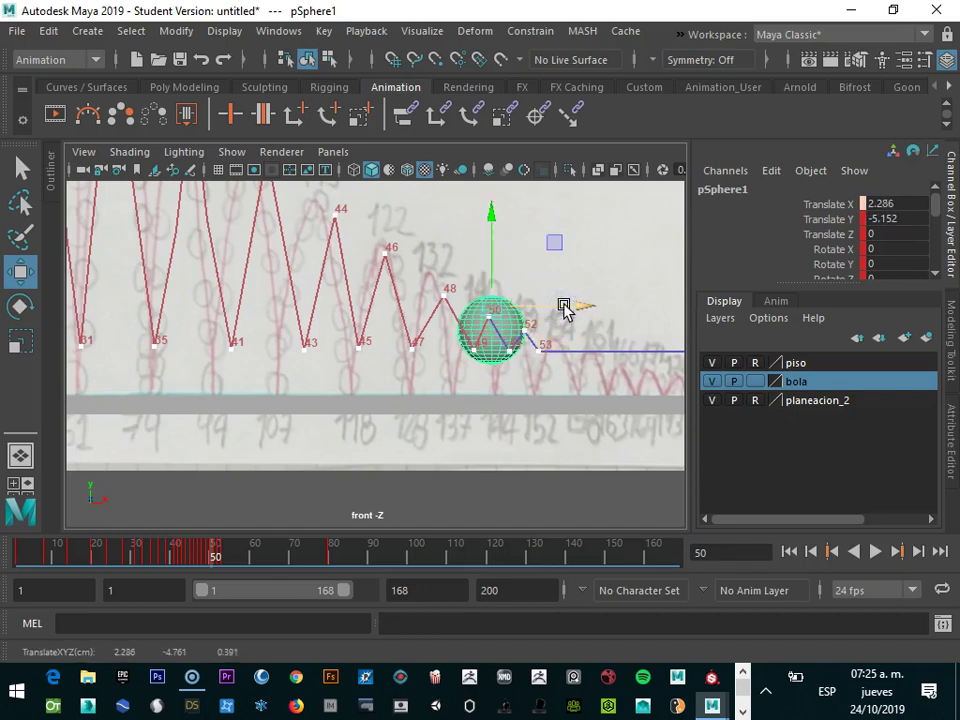
{"action": "key", "text": "s"}
- Lift and key the ball at frames 51 and 53, ending at Translate X 3.055, Y -5.688
{"action": "key", "text": "alt+period"}
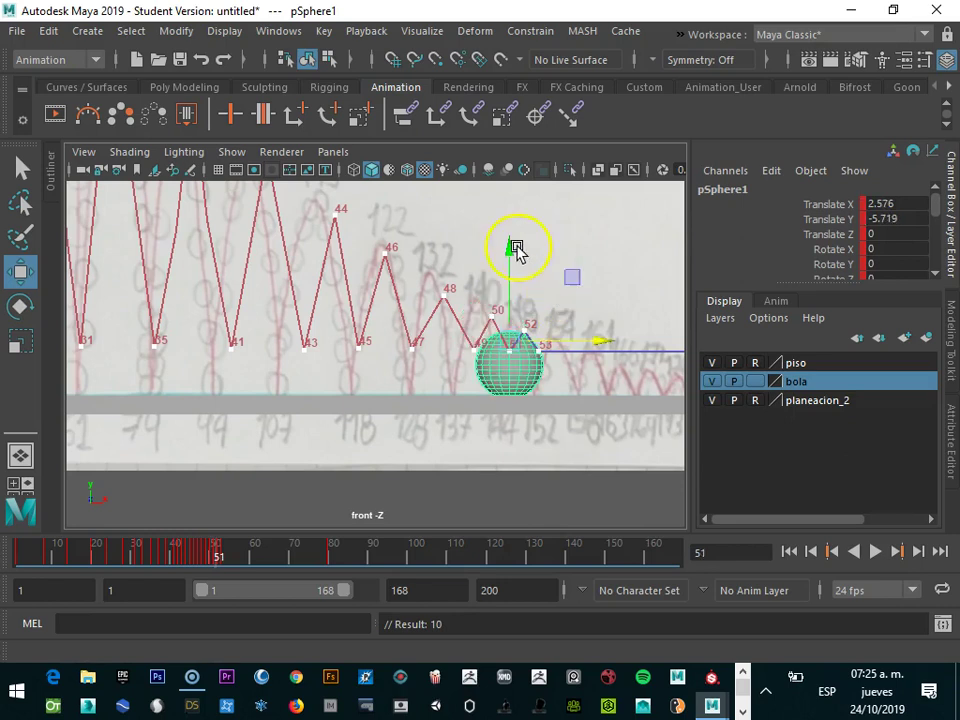
{"action": "left_click_drag", "start_coordinate": [515, 250], "coordinate": [509, 258]}
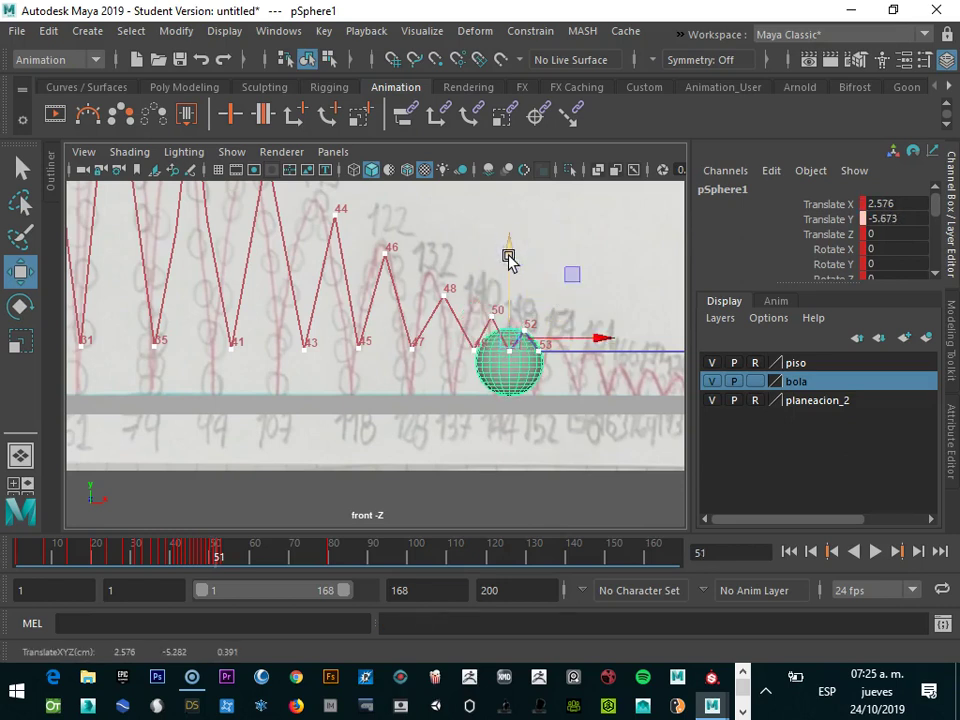
{"action": "key", "text": "s"}
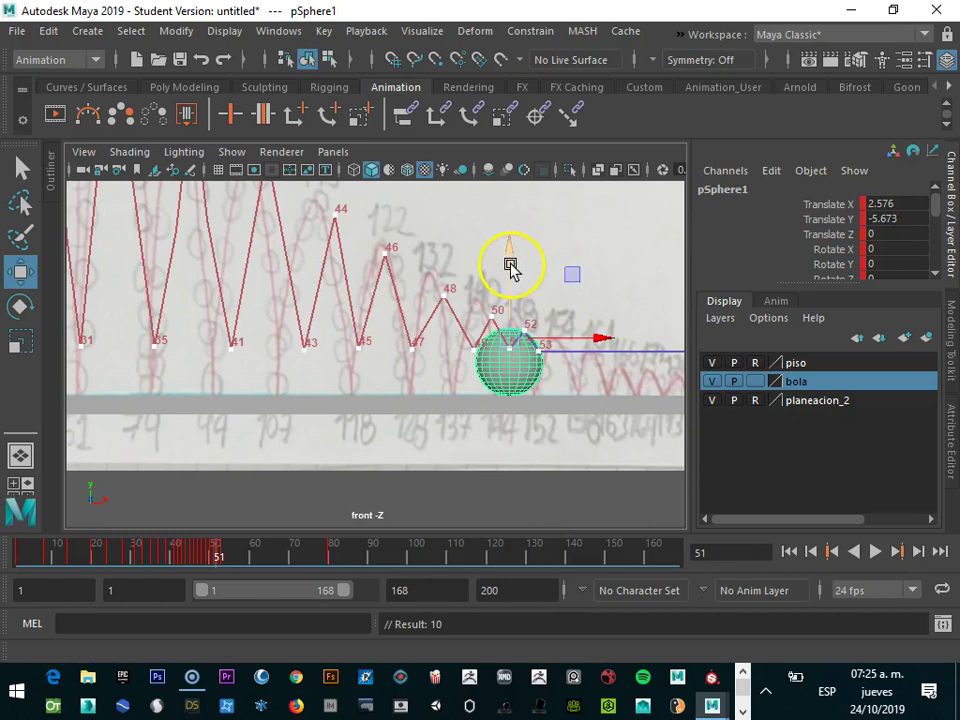
{"action": "key", "text": "alt+period"}
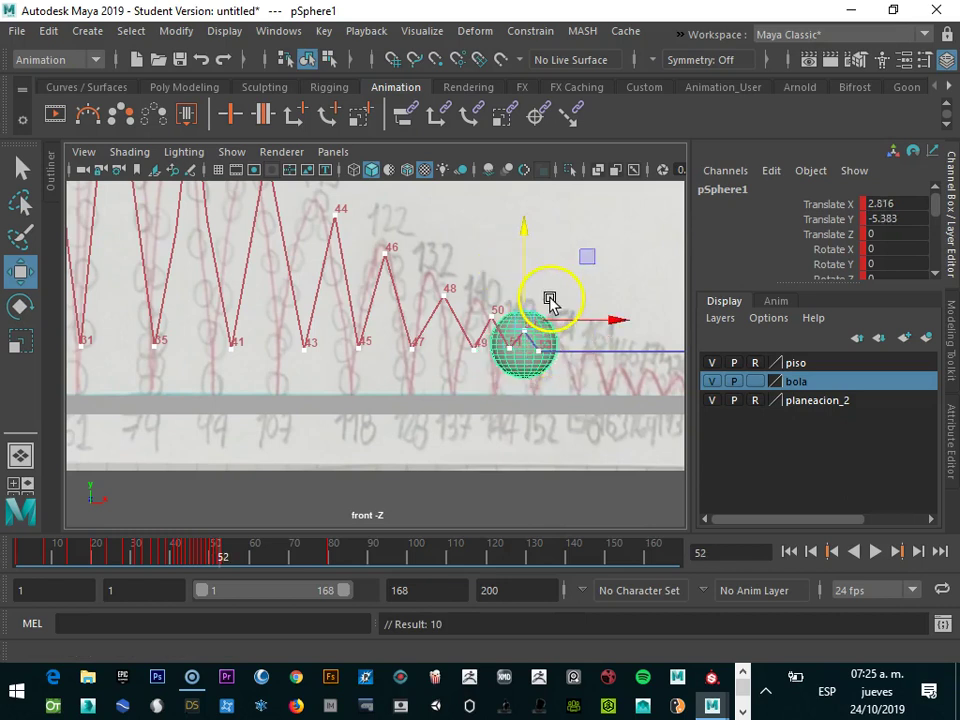
{"action": "key", "text": "alt+period"}
{"action": "left_click_drag", "start_coordinate": [535, 289], "coordinate": [540, 282]}
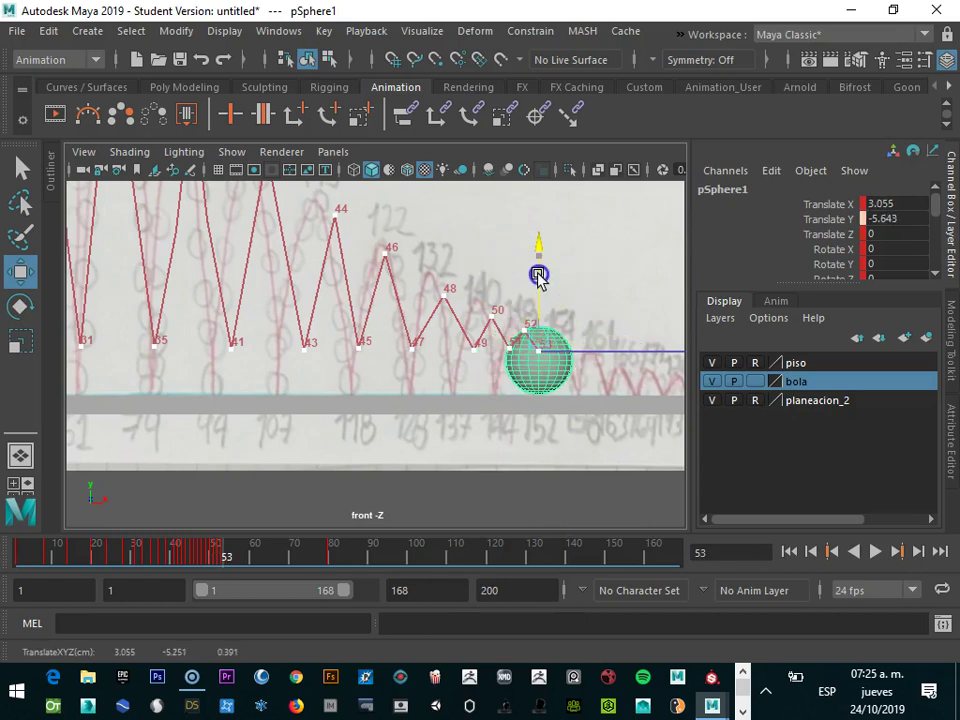
{"action": "key", "text": "s"}
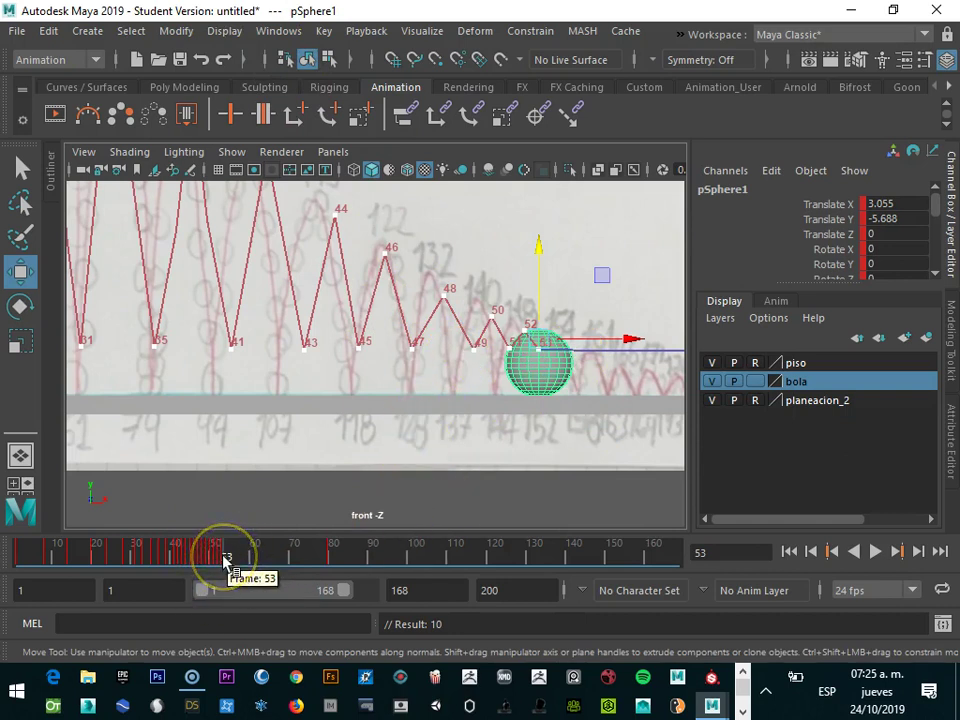
- Nudge the ball onto the drawn arc points at frames 49 and 48
{"action": "key", "text": "alt+comma"}
{"action": "key", "text": "alt+comma"}
{"action": "key", "text": "alt+comma"}
{"action": "key", "text": "alt+comma"}
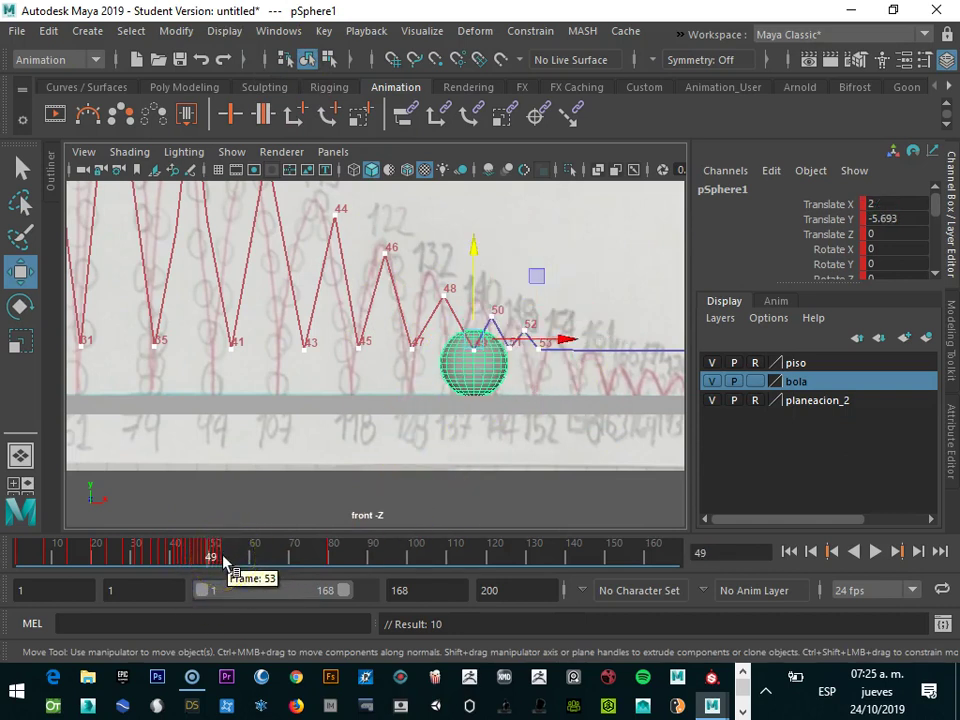
{"action": "left_click", "coordinate": [540, 342]}
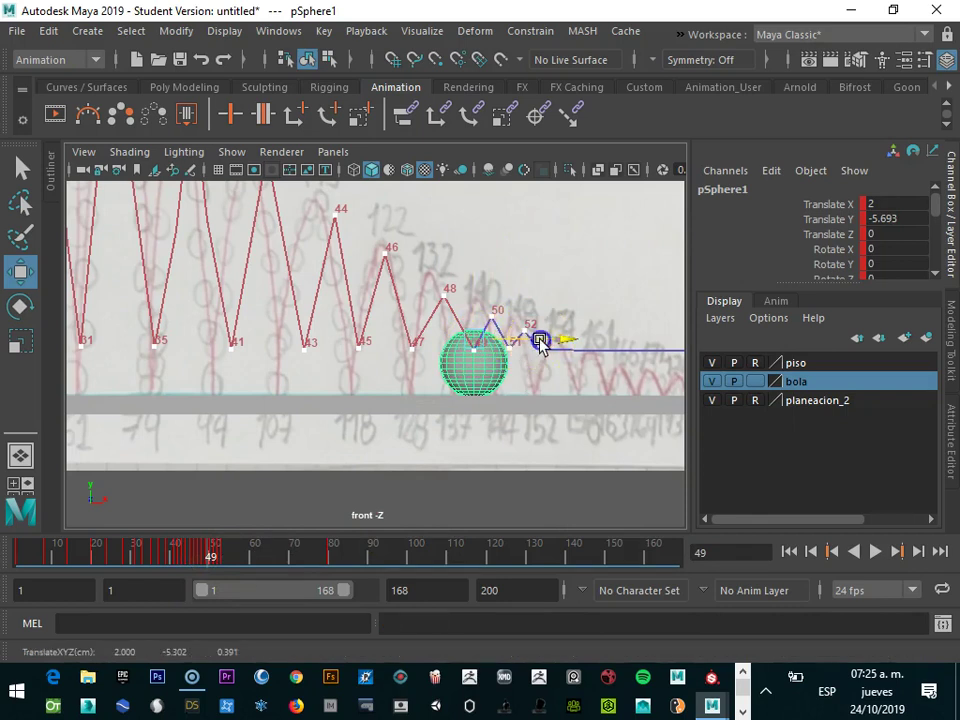
{"action": "left_click_drag", "start_coordinate": [540, 342], "coordinate": [537, 343]}
{"action": "mouse_move", "coordinate": [476, 349]}
{"action": "left_mouse_down"}
{"action": "mouse_move", "coordinate": [421, 349]}
{"action": "mouse_move", "coordinate": [505, 387]}
{"action": "left_mouse_up"}
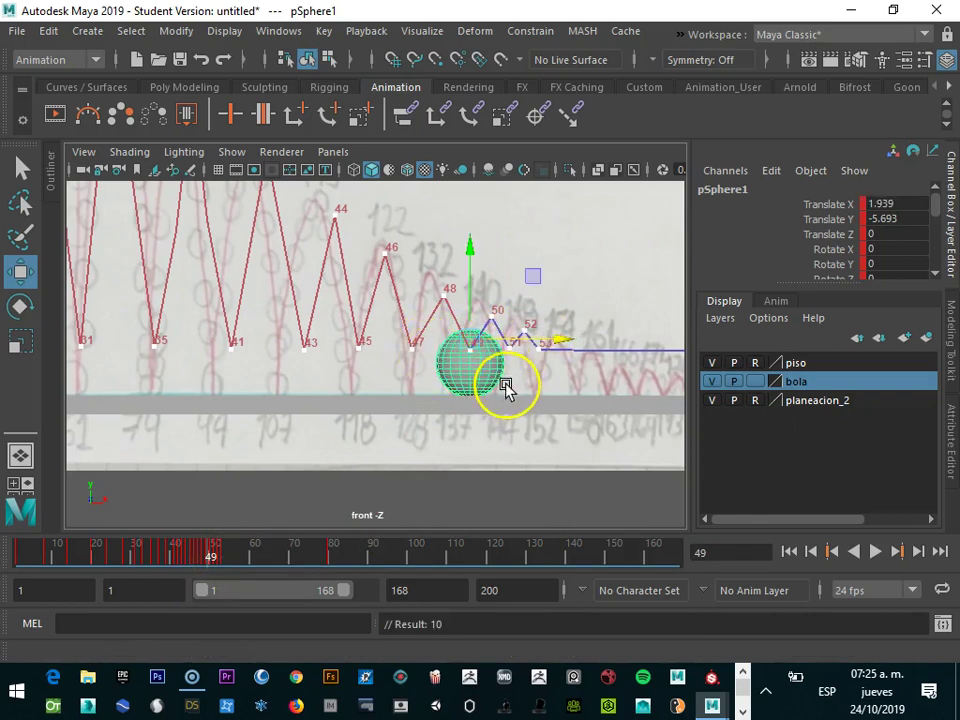
{"action": "key", "text": "comma"}
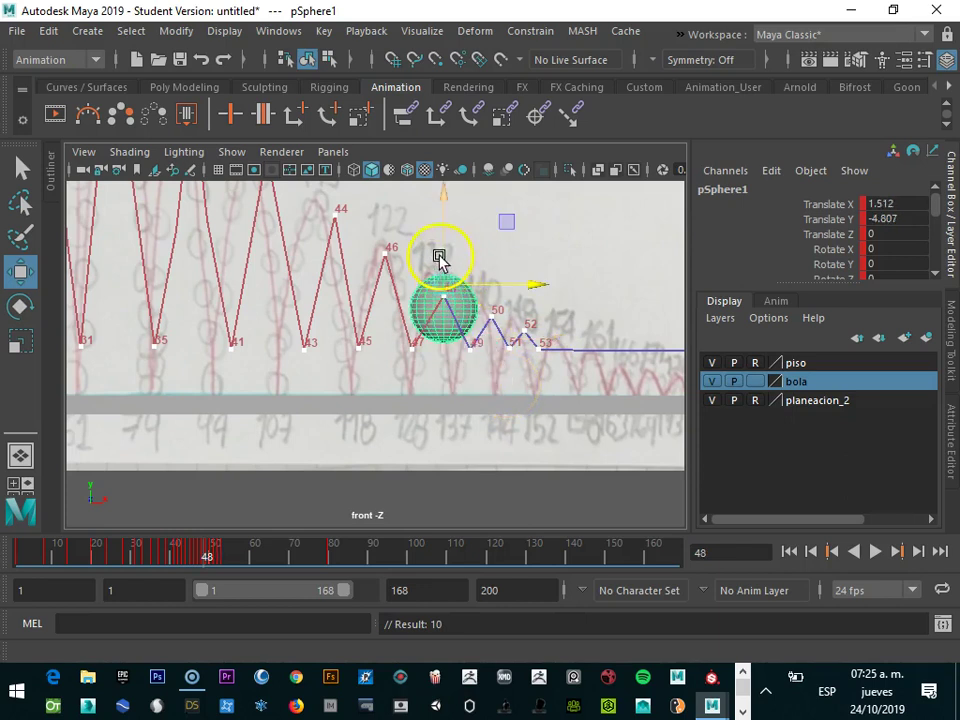
{"action": "left_click_drag", "start_coordinate": [439, 253], "coordinate": [439, 238]}
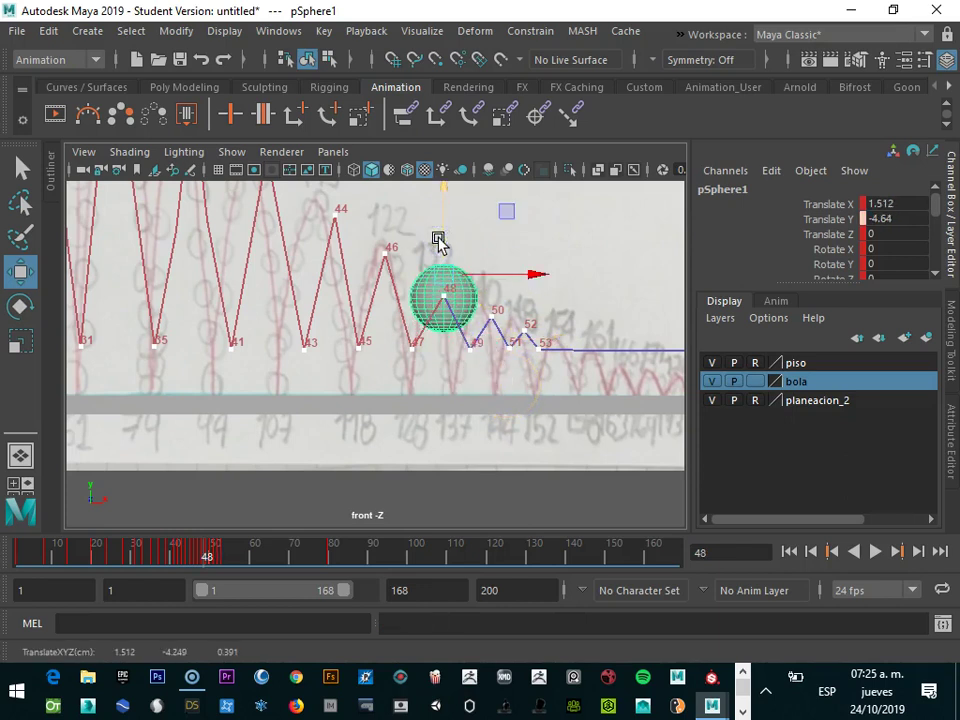
{"action": "left_click_drag", "start_coordinate": [446, 296], "coordinate": [461, 378]}
- Shift the ball right onto the frame 47 contact point and key it
{"action": "key", "text": "comma"}
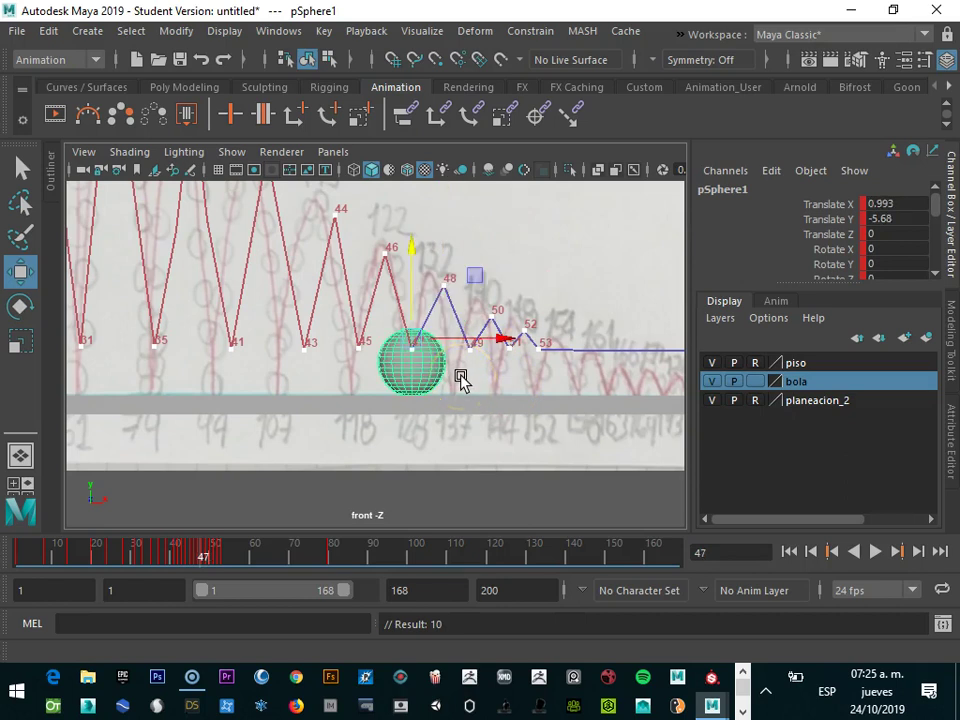
{"action": "left_click_drag", "start_coordinate": [481, 342], "coordinate": [489, 347]}
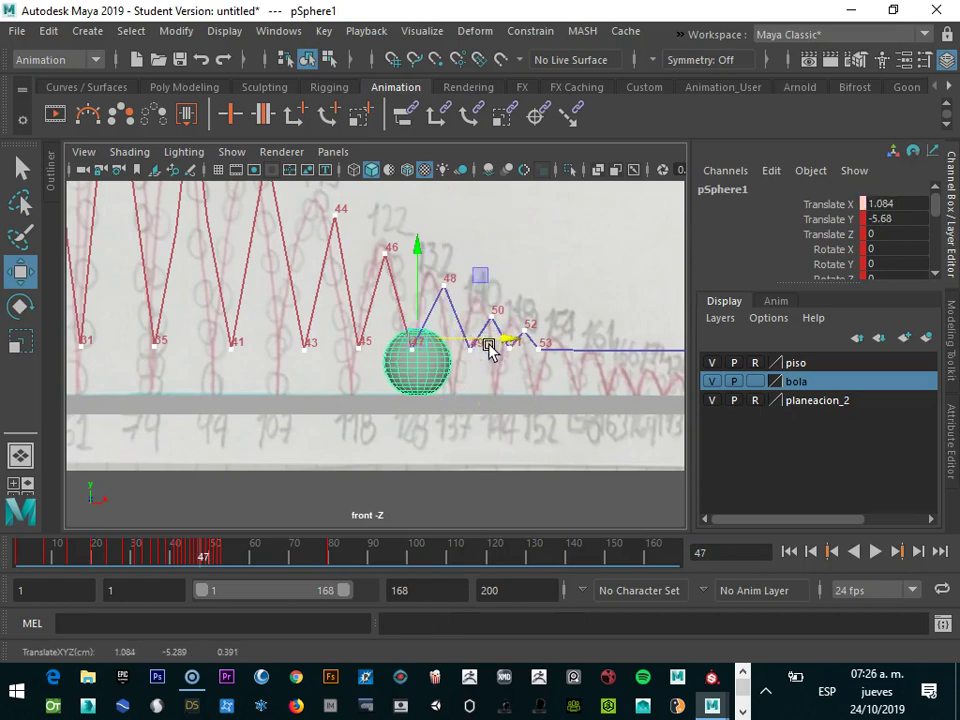
{"action": "key", "text": "s"}
{"action": "left_click", "coordinate": [380, 360]}
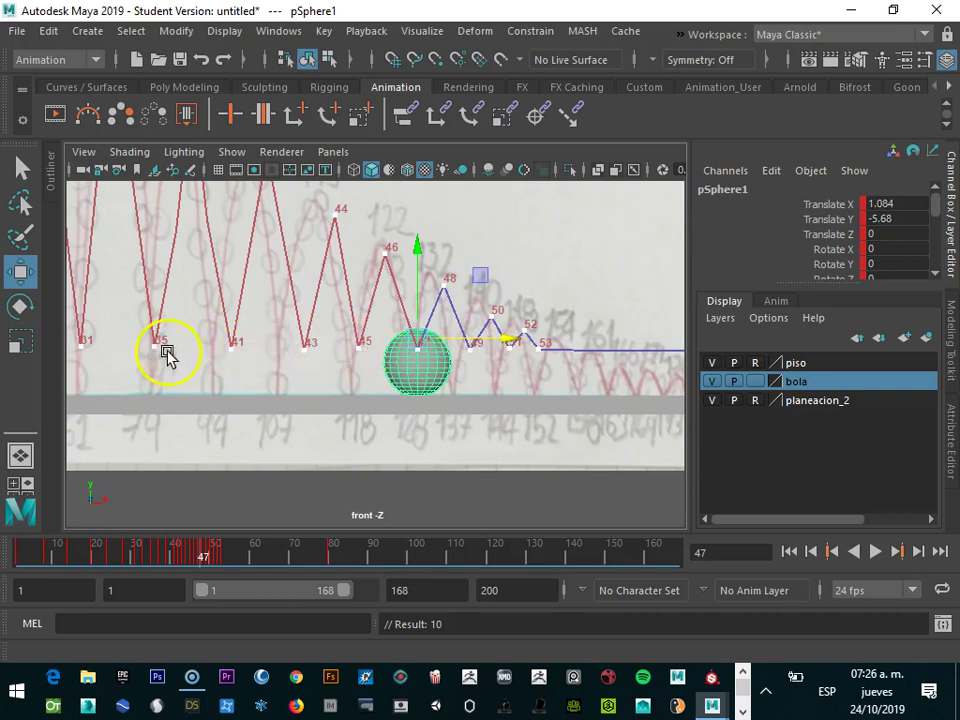
{"action": "left_click", "coordinate": [431, 352]}
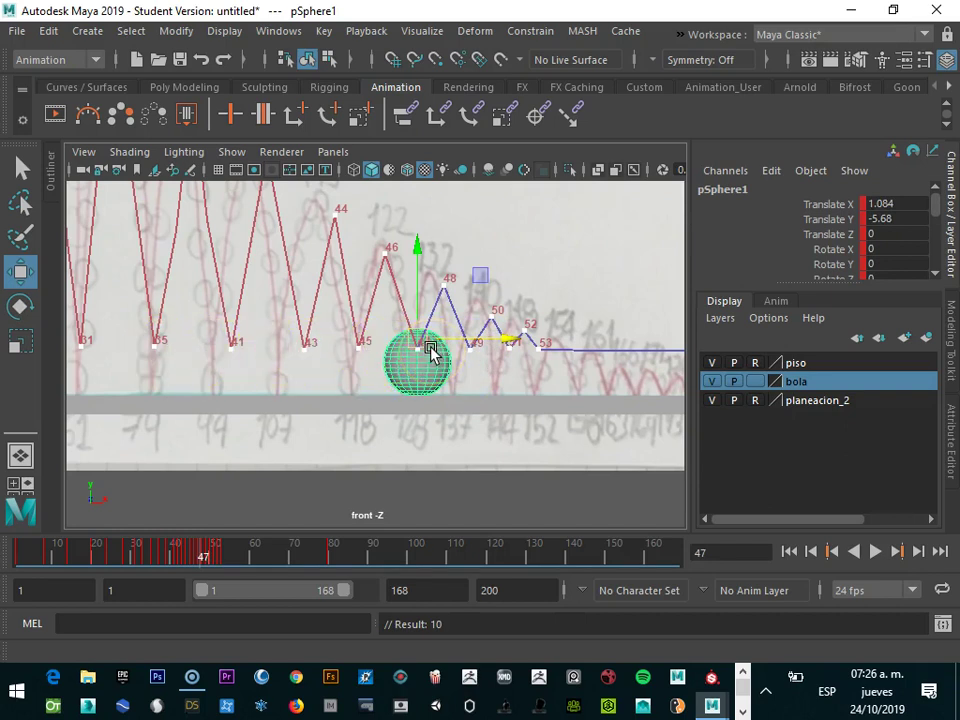
- Move and key the frame 46 peak at Translate X 0.698, Y -4.136, then rewind to frame 1
{"action": "key", "text": "alt+comma"}
{"action": "mouse_move", "coordinate": [407, 257]}
{"action": "left_mouse_down"}
{"action": "mouse_move", "coordinate": [412, 244]}
{"action": "mouse_move", "coordinate": [443, 247]}
{"action": "left_mouse_up"}
{"action": "key", "text": "s"}
{"action": "left_click", "coordinate": [414, 252]}
{"action": "key", "text": "s"}
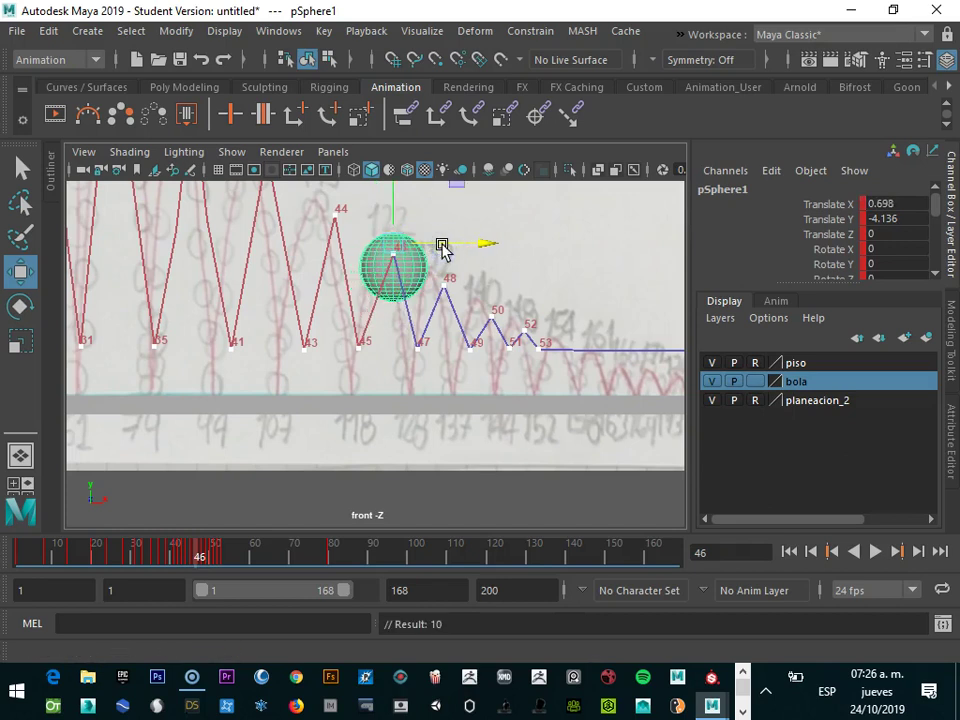
{"action": "left_click_drag", "start_coordinate": [417, 258], "coordinate": [455, 246]}
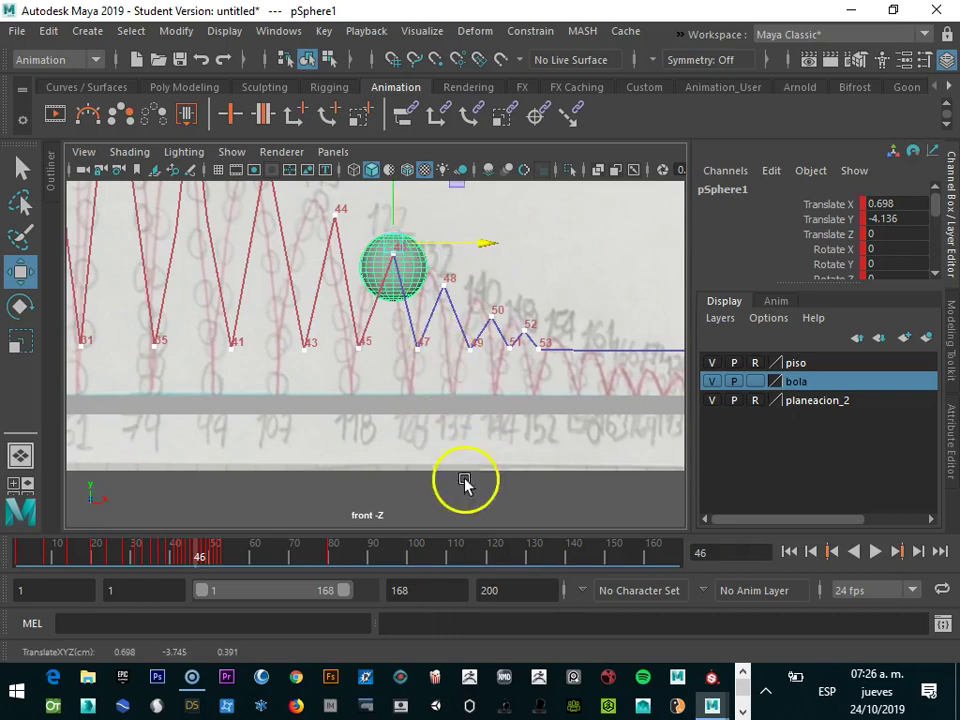
{"action": "left_click_drag", "start_coordinate": [510, 553], "coordinate": [20, 552]}
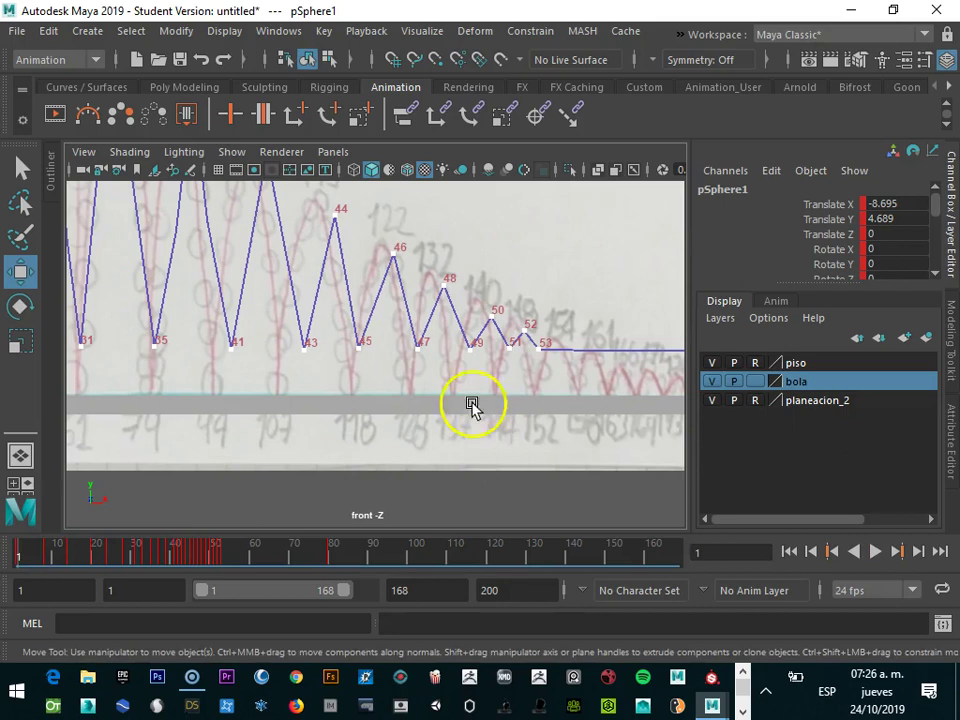
{"action": "left_click", "coordinate": [278, 31]}
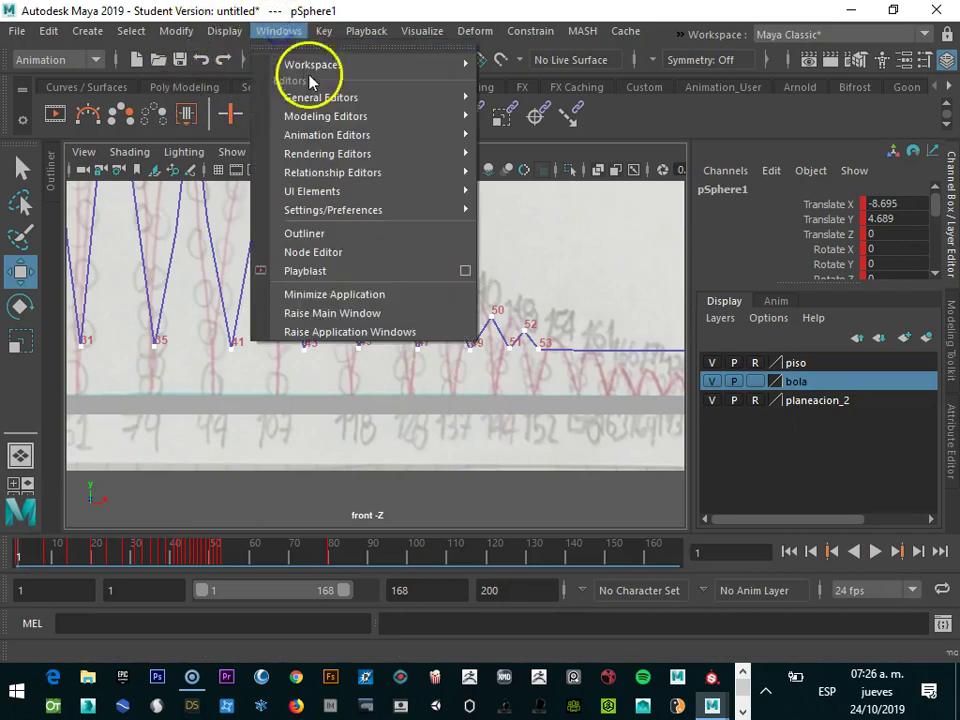
{"action": "mouse_move", "coordinate": [327, 135]}
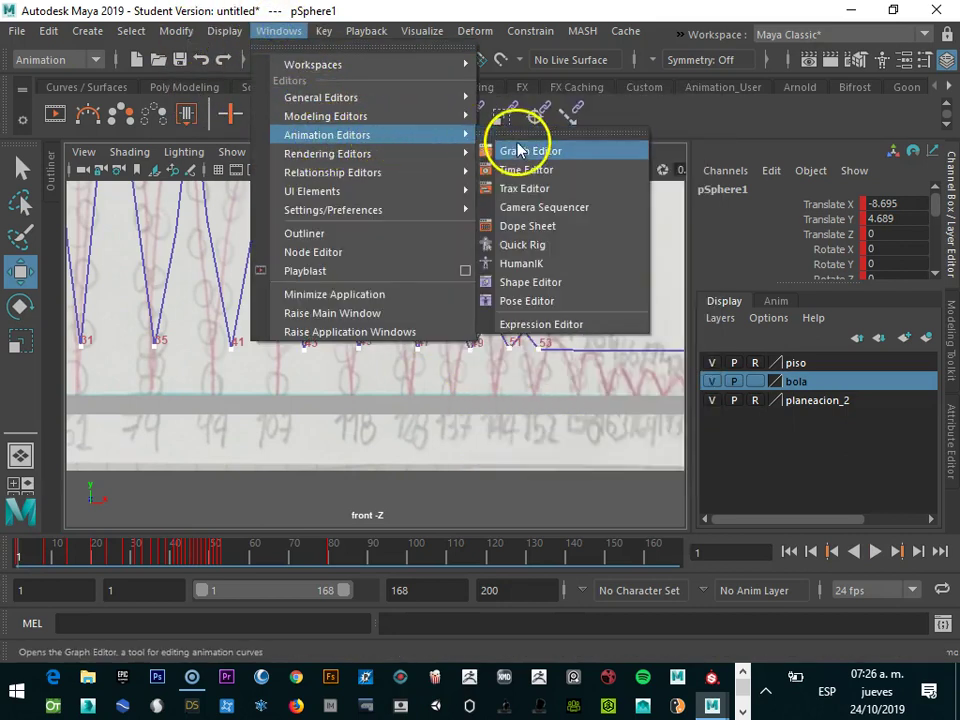
- Show only pSphere1's Translate Y curve in the Graph Editor and set the time to frame 18
{"action": "left_click", "coordinate": [521, 150]}
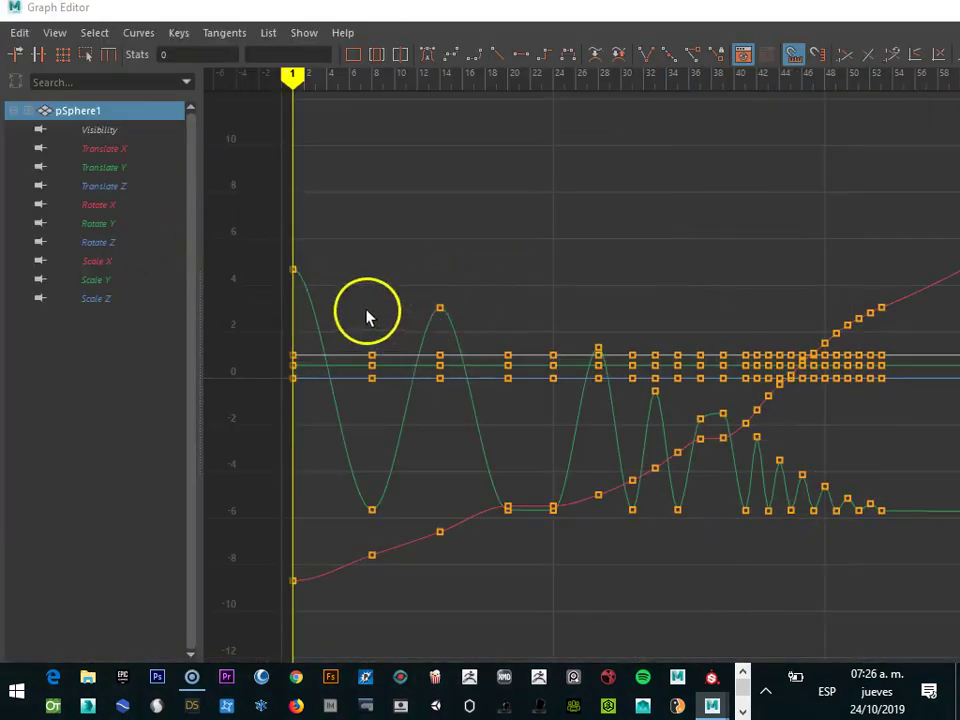
{"action": "left_click", "coordinate": [119, 170]}
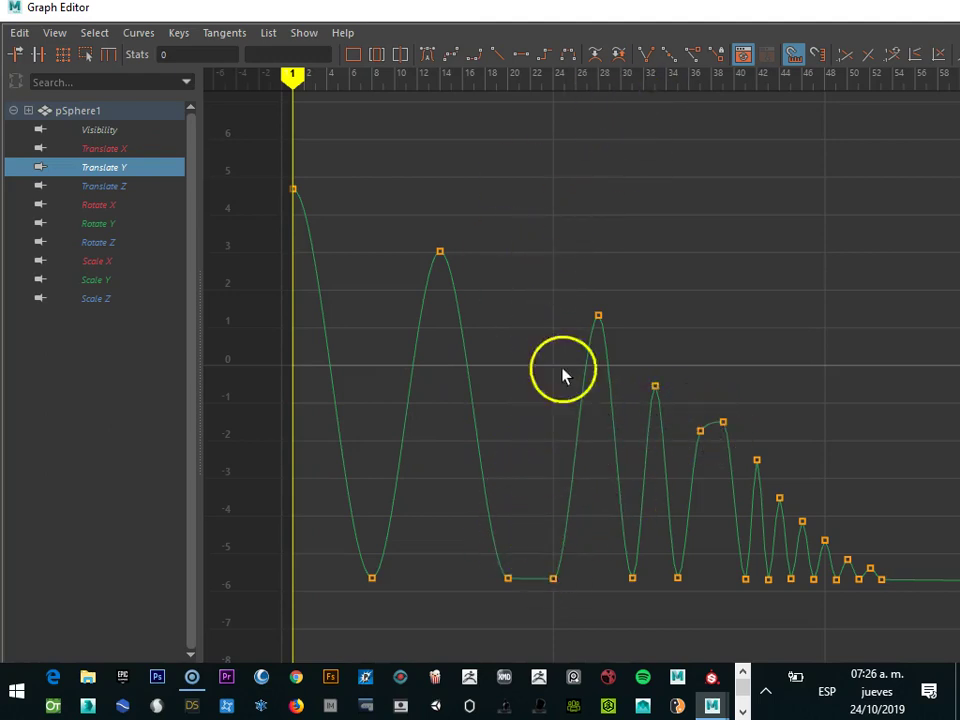
{"action": "left_click_drag", "start_coordinate": [324, 122], "coordinate": [485, 125]}
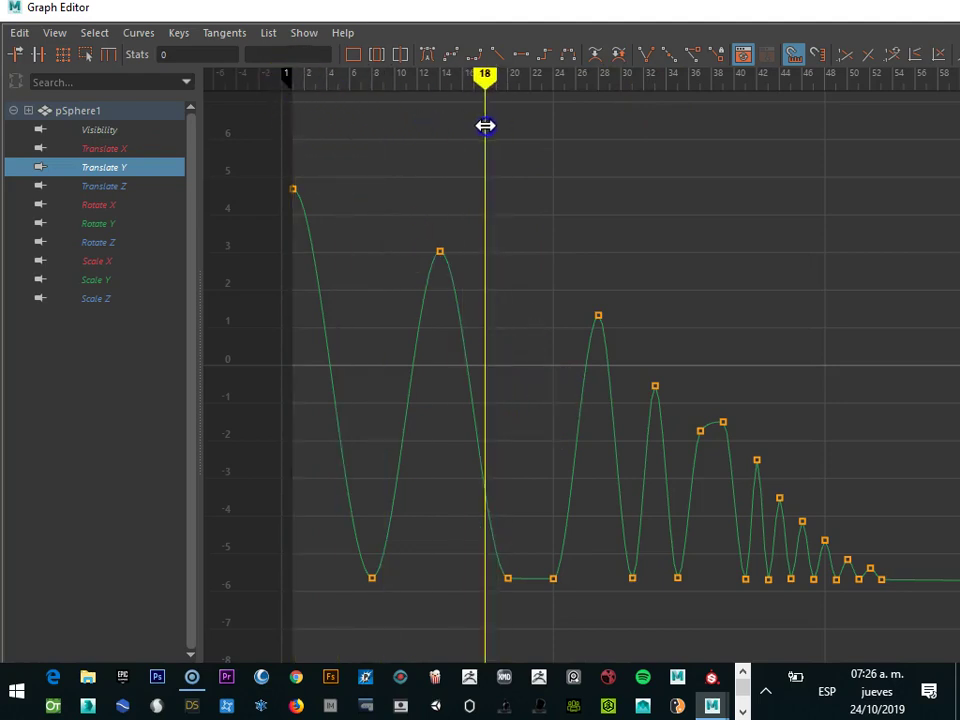
{"action": "left_click_drag", "start_coordinate": [812, 14], "coordinate": [561, 135]}
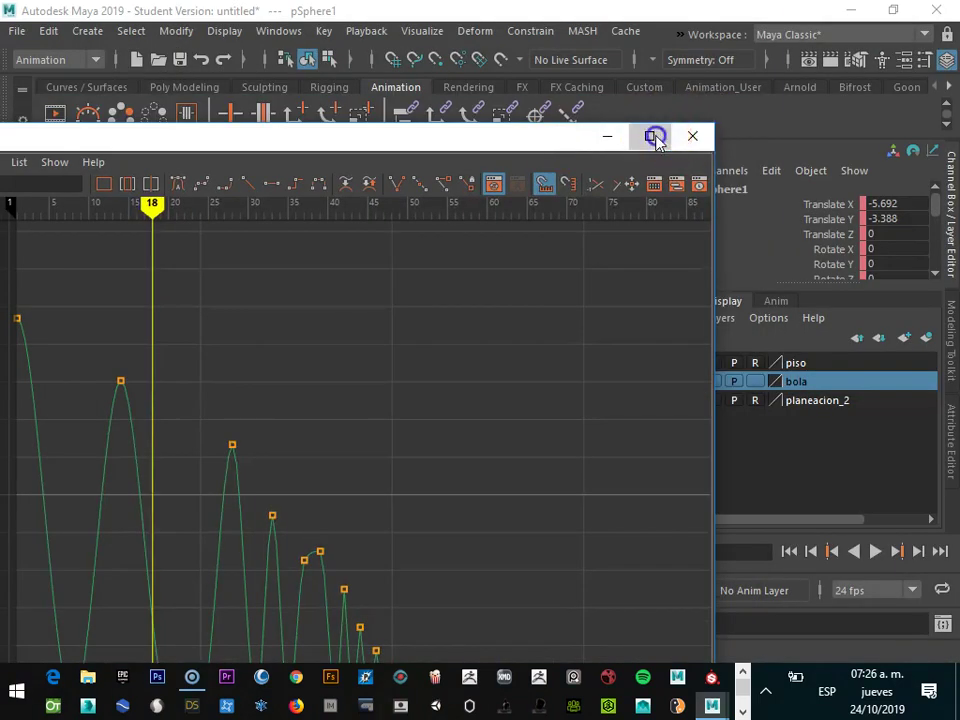
- Float the Graph Editor as a smaller window at the lower right, zoom the front view out, and advance to frame 20
{"action": "left_click", "coordinate": [654, 135]}
{"action": "mouse_move", "coordinate": [500, 12]}
{"action": "left_mouse_down"}
{"action": "mouse_move", "coordinate": [184, 140]}
{"action": "mouse_move", "coordinate": [505, 386]}
{"action": "mouse_move", "coordinate": [925, 390]}
{"action": "mouse_move", "coordinate": [836, 441]}
{"action": "mouse_move", "coordinate": [557, 310]}
{"action": "left_mouse_up"}
{"action": "mouse_move", "coordinate": [285, 298]}
{"action": "left_mouse_down"}
{"action": "mouse_move", "coordinate": [407, 360]}
{"action": "mouse_move", "coordinate": [360, 315]}
{"action": "mouse_move", "coordinate": [258, 296]}
{"action": "left_mouse_up"}
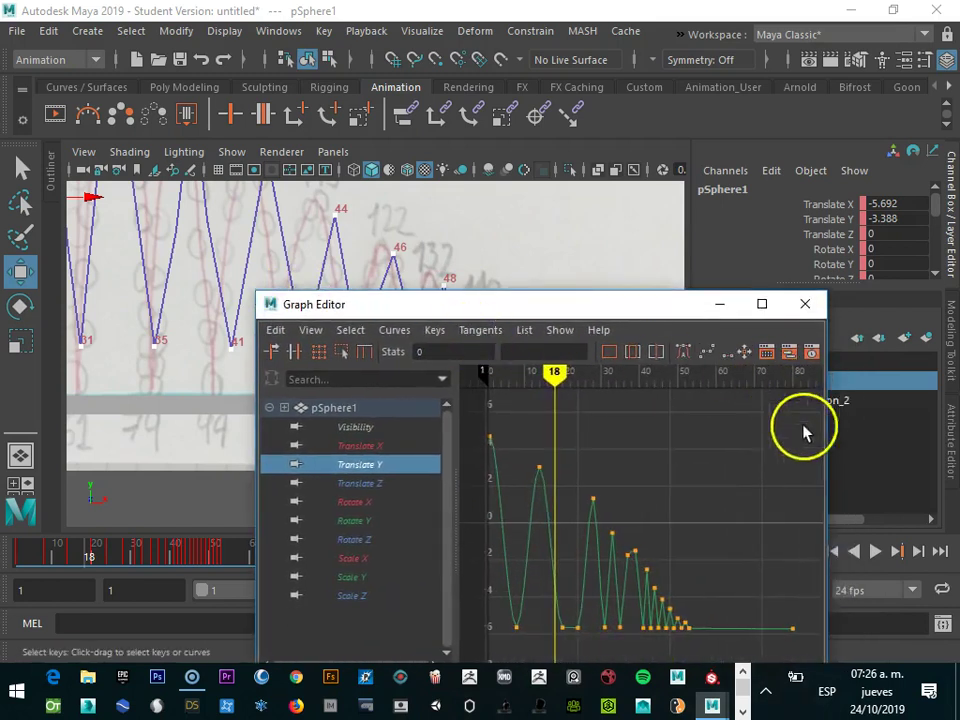
{"action": "left_click_drag", "start_coordinate": [834, 450], "coordinate": [874, 450]}
{"action": "left_click_drag", "start_coordinate": [510, 306], "coordinate": [328, 333]}
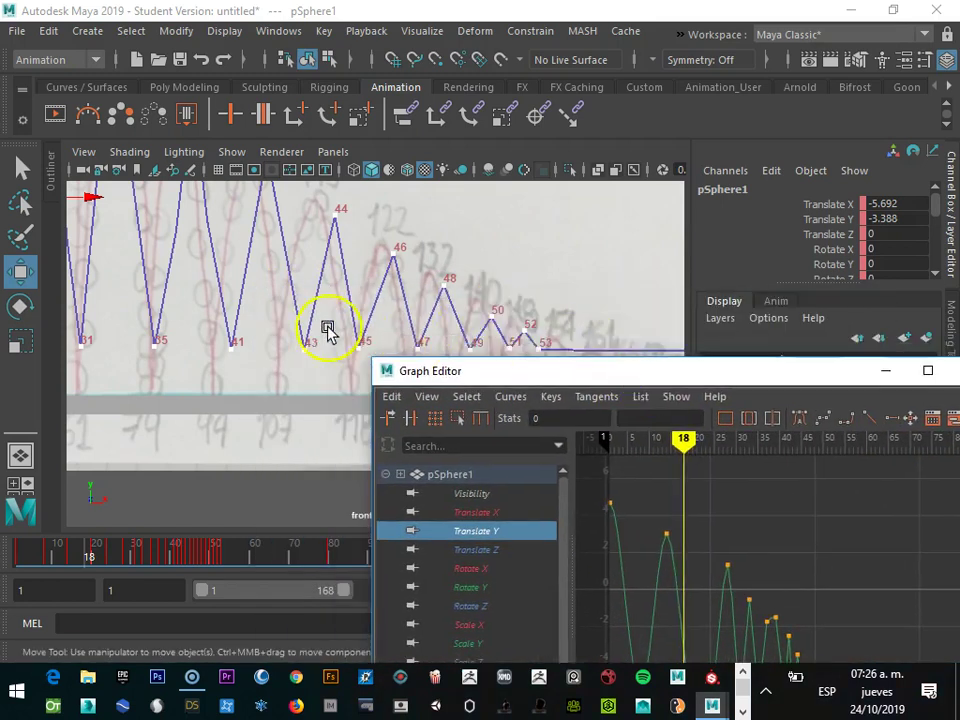
{"action": "scroll", "coordinate": [328, 330], "scroll_direction": "down", "scroll_amount": 3}
{"action": "scroll", "coordinate": [300, 352], "scroll_direction": "down", "scroll_amount": 2}
{"action": "scroll", "coordinate": [300, 353], "scroll_direction": "down", "scroll_amount": 2}
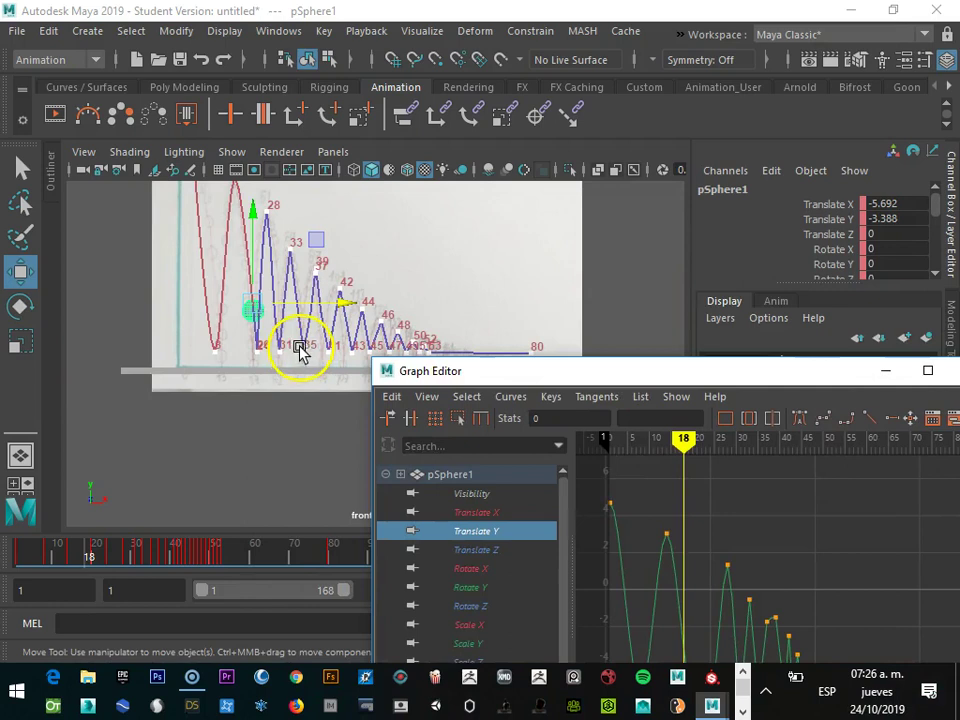
{"action": "left_click_drag", "start_coordinate": [682, 439], "coordinate": [710, 443]}
{"action": "left_click_drag", "start_coordinate": [700, 371], "coordinate": [676, 185]}
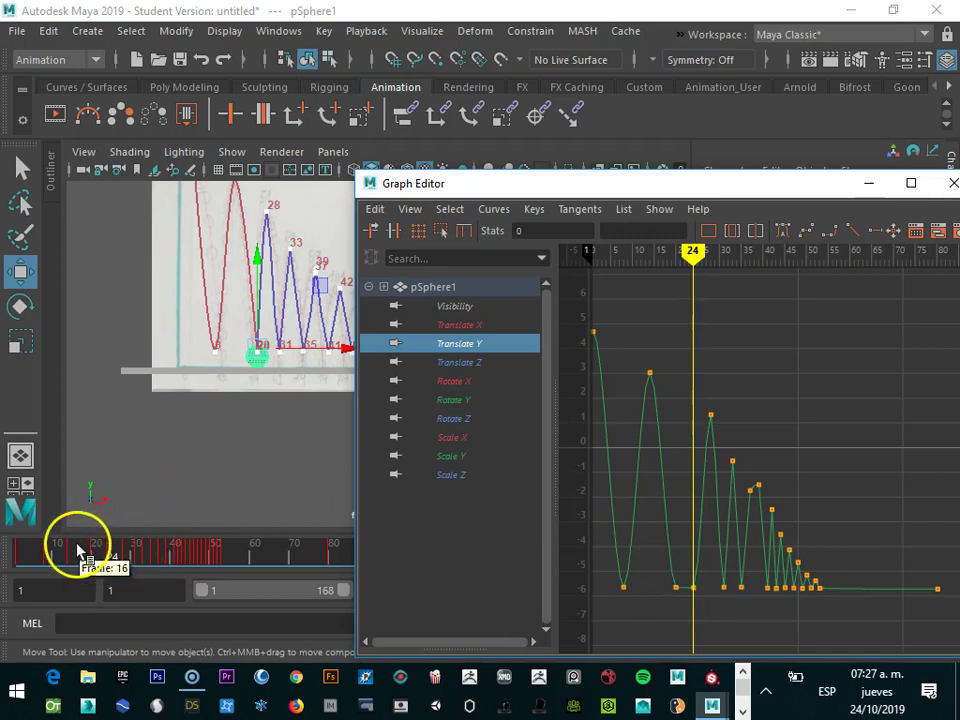
- Scrub frames 9 to 20 to check the bounce timing, then return toward frame 20
{"action": "left_click", "coordinate": [50, 550]}
{"action": "left_click_drag", "start_coordinate": [50, 550], "coordinate": [111, 553]}
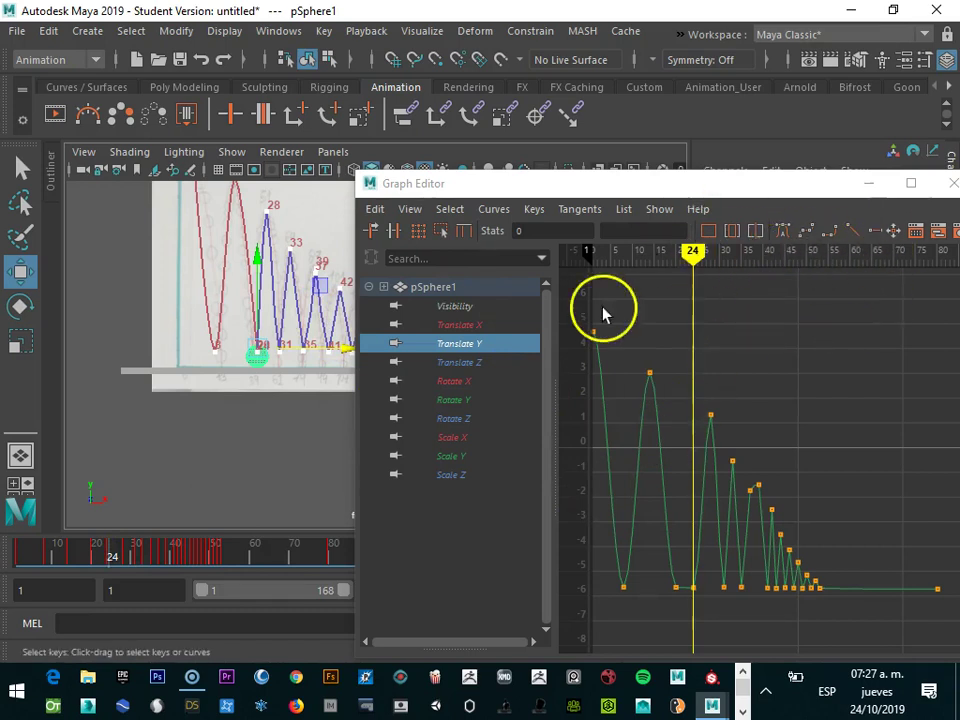
{"action": "left_click_drag", "start_coordinate": [698, 256], "coordinate": [693, 253]}
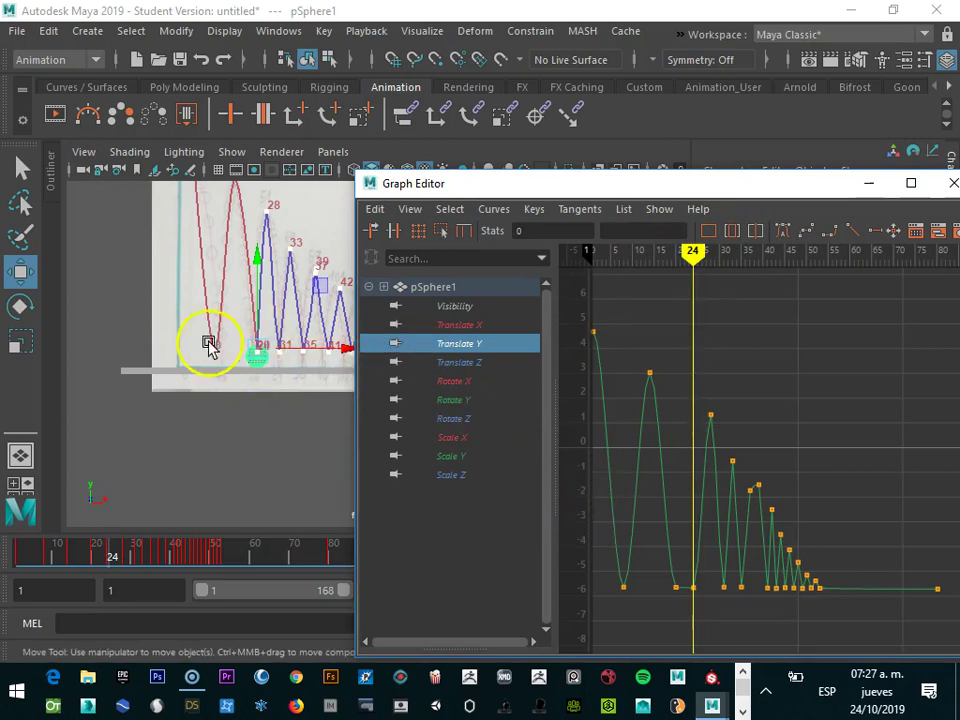
{"action": "left_click", "coordinate": [231, 595]}
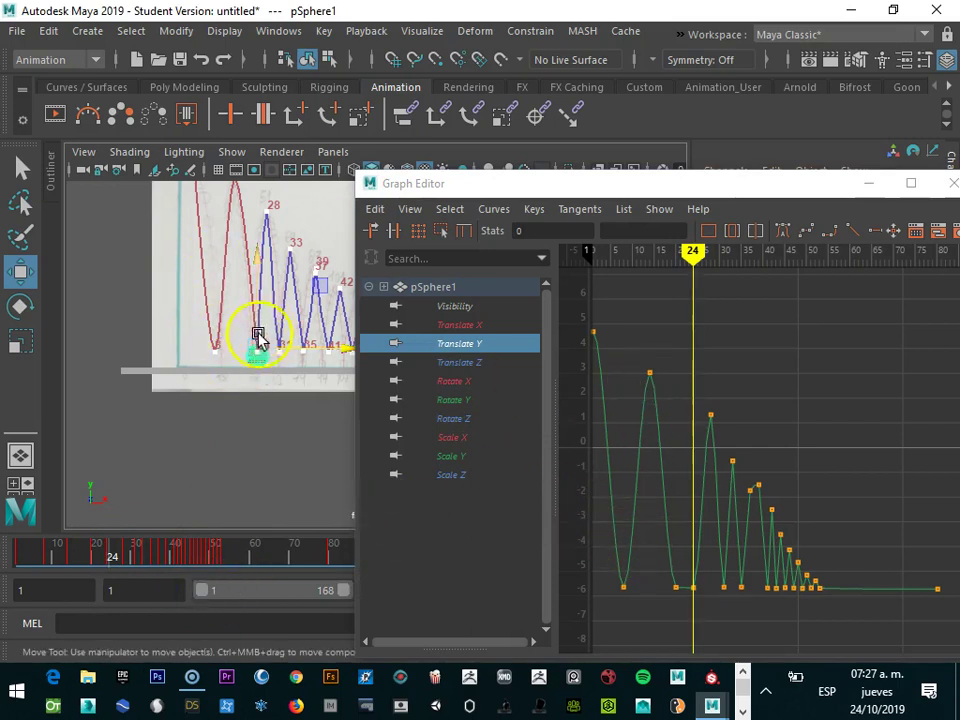
{"action": "left_click_drag", "start_coordinate": [692, 250], "coordinate": [675, 250]}
- Lift the ball to the second peak at frame 20 (Translate X -6.626, Y 3.456) and key it
{"action": "left_click_drag", "start_coordinate": [258, 232], "coordinate": [258, 232], "text": "alt"}
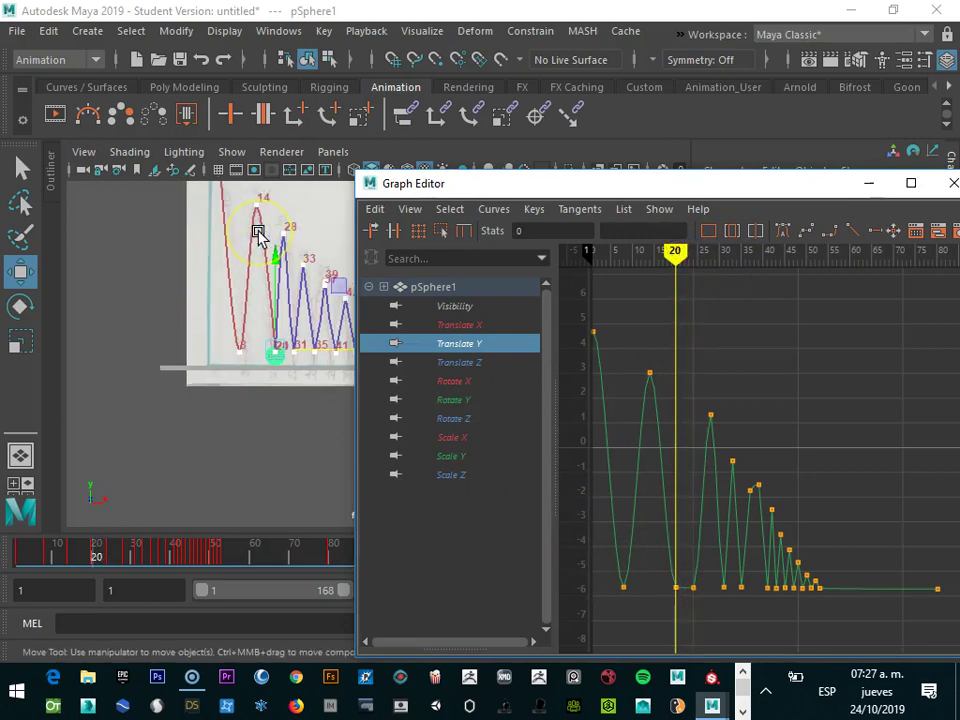
{"action": "scroll", "coordinate": [229, 349], "scroll_direction": "up", "scroll_amount": 2}
{"action": "scroll", "coordinate": [229, 349], "scroll_direction": "up", "scroll_amount": 2}
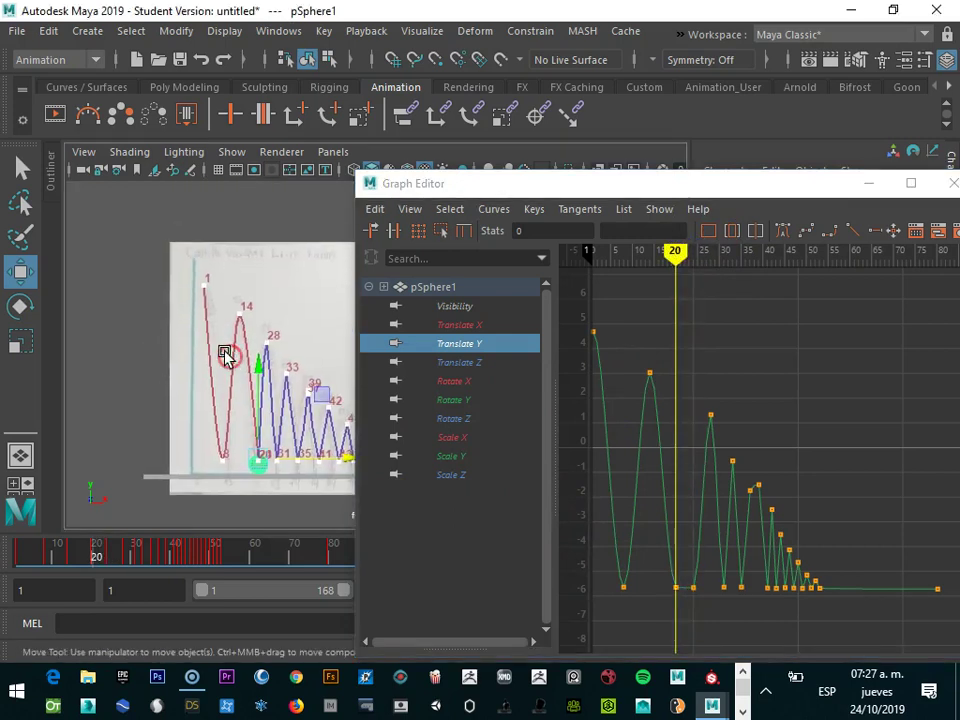
{"action": "scroll", "coordinate": [229, 349], "scroll_direction": "up", "scroll_amount": 2}
{"action": "scroll", "coordinate": [224, 355], "scroll_direction": "up", "scroll_amount": 2}
{"action": "mouse_move", "coordinate": [205, 437]}
{"action": "left_mouse_down"}
{"action": "mouse_move", "coordinate": [243, 300]}
{"action": "mouse_move", "coordinate": [229, 292]}
{"action": "left_mouse_up"}
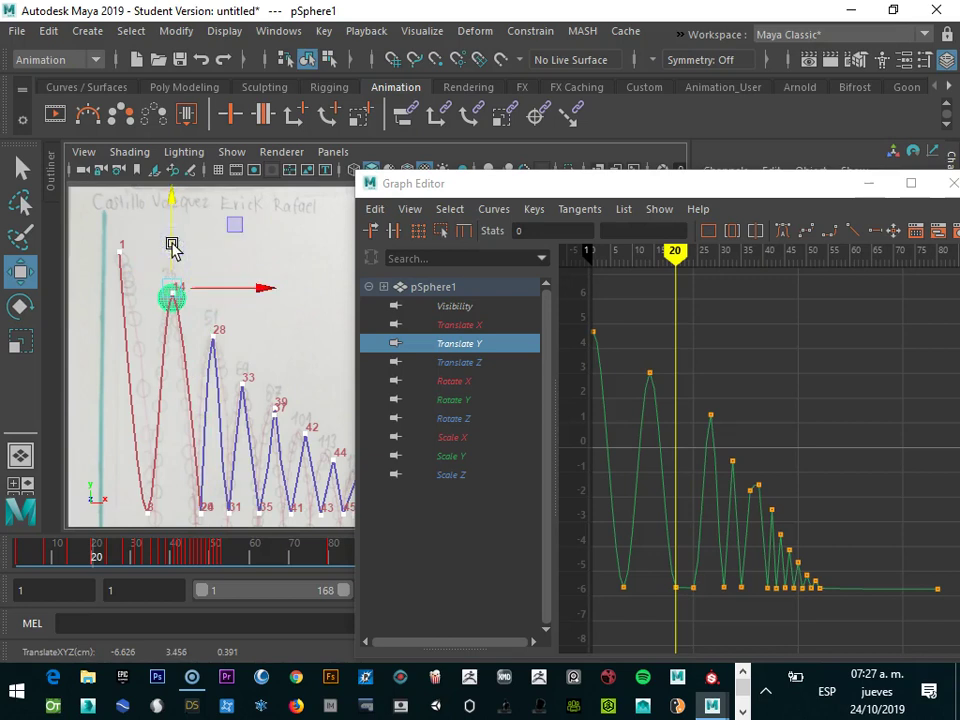
{"action": "key", "text": "s"}
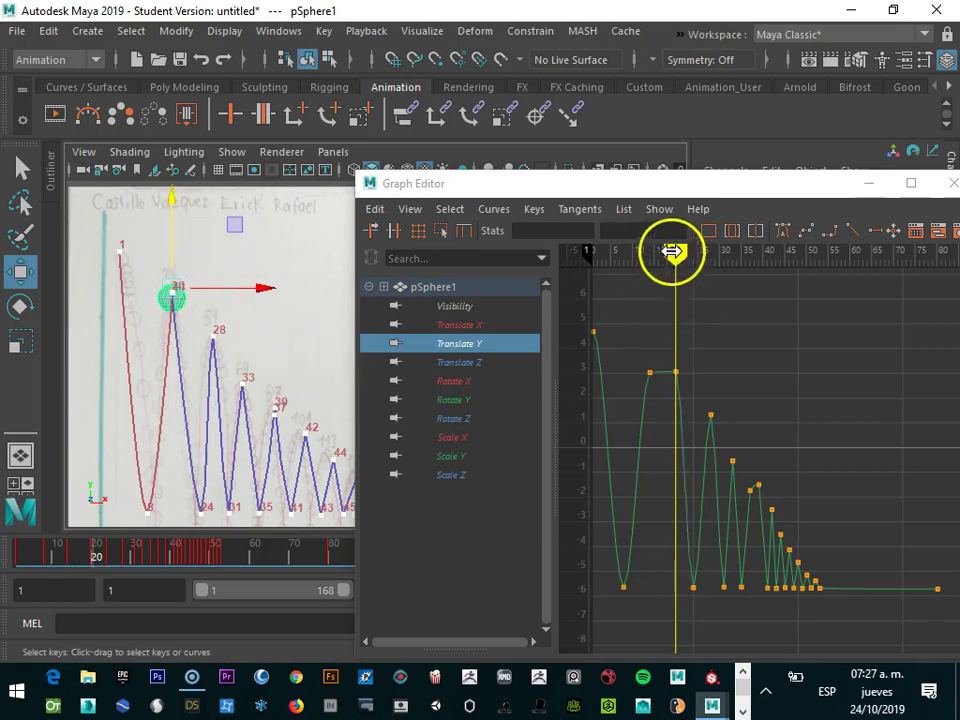
{"action": "left_click_drag", "start_coordinate": [675, 252], "coordinate": [654, 252]}
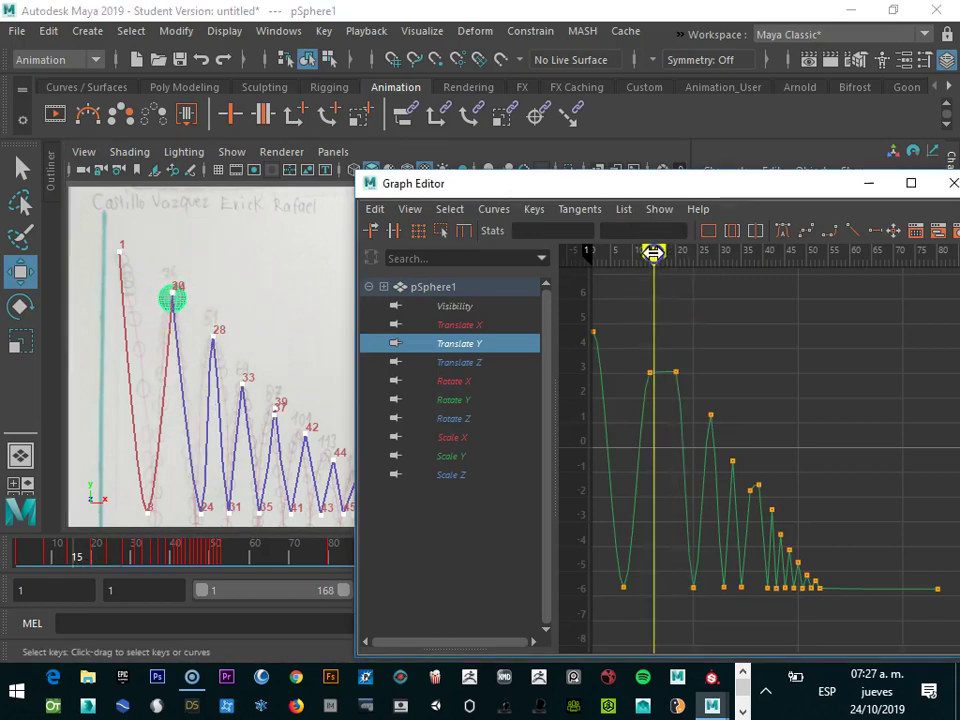
{"action": "left_click", "coordinate": [146, 512]}
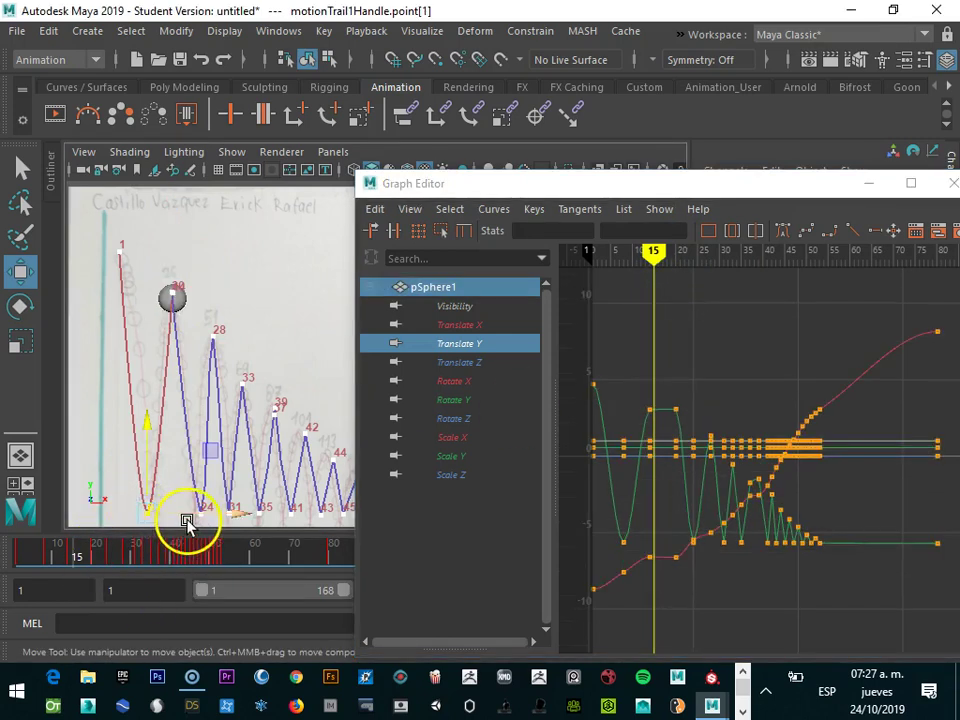
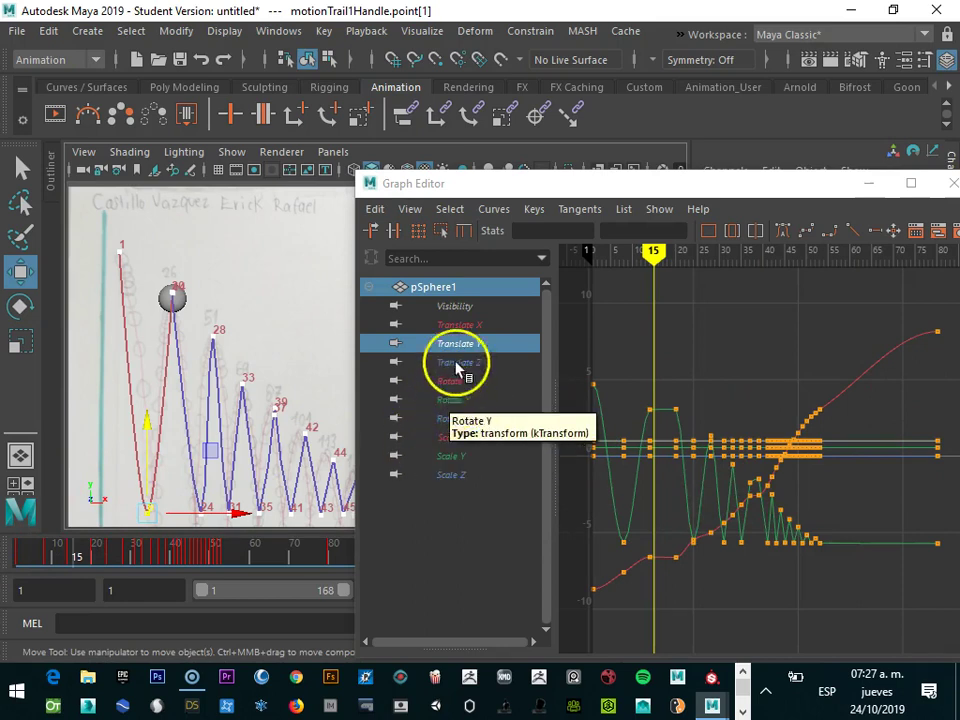
- Isolate the sphere's Translate Y curve, try lowering a trail key, then undo it
{"action": "left_click", "coordinate": [474, 347]}
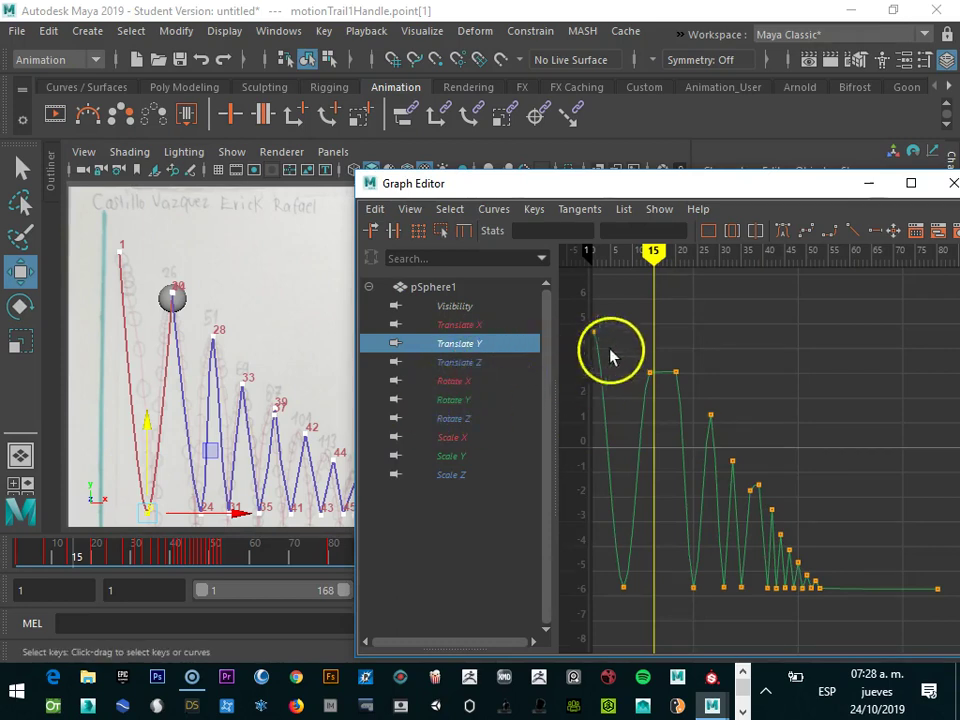
{"action": "left_click_drag", "start_coordinate": [651, 256], "coordinate": [649, 254]}
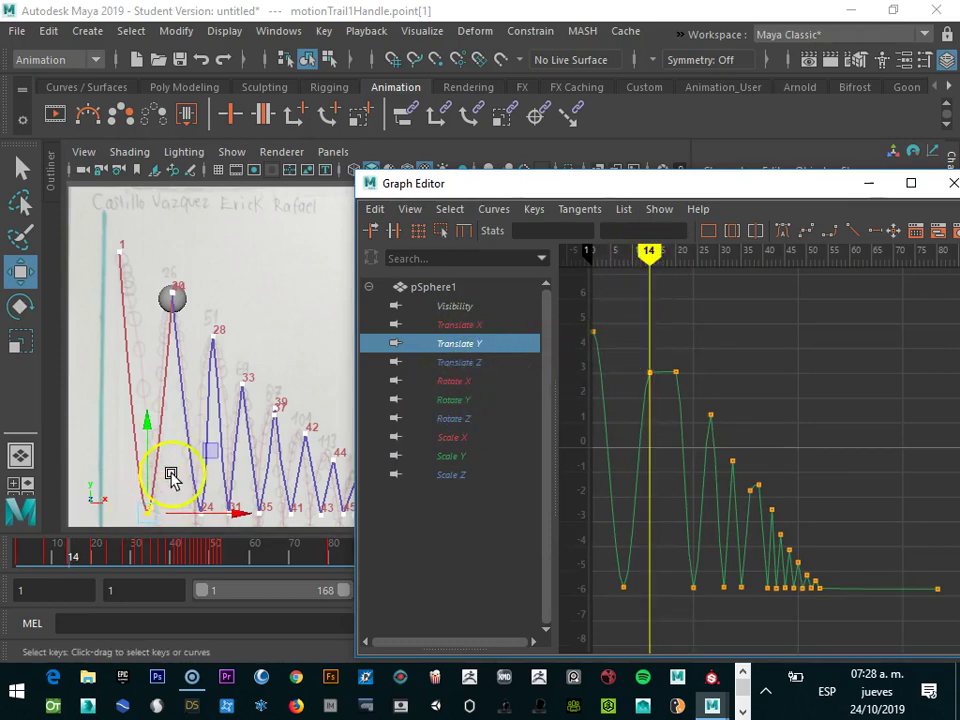
{"action": "left_click_drag", "start_coordinate": [150, 458], "coordinate": [150, 460]}
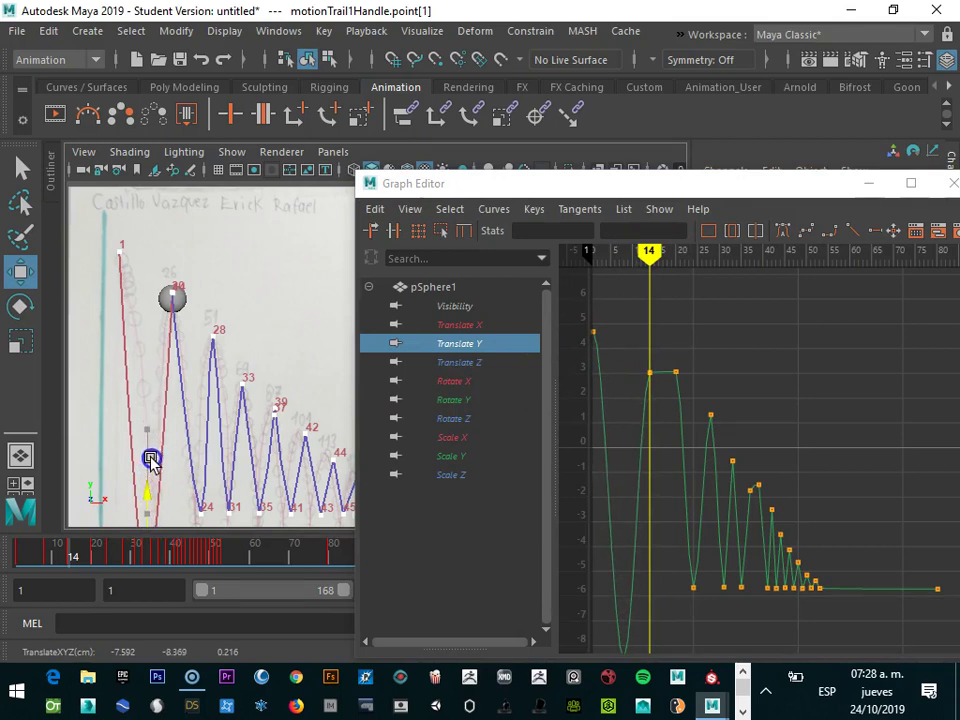
{"action": "key", "text": "ctrl+z"}
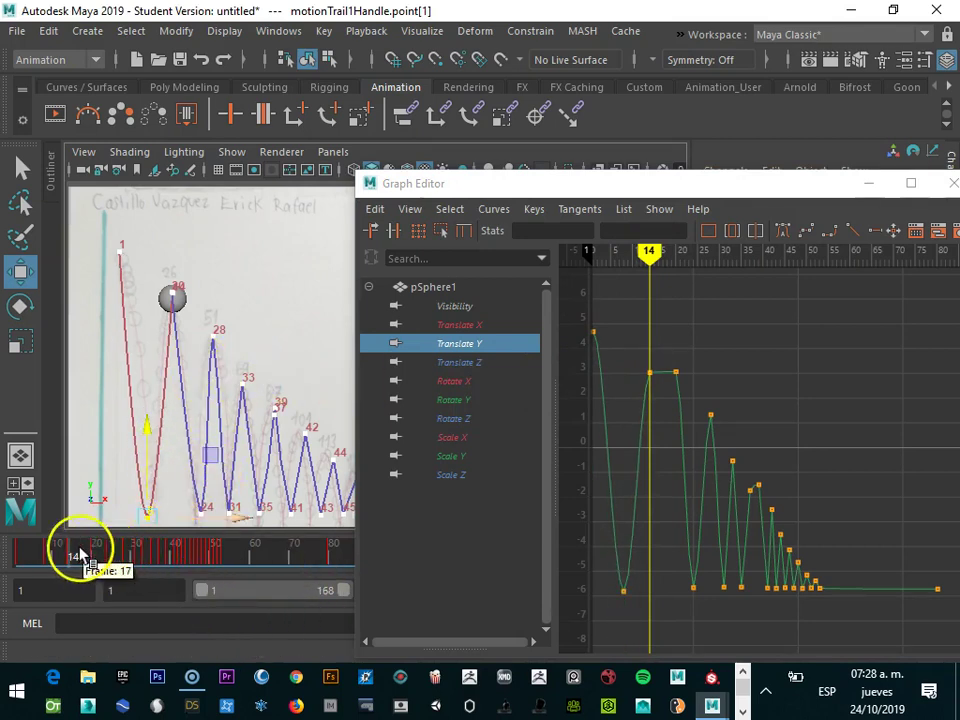
- At frame 8, lift the ball's motion trail key to about 2.5 on Translate Y
{"action": "left_click_drag", "start_coordinate": [72, 553], "coordinate": [47, 555]}
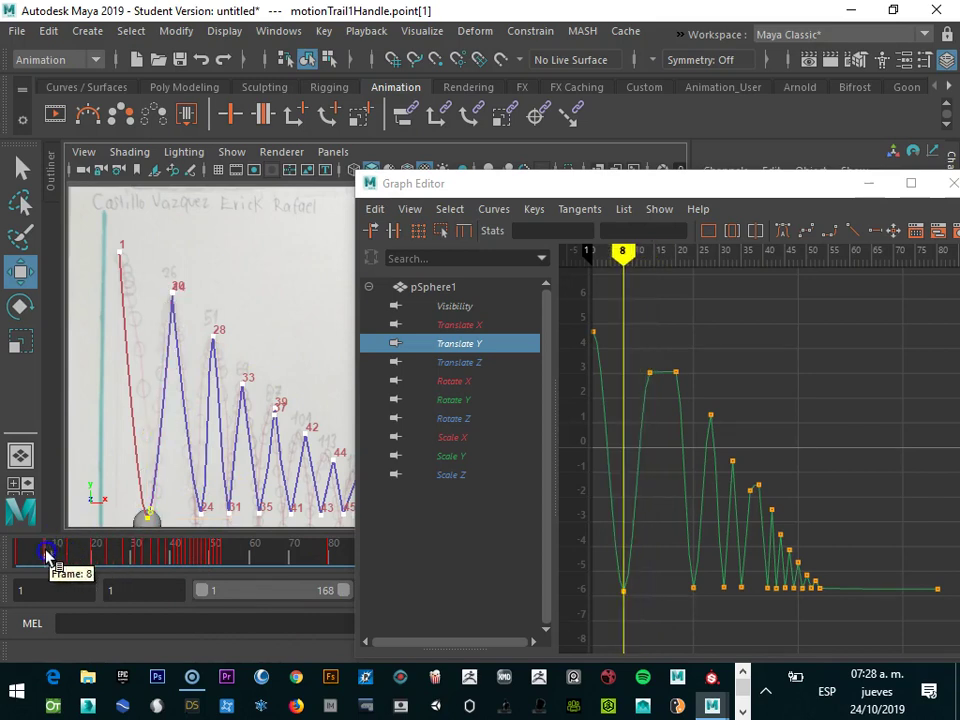
{"action": "left_click_drag", "start_coordinate": [152, 448], "coordinate": [143, 235]}
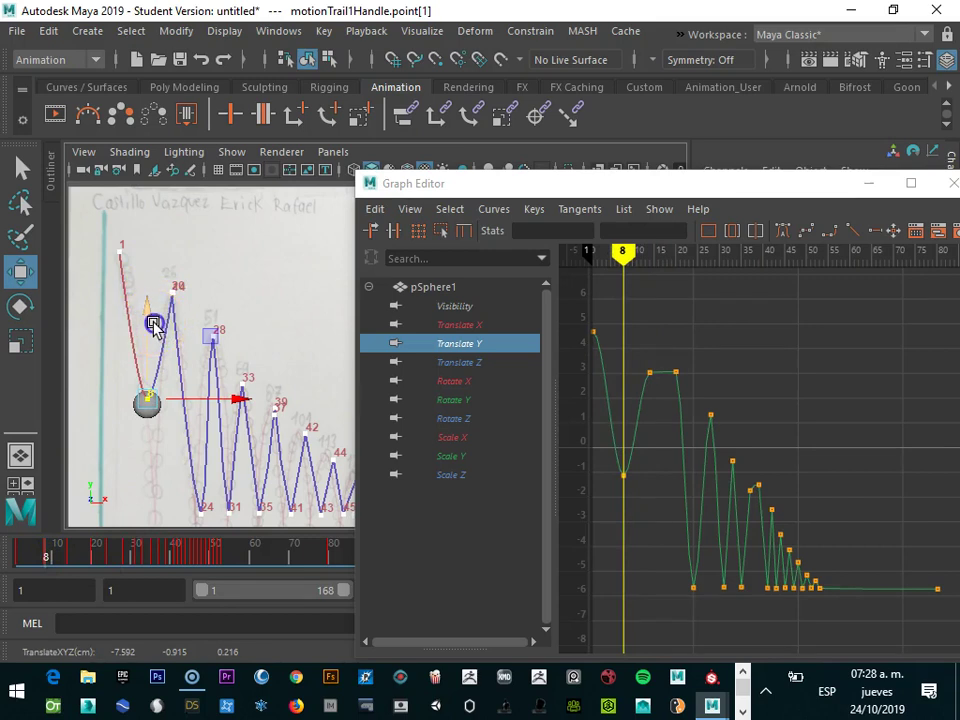
{"action": "left_click_drag", "start_coordinate": [153, 327], "coordinate": [135, 232]}
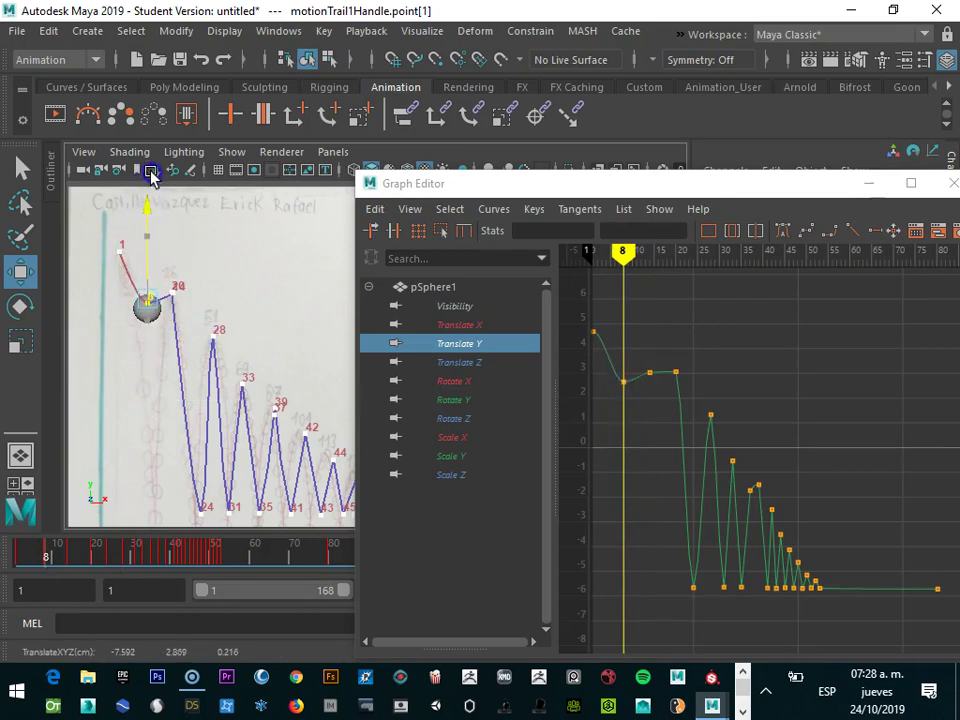
{"action": "mouse_move", "coordinate": [147, 252]}
{"action": "left_mouse_down"}
{"action": "mouse_move", "coordinate": [148, 217]}
{"action": "mouse_move", "coordinate": [152, 227]}
{"action": "left_mouse_up"}
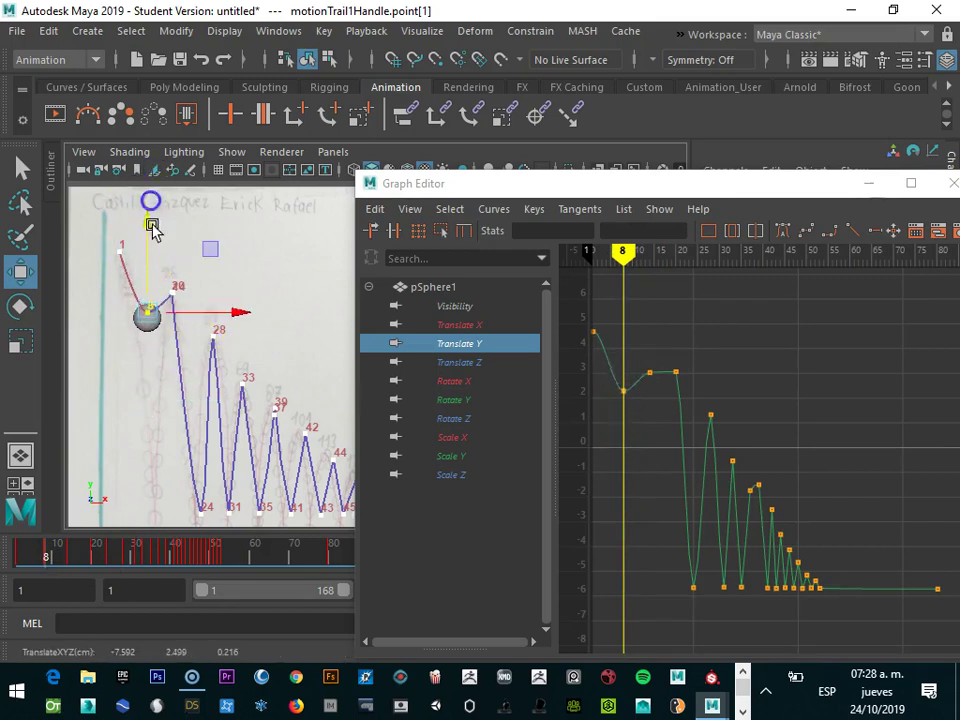
{"action": "left_click", "coordinate": [135, 364]}
- Move the ball higher and left toward its start at frame 8 and key it
{"action": "left_click", "coordinate": [146, 322]}
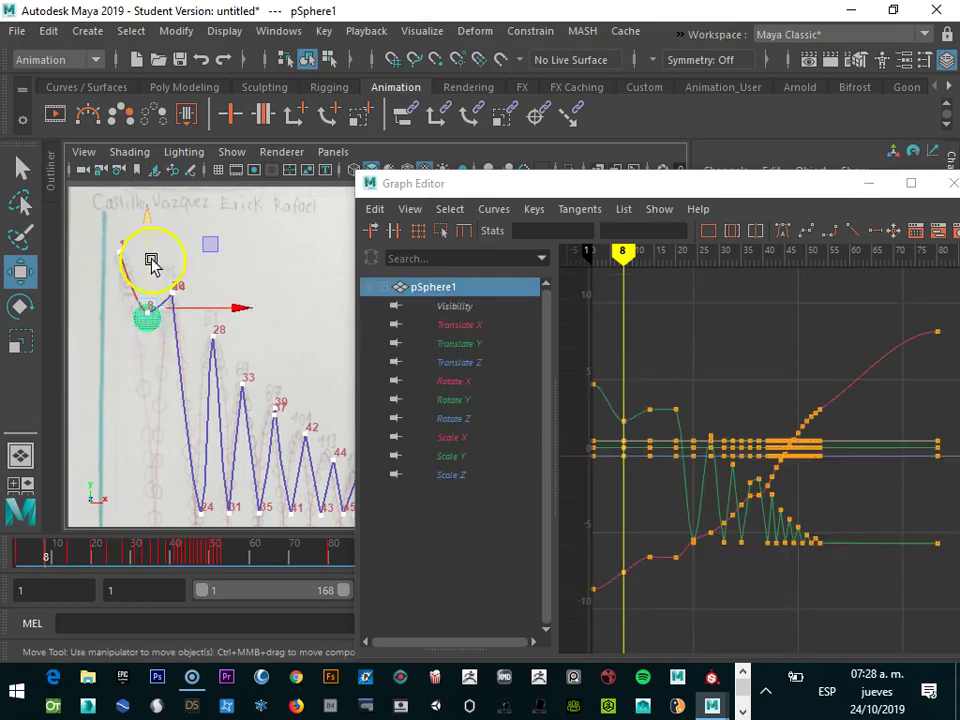
{"action": "mouse_move", "coordinate": [148, 226]}
{"action": "left_mouse_down"}
{"action": "mouse_move", "coordinate": [145, 177]}
{"action": "mouse_move", "coordinate": [150, 214]}
{"action": "left_mouse_up"}
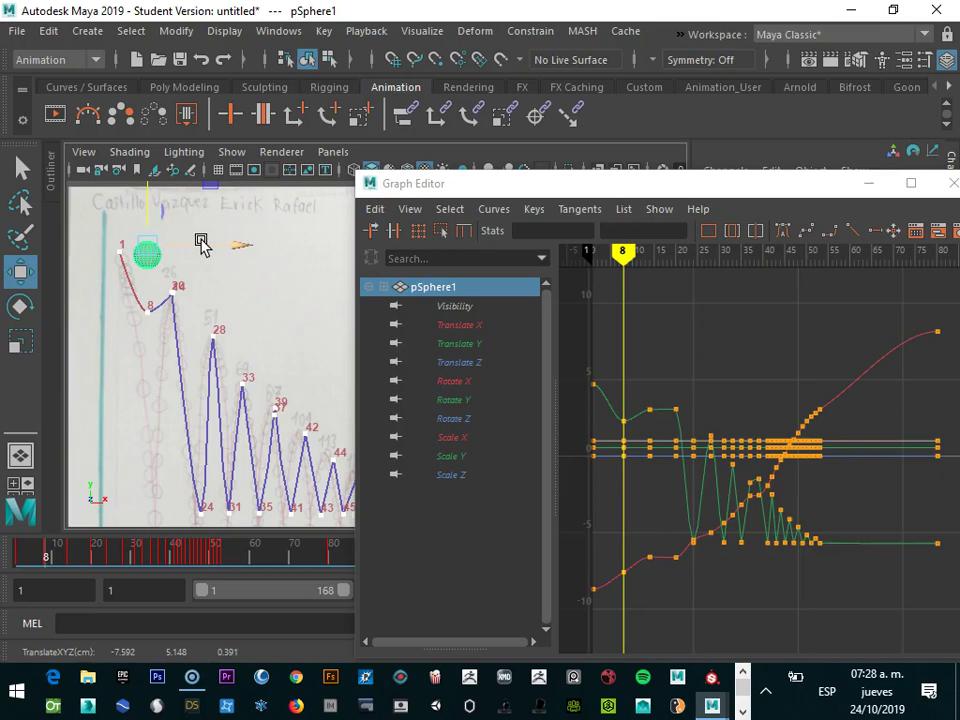
{"action": "left_click_drag", "start_coordinate": [202, 245], "coordinate": [179, 250]}
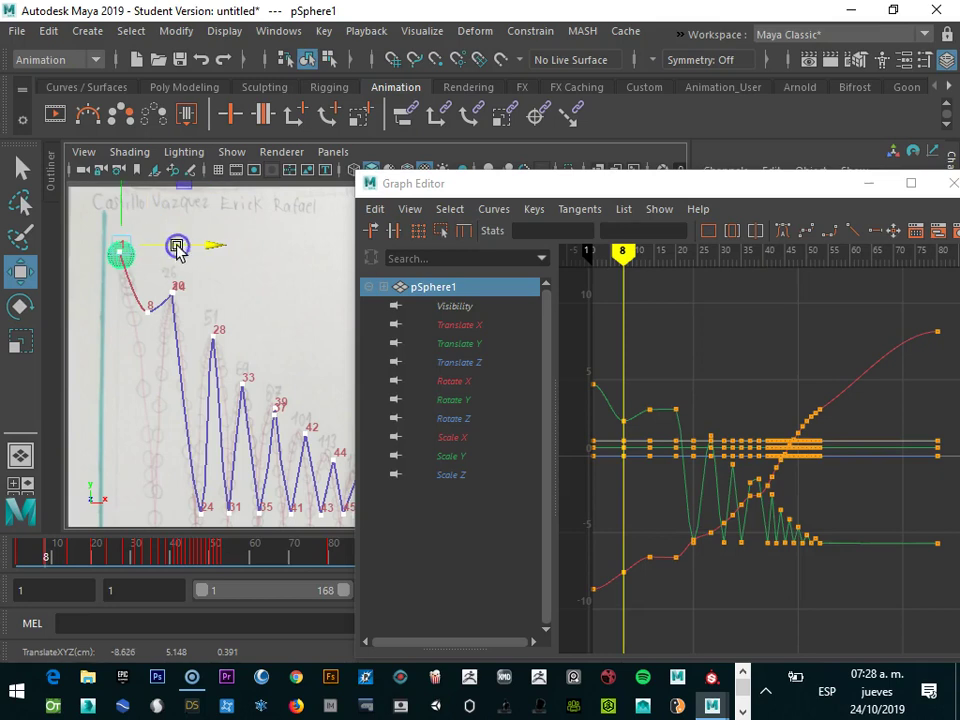
{"action": "key", "text": "s"}
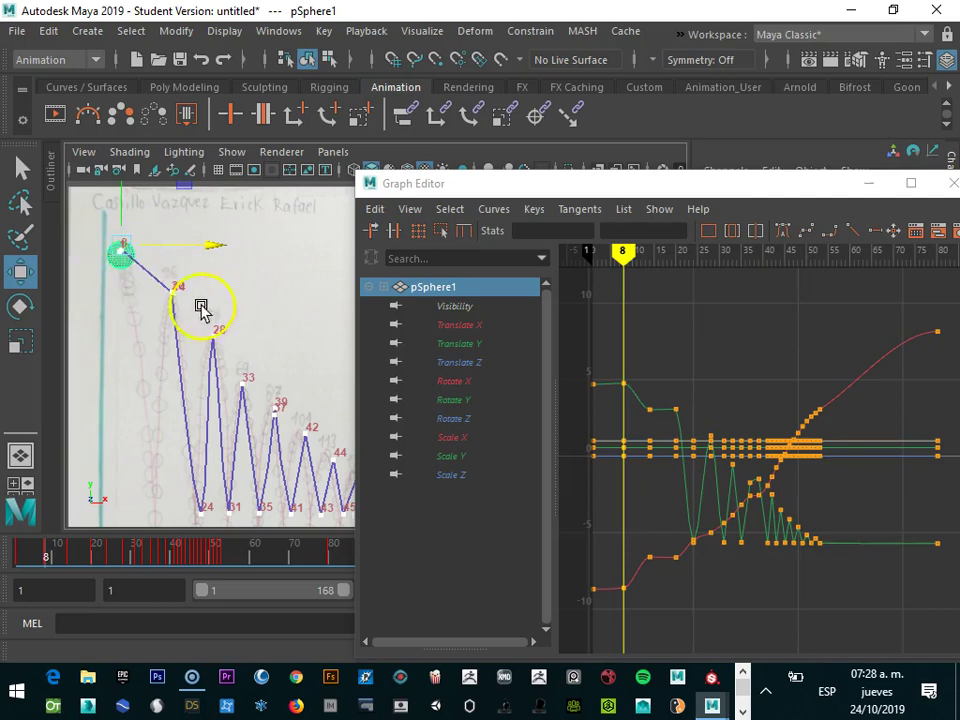
- At frame 14, drop the ball onto the floor and set a key
{"action": "left_click", "coordinate": [175, 293]}
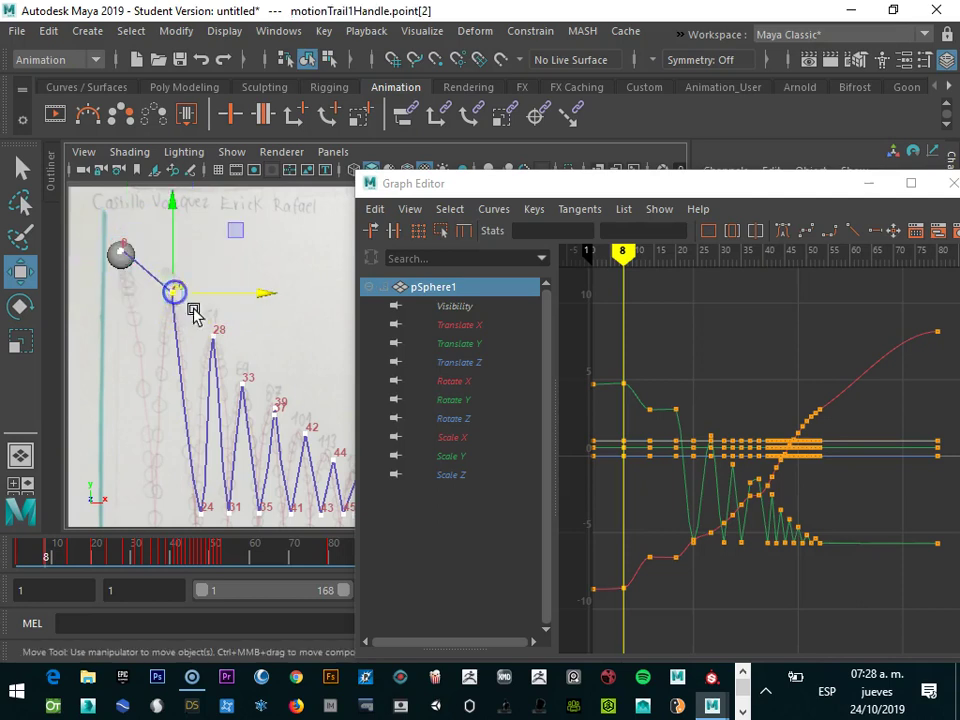
{"action": "left_click", "coordinate": [116, 262]}
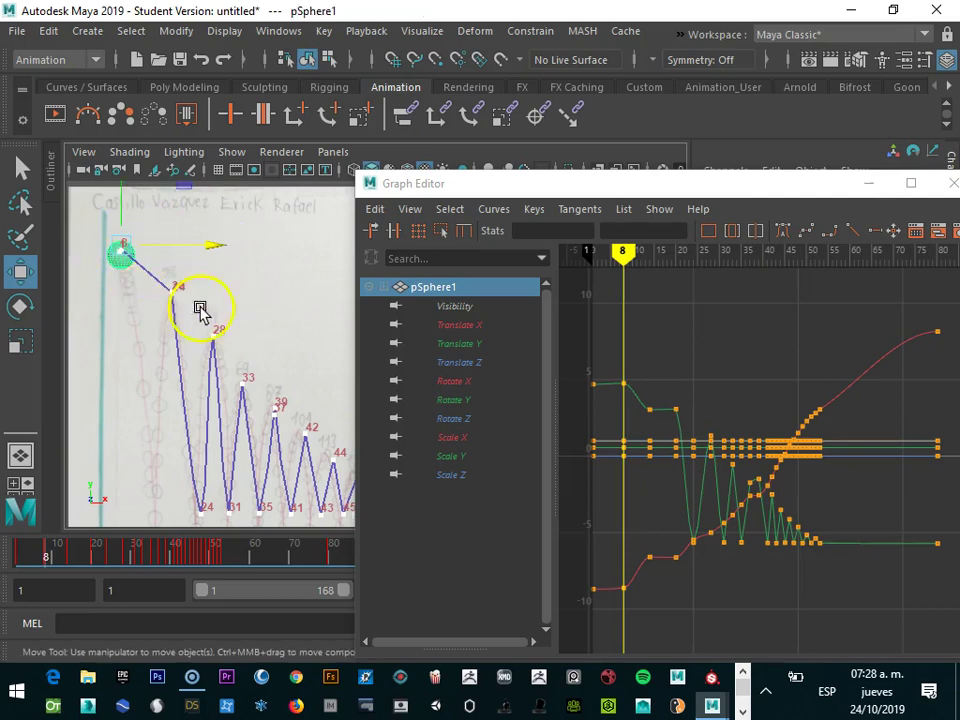
{"action": "left_click", "coordinate": [459, 343]}
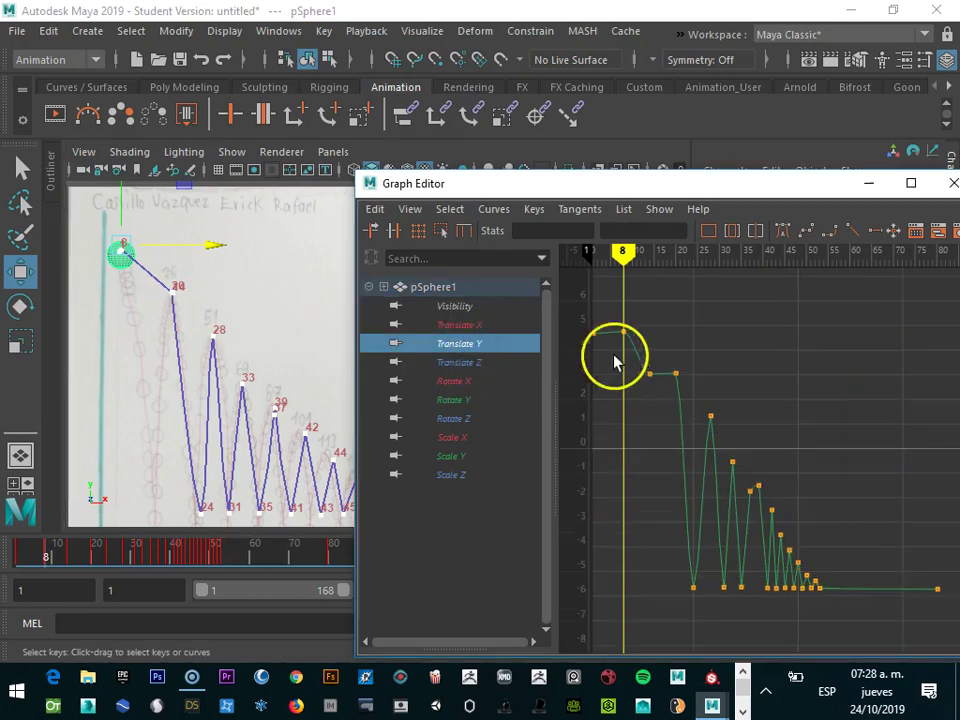
{"action": "left_click_drag", "start_coordinate": [645, 368], "coordinate": [664, 403]}
{"action": "left_click", "coordinate": [156, 284]}
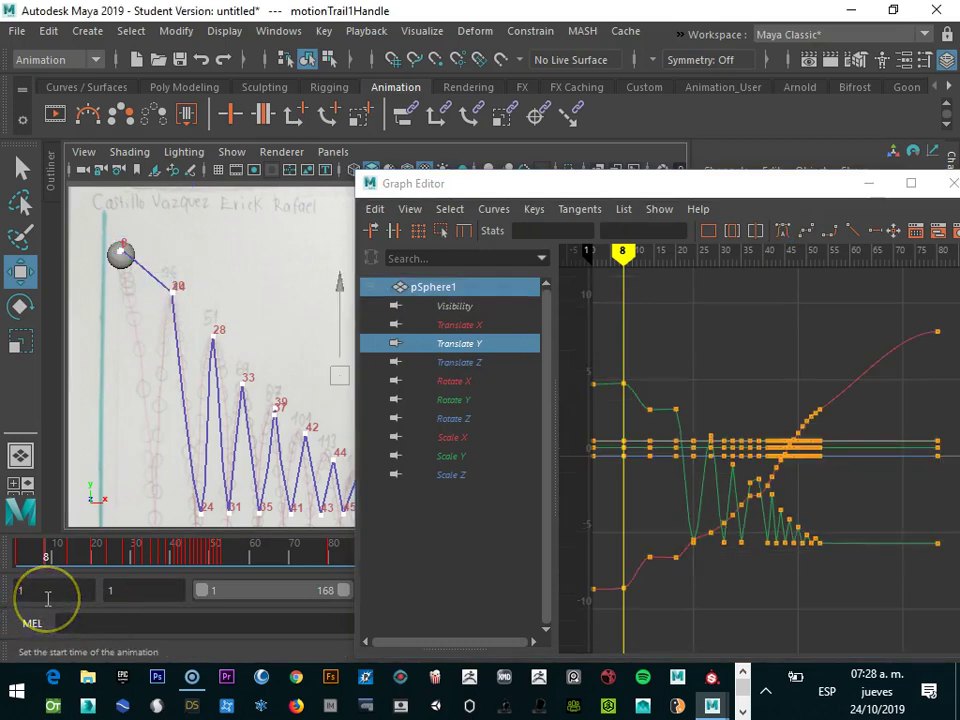
{"action": "left_click", "coordinate": [72, 551]}
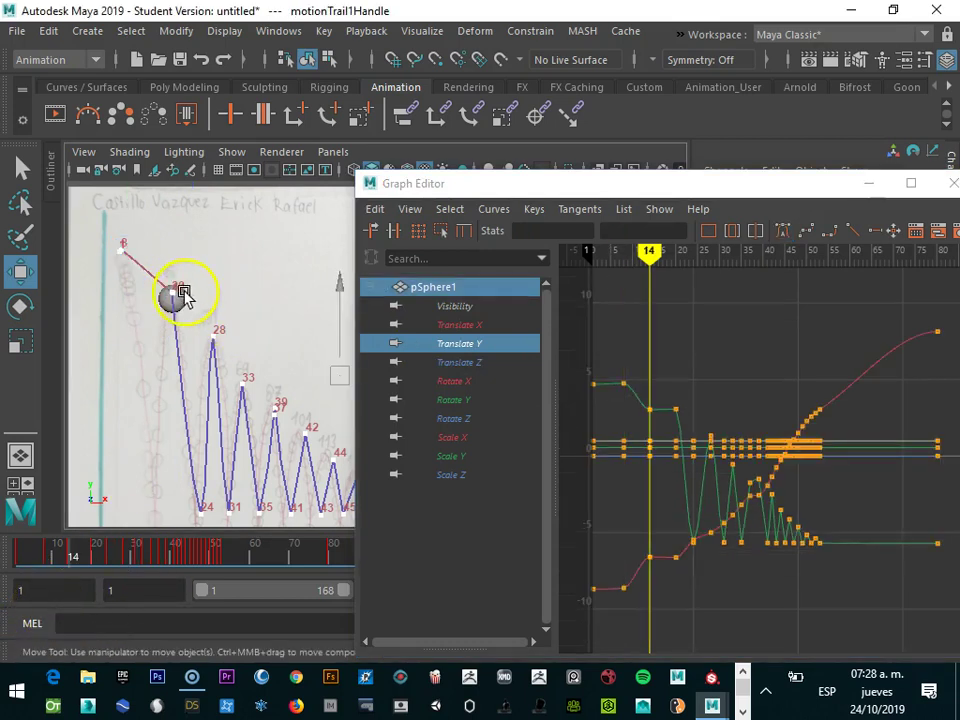
{"action": "left_click", "coordinate": [180, 294]}
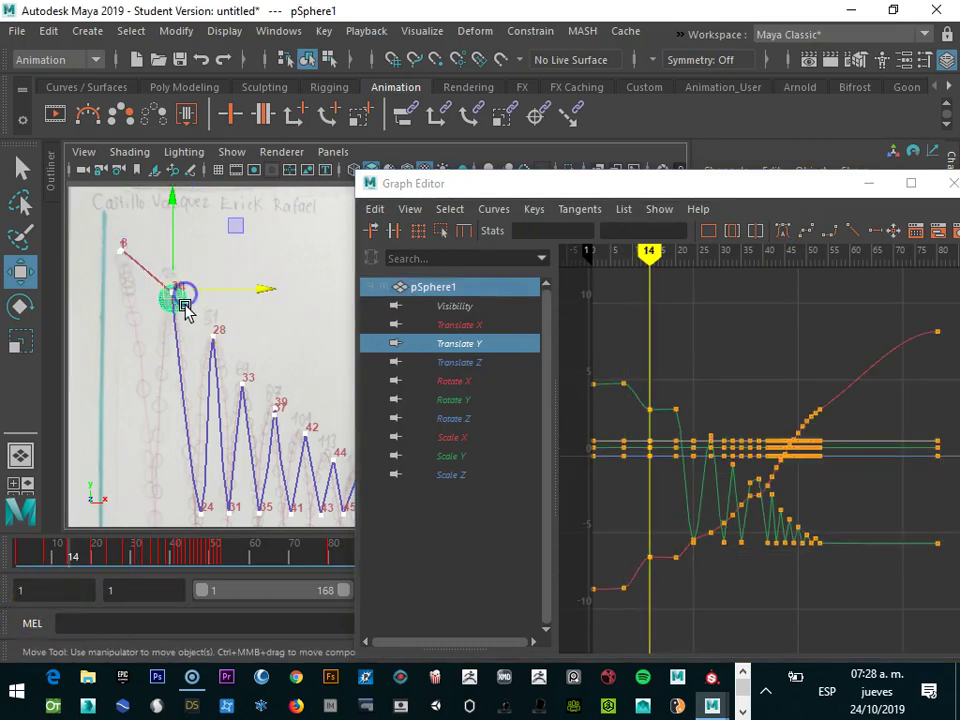
{"action": "mouse_move", "coordinate": [180, 294]}
{"action": "left_mouse_down"}
{"action": "mouse_move", "coordinate": [134, 380]}
{"action": "mouse_move", "coordinate": [157, 493]}
{"action": "left_mouse_up"}
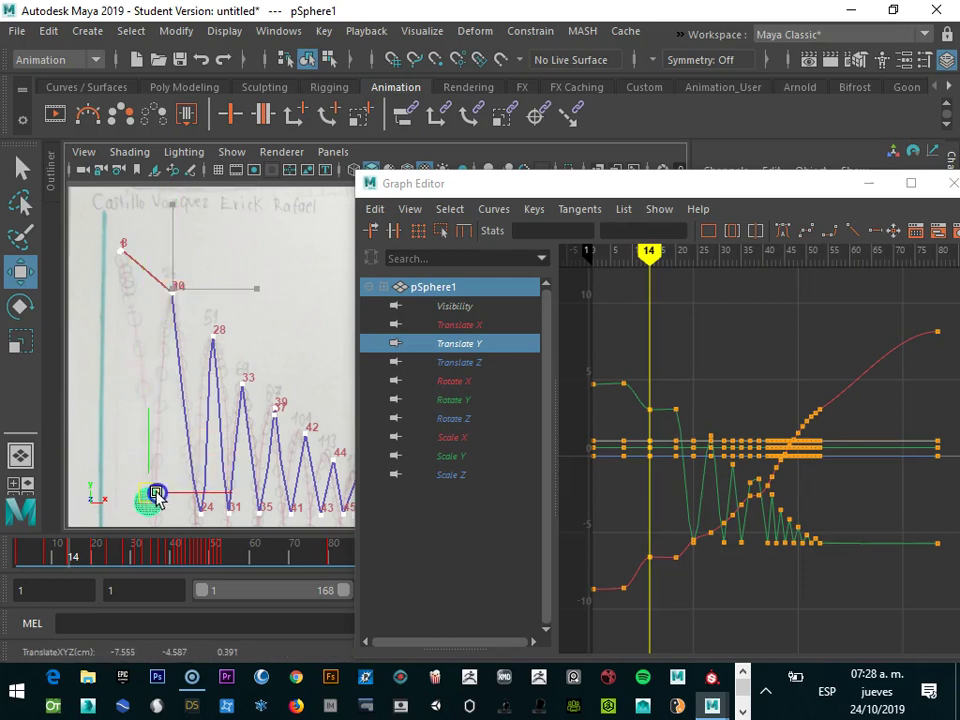
{"action": "key", "text": "s"}
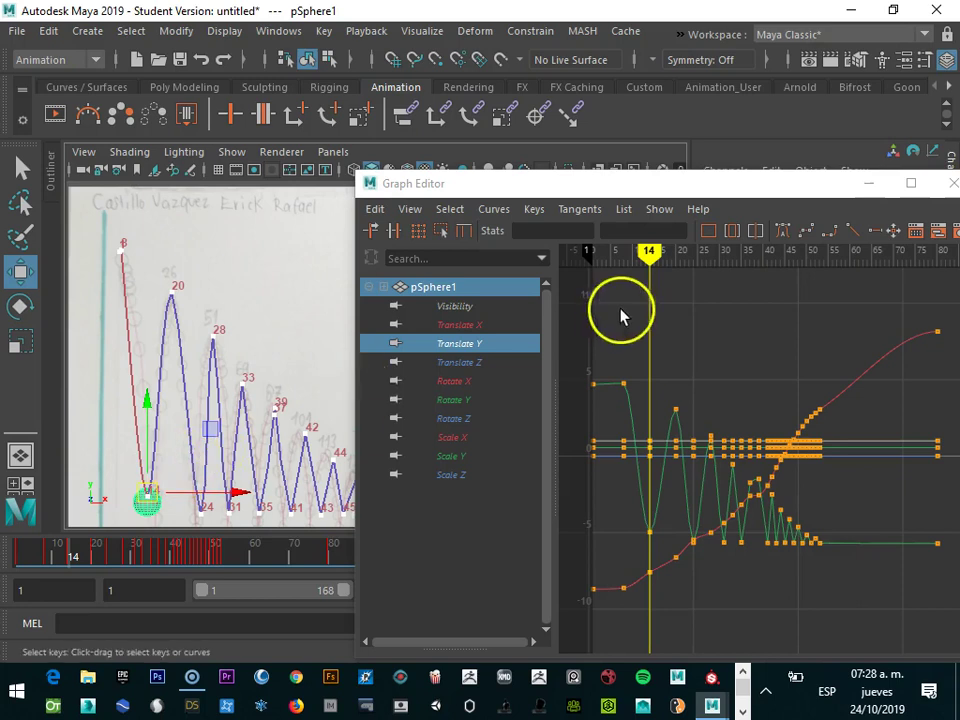
- Select the frame-1 Translate Y key and nudge the ball slightly lower
{"action": "left_click_drag", "start_coordinate": [600, 358], "coordinate": [590, 400]}
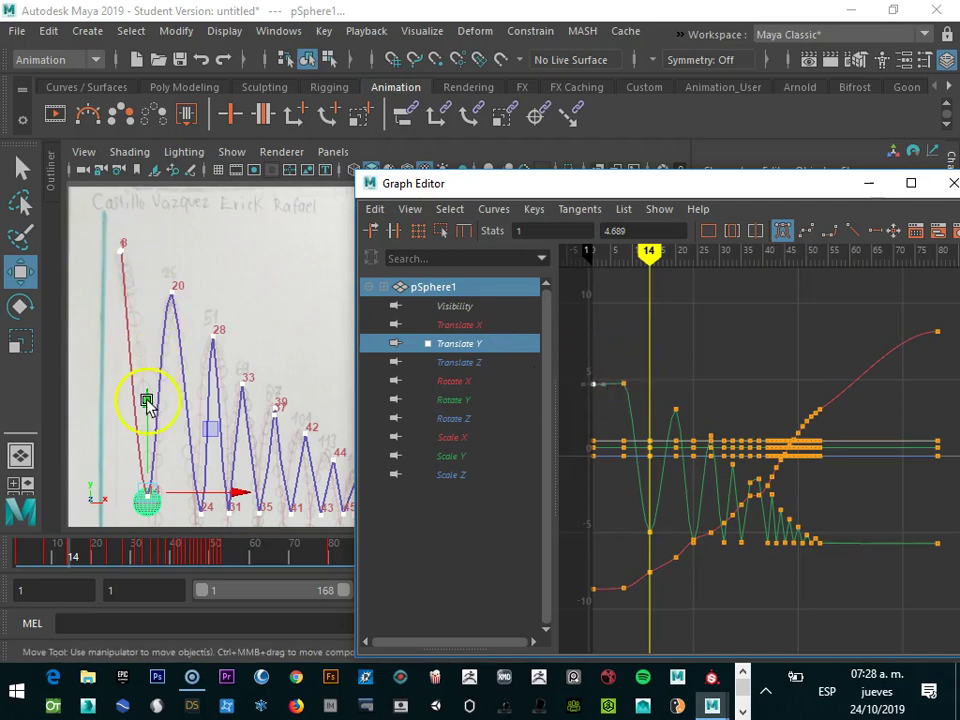
{"action": "left_click", "coordinate": [148, 438]}
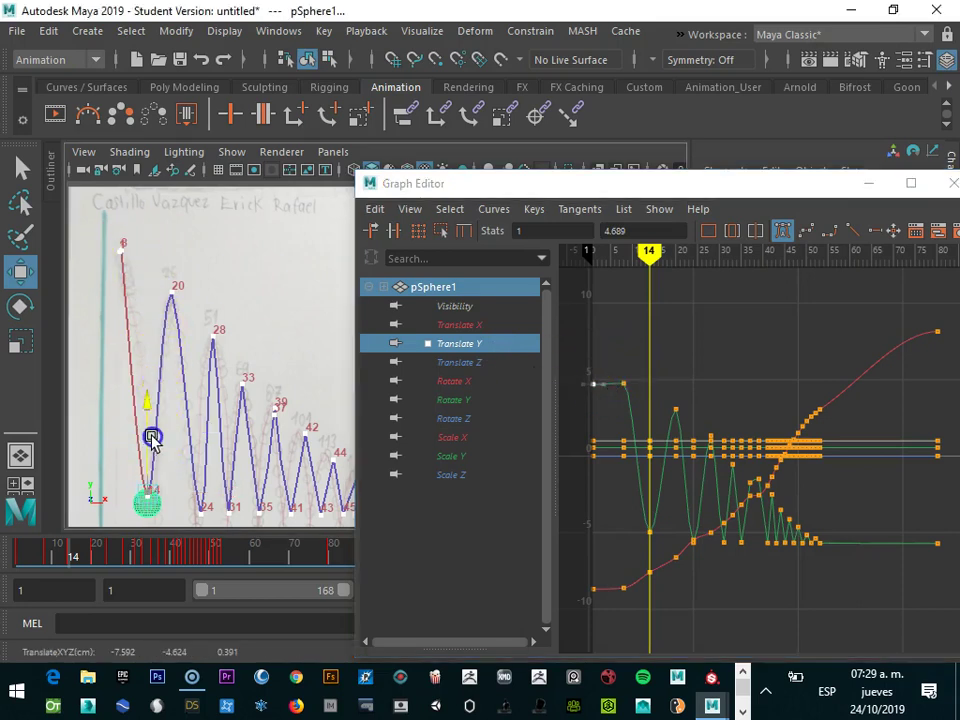
{"action": "left_click_drag", "start_coordinate": [152, 440], "coordinate": [187, 457]}
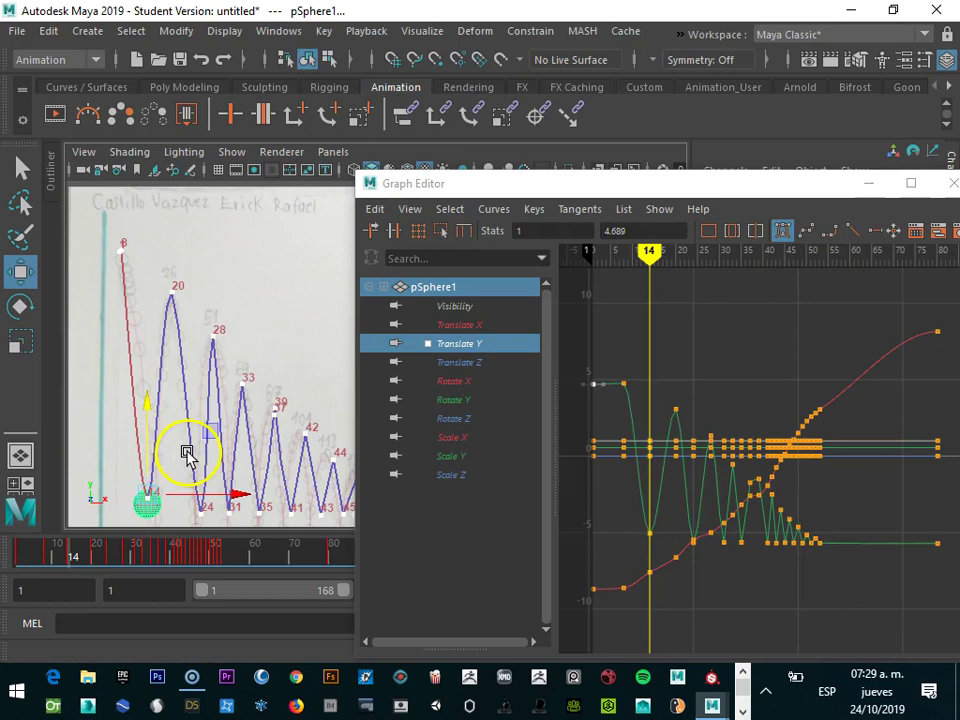
- Show the Translate Y curve, briefly maximize the Graph Editor, then move it aside
{"action": "left_click", "coordinate": [462, 364]}
{"action": "left_click", "coordinate": [464, 343]}
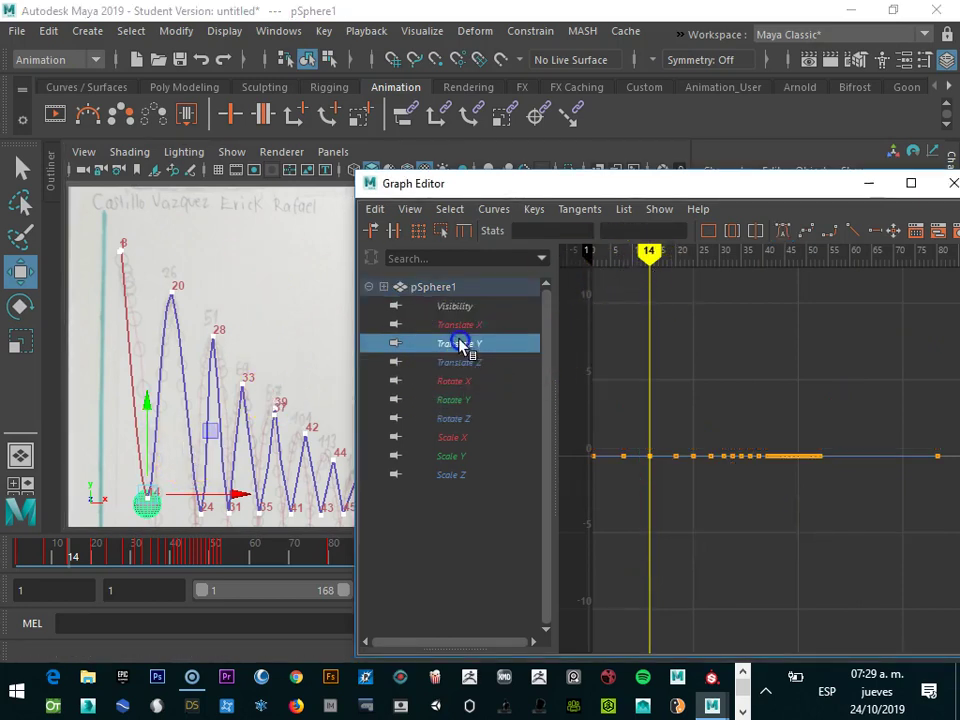
{"action": "left_click_drag", "start_coordinate": [635, 183], "coordinate": [406, 134]}
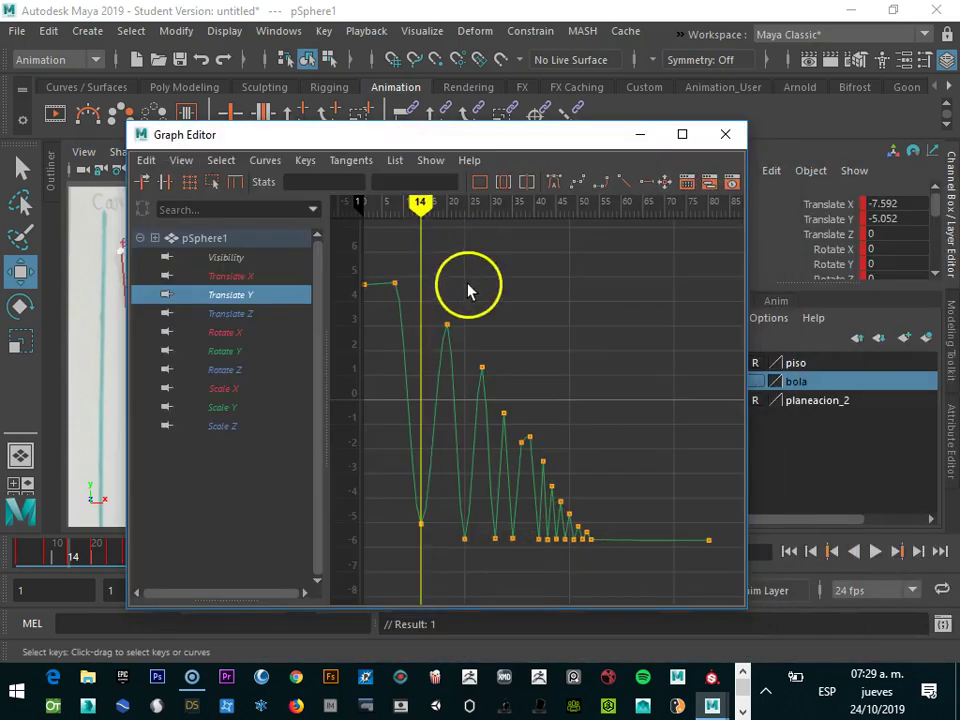
{"action": "left_click", "coordinate": [684, 134]}
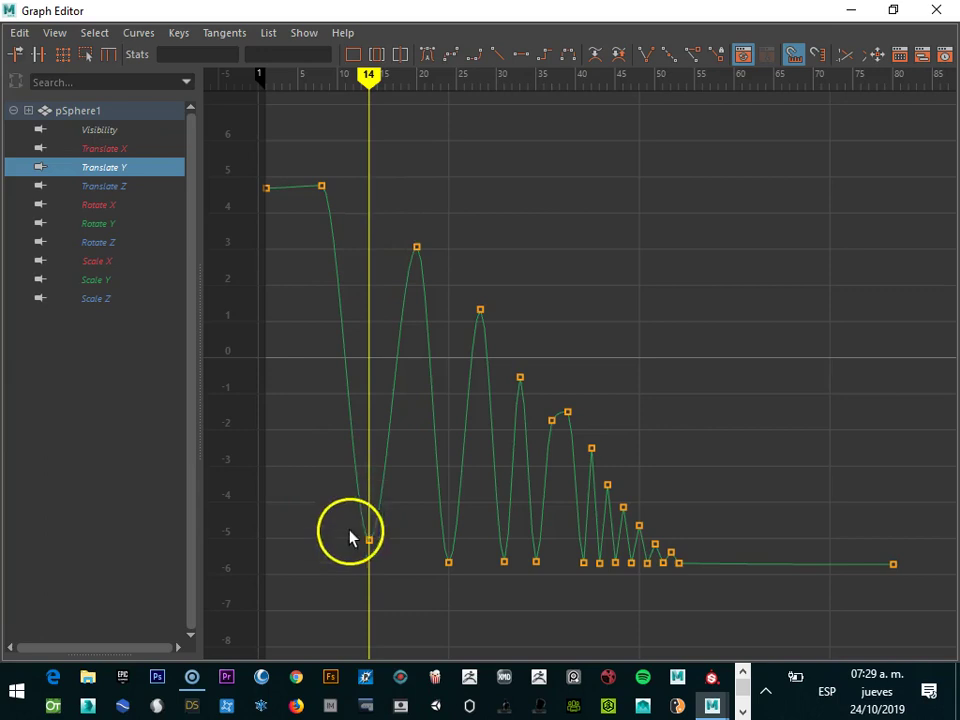
{"action": "left_click", "coordinate": [893, 10]}
{"action": "left_click_drag", "start_coordinate": [333, 147], "coordinate": [595, 150]}
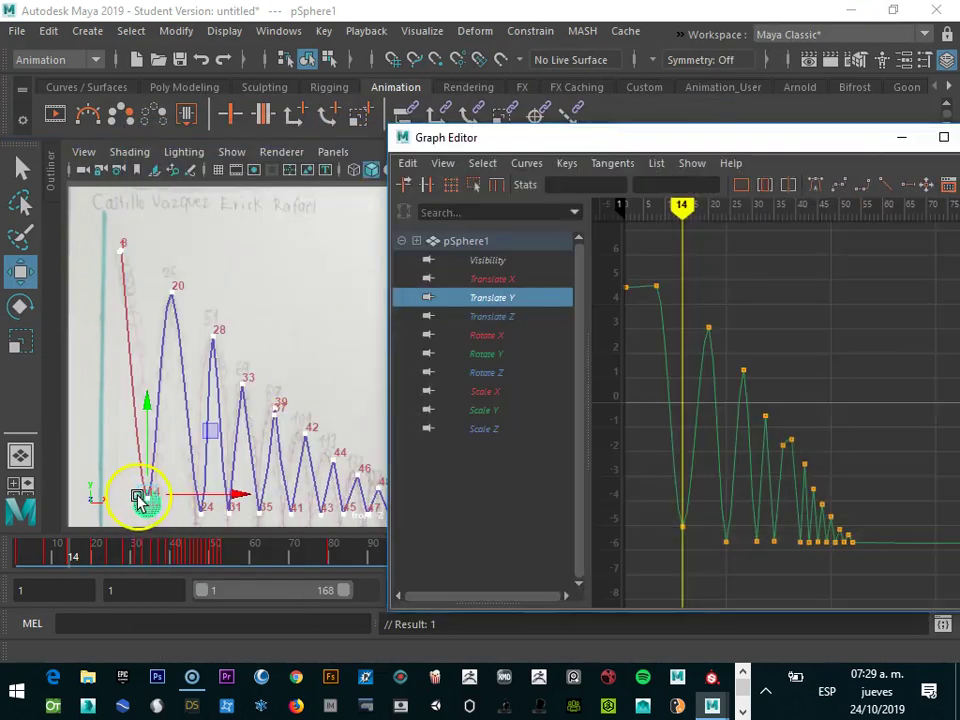
- Lower the ball at frame 14 to about -6 on Translate Y and key it
{"action": "key", "text": "f"}
{"action": "scroll", "coordinate": [289, 408], "scroll_direction": "down", "scroll_amount": 3}
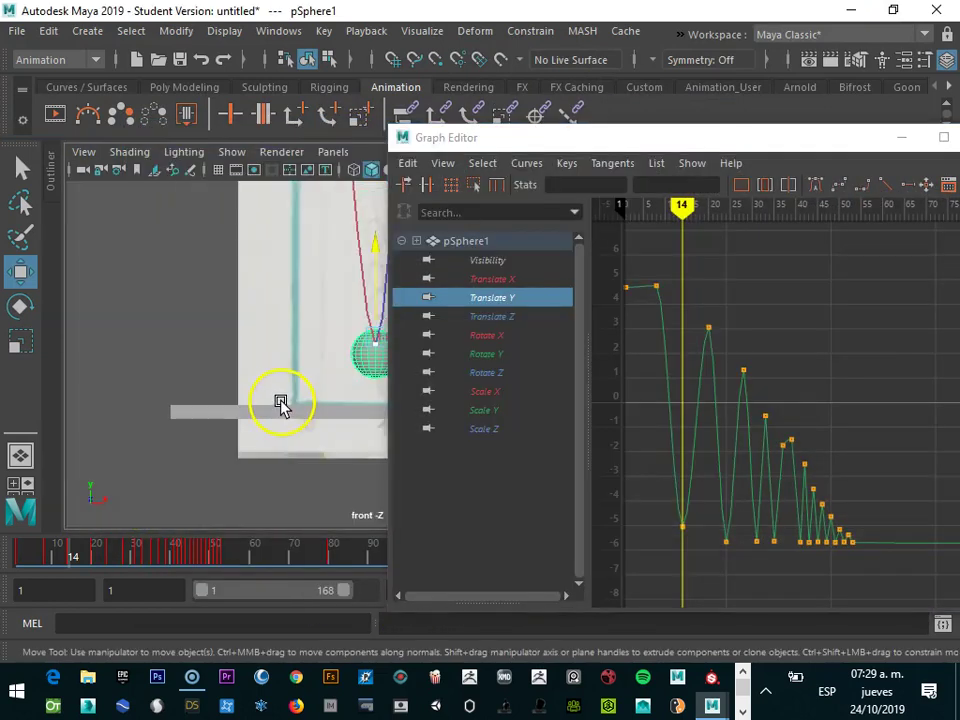
{"action": "key", "text": "space"}
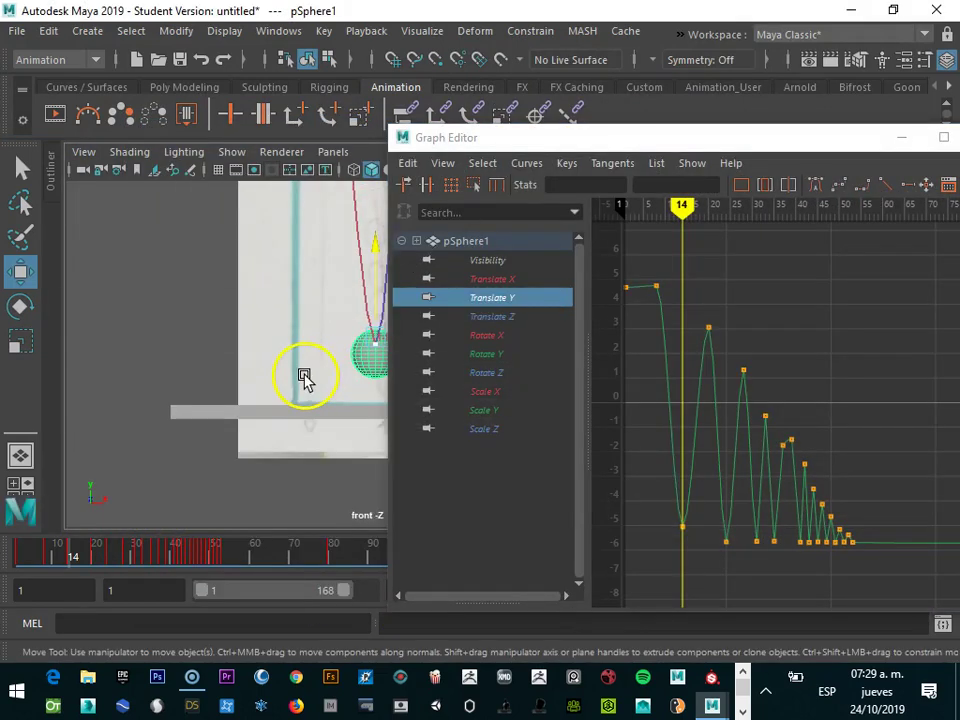
{"action": "middle_click_drag", "start_coordinate": [304, 378], "coordinate": [124, 399], "text": "alt"}
{"action": "left_click_drag", "start_coordinate": [197, 289], "coordinate": [193, 316]}
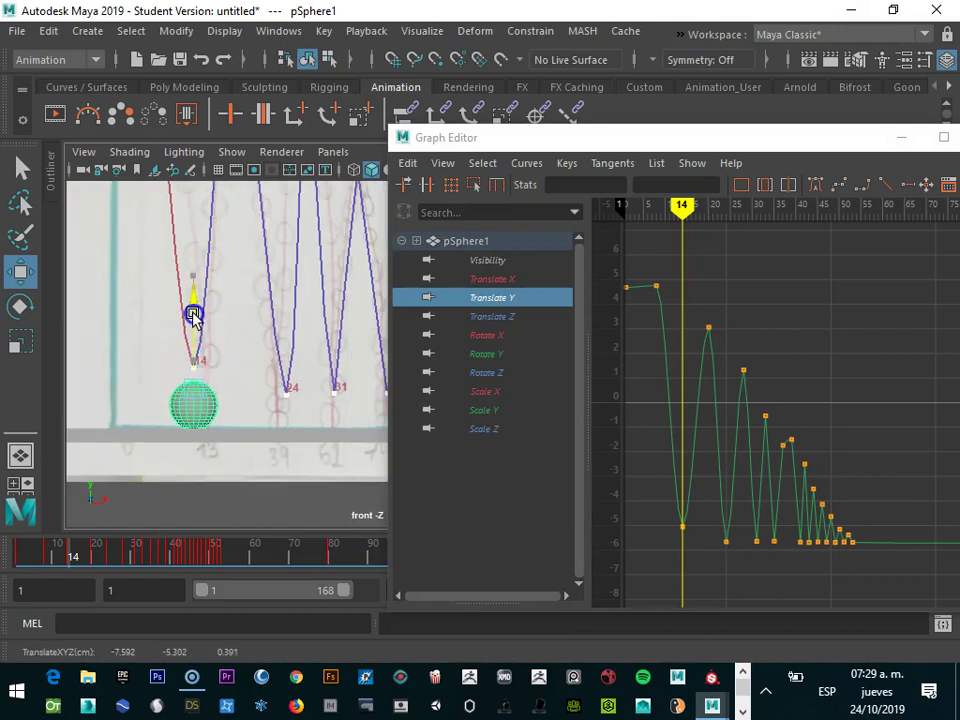
{"action": "key", "text": "s"}
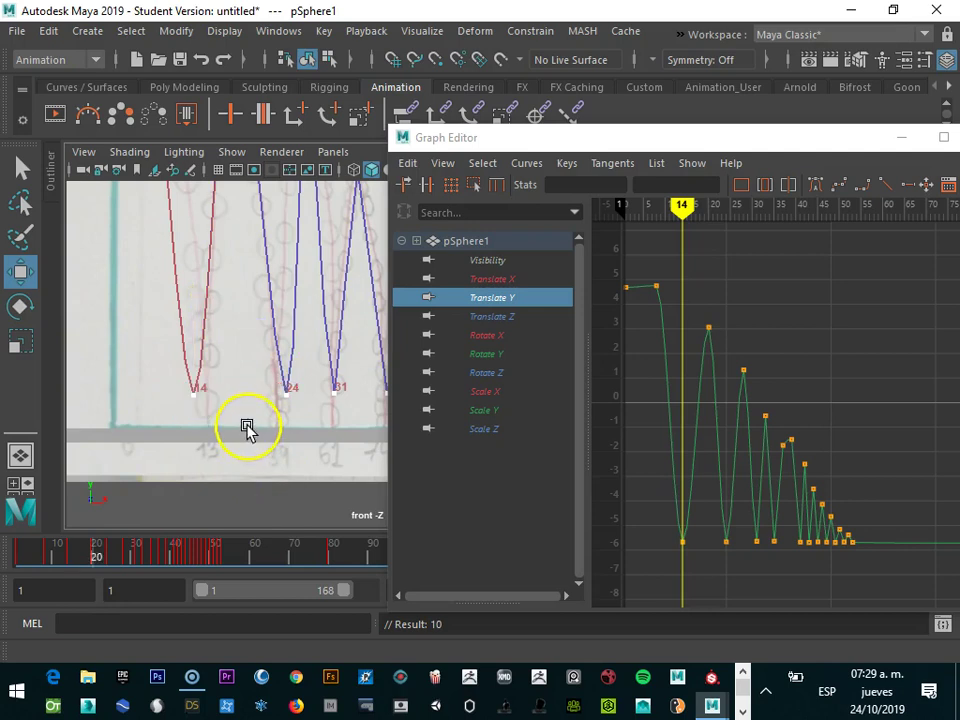
- Jump to the frame-24 key and maximize the Graph Editor to full screen
{"action": "key", "text": "period"}
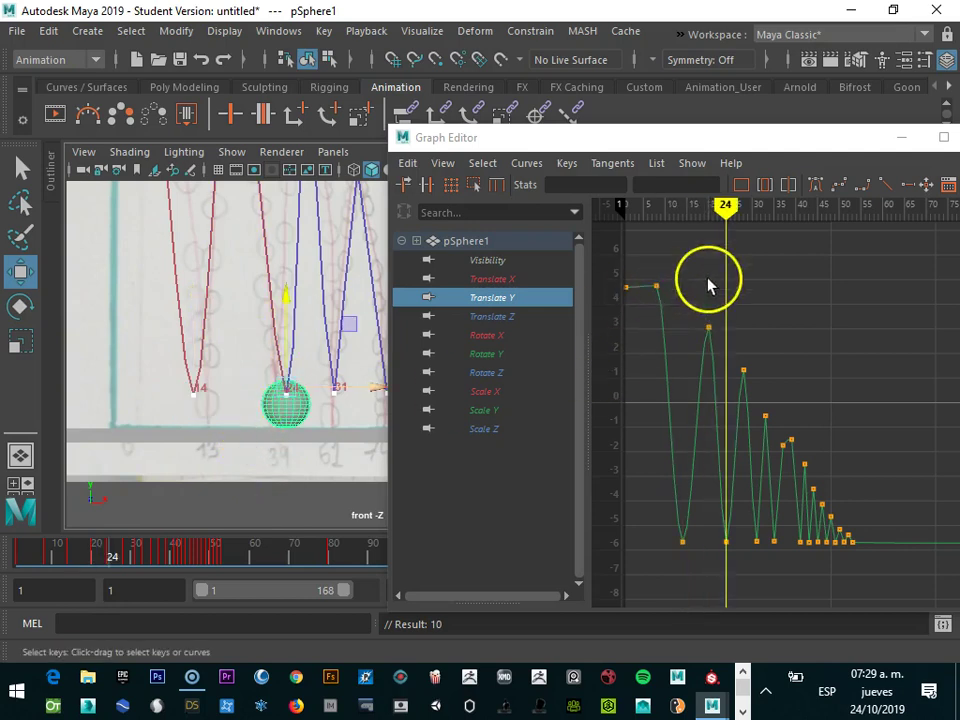
{"action": "left_click_drag", "start_coordinate": [729, 140], "coordinate": [506, 106]}
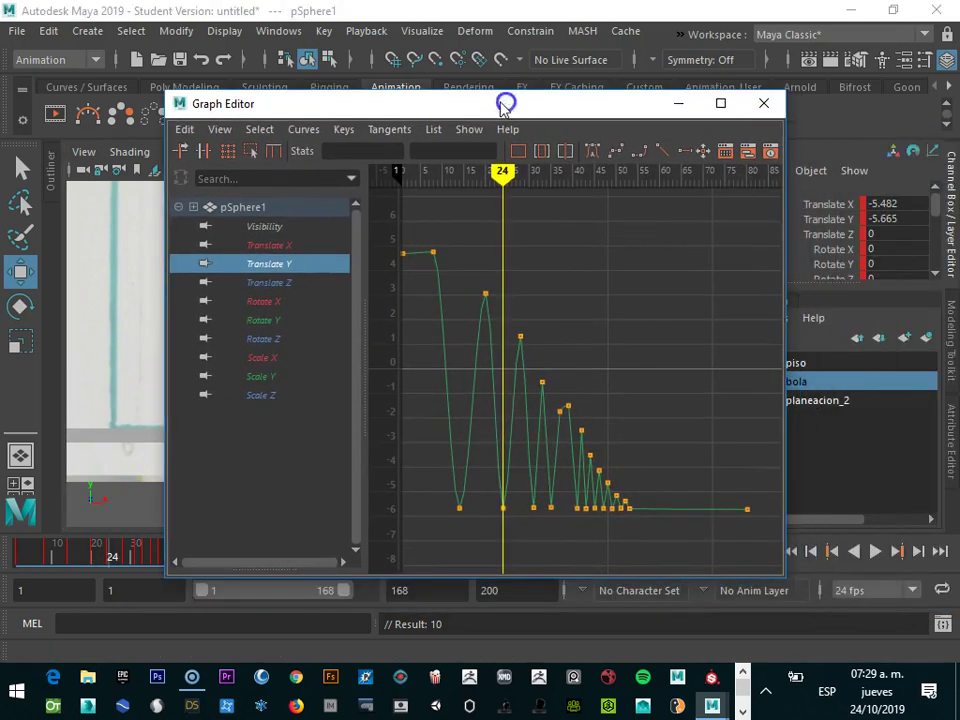
{"action": "left_click", "coordinate": [720, 103]}
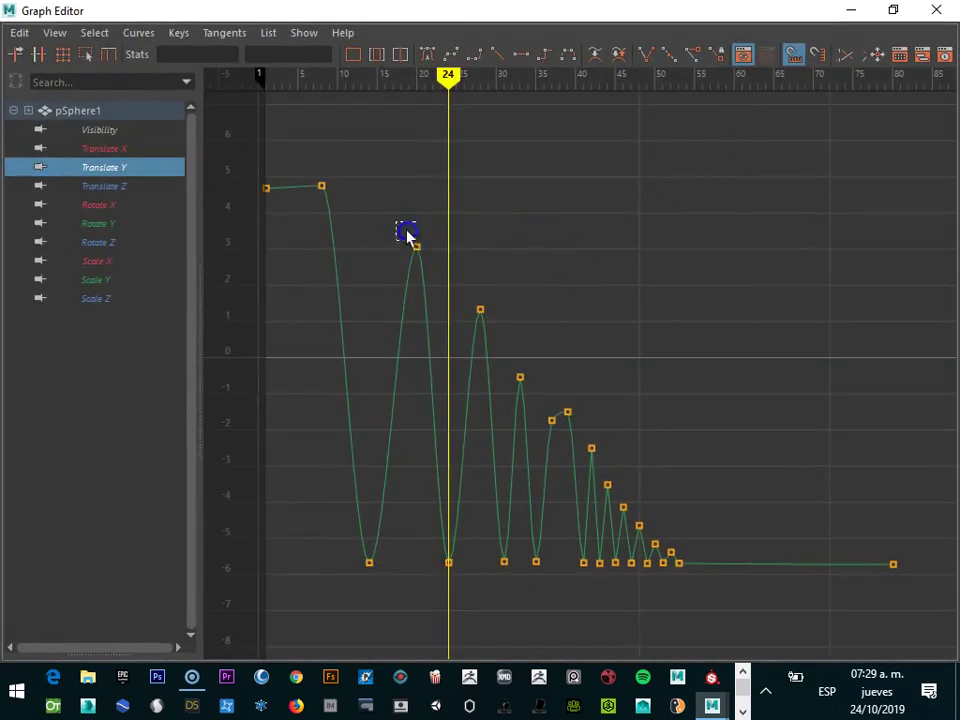
- Inspect the frame-20 peak and middle bounces, then fit the whole bounce curve
{"action": "left_click_drag", "start_coordinate": [407, 236], "coordinate": [414, 250]}
{"action": "right_click_drag", "start_coordinate": [417, 248], "coordinate": [426, 262], "text": "alt"}
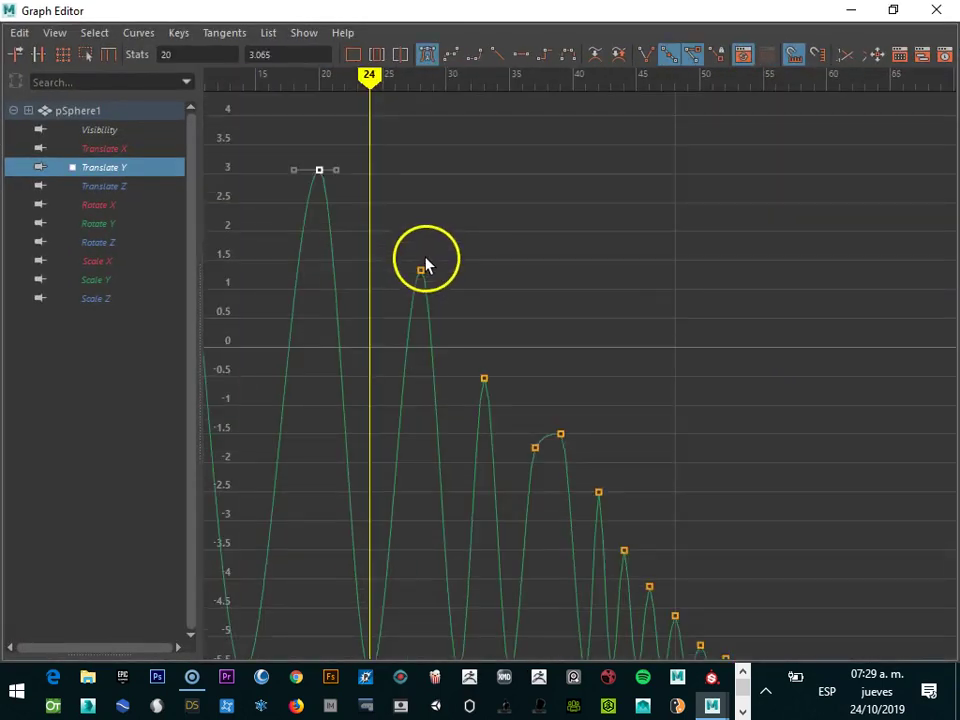
{"action": "key", "text": "a"}
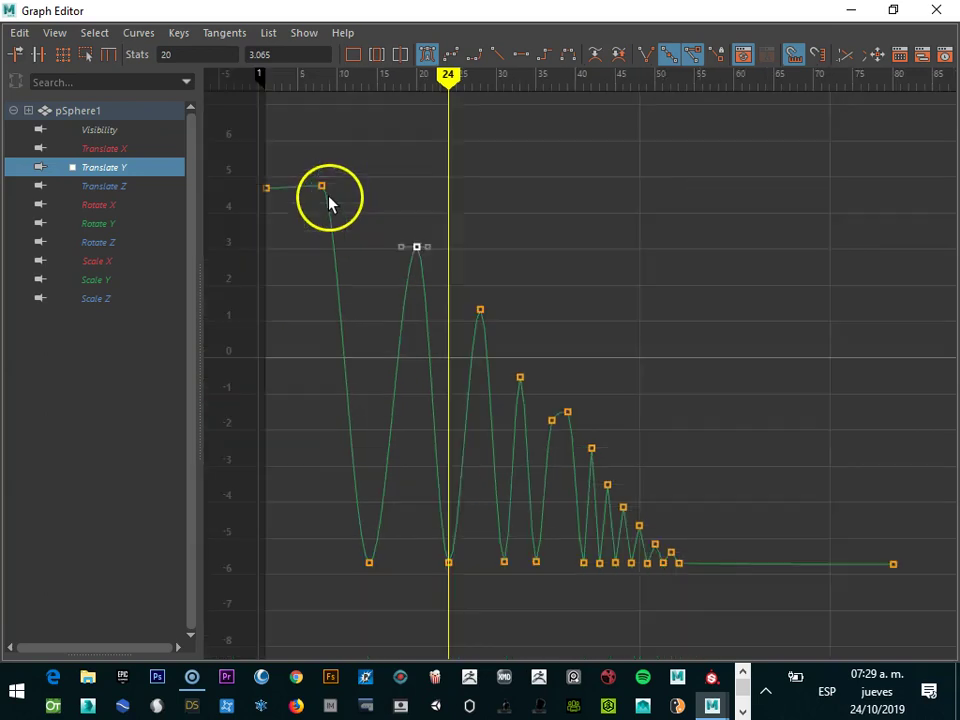
{"action": "right_click_drag", "start_coordinate": [429, 242], "coordinate": [414, 261], "text": "alt"}
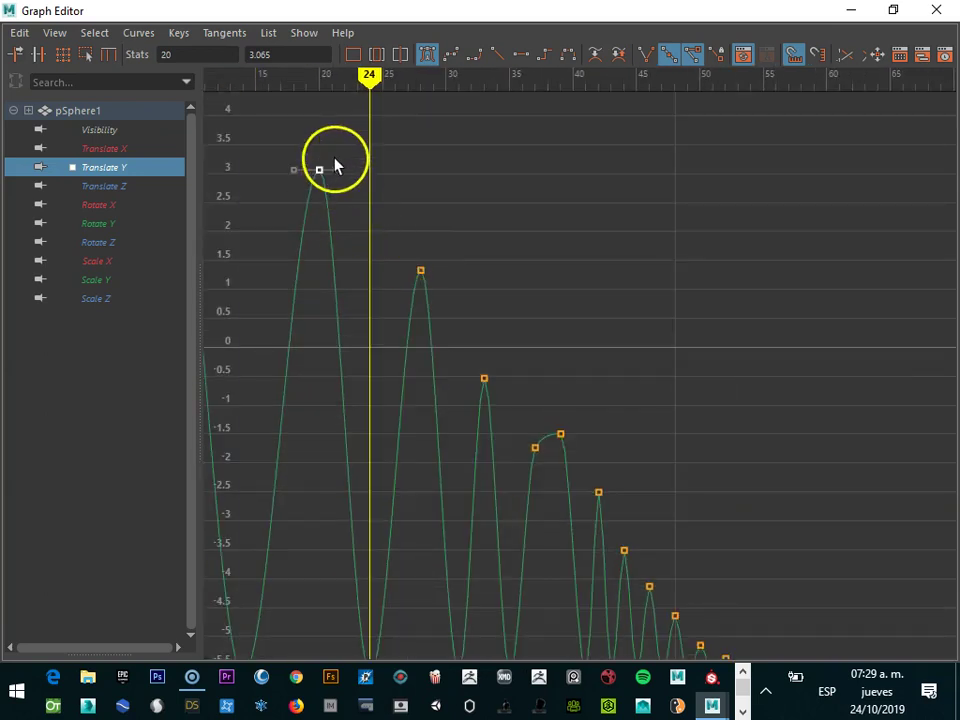
{"action": "left_click_drag", "start_coordinate": [334, 158], "coordinate": [358, 202]}
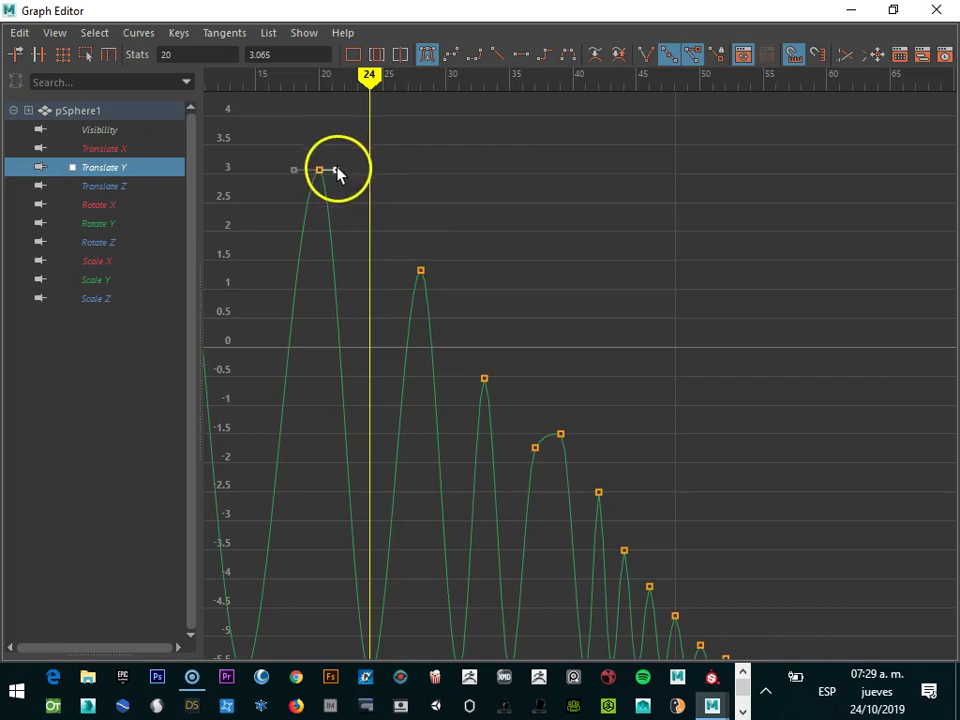
{"action": "key", "text": "a"}
- Break the frame-14 key's tangents and steepen its outgoing tangent upward
{"action": "left_click_drag", "start_coordinate": [343, 520], "coordinate": [375, 583]}
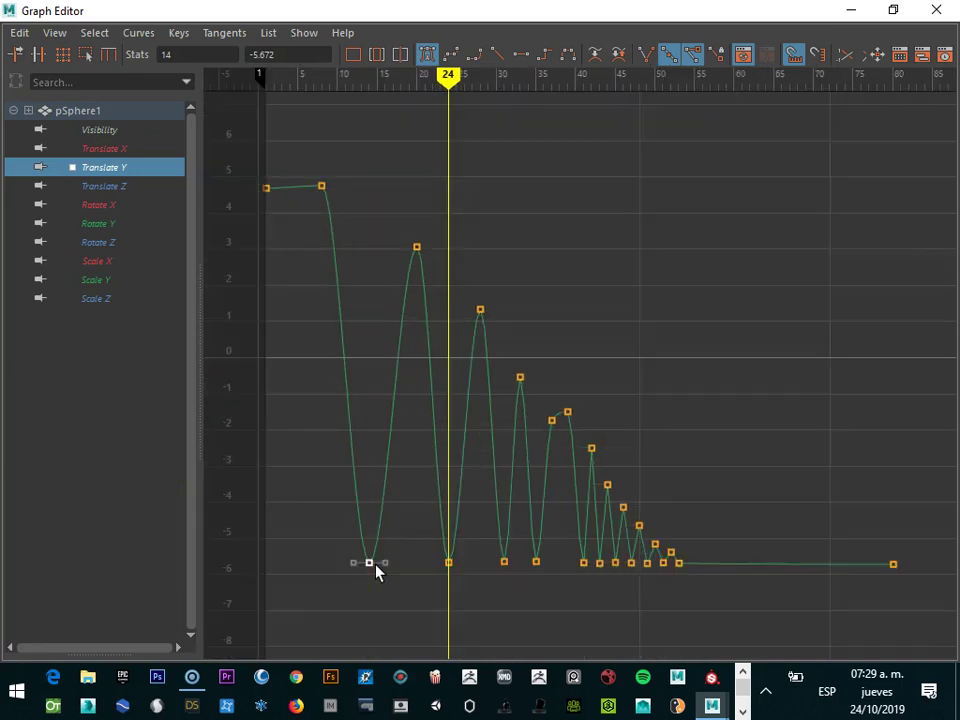
{"action": "key", "text": "f"}
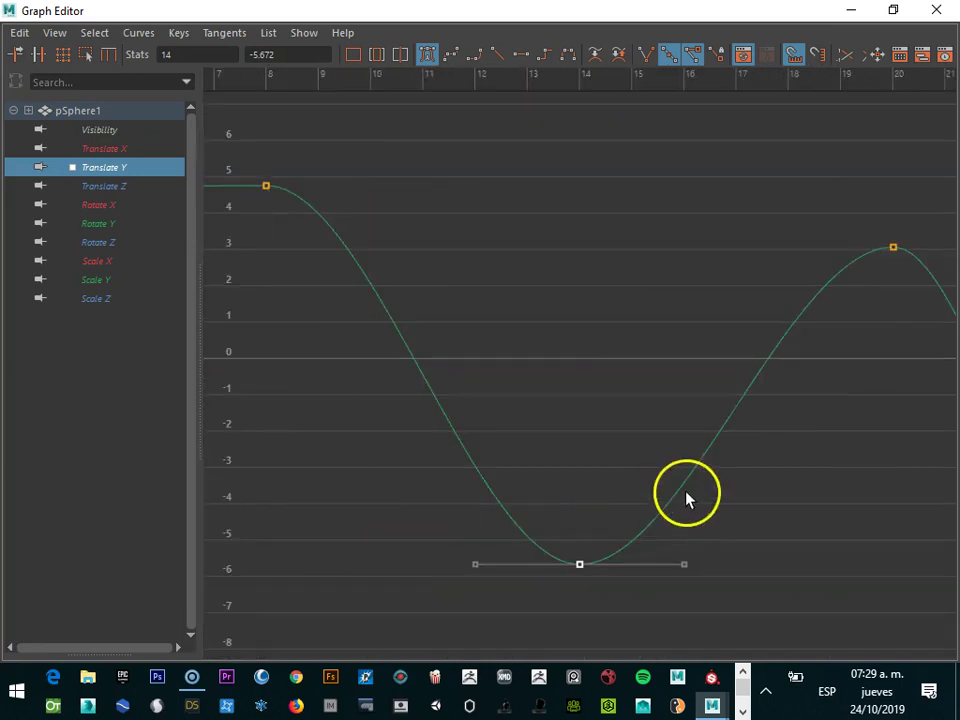
{"action": "scroll", "coordinate": [688, 497], "scroll_direction": "down", "scroll_amount": 2}
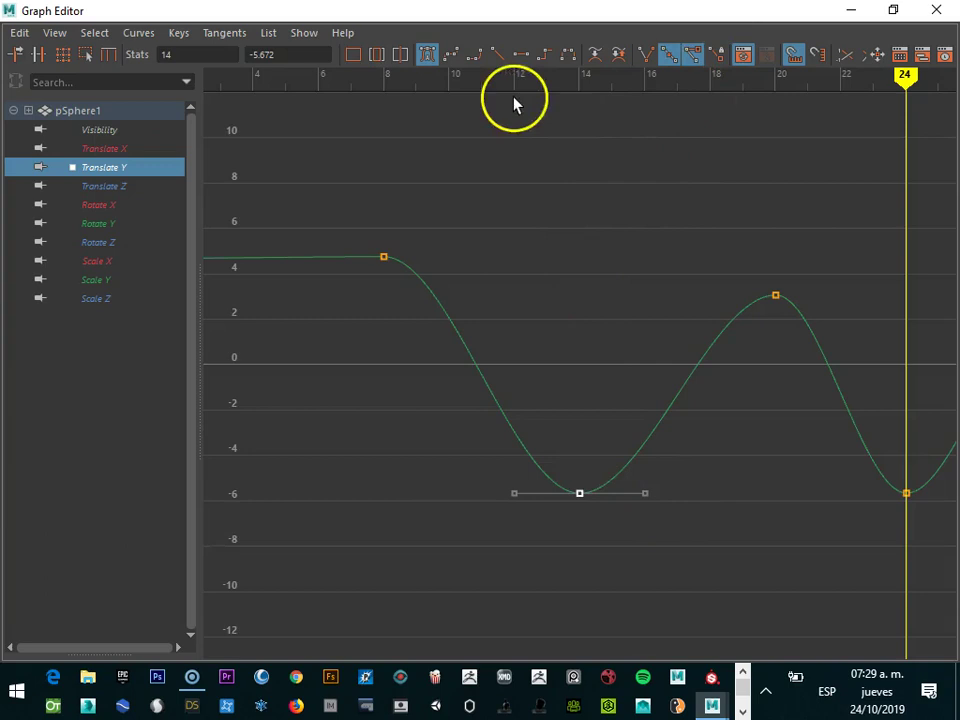
{"action": "left_click", "coordinate": [648, 60]}
{"action": "left_click_drag", "start_coordinate": [631, 470], "coordinate": [662, 535]}
{"action": "left_click_drag", "start_coordinate": [645, 493], "coordinate": [626, 423]}
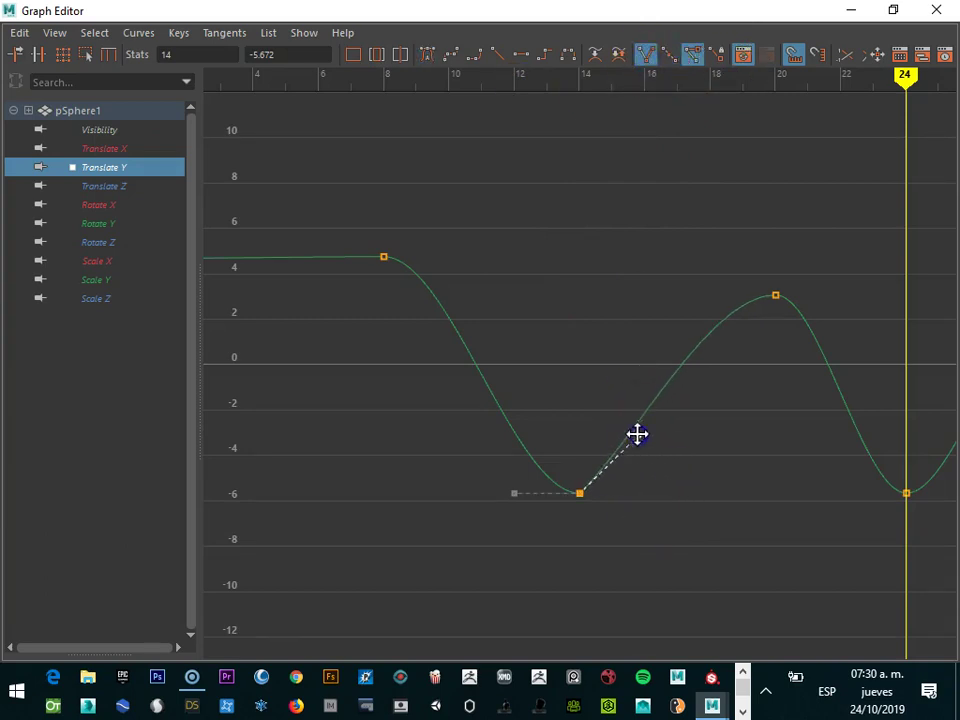
- Drag the frame-14 key's incoming tangent upward to steepen the descent
{"action": "left_click_drag", "start_coordinate": [502, 475], "coordinate": [532, 515]}
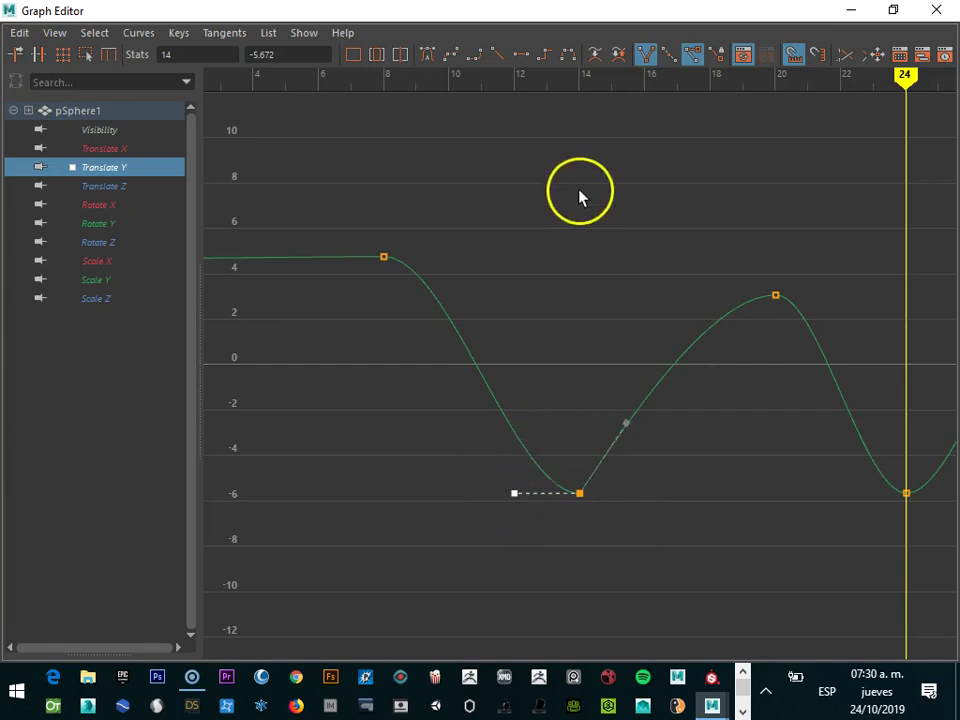
{"action": "left_click", "coordinate": [690, 55]}
{"action": "left_click", "coordinate": [507, 489]}
{"action": "left_click", "coordinate": [516, 488]}
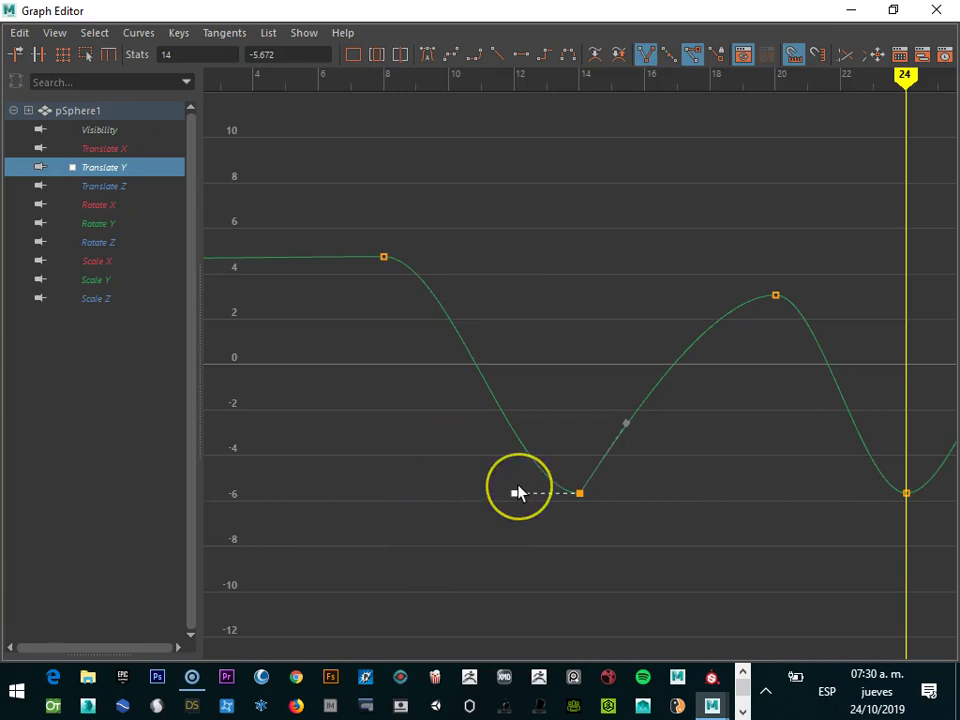
{"action": "left_click", "coordinate": [514, 536]}
{"action": "left_click", "coordinate": [513, 495]}
{"action": "mouse_move", "coordinate": [513, 493]}
{"action": "left_mouse_down"}
{"action": "mouse_move", "coordinate": [541, 426]}
{"action": "mouse_move", "coordinate": [558, 462]}
{"action": "left_mouse_up"}
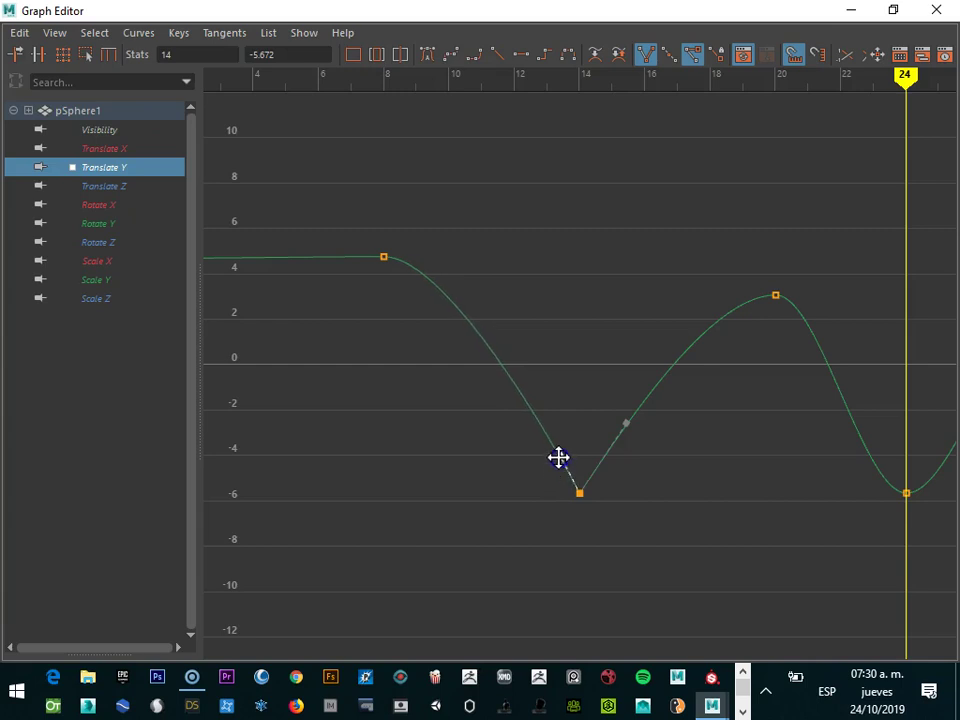
- Deselect the frame-14 key and pan to review the sharp V and later bounces
{"action": "left_click", "coordinate": [625, 424]}
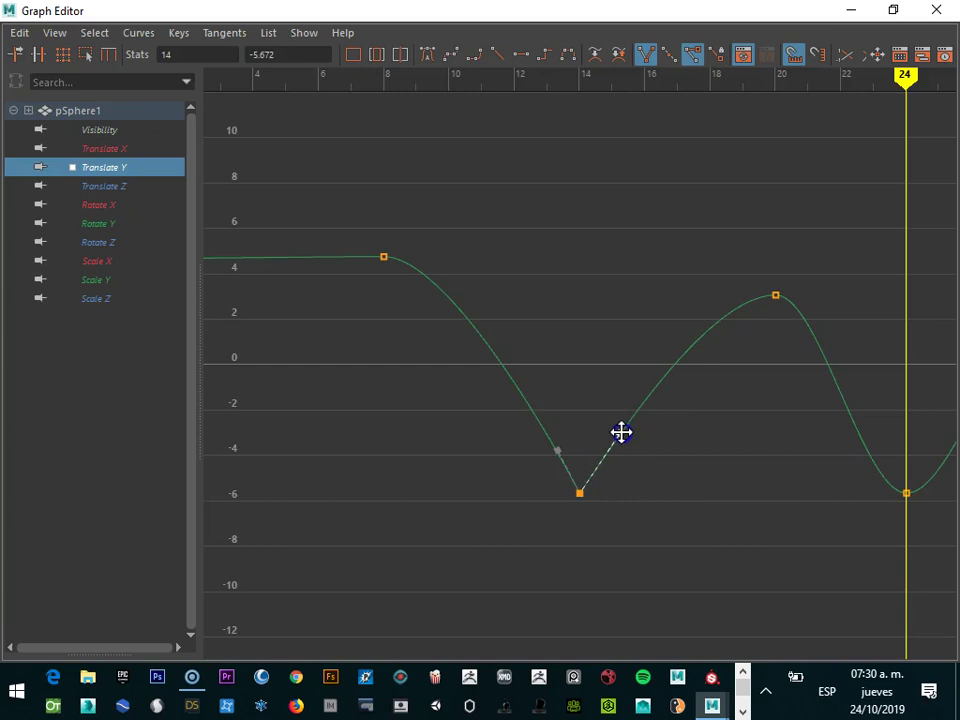
{"action": "left_click", "coordinate": [703, 491]}
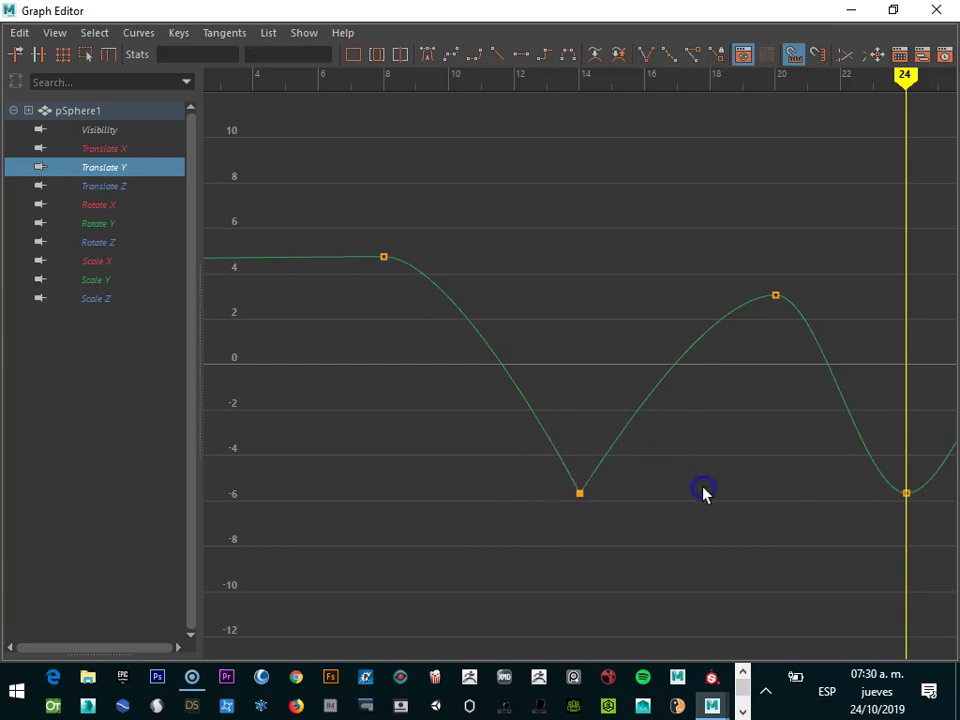
{"action": "middle_click_drag", "start_coordinate": [703, 491], "coordinate": [441, 456], "text": "alt"}
{"action": "middle_click_drag", "start_coordinate": [731, 500], "coordinate": [617, 497], "text": "alt"}
- Select the frame-24 ground-contact key and reshape its tangents into a V
{"action": "scroll", "coordinate": [617, 497], "scroll_direction": "down", "scroll_amount": 2}
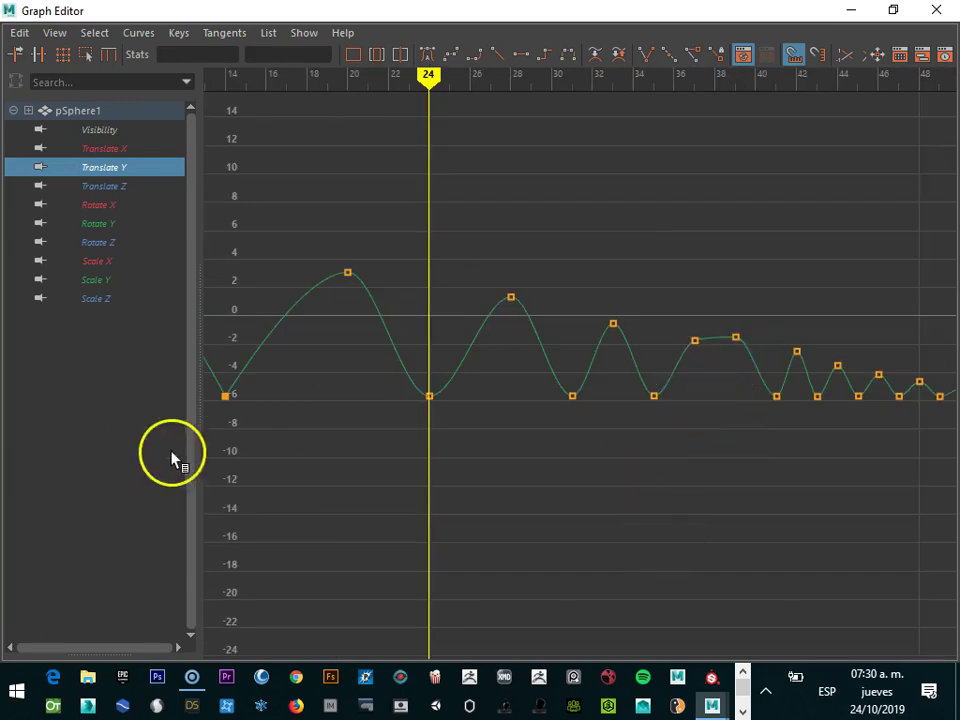
{"action": "scroll", "coordinate": [300, 381], "scroll_direction": "down", "scroll_amount": 3}
{"action": "scroll", "coordinate": [343, 396], "scroll_direction": "up", "scroll_amount": 1}
{"action": "mouse_move", "coordinate": [363, 393]}
{"action": "left_mouse_down"}
{"action": "mouse_move", "coordinate": [430, 370]}
{"action": "mouse_move", "coordinate": [846, 388]}
{"action": "mouse_move", "coordinate": [801, 403]}
{"action": "mouse_move", "coordinate": [809, 401]}
{"action": "left_mouse_up"}
{"action": "scroll", "coordinate": [810, 405], "scroll_direction": "up", "scroll_amount": 3}
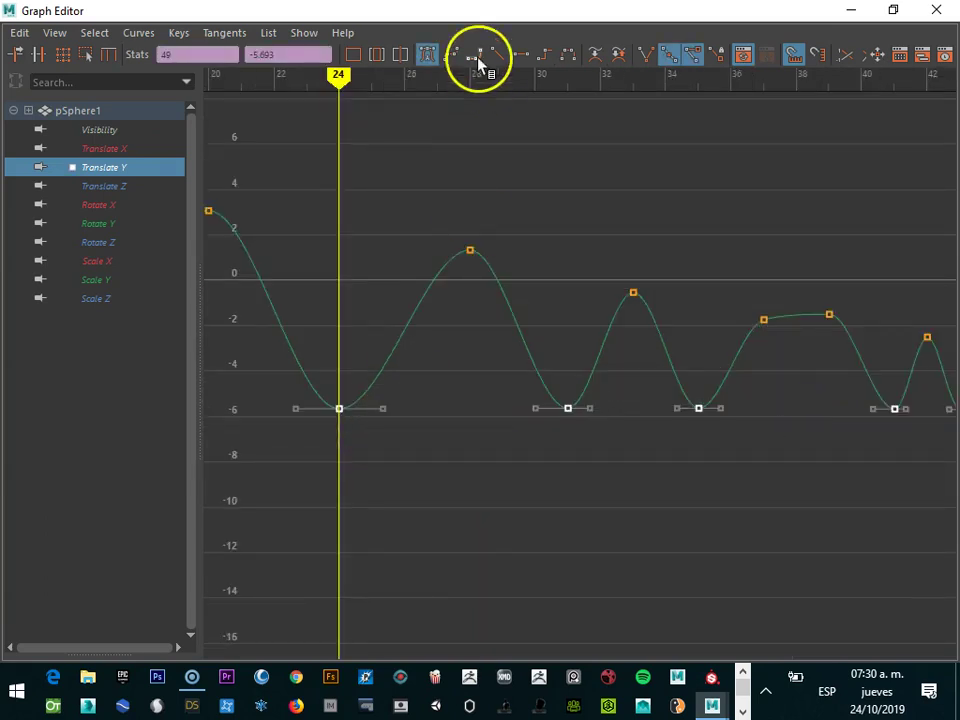
{"action": "left_click", "coordinate": [420, 461]}
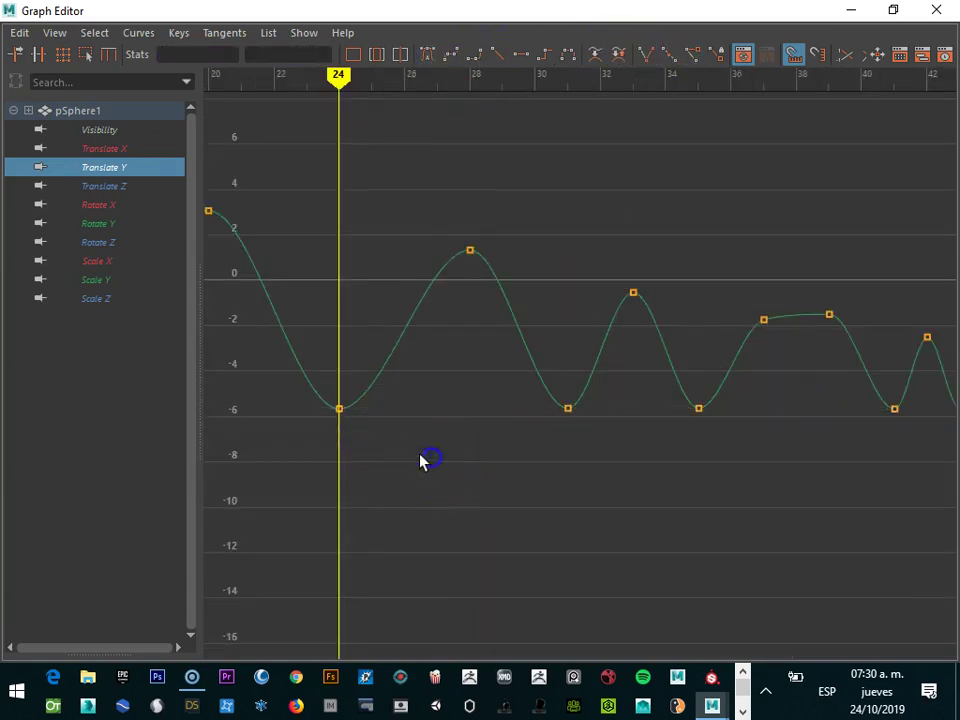
{"action": "left_click", "coordinate": [341, 408]}
{"action": "left_click", "coordinate": [396, 430]}
{"action": "mouse_move", "coordinate": [343, 412]}
{"action": "left_mouse_down"}
{"action": "mouse_move", "coordinate": [385, 445]}
{"action": "mouse_move", "coordinate": [390, 418]}
{"action": "mouse_move", "coordinate": [371, 372]}
{"action": "left_mouse_up"}
{"action": "left_click", "coordinate": [296, 407]}
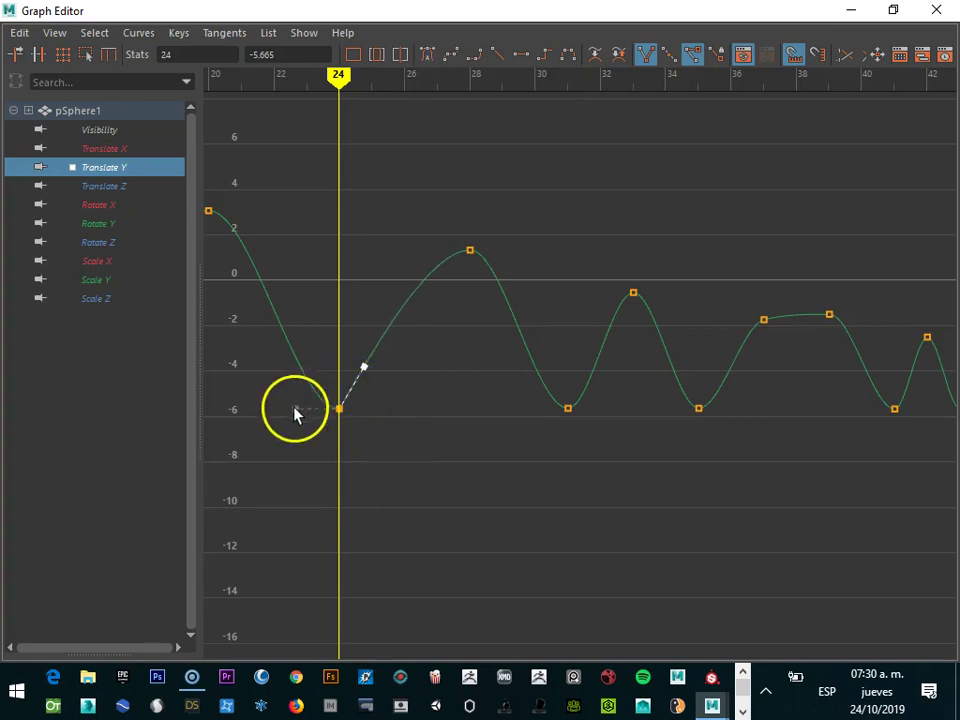
- Steepen both tangents at the frame-31 and frame-35 contact keys into sharp Vs
{"action": "left_click", "coordinate": [568, 409]}
{"action": "left_click_drag", "start_coordinate": [590, 407], "coordinate": [587, 380]}
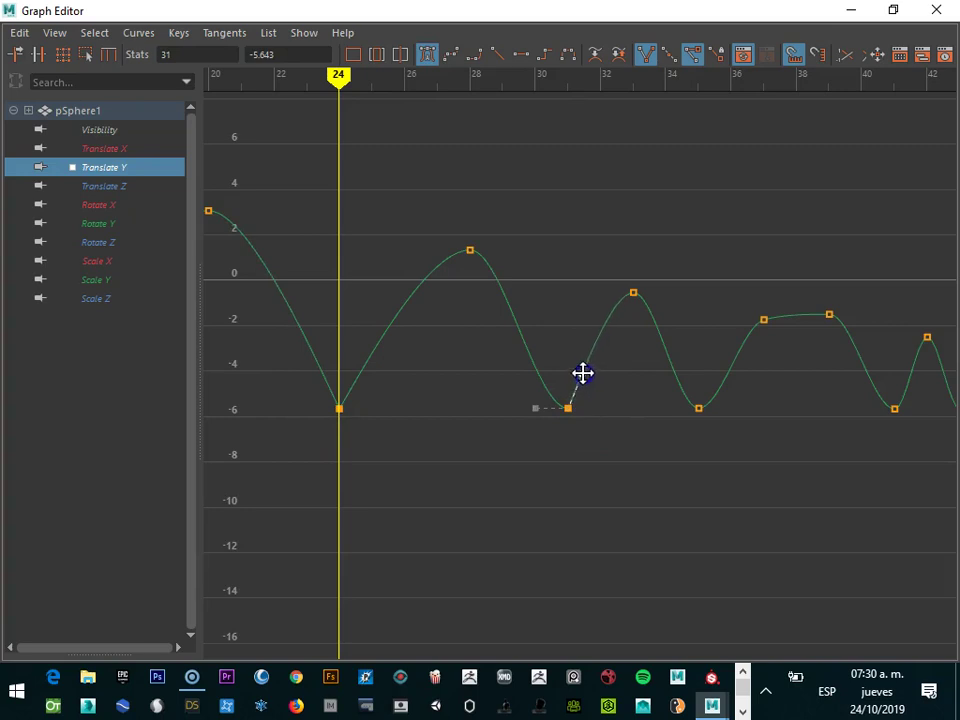
{"action": "left_click_drag", "start_coordinate": [536, 408], "coordinate": [554, 383]}
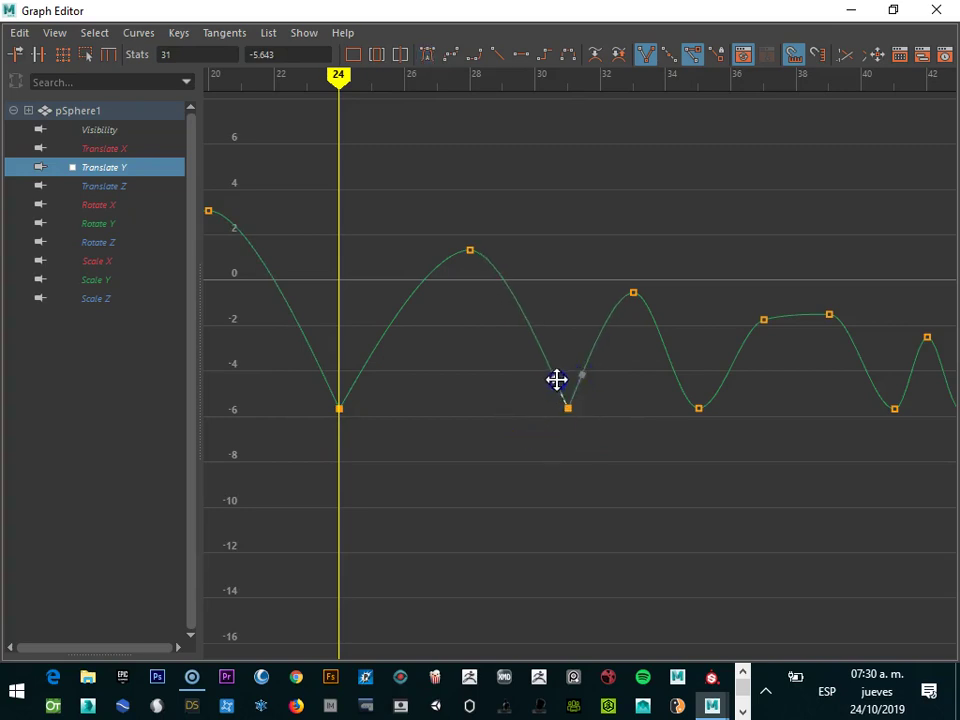
{"action": "left_click", "coordinate": [690, 412]}
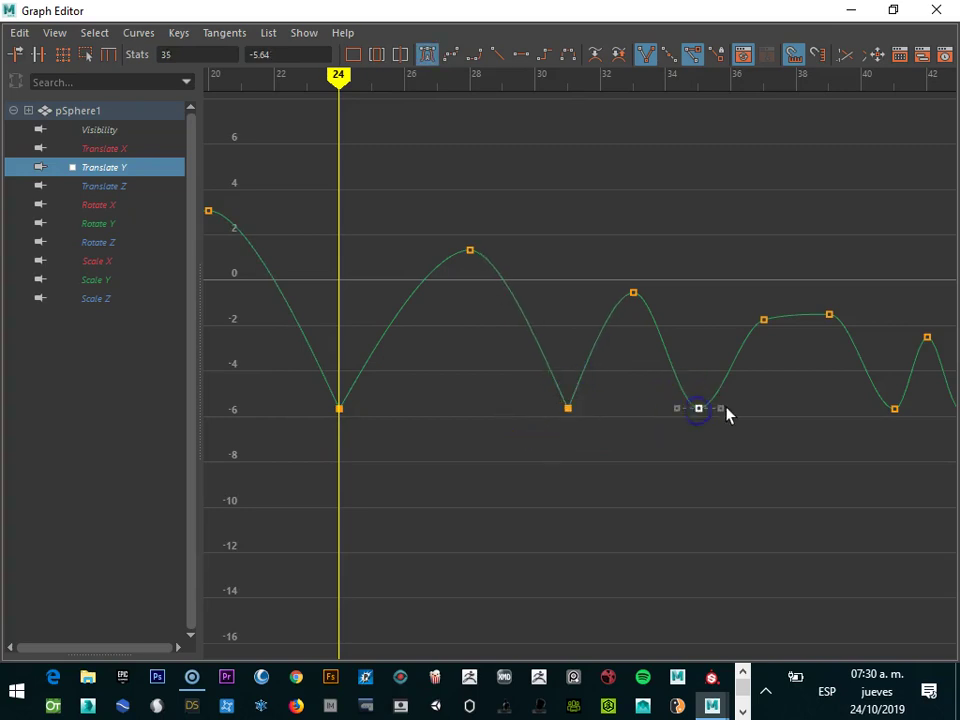
{"action": "left_click_drag", "start_coordinate": [720, 394], "coordinate": [714, 385]}
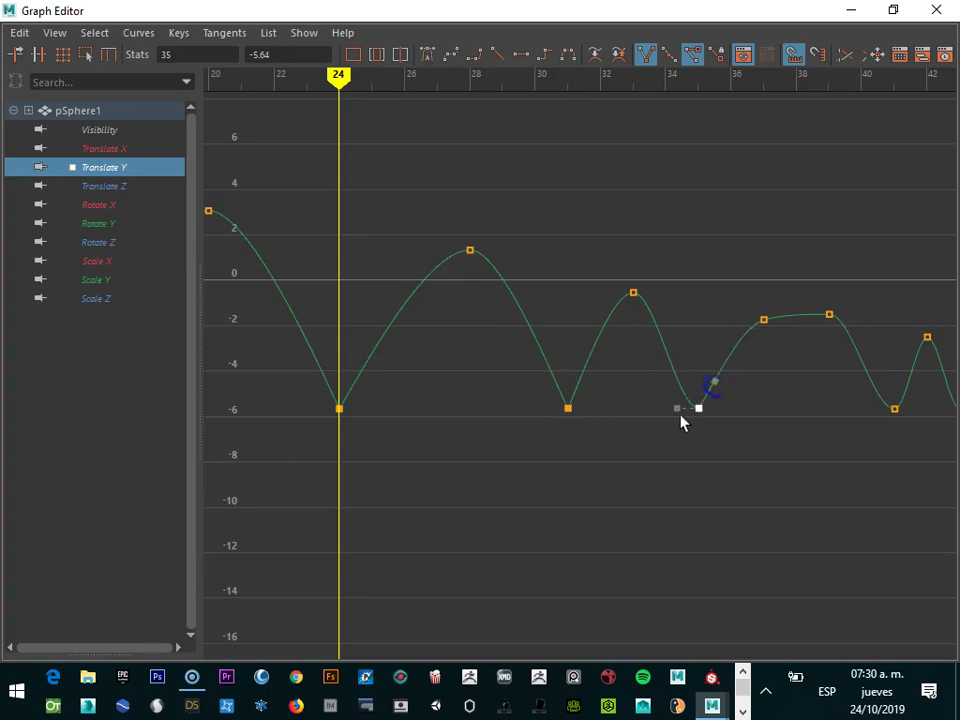
{"action": "left_click", "coordinate": [690, 386]}
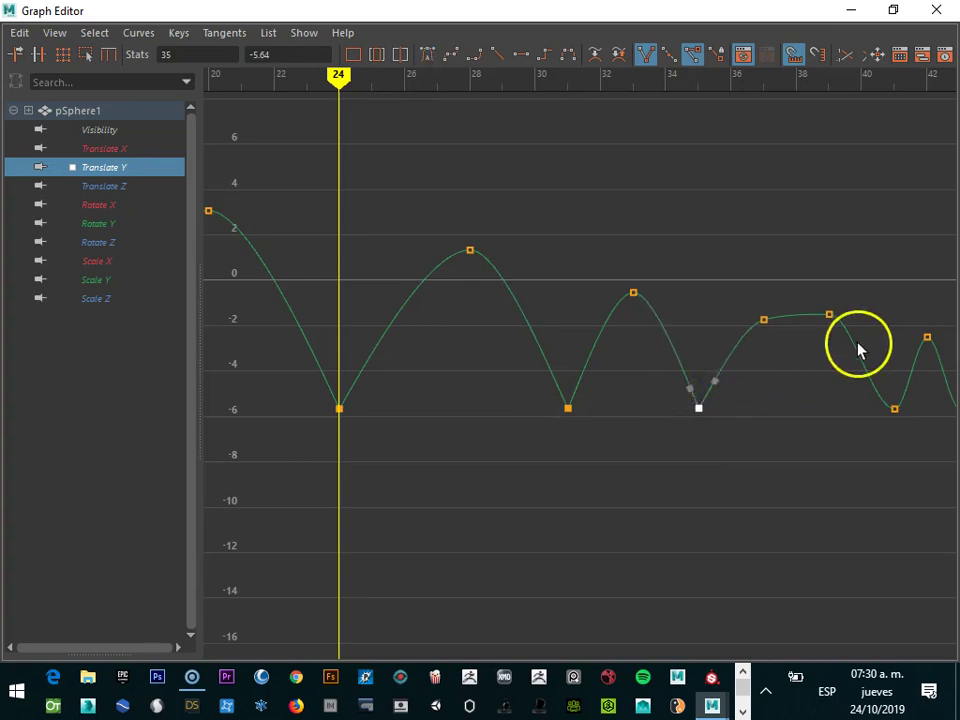
{"action": "scroll", "coordinate": [836, 423], "scroll_direction": "down", "scroll_amount": 3}
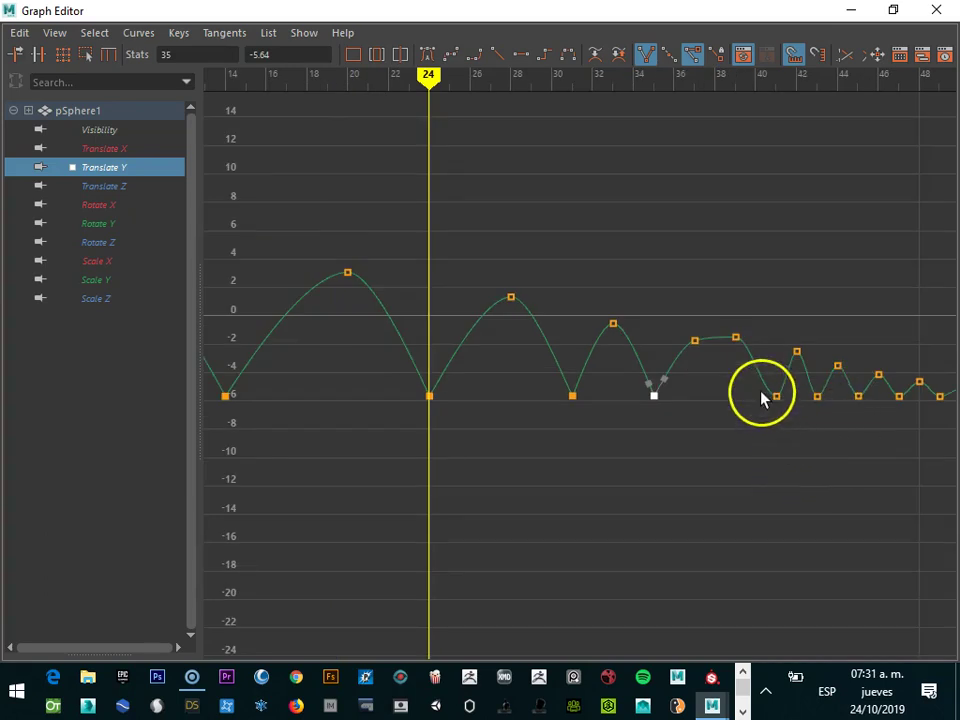
{"action": "mouse_move", "coordinate": [793, 429]}
{"action": "middle_mouse_down", "text": "alt"}
{"action": "mouse_move", "coordinate": [620, 430]}
{"action": "mouse_move", "coordinate": [568, 450]}
{"action": "middle_mouse_up", "text": "alt"}
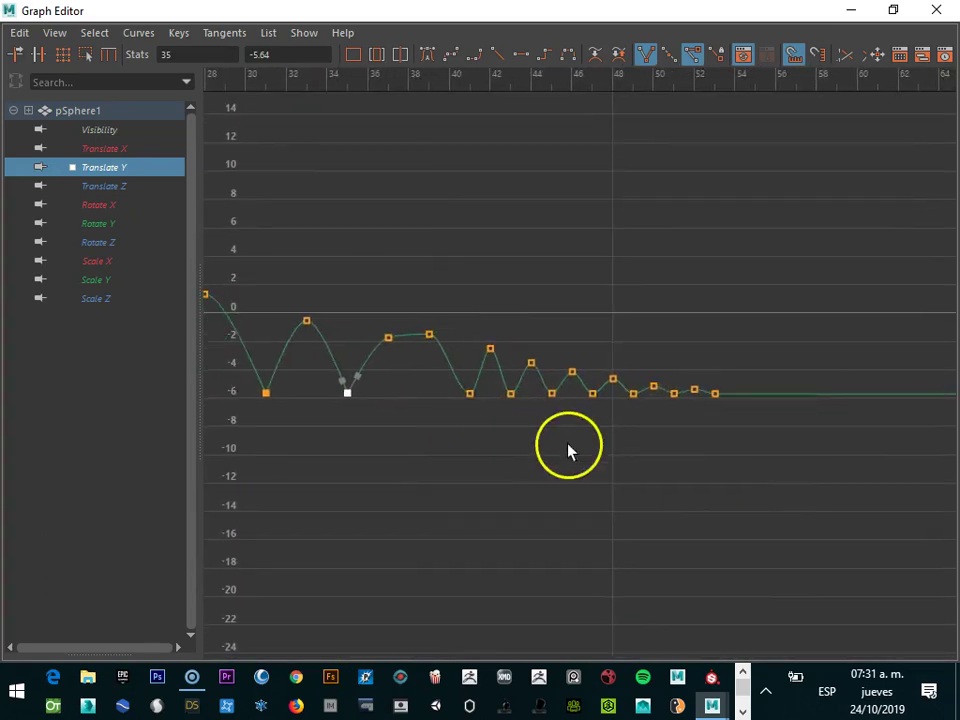
- Select the small-bounce contact keys and break the frame-45 key's tangents
{"action": "scroll", "coordinate": [386, 450], "scroll_direction": "up", "scroll_amount": 4}
{"action": "left_click_drag", "start_coordinate": [266, 417], "coordinate": [626, 446]}
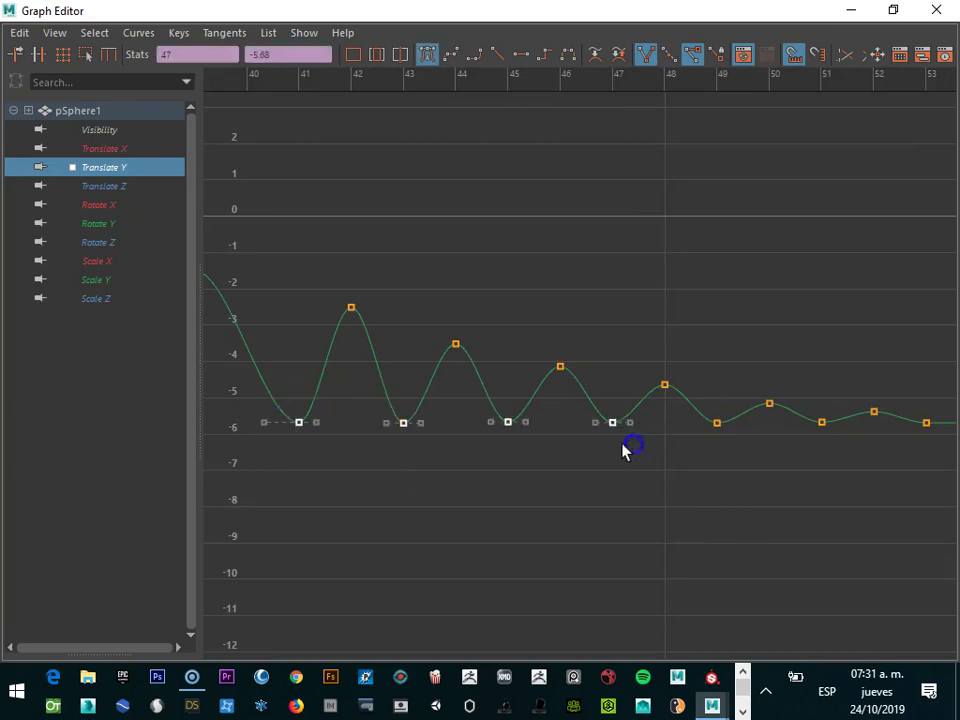
{"action": "left_click", "coordinate": [392, 497]}
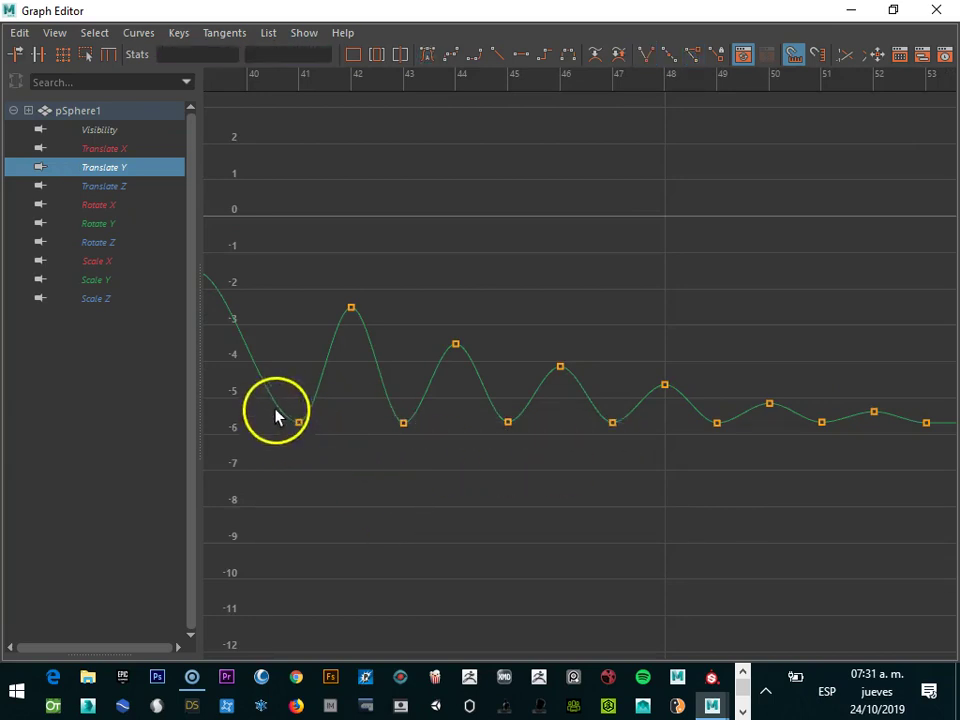
{"action": "left_click", "coordinate": [654, 435]}
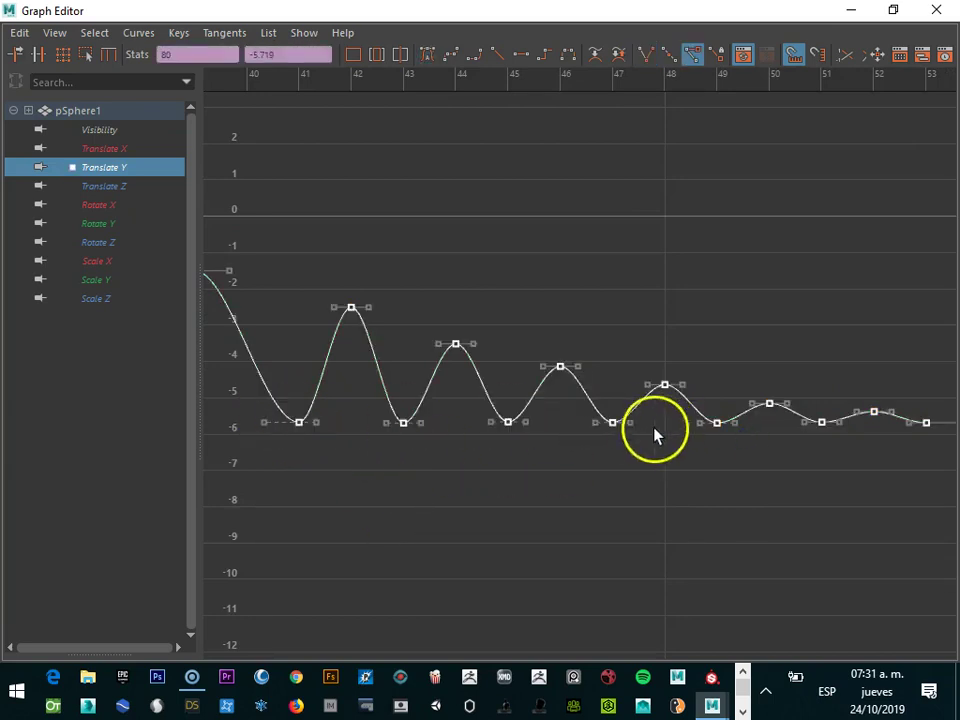
{"action": "left_click", "coordinate": [746, 471]}
{"action": "left_click_drag", "start_coordinate": [866, 448], "coordinate": [805, 416]}
{"action": "mouse_move", "coordinate": [784, 459]}
{"action": "left_mouse_down"}
{"action": "mouse_move", "coordinate": [697, 424]}
{"action": "mouse_move", "coordinate": [708, 414]}
{"action": "left_mouse_up"}
{"action": "left_click_drag", "start_coordinate": [520, 443], "coordinate": [522, 440]}
{"action": "left_click", "coordinate": [652, 57]}
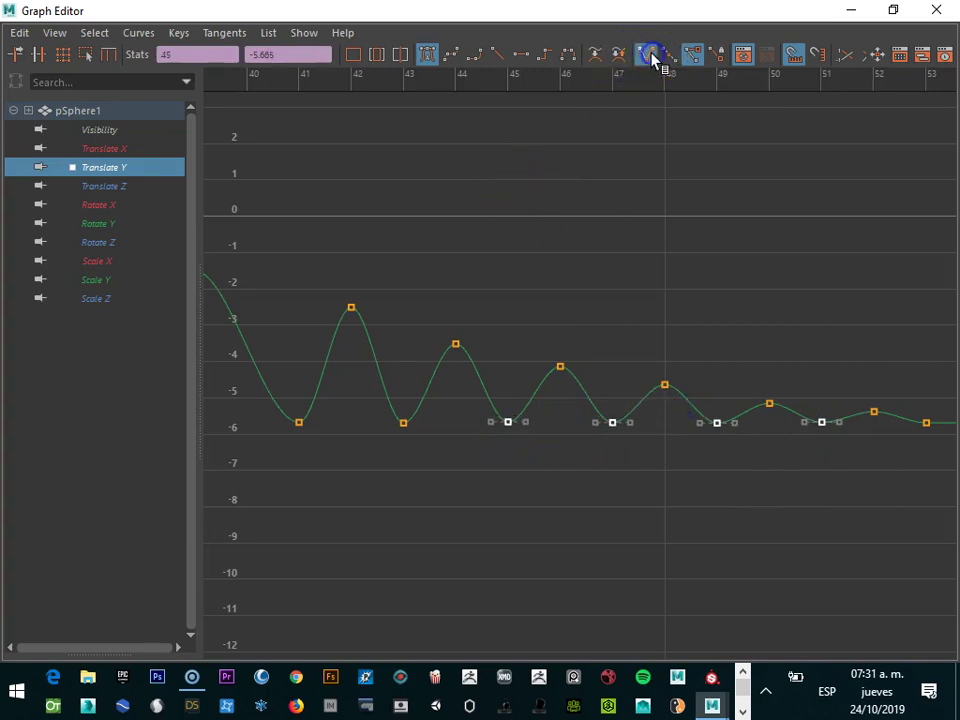
- Tilt the tangents at the frame-43 and frame-41 contact keys upward for sharp bounces
{"action": "left_click_drag", "start_coordinate": [403, 426], "coordinate": [445, 428]}
{"action": "left_click", "coordinate": [420, 424]}
{"action": "left_click_drag", "start_coordinate": [386, 423], "coordinate": [395, 408]}
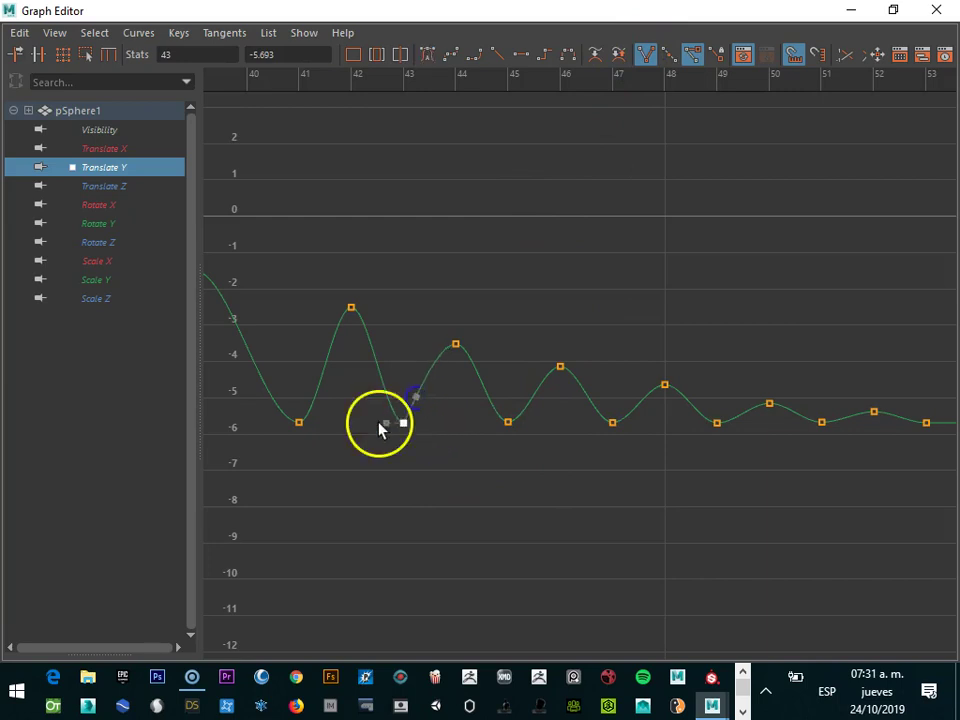
{"action": "left_click", "coordinate": [299, 423]}
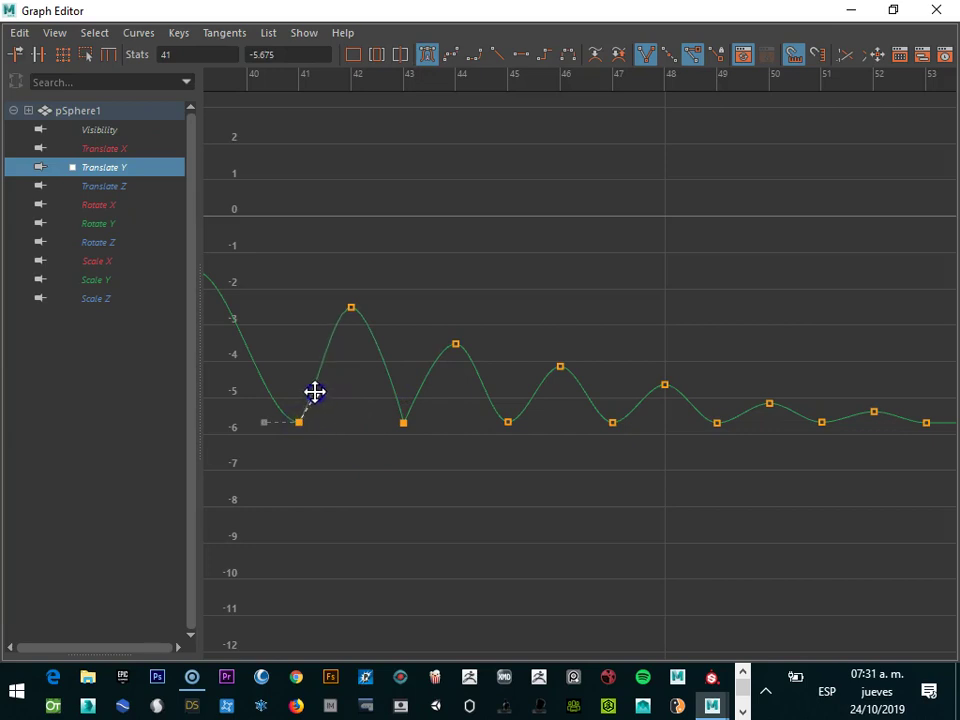
{"action": "left_click", "coordinate": [266, 420]}
{"action": "middle_click_drag", "start_coordinate": [266, 422], "coordinate": [288, 410]}
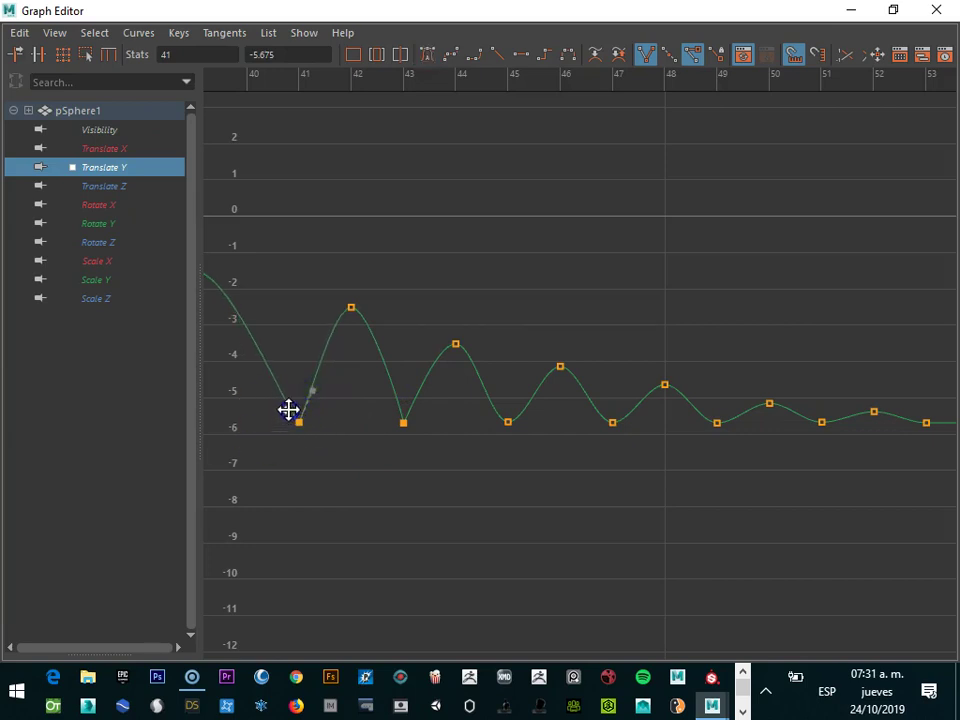
- Work through the frame-45 and frame-47 keys, then pick the frame-49 key's incoming tangent
{"action": "left_click", "coordinate": [510, 421]}
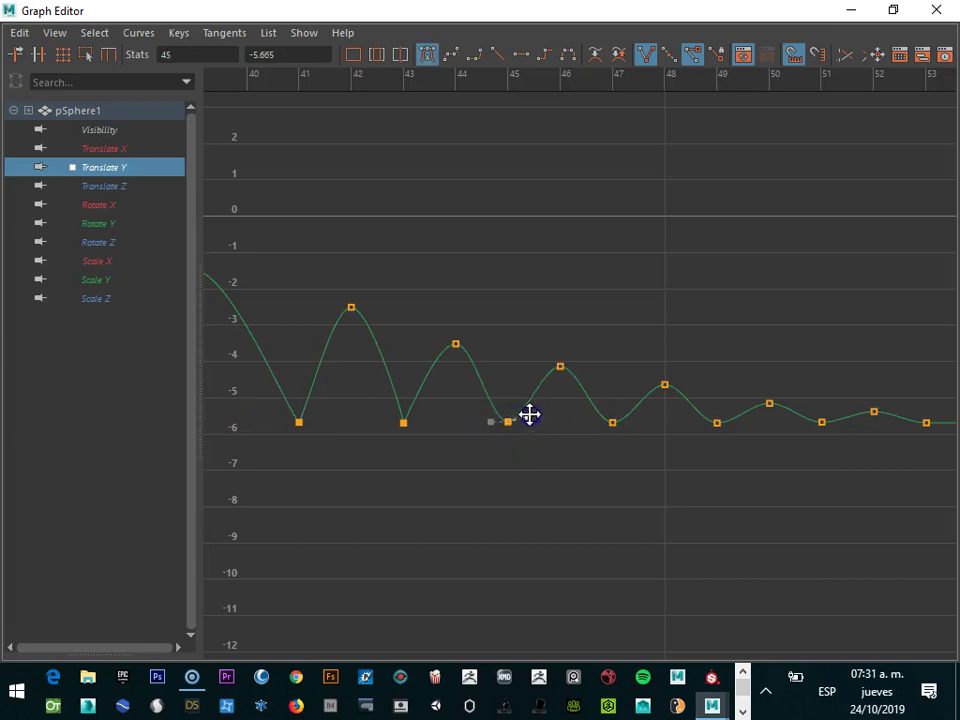
{"action": "left_click", "coordinate": [490, 422]}
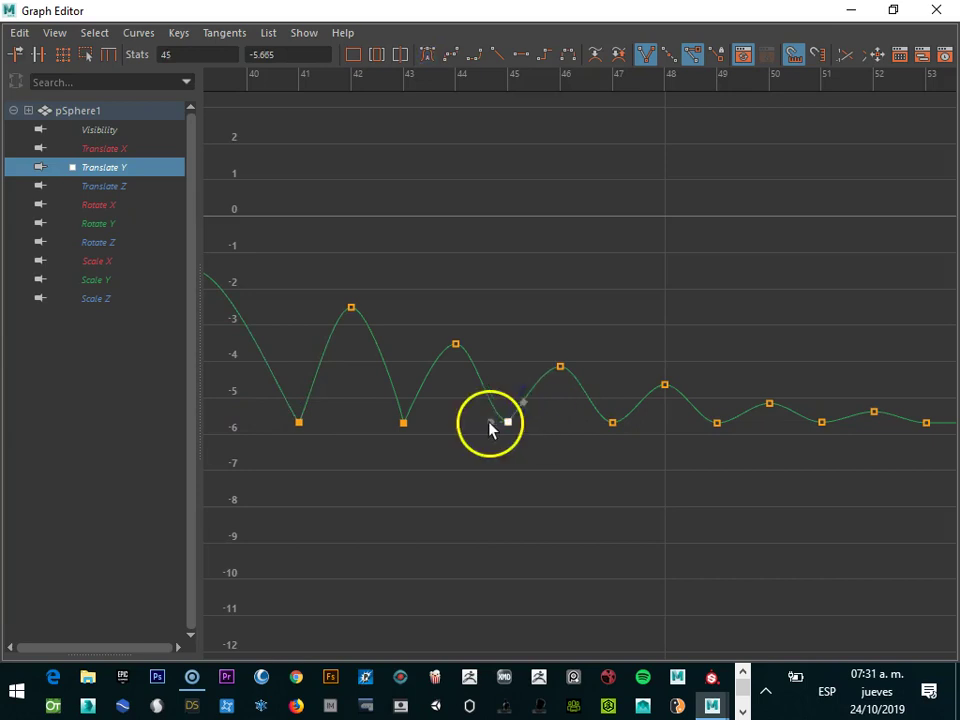
{"action": "left_click", "coordinate": [611, 422]}
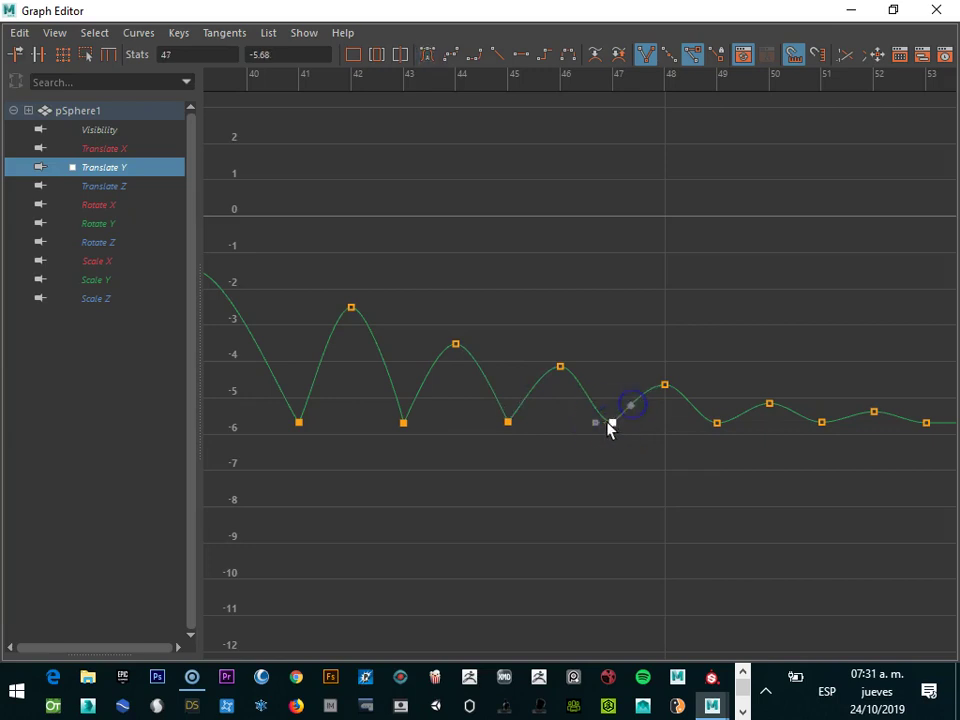
{"action": "left_click", "coordinate": [716, 424]}
{"action": "left_click", "coordinate": [727, 432]}
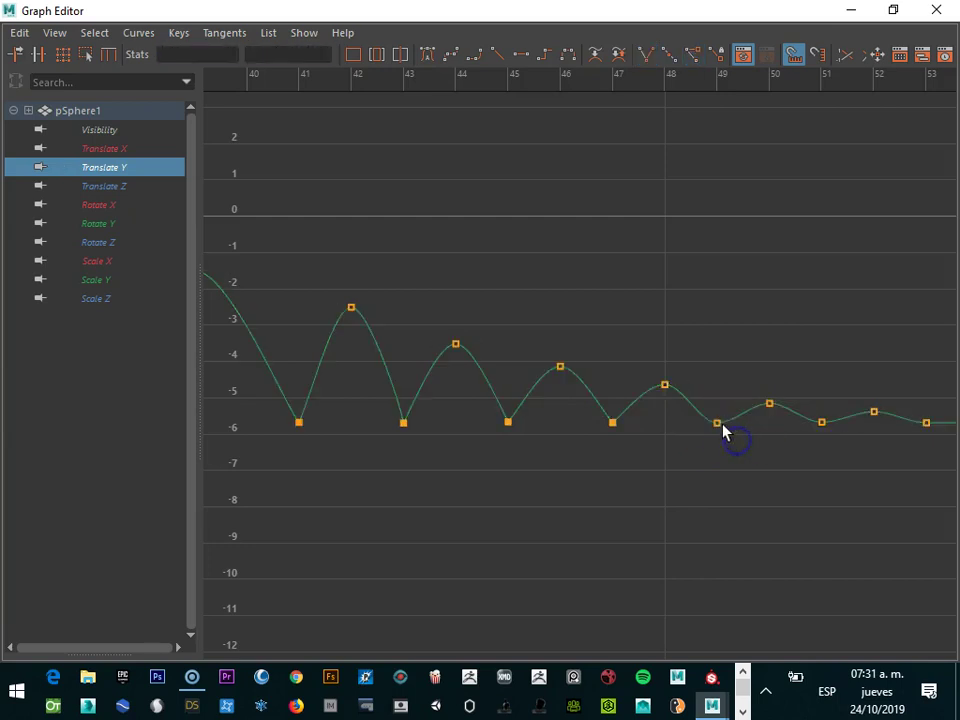
{"action": "left_click", "coordinate": [750, 422]}
{"action": "left_click", "coordinate": [739, 454]}
{"action": "left_click", "coordinate": [743, 453]}
{"action": "left_click", "coordinate": [717, 425]}
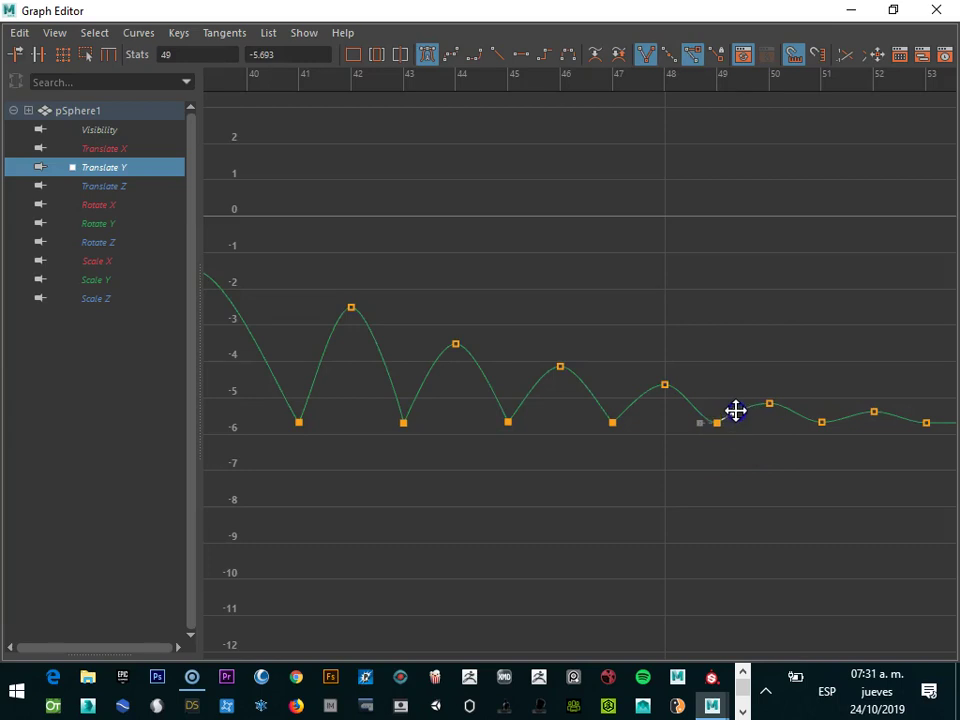
{"action": "left_click", "coordinate": [698, 423]}
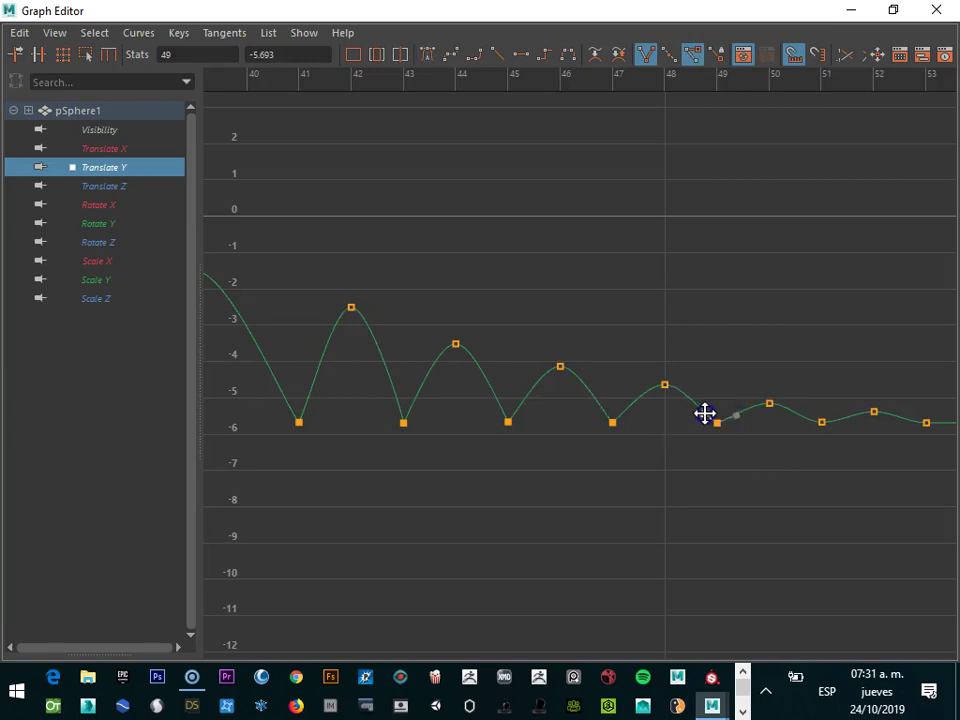
- Frame the keys from 49 to 53 and tilt both frame-51 tangents upward
{"action": "key", "text": "f"}
{"action": "key", "text": "a"}
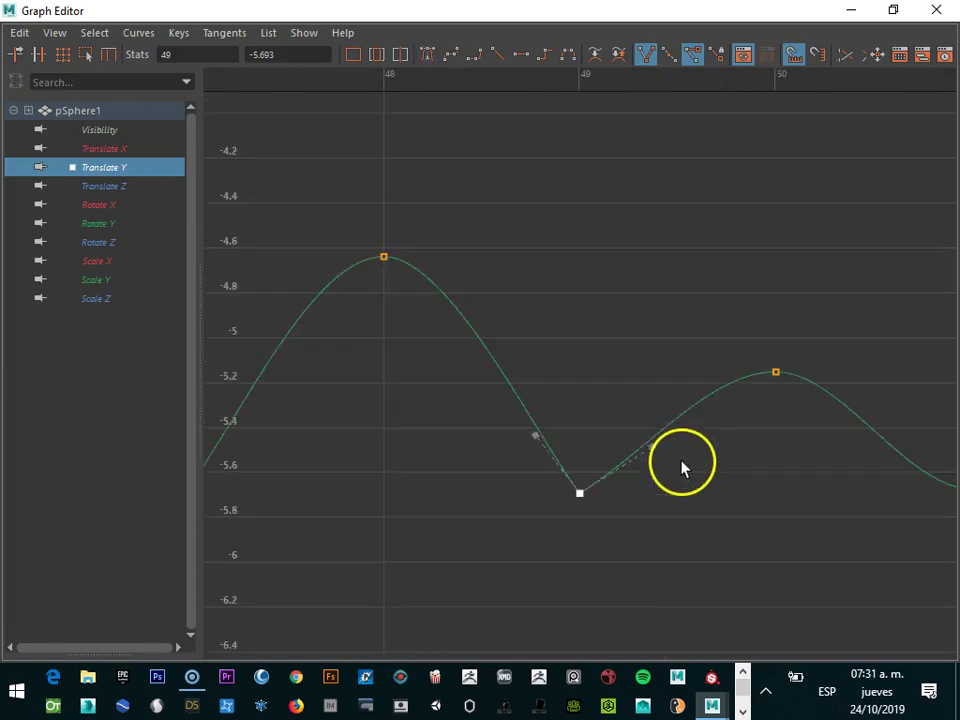
{"action": "mouse_move", "coordinate": [675, 487]}
{"action": "middle_mouse_down", "text": "alt"}
{"action": "mouse_move", "coordinate": [461, 463]}
{"action": "mouse_move", "coordinate": [453, 490]}
{"action": "middle_mouse_up", "text": "alt"}
{"action": "left_click_drag", "start_coordinate": [519, 480], "coordinate": [520, 480]}
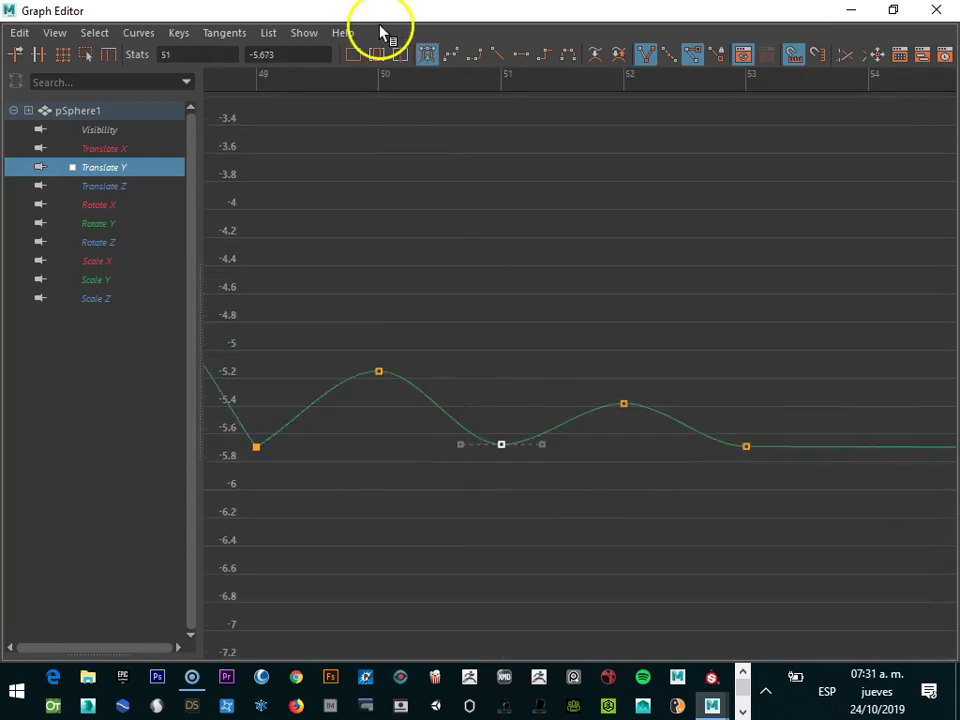
{"action": "left_click", "coordinate": [746, 446]}
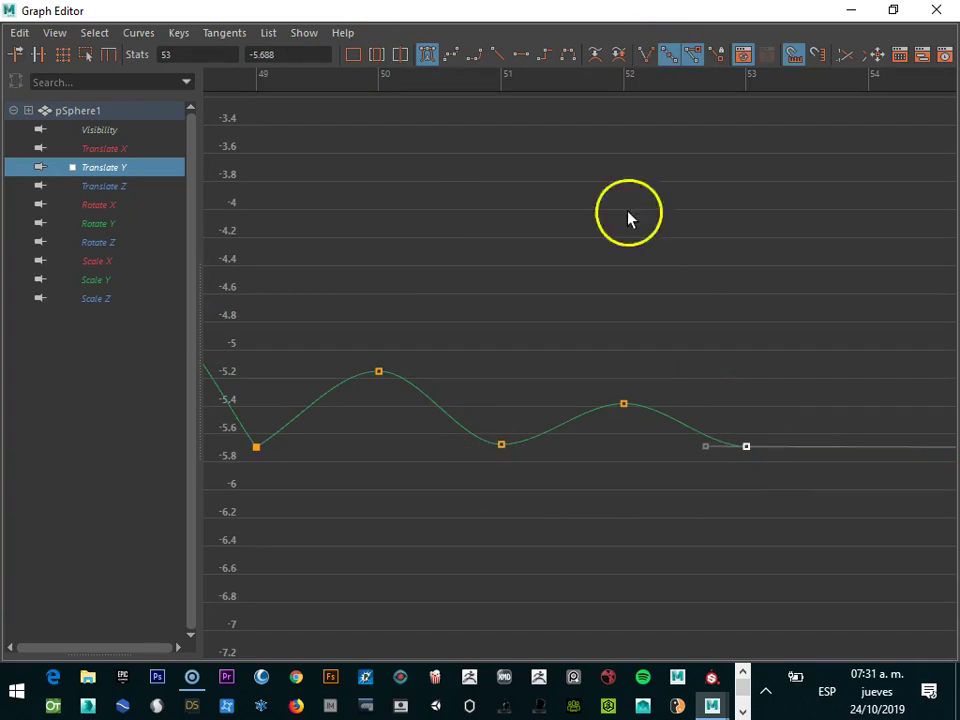
{"action": "left_click", "coordinate": [502, 445]}
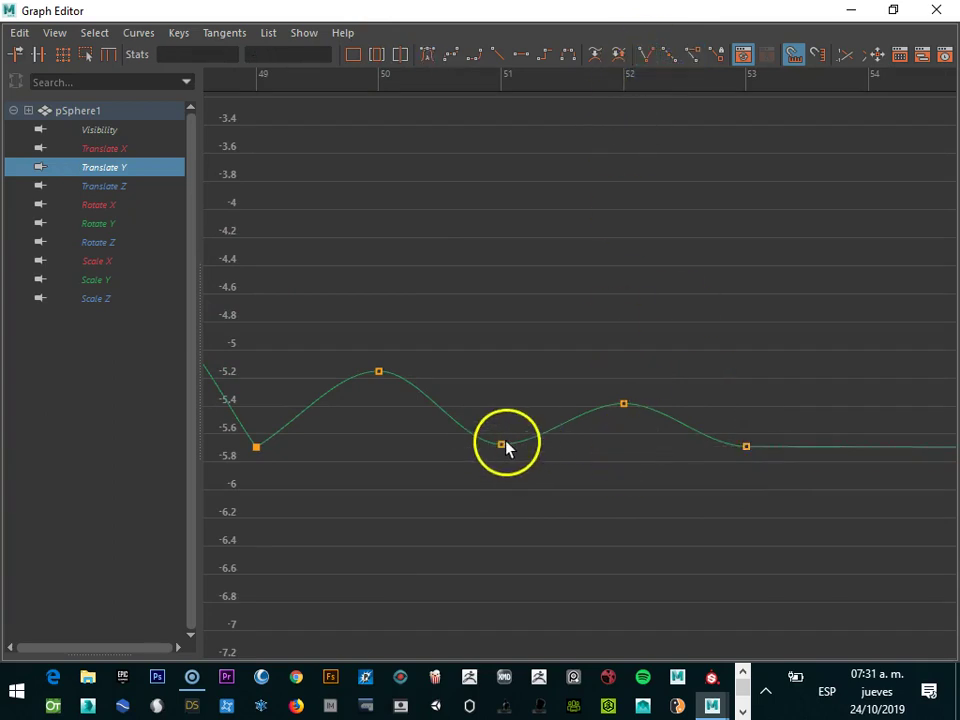
{"action": "left_click_drag", "start_coordinate": [542, 446], "coordinate": [546, 419]}
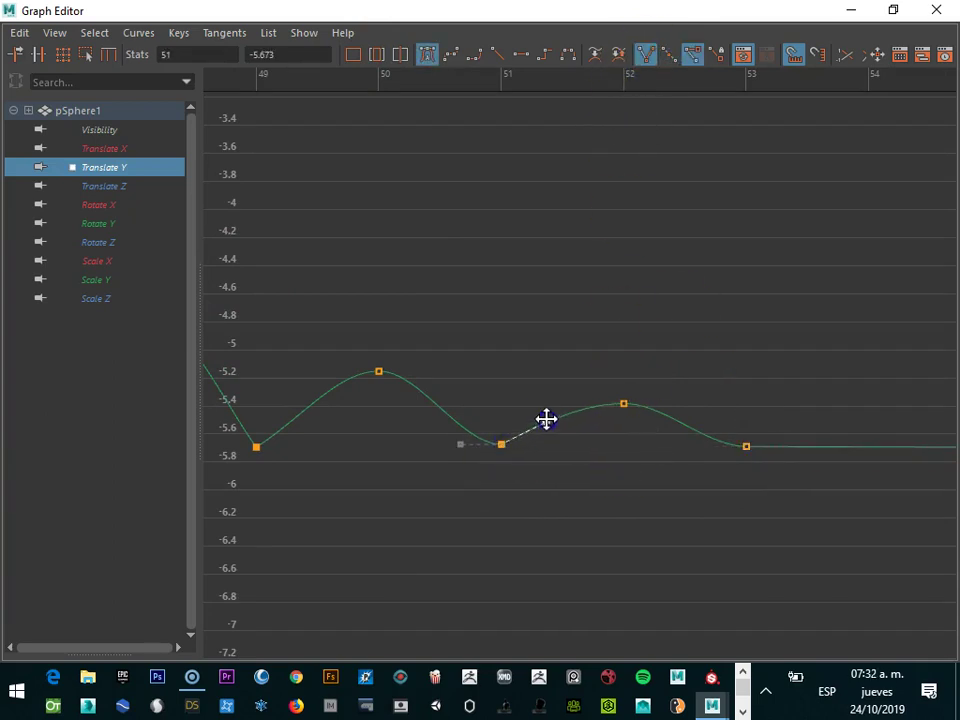
{"action": "left_click_drag", "start_coordinate": [460, 447], "coordinate": [473, 428]}
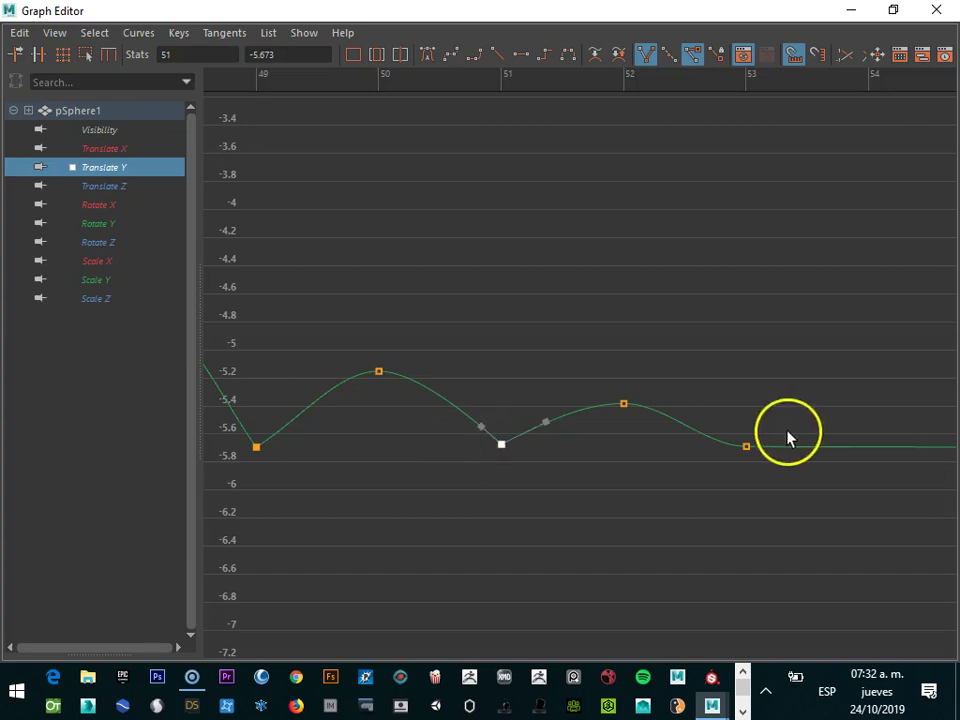
- Tilt the frame-53 key's incoming tangent upward and fit the whole curve in view
{"action": "left_click", "coordinate": [746, 447]}
{"action": "left_click_drag", "start_coordinate": [708, 450], "coordinate": [725, 441]}
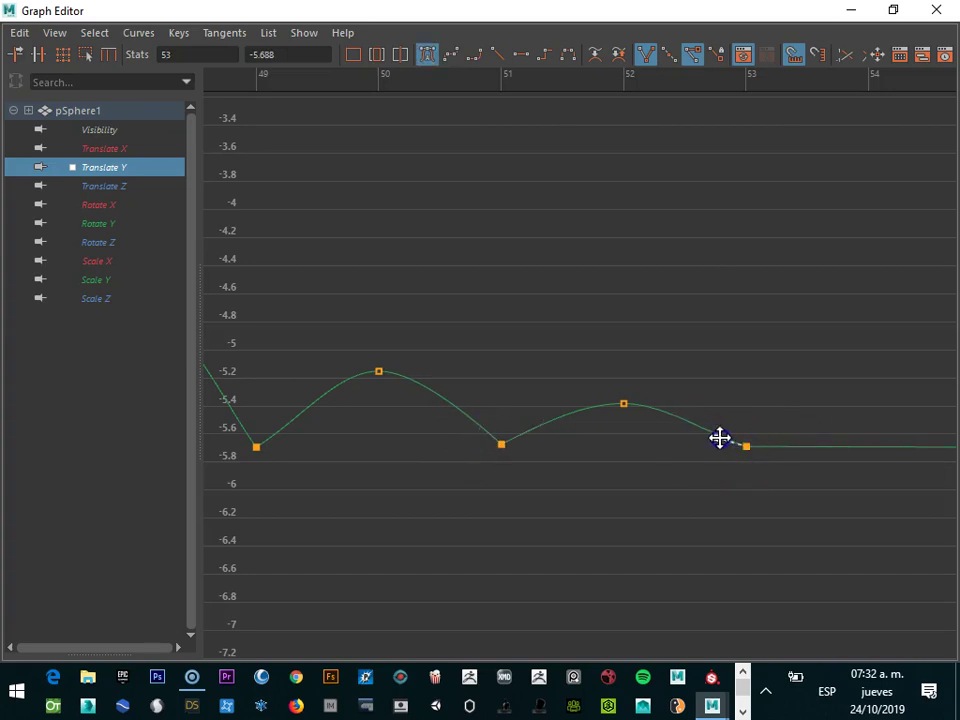
{"action": "key", "text": "a"}
{"action": "right_click_drag", "start_coordinate": [724, 422], "coordinate": [643, 443], "text": "alt"}
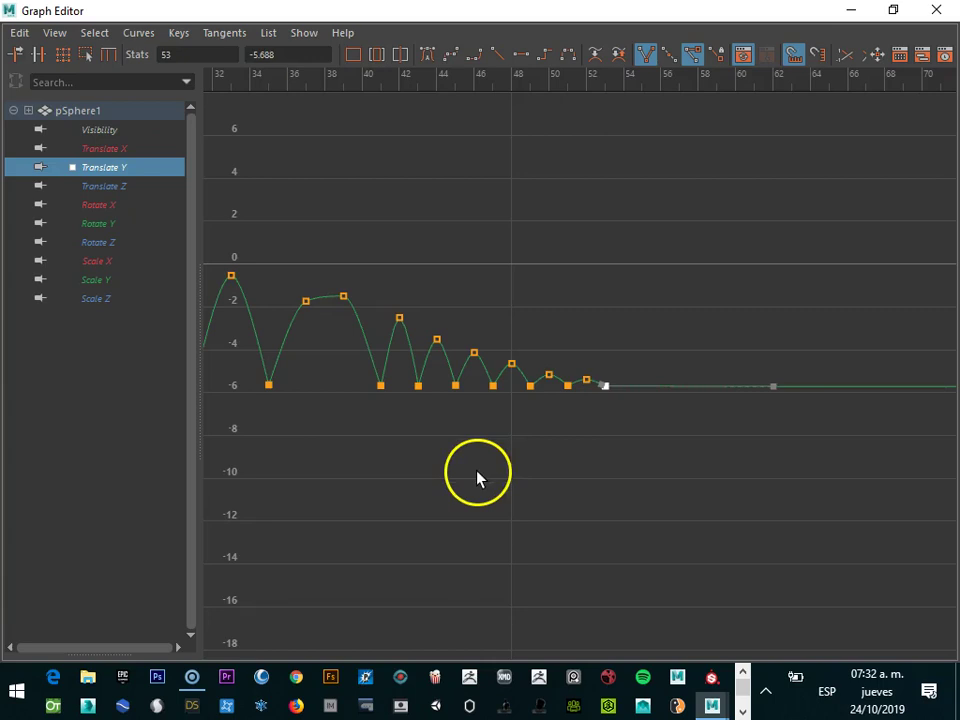
- Close the Graph Editor and play the bouncing ball animation
{"action": "key", "text": "a"}
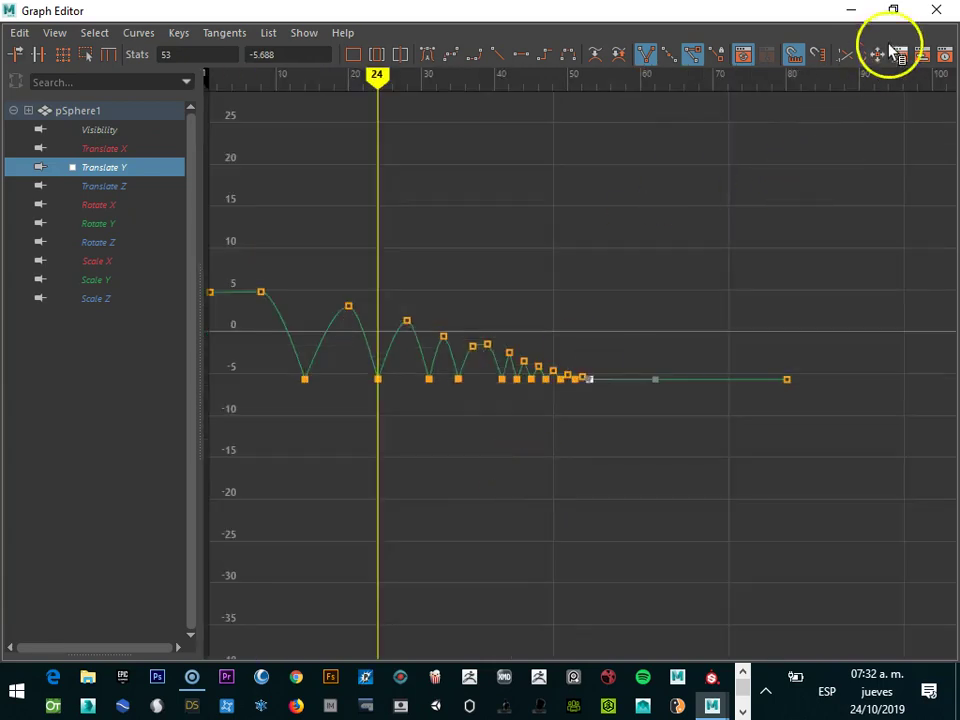
{"action": "left_click", "coordinate": [938, 12]}
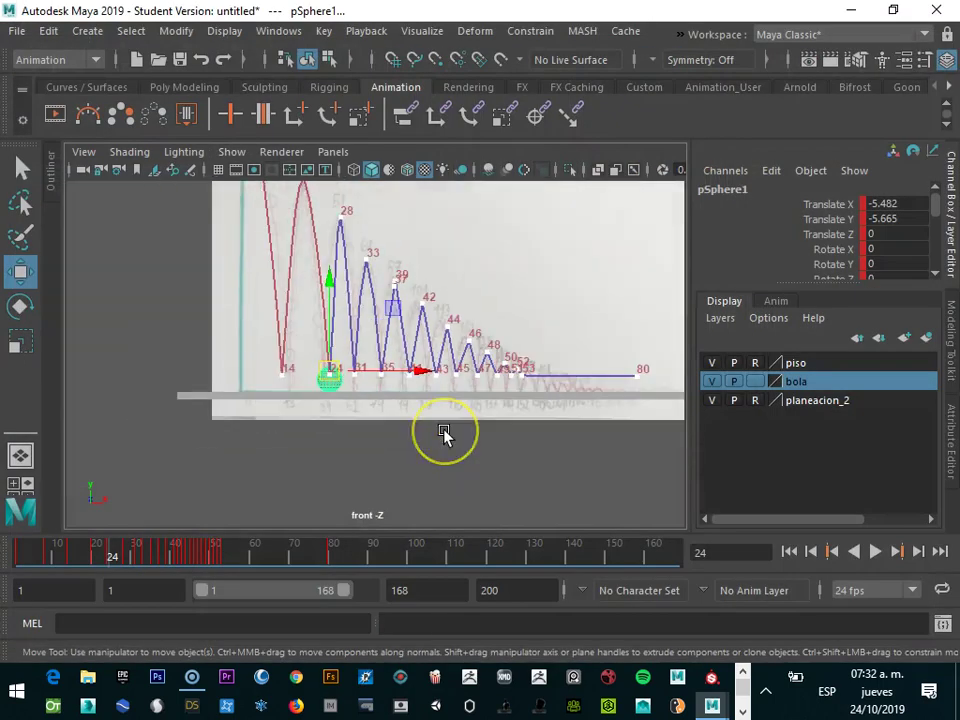
{"action": "scroll", "coordinate": [444, 433], "scroll_direction": "down", "scroll_amount": 1}
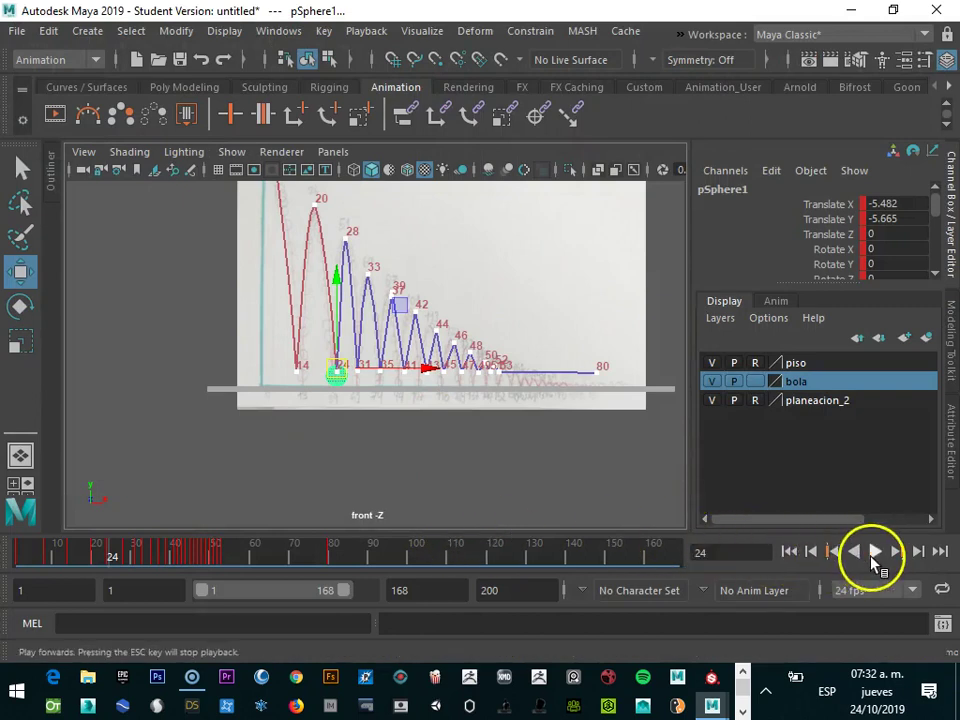
{"action": "left_click", "coordinate": [875, 551]}
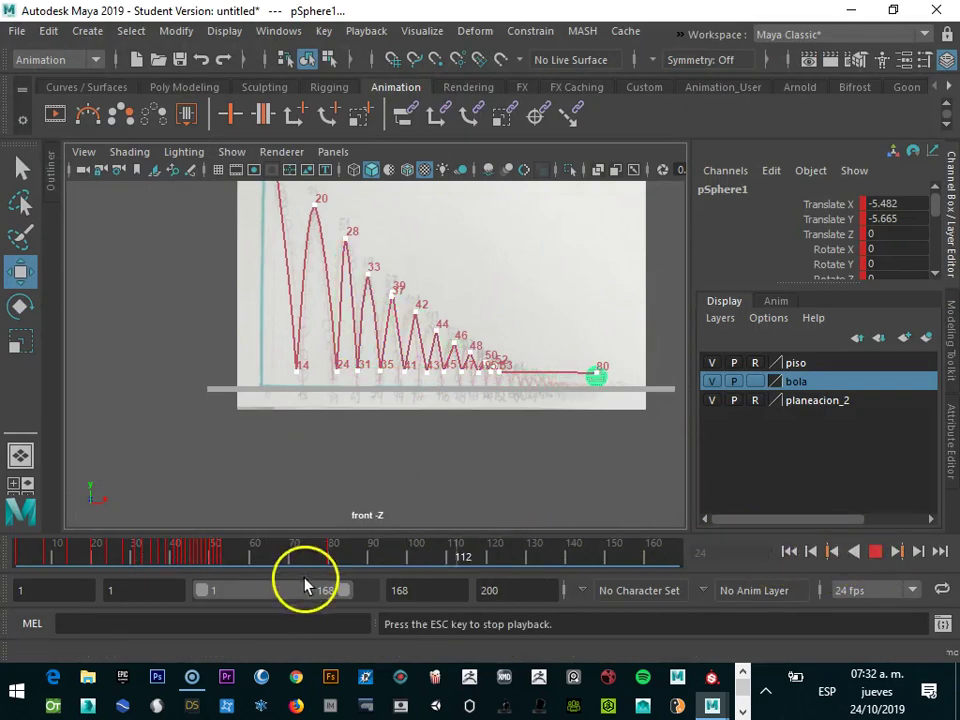
- Set the playback end frame to 100
{"action": "left_click", "coordinate": [428, 590]}
{"action": "left_click_drag", "start_coordinate": [428, 590], "coordinate": [336, 596]}
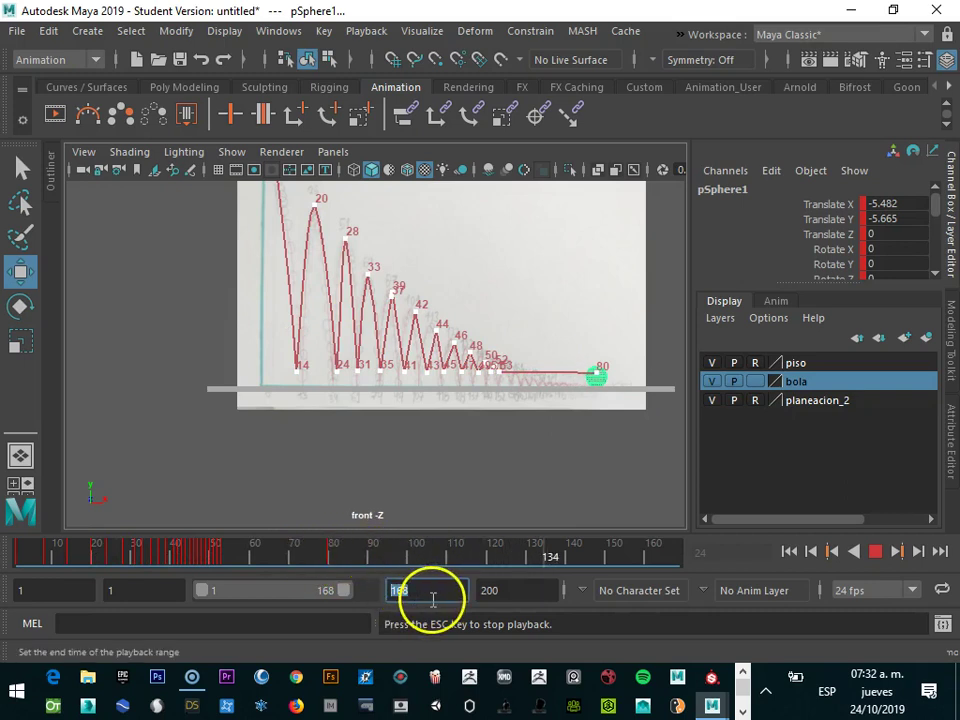
{"action": "type", "text": "100"}
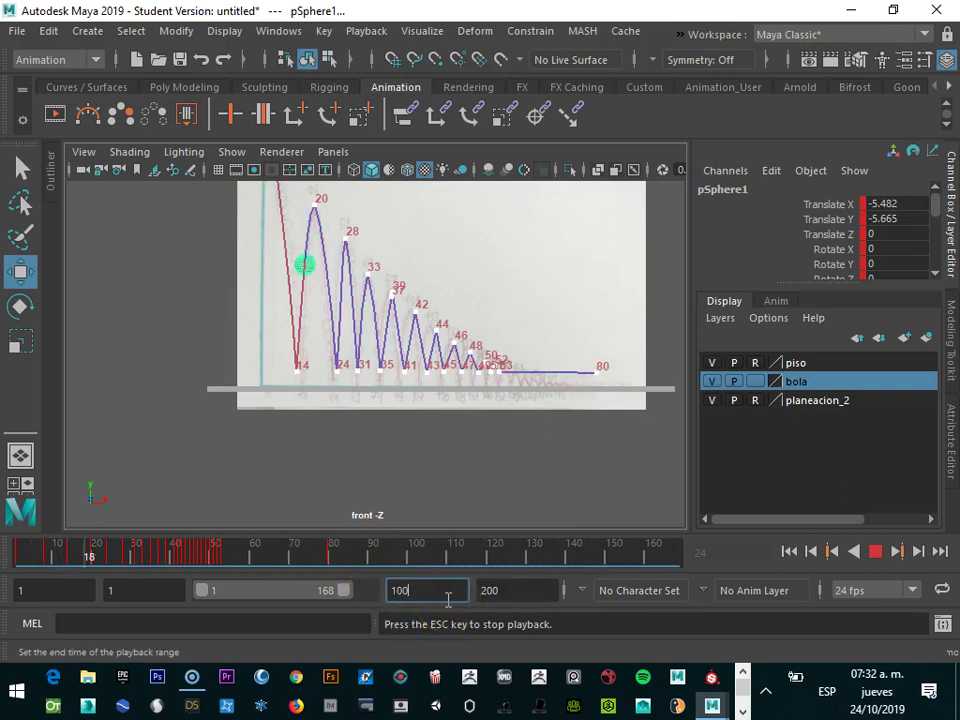
{"action": "key", "text": "Return"}
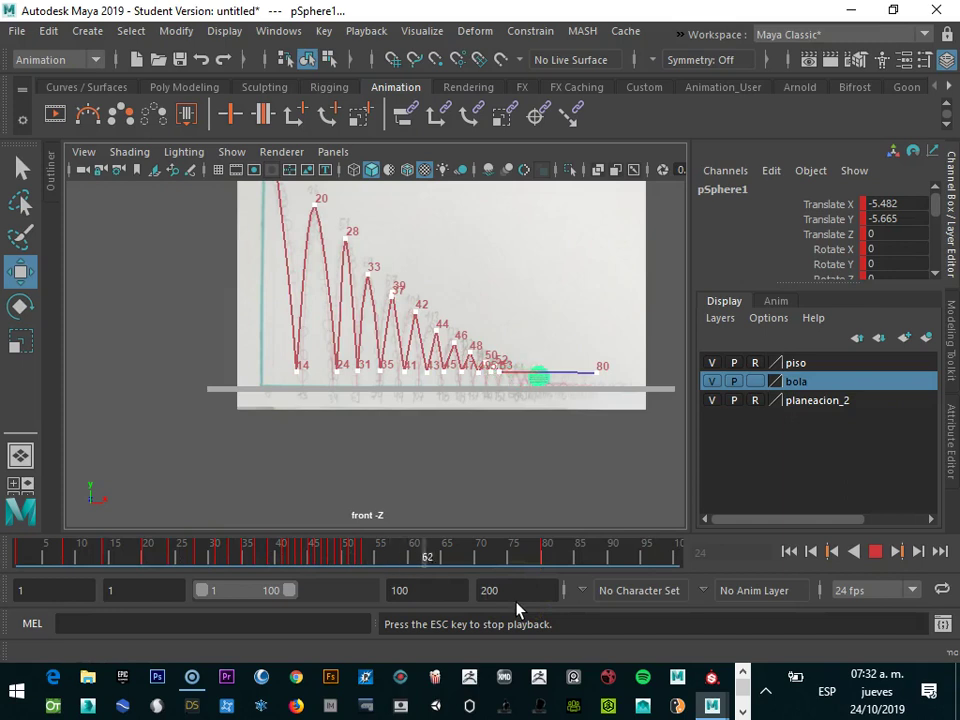
- Hide the planeacion_2 reference layer, zoom onto the motion trail, and stop playback
{"action": "left_click", "coordinate": [711, 400]}
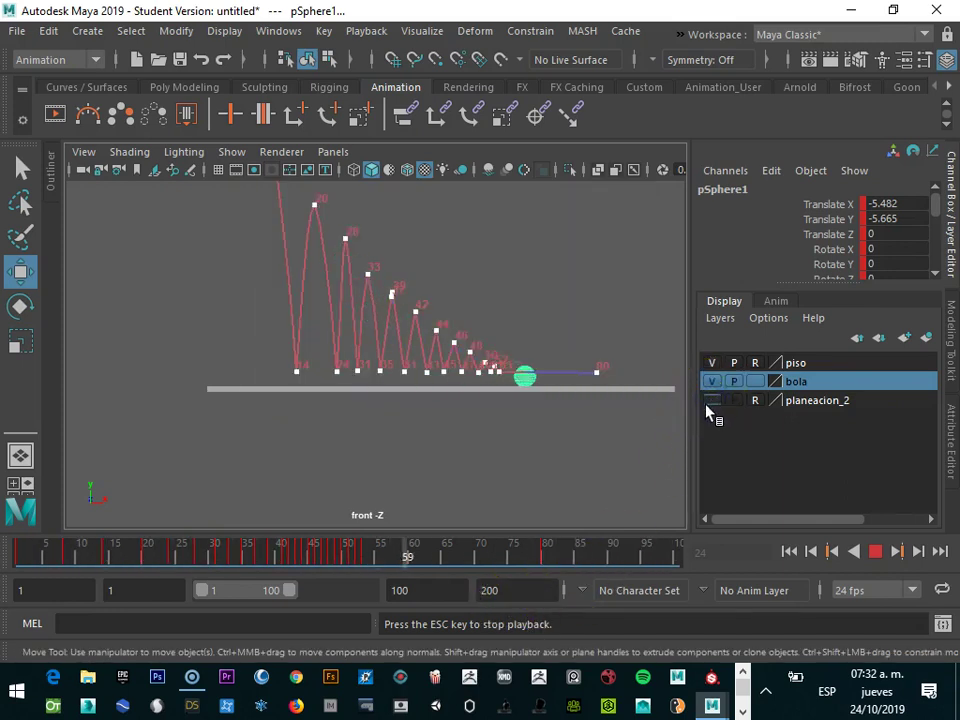
{"action": "scroll", "coordinate": [469, 450], "scroll_direction": "up", "scroll_amount": 5}
{"action": "scroll", "coordinate": [469, 450], "scroll_direction": "up", "scroll_amount": 2}
{"action": "scroll", "coordinate": [469, 450], "scroll_direction": "down", "scroll_amount": 4}
{"action": "right_click_drag", "start_coordinate": [469, 450], "coordinate": [501, 338], "text": "alt"}
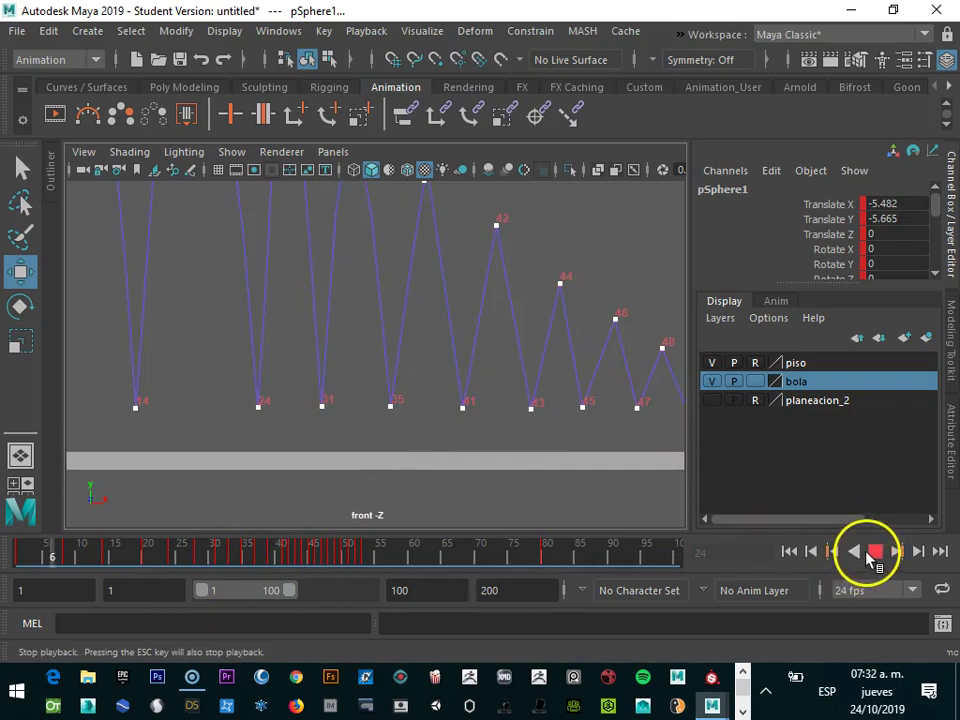
{"action": "left_click", "coordinate": [874, 552]}
{"action": "scroll", "coordinate": [384, 314], "scroll_direction": "down", "scroll_amount": 2}
{"action": "scroll", "coordinate": [384, 312], "scroll_direction": "down", "scroll_amount": 2}
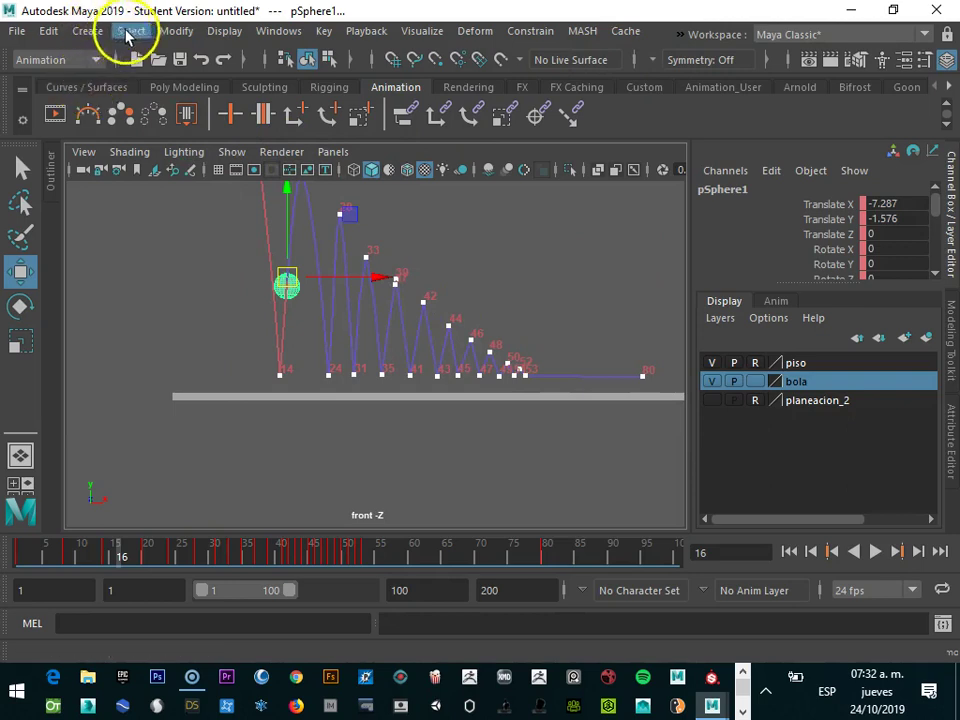
- Tear off the Animation Editors list as a floating window and open the Graph Editor
{"action": "left_click", "coordinate": [280, 33]}
{"action": "mouse_move", "coordinate": [327, 135]}
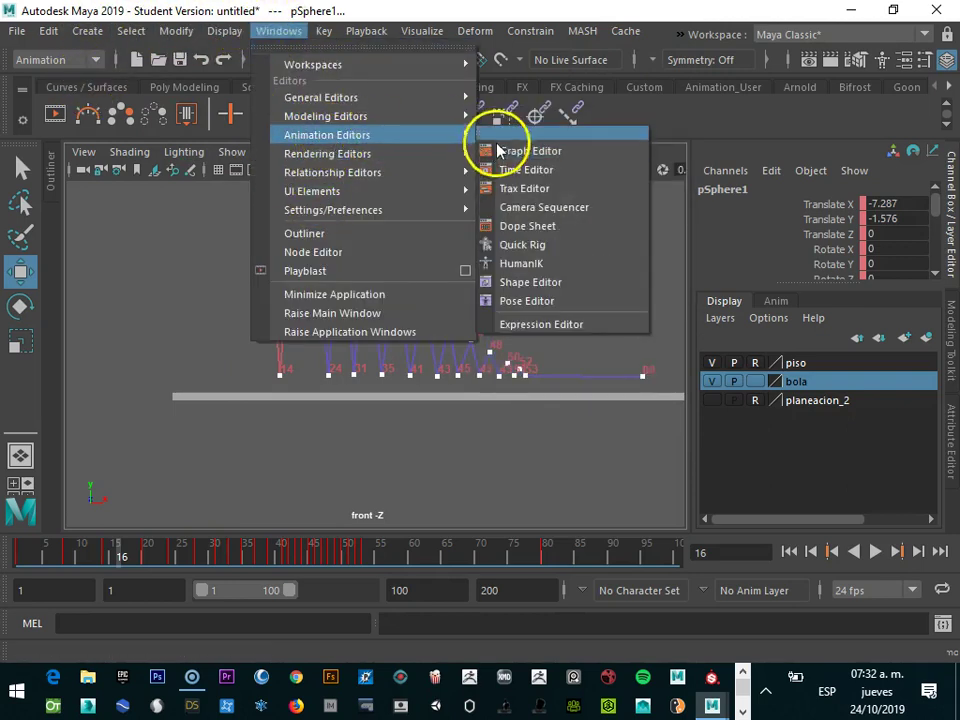
{"action": "left_click", "coordinate": [531, 132]}
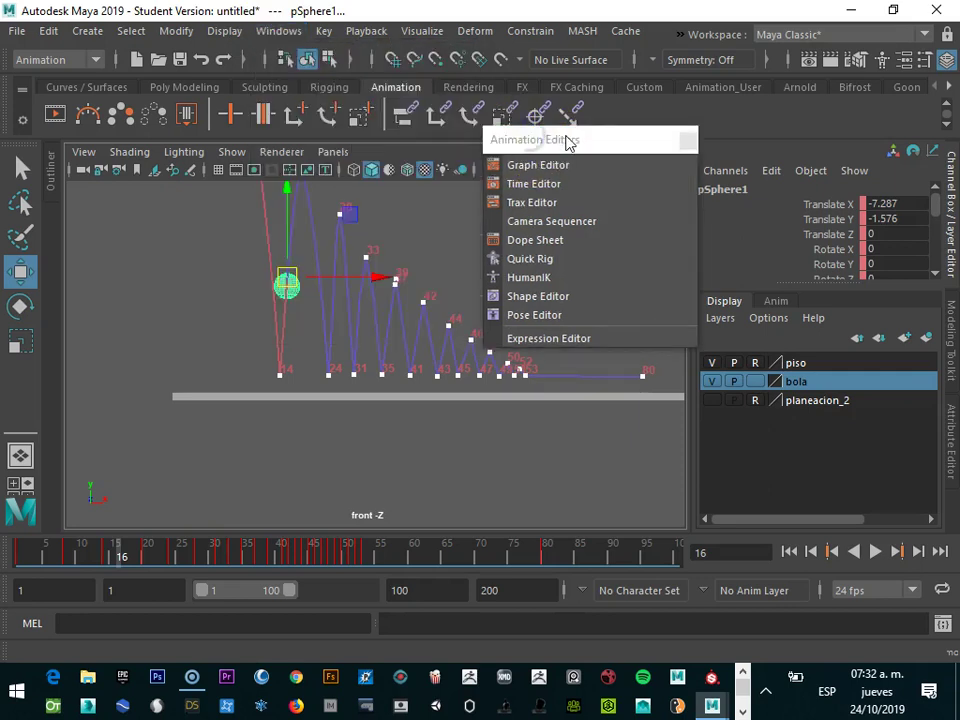
{"action": "left_click_drag", "start_coordinate": [570, 135], "coordinate": [745, 88]}
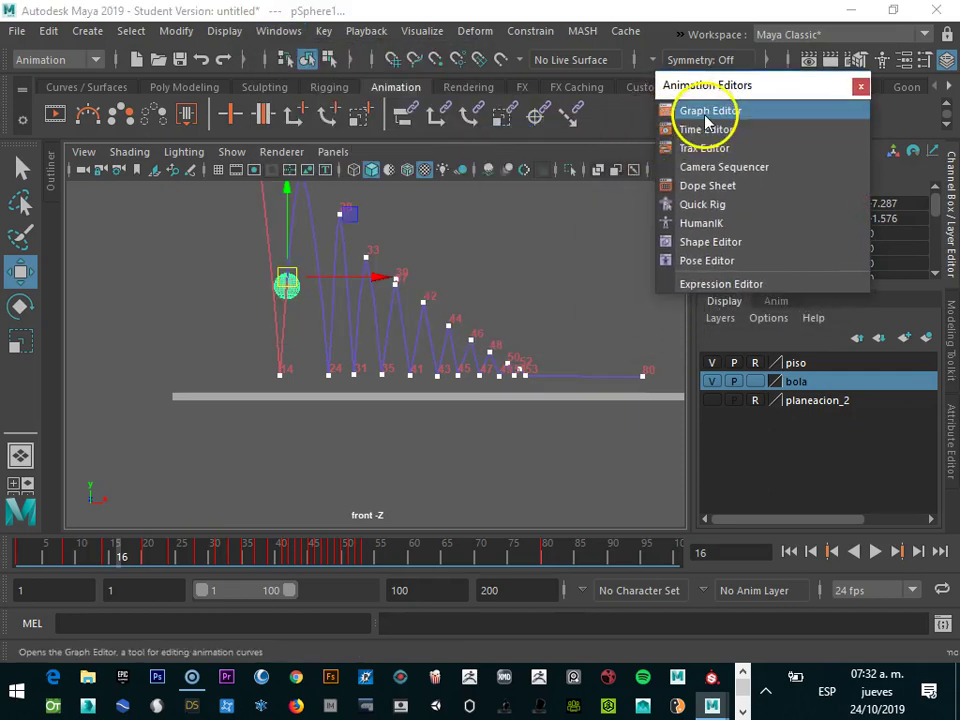
{"action": "left_click", "coordinate": [707, 112]}
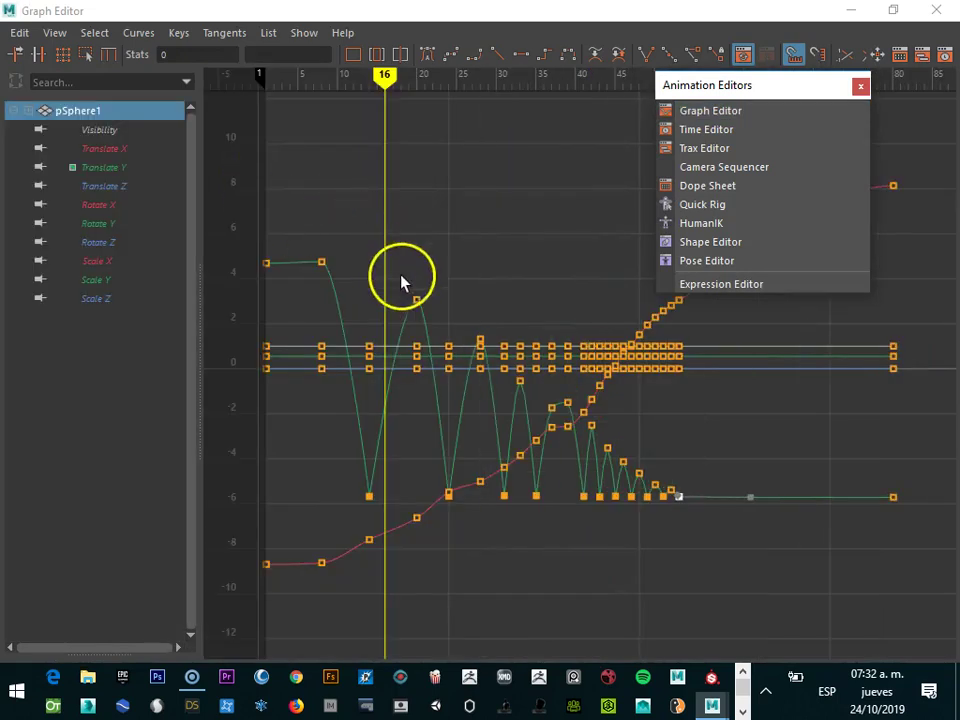
- Show only the ball's Translate Y curve, zoom into the later bounces and select the frame 44 peak
{"action": "left_click", "coordinate": [113, 168]}
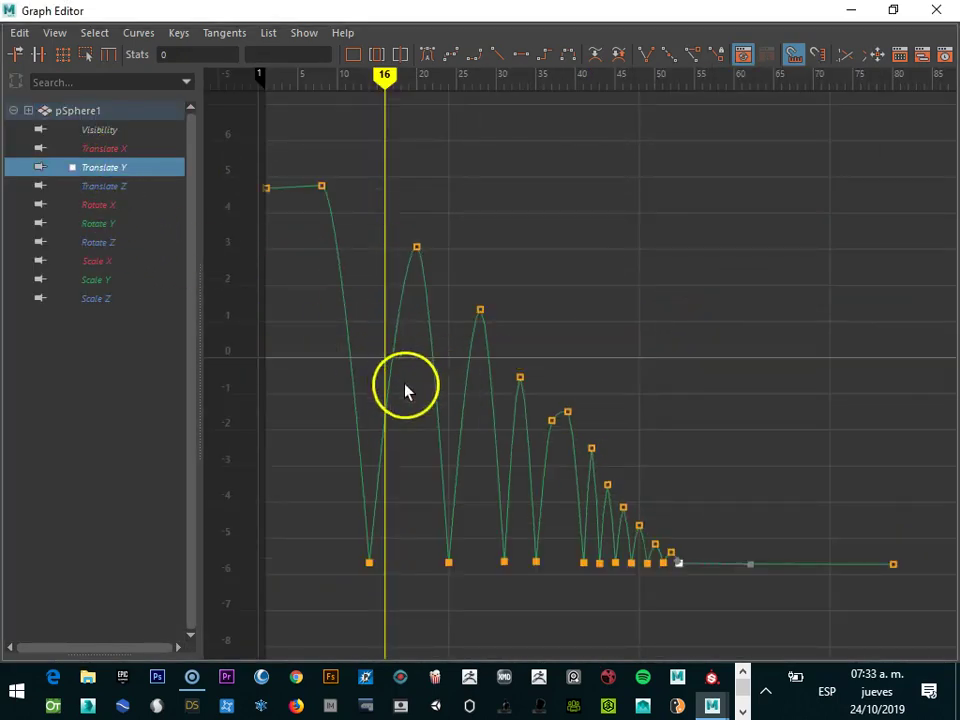
{"action": "scroll", "coordinate": [499, 396], "scroll_direction": "up", "scroll_amount": 5}
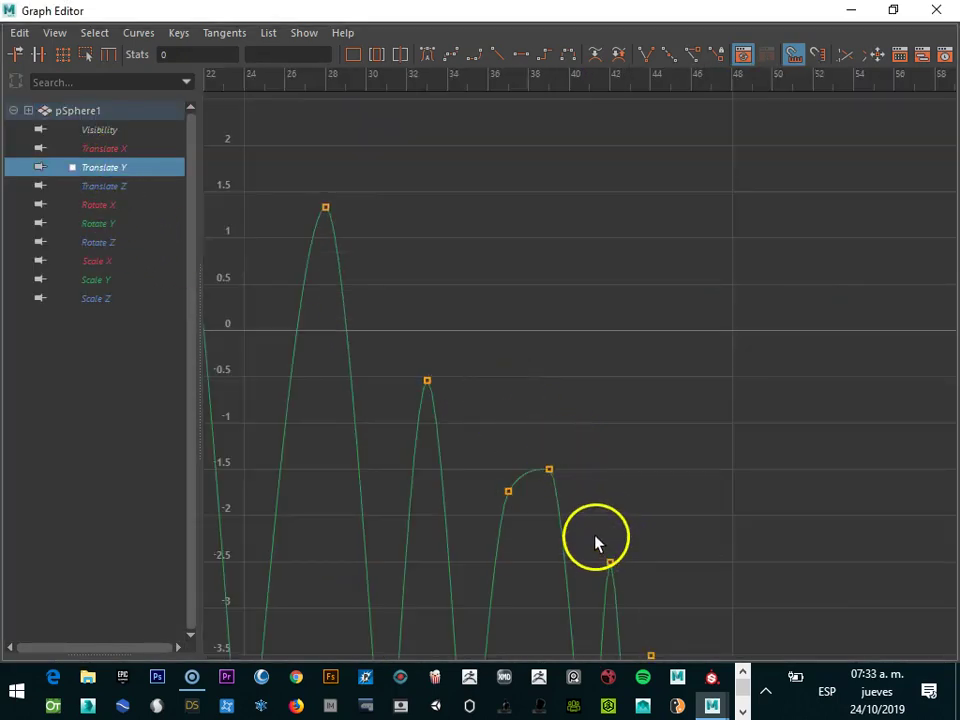
{"action": "middle_click_drag", "start_coordinate": [613, 546], "coordinate": [487, 216], "text": "alt"}
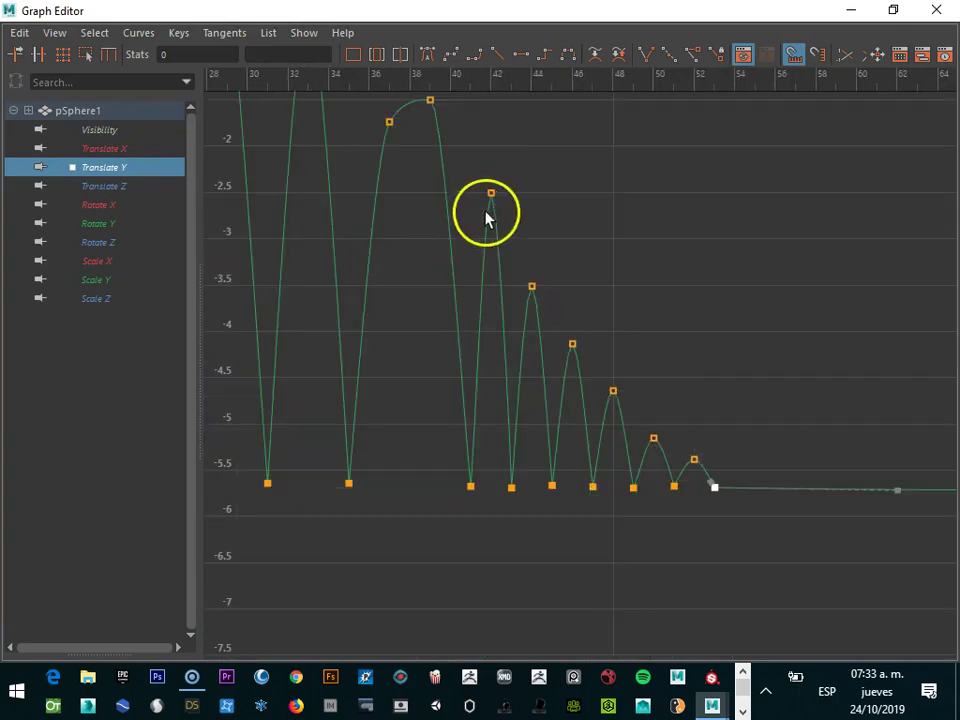
{"action": "left_click_drag", "start_coordinate": [478, 167], "coordinate": [579, 343]}
{"action": "scroll", "coordinate": [508, 177], "scroll_direction": "up", "scroll_amount": 4}
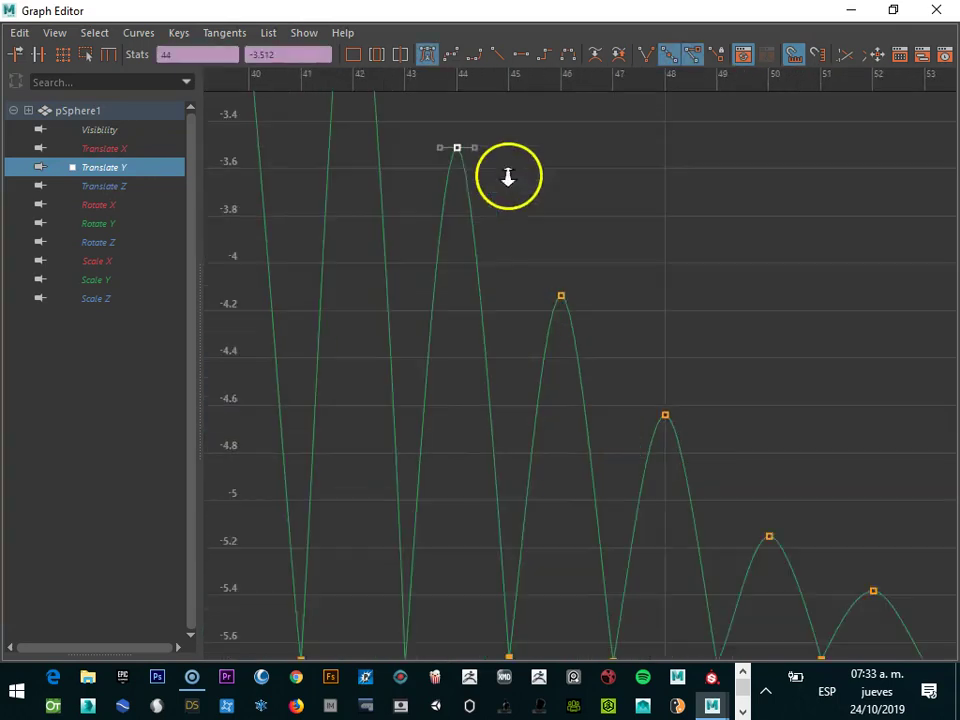
{"action": "right_click_drag", "start_coordinate": [508, 177], "coordinate": [510, 199], "text": "alt"}
{"action": "left_click", "coordinate": [450, 141]}
{"action": "left_click", "coordinate": [478, 147]}
{"action": "left_click", "coordinate": [490, 148]}
{"action": "left_click", "coordinate": [460, 148]}
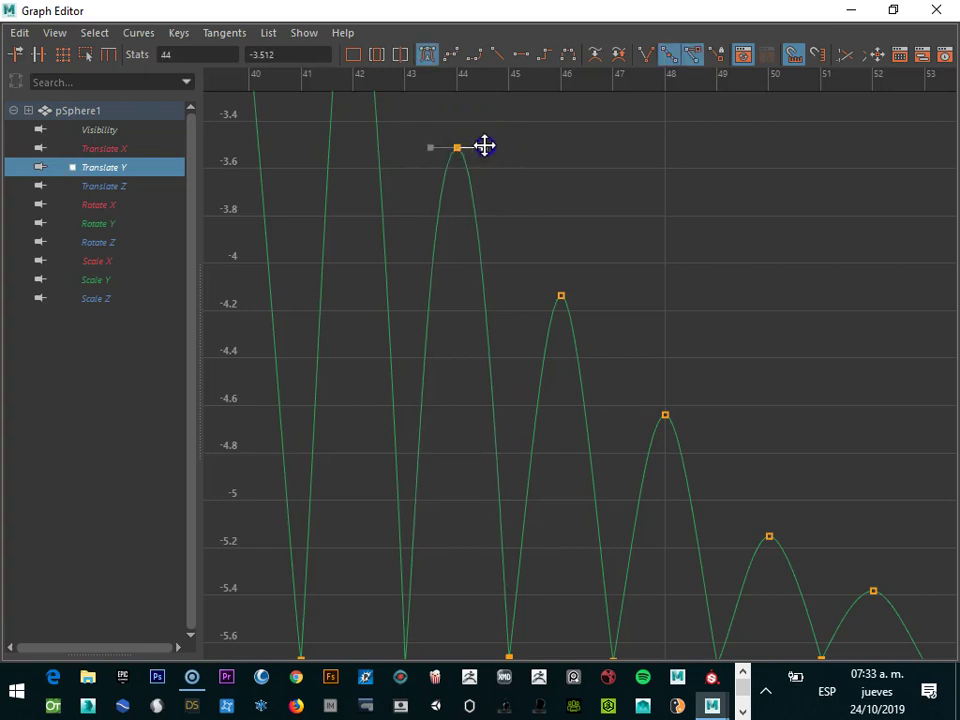
- Lengthen the tangent handles on the peak keys at frames 46, 48 and 50 to round them
{"action": "left_click", "coordinate": [561, 295]}
{"action": "left_click_drag", "start_coordinate": [578, 296], "coordinate": [593, 296]}
{"action": "left_click", "coordinate": [666, 415]}
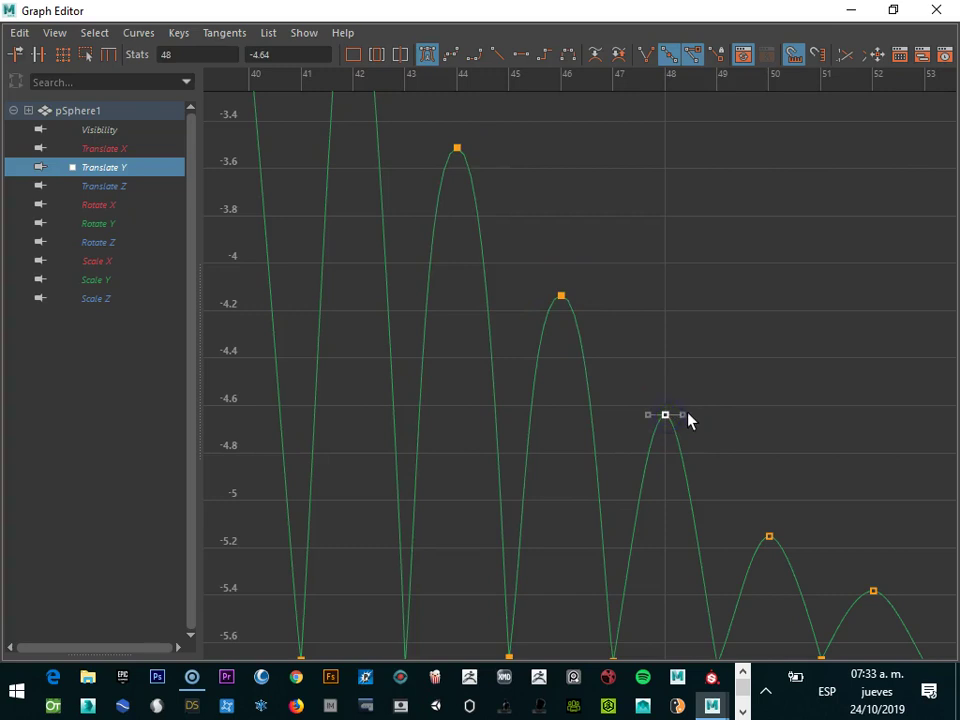
{"action": "left_click_drag", "start_coordinate": [688, 415], "coordinate": [694, 413]}
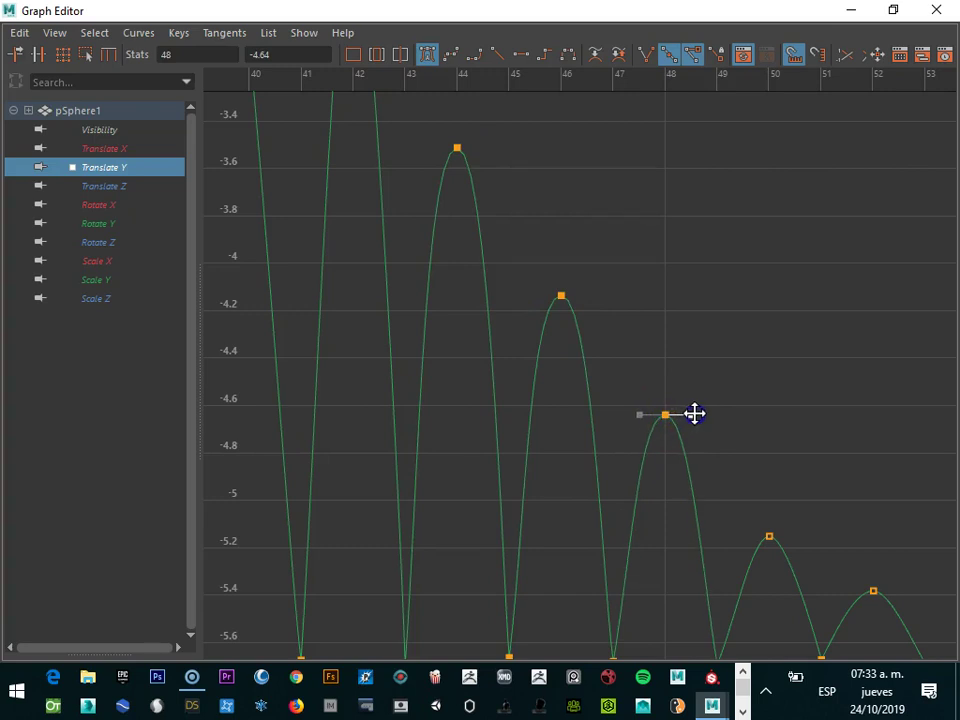
{"action": "left_click", "coordinate": [769, 537]}
{"action": "left_click_drag", "start_coordinate": [788, 537], "coordinate": [796, 536]}
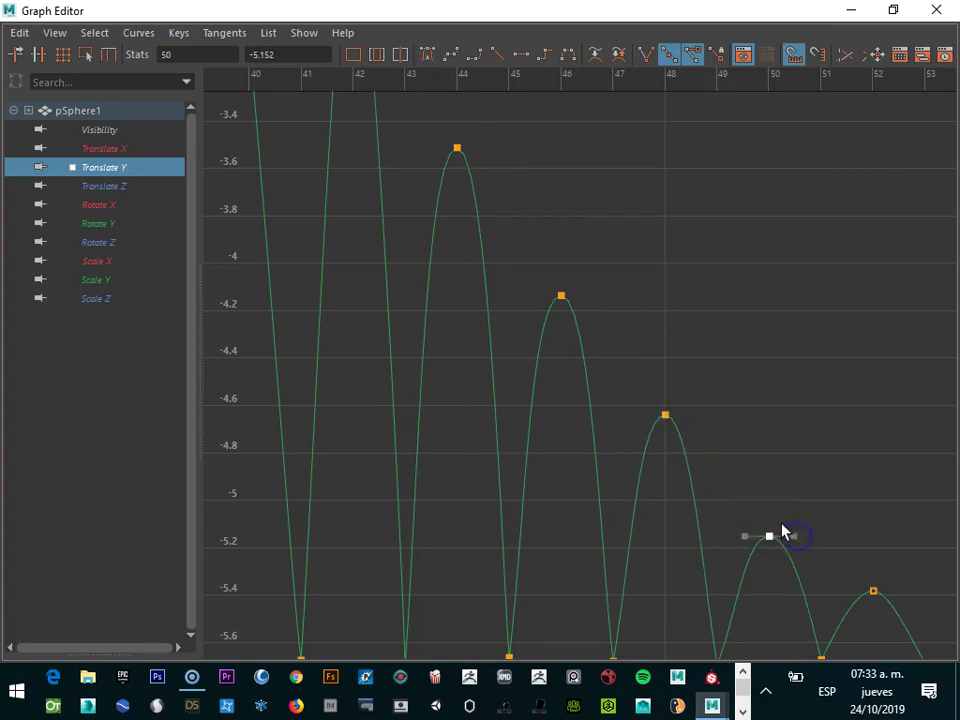
- Check the last bounce peak at frame 52, then bring frames 35–49 into view and select the frame 42 peak
{"action": "mouse_move", "coordinate": [785, 521]}
{"action": "middle_mouse_down", "text": "alt"}
{"action": "mouse_move", "coordinate": [493, 225]}
{"action": "mouse_move", "coordinate": [535, 357]}
{"action": "middle_mouse_up", "text": "alt"}
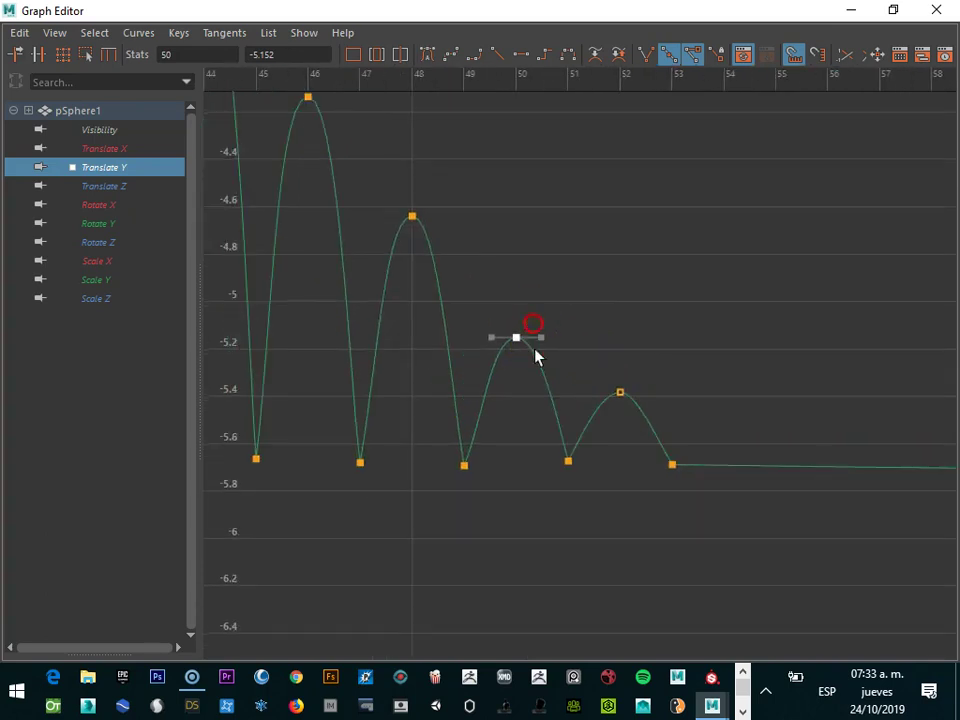
{"action": "left_click", "coordinate": [620, 393]}
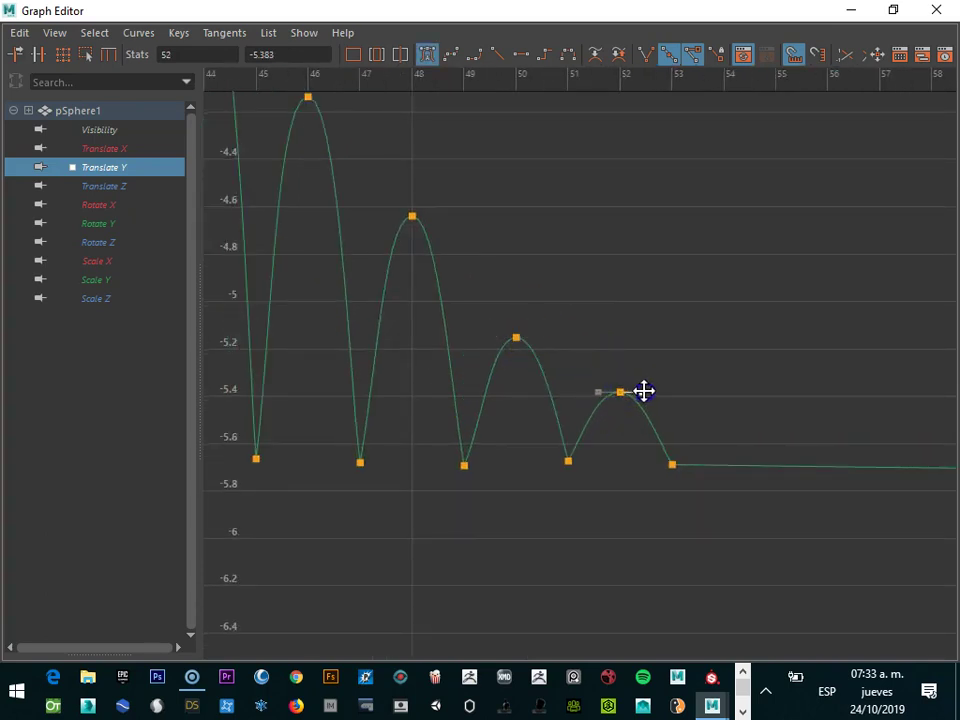
{"action": "middle_click_drag", "start_coordinate": [486, 379], "coordinate": [651, 439], "text": "alt"}
{"action": "mouse_move", "coordinate": [419, 263]}
{"action": "middle_mouse_down", "text": "alt"}
{"action": "mouse_move", "coordinate": [549, 396]}
{"action": "mouse_move", "coordinate": [524, 500]}
{"action": "mouse_move", "coordinate": [573, 595]}
{"action": "middle_mouse_up", "text": "alt"}
{"action": "left_click", "coordinate": [620, 420]}
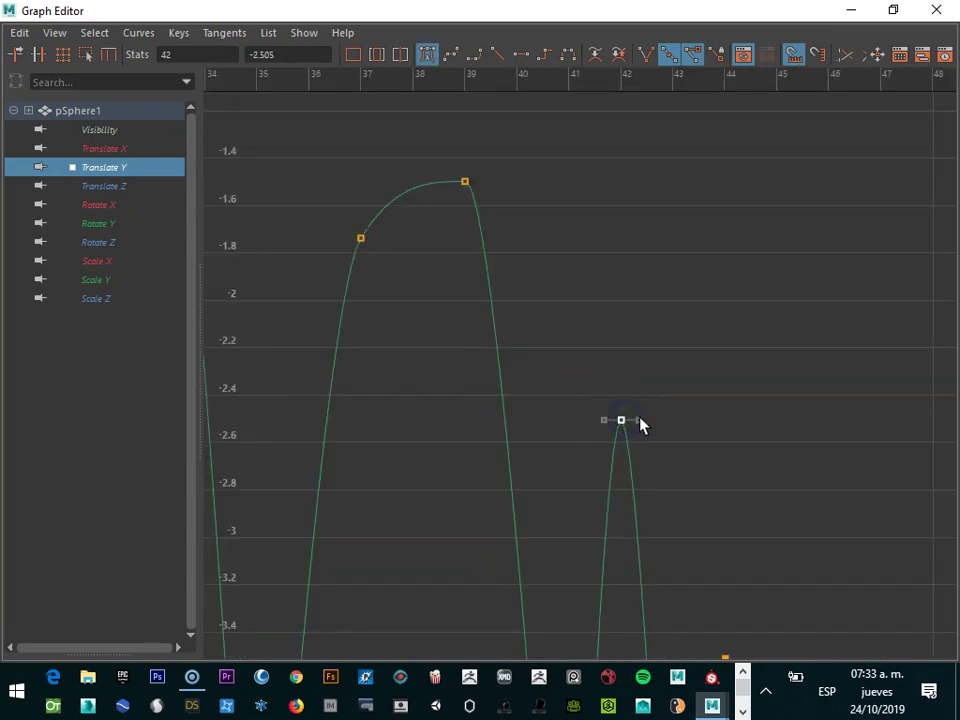
- Undo the accidental move of the frame 42 key and delete the extra key near frame 37
{"action": "mouse_move", "coordinate": [664, 418]}
{"action": "middle_mouse_down"}
{"action": "mouse_move", "coordinate": [591, 326]}
{"action": "mouse_move", "coordinate": [498, 255]}
{"action": "middle_mouse_up"}
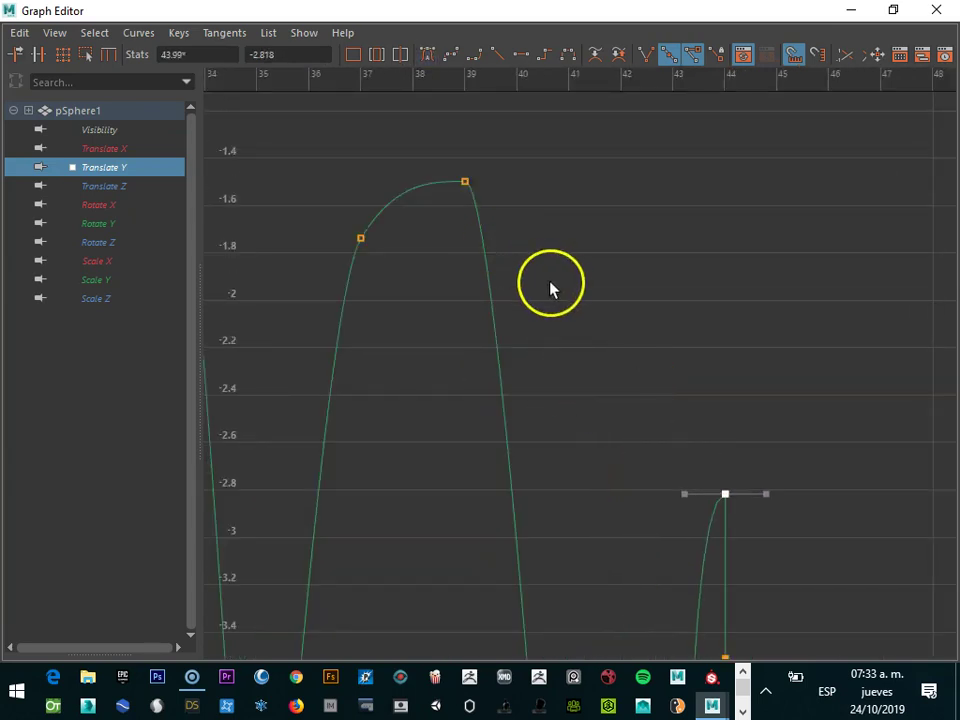
{"action": "key", "text": "ctrl+z"}
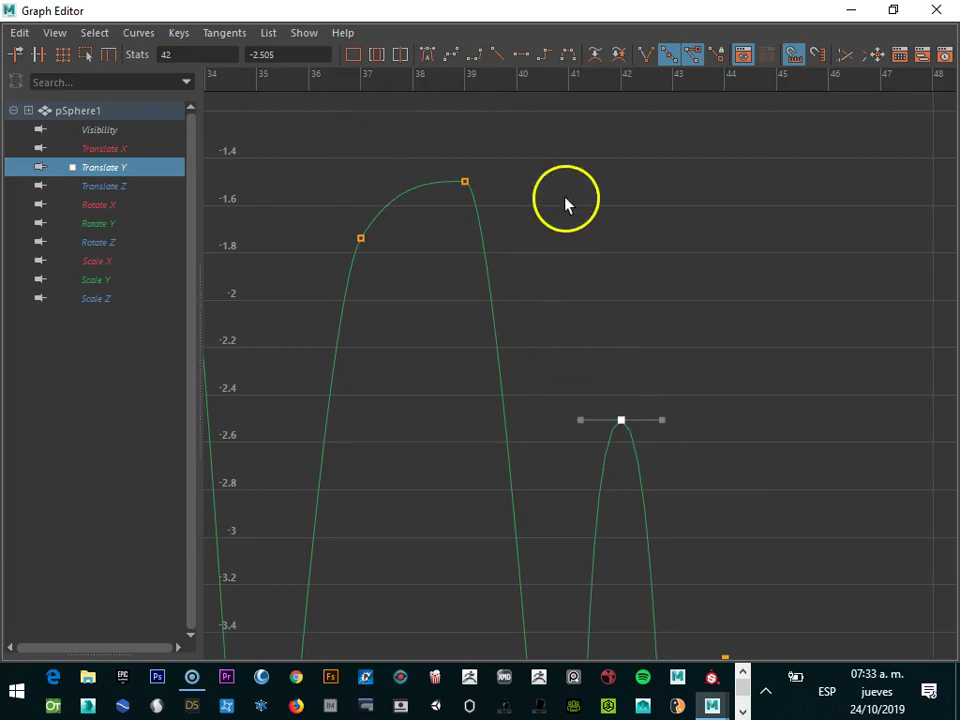
{"action": "scroll", "coordinate": [565, 204], "scroll_direction": "down", "scroll_amount": 3}
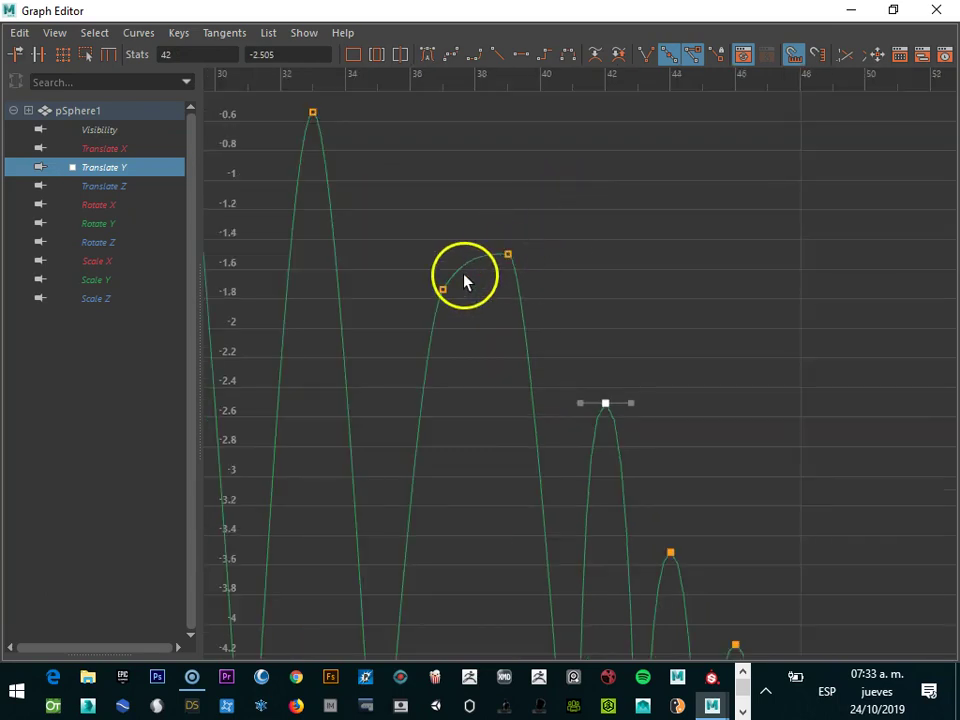
{"action": "middle_click_drag", "start_coordinate": [436, 285], "coordinate": [443, 288]}
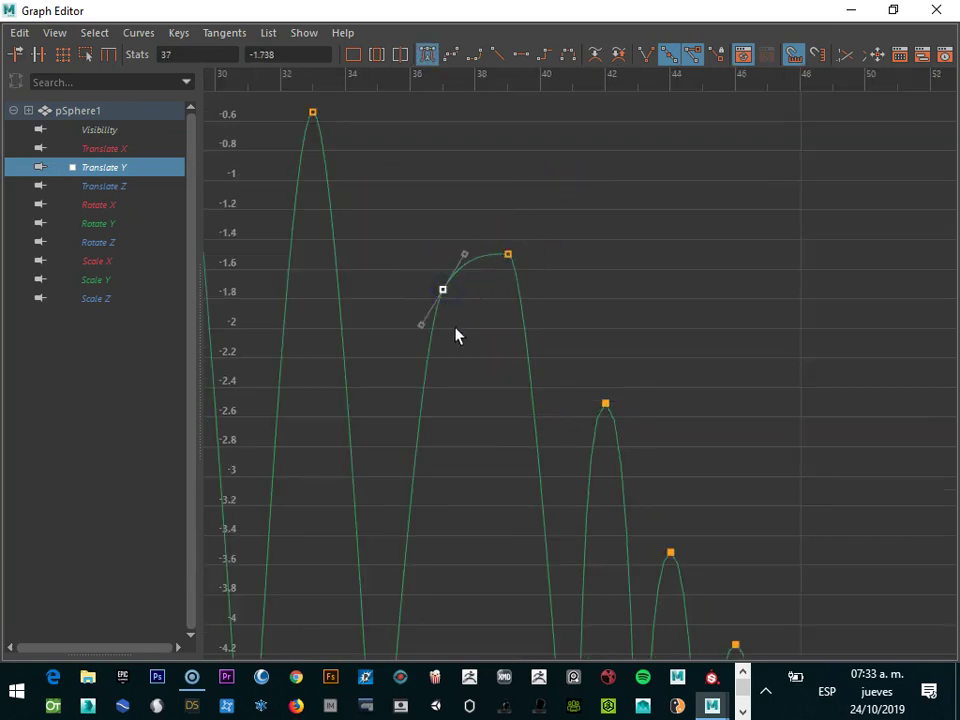
{"action": "key", "text": "Delete"}
- Select the peak key near frame 39 and shift it slightly earlier in time
{"action": "left_click", "coordinate": [512, 255]}
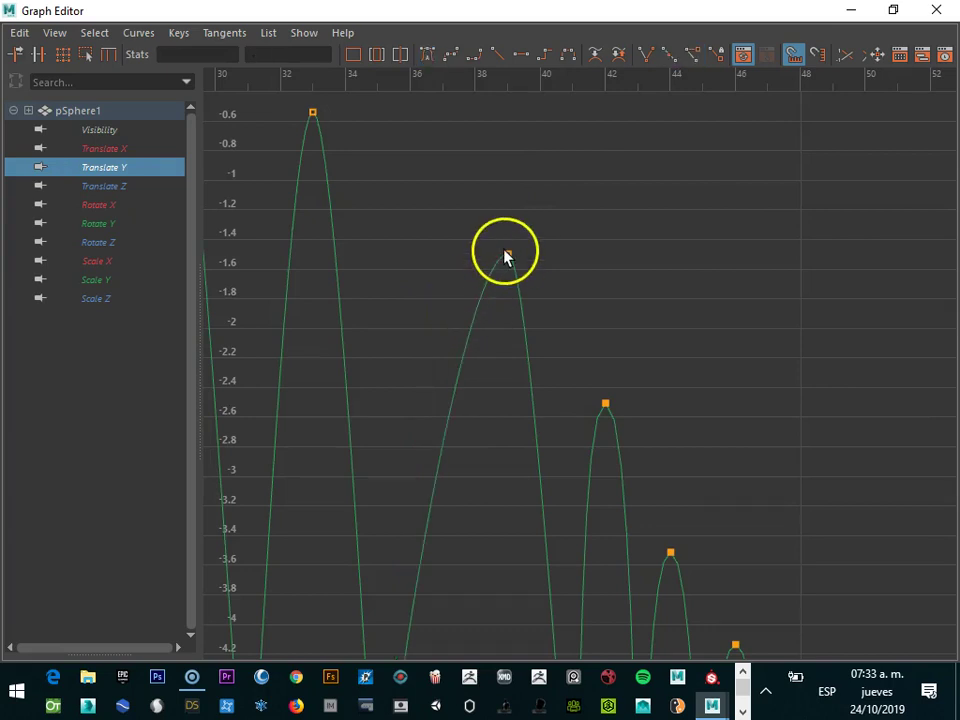
{"action": "left_click", "coordinate": [512, 257]}
{"action": "left_click", "coordinate": [507, 256]}
{"action": "left_click", "coordinate": [507, 256]}
{"action": "left_click_drag", "start_coordinate": [498, 251], "coordinate": [475, 252]}
- Frame the peak and tilt its right tangent to round the bounce, then frame the whole curve
{"action": "mouse_move", "coordinate": [502, 276]}
{"action": "right_mouse_down", "text": "alt"}
{"action": "mouse_move", "coordinate": [495, 309]}
{"action": "mouse_move", "coordinate": [482, 313]}
{"action": "right_mouse_up", "text": "alt"}
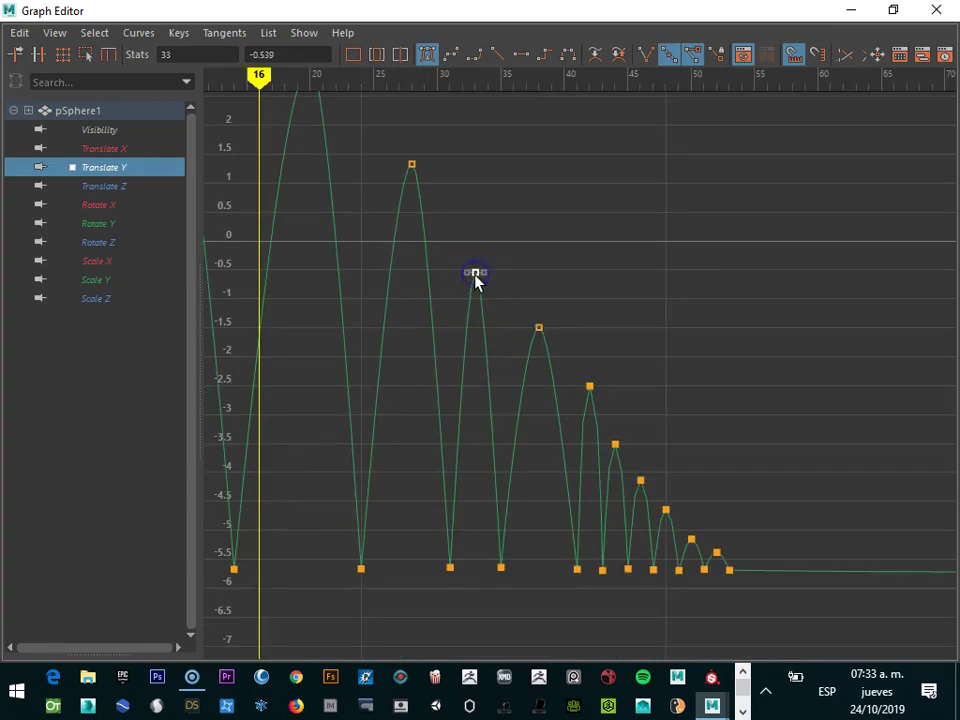
{"action": "key", "text": "f"}
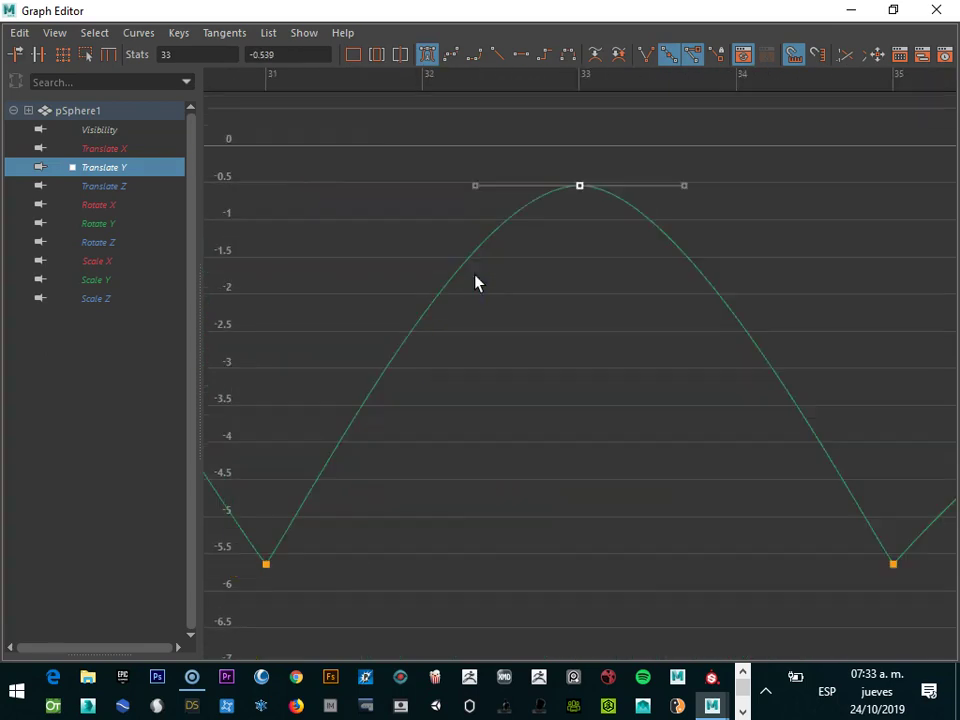
{"action": "left_click_drag", "start_coordinate": [684, 187], "coordinate": [717, 188]}
{"action": "left_click", "coordinate": [510, 360]}
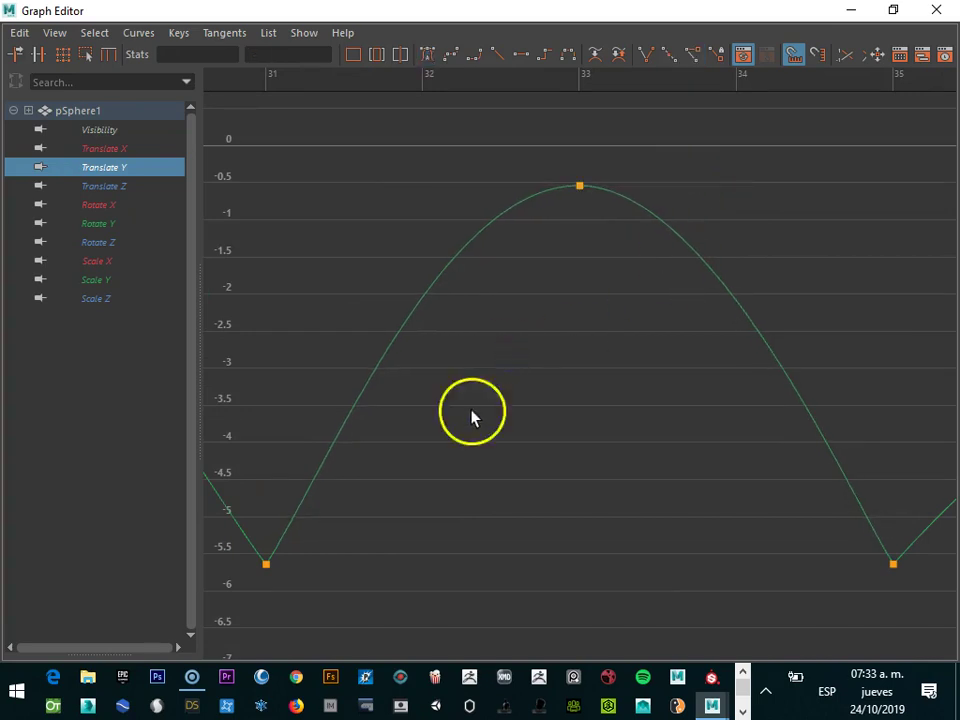
{"action": "key", "text": "a"}
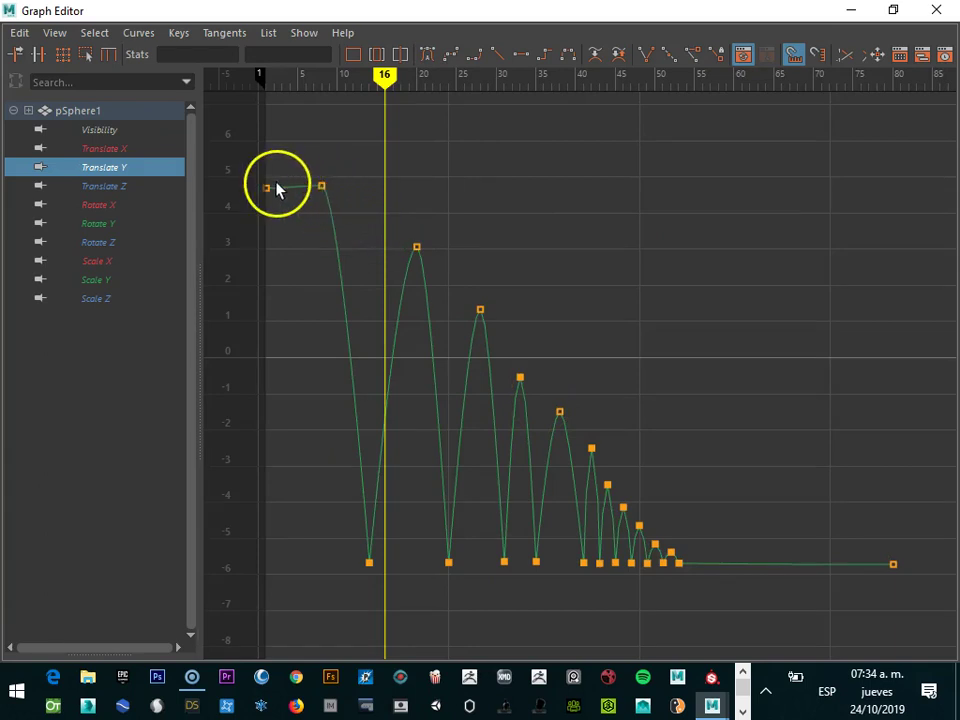
- Delete the frame-1 key, raise the new first key near frame 8 slightly and select its tangent handle
{"action": "key", "text": "Delete"}
{"action": "left_click_drag", "start_coordinate": [324, 187], "coordinate": [326, 182]}
{"action": "left_click", "coordinate": [321, 186]}
{"action": "scroll", "coordinate": [336, 221], "scroll_direction": "up", "scroll_amount": 3}
{"action": "scroll", "coordinate": [340, 230], "scroll_direction": "down", "scroll_amount": 3}
{"action": "left_click", "coordinate": [333, 190]}
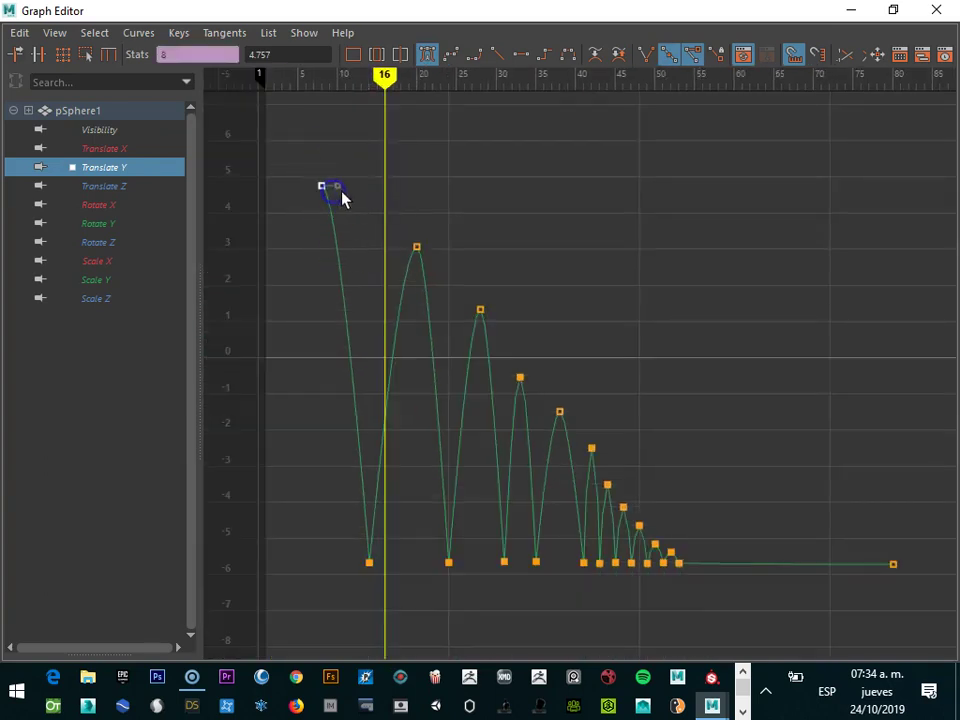
{"action": "left_click", "coordinate": [338, 189]}
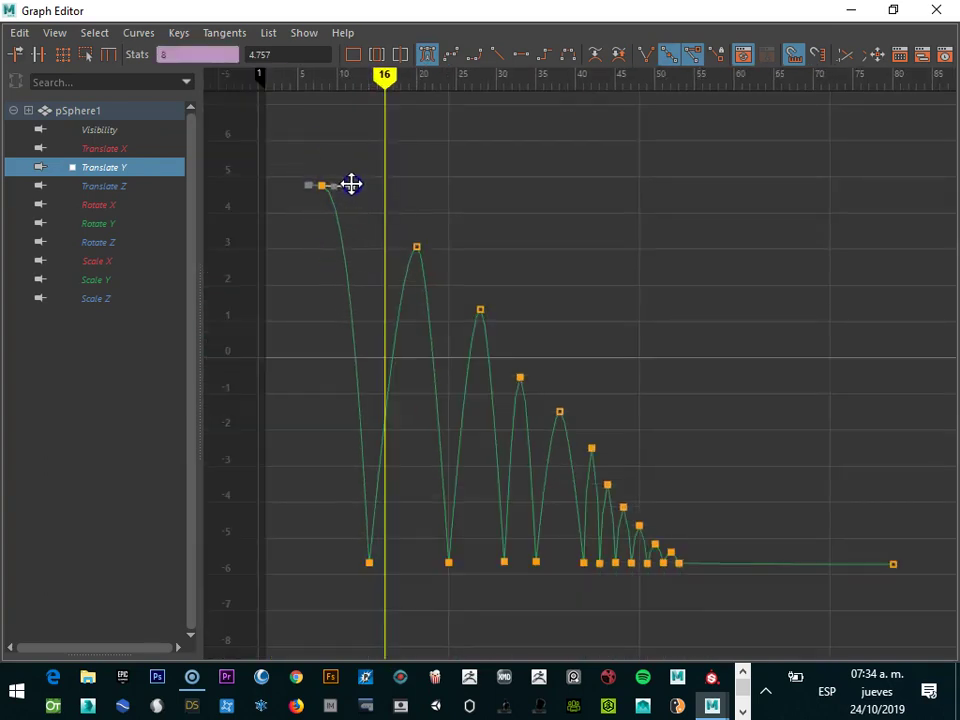
- Adjust tangent handles on the peaks at frames 20, 28 and 33, then close the Graph Editor
{"action": "left_click", "coordinate": [420, 255]}
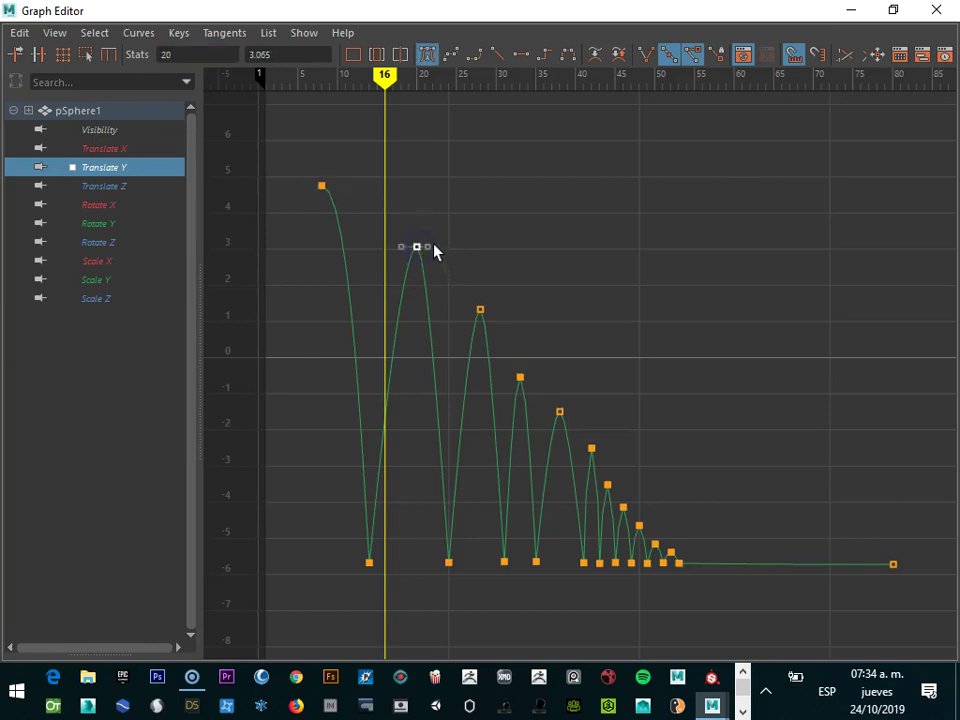
{"action": "left_click", "coordinate": [429, 247]}
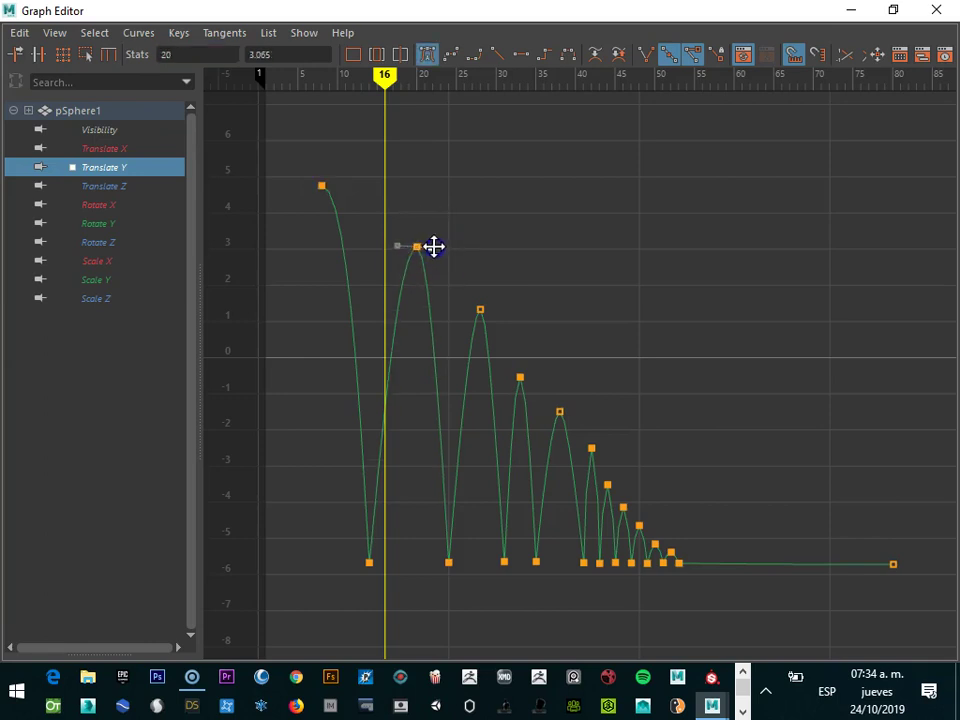
{"action": "left_click", "coordinate": [482, 312]}
{"action": "left_click", "coordinate": [489, 310]}
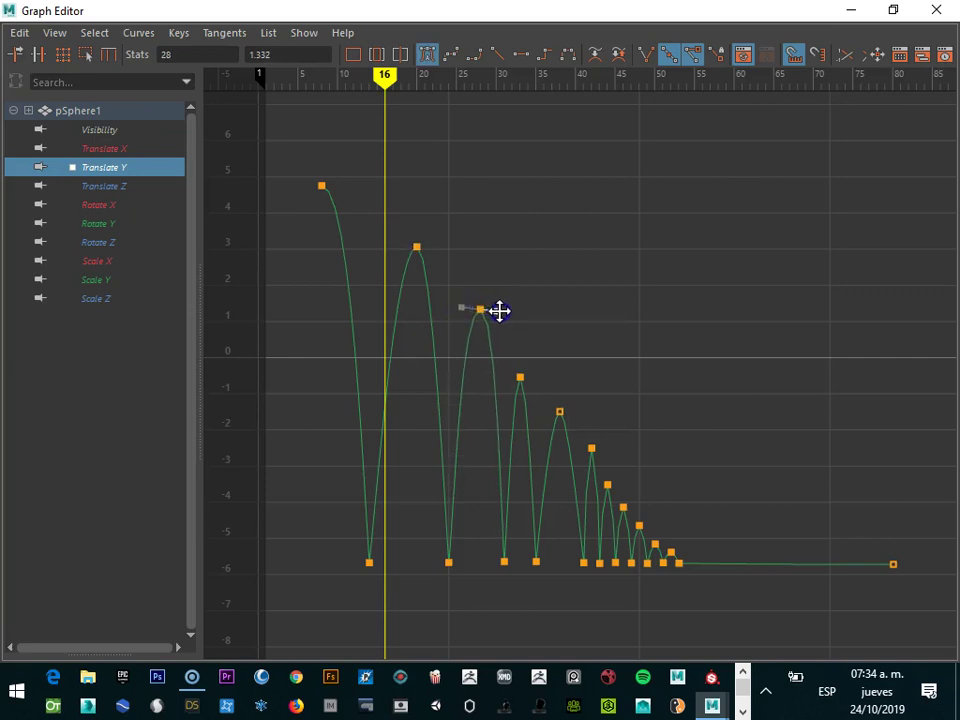
{"action": "left_click", "coordinate": [521, 378]}
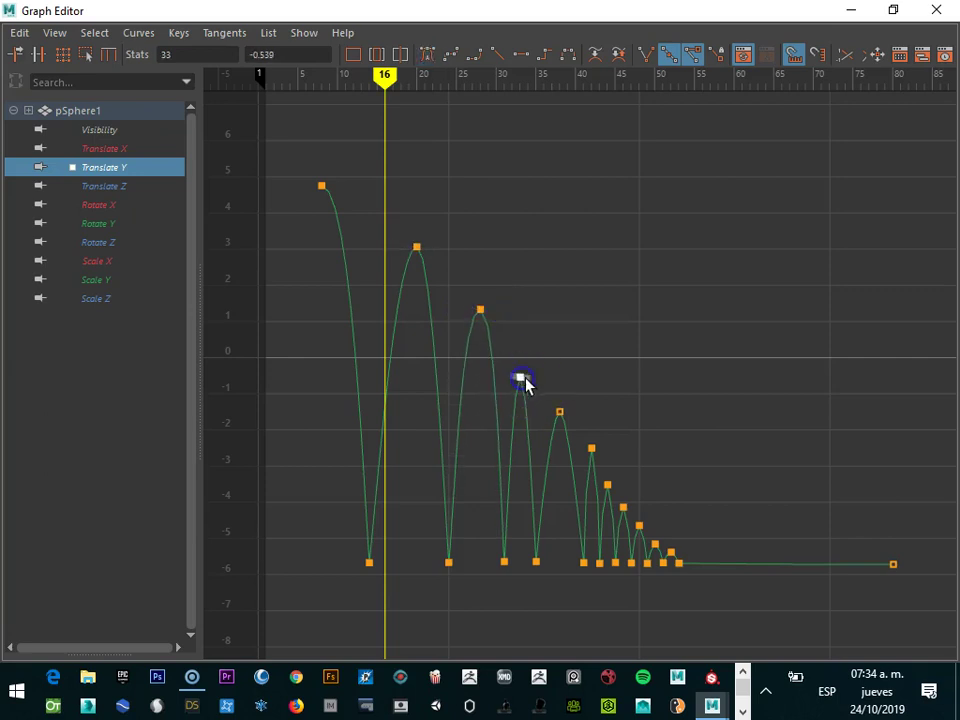
{"action": "left_click_drag", "start_coordinate": [521, 385], "coordinate": [539, 376]}
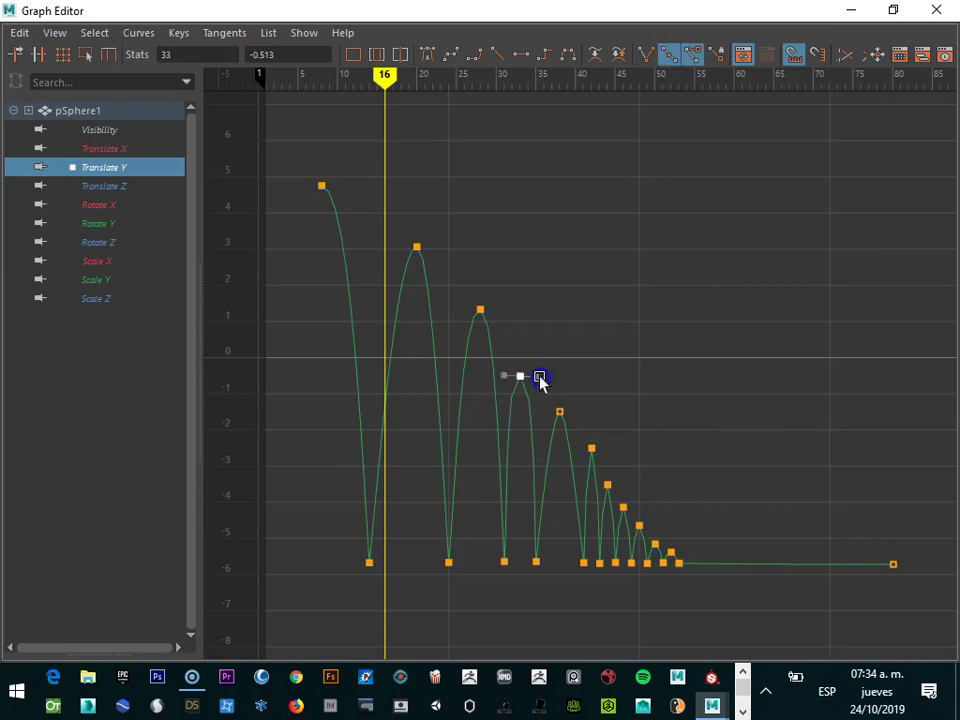
{"action": "left_click", "coordinate": [938, 10]}
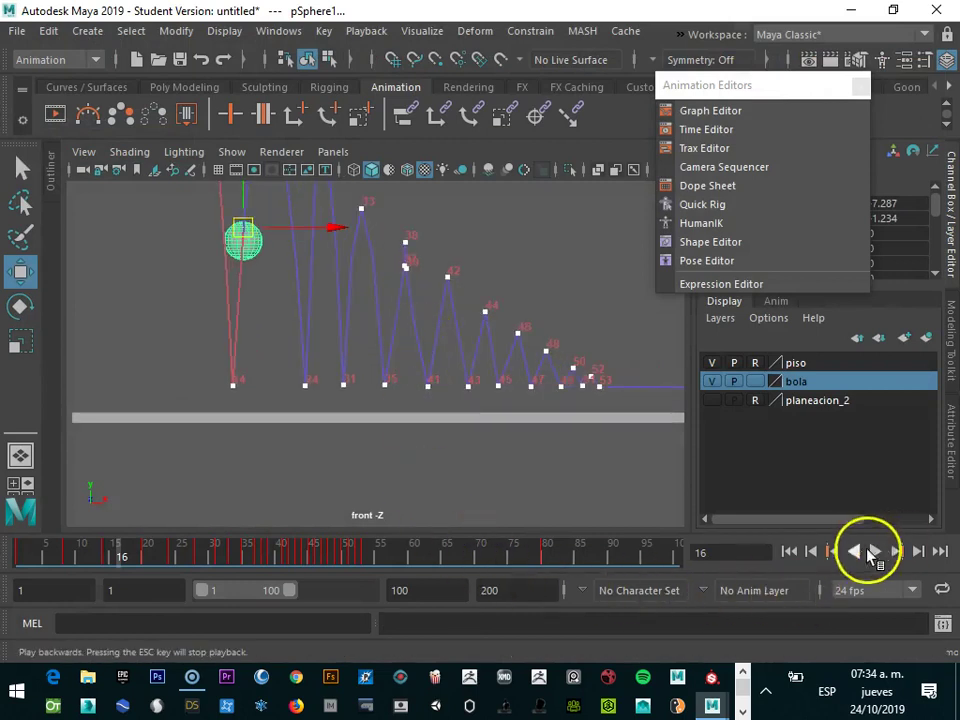
- Play the bounce, scrub back to around frame 40, stop playback and select the ball's motion trail
{"action": "left_click", "coordinate": [875, 553]}
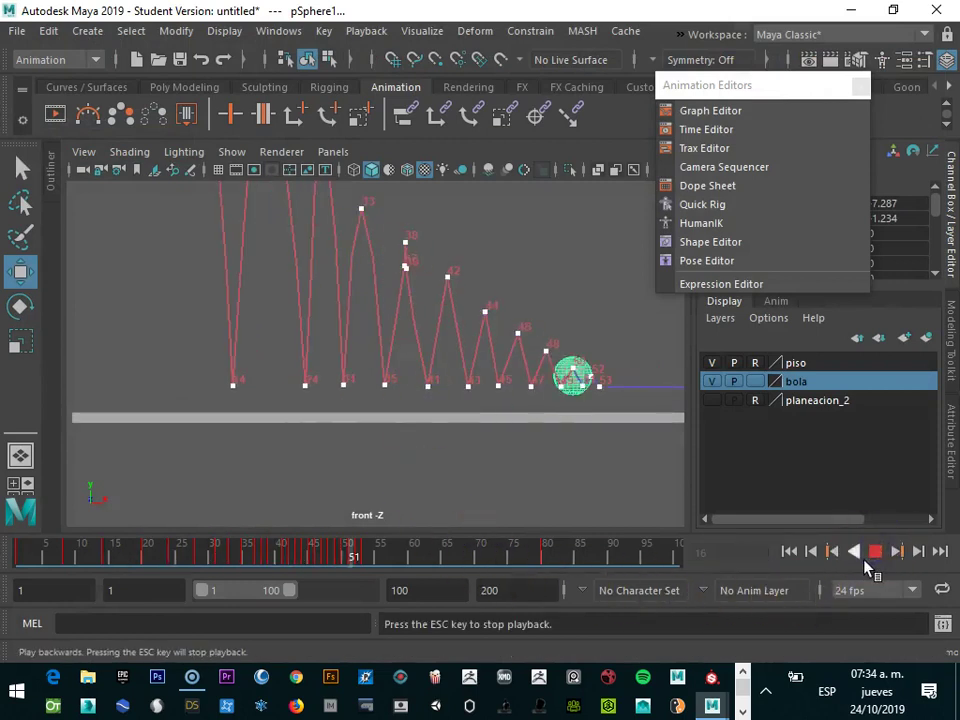
{"action": "mouse_move", "coordinate": [527, 557]}
{"action": "left_mouse_down"}
{"action": "mouse_move", "coordinate": [251, 568]}
{"action": "mouse_move", "coordinate": [88, 556]}
{"action": "mouse_move", "coordinate": [349, 562]}
{"action": "mouse_move", "coordinate": [183, 556]}
{"action": "left_mouse_up"}
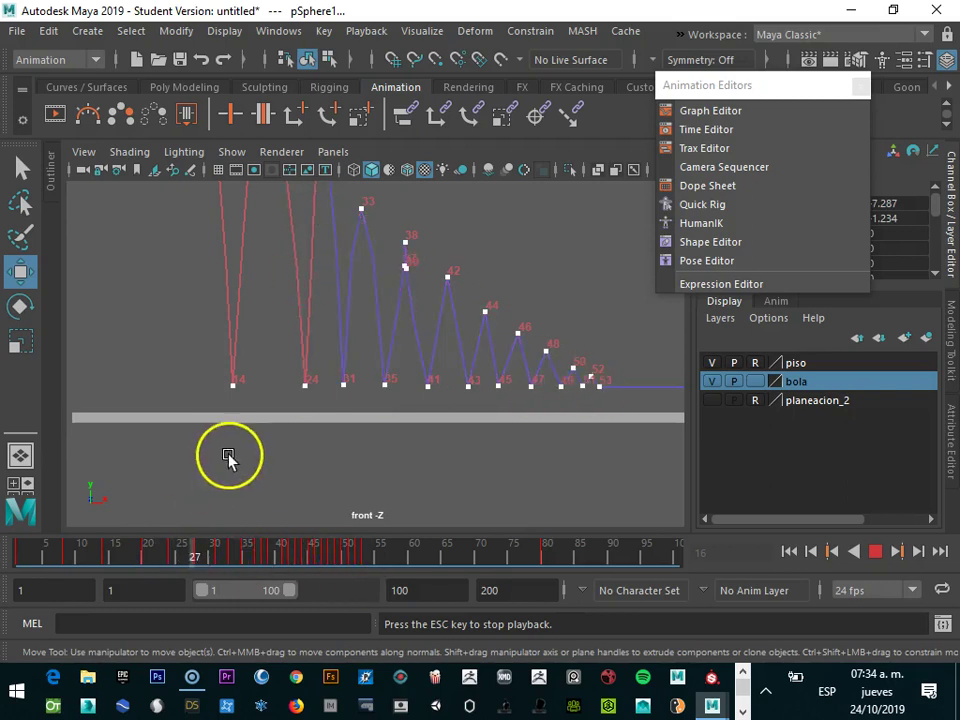
{"action": "scroll", "coordinate": [392, 467], "scroll_direction": "down", "scroll_amount": 3}
{"action": "scroll", "coordinate": [392, 467], "scroll_direction": "down", "scroll_amount": 2}
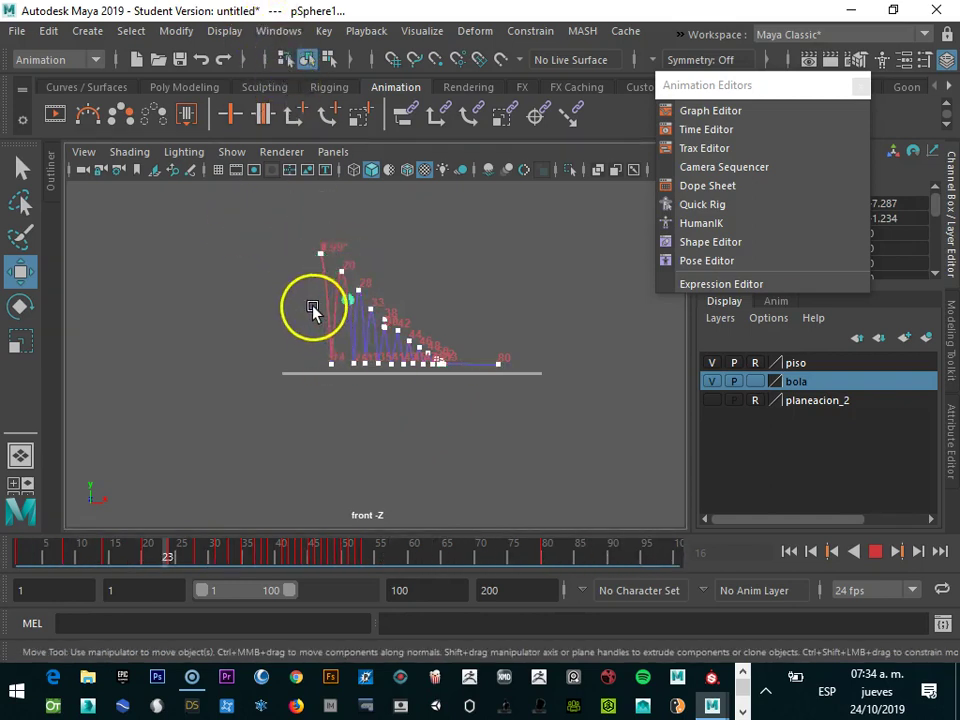
{"action": "left_click", "coordinate": [878, 552]}
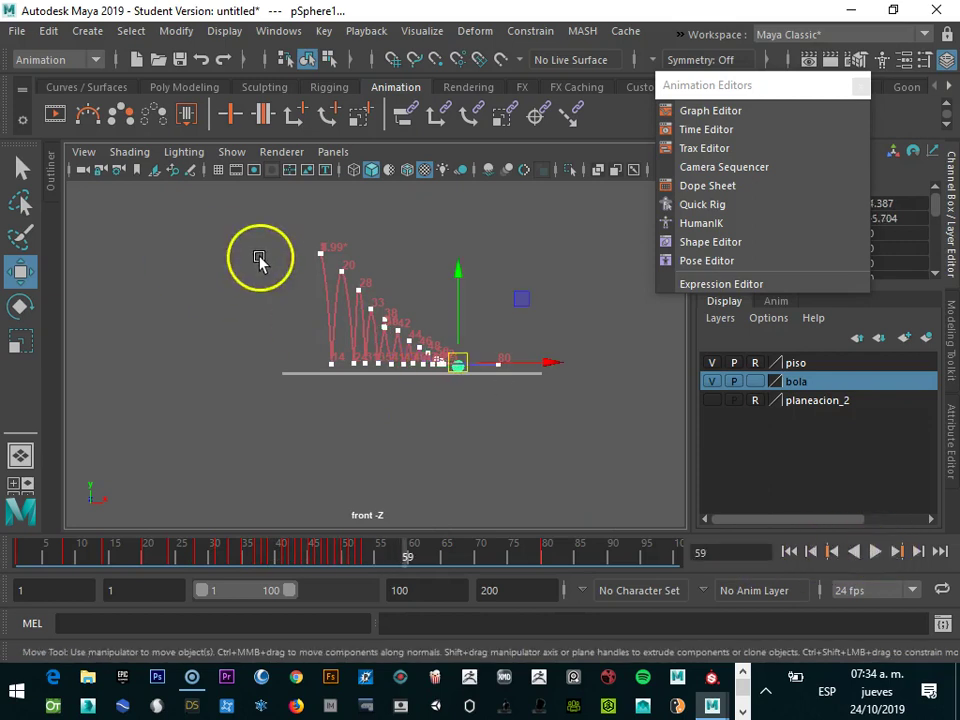
{"action": "left_click", "coordinate": [358, 350]}
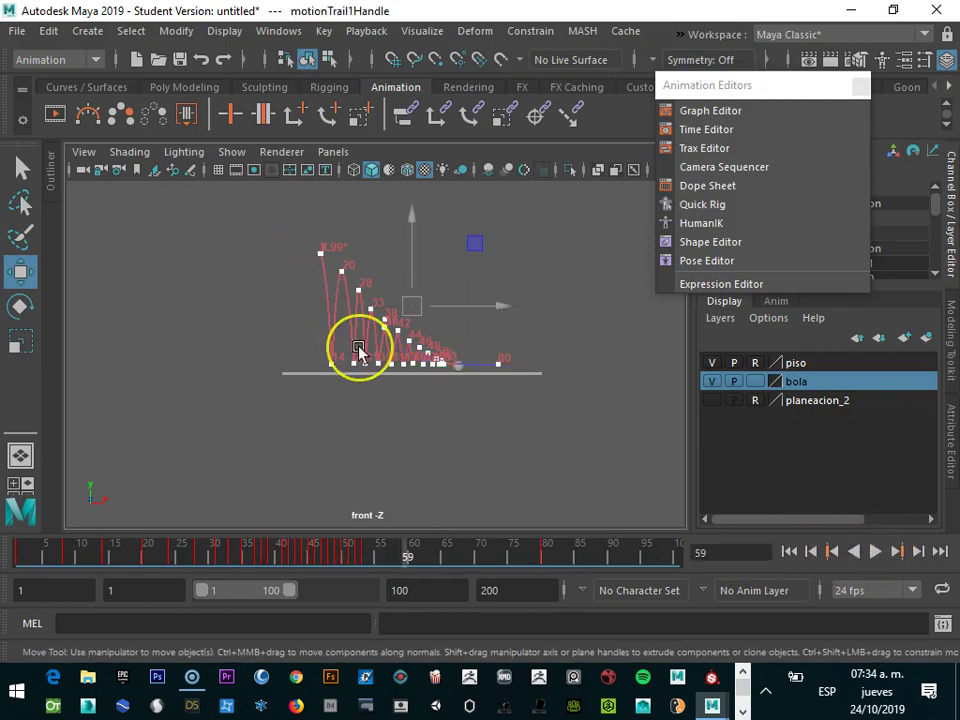
- Delete the motion trail, undo the deletion, and hide motion trails in the viewport
{"action": "key", "text": "Delete"}
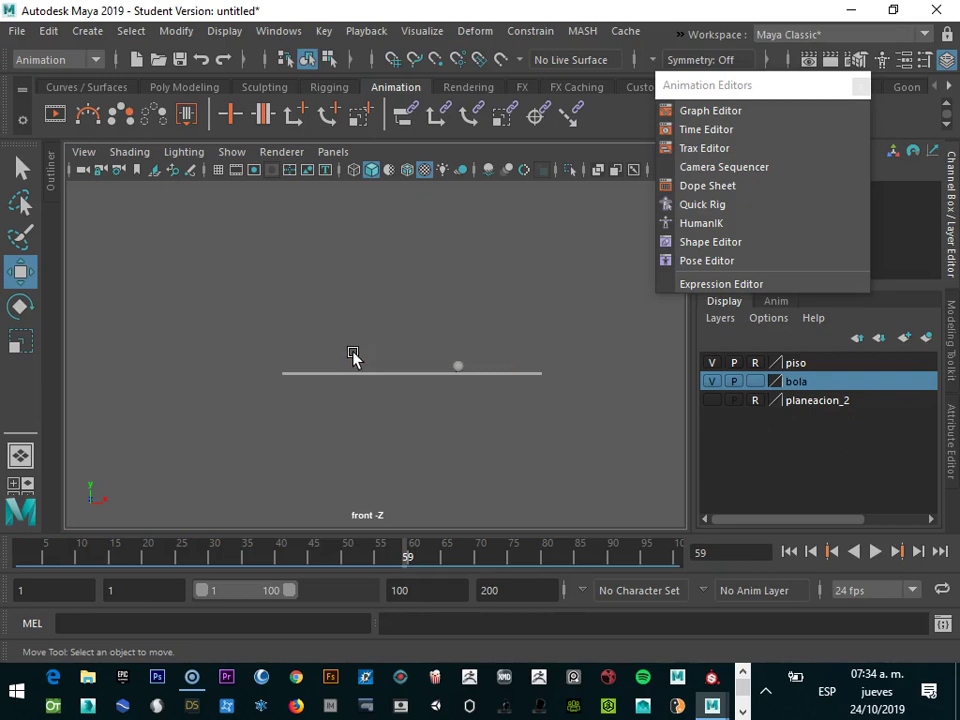
{"action": "key", "text": "ctrl+z"}
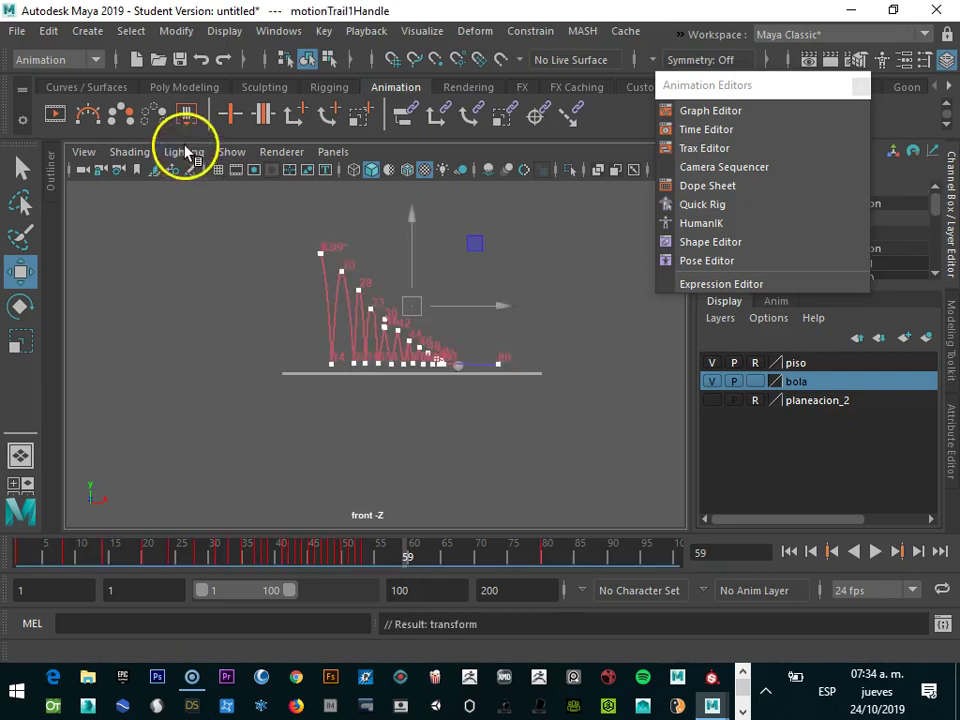
{"action": "left_click", "coordinate": [234, 155]}
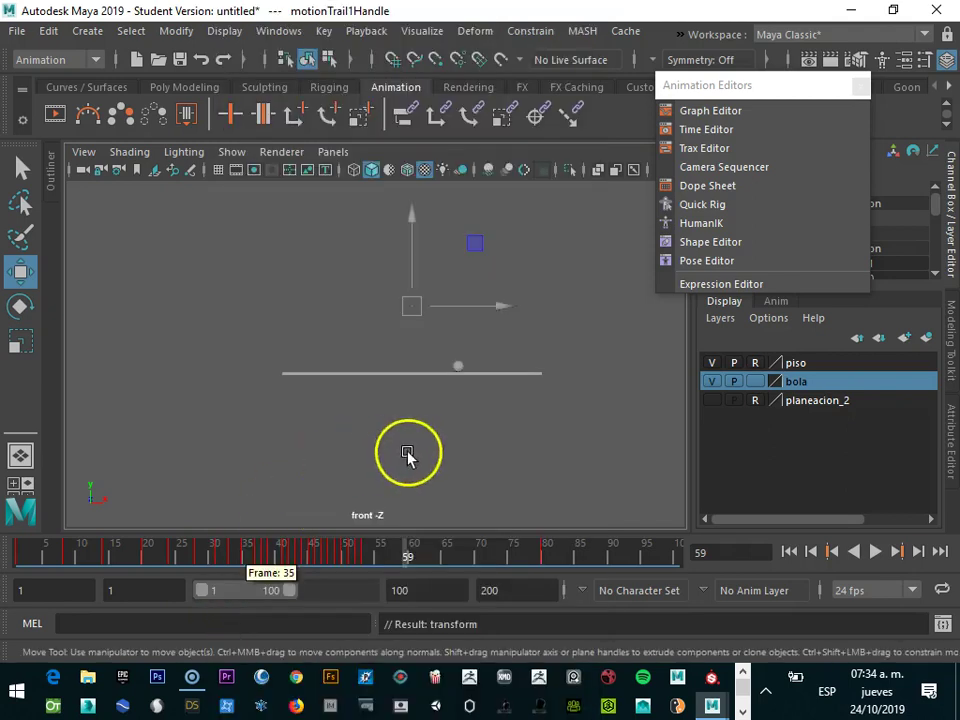
- Play the bounce, stop at frame 7, turn motion trail display back on and select the ball
{"action": "left_click", "coordinate": [876, 553]}
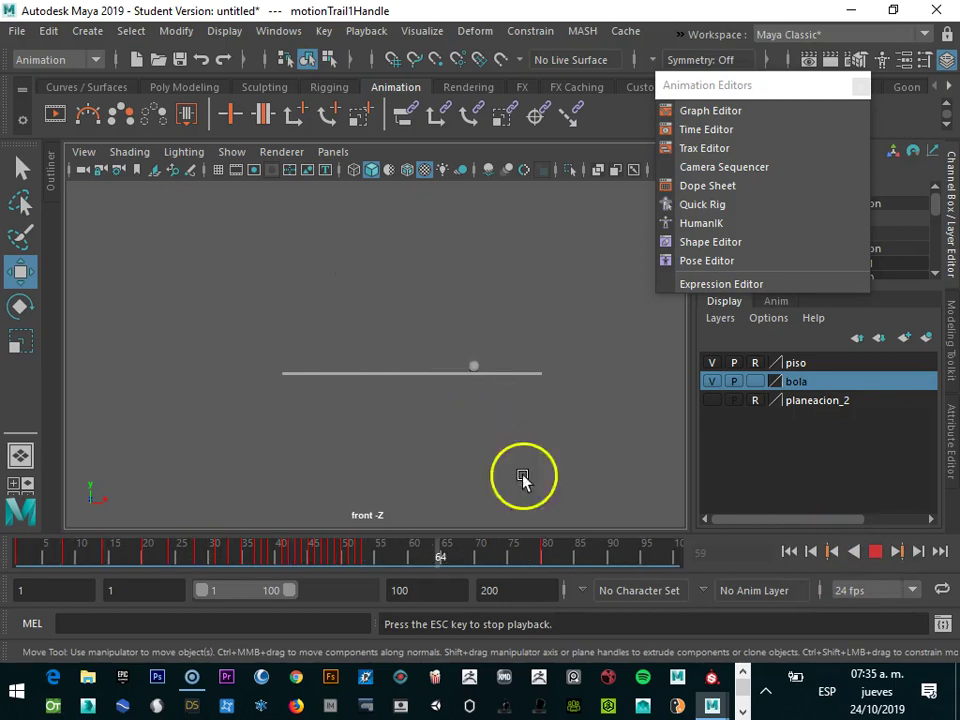
{"action": "left_click", "coordinate": [459, 552]}
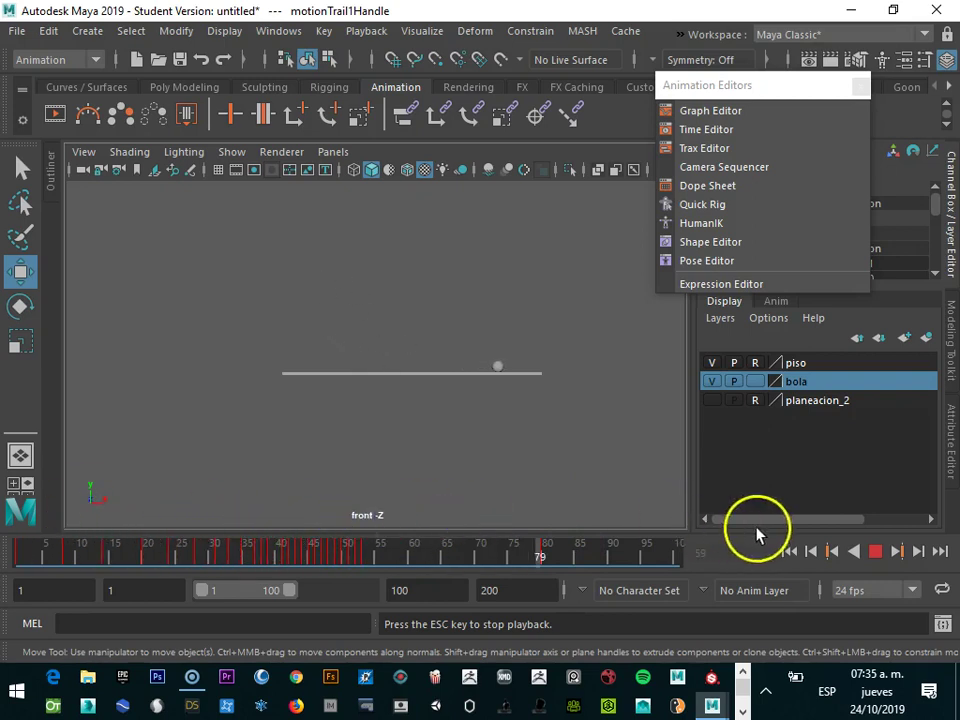
{"action": "left_click", "coordinate": [874, 551]}
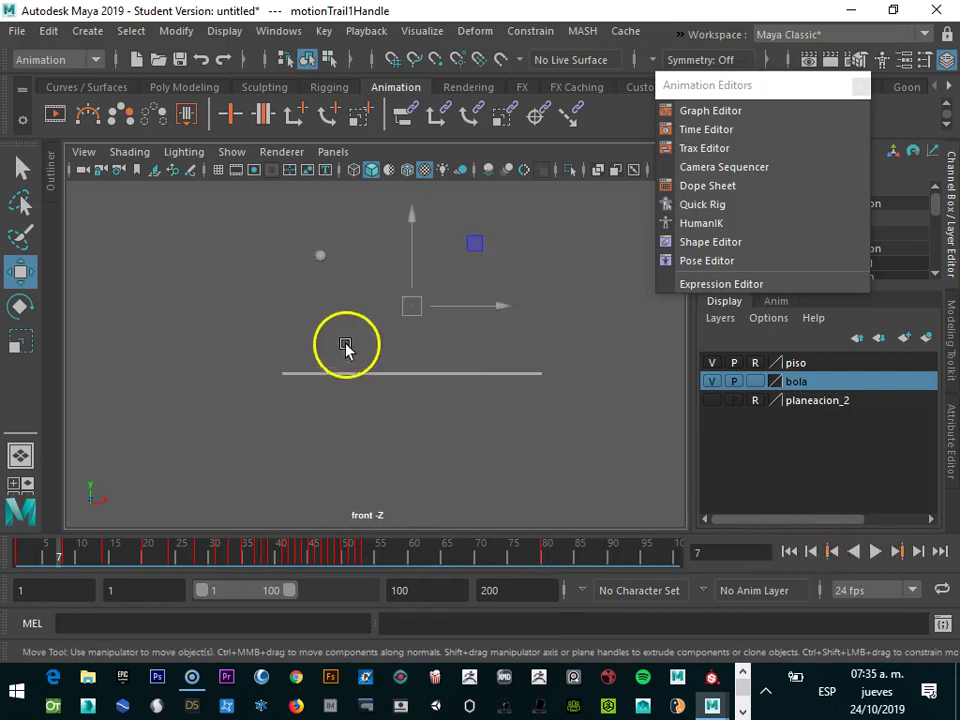
{"action": "left_click", "coordinate": [240, 158]}
{"action": "left_click", "coordinate": [261, 635]}
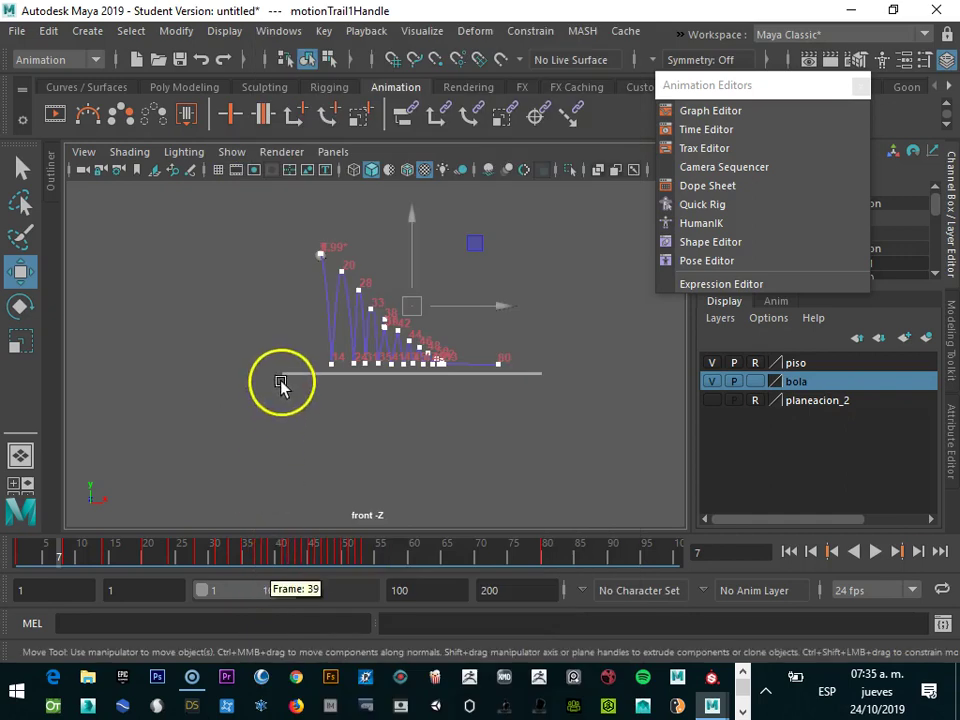
{"action": "left_click", "coordinate": [337, 392]}
- Create a motion trail for the ball, end the playback range at 59, and frame the ball at frame 14
{"action": "left_click", "coordinate": [321, 258]}
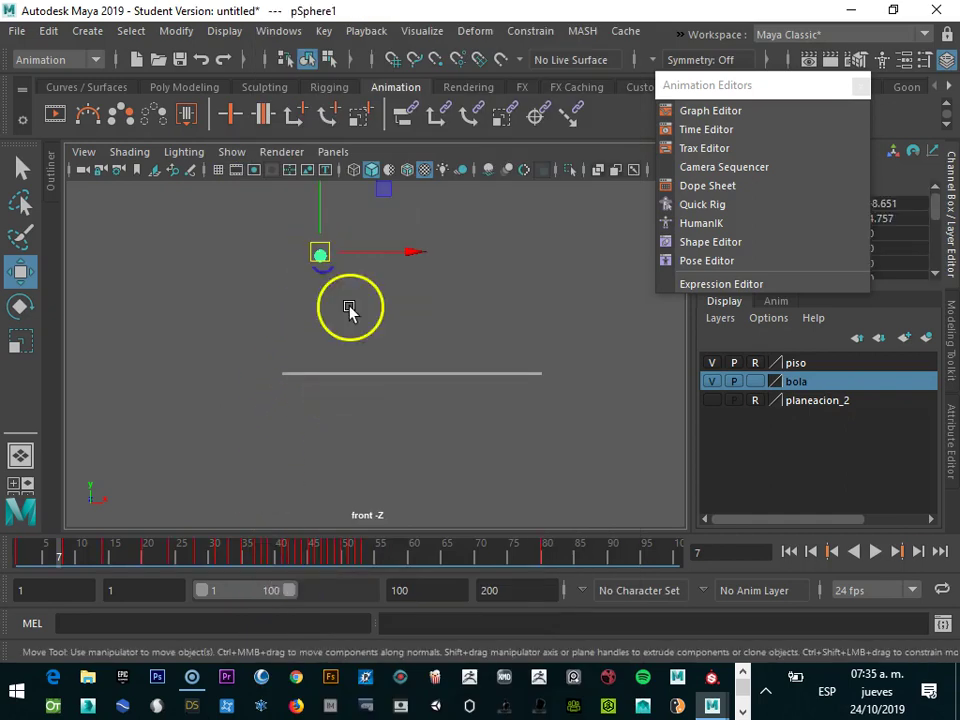
{"action": "left_click", "coordinate": [94, 112]}
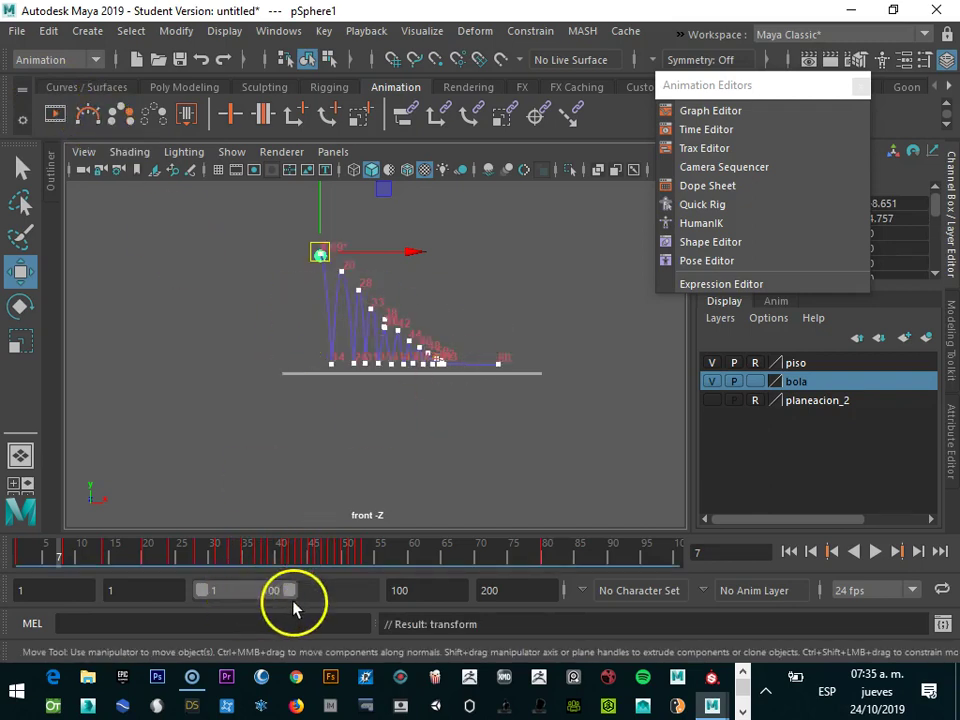
{"action": "left_click_drag", "start_coordinate": [292, 594], "coordinate": [255, 590]}
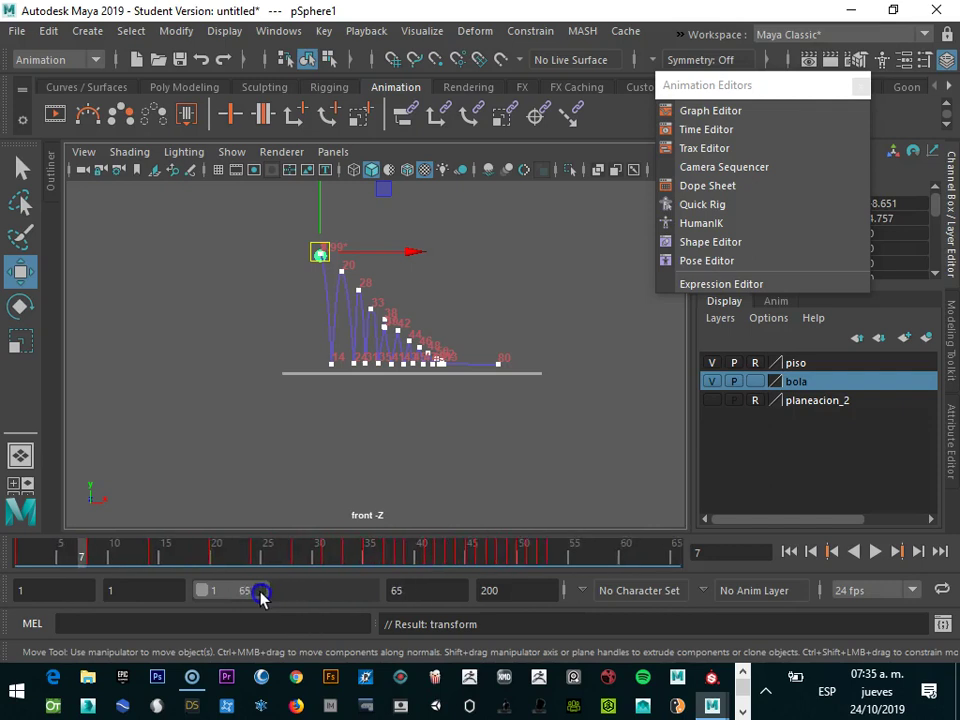
{"action": "left_click", "coordinate": [98, 548]}
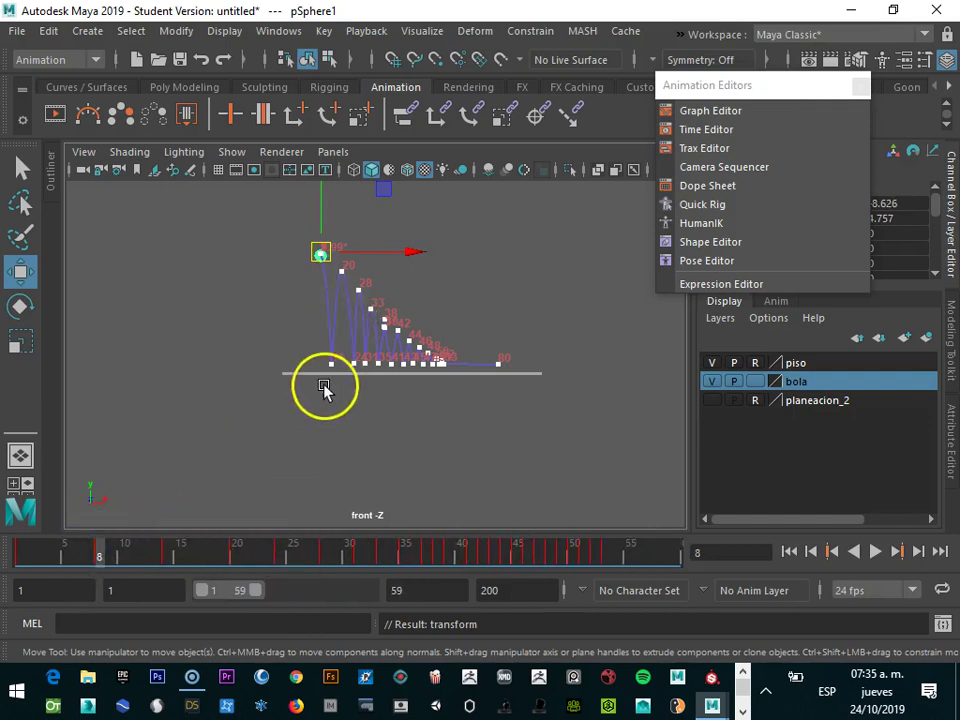
{"action": "left_click_drag", "start_coordinate": [81, 553], "coordinate": [170, 560]}
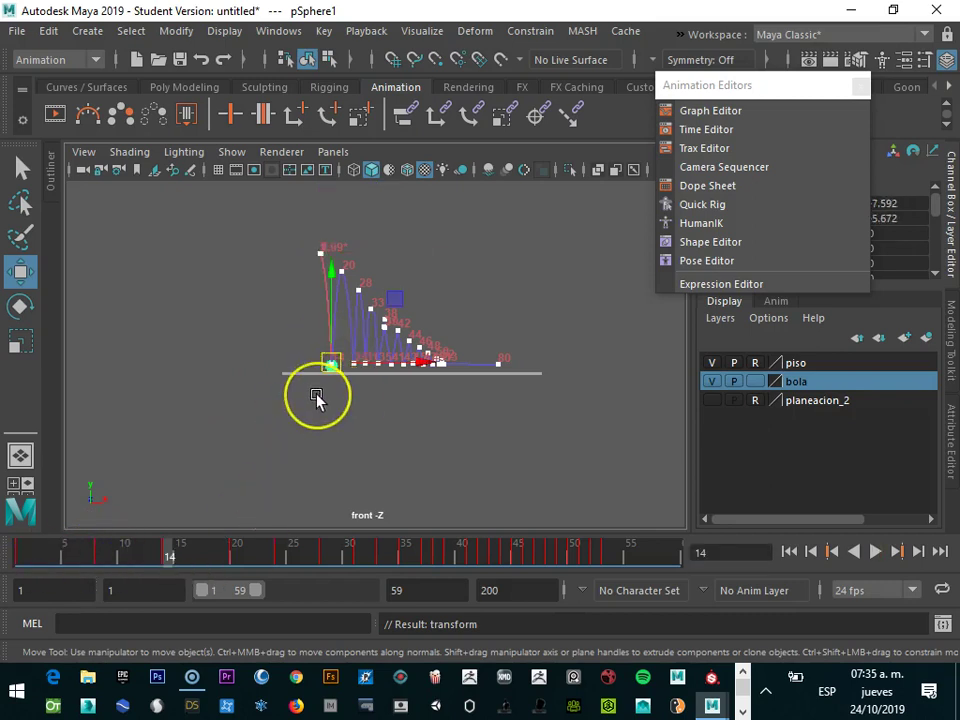
{"action": "key", "text": "f"}
{"action": "scroll", "coordinate": [345, 374], "scroll_direction": "down", "scroll_amount": 5}
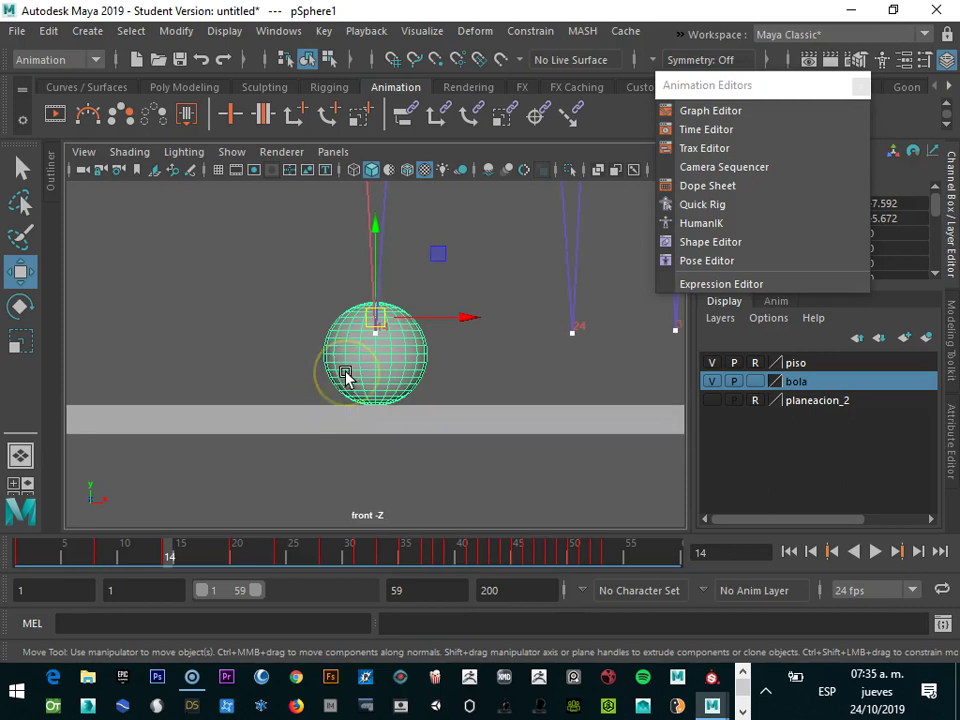
- Close the floating editors list, expand the Channel Box to show scale attributes, and go to frame 14
{"action": "left_click", "coordinate": [861, 86]}
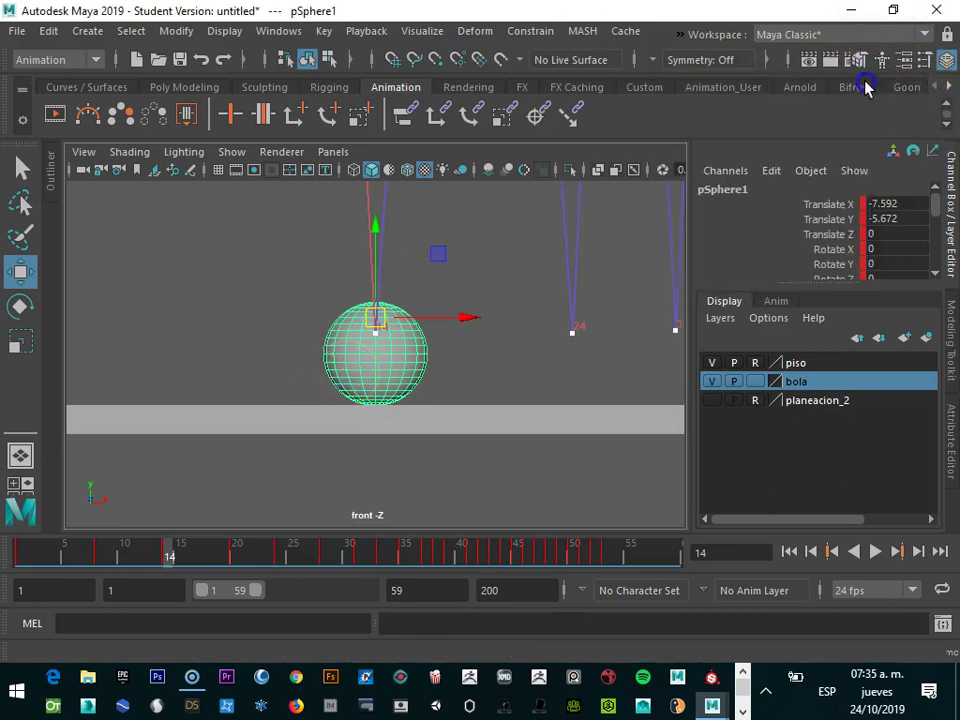
{"action": "left_click_drag", "start_coordinate": [889, 286], "coordinate": [893, 352]}
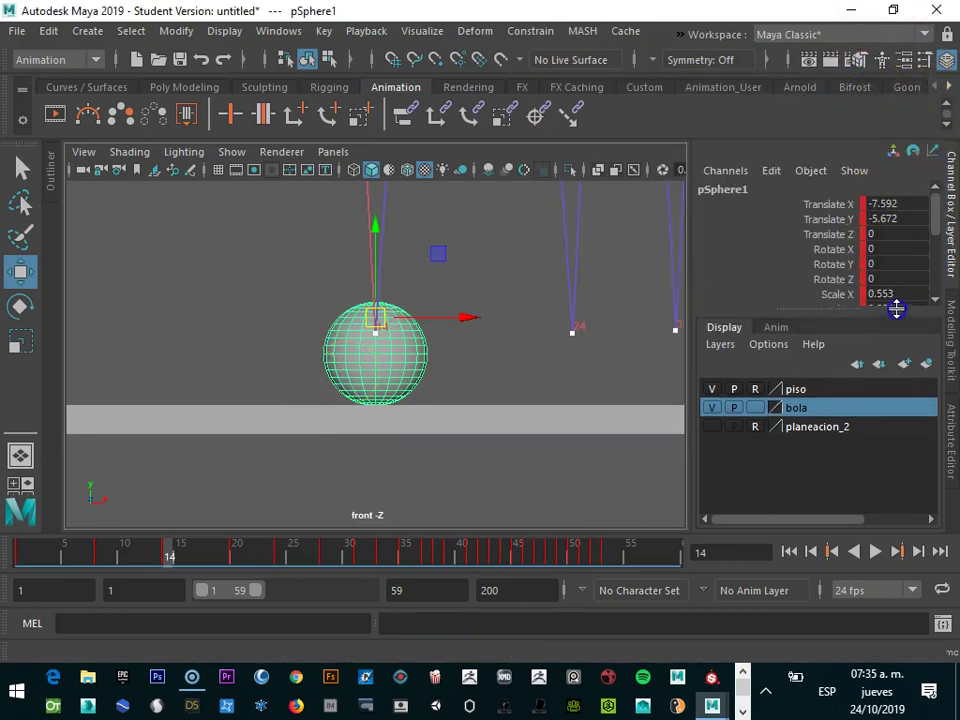
{"action": "left_click", "coordinate": [128, 557]}
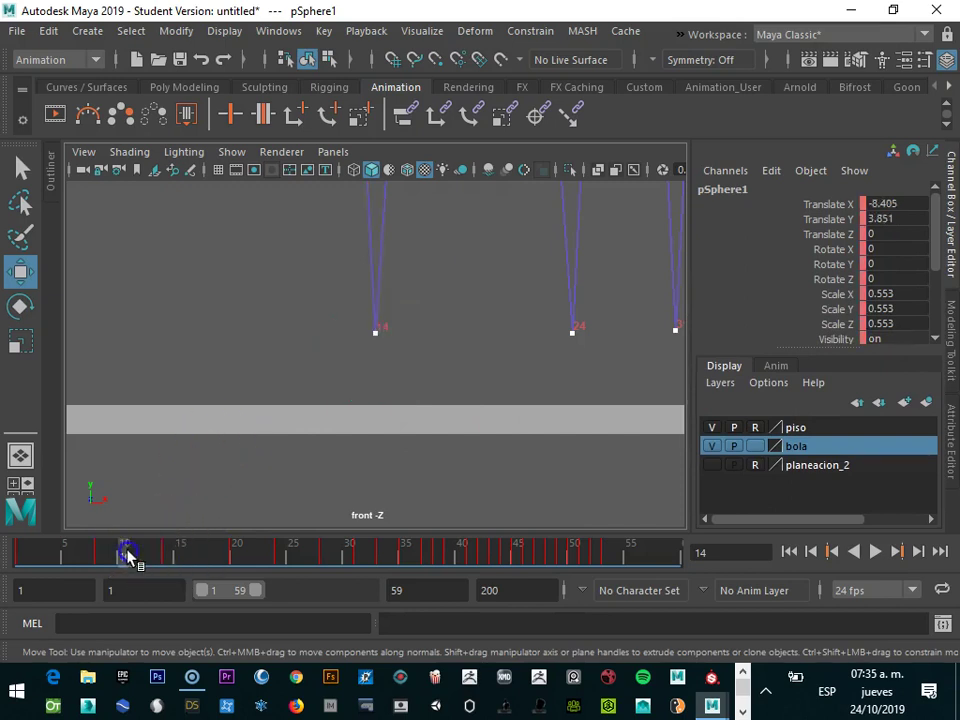
{"action": "left_click", "coordinate": [165, 556]}
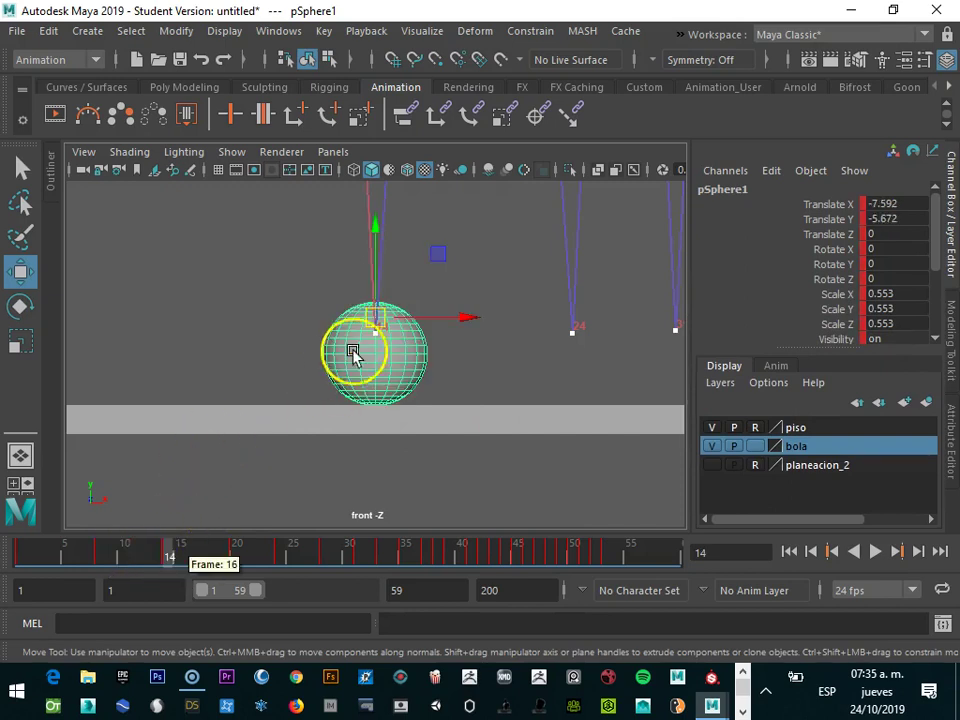
- With the Scale tool, squash the ball at frame 14 until Scale X reads 0.688
{"action": "key", "text": "e"}
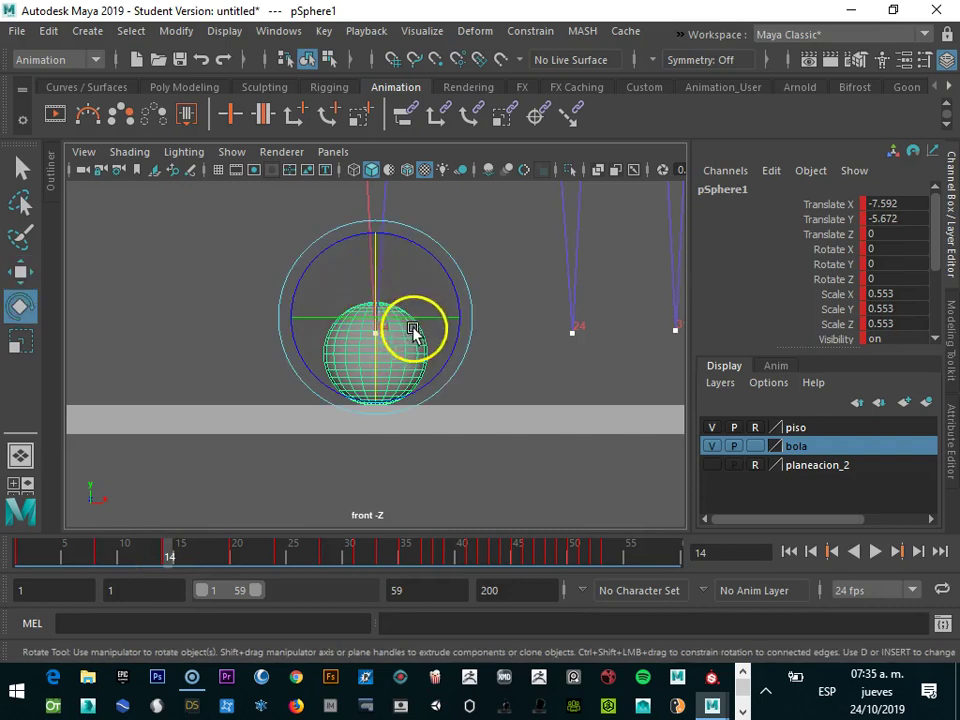
{"action": "key", "text": "r"}
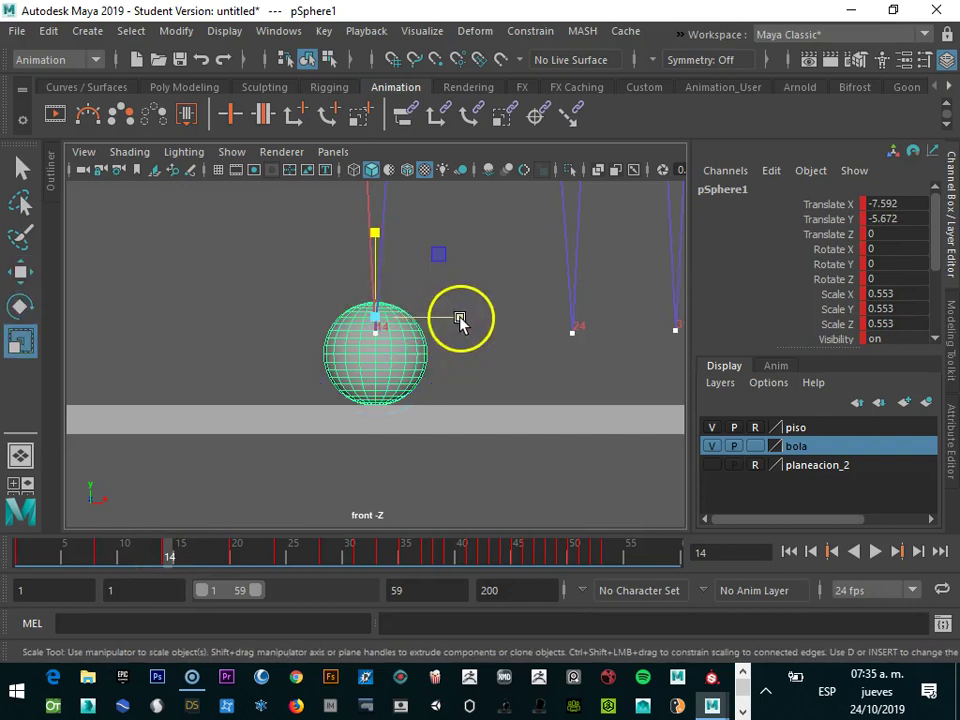
{"action": "left_click_drag", "start_coordinate": [461, 321], "coordinate": [493, 328]}
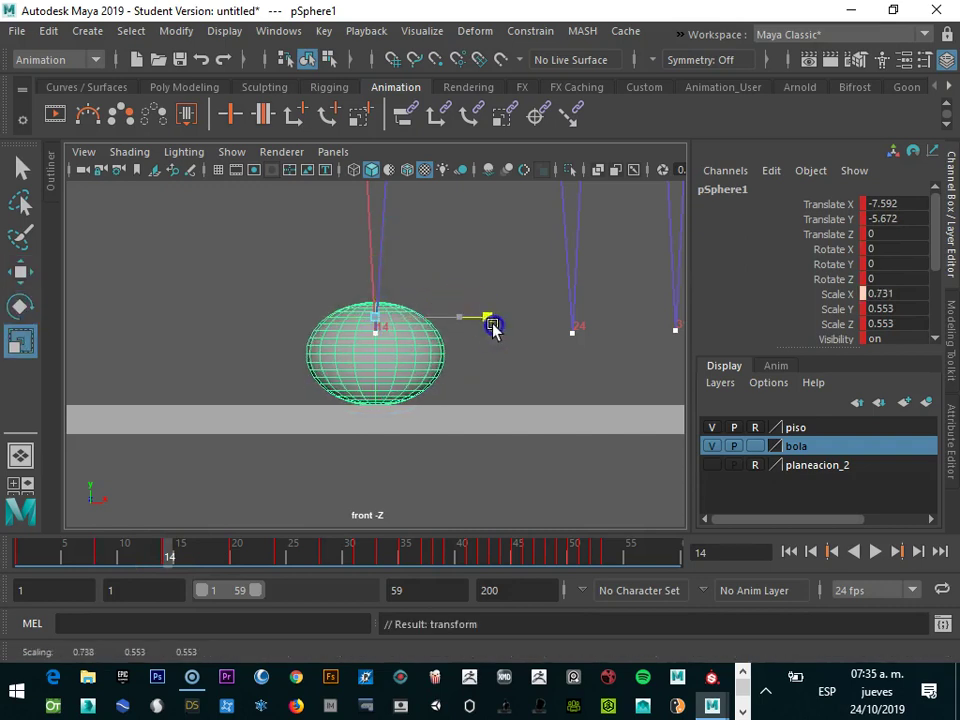
{"action": "left_click", "coordinate": [155, 552]}
{"action": "right_click_drag", "start_coordinate": [395, 395], "coordinate": [381, 381], "text": "alt"}
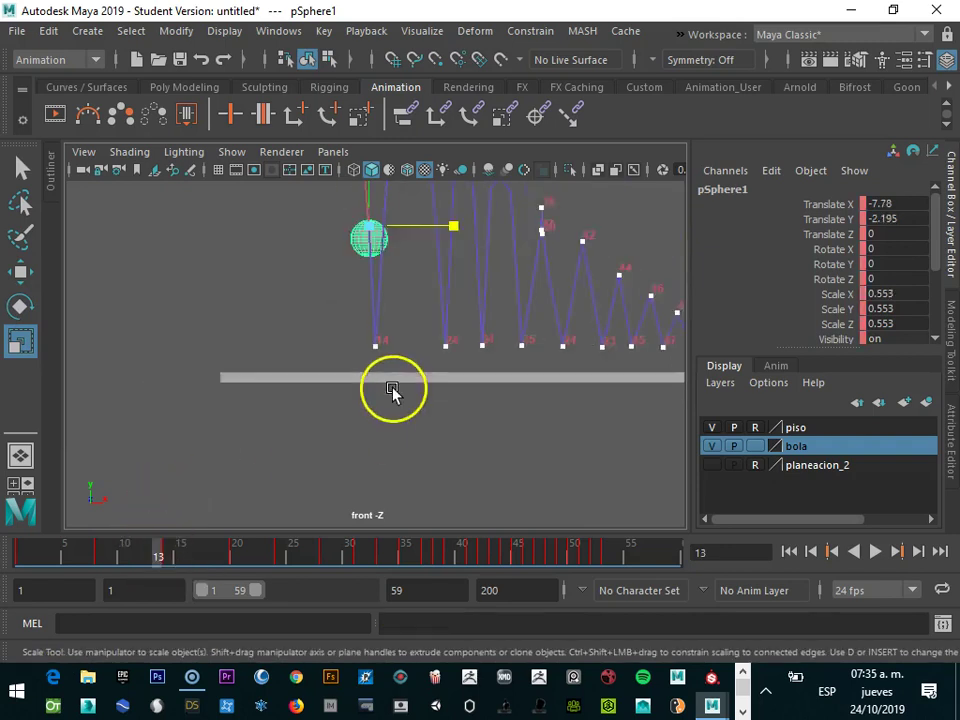
{"action": "left_click_drag", "start_coordinate": [158, 557], "coordinate": [171, 553]}
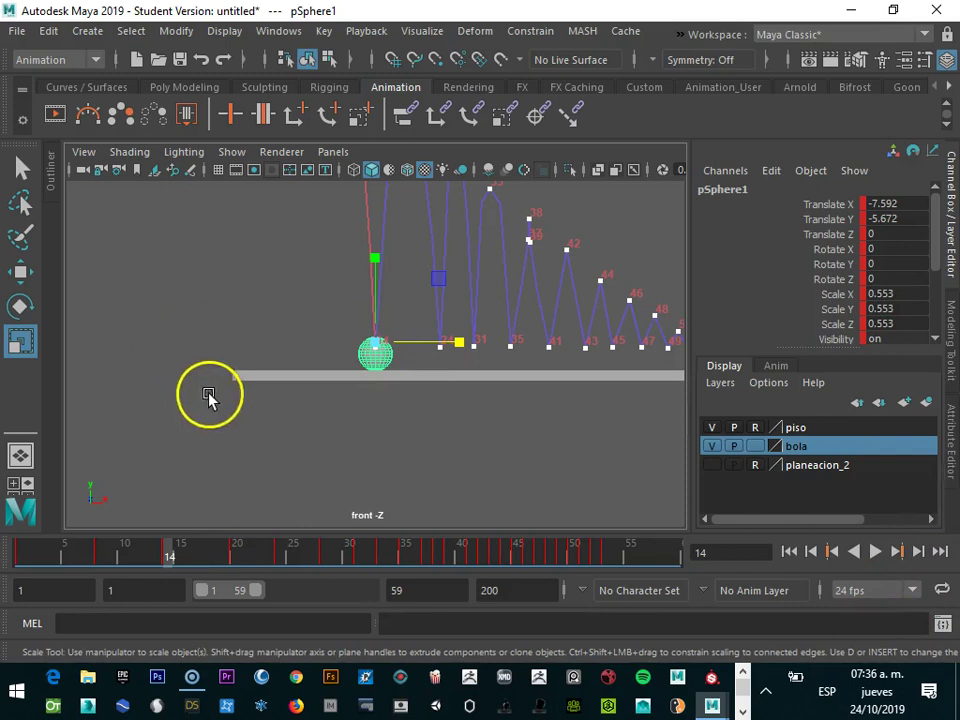
{"action": "left_click_drag", "start_coordinate": [457, 345], "coordinate": [483, 357]}
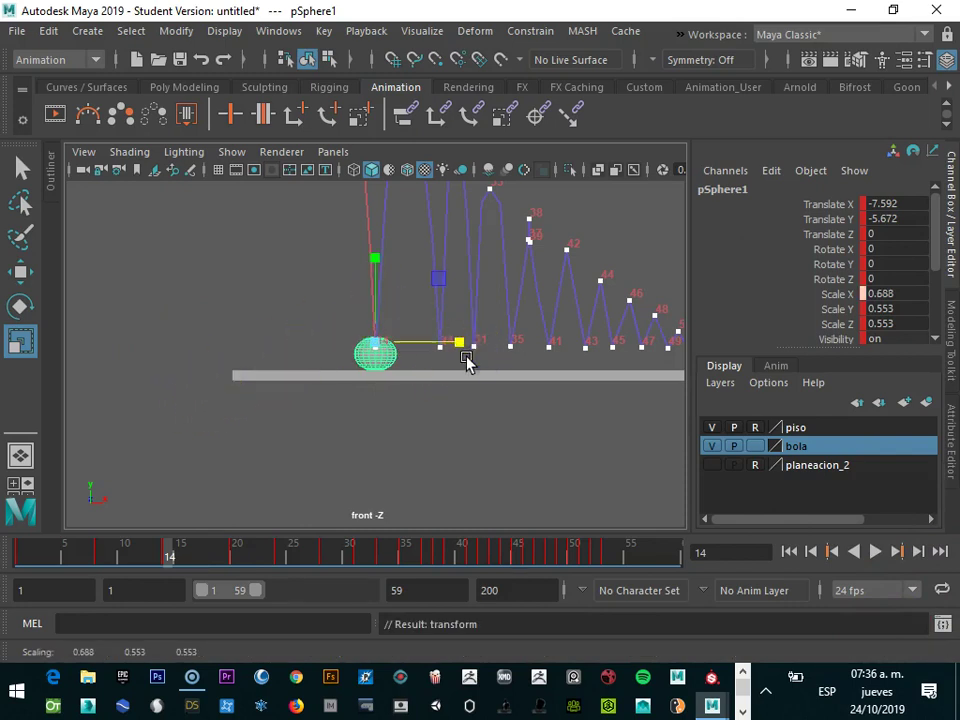
{"action": "key", "text": "alt+v"}
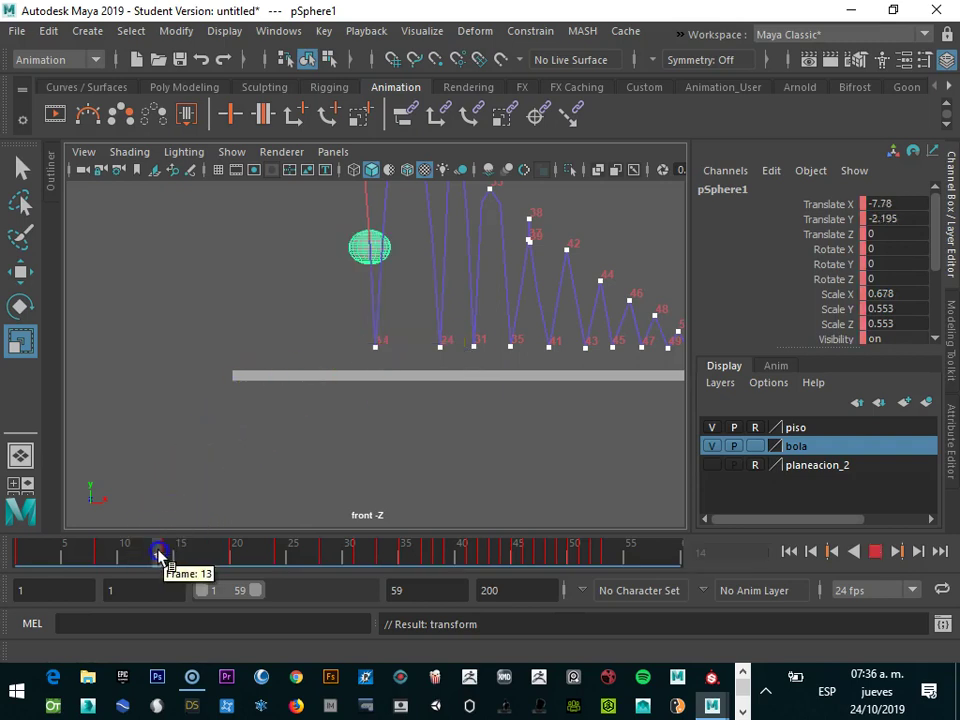
{"action": "left_click", "coordinate": [154, 551]}
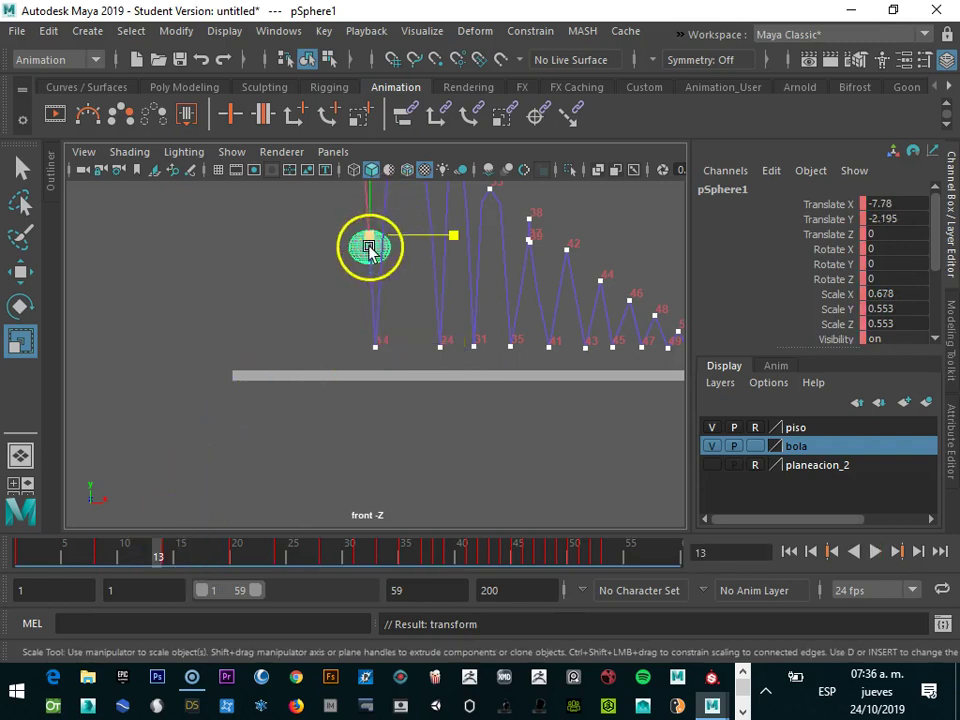
{"action": "left_click", "coordinate": [170, 550]}
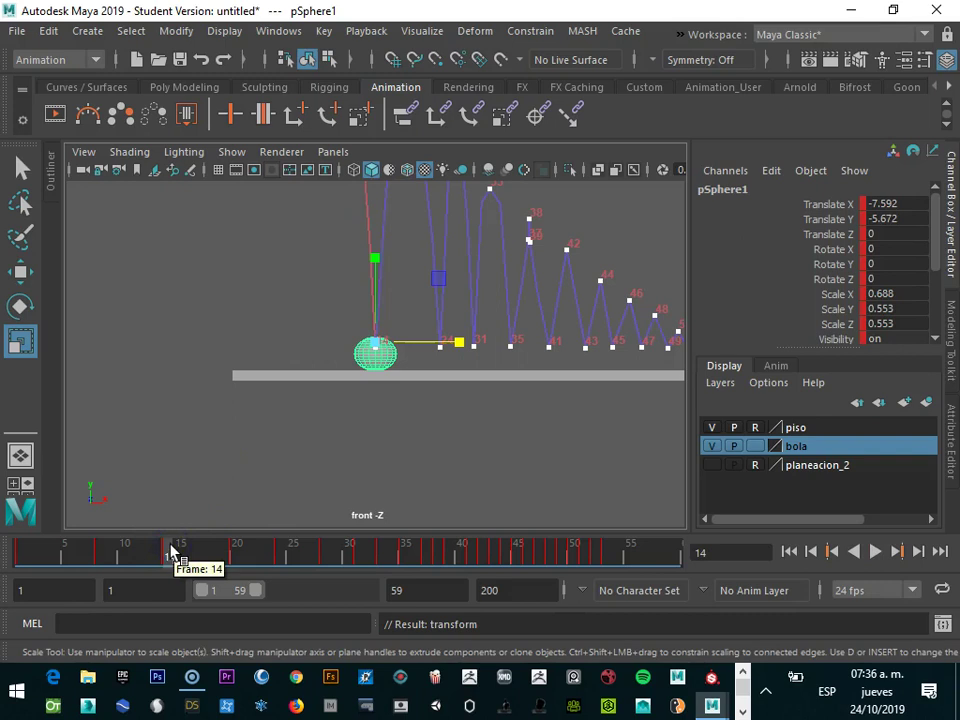
{"action": "key", "text": "ctrl+z"}
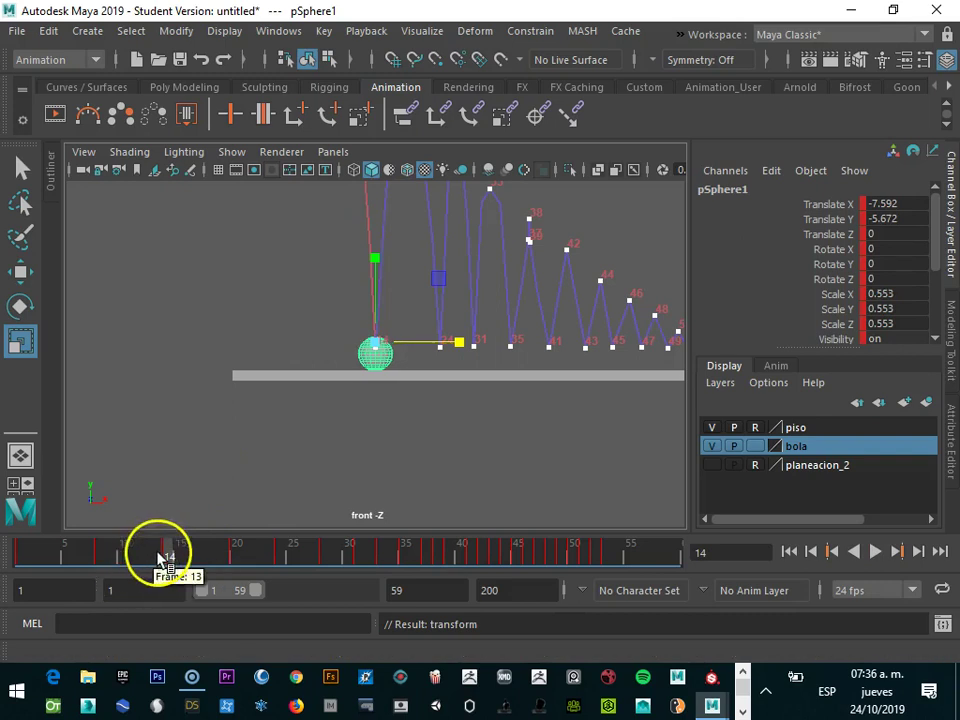
{"action": "left_click", "coordinate": [157, 553]}
{"action": "left_click", "coordinate": [150, 557]}
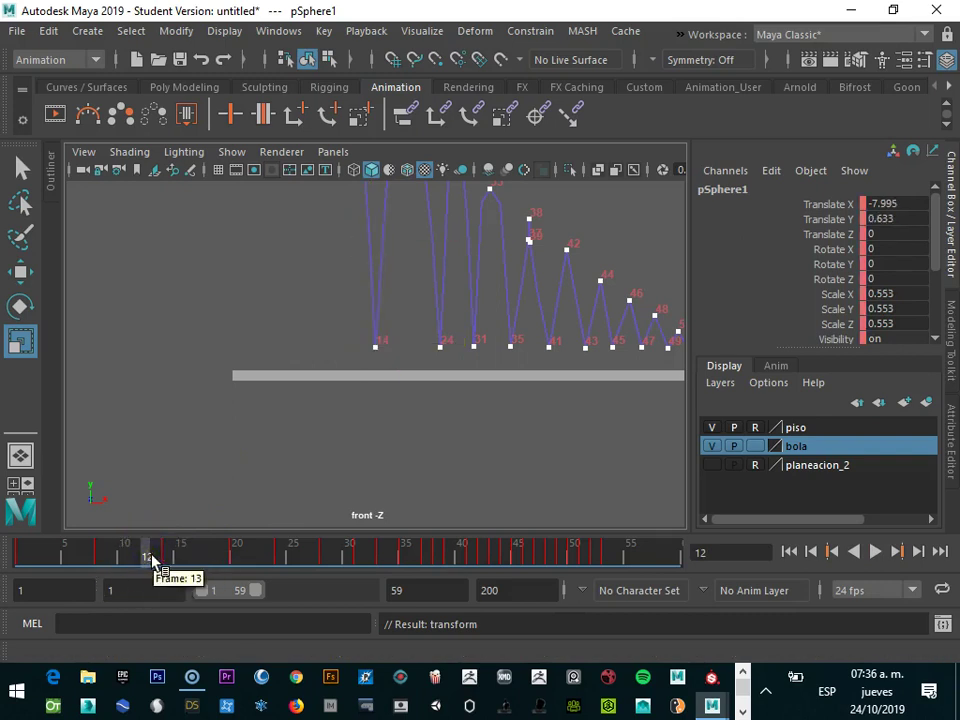
{"action": "left_click", "coordinate": [153, 557]}
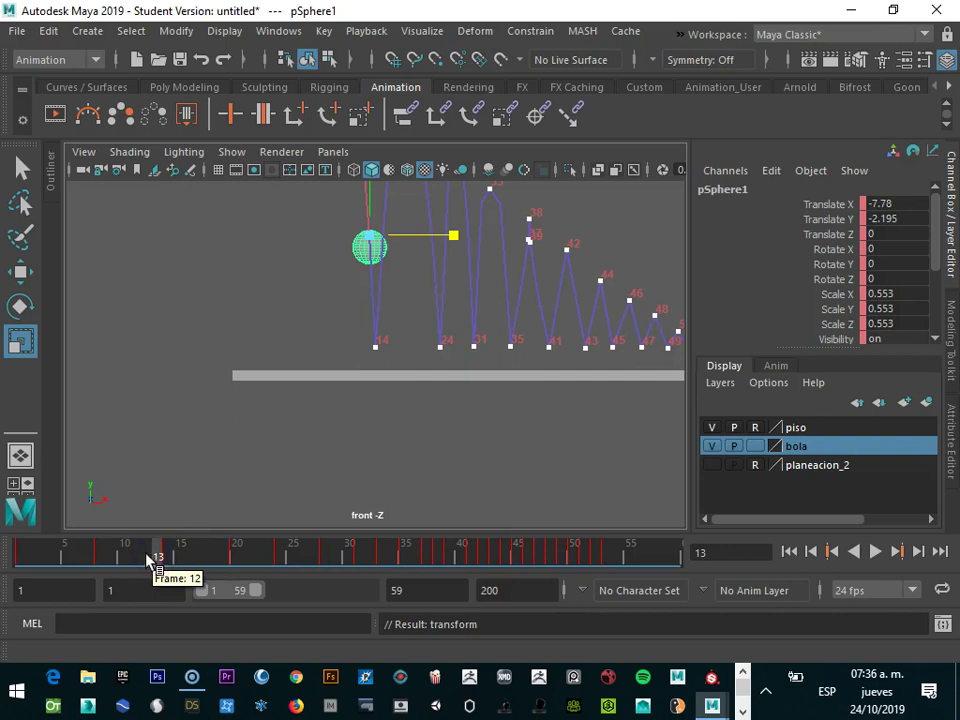
{"action": "left_click_drag", "start_coordinate": [257, 590], "coordinate": [233, 589]}
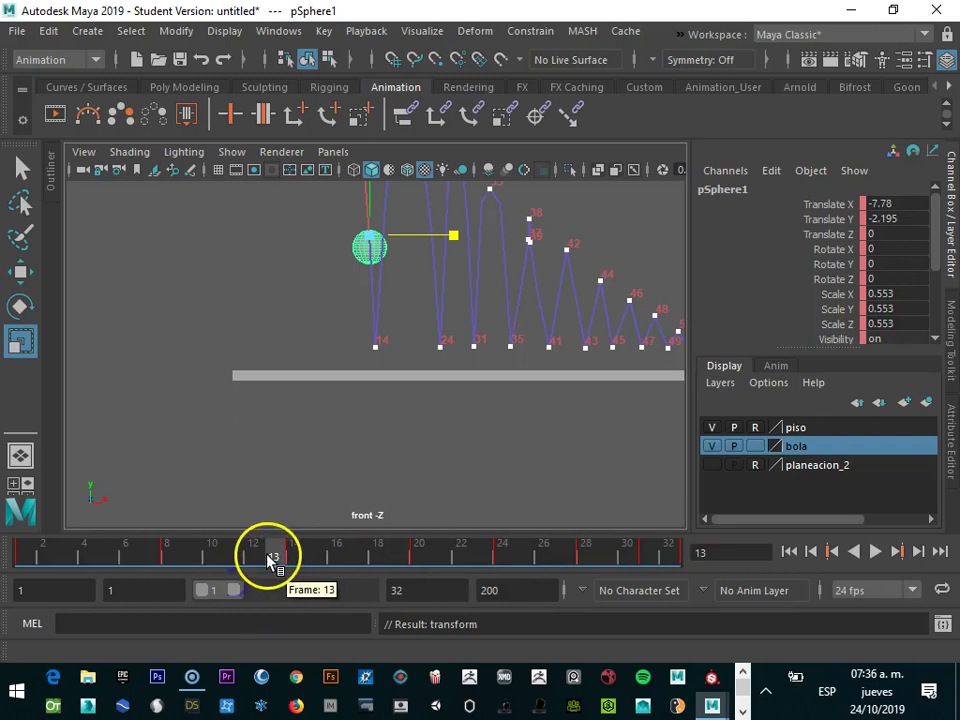
{"action": "left_click", "coordinate": [293, 556]}
{"action": "left_click", "coordinate": [262, 556]}
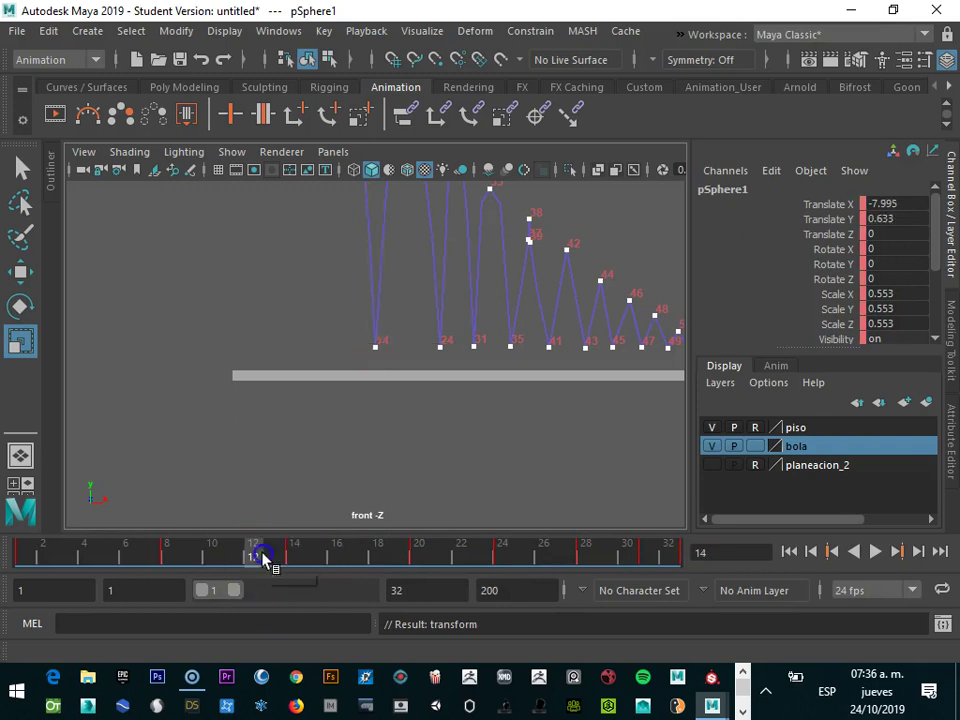
{"action": "left_click", "coordinate": [279, 555]}
{"action": "left_click", "coordinate": [253, 557]}
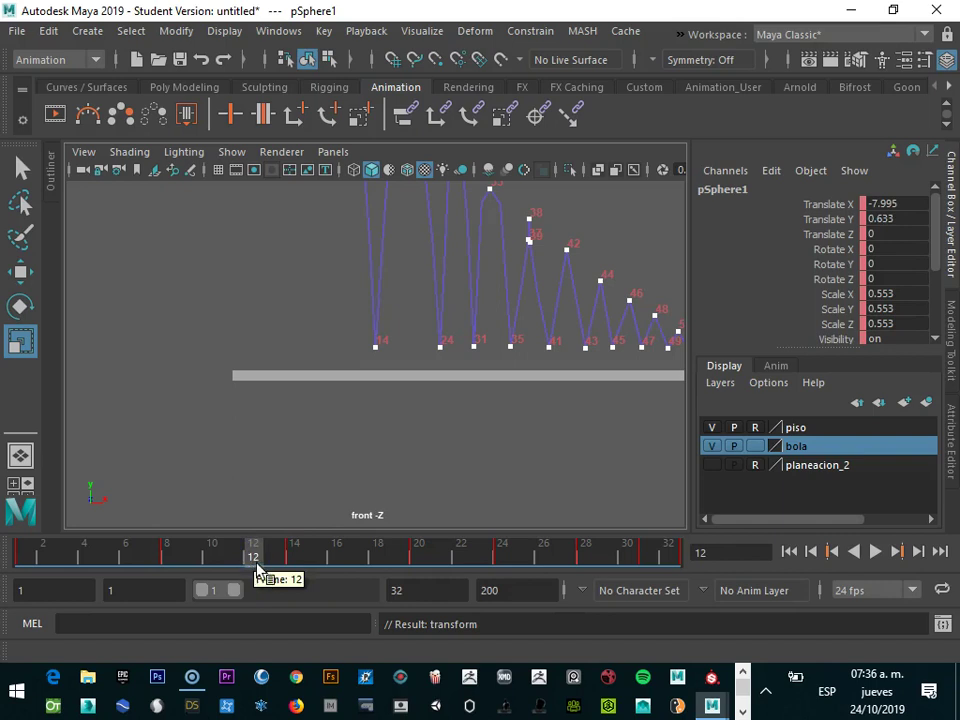
{"action": "scroll", "coordinate": [401, 396], "scroll_direction": "up", "scroll_amount": 1}
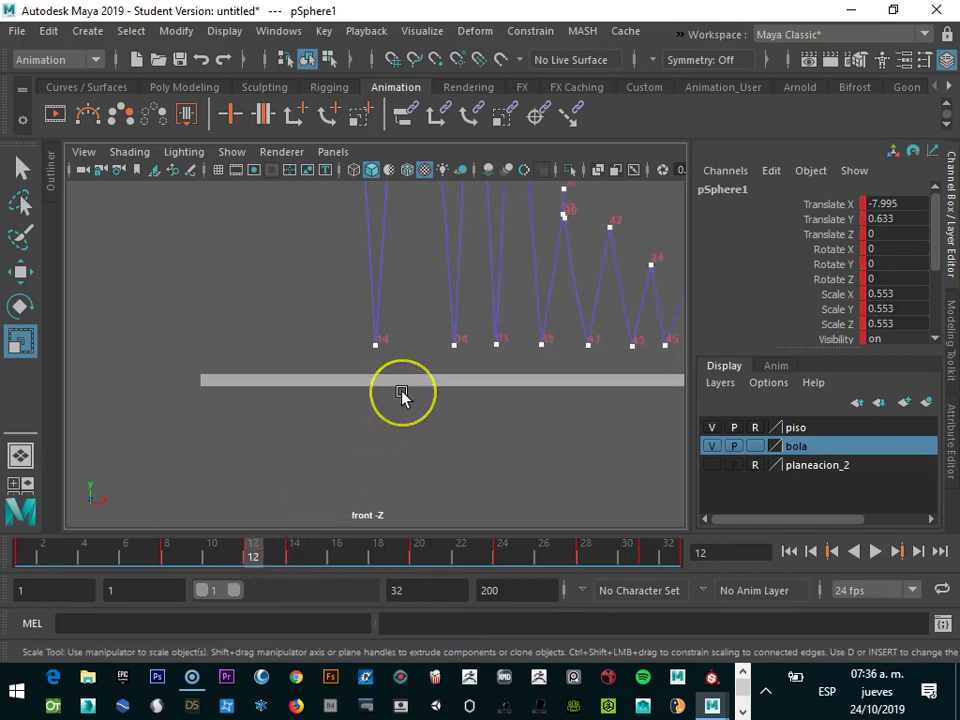
{"action": "scroll", "coordinate": [401, 396], "scroll_direction": "down", "scroll_amount": 1}
- Stretch the ball taller after the bounce and widen it at the frame 14 floor contact
{"action": "left_click_drag", "start_coordinate": [258, 555], "coordinate": [339, 562]}
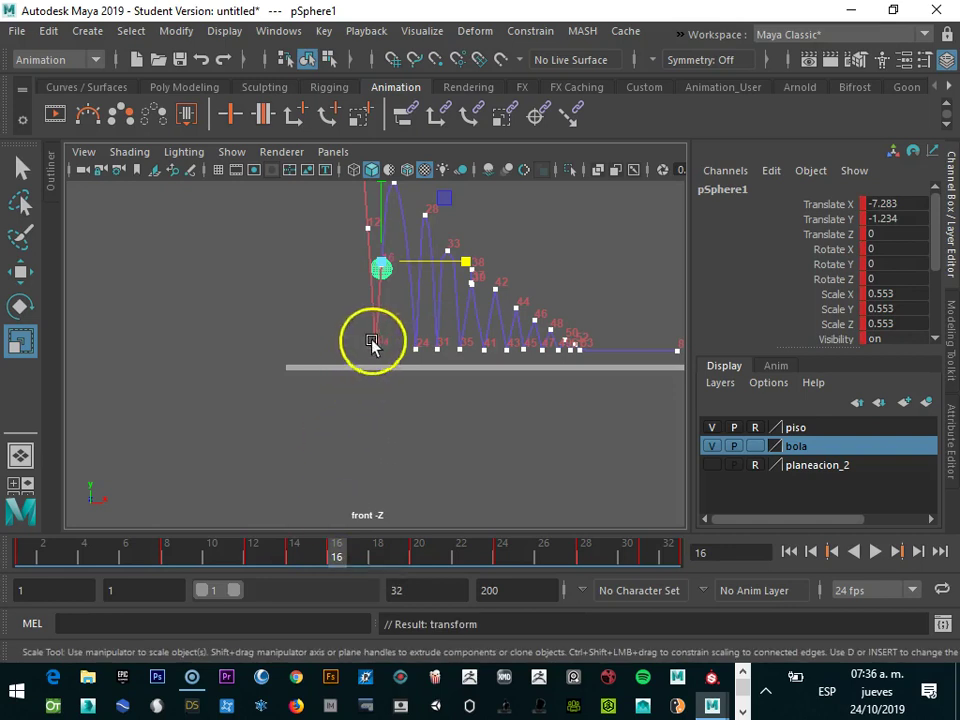
{"action": "left_click_drag", "start_coordinate": [378, 193], "coordinate": [378, 178]}
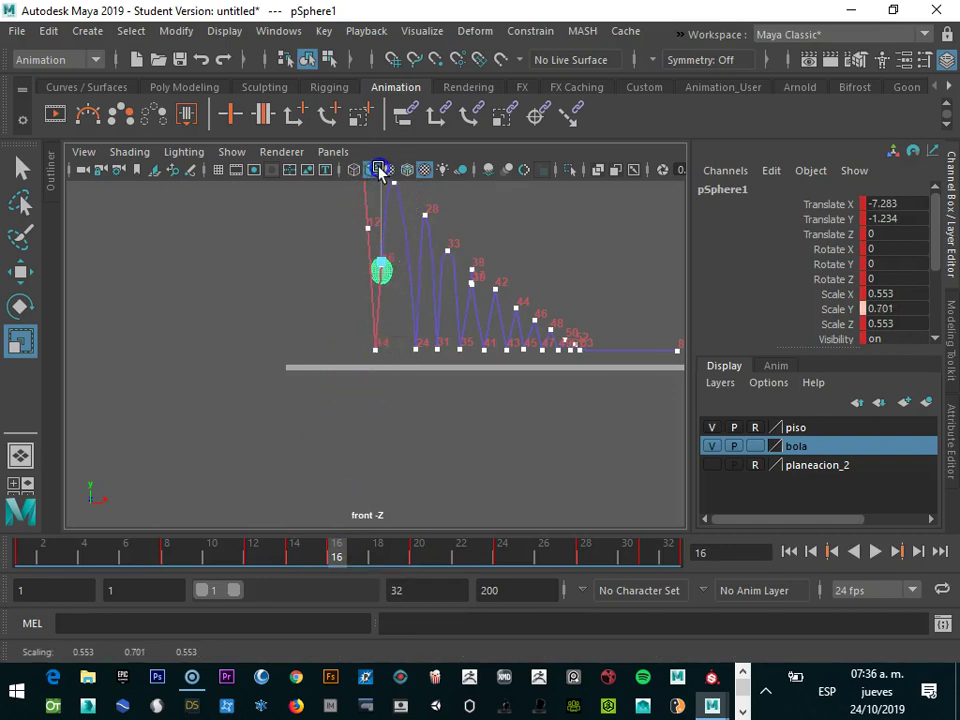
{"action": "left_click", "coordinate": [292, 555]}
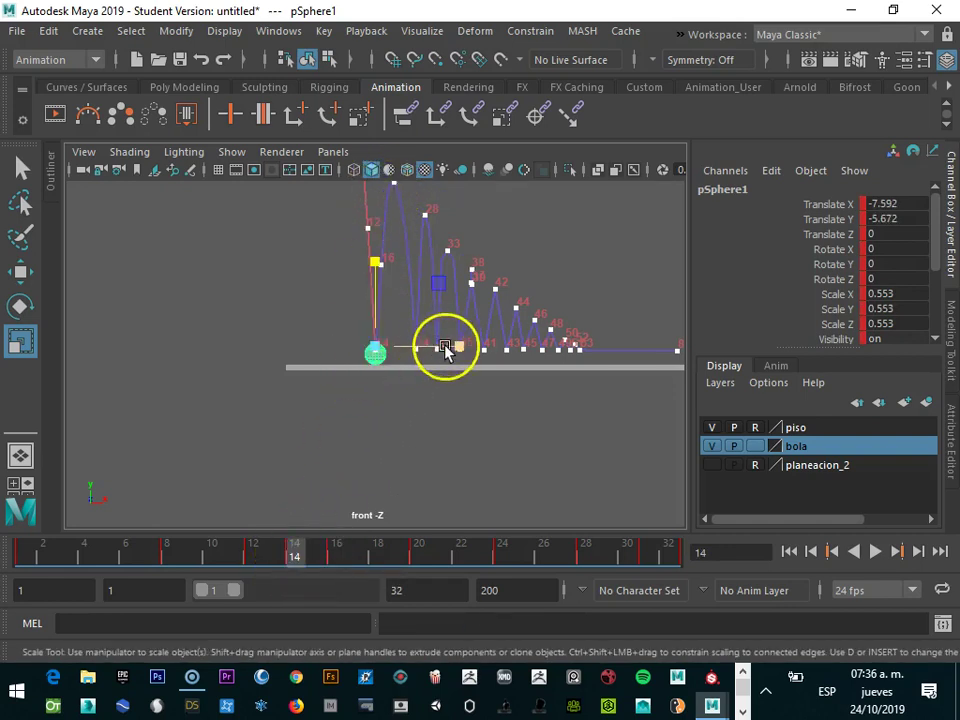
{"action": "left_click_drag", "start_coordinate": [445, 347], "coordinate": [462, 351]}
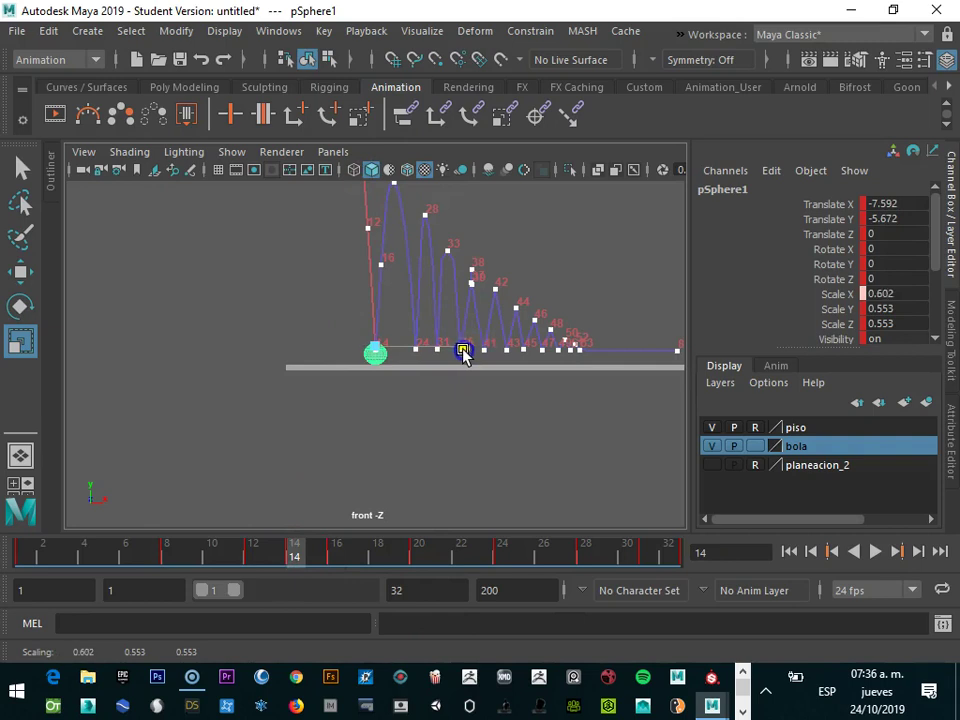
- Stretch the ball vertically at frame 12 and squash it wider at frame 14
{"action": "left_click", "coordinate": [252, 556]}
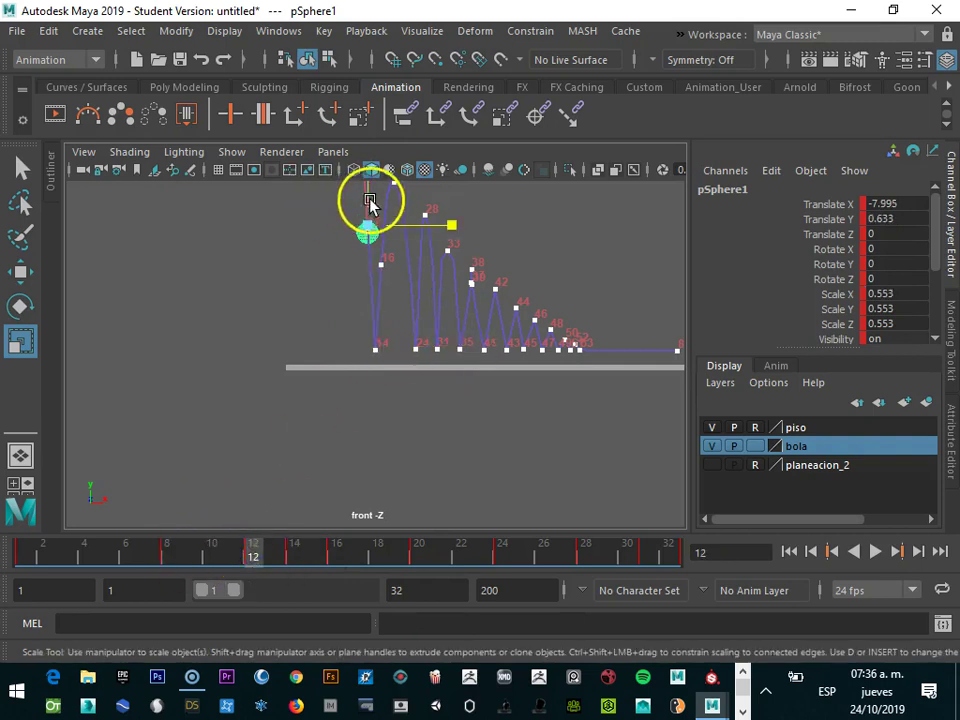
{"action": "left_click", "coordinate": [273, 556]}
{"action": "left_click", "coordinate": [240, 553]}
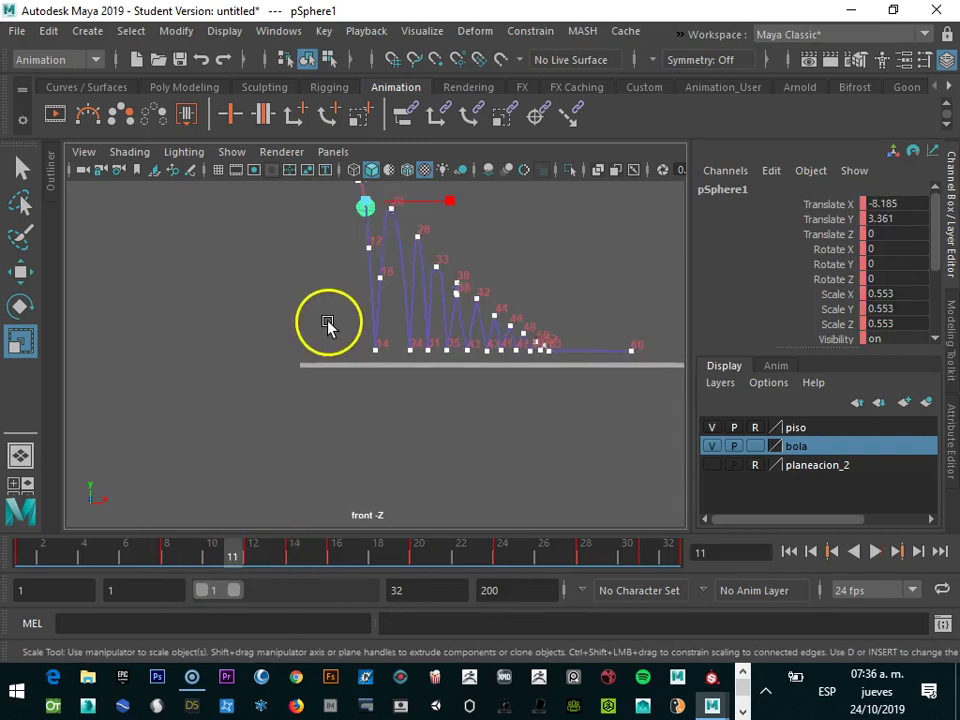
{"action": "left_click", "coordinate": [207, 556]}
{"action": "mouse_move", "coordinate": [207, 556]}
{"action": "left_mouse_down"}
{"action": "mouse_move", "coordinate": [184, 551]}
{"action": "mouse_move", "coordinate": [268, 553]}
{"action": "mouse_move", "coordinate": [257, 553]}
{"action": "left_mouse_up"}
{"action": "left_click_drag", "start_coordinate": [364, 206], "coordinate": [368, 195]}
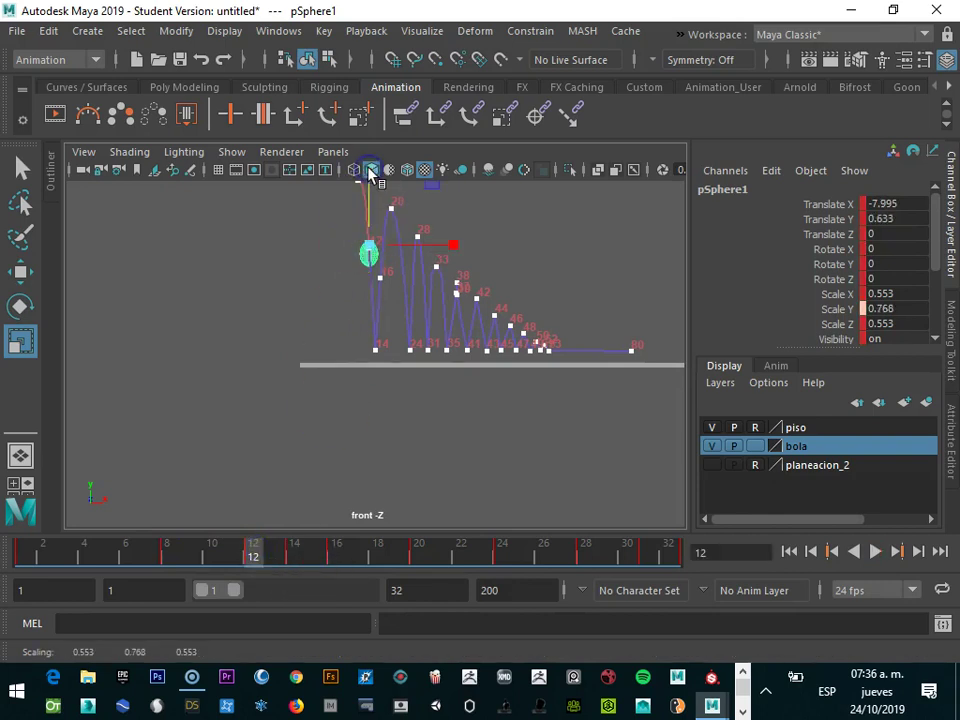
{"action": "left_click_drag", "start_coordinate": [257, 549], "coordinate": [297, 551]}
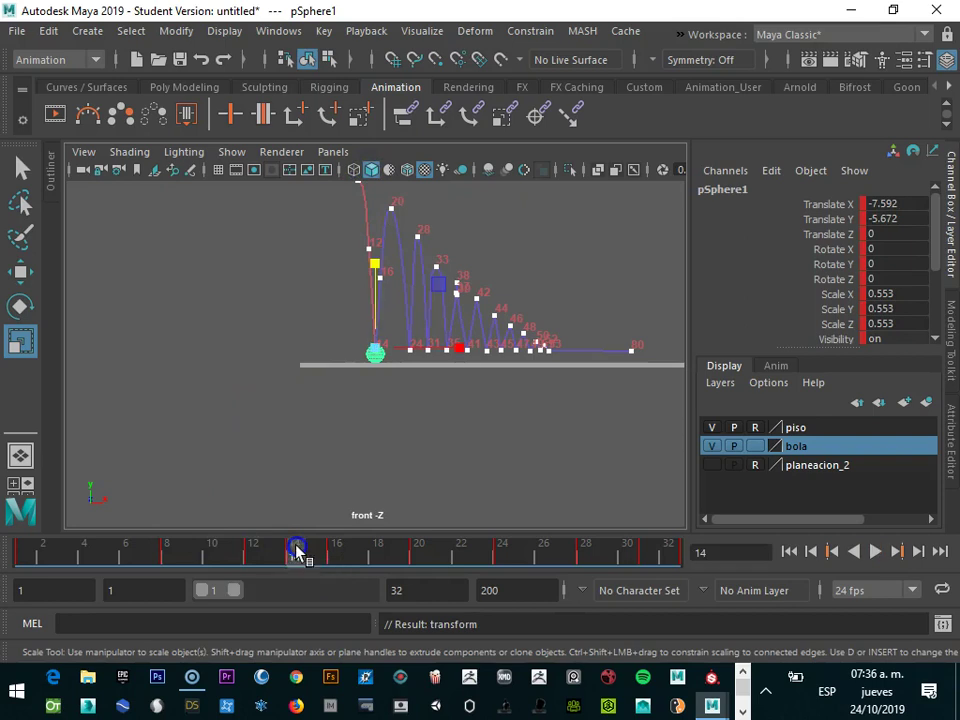
{"action": "left_click_drag", "start_coordinate": [456, 347], "coordinate": [469, 348]}
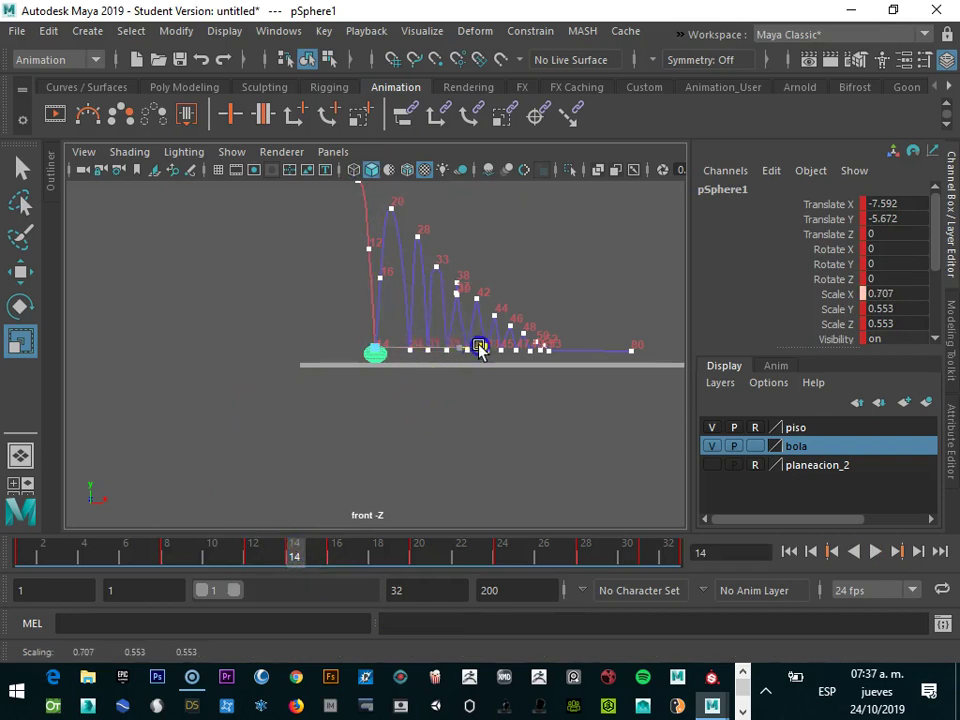
- Stretch the ball vertically at frame 16 and taller at frame 13, to Scale Y 0.786
{"action": "left_click_drag", "start_coordinate": [317, 551], "coordinate": [338, 553]}
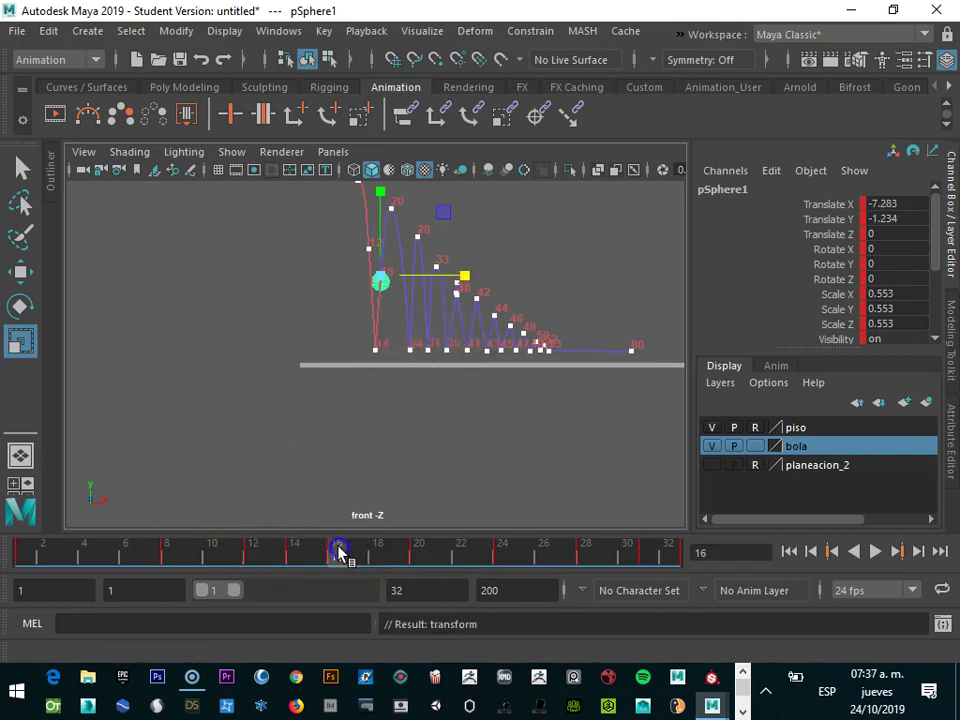
{"action": "left_click_drag", "start_coordinate": [401, 225], "coordinate": [384, 214]}
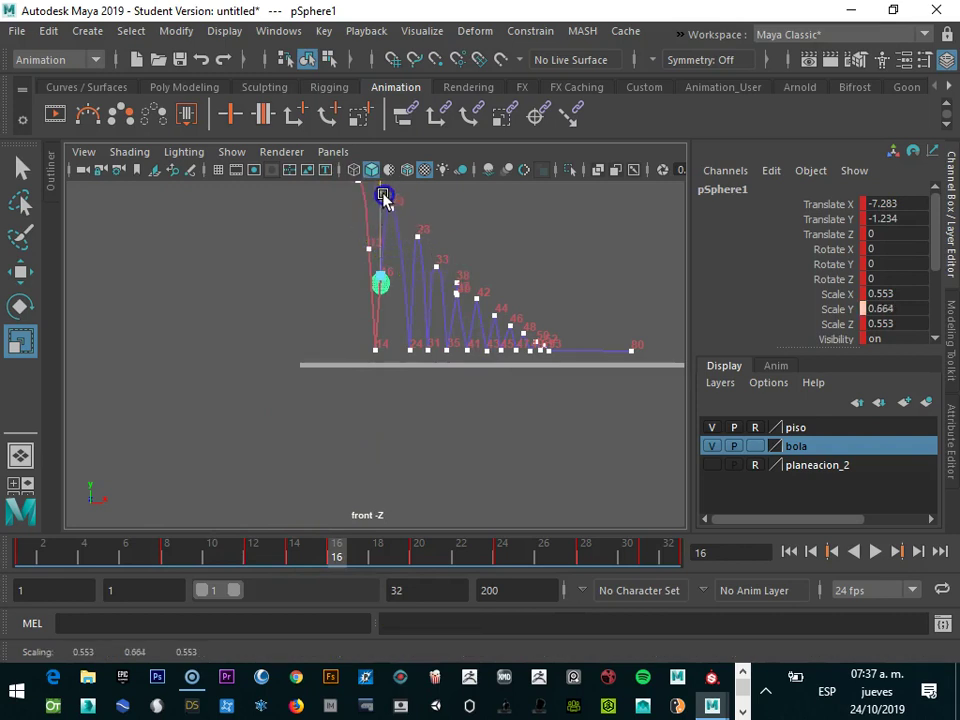
{"action": "mouse_move", "coordinate": [332, 551]}
{"action": "left_mouse_down"}
{"action": "mouse_move", "coordinate": [258, 550]}
{"action": "mouse_move", "coordinate": [285, 552]}
{"action": "left_mouse_up"}
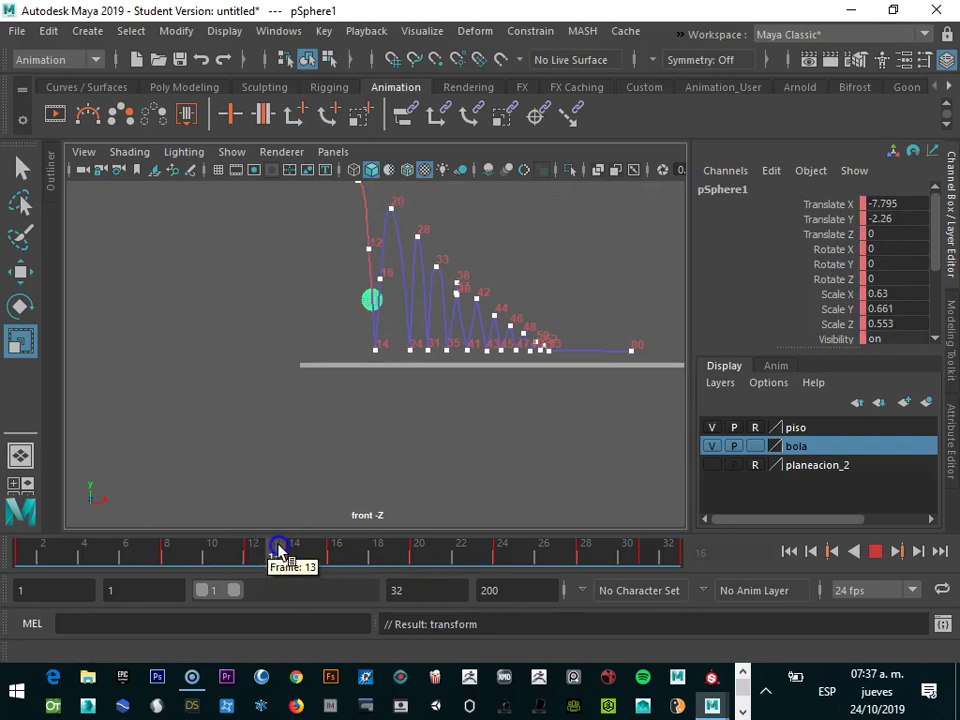
{"action": "left_click_drag", "start_coordinate": [278, 551], "coordinate": [272, 552]}
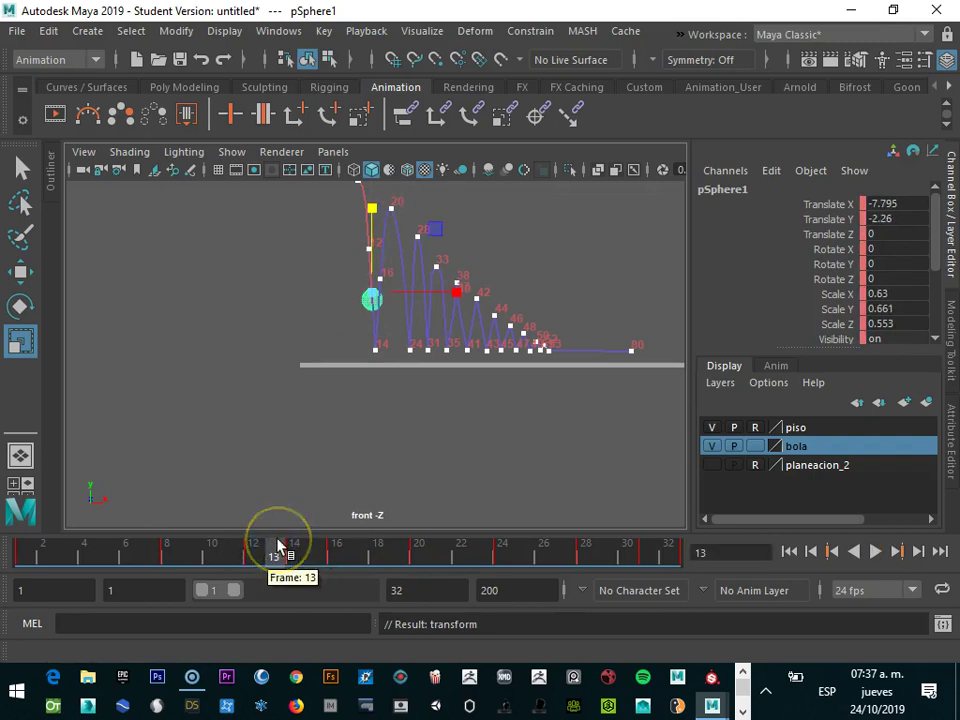
{"action": "key", "text": "r"}
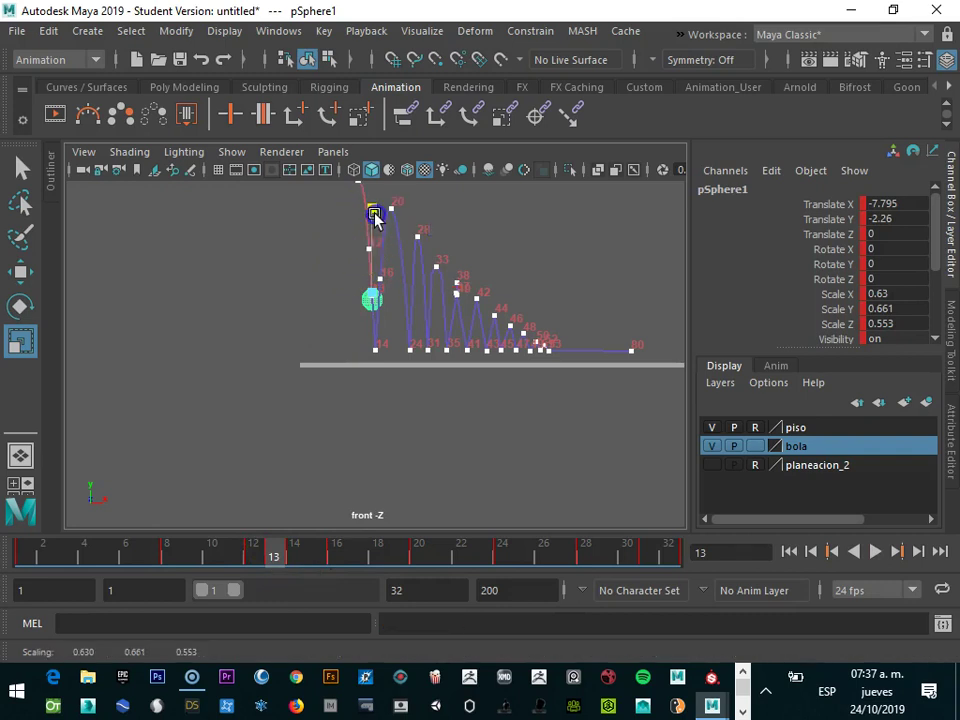
{"action": "mouse_move", "coordinate": [377, 208]}
{"action": "left_mouse_down"}
{"action": "mouse_move", "coordinate": [372, 305]}
{"action": "mouse_move", "coordinate": [374, 260]}
{"action": "left_mouse_up"}
{"action": "key", "text": "w"}
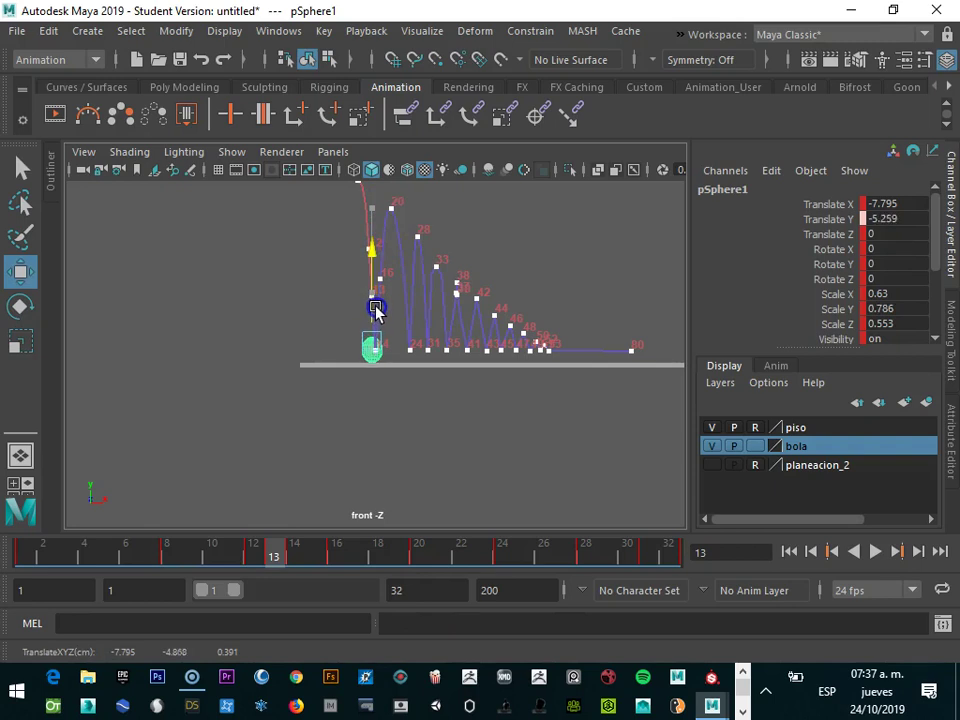
- Lower and key the ball at frame 13, then widen and key its squash at frame 14
{"action": "key", "text": "f"}
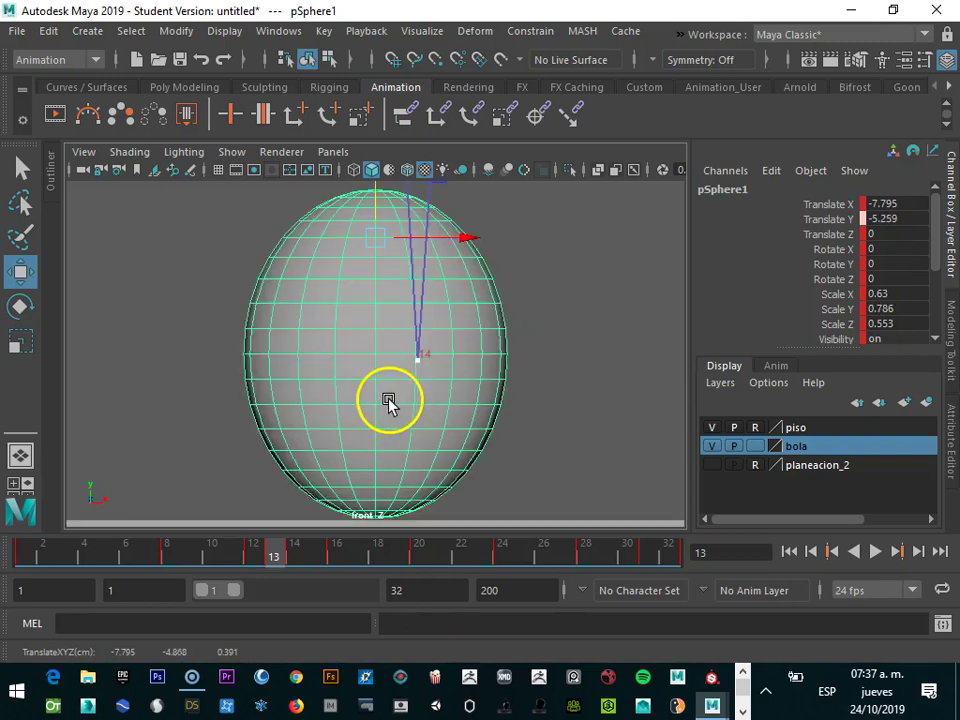
{"action": "left_click_drag", "start_coordinate": [377, 210], "coordinate": [377, 213]}
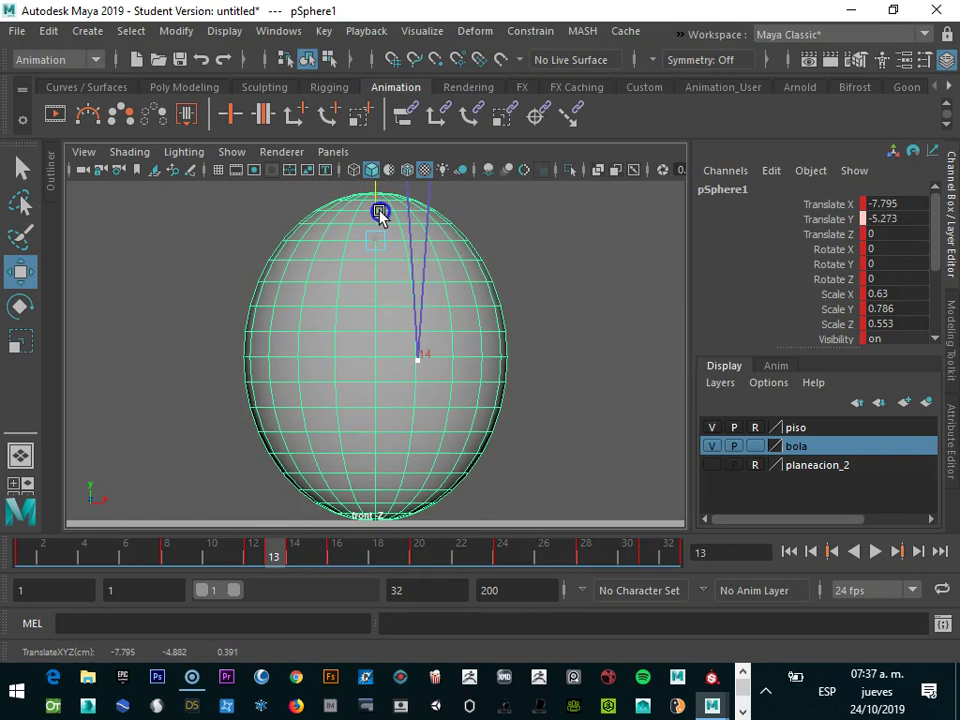
{"action": "key", "text": "s"}
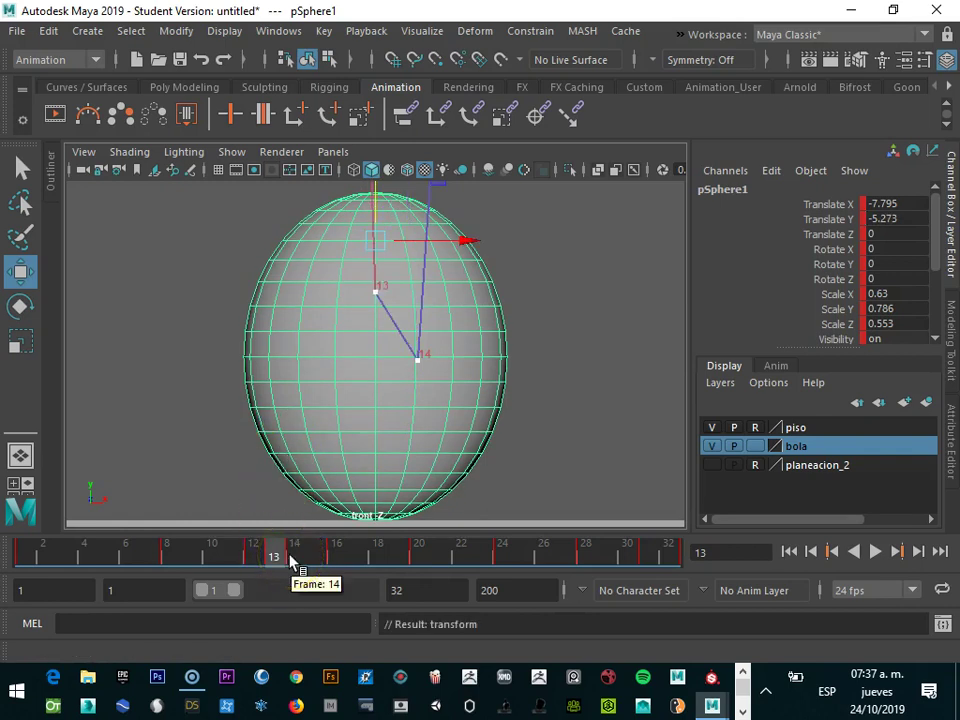
{"action": "left_click", "coordinate": [293, 553]}
{"action": "left_click", "coordinate": [374, 377]}
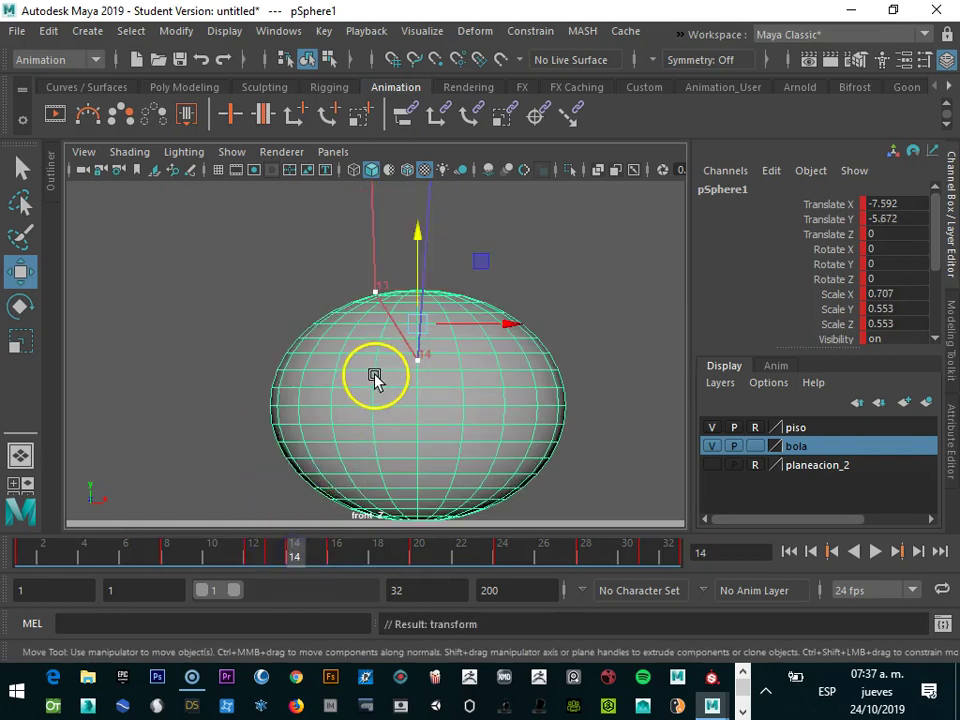
{"action": "key", "text": "r"}
{"action": "left_click_drag", "start_coordinate": [493, 336], "coordinate": [508, 328]}
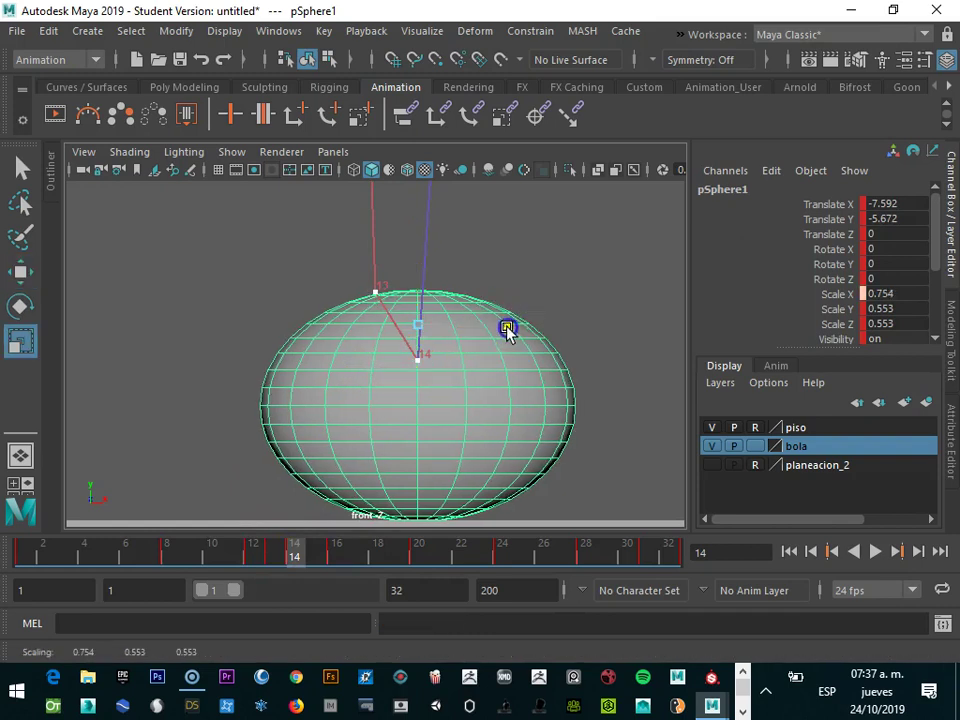
{"action": "key", "text": "s"}
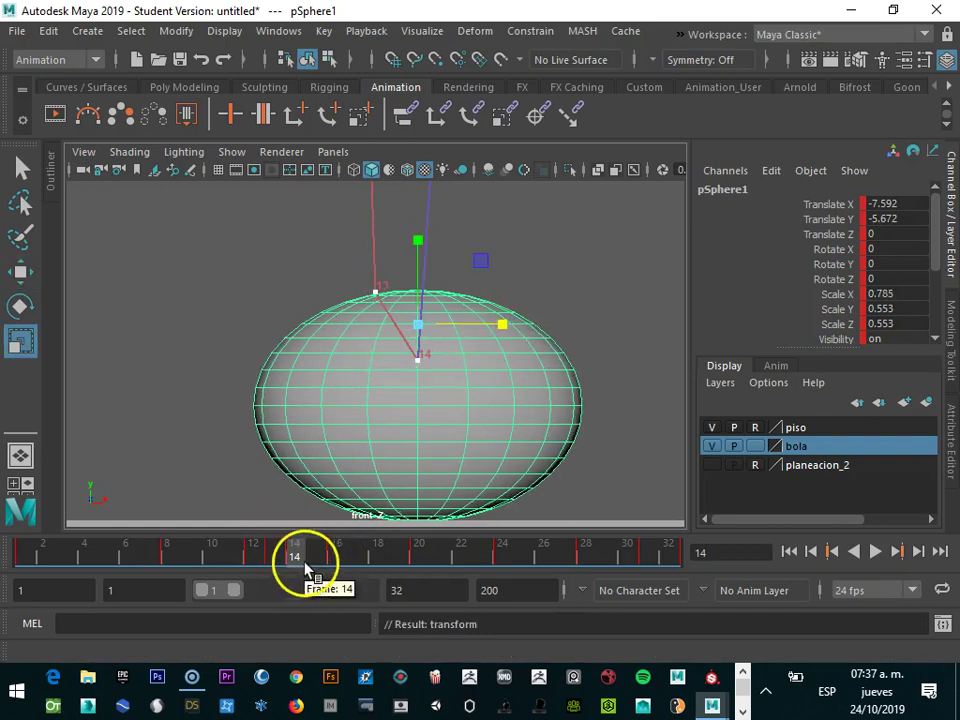
- Stretch the ball taller at frame 15 to Scale Y 0.763, key it, and review back to frame 13
{"action": "left_click", "coordinate": [318, 556]}
{"action": "scroll", "coordinate": [398, 426], "scroll_direction": "down", "scroll_amount": 2}
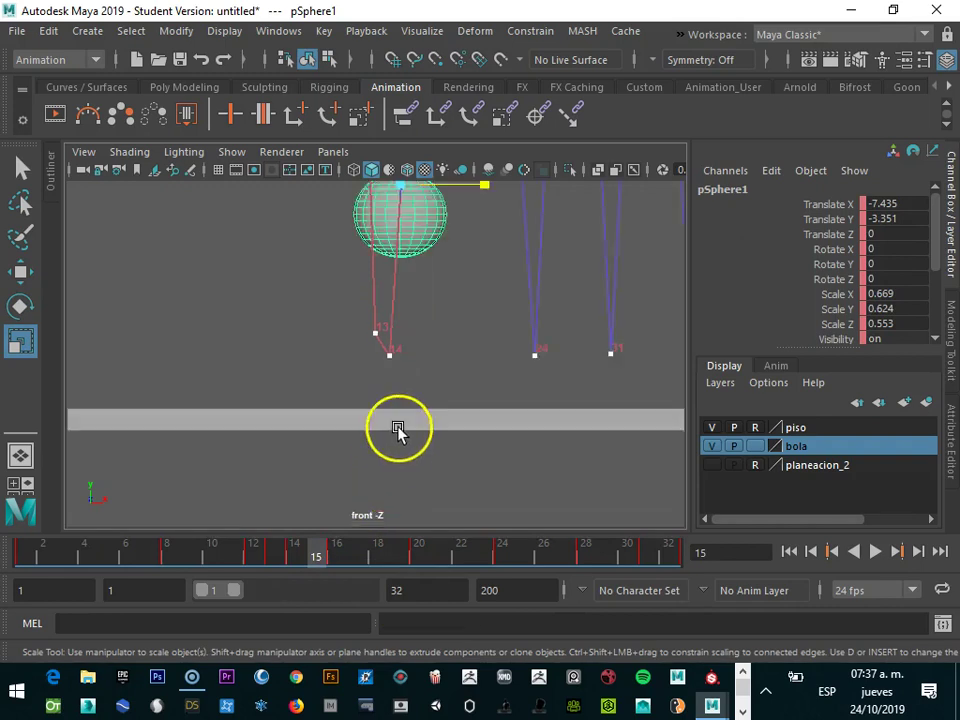
{"action": "scroll", "coordinate": [398, 420], "scroll_direction": "down", "scroll_amount": 2}
{"action": "left_click_drag", "start_coordinate": [386, 197], "coordinate": [385, 218]}
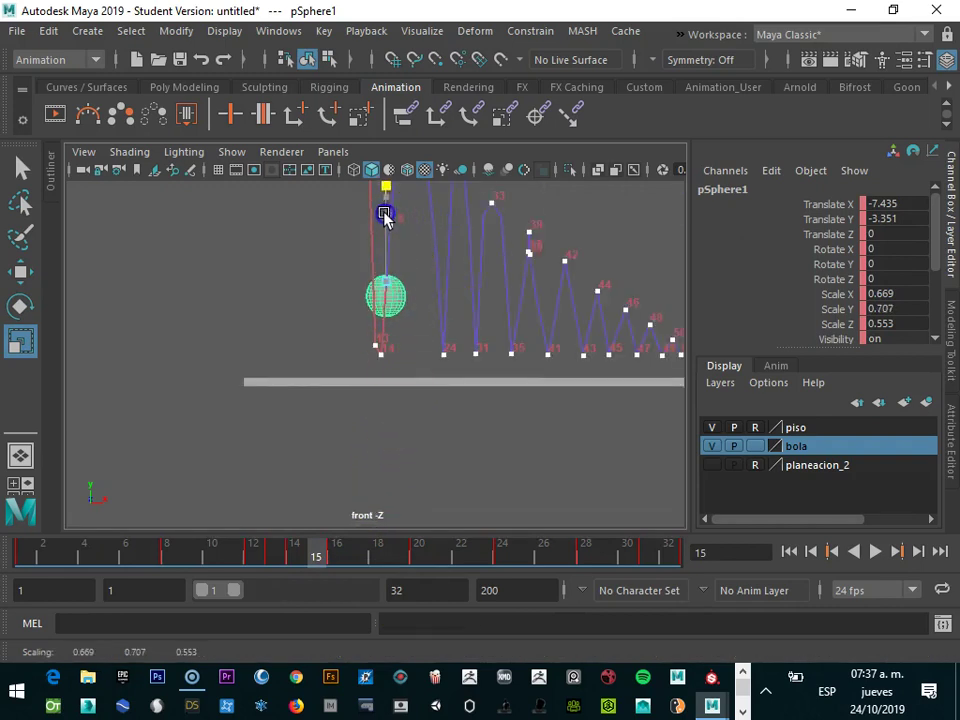
{"action": "key", "text": "s"}
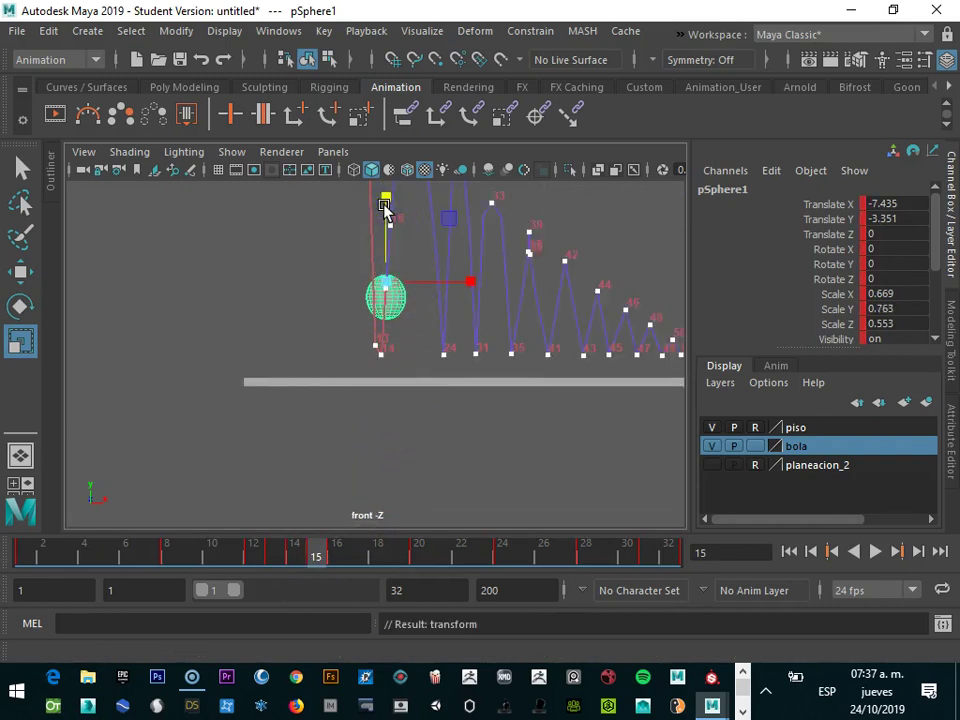
{"action": "left_click", "coordinate": [336, 553]}
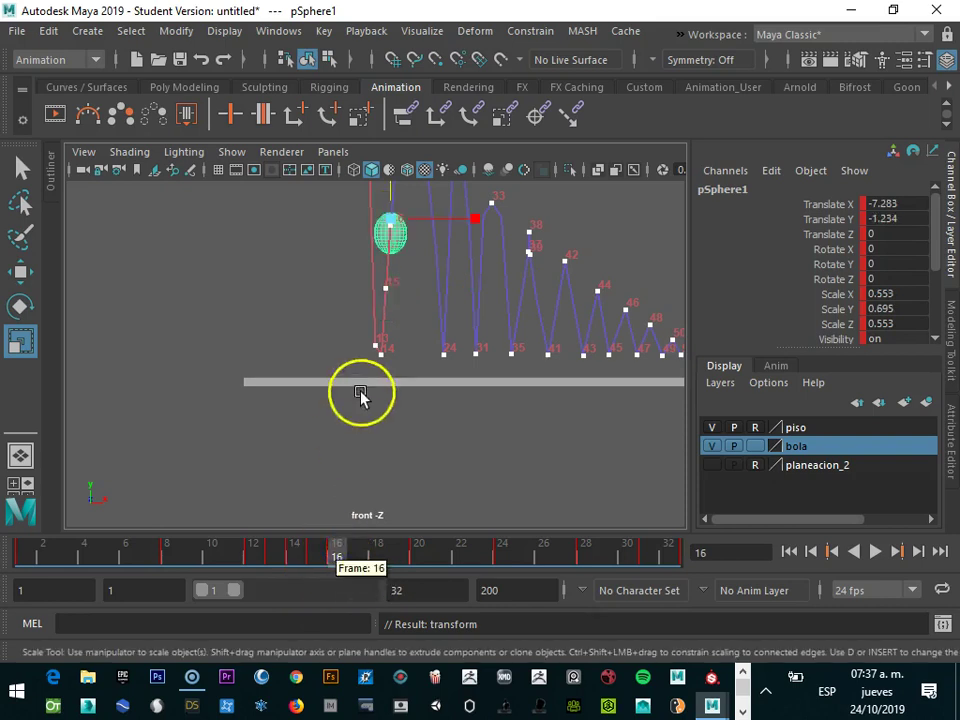
{"action": "mouse_move", "coordinate": [328, 551]}
{"action": "left_mouse_down"}
{"action": "mouse_move", "coordinate": [240, 560]}
{"action": "mouse_move", "coordinate": [317, 563]}
{"action": "mouse_move", "coordinate": [274, 572]}
{"action": "left_mouse_up"}
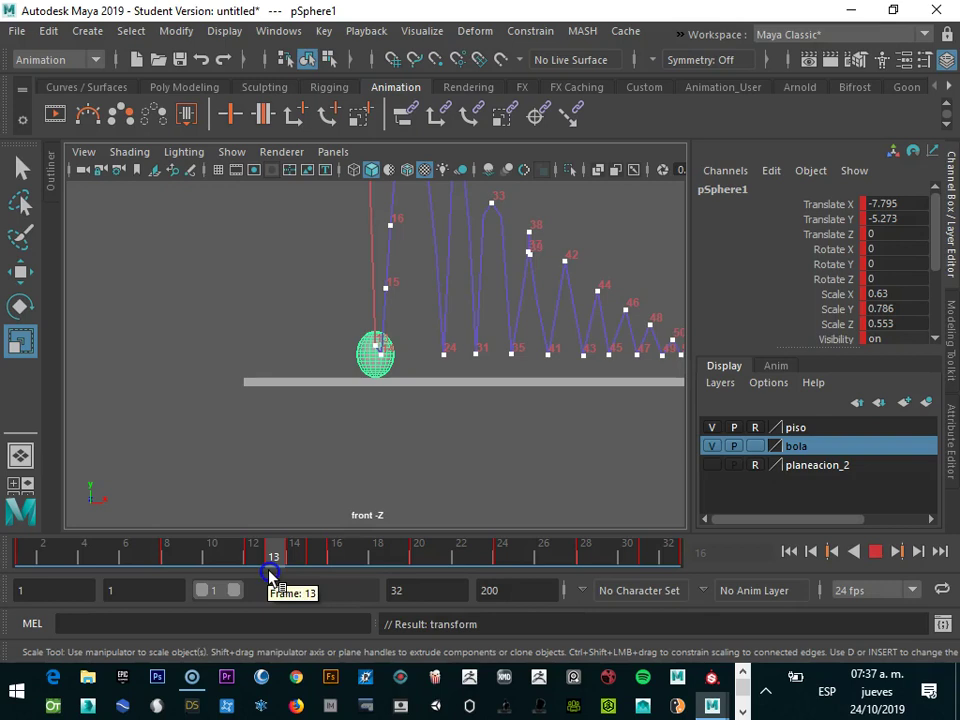
{"action": "scroll", "coordinate": [363, 428], "scroll_direction": "up", "scroll_amount": 4}
{"action": "scroll", "coordinate": [363, 428], "scroll_direction": "up", "scroll_amount": 2}
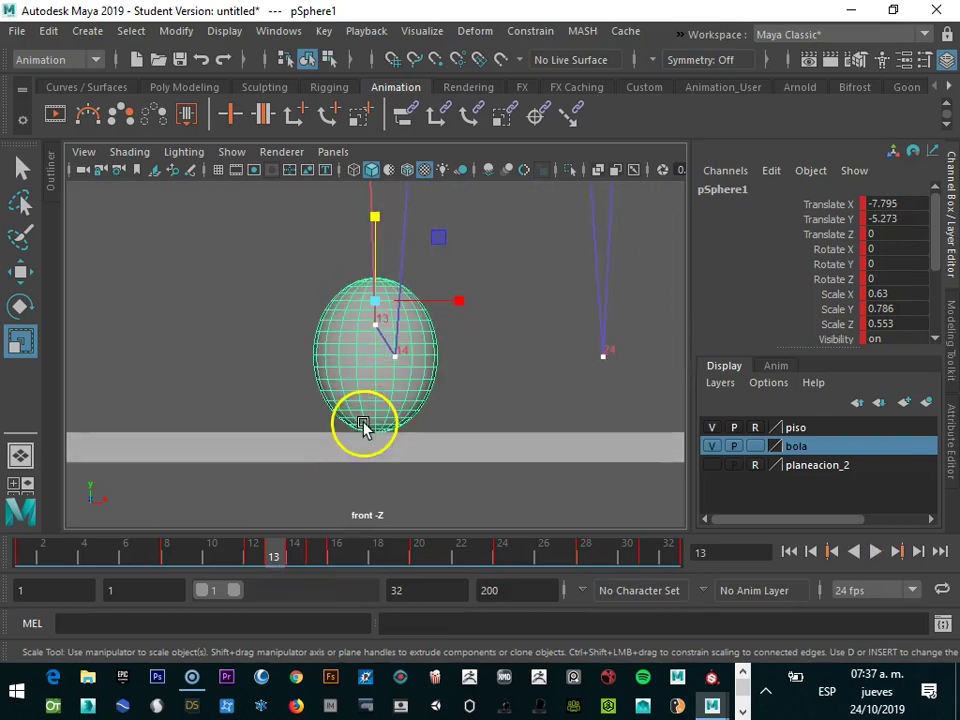
- Shift the squashed ball left to Translate X -7.754 at frame 14 and compare frames 13–15
{"action": "left_click", "coordinate": [293, 552]}
{"action": "left_click_drag", "start_coordinate": [343, 456], "coordinate": [300, 505]}
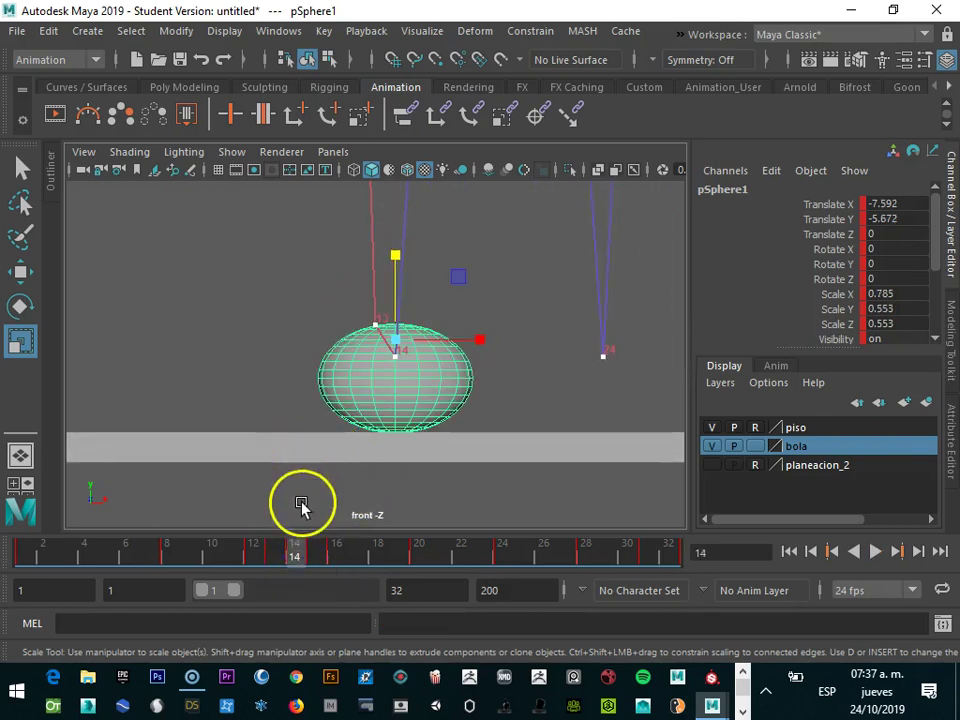
{"action": "key", "text": "w"}
{"action": "left_click_drag", "start_coordinate": [473, 343], "coordinate": [456, 340]}
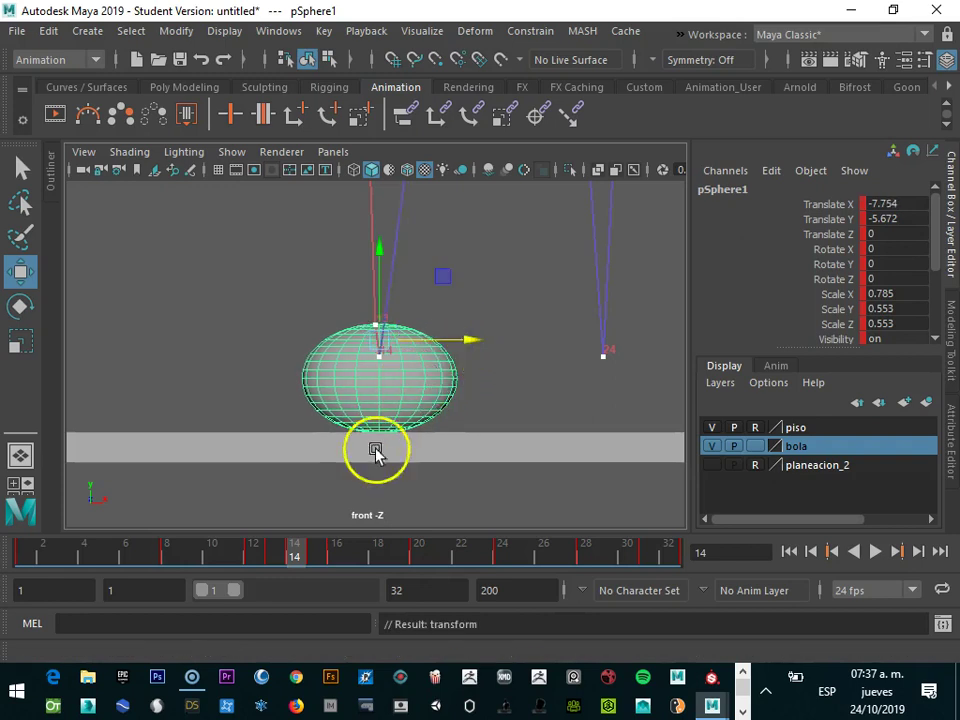
{"action": "left_click", "coordinate": [276, 553]}
{"action": "left_click", "coordinate": [294, 556]}
{"action": "left_click", "coordinate": [280, 556]}
{"action": "left_click", "coordinate": [301, 557]}
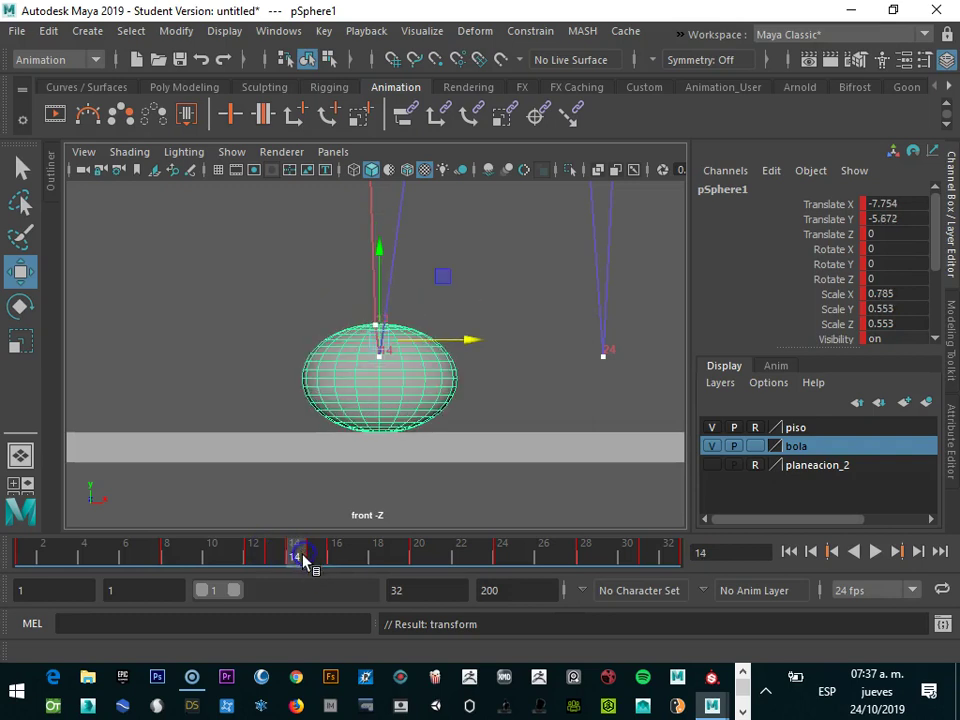
{"action": "left_click", "coordinate": [317, 557]}
{"action": "scroll", "coordinate": [435, 332], "scroll_direction": "down", "scroll_amount": 3}
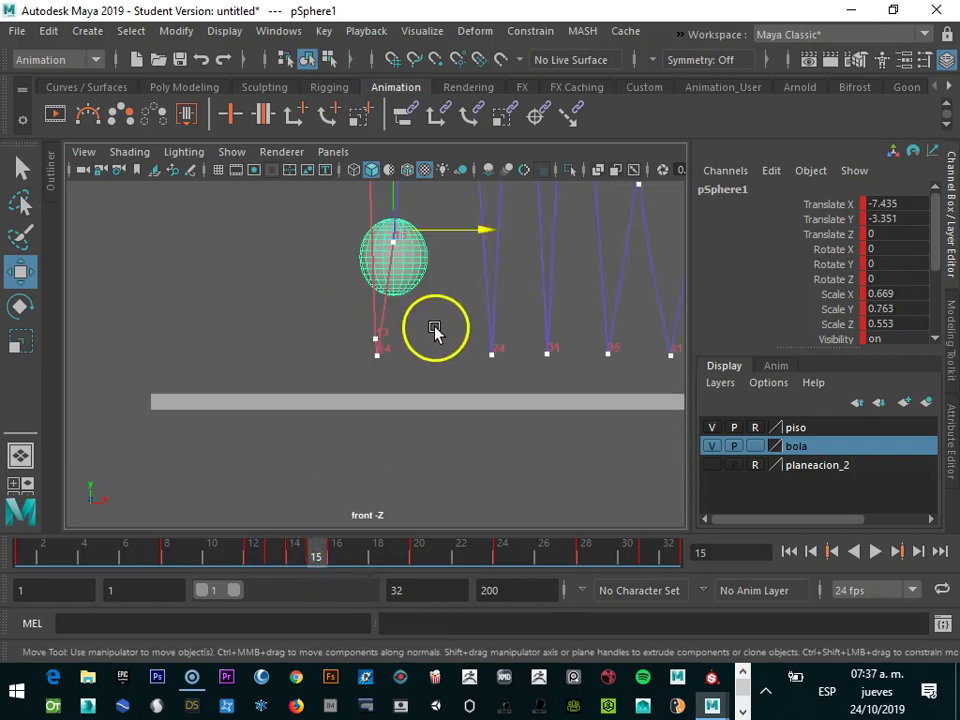
- Tilt the ball slightly around Z at frames 15, 13 and 14 (Rotate Z -3.263), then play through to check
{"action": "key", "text": "e"}
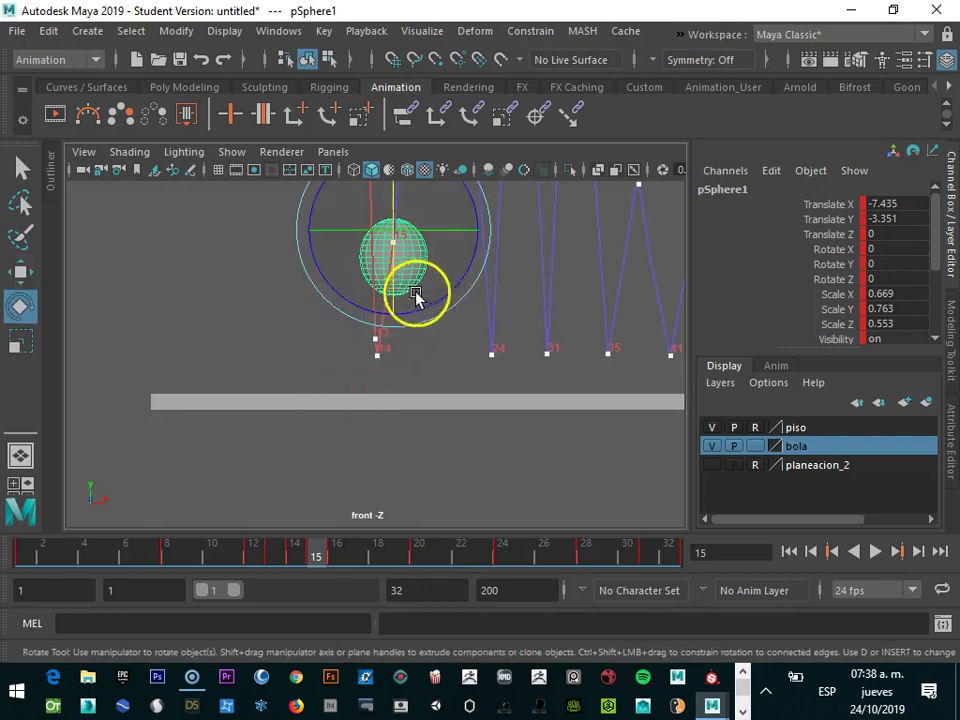
{"action": "left_click_drag", "start_coordinate": [435, 300], "coordinate": [430, 300]}
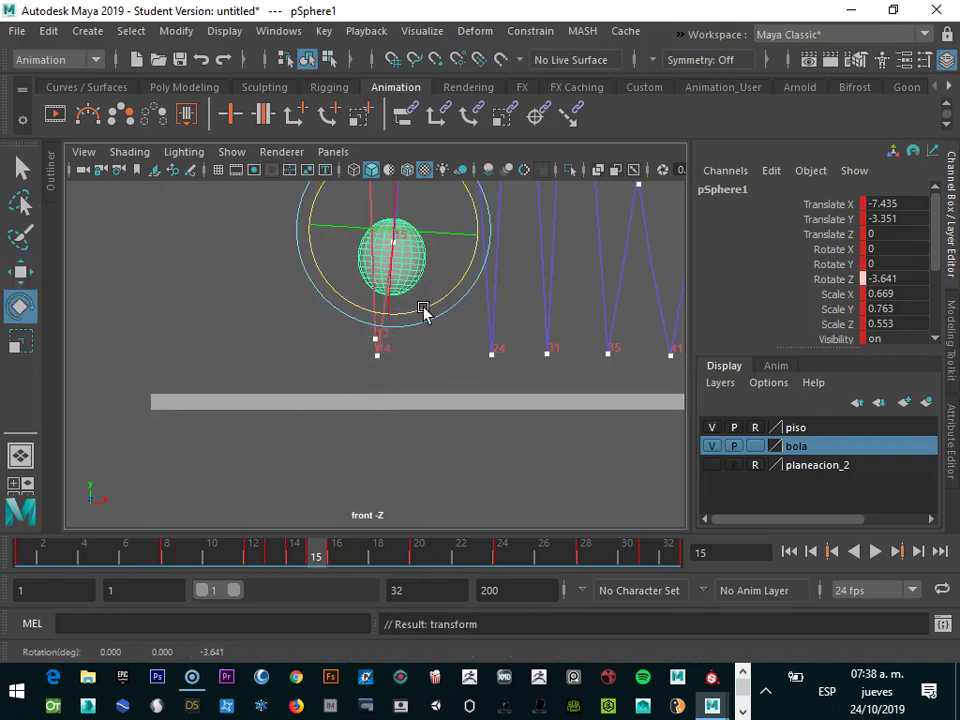
{"action": "left_click_drag", "start_coordinate": [296, 553], "coordinate": [285, 555]}
{"action": "left_click_drag", "start_coordinate": [433, 268], "coordinate": [427, 262]}
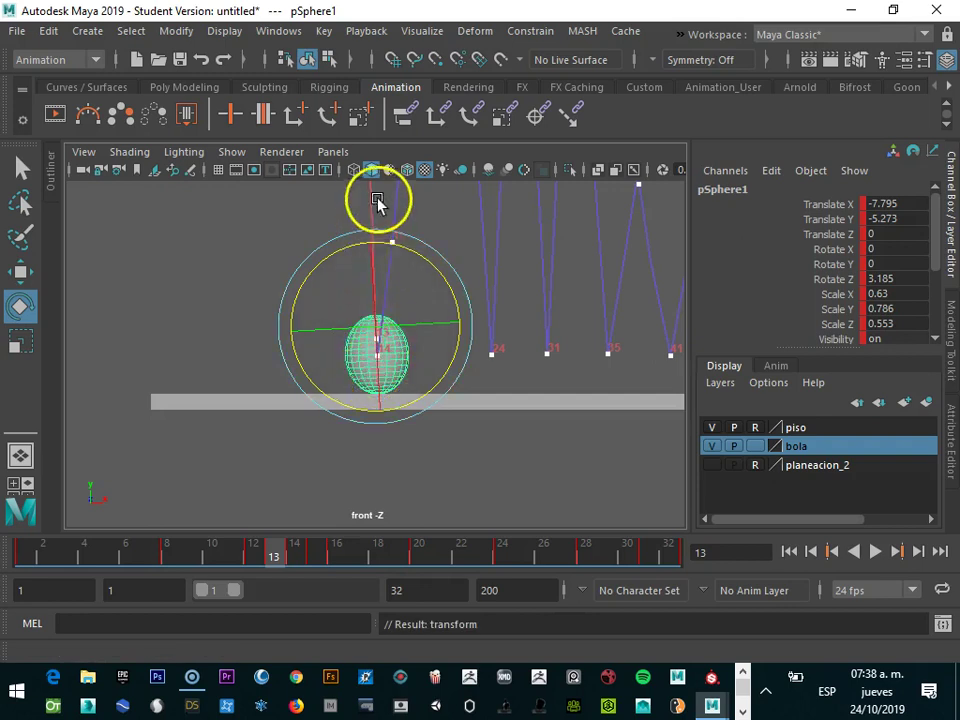
{"action": "left_click", "coordinate": [293, 555]}
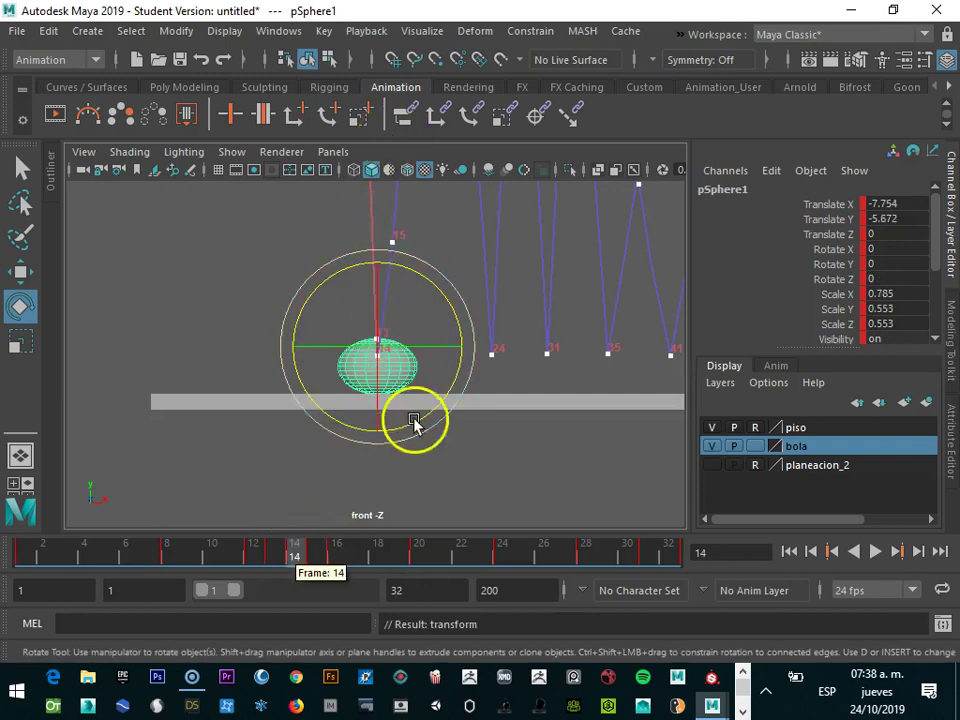
{"action": "left_click_drag", "start_coordinate": [443, 300], "coordinate": [447, 306]}
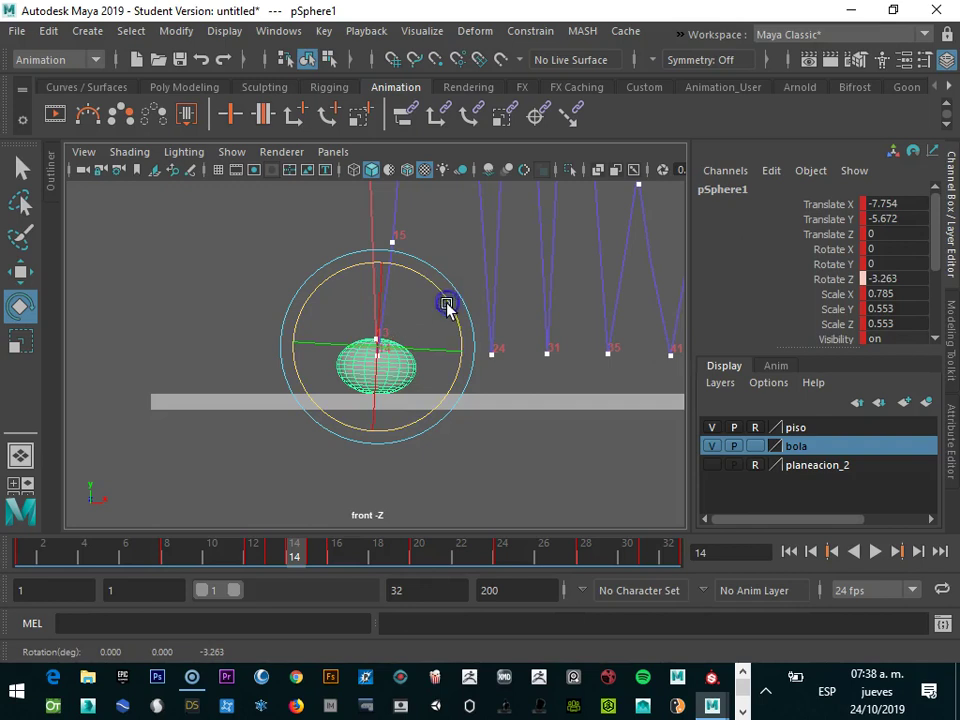
{"action": "mouse_move", "coordinate": [291, 551]}
{"action": "left_mouse_down"}
{"action": "mouse_move", "coordinate": [277, 548]}
{"action": "mouse_move", "coordinate": [317, 549]}
{"action": "mouse_move", "coordinate": [291, 546]}
{"action": "mouse_move", "coordinate": [268, 526]}
{"action": "mouse_move", "coordinate": [446, 527]}
{"action": "mouse_move", "coordinate": [204, 542]}
{"action": "mouse_move", "coordinate": [499, 572]}
{"action": "left_mouse_up"}
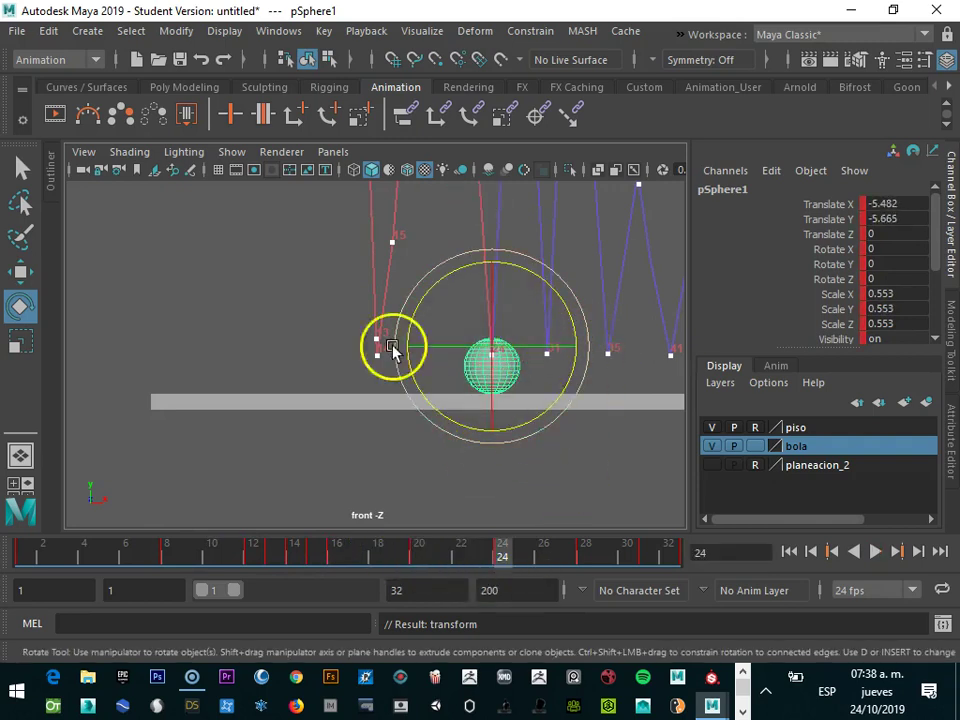
- Turn on the film gate overlay in the front view
{"action": "scroll", "coordinate": [332, 311], "scroll_direction": "down", "scroll_amount": 3}
{"action": "scroll", "coordinate": [332, 311], "scroll_direction": "down", "scroll_amount": 1}
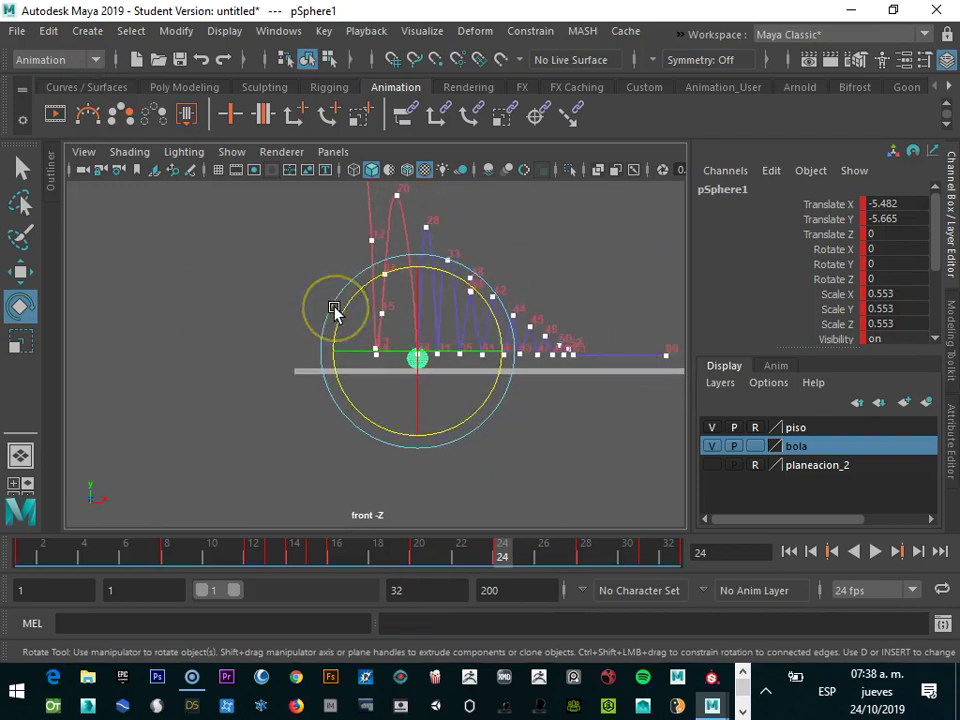
{"action": "scroll", "coordinate": [265, 310], "scroll_direction": "down", "scroll_amount": 1}
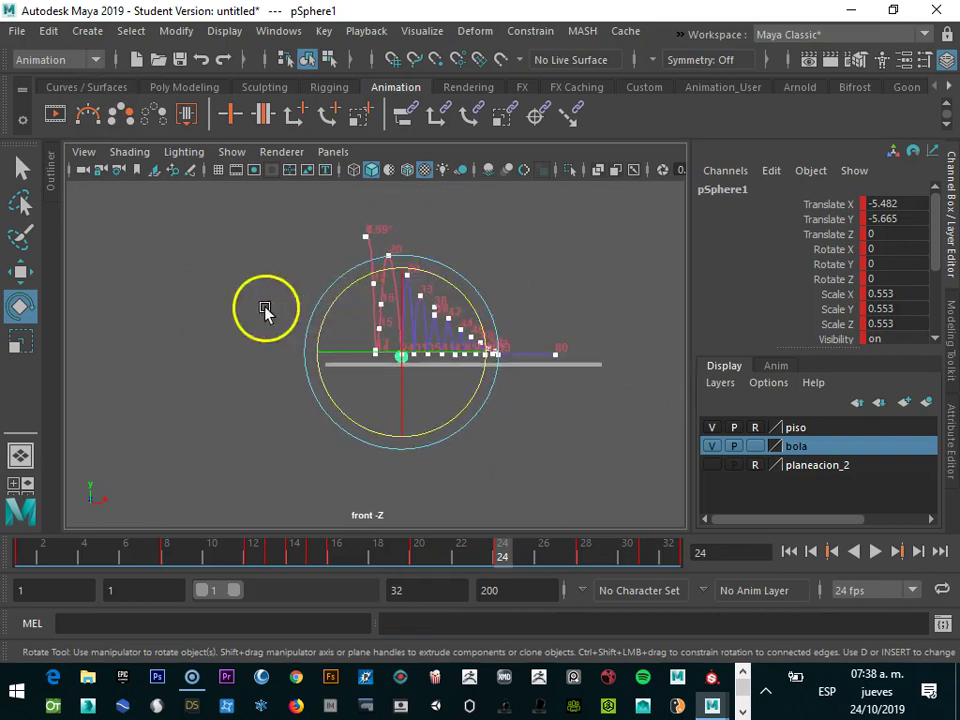
{"action": "left_click", "coordinate": [237, 171]}
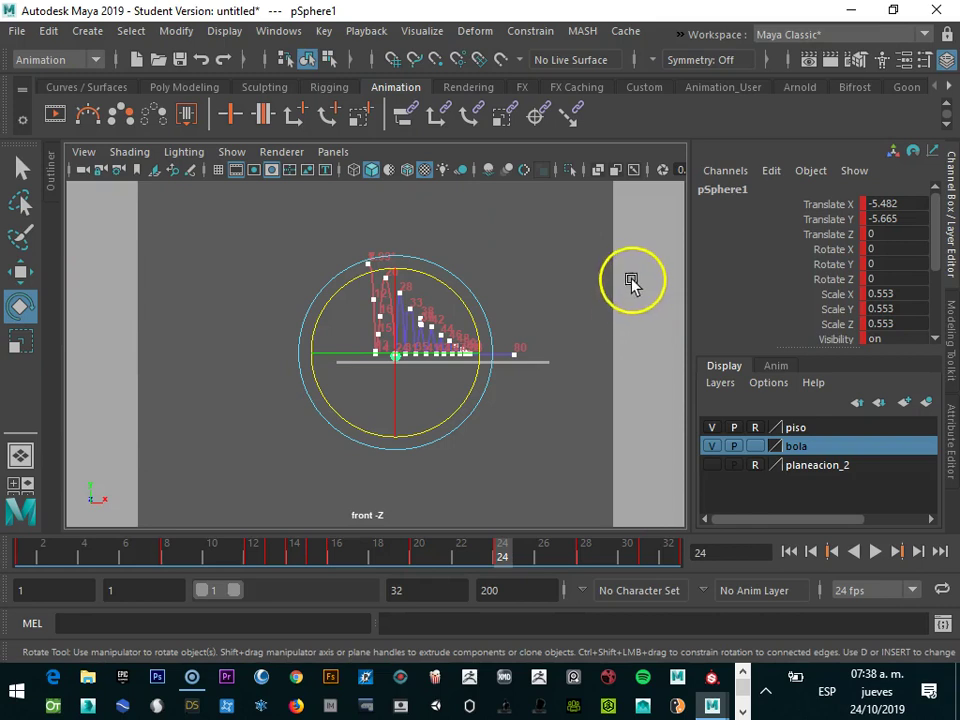
- Pan and zoom the front view around the motion trail, undoing an accidental 46° ball rotation
{"action": "scroll", "coordinate": [496, 368], "scroll_direction": "up", "scroll_amount": 3}
{"action": "scroll", "coordinate": [496, 368], "scroll_direction": "up", "scroll_amount": 1}
{"action": "middle_click_drag", "start_coordinate": [490, 370], "coordinate": [380, 410], "text": "alt"}
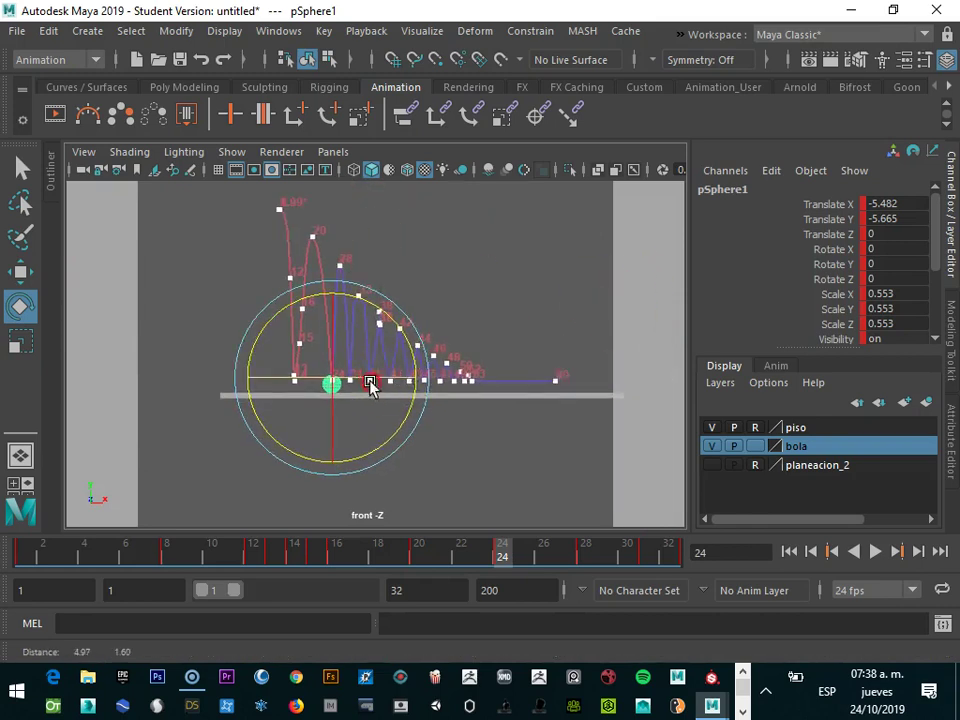
{"action": "mouse_move", "coordinate": [541, 346]}
{"action": "middle_mouse_down", "text": "alt"}
{"action": "mouse_move", "coordinate": [456, 349]}
{"action": "mouse_move", "coordinate": [442, 366]}
{"action": "middle_mouse_up", "text": "alt"}
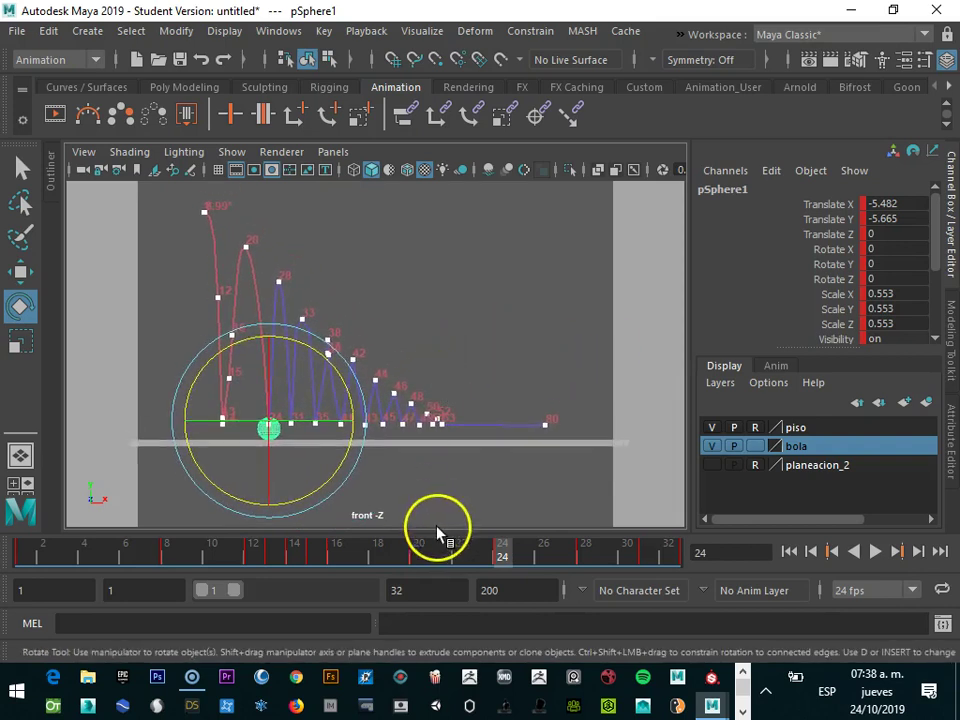
{"action": "scroll", "coordinate": [510, 297], "scroll_direction": "down", "scroll_amount": 1}
{"action": "mouse_move", "coordinate": [541, 295]}
{"action": "right_mouse_down", "text": "alt"}
{"action": "mouse_move", "coordinate": [460, 285]}
{"action": "mouse_move", "coordinate": [495, 219]}
{"action": "mouse_move", "coordinate": [347, 321]}
{"action": "mouse_move", "coordinate": [250, 425]}
{"action": "right_mouse_up", "text": "alt"}
{"action": "left_click_drag", "start_coordinate": [430, 332], "coordinate": [313, 330]}
{"action": "key", "text": "ctrl+z"}
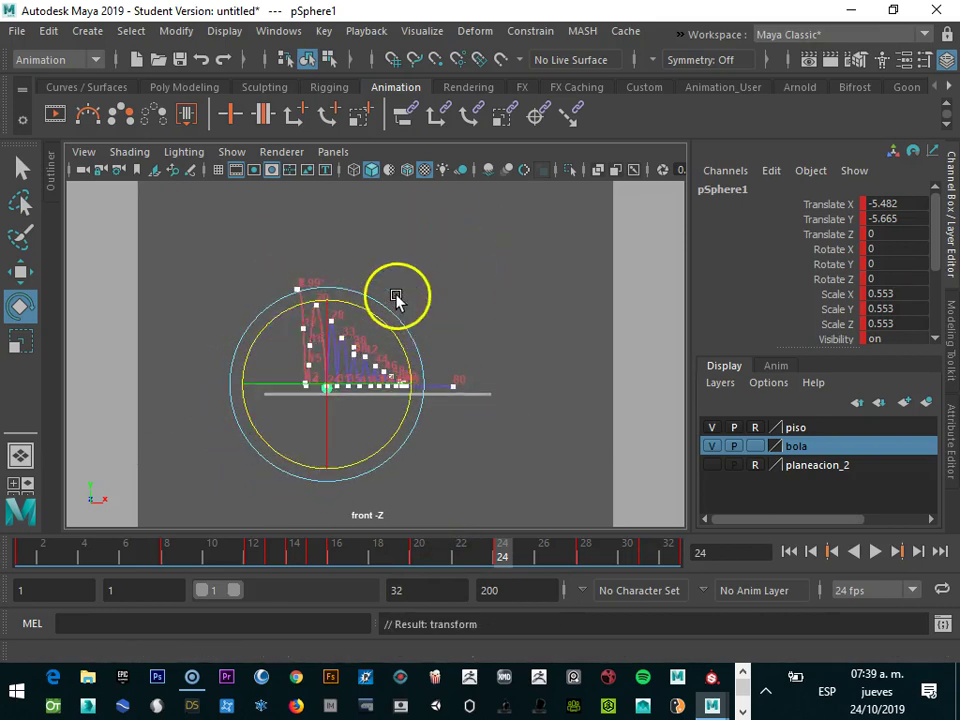
- Centre the bounce trail in the front view and run a quick playblast preview
{"action": "mouse_move", "coordinate": [452, 281]}
{"action": "middle_mouse_down", "text": "alt"}
{"action": "mouse_move", "coordinate": [316, 276]}
{"action": "mouse_move", "coordinate": [568, 274]}
{"action": "mouse_move", "coordinate": [493, 276]}
{"action": "middle_mouse_up", "text": "alt"}
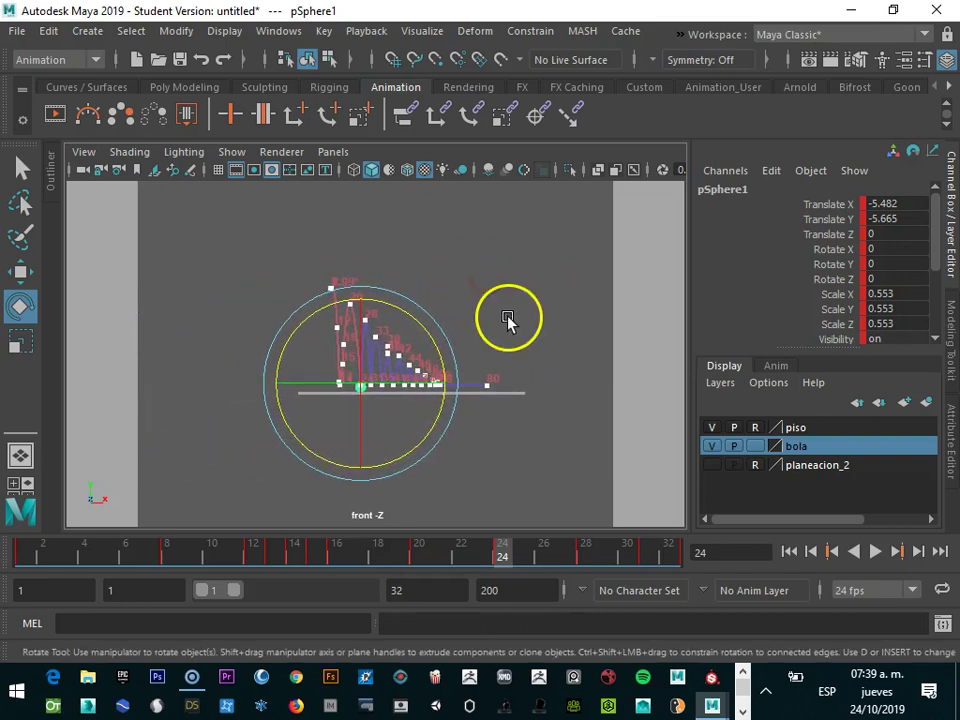
{"action": "scroll", "coordinate": [507, 318], "scroll_direction": "up", "scroll_amount": 3}
{"action": "scroll", "coordinate": [507, 318], "scroll_direction": "up", "scroll_amount": 2}
{"action": "mouse_move", "coordinate": [508, 320]}
{"action": "middle_mouse_down", "text": "alt"}
{"action": "mouse_move", "coordinate": [437, 326]}
{"action": "mouse_move", "coordinate": [424, 318]}
{"action": "middle_mouse_up", "text": "alt"}
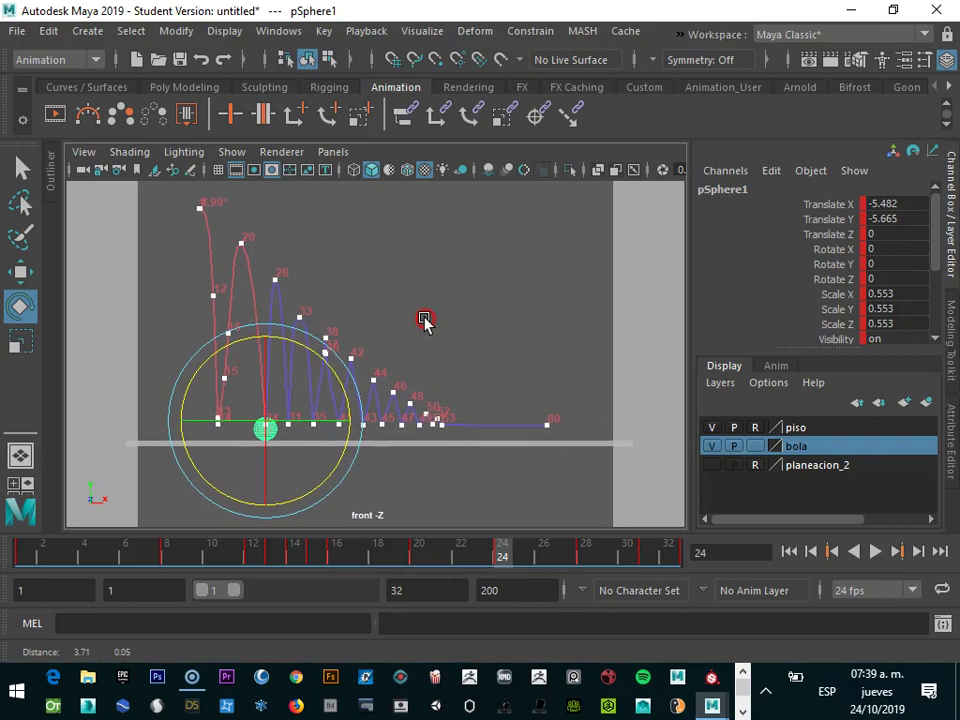
{"action": "scroll", "coordinate": [529, 334], "scroll_direction": "down", "scroll_amount": 2}
{"action": "scroll", "coordinate": [529, 334], "scroll_direction": "up", "scroll_amount": 1}
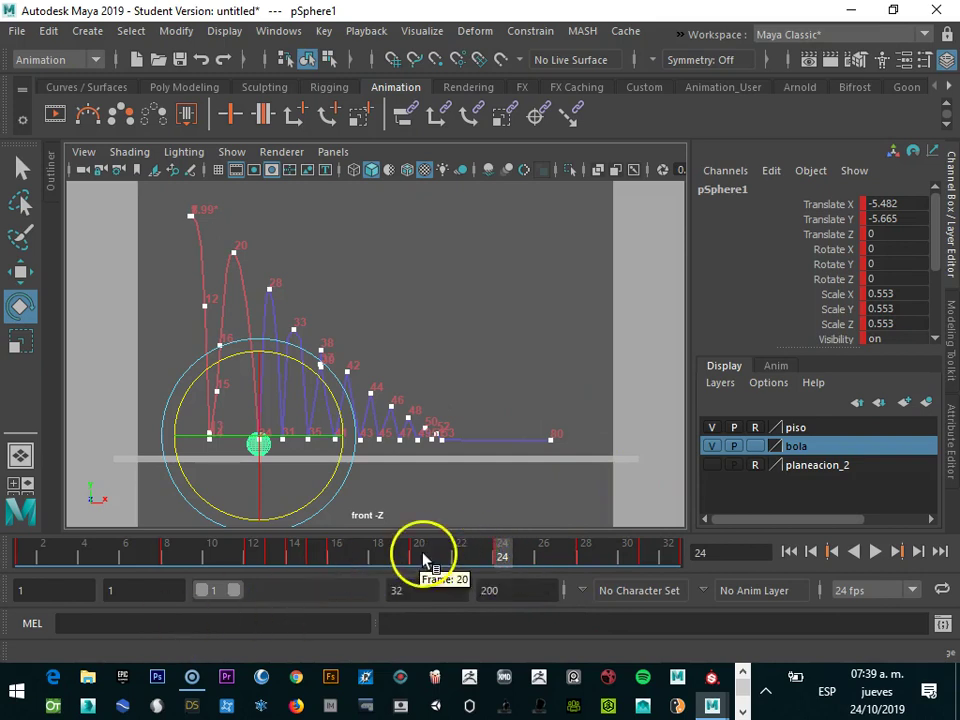
{"action": "right_click_drag", "start_coordinate": [424, 563], "coordinate": [426, 549]}
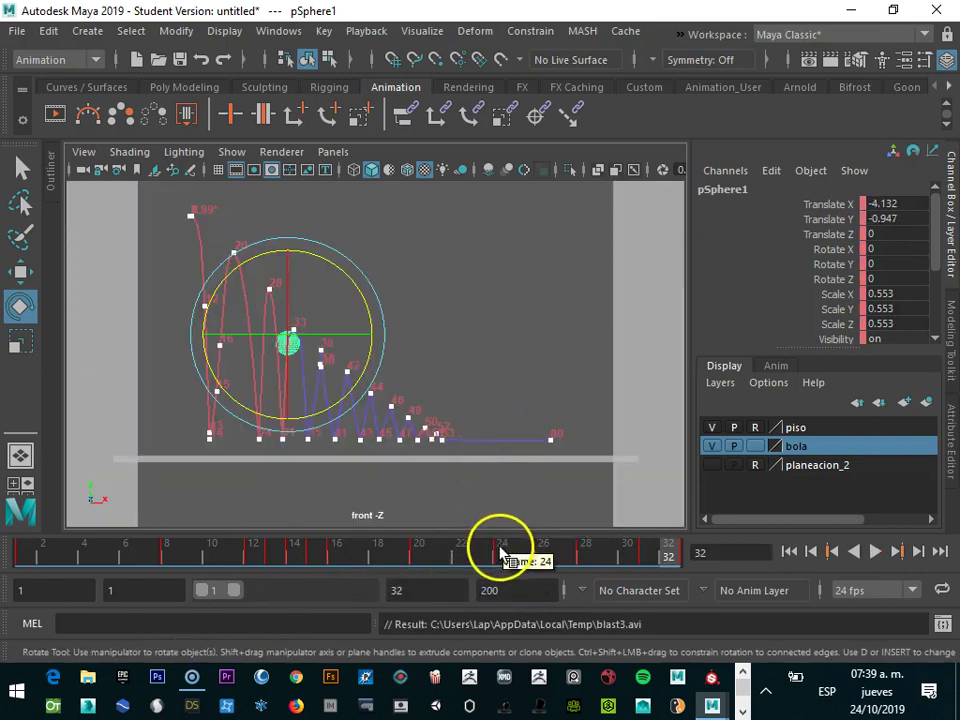
- Scrub through the blast3 playblast preview in the player
{"action": "right_click", "coordinate": [465, 554]}
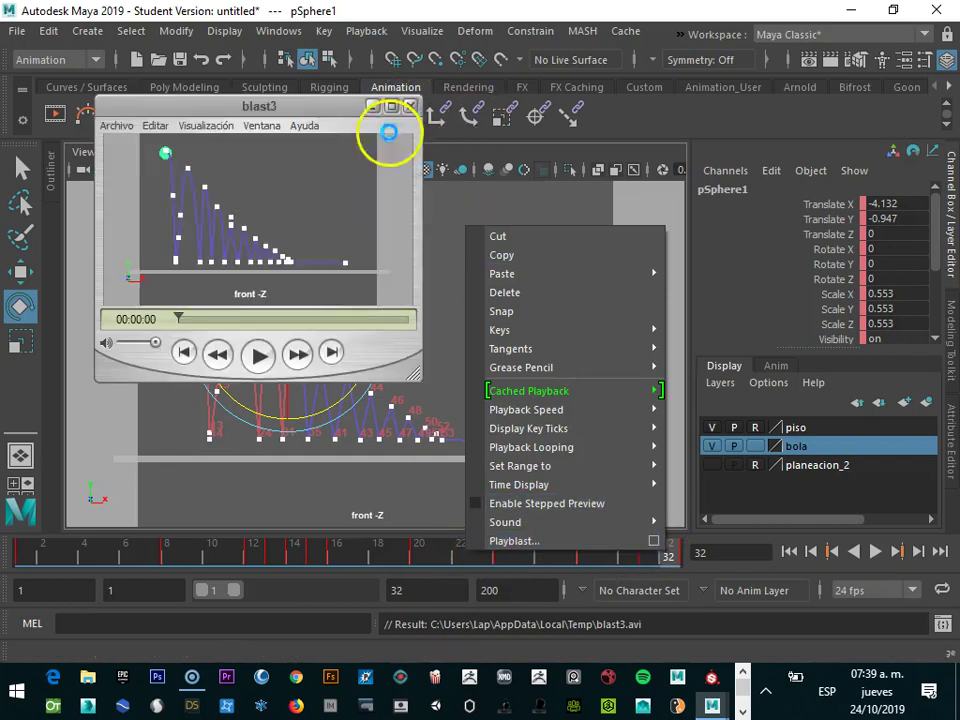
{"action": "left_click", "coordinate": [210, 320]}
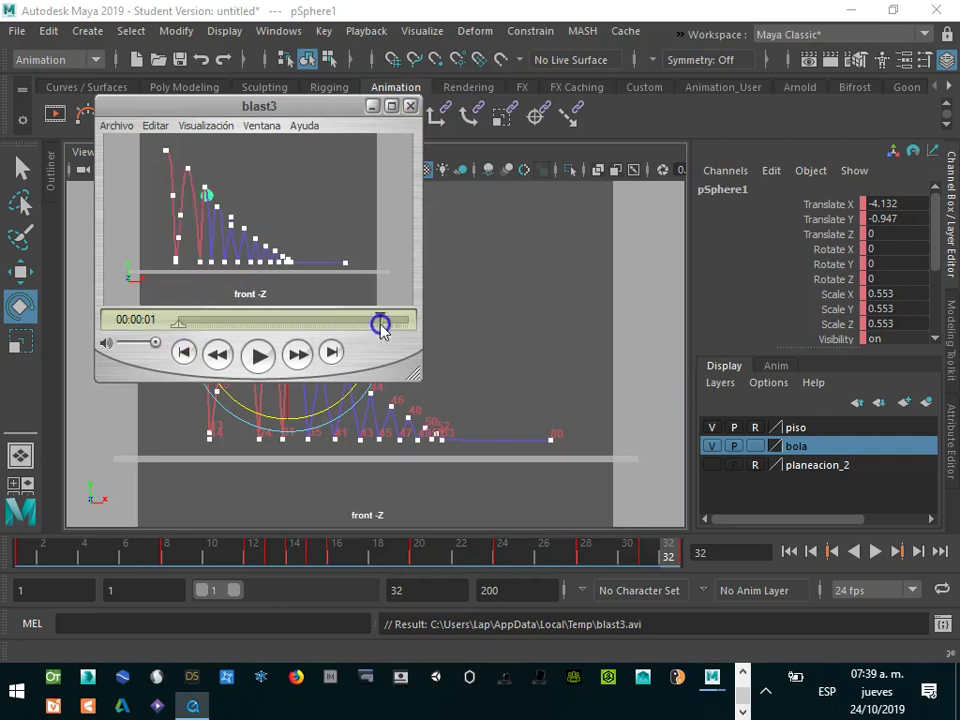
{"action": "mouse_move", "coordinate": [276, 327]}
{"action": "left_mouse_down"}
{"action": "mouse_move", "coordinate": [396, 317]}
{"action": "mouse_move", "coordinate": [133, 326]}
{"action": "mouse_move", "coordinate": [452, 326]}
{"action": "left_mouse_up"}
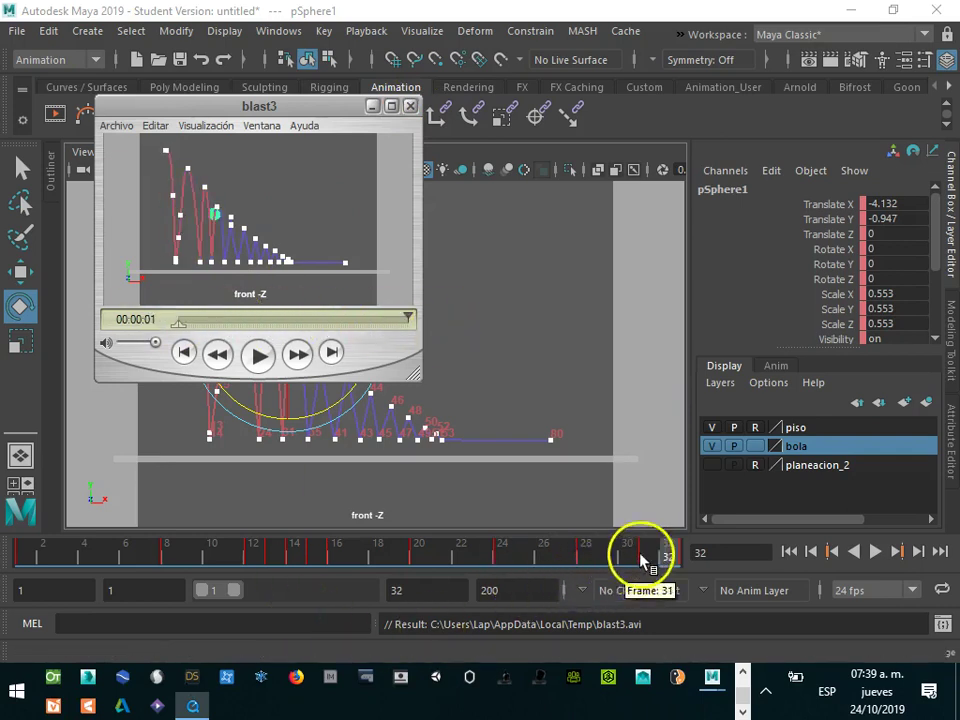
- Change the playback end time to frame 100
{"action": "double_click", "coordinate": [400, 592]}
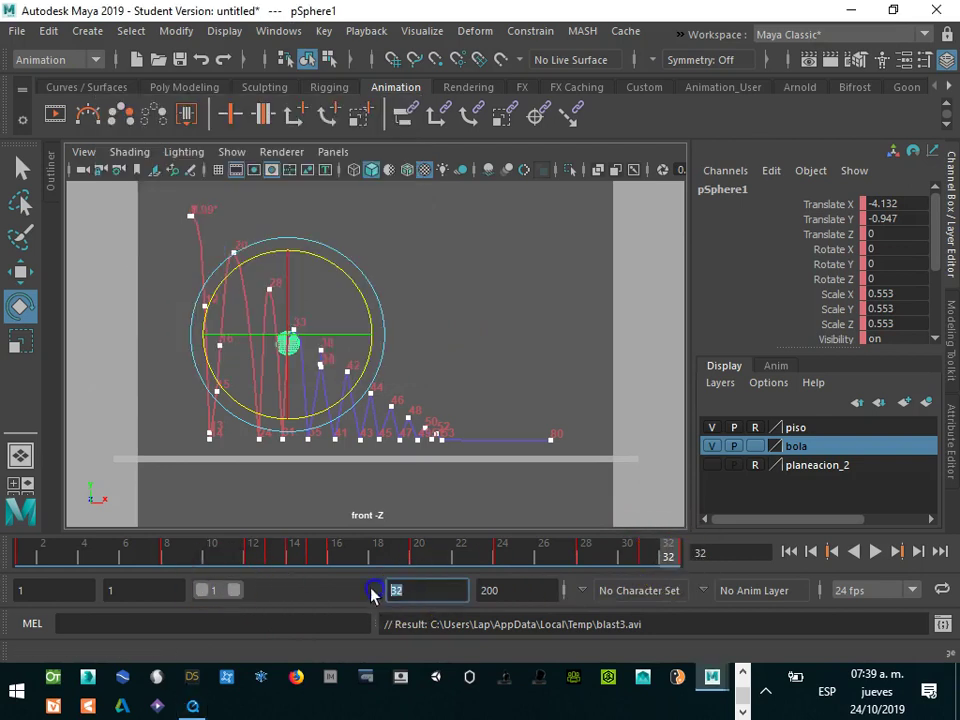
{"action": "type", "text": "100"}
{"action": "key", "text": "Return"}
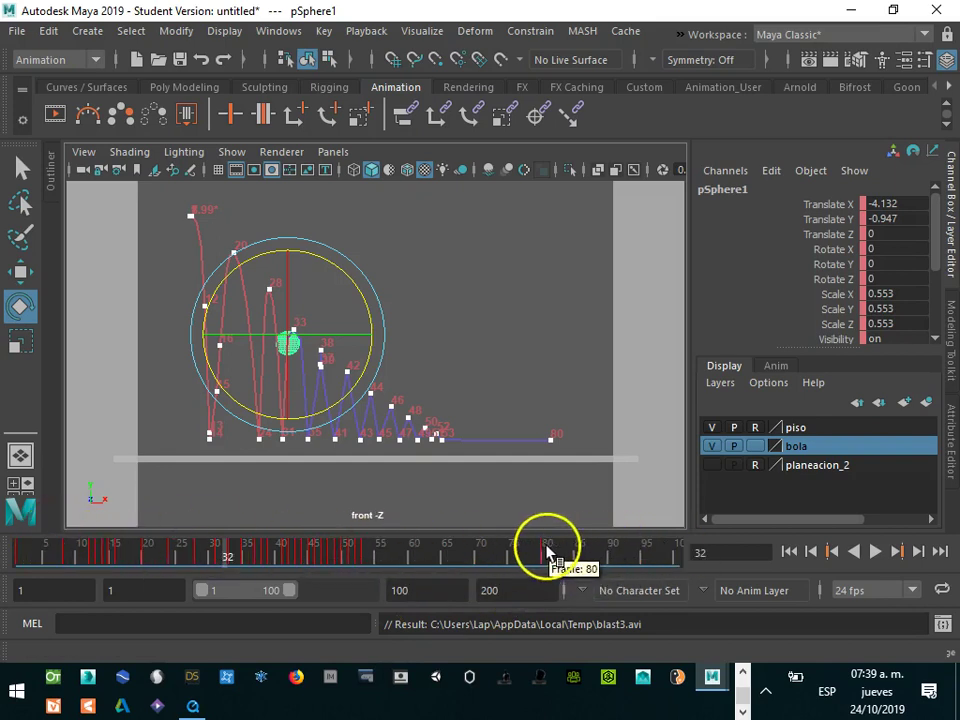
- In Playblast Options, set format to qt, encoding to H.264 and quality to 100
{"action": "right_click", "coordinate": [470, 555]}
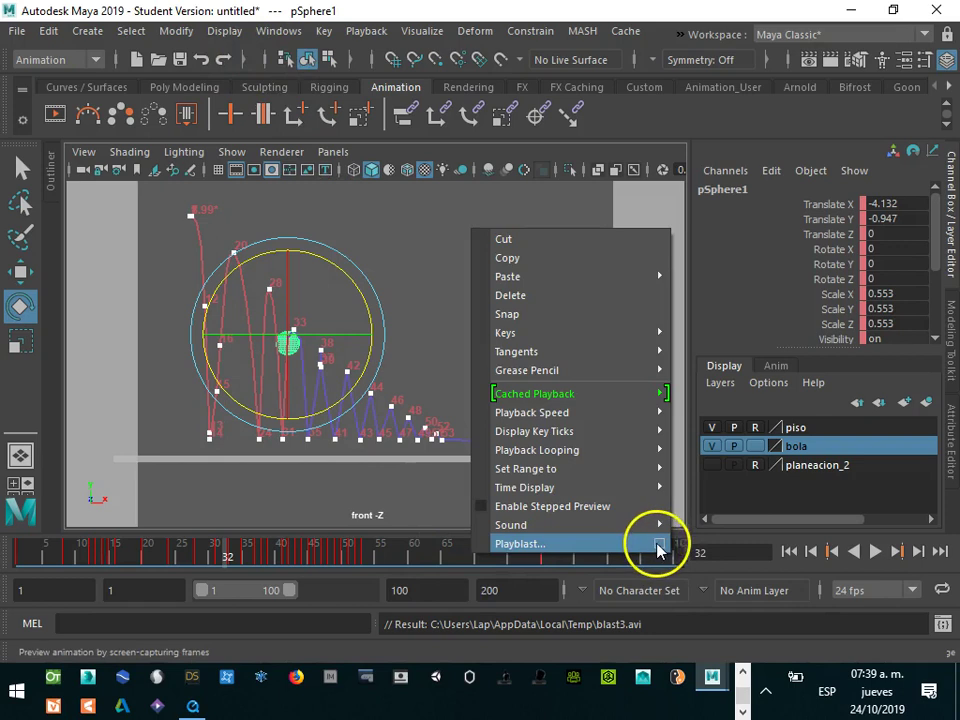
{"action": "left_click", "coordinate": [658, 543]}
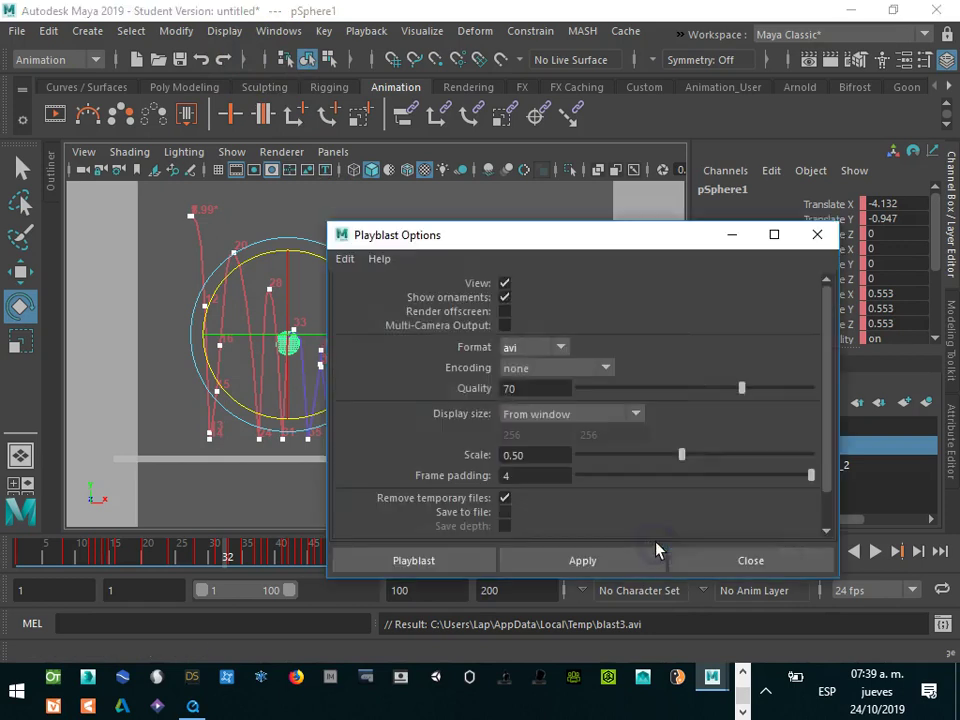
{"action": "left_click", "coordinate": [525, 348]}
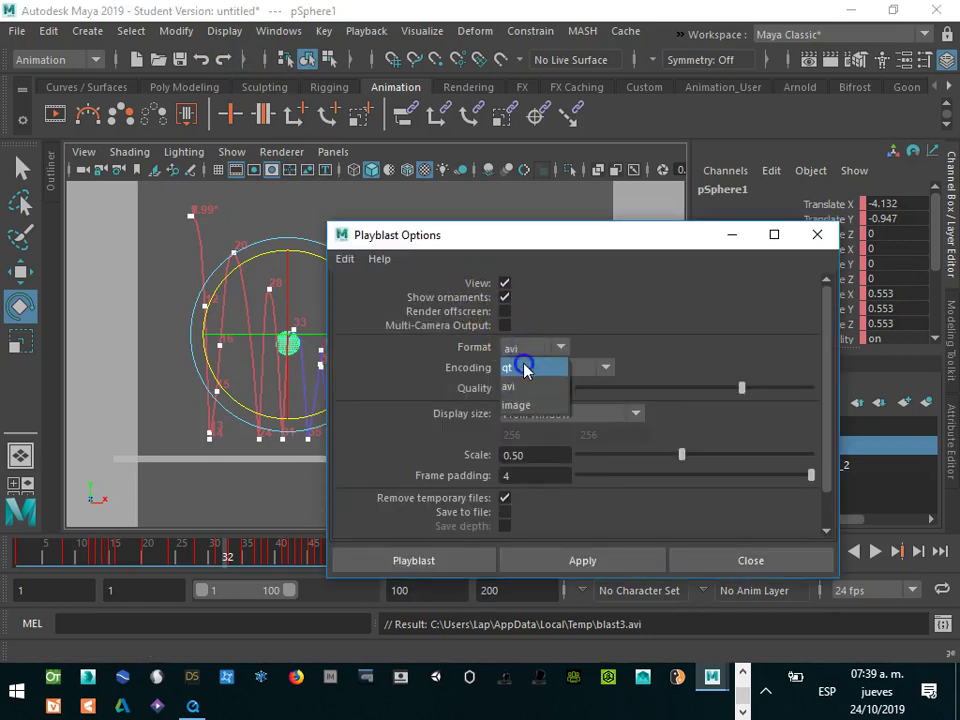
{"action": "left_click", "coordinate": [525, 368]}
{"action": "left_click", "coordinate": [527, 369]}
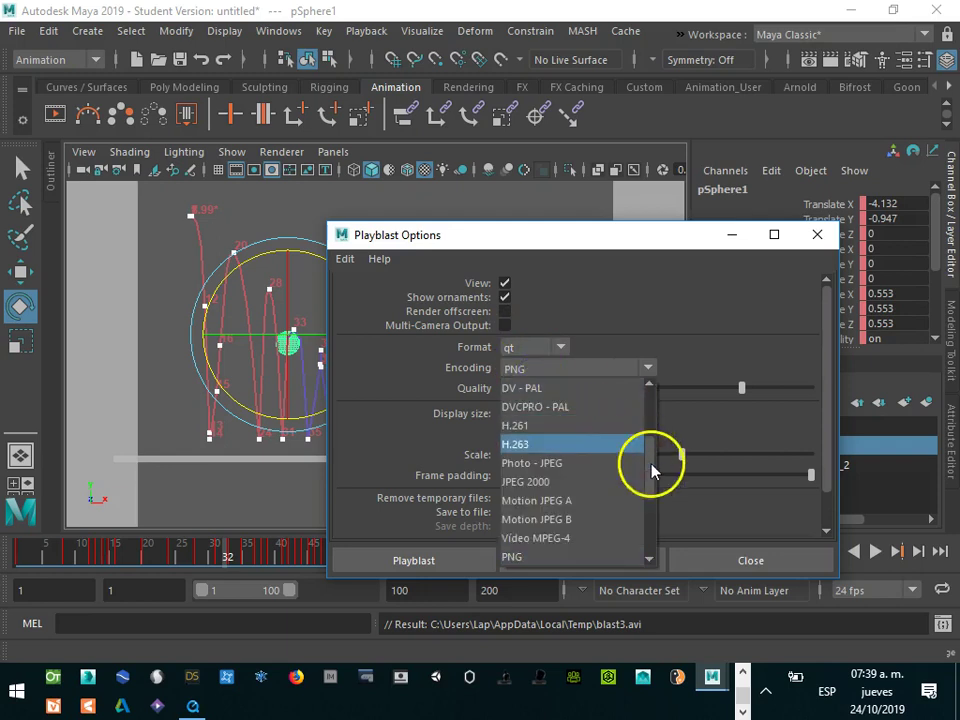
{"action": "left_click_drag", "start_coordinate": [653, 461], "coordinate": [653, 439]}
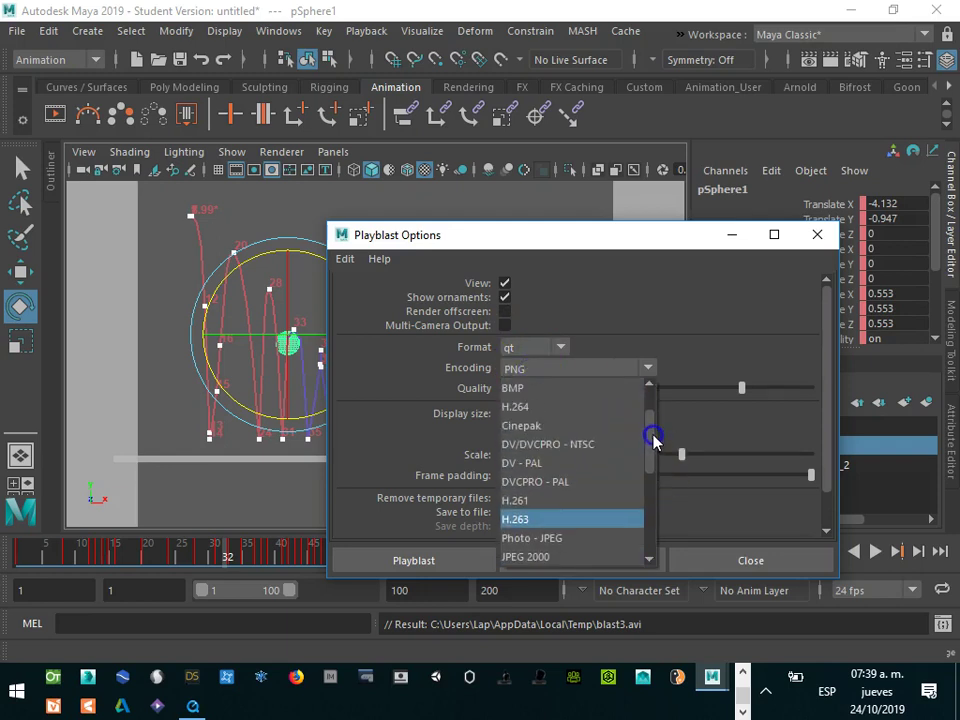
{"action": "left_click", "coordinate": [568, 430]}
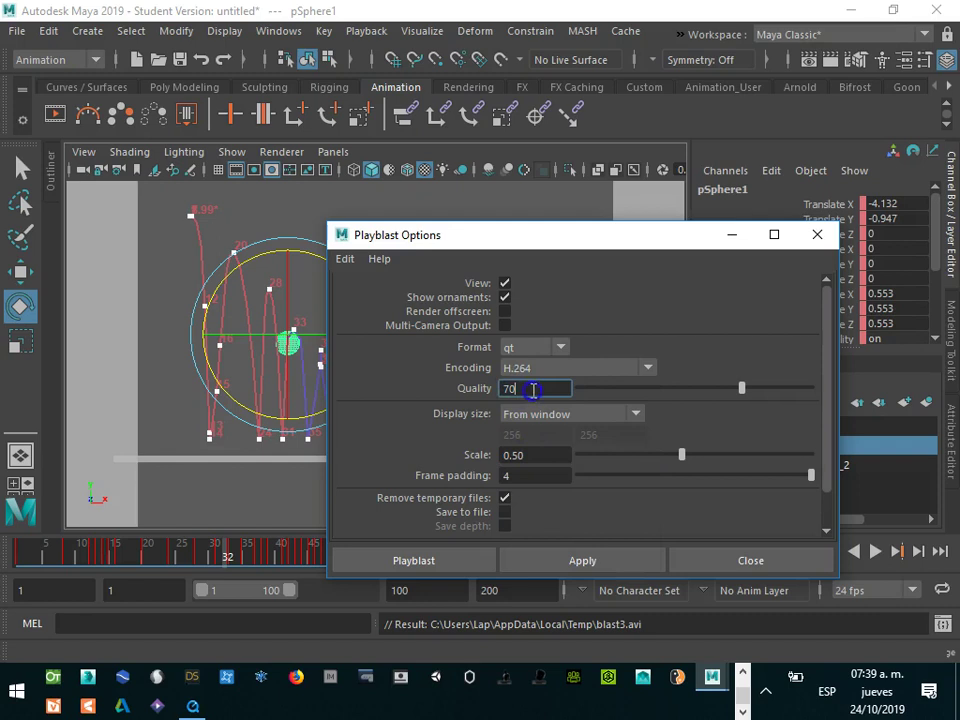
{"action": "type", "text": "00"}
- Set a custom 960×540 display size at scale 1 and enable Save to file
{"action": "left_click", "coordinate": [579, 414]}
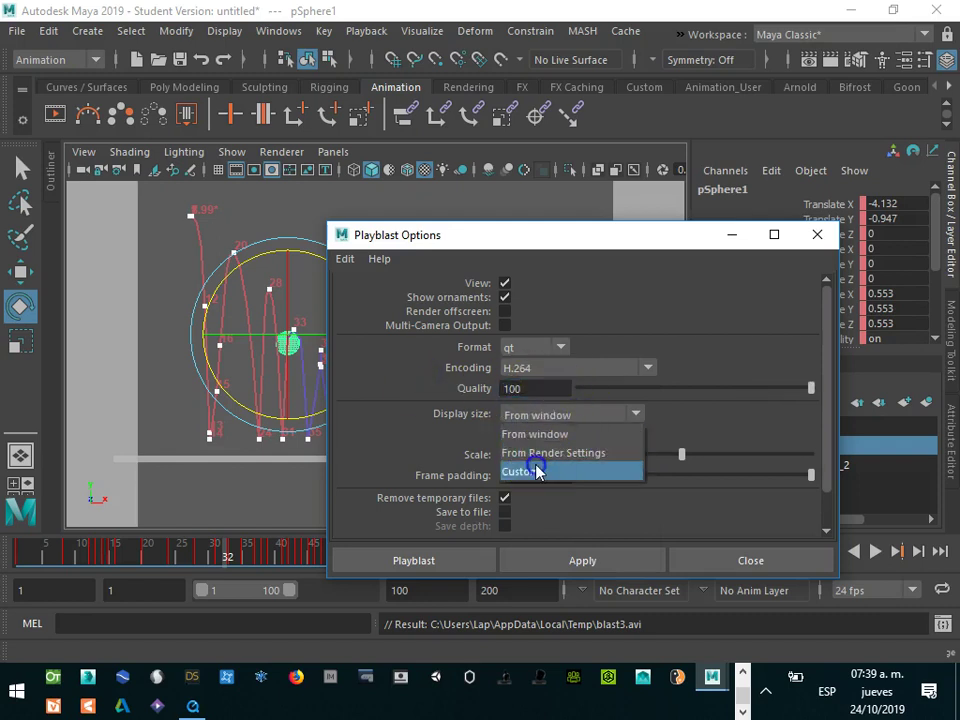
{"action": "left_click", "coordinate": [538, 472]}
{"action": "type", "text": "960"}
{"action": "left_click", "coordinate": [588, 433]}
{"action": "type", "text": "540"}
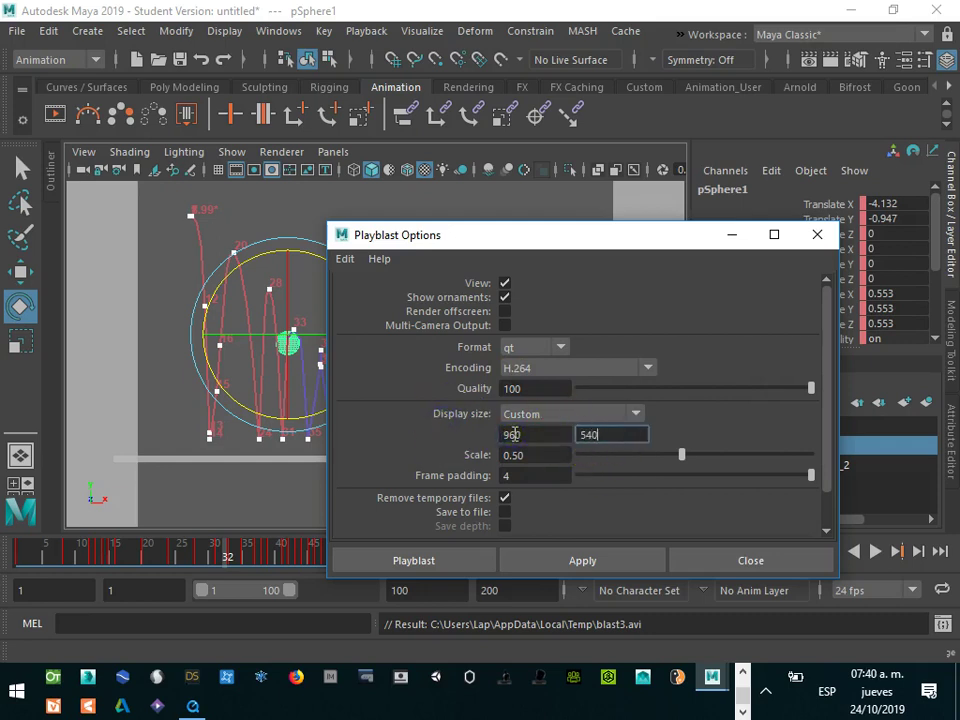
{"action": "left_click_drag", "start_coordinate": [536, 455], "coordinate": [480, 455]}
{"action": "type", "text": "1"}
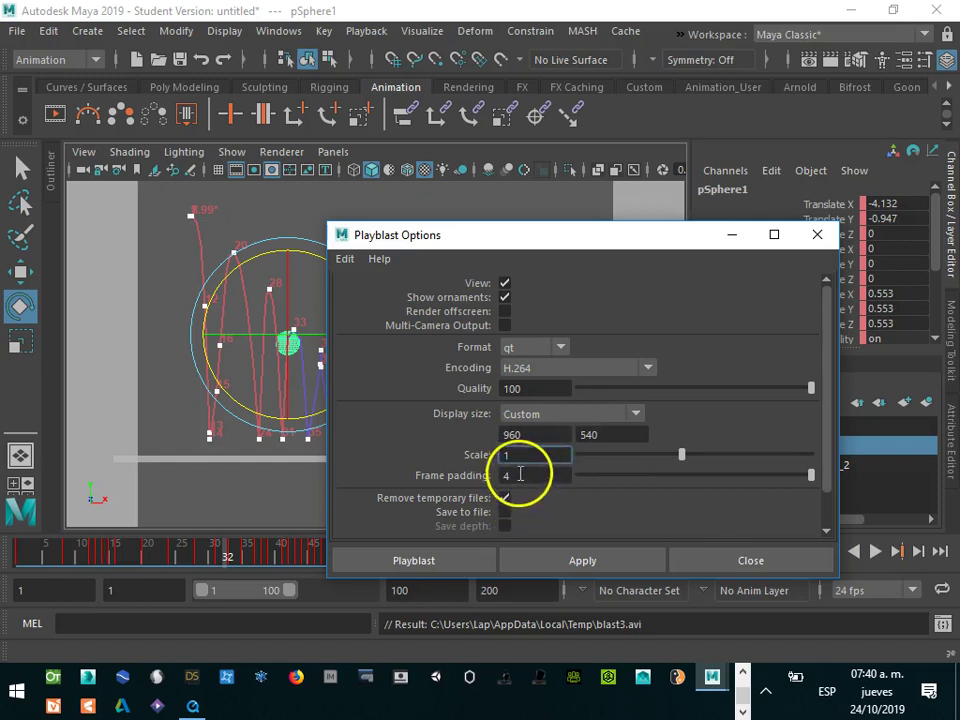
{"action": "left_click_drag", "start_coordinate": [827, 439], "coordinate": [818, 475]}
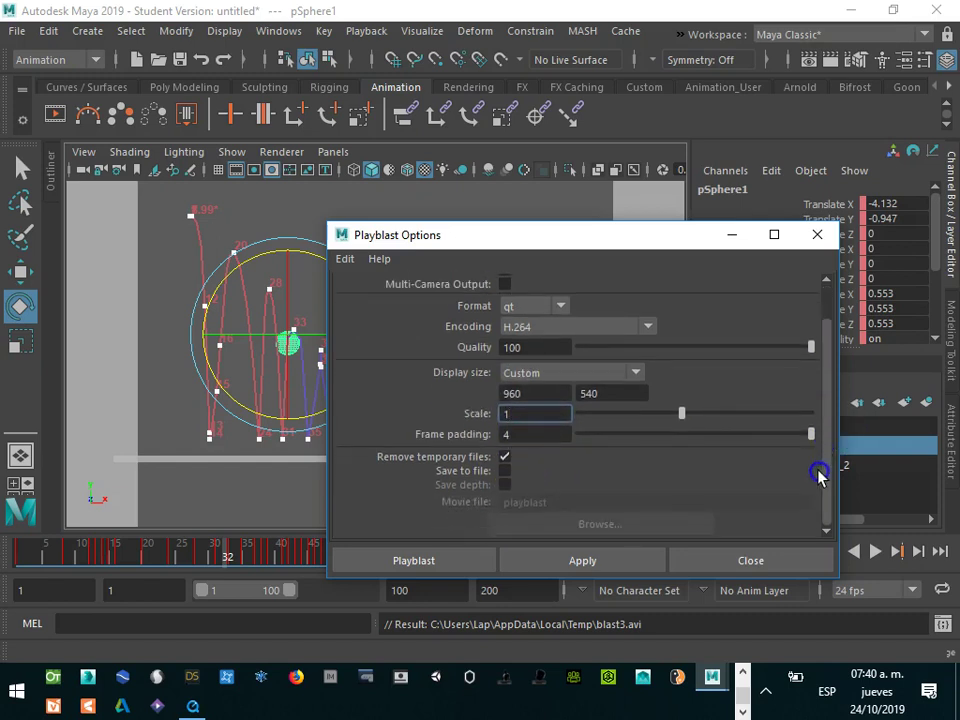
{"action": "mouse_move", "coordinate": [824, 456]}
{"action": "left_mouse_down"}
{"action": "mouse_move", "coordinate": [827, 418]}
{"action": "mouse_move", "coordinate": [818, 445]}
{"action": "left_mouse_up"}
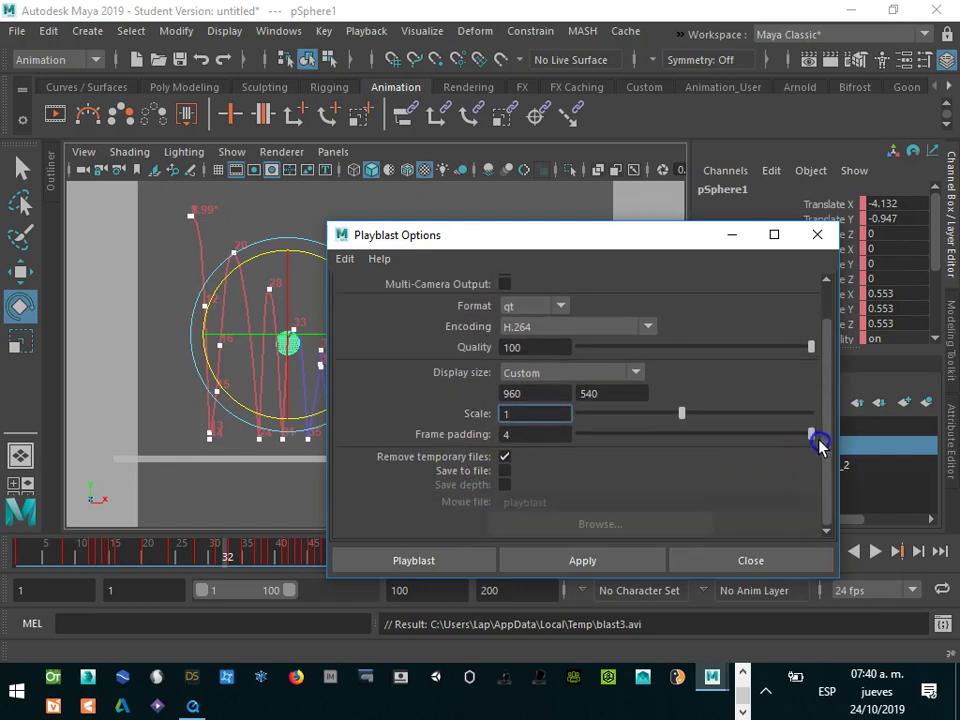
{"action": "left_click", "coordinate": [504, 471]}
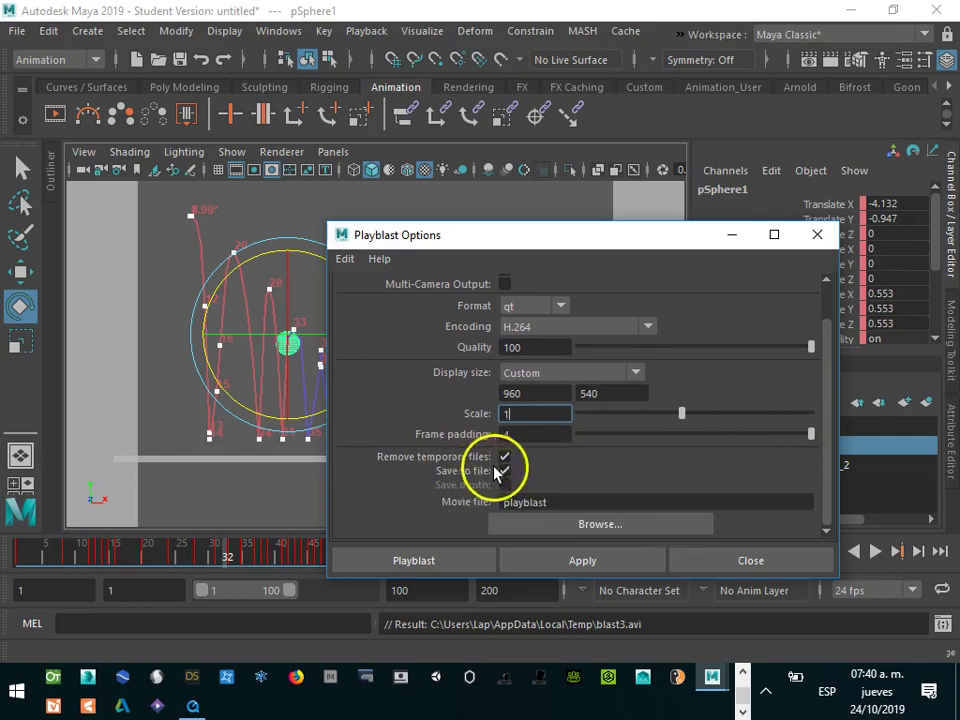
- Browse to the Desktop and set the playblast movie file name to a_n_rebote3d
{"action": "left_click", "coordinate": [604, 527]}
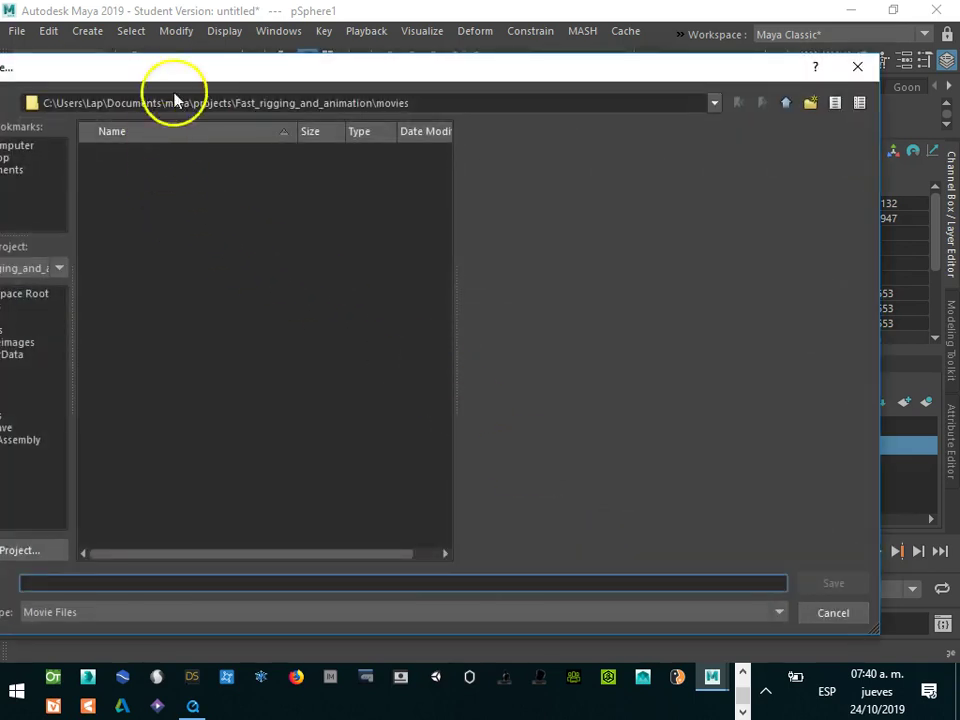
{"action": "left_click_drag", "start_coordinate": [234, 67], "coordinate": [402, 73]}
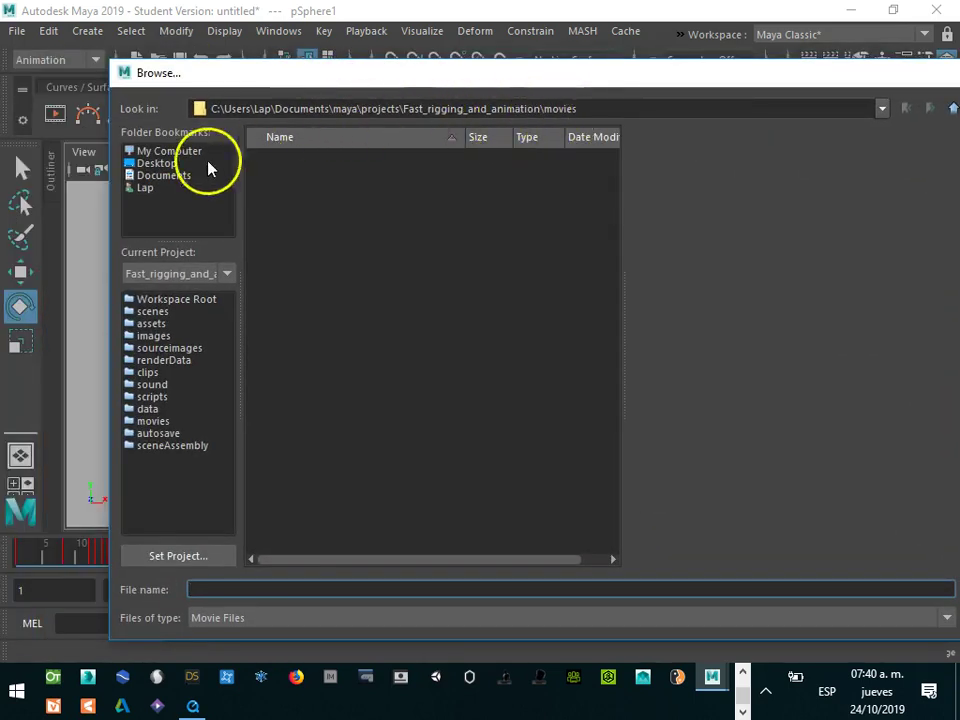
{"action": "left_click_drag", "start_coordinate": [278, 108], "coordinate": [328, 112]}
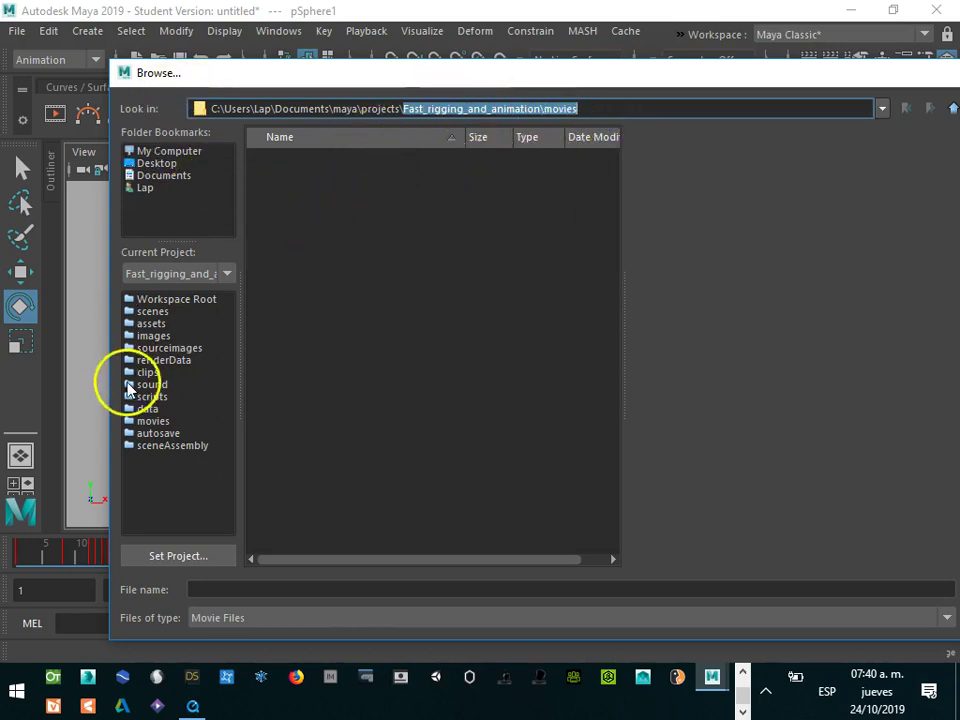
{"action": "left_click", "coordinate": [155, 163]}
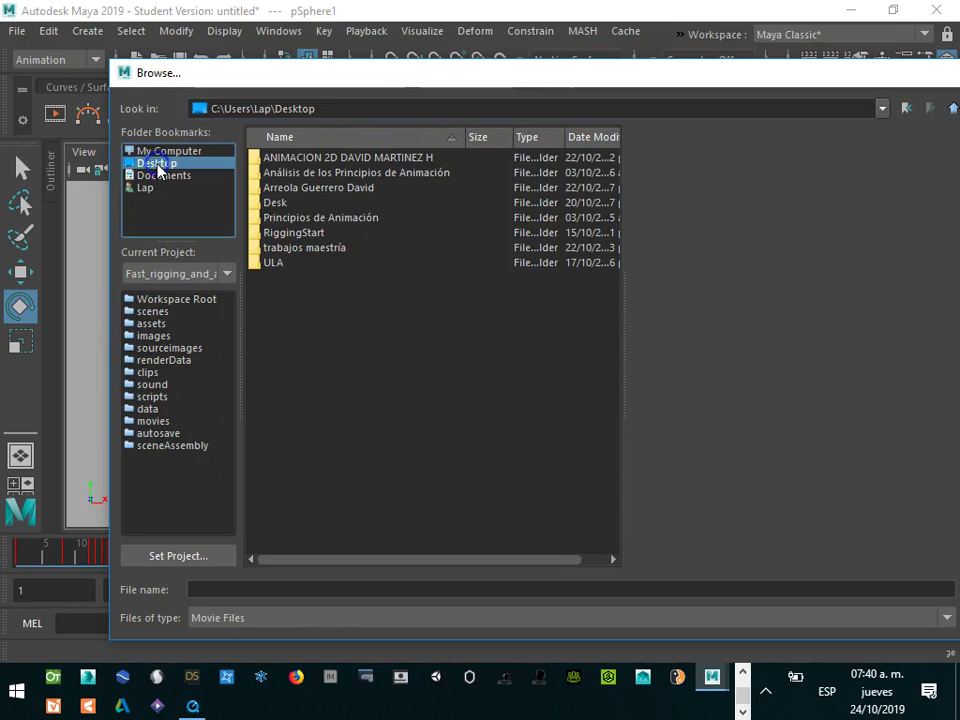
{"action": "left_click", "coordinate": [252, 592]}
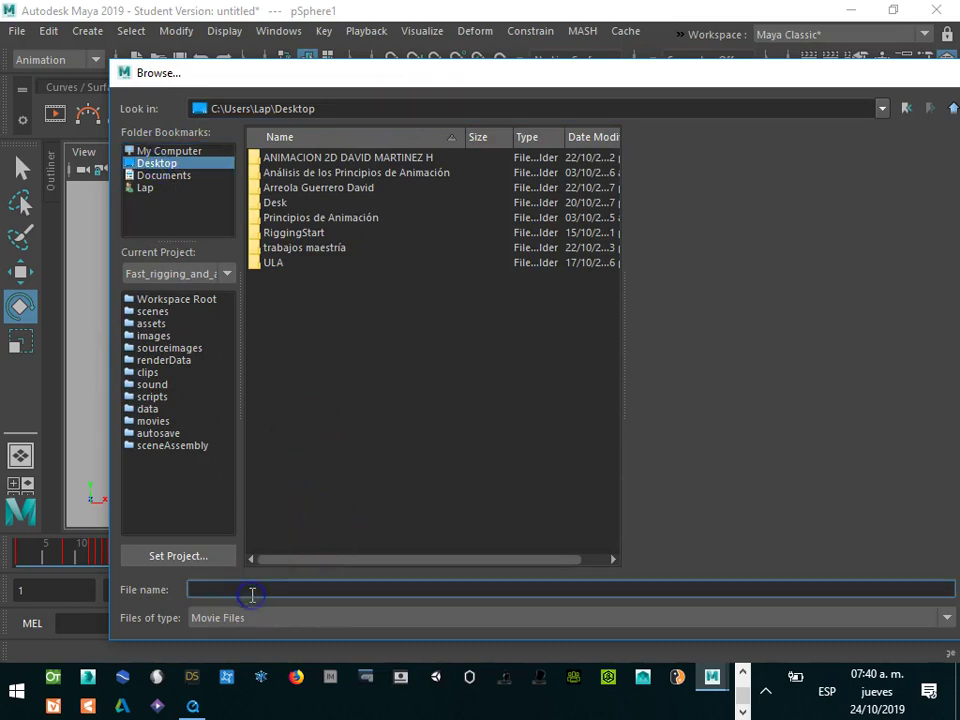
{"action": "type", "text": "a"}
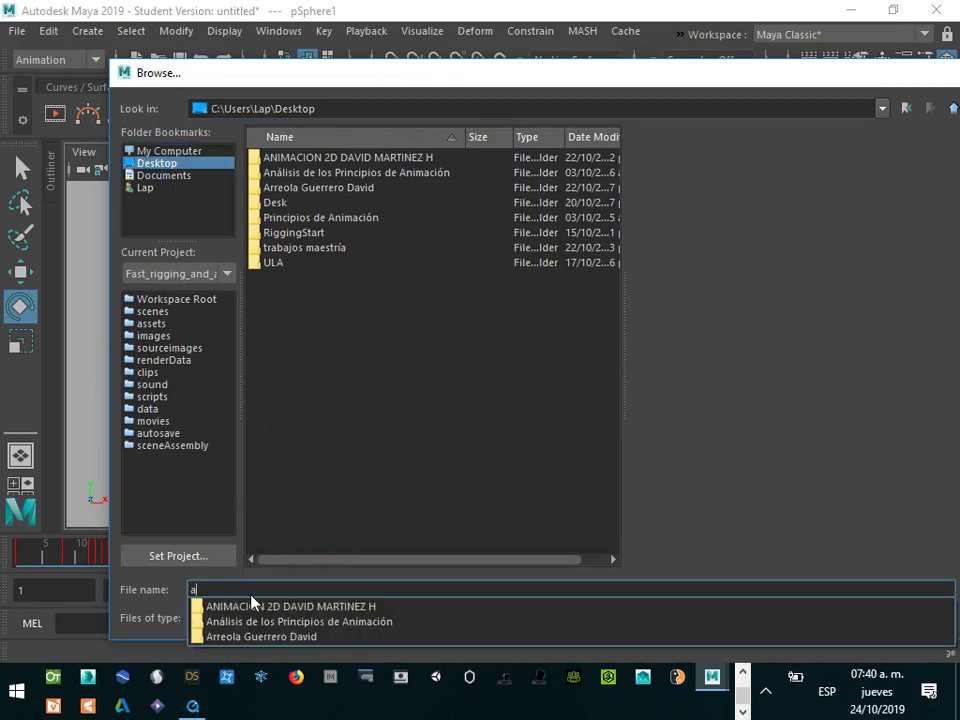
{"action": "type", "text": "_n_rebote3d"}
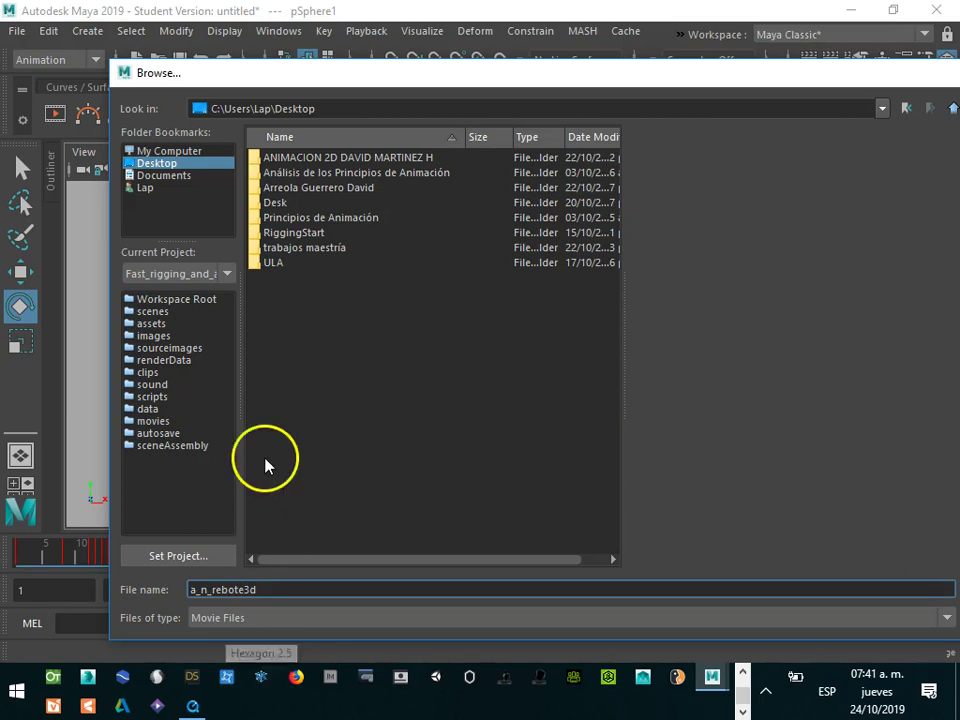
{"action": "left_click_drag", "start_coordinate": [454, 71], "coordinate": [355, 52]}
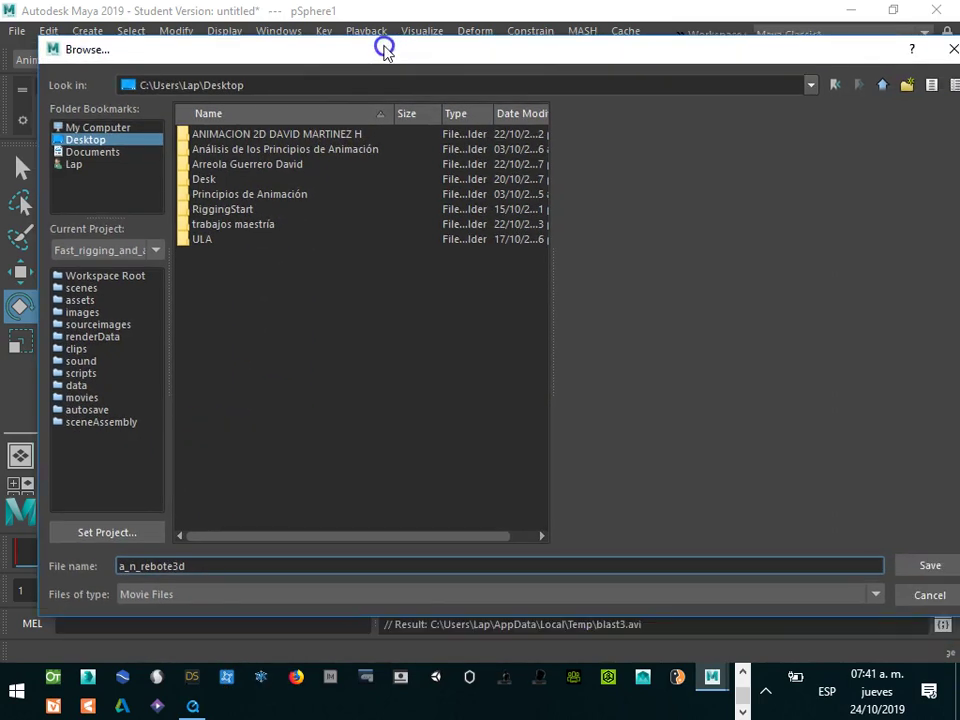
{"action": "left_click", "coordinate": [893, 570]}
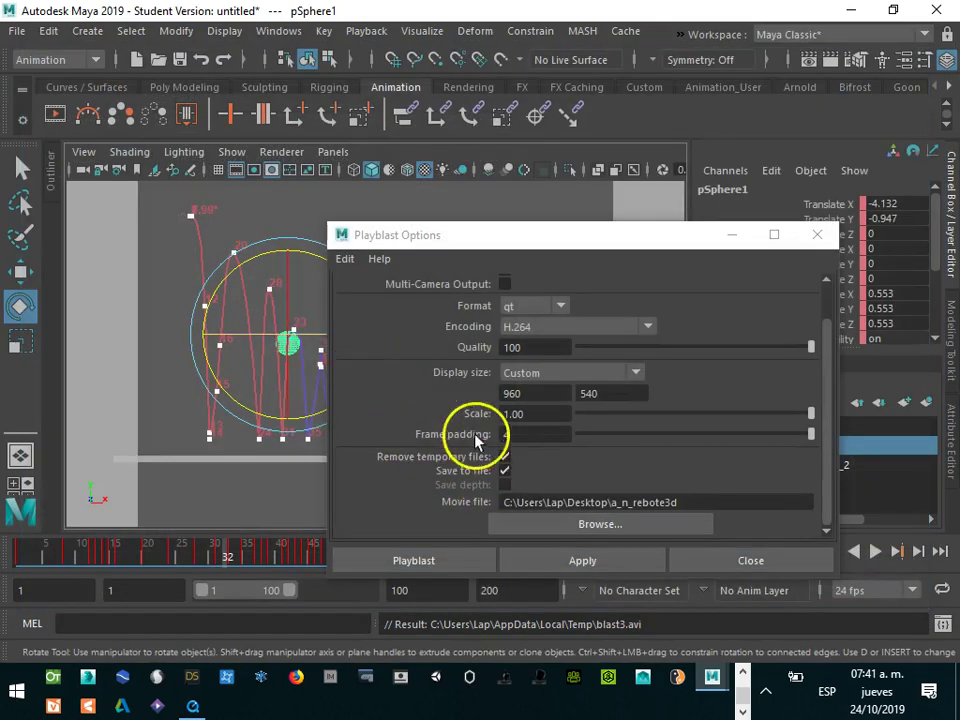
- Render a_n_rebote3d.mov to the Desktop, play it through once, then close the player
{"action": "left_click", "coordinate": [585, 562]}
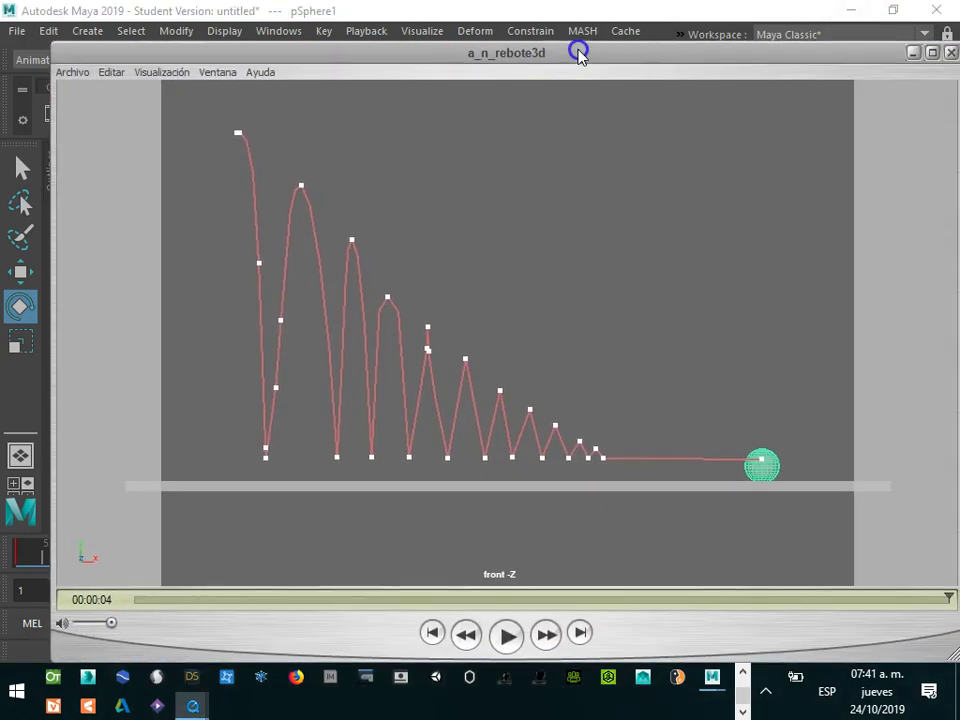
{"action": "left_click_drag", "start_coordinate": [574, 51], "coordinate": [565, 47]}
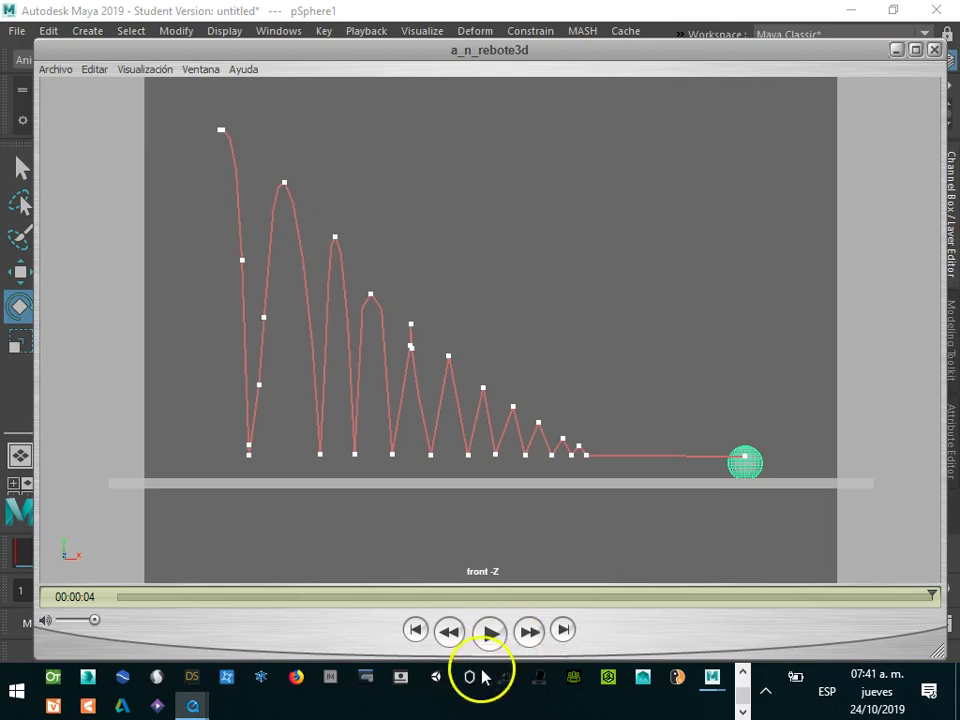
{"action": "left_click", "coordinate": [489, 632]}
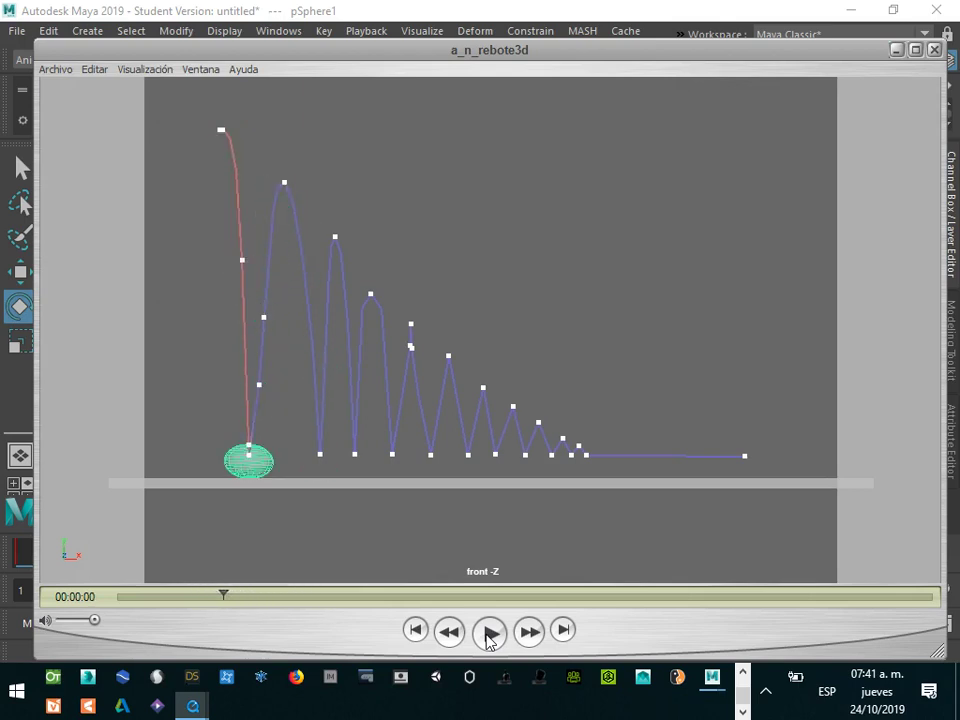
{"action": "left_click", "coordinate": [450, 631]}
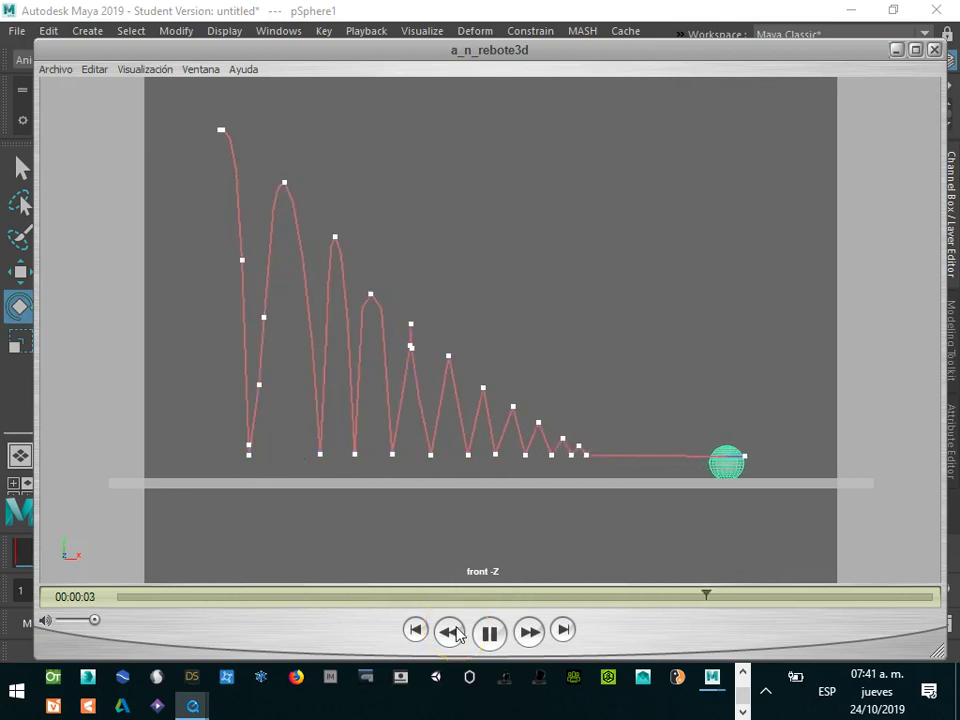
{"action": "left_click", "coordinate": [933, 49]}
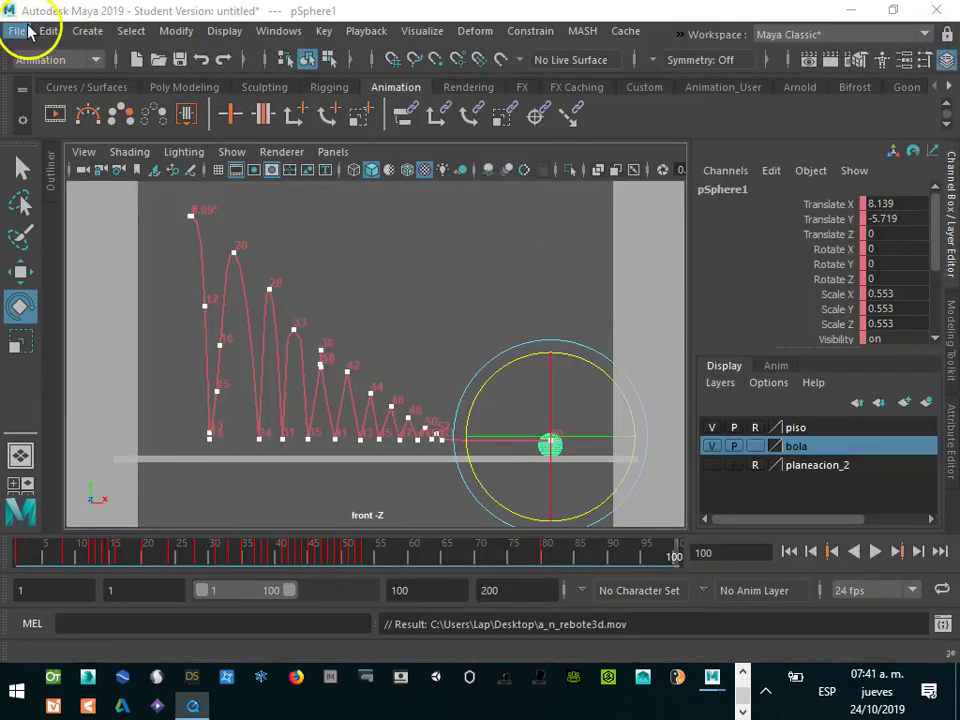
- Save the scene to the Desktop as a_n_rebote3d_editable.ma in Maya ASCII format
{"action": "left_click", "coordinate": [17, 31]}
{"action": "left_click", "coordinate": [70, 125]}
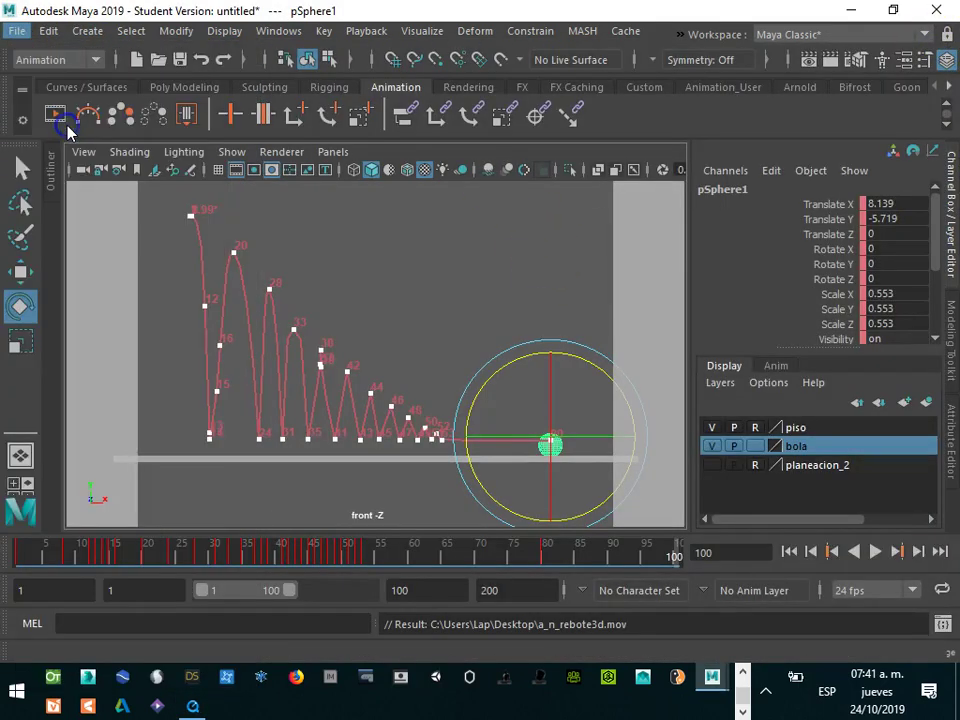
{"action": "left_click", "coordinate": [138, 569]}
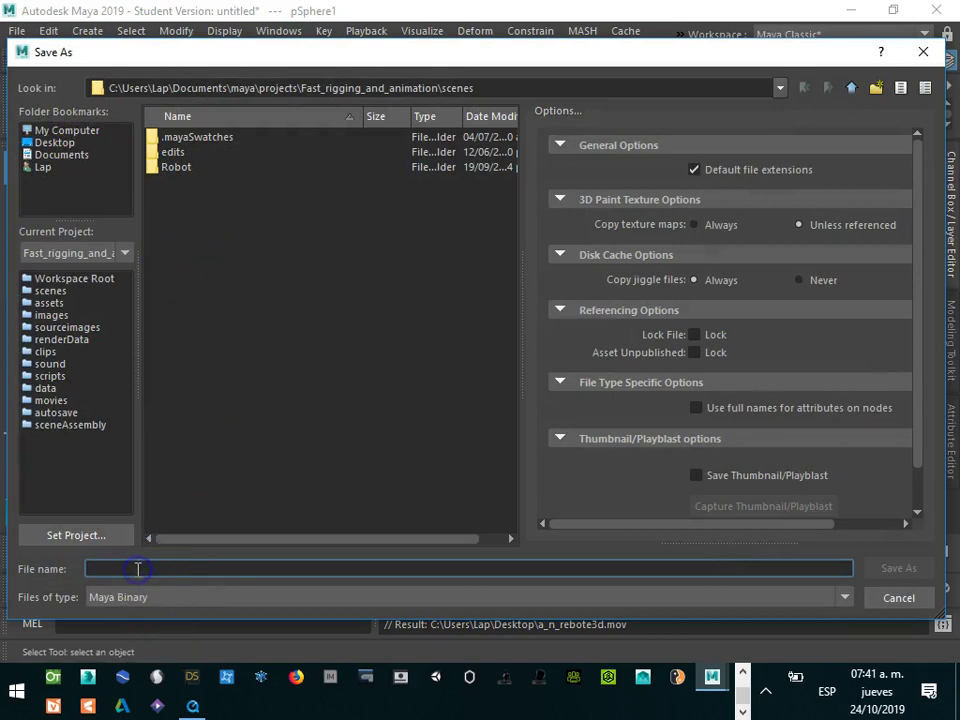
{"action": "type", "text": "a_n_rebote3d_editable"}
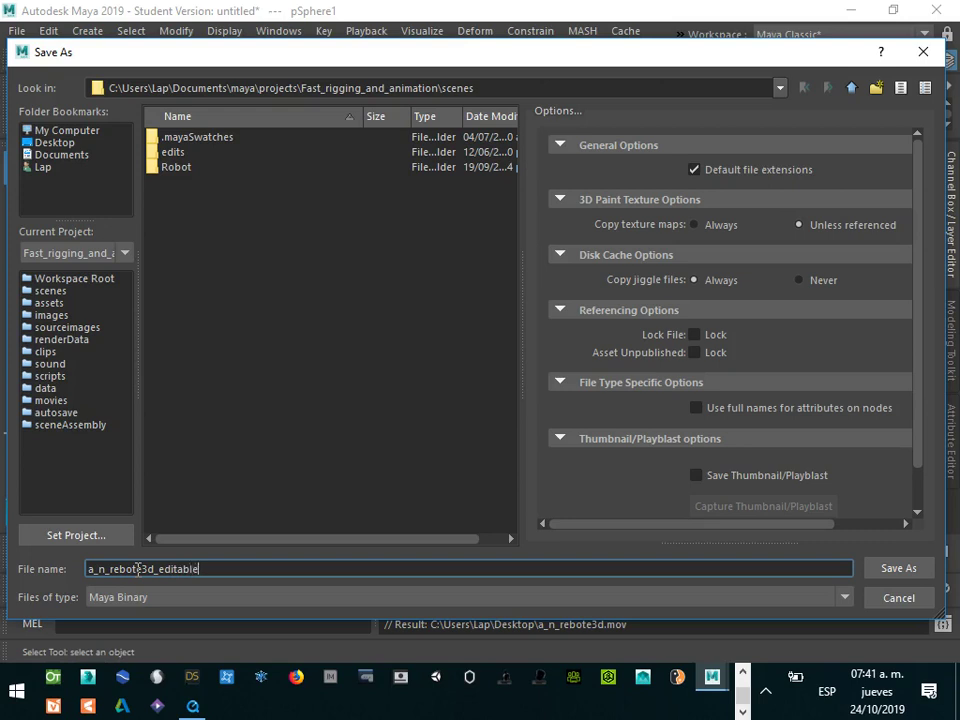
{"action": "left_click", "coordinate": [66, 145]}
{"action": "left_click", "coordinate": [156, 596]}
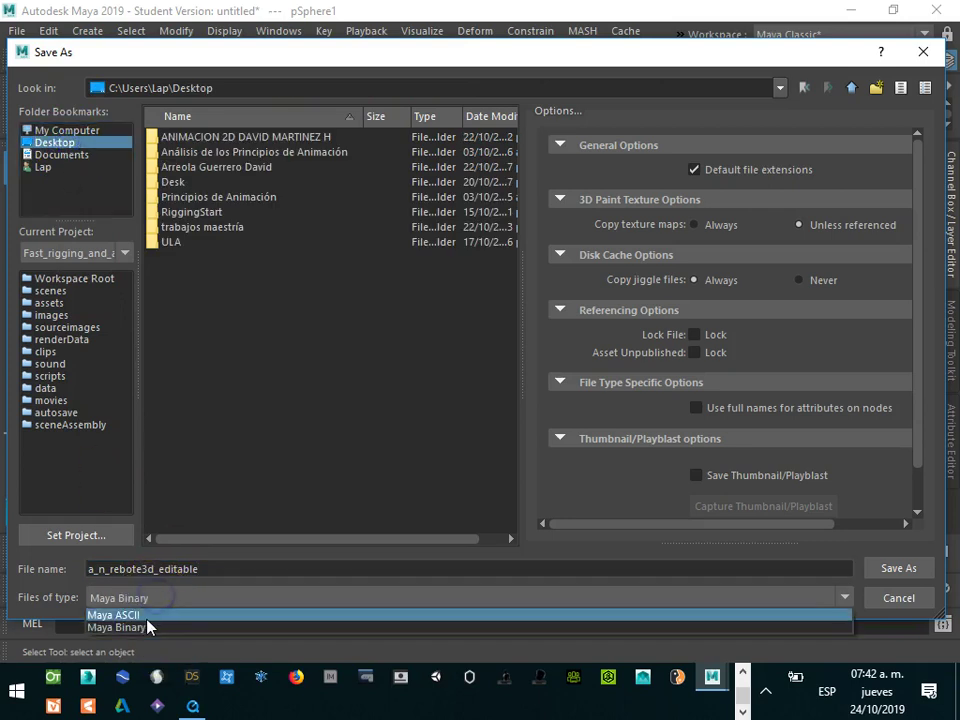
{"action": "left_click", "coordinate": [135, 616]}
{"action": "left_click", "coordinate": [142, 616]}
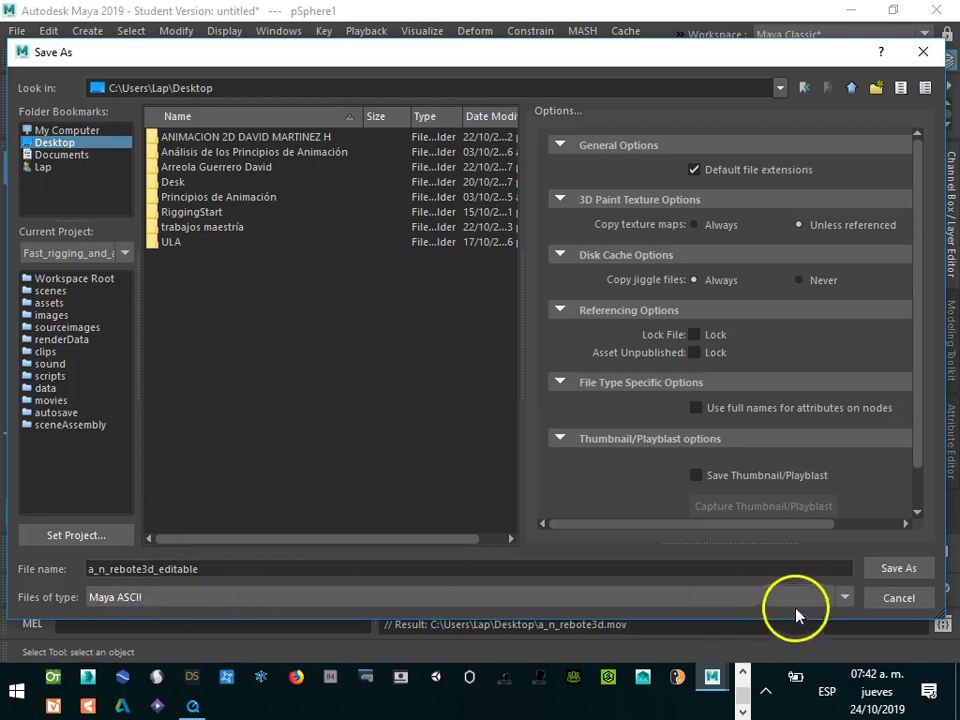
{"action": "left_click", "coordinate": [878, 568]}
{"action": "left_click", "coordinate": [439, 356]}
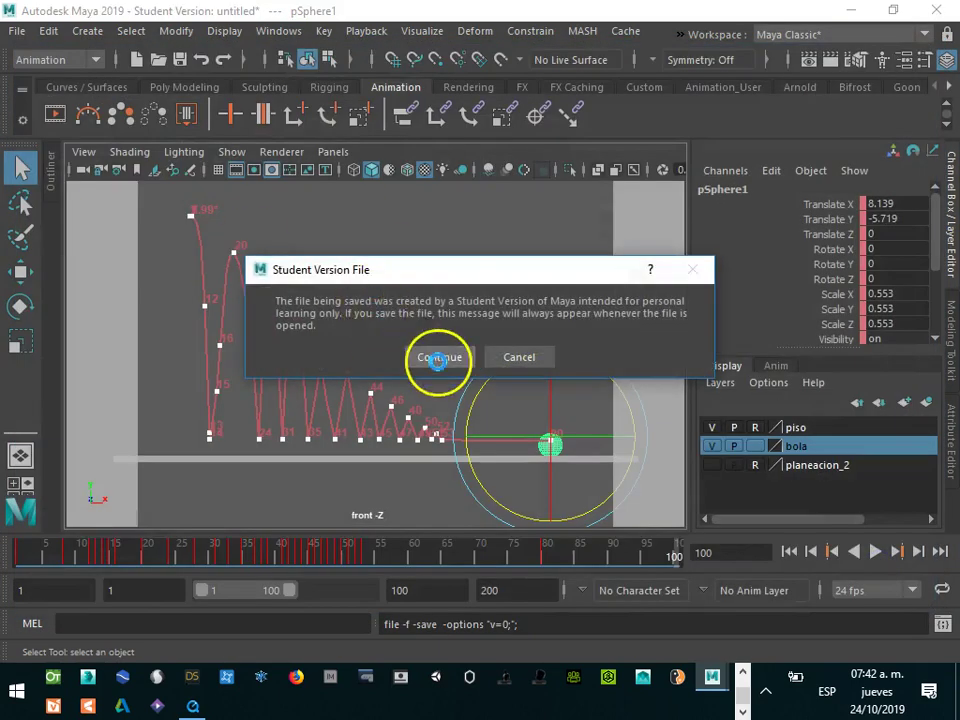
- Save another copy as a_n_rebote3d_editable.mb in Maya Binary format
{"action": "left_click", "coordinate": [17, 31]}
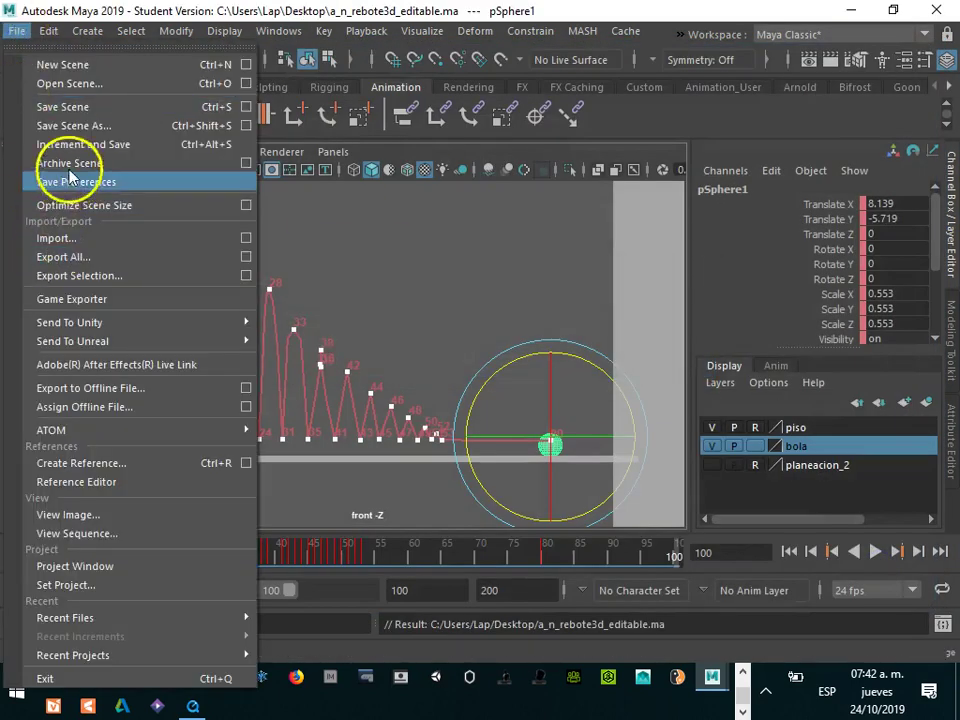
{"action": "left_click", "coordinate": [96, 122]}
{"action": "left_click", "coordinate": [153, 597]}
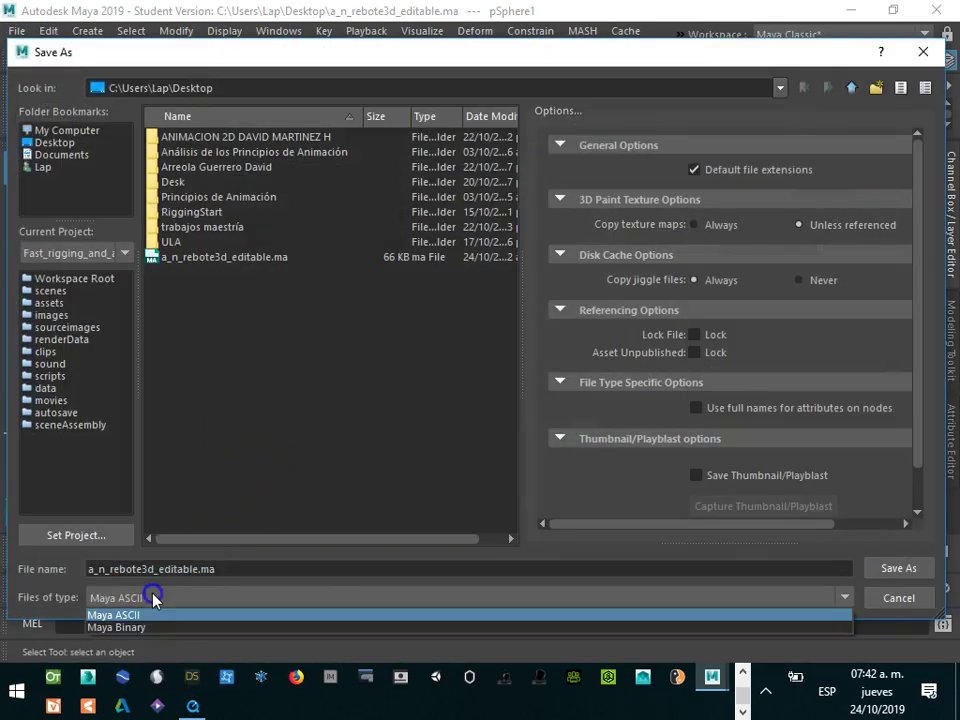
{"action": "left_click", "coordinate": [139, 627]}
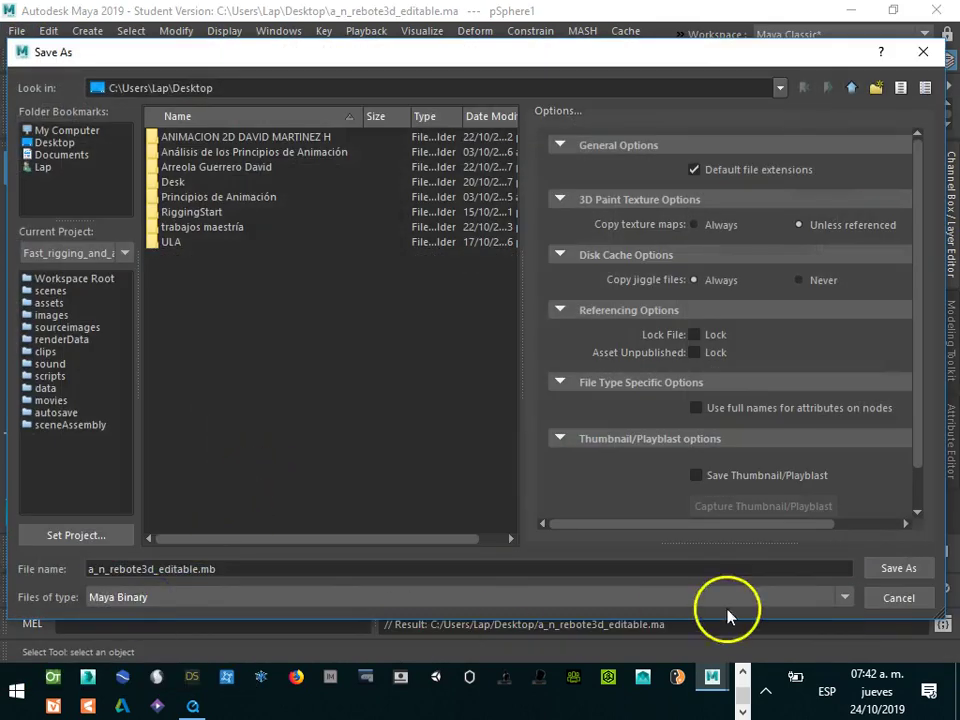
{"action": "left_click", "coordinate": [898, 568]}
{"action": "left_click", "coordinate": [428, 357]}
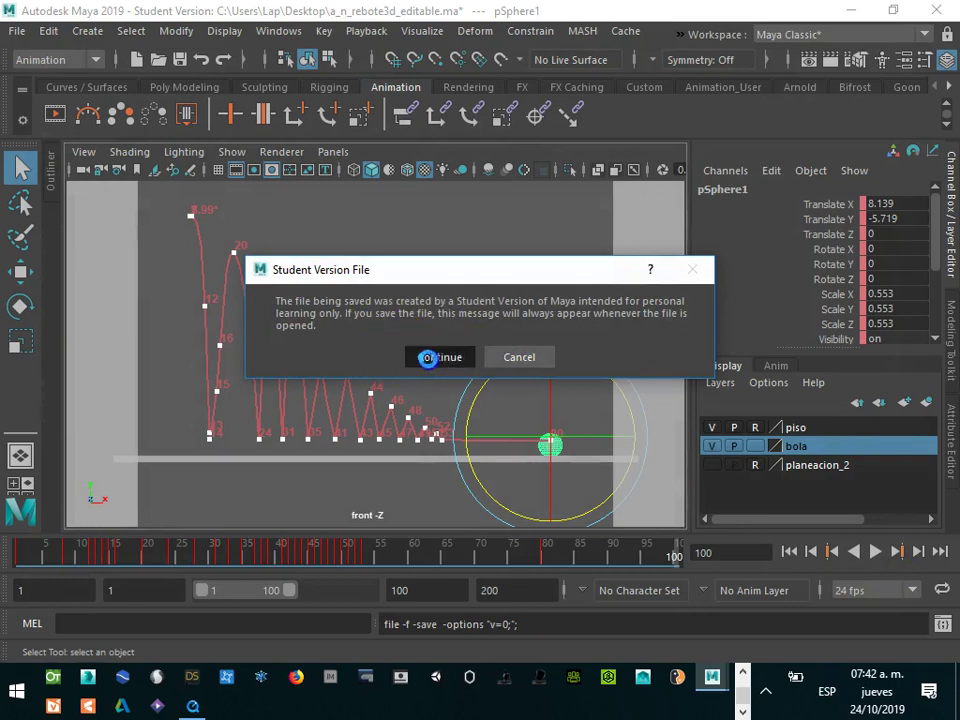